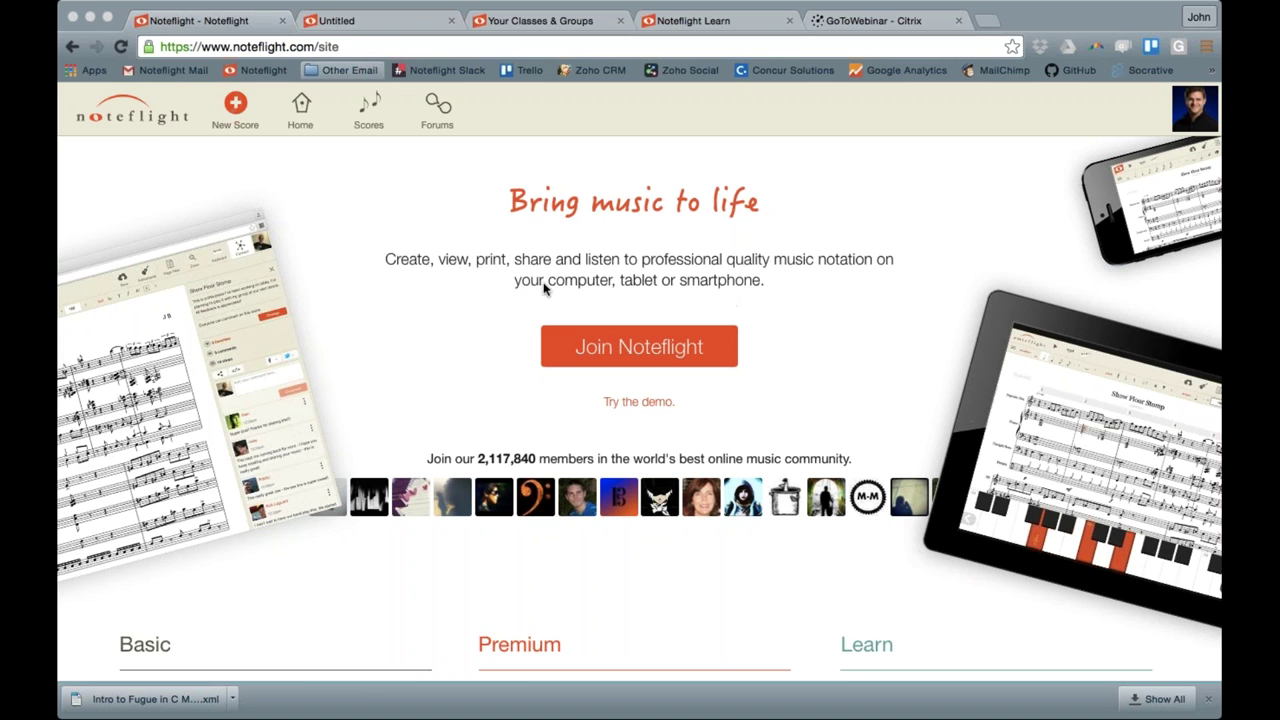
Create a new blank Treble Clef score with four empty 4/4 measures
{"action": "left_click", "coordinate": [381, 20]}
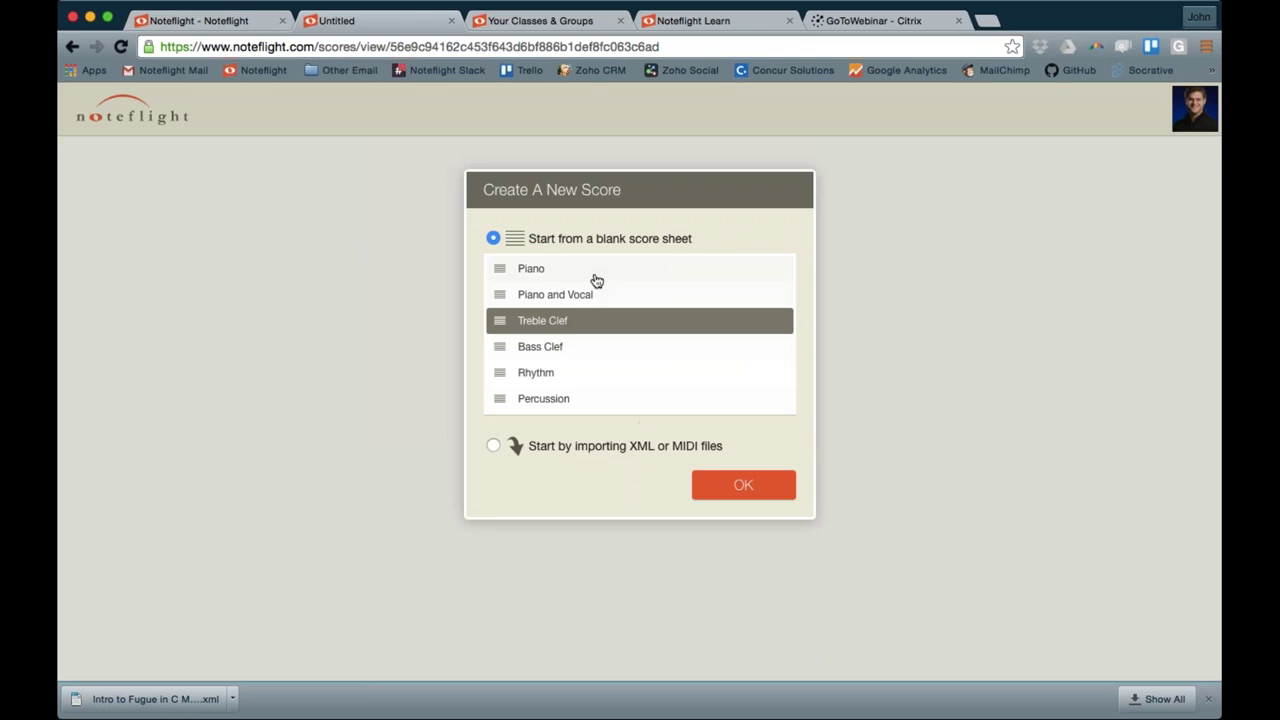
{"action": "left_click", "coordinate": [716, 488]}
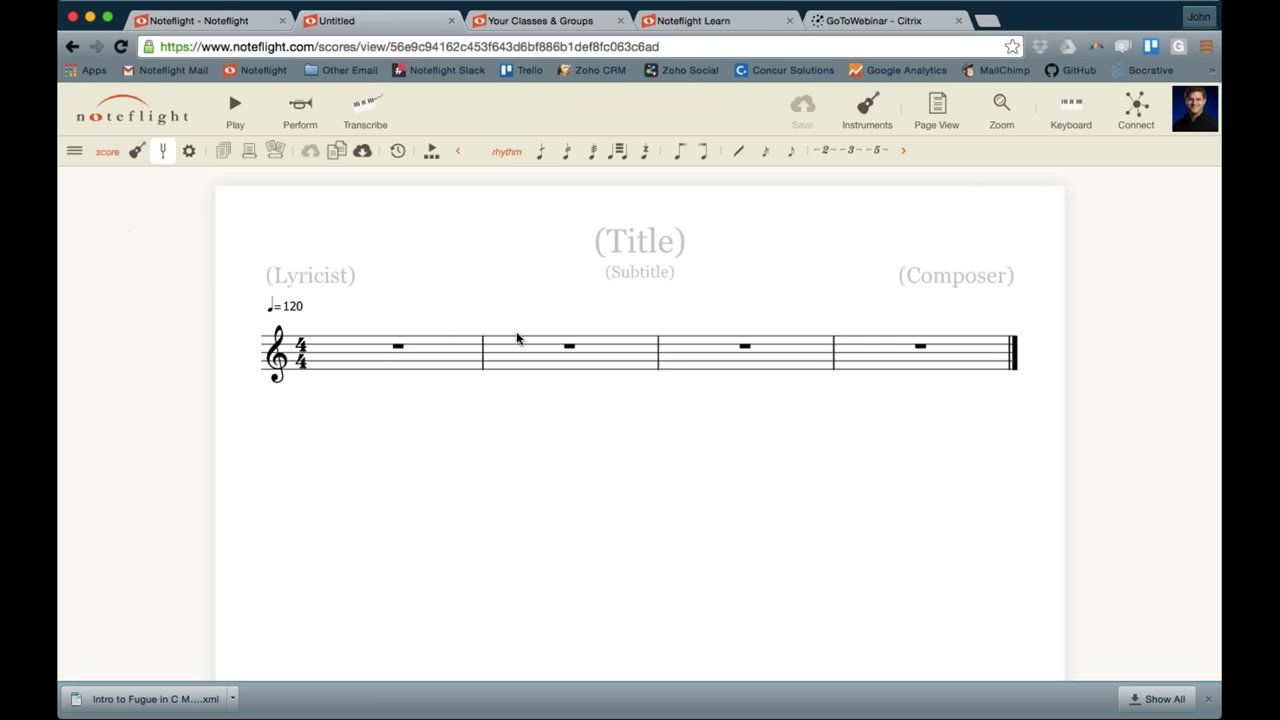
Write measure 1: a quarter C, eighth notes E and G, then two quarter Gs
{"action": "left_click", "coordinate": [344, 367]}
{"action": "key", "text": "c"}
{"action": "key", "text": "r"}
{"action": "key", "text": "e"}
{"action": "key", "text": "4"}
{"action": "key", "text": "g"}
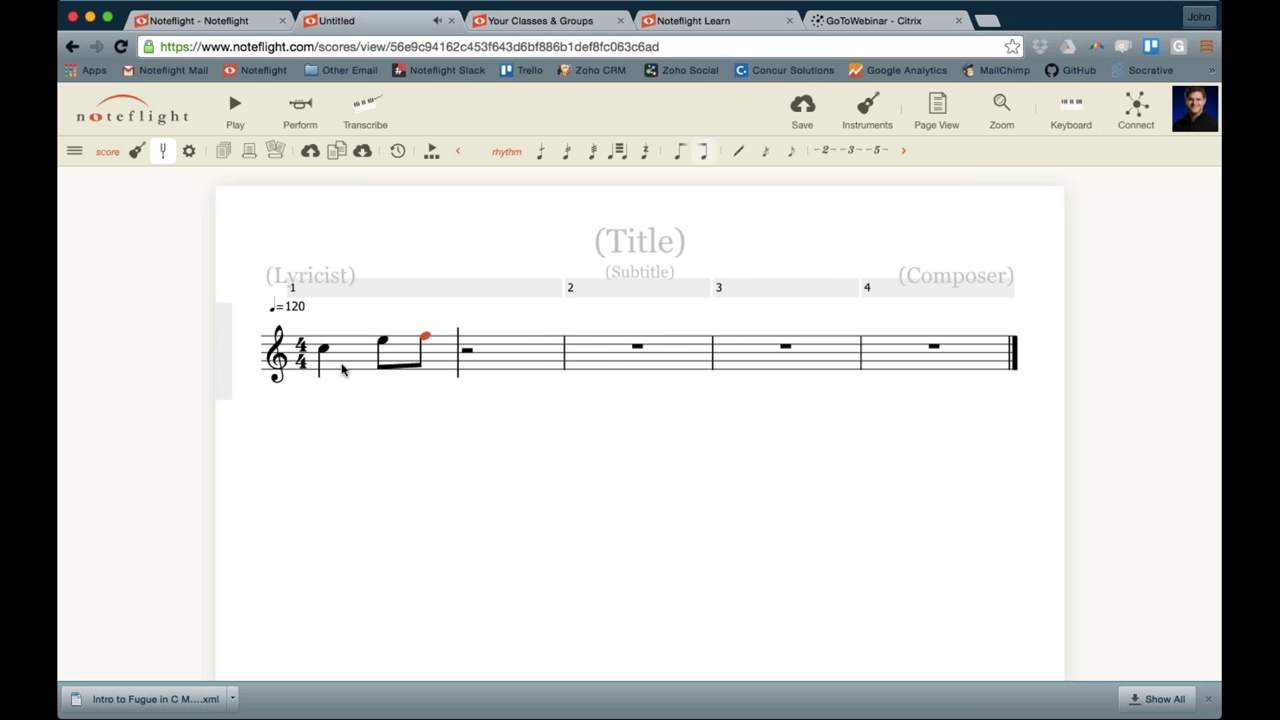
{"action": "key", "text": "5"}
{"action": "key", "text": "g"}
{"action": "key", "text": "g"}
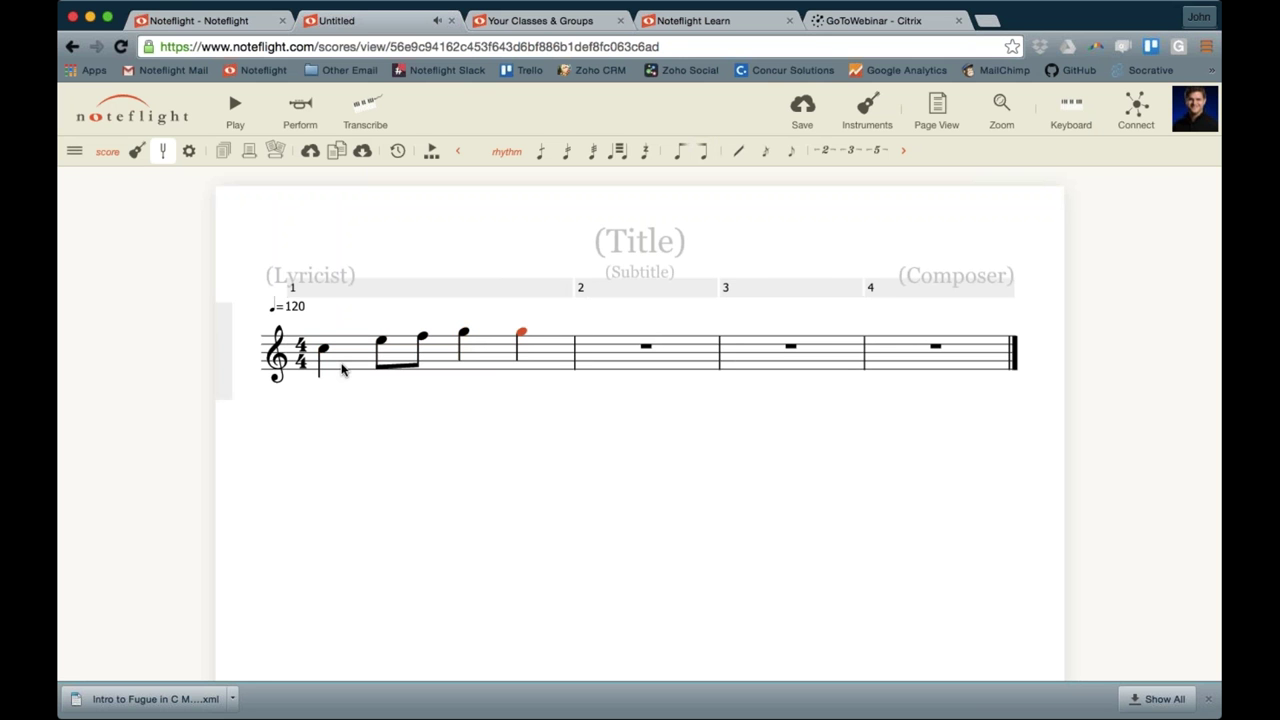
{"action": "key", "text": "g"}
Write measure 2 as descending eighth notes F, E, D, ending on a half-note C
{"action": "key", "text": "4"}
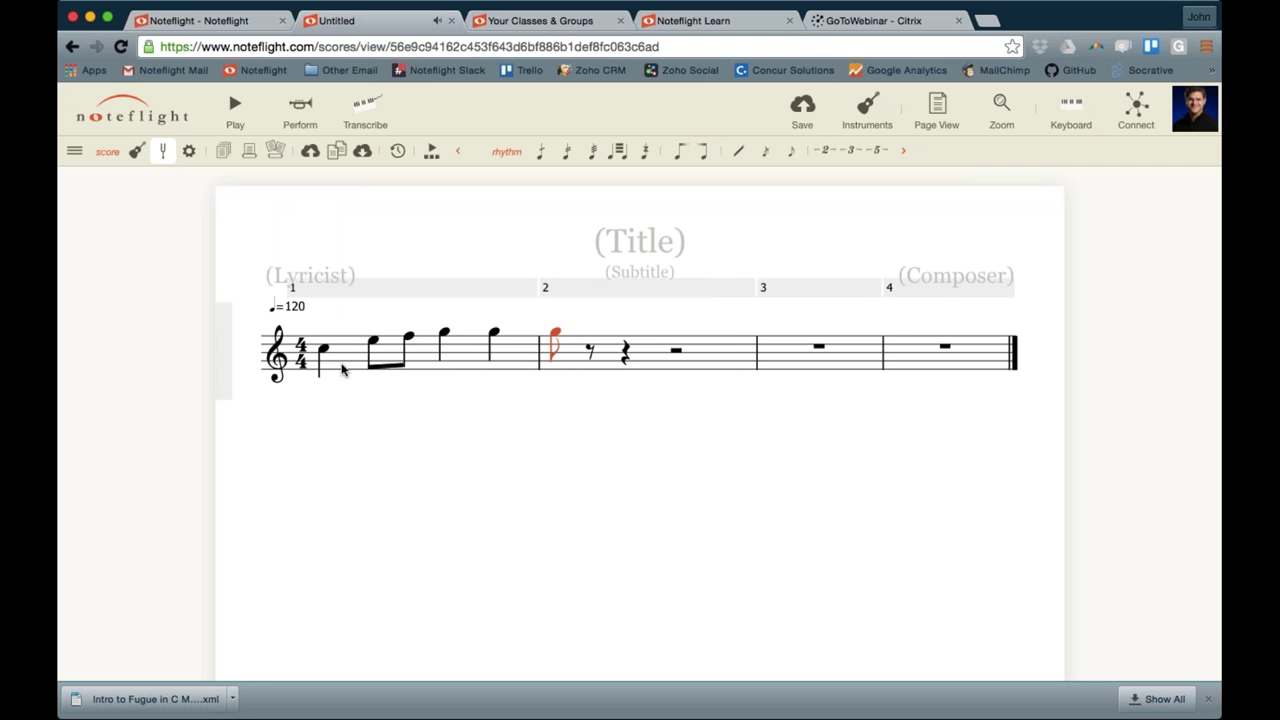
{"action": "key", "text": "f"}
{"action": "key", "text": "e"}
{"action": "key", "text": "d"}
{"action": "key", "text": "c"}
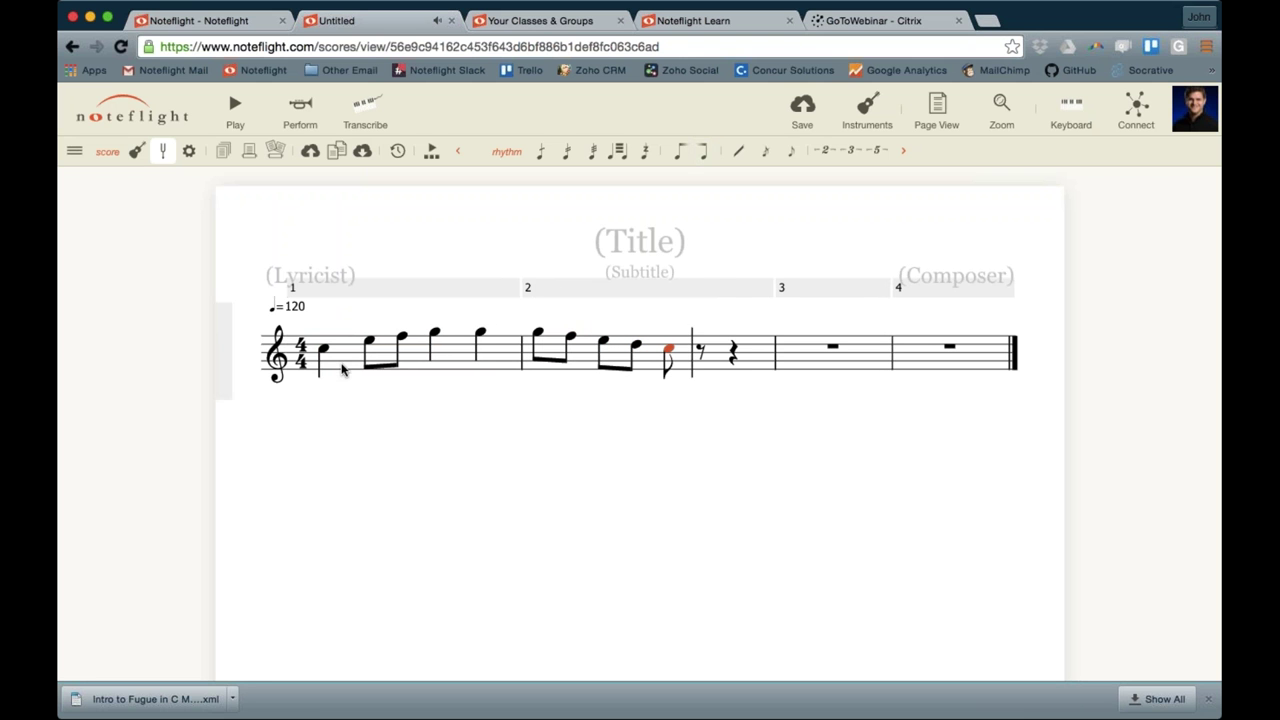
{"action": "key", "text": "6"}
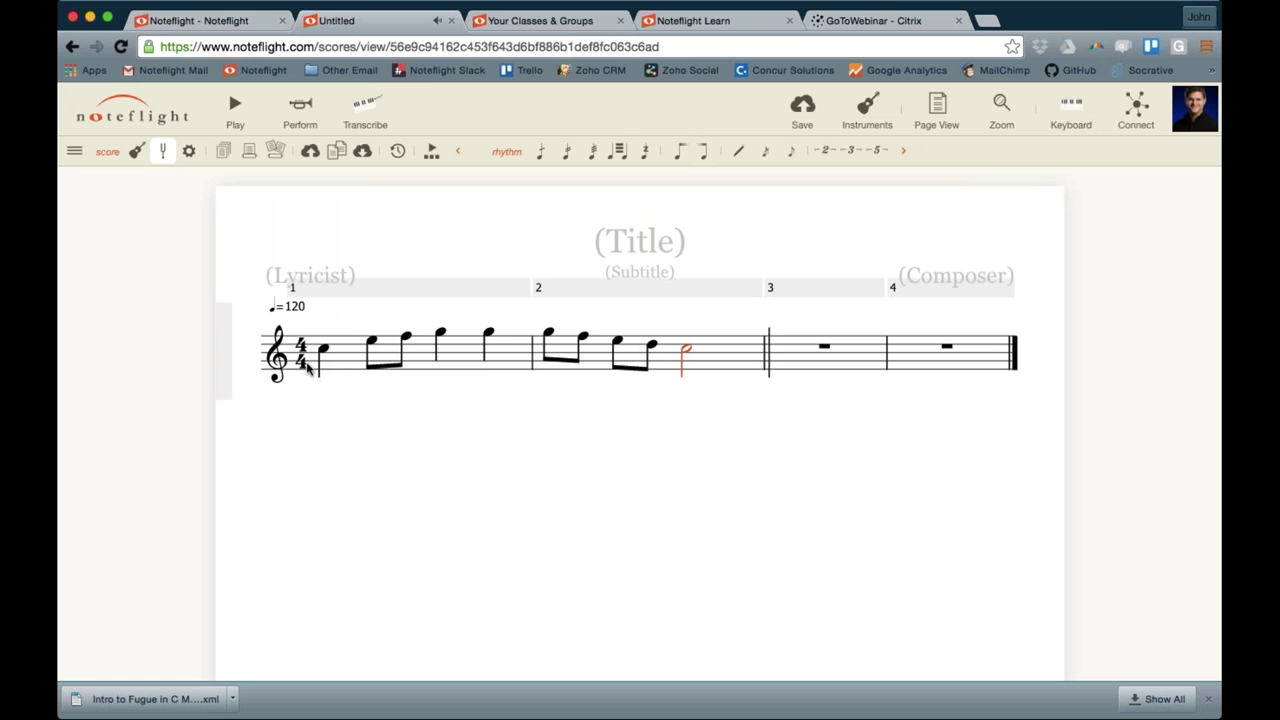
Slur the eighth pair in measure 1 and both eighth pairs in measure 2
{"action": "left_click", "coordinate": [370, 345]}
{"action": "key", "text": "s"}
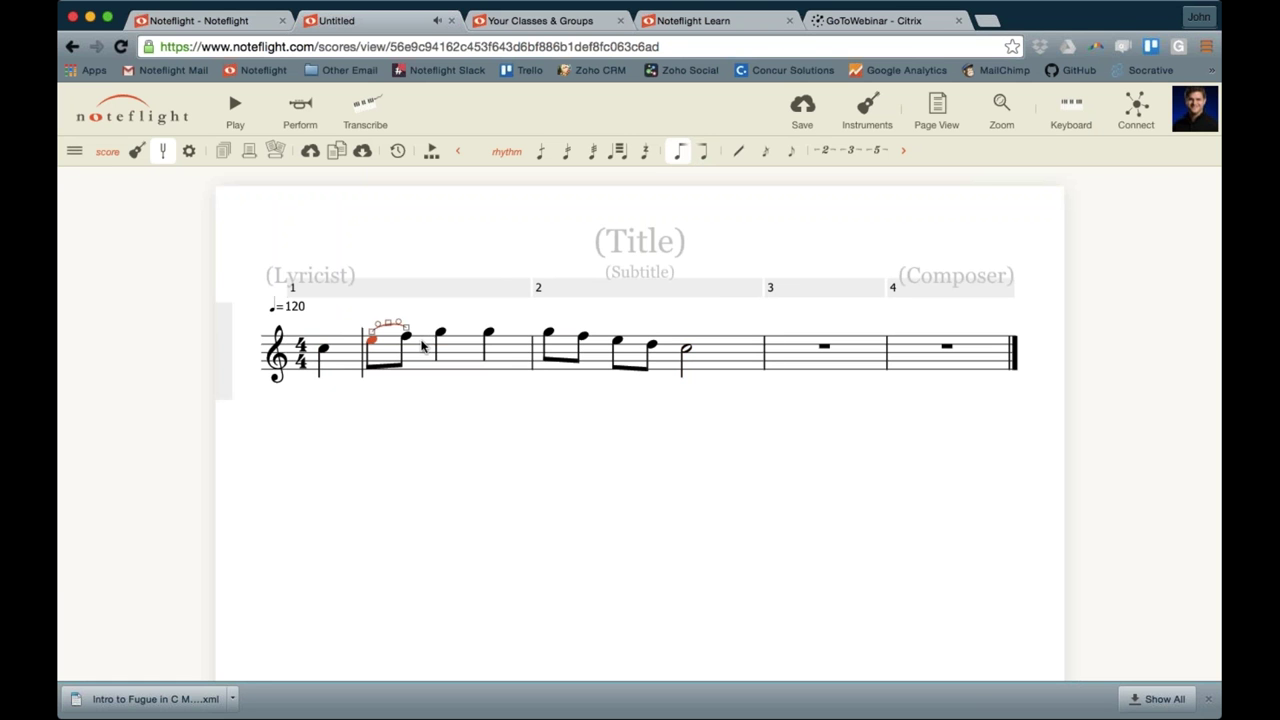
{"action": "left_click", "coordinate": [549, 336]}
{"action": "key", "text": "s"}
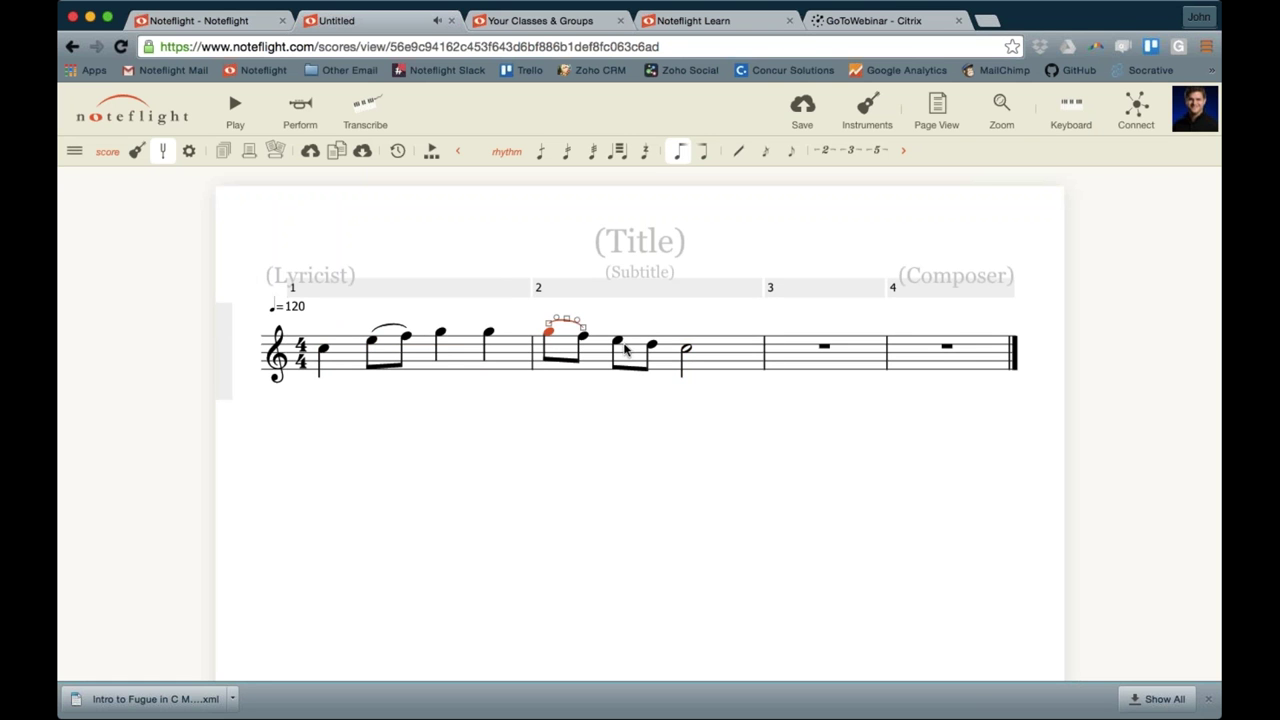
{"action": "left_click", "coordinate": [617, 343]}
{"action": "key", "text": "s"}
Add an mf dynamic under the first note of measure 1
{"action": "left_click", "coordinate": [323, 350]}
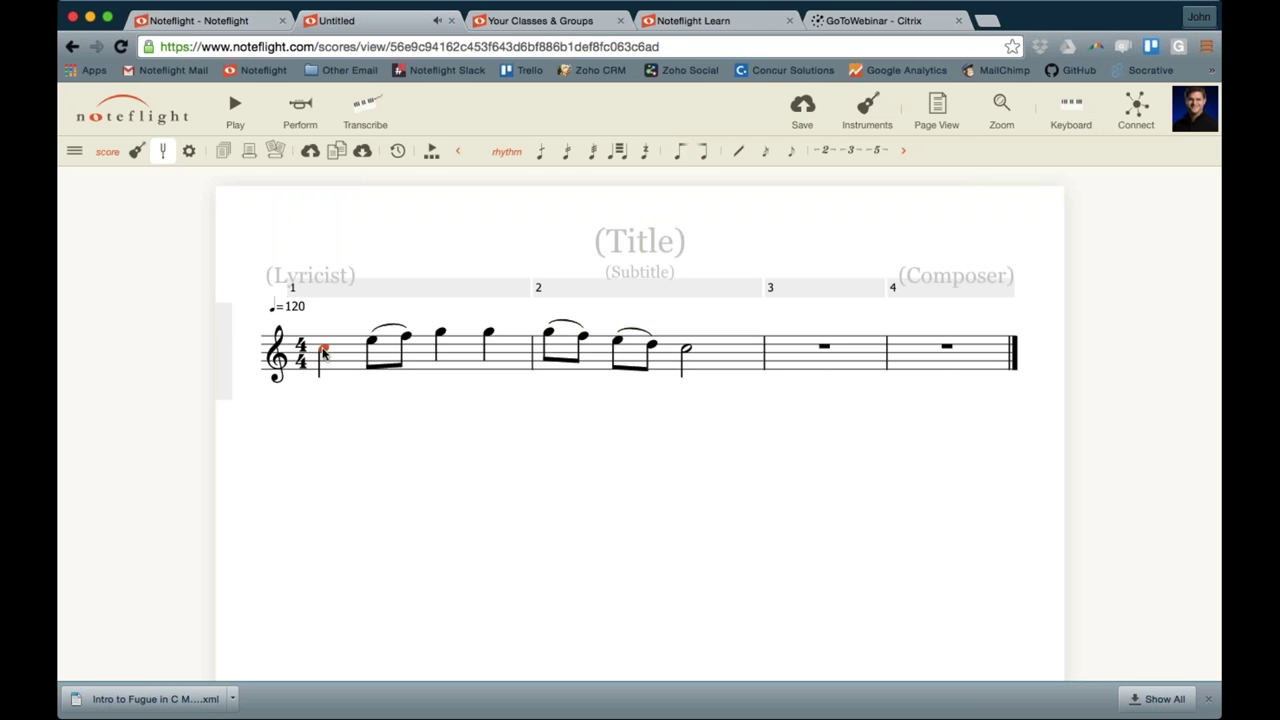
{"action": "key", "text": "ctrl+l"}
{"action": "type", "text": "mf"}
{"action": "key", "text": "Return"}
Replace the (Title) placeholder with CTL and commit it
{"action": "left_click", "coordinate": [440, 450]}
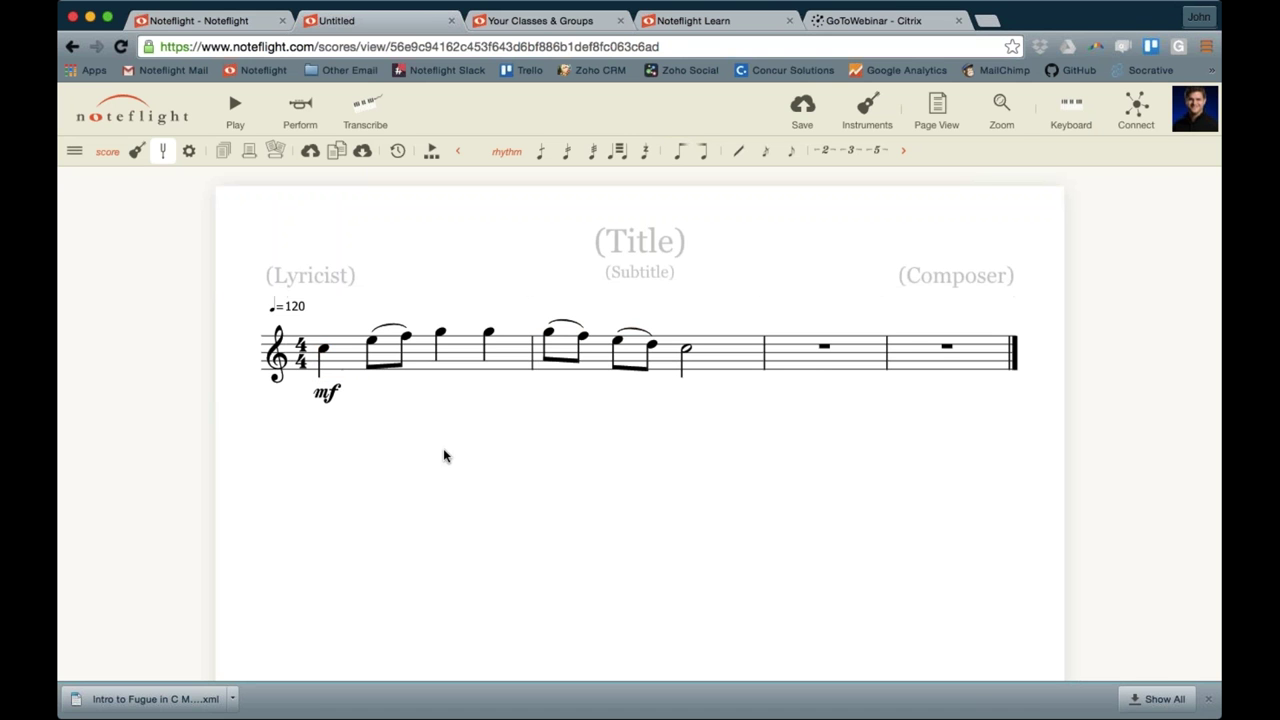
{"action": "left_click", "coordinate": [643, 240]}
{"action": "type", "text": "CTL"}
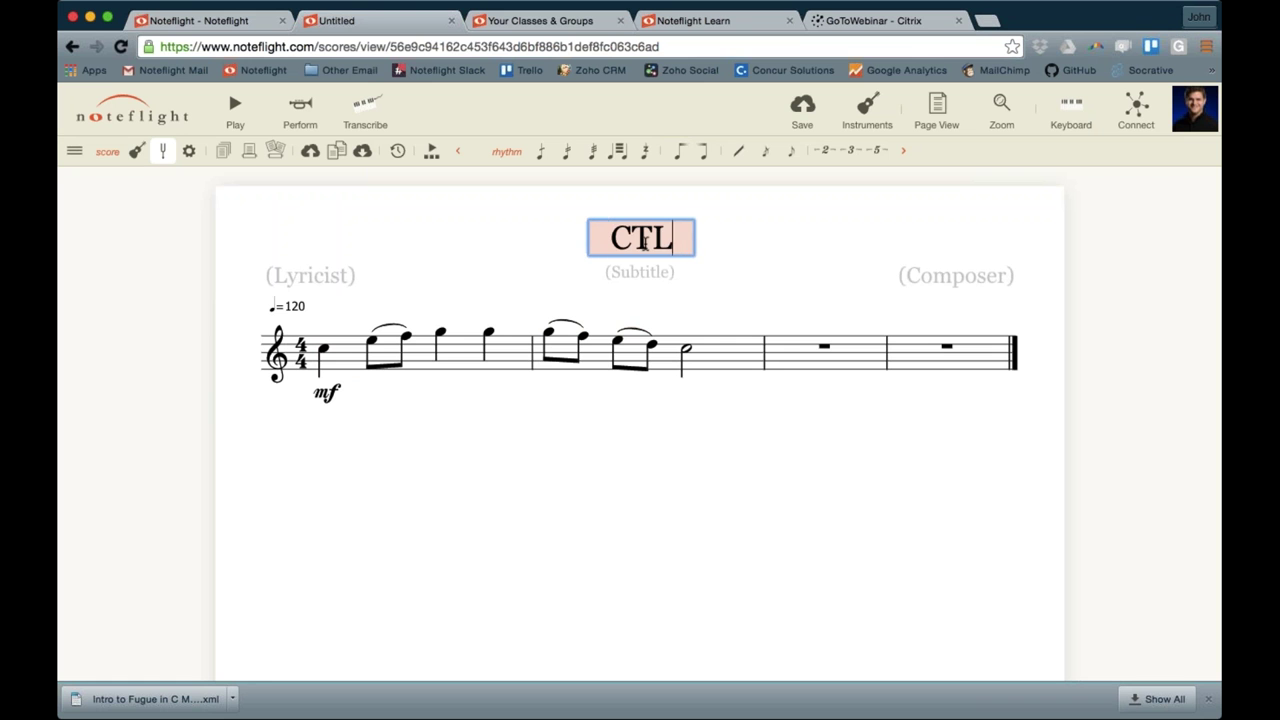
{"action": "left_click", "coordinate": [761, 452]}
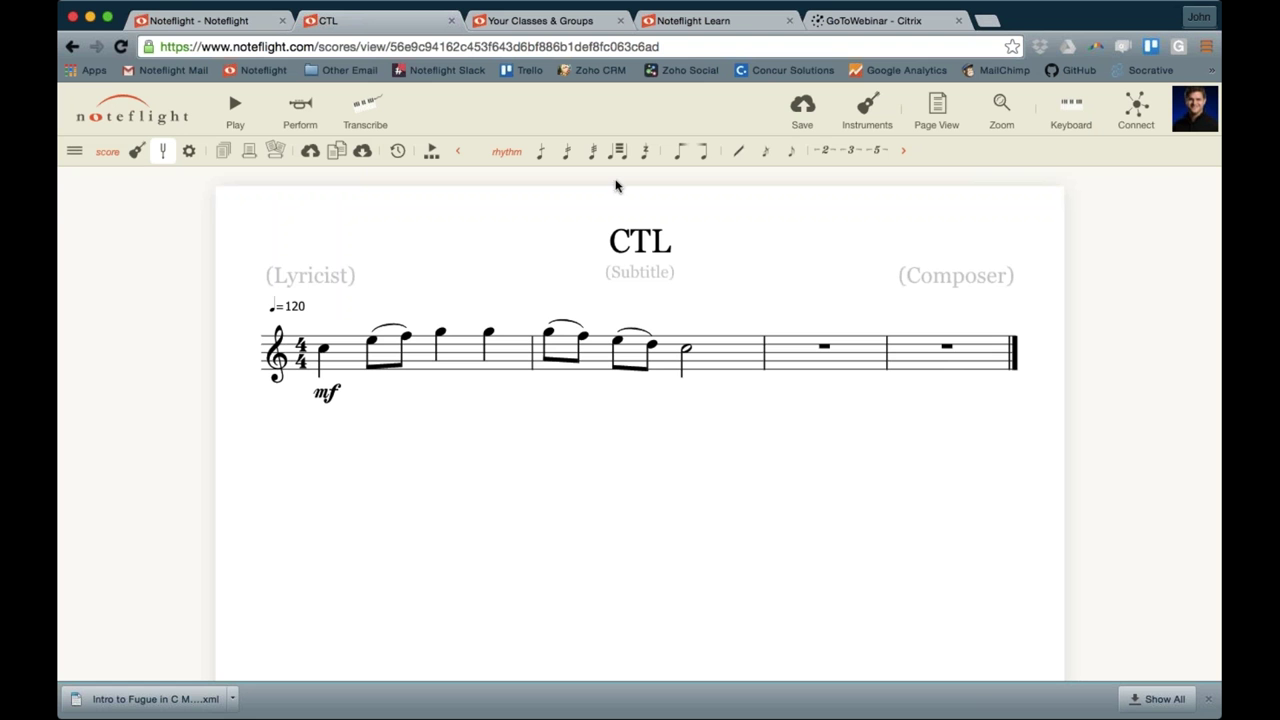
Look through the editing-mode menu and collapse two toolbar tool groups, including tuplet numbers
{"action": "left_click", "coordinate": [75, 151]}
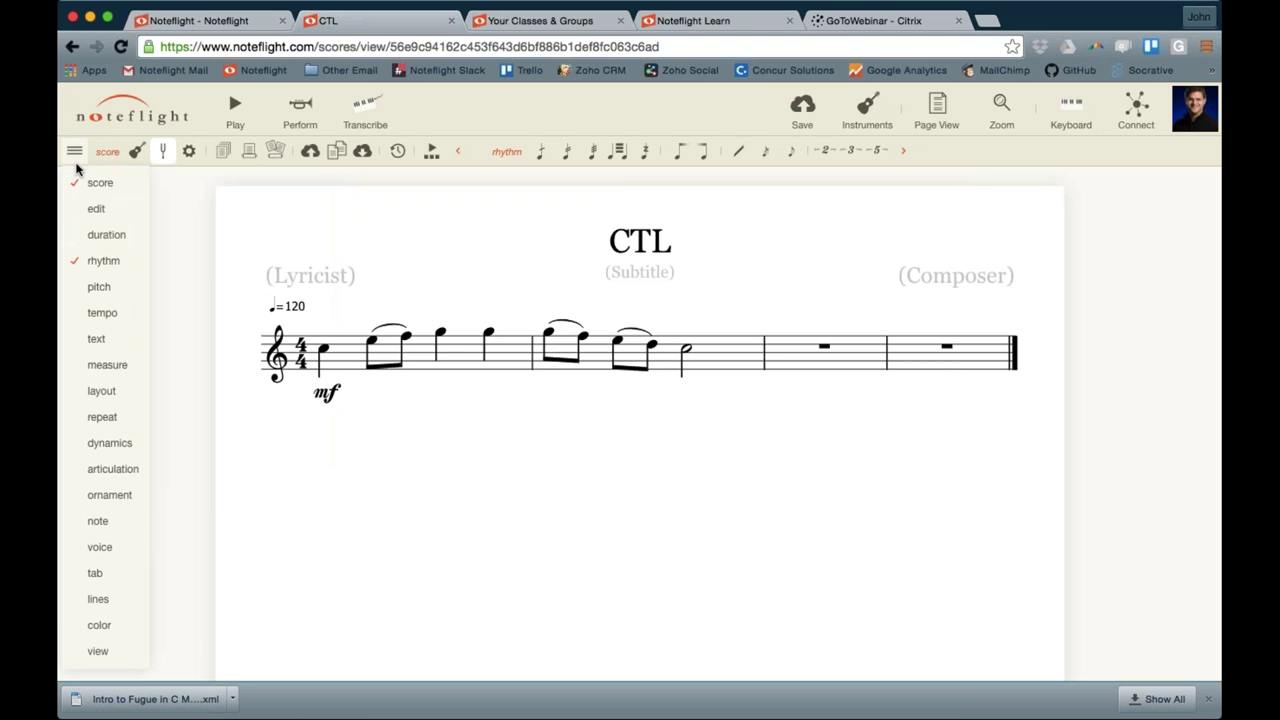
{"action": "mouse_move", "coordinate": [85, 200]}
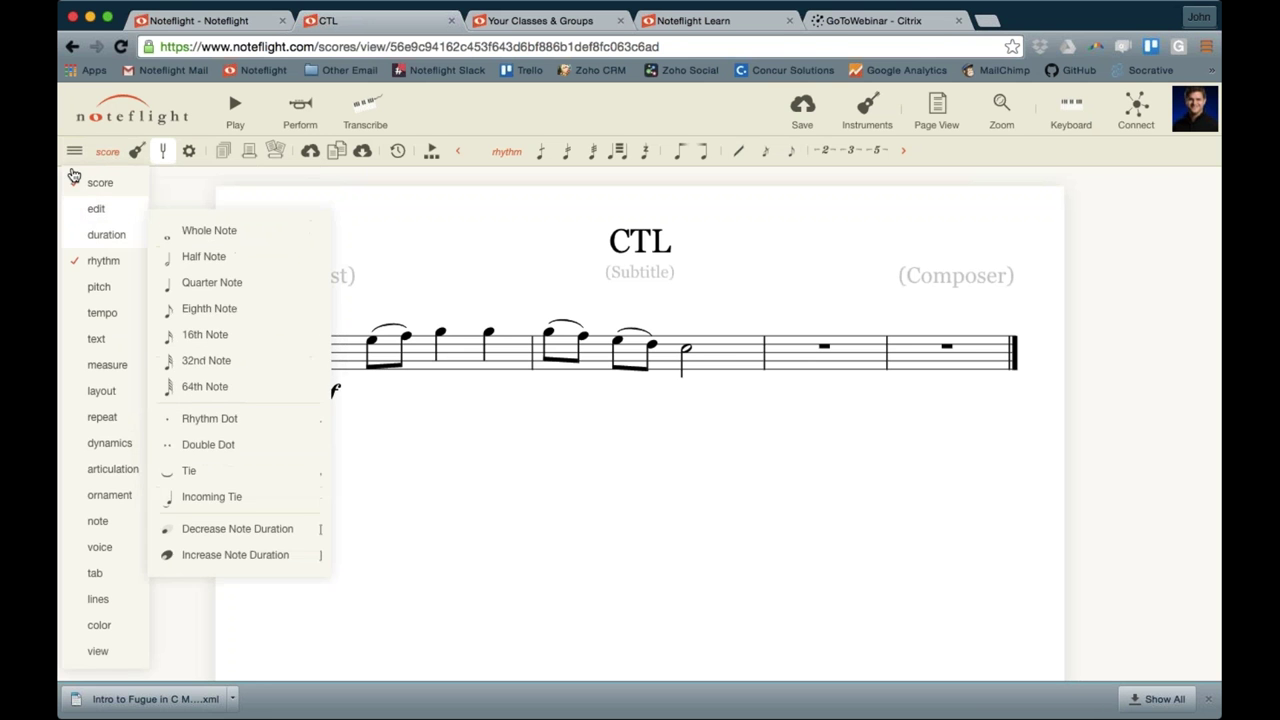
{"action": "left_click", "coordinate": [73, 153]}
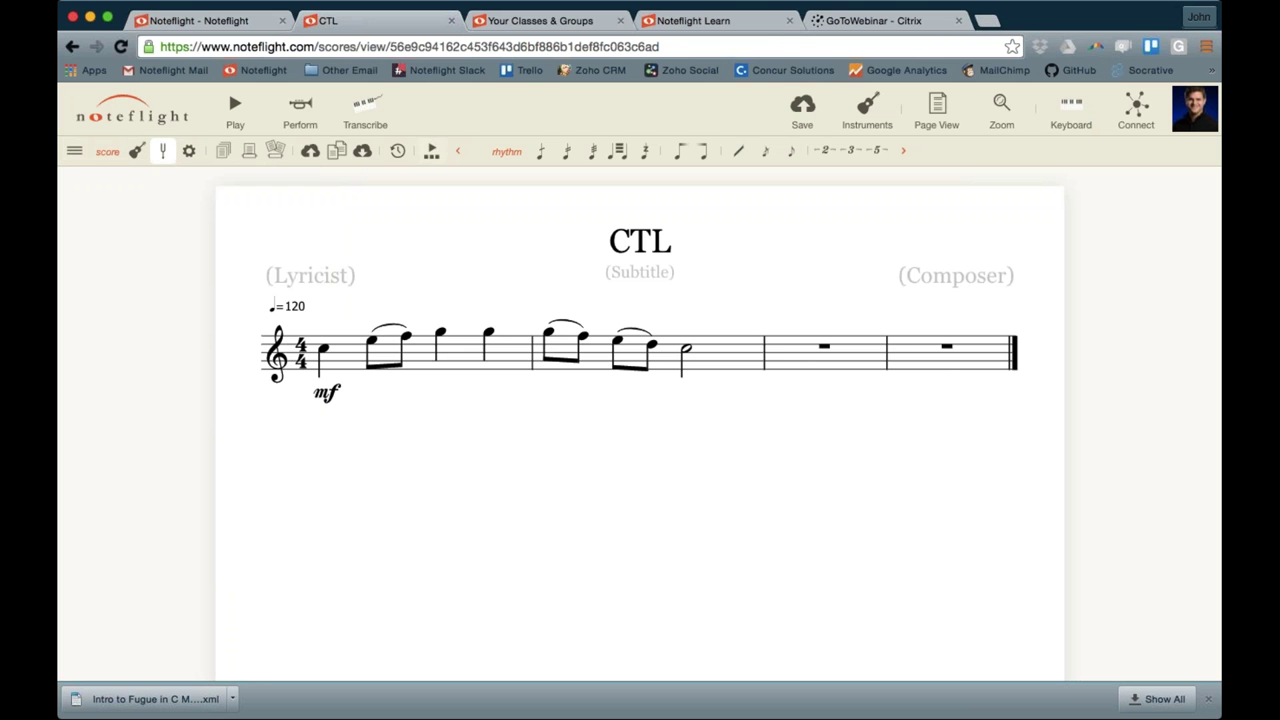
{"action": "left_click", "coordinate": [456, 152]}
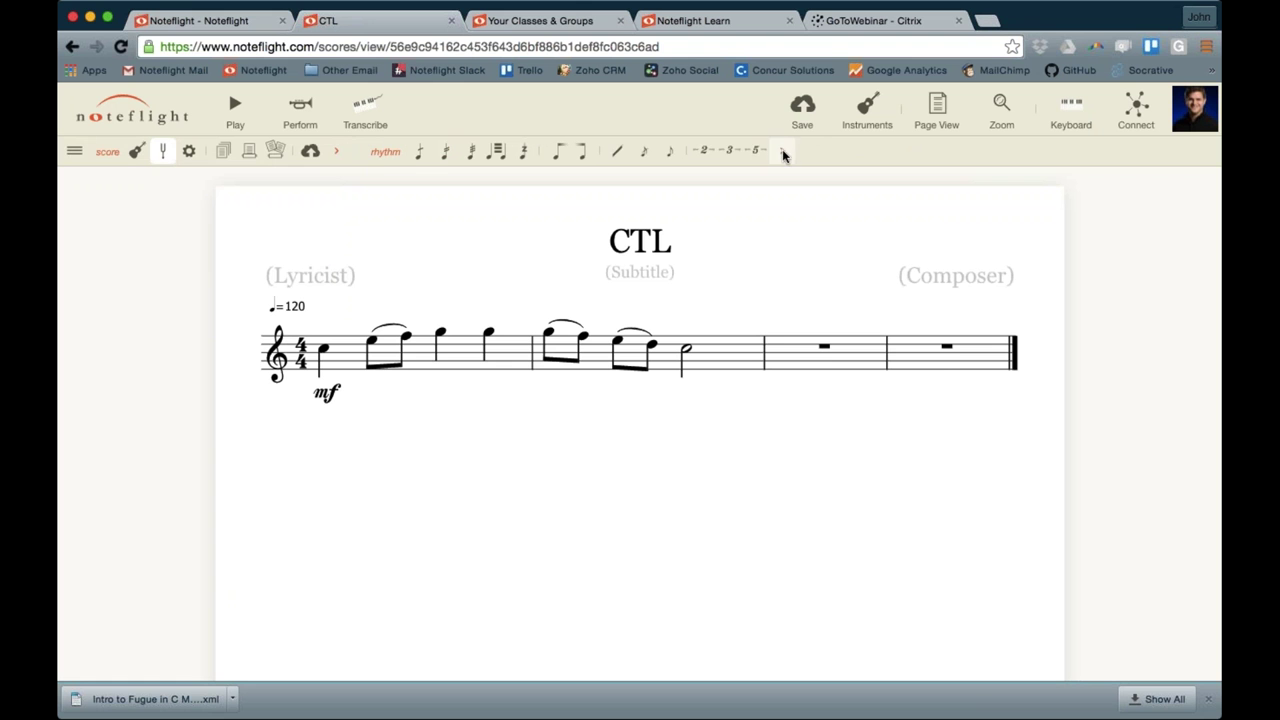
{"action": "left_click", "coordinate": [860, 153]}
Open and close Score Settings, then bring up the duration options
{"action": "left_click", "coordinate": [75, 153]}
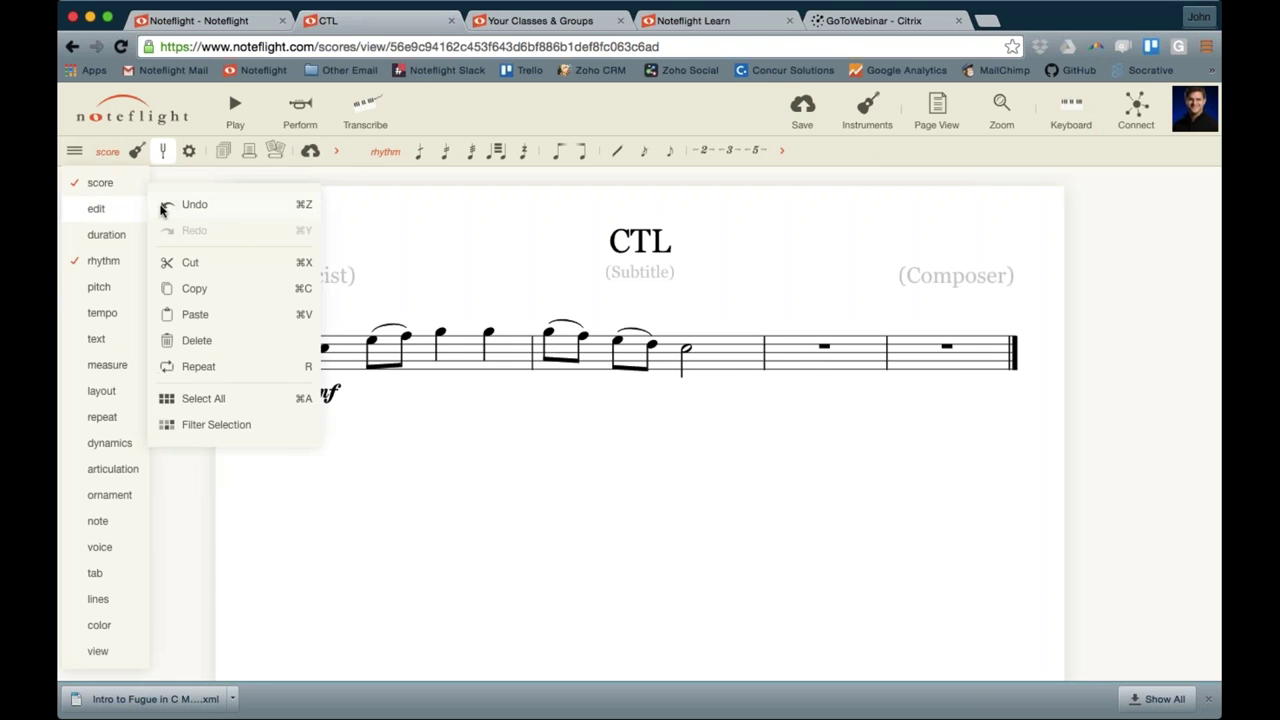
{"action": "mouse_move", "coordinate": [91, 186]}
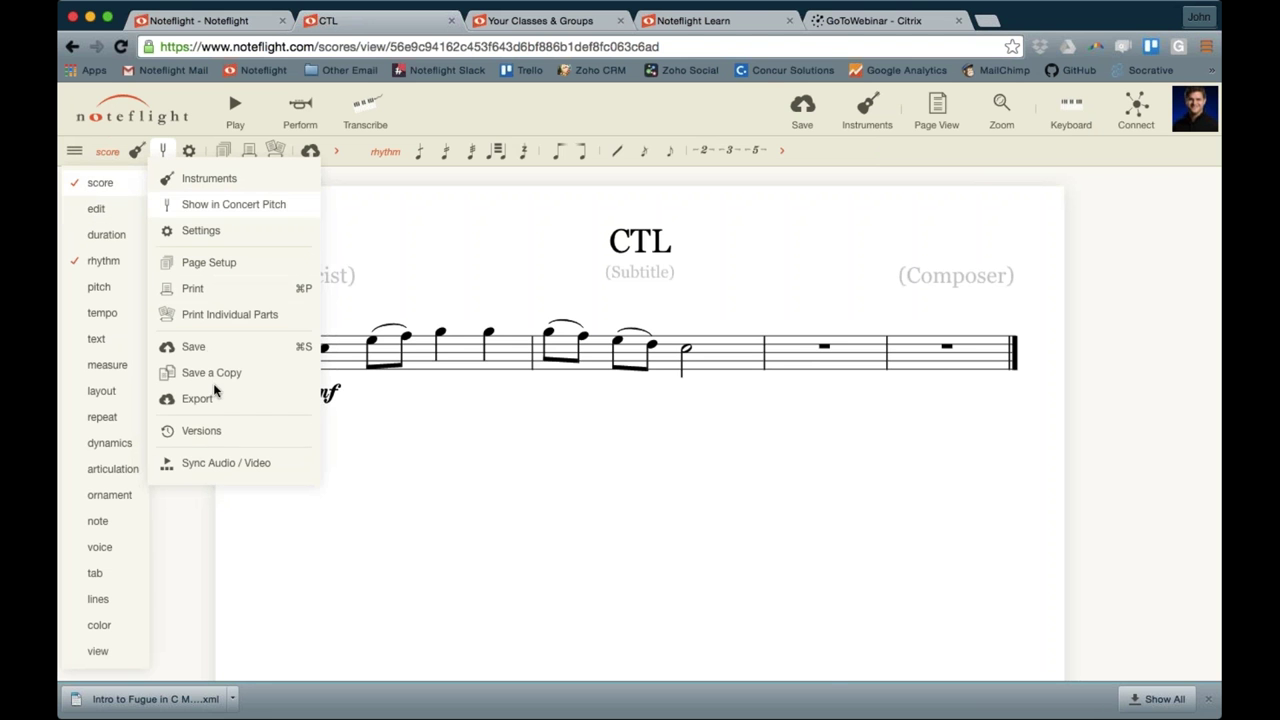
{"action": "left_click", "coordinate": [196, 233]}
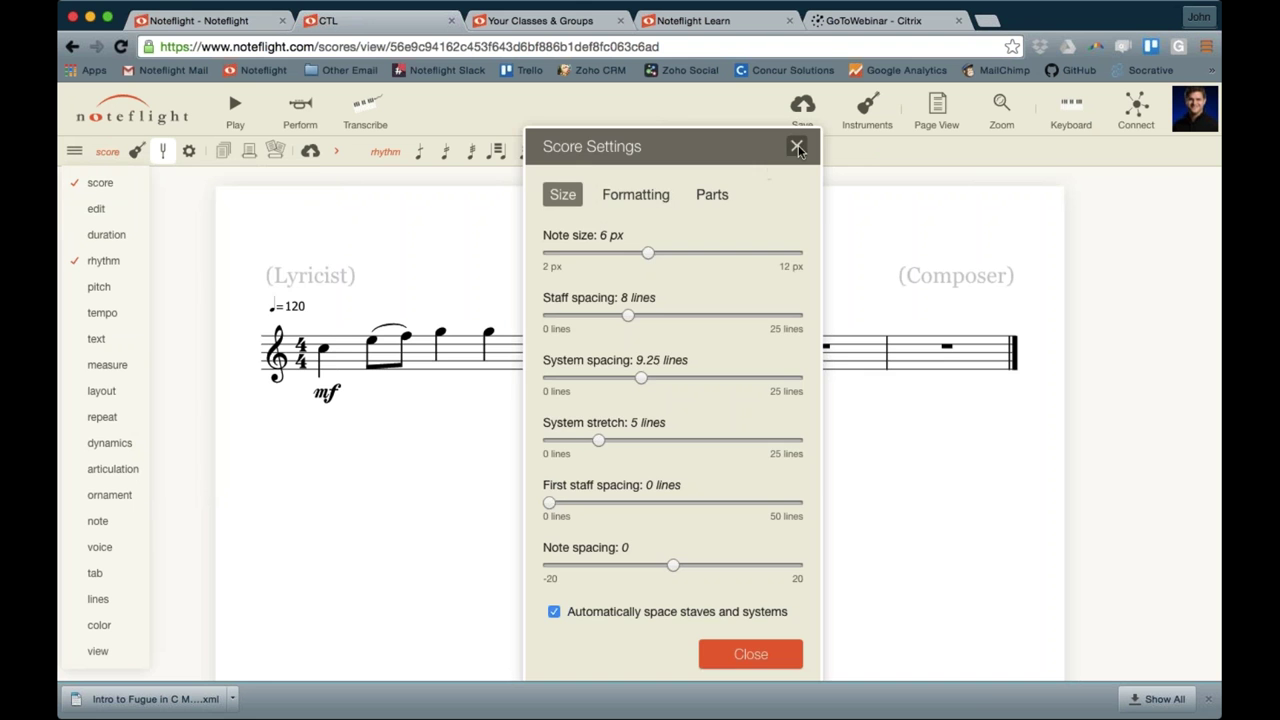
{"action": "left_click", "coordinate": [796, 146]}
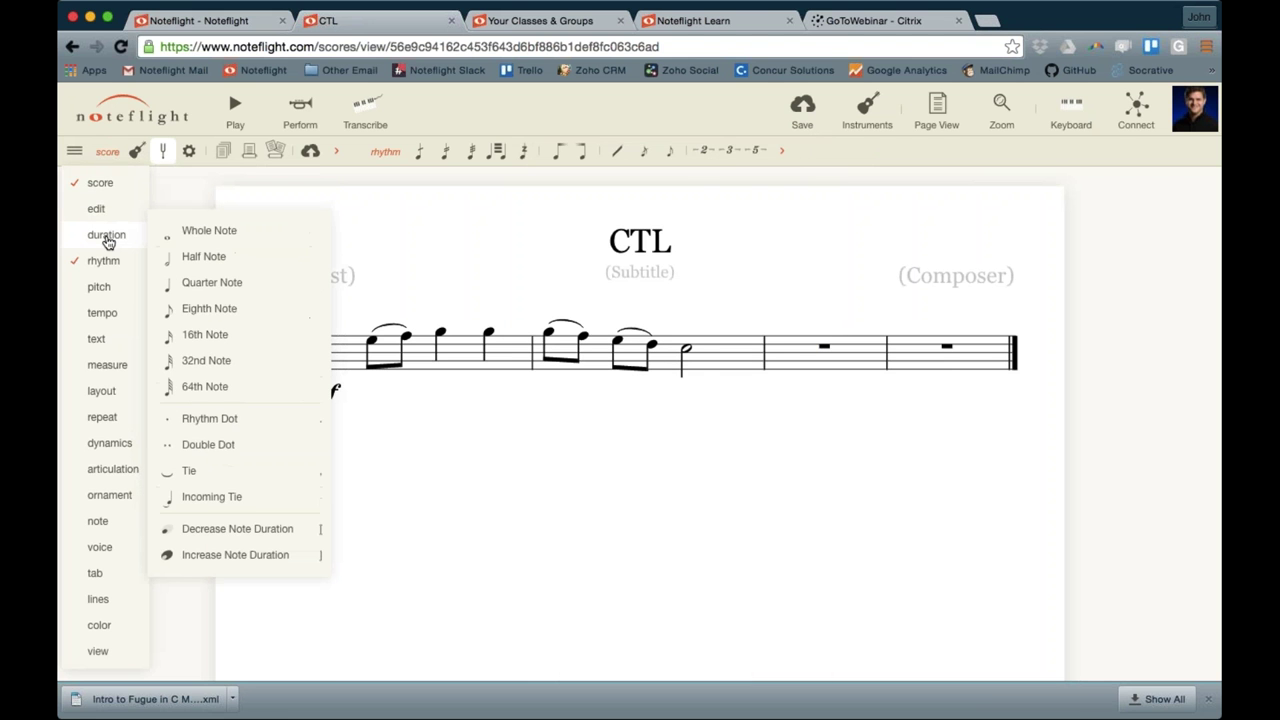
{"action": "mouse_move", "coordinate": [102, 272]}
{"action": "mouse_move", "coordinate": [106, 240]}
Add the duration and pitch tools to the toolbar and remove the rhythm tools
{"action": "left_click", "coordinate": [90, 240]}
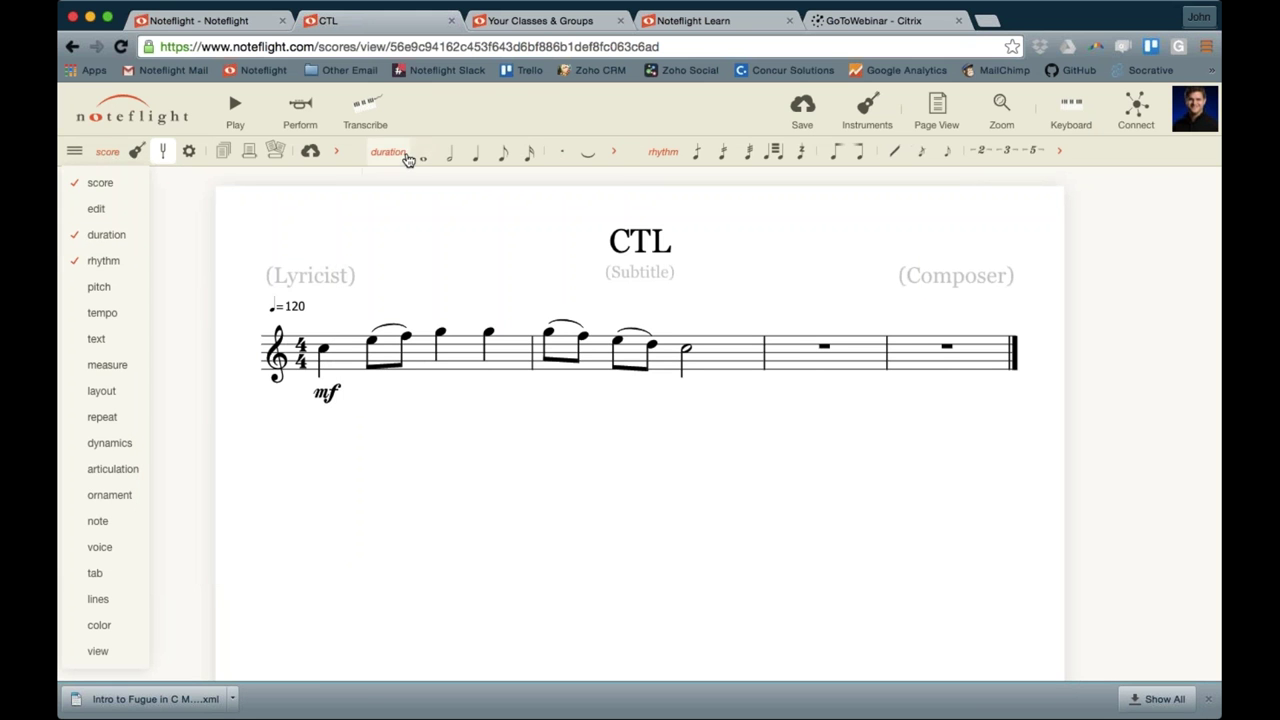
{"action": "left_click", "coordinate": [613, 151]}
{"action": "left_click", "coordinate": [778, 151]}
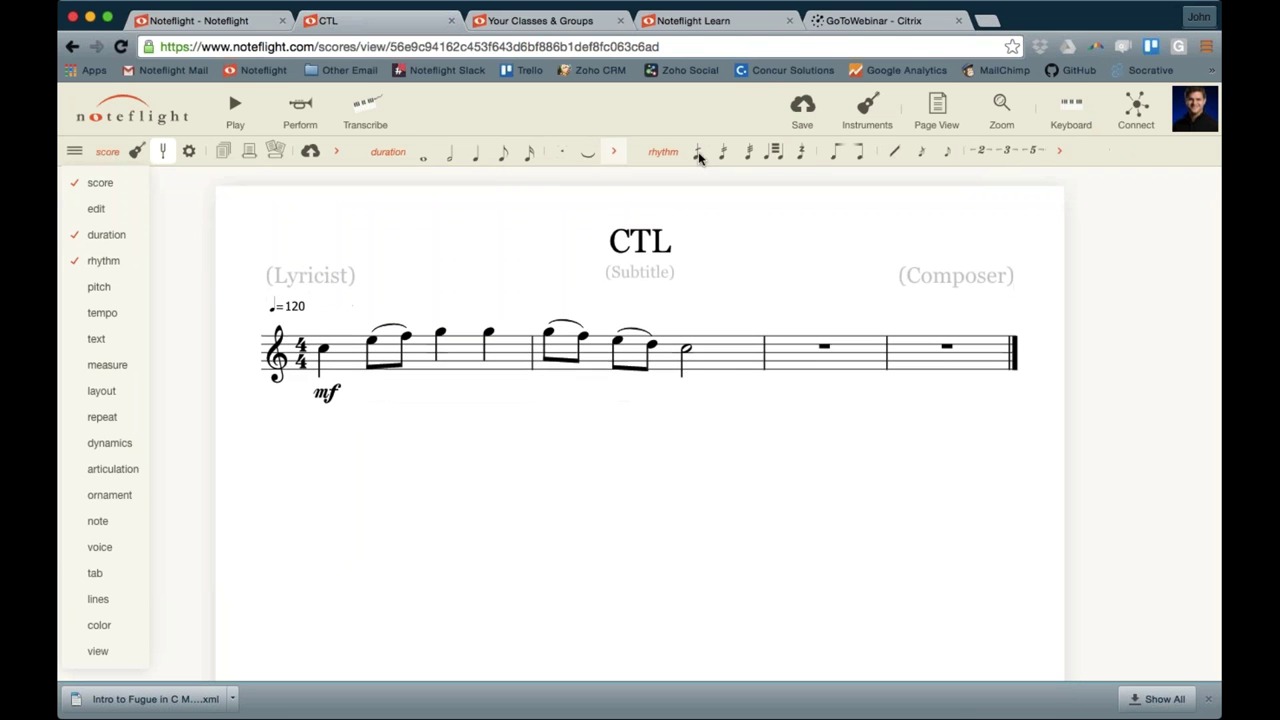
{"action": "left_click", "coordinate": [613, 151]}
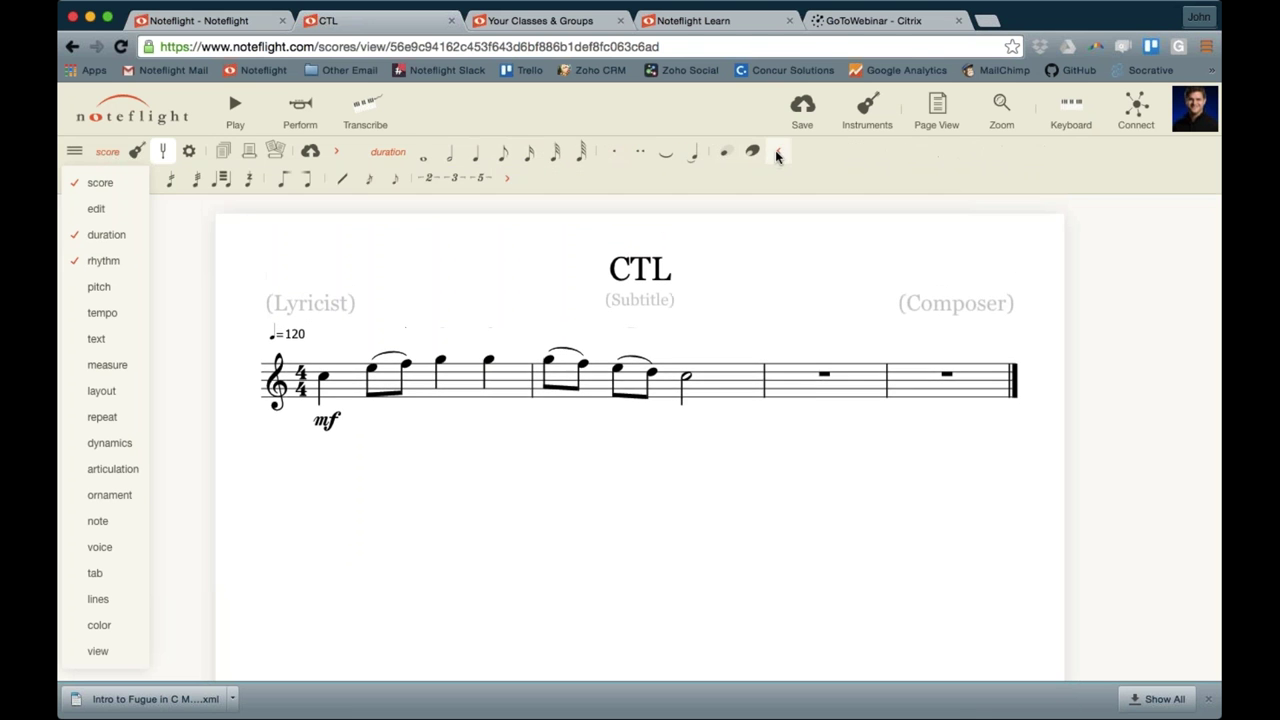
{"action": "left_click", "coordinate": [778, 151]}
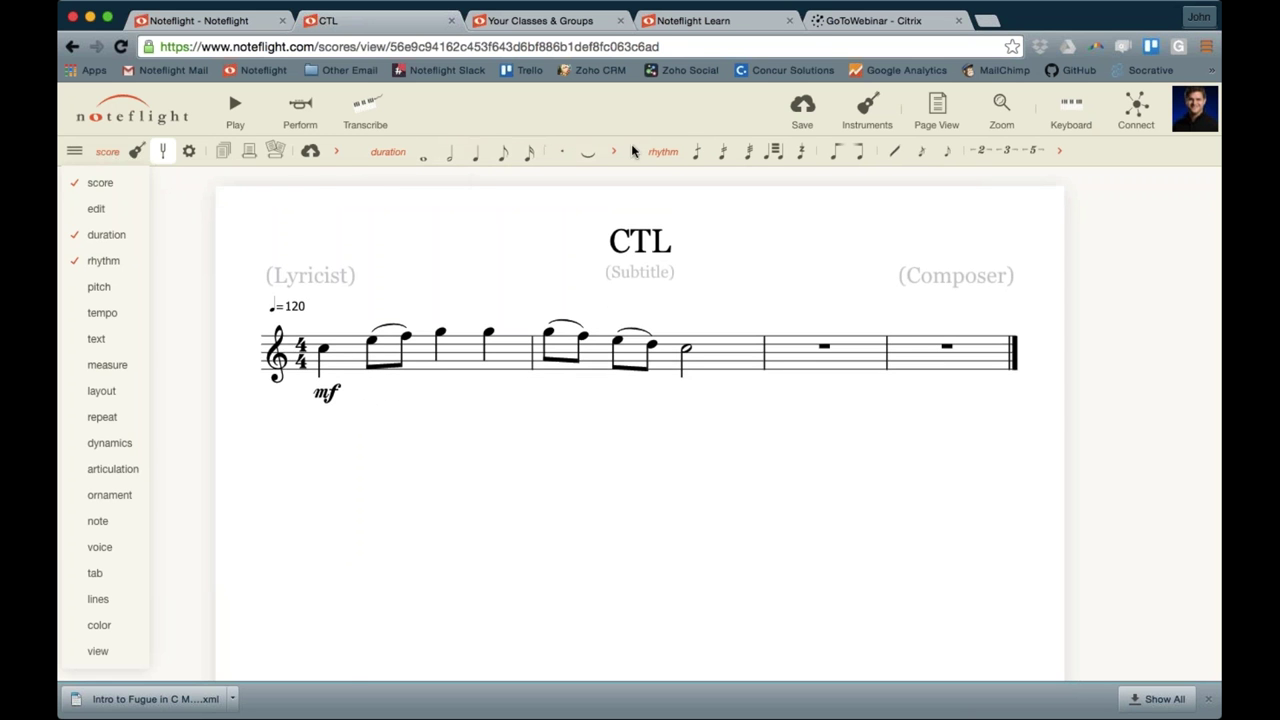
{"action": "mouse_move", "coordinate": [121, 233]}
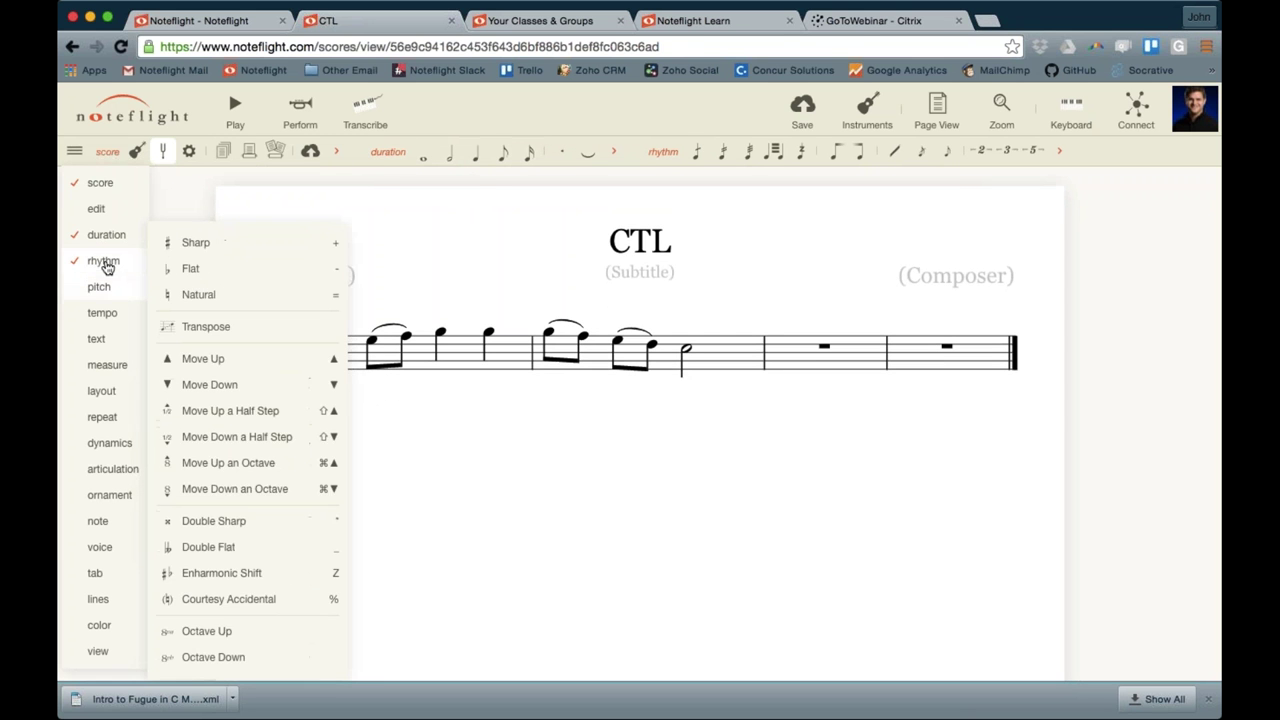
{"action": "left_click", "coordinate": [112, 262]}
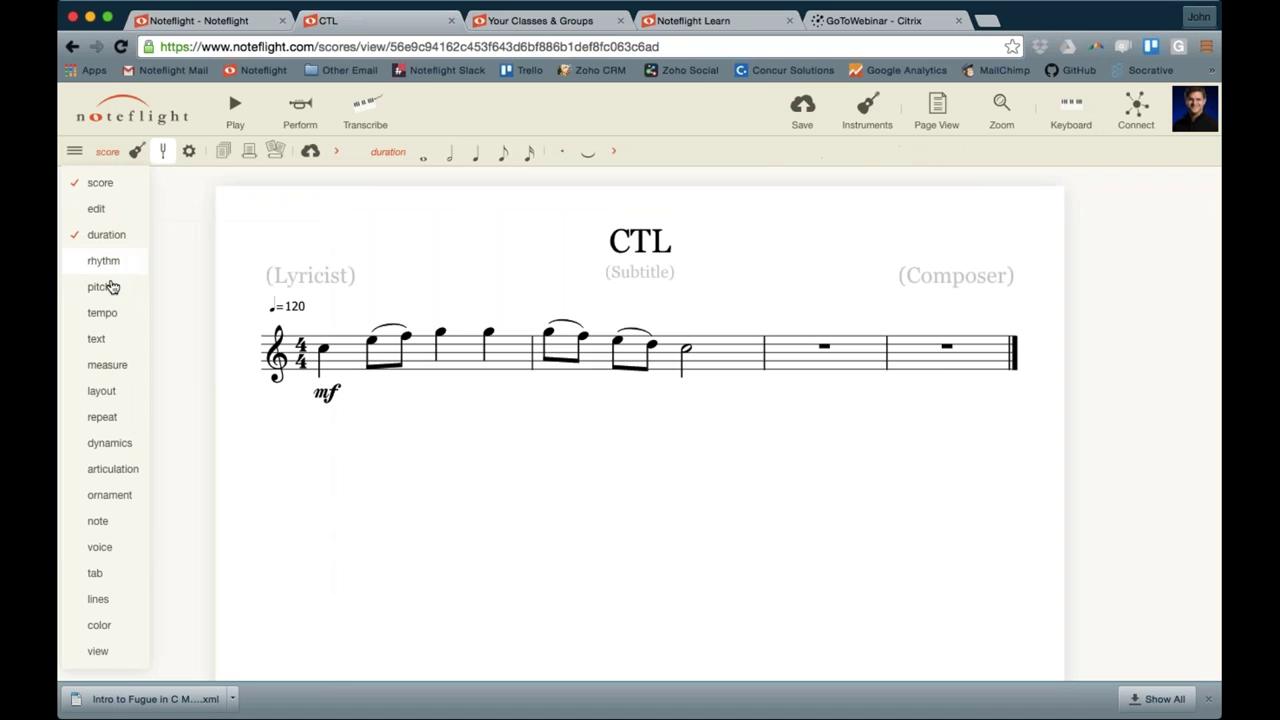
{"action": "mouse_move", "coordinate": [117, 288]}
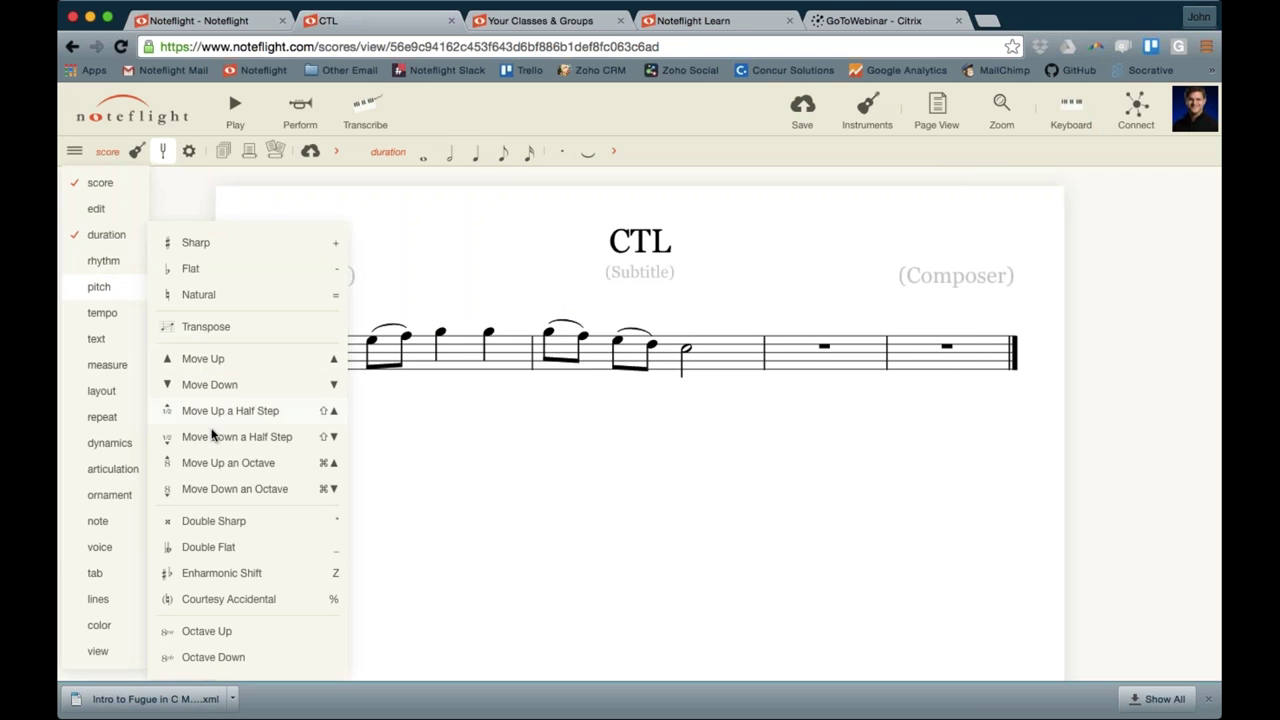
{"action": "left_click", "coordinate": [101, 288]}
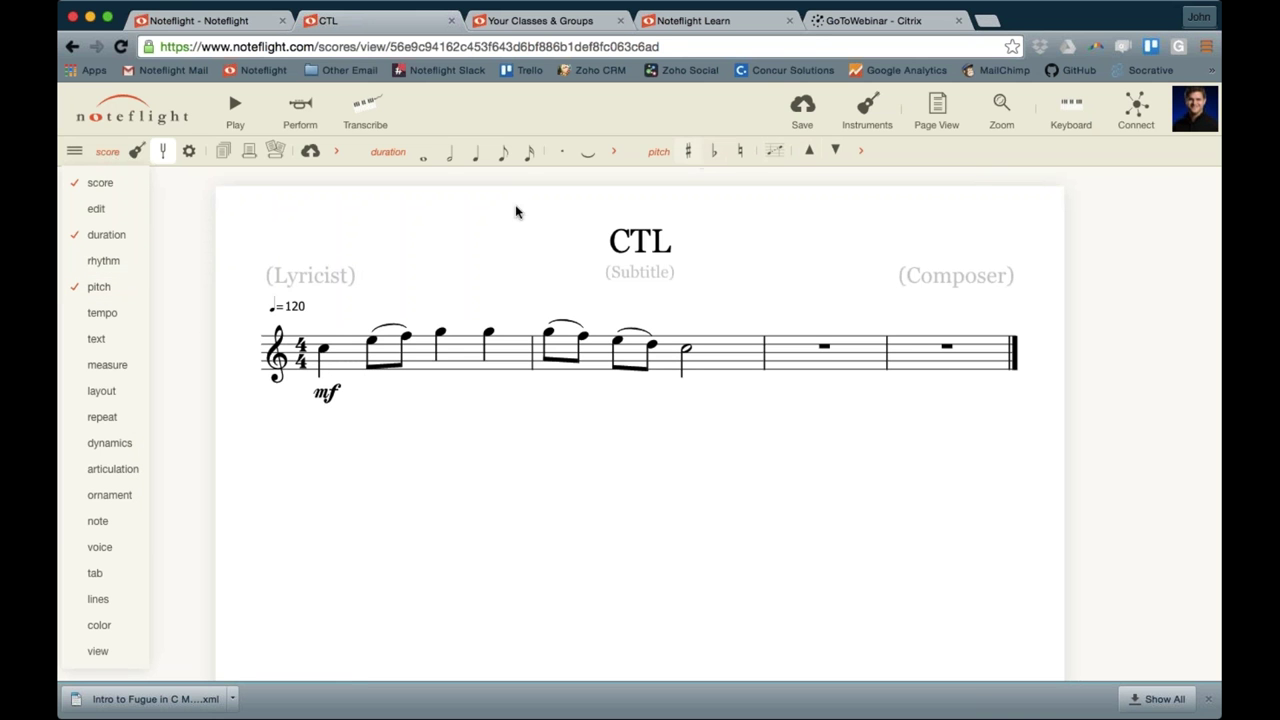
Pin the tempo, measure and dynamics palettes, leaving the color palette unpinned
{"action": "left_click", "coordinate": [108, 318]}
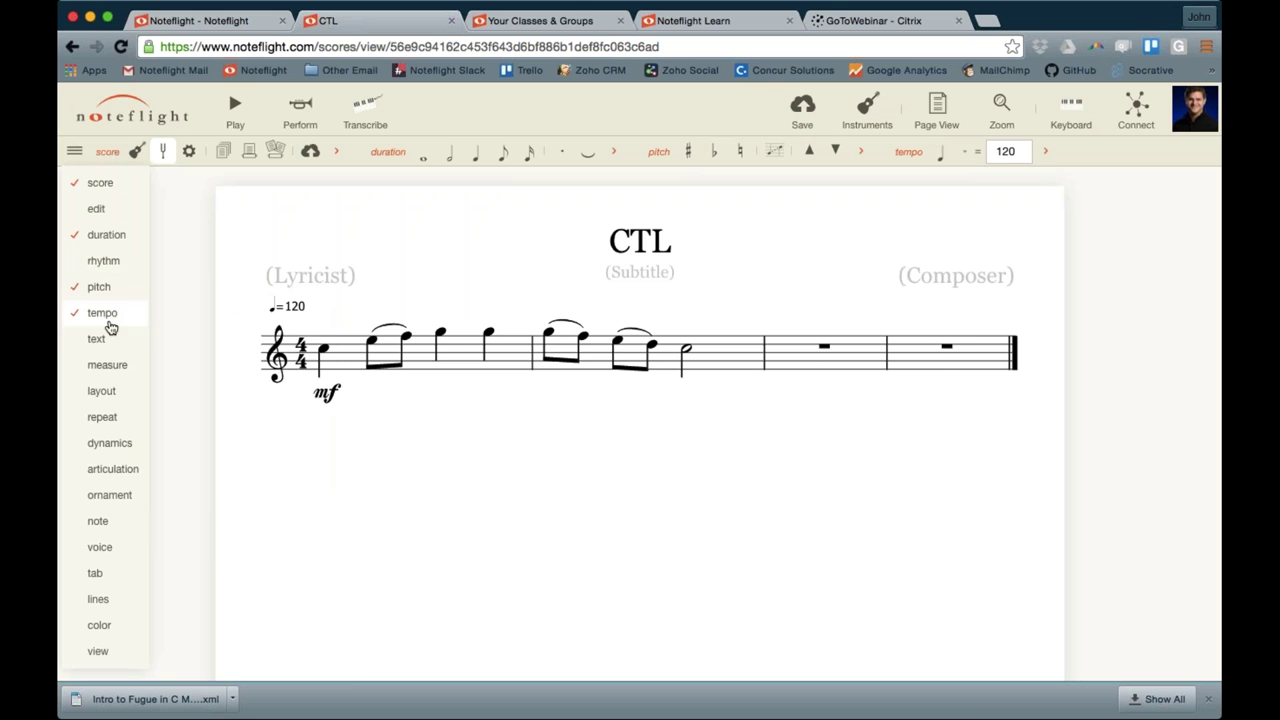
{"action": "mouse_move", "coordinate": [110, 343]}
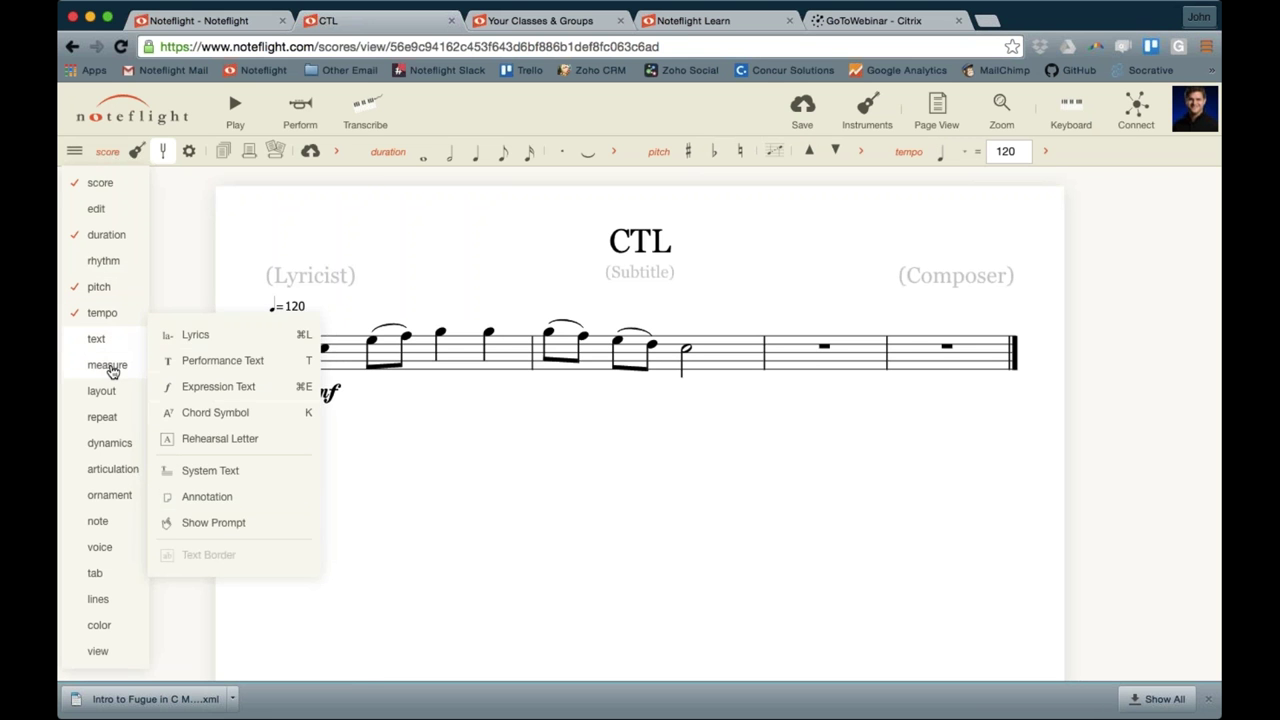
{"action": "left_click", "coordinate": [108, 366]}
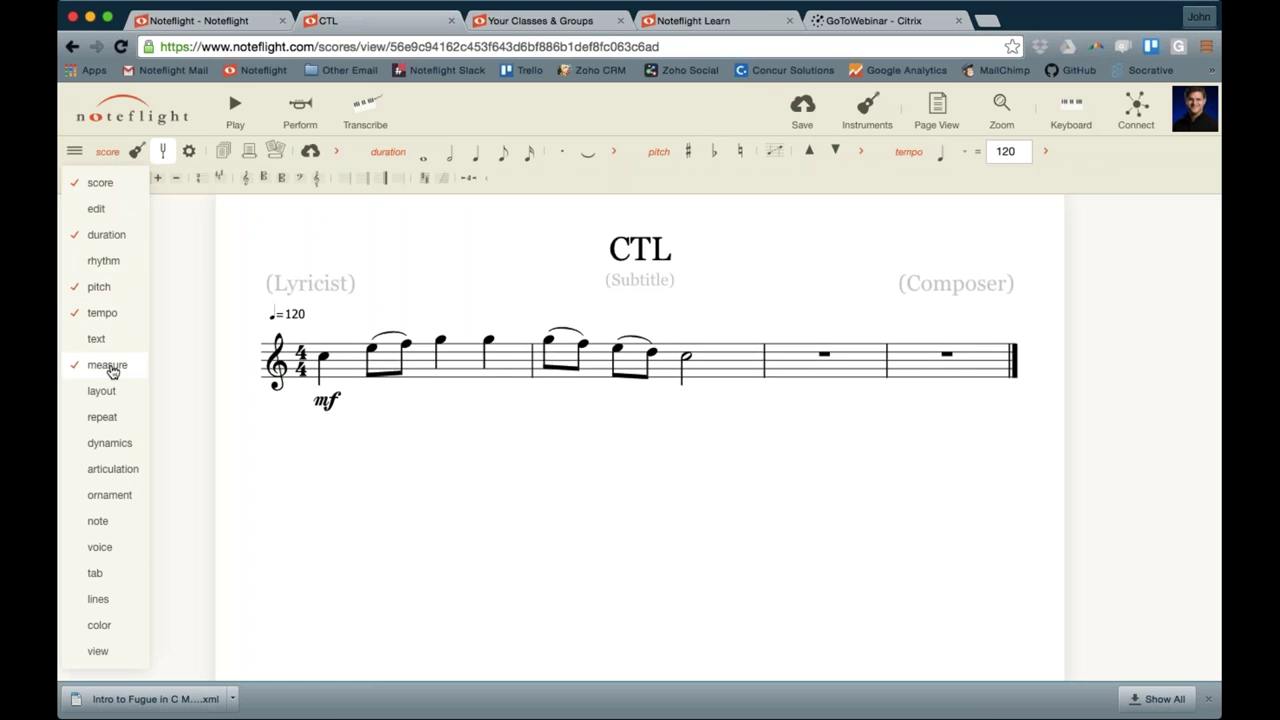
{"action": "mouse_move", "coordinate": [110, 391]}
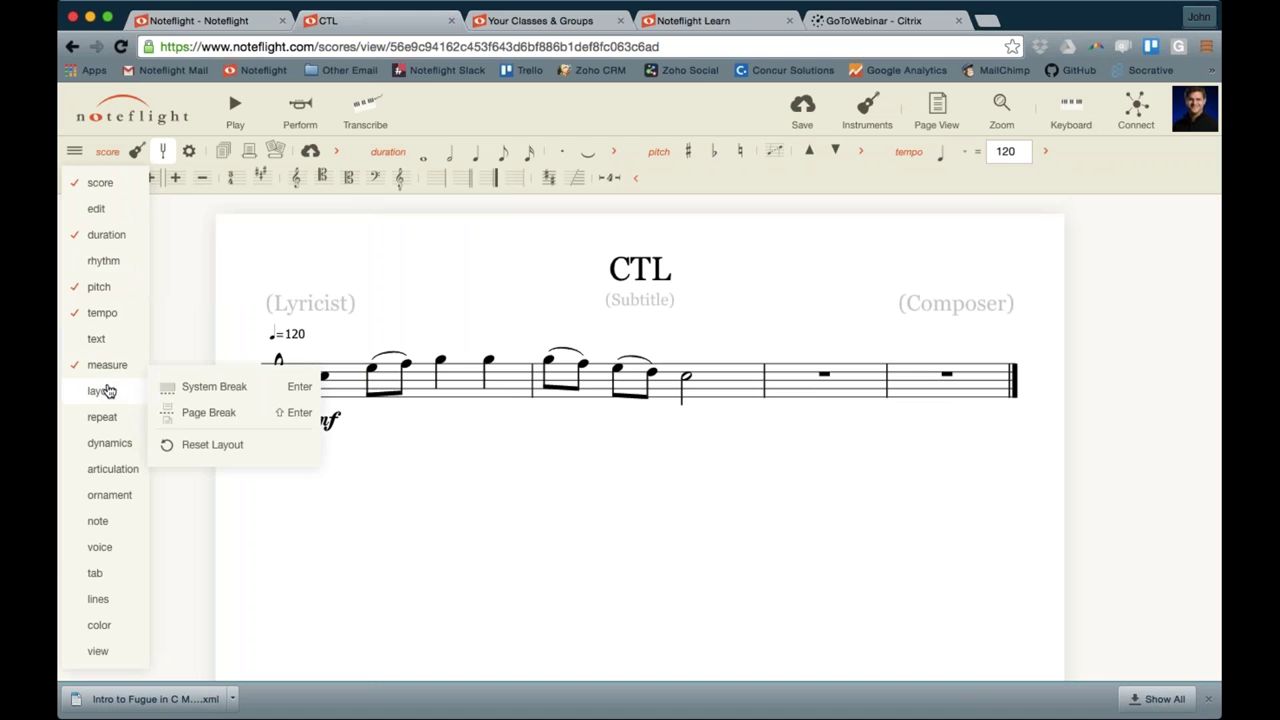
{"action": "mouse_move", "coordinate": [108, 415]}
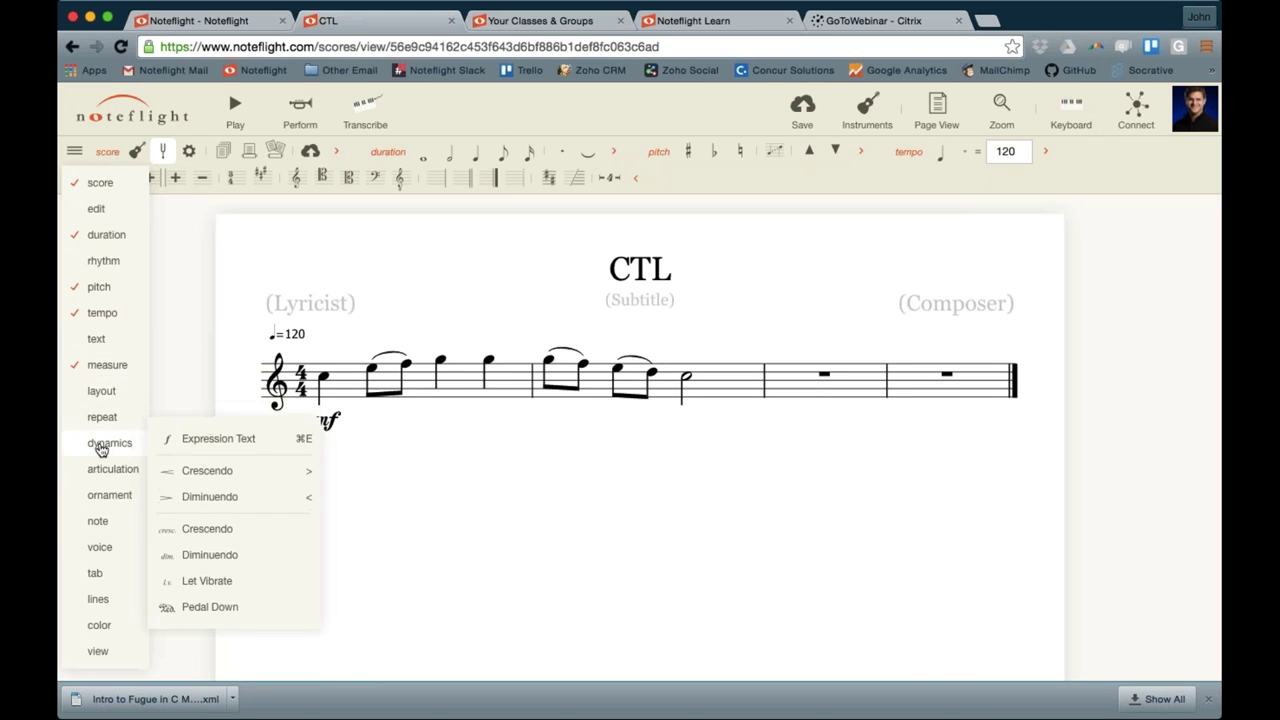
{"action": "left_click", "coordinate": [101, 447]}
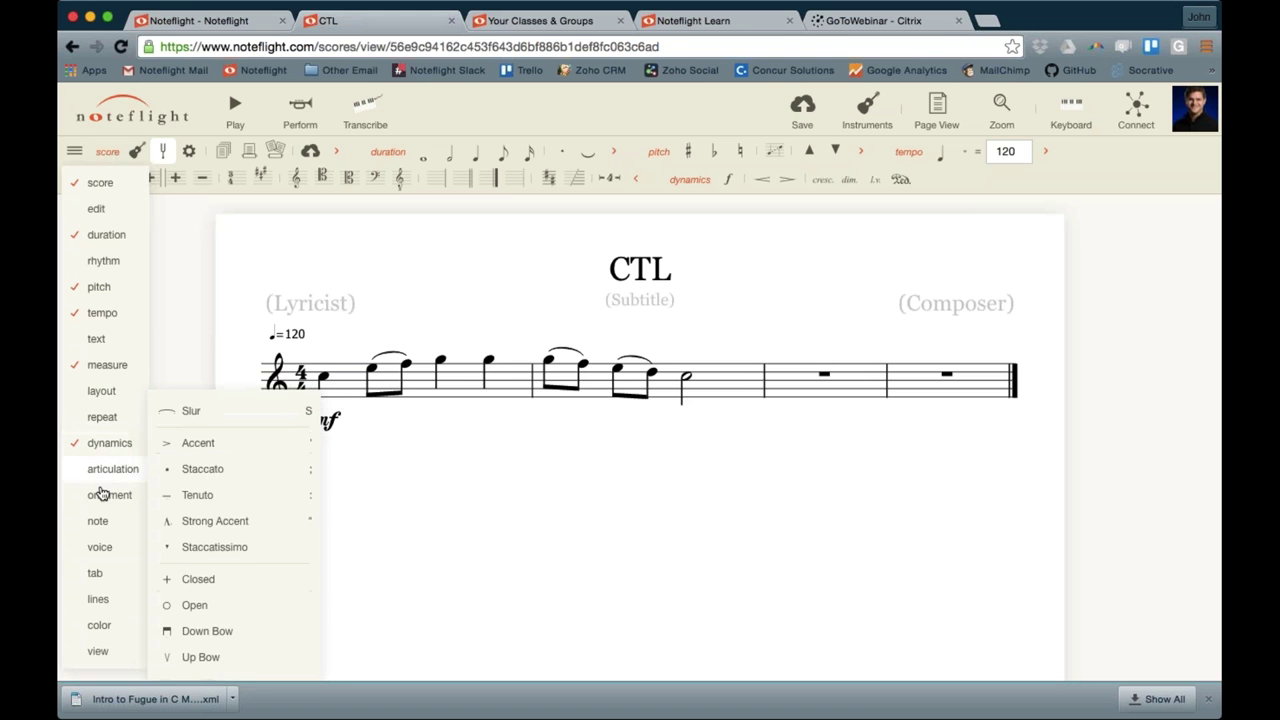
{"action": "mouse_move", "coordinate": [99, 521]}
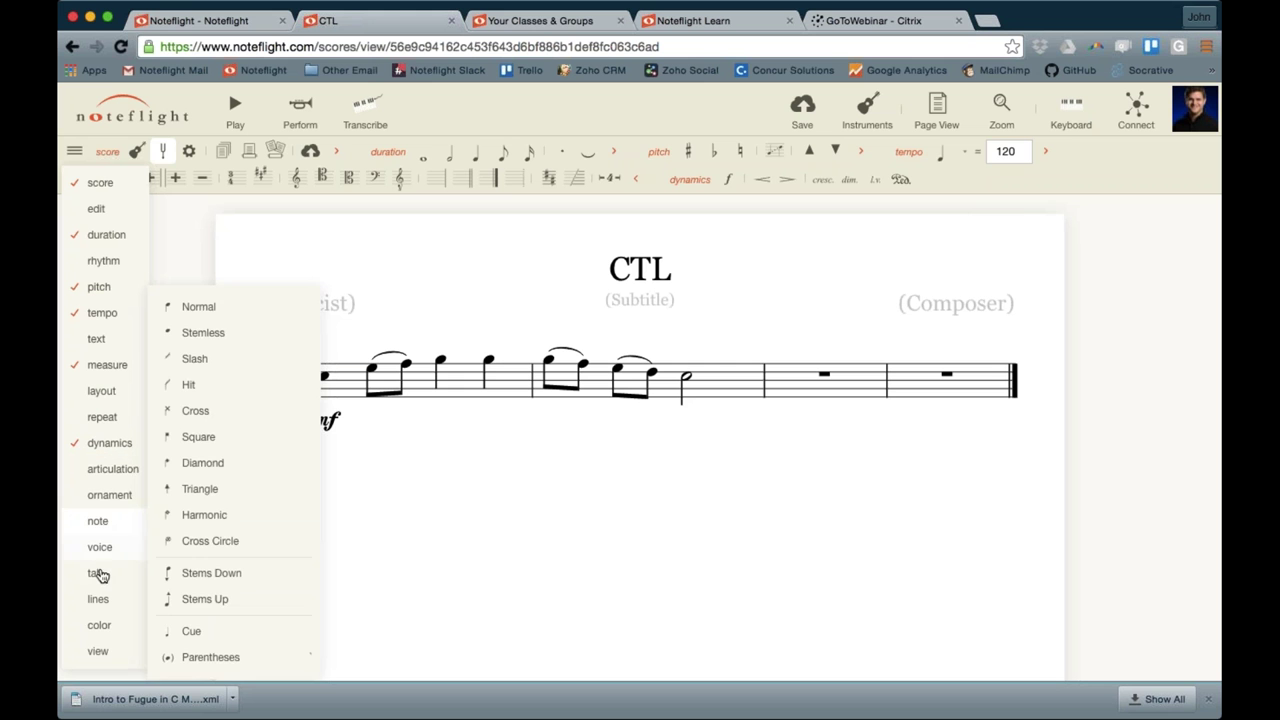
{"action": "left_click", "coordinate": [99, 628]}
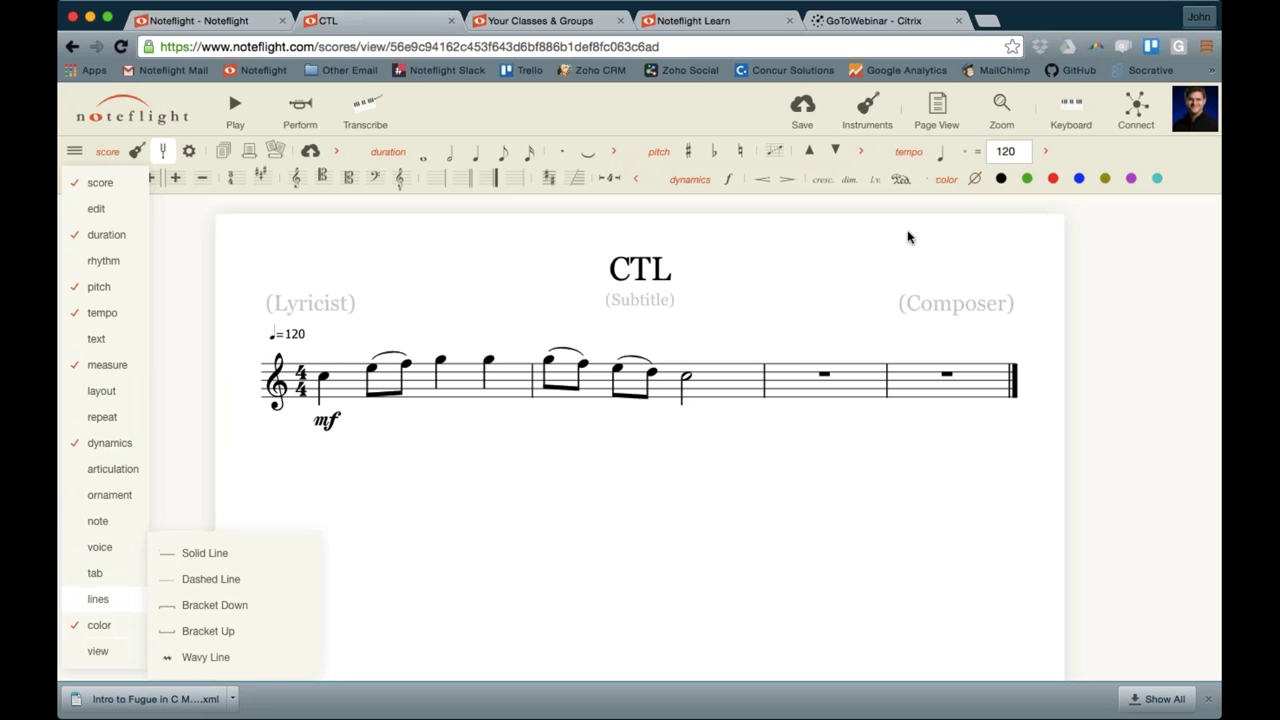
{"action": "left_click", "coordinate": [114, 625]}
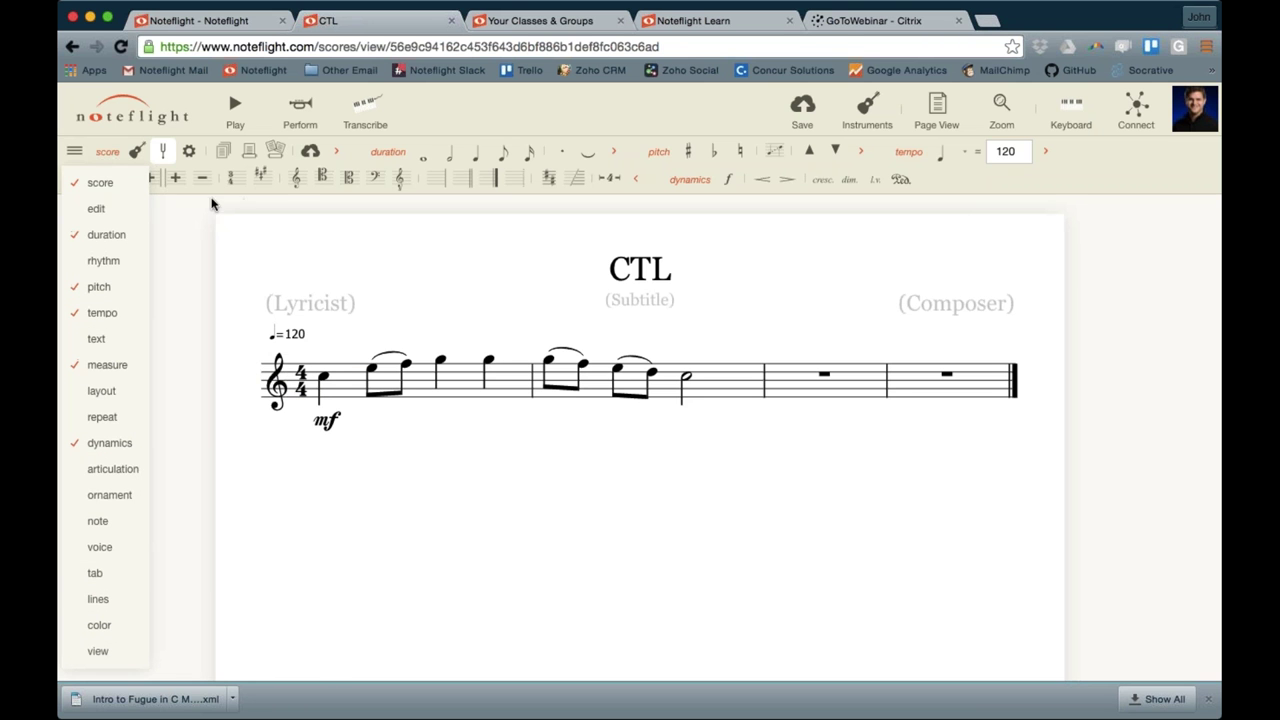
{"action": "left_click", "coordinate": [74, 151]}
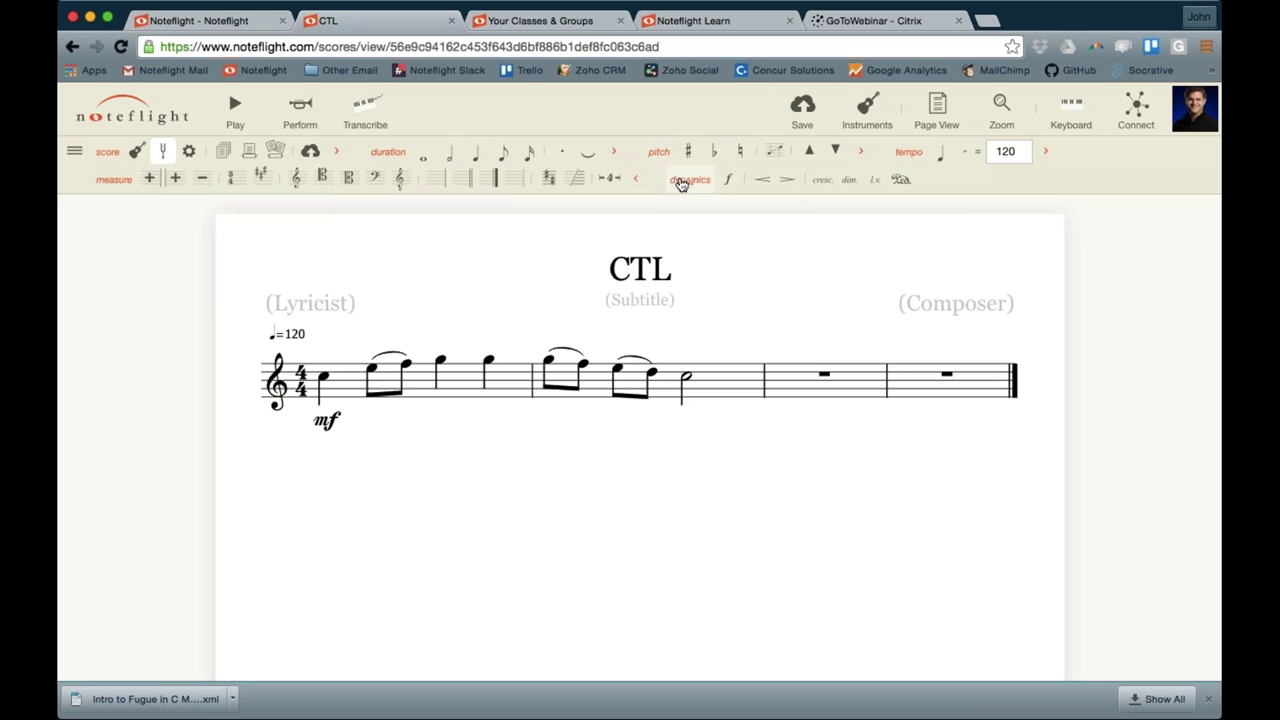
Try the rhythm palette, remove it again, and pin the dynamics palette instead
{"action": "left_click", "coordinate": [75, 152]}
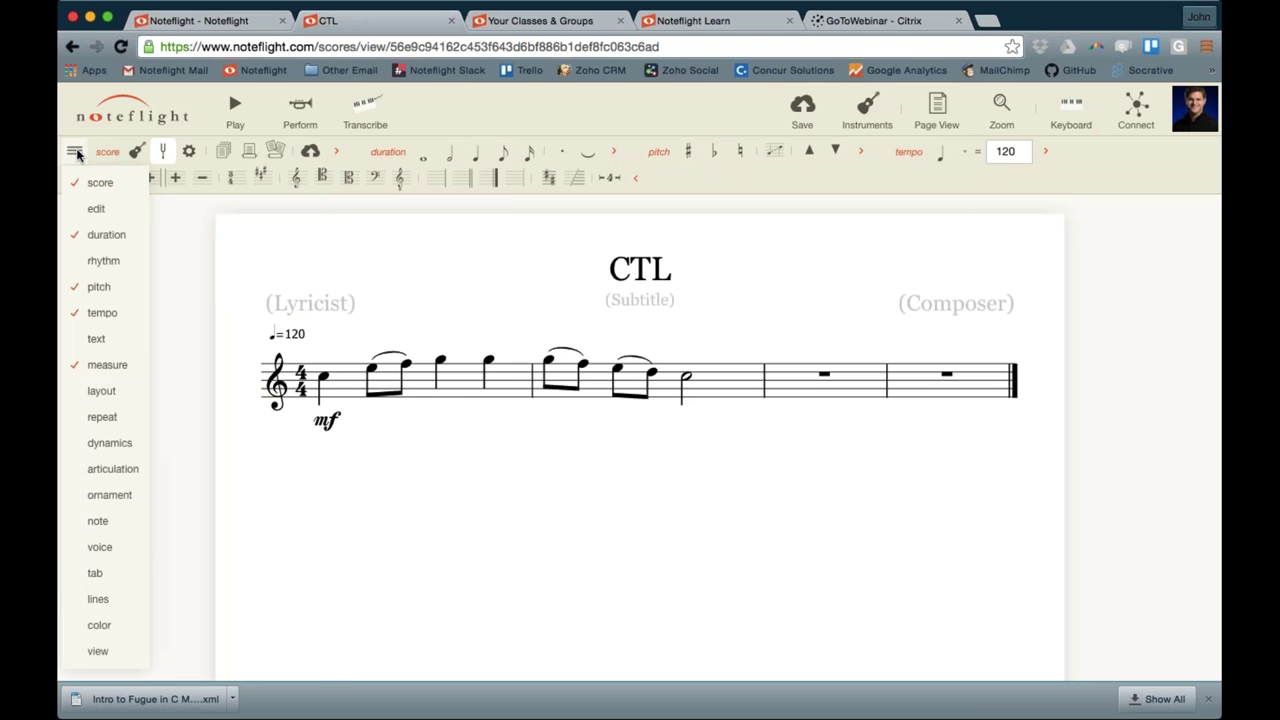
{"action": "left_click", "coordinate": [99, 262]}
{"action": "left_click", "coordinate": [99, 262]}
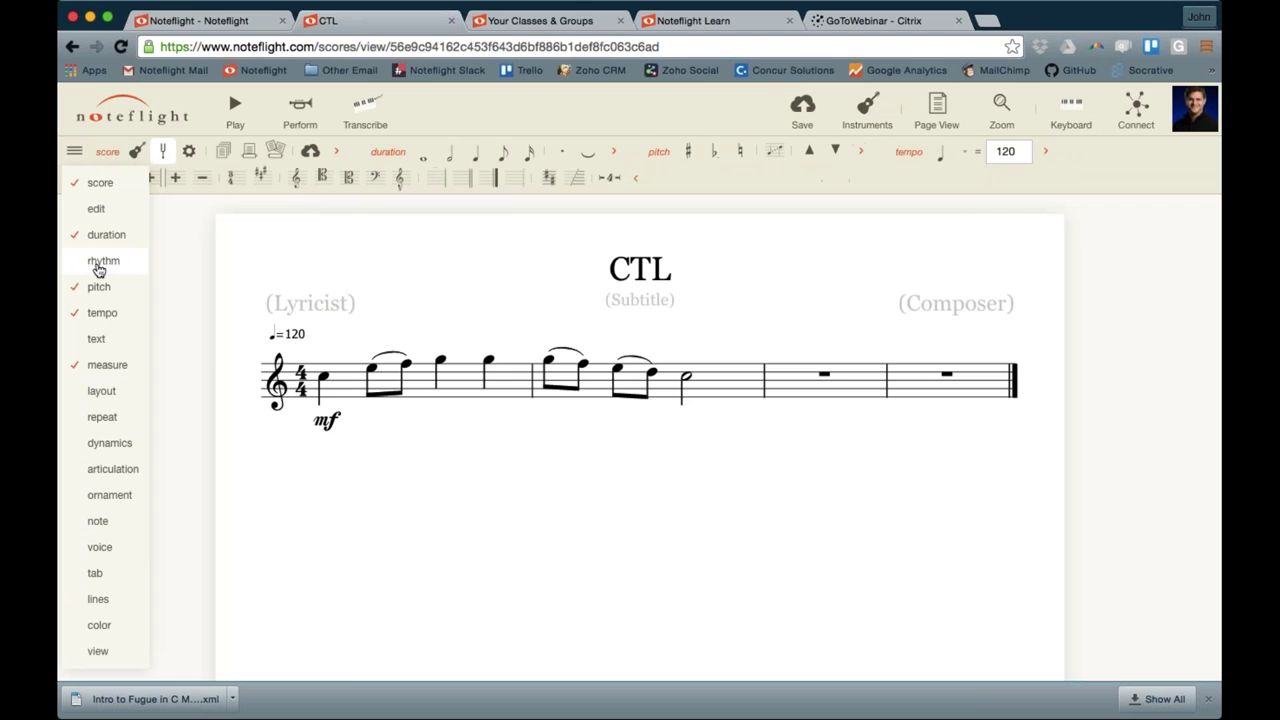
{"action": "left_click", "coordinate": [105, 443]}
{"action": "left_click", "coordinate": [75, 153]}
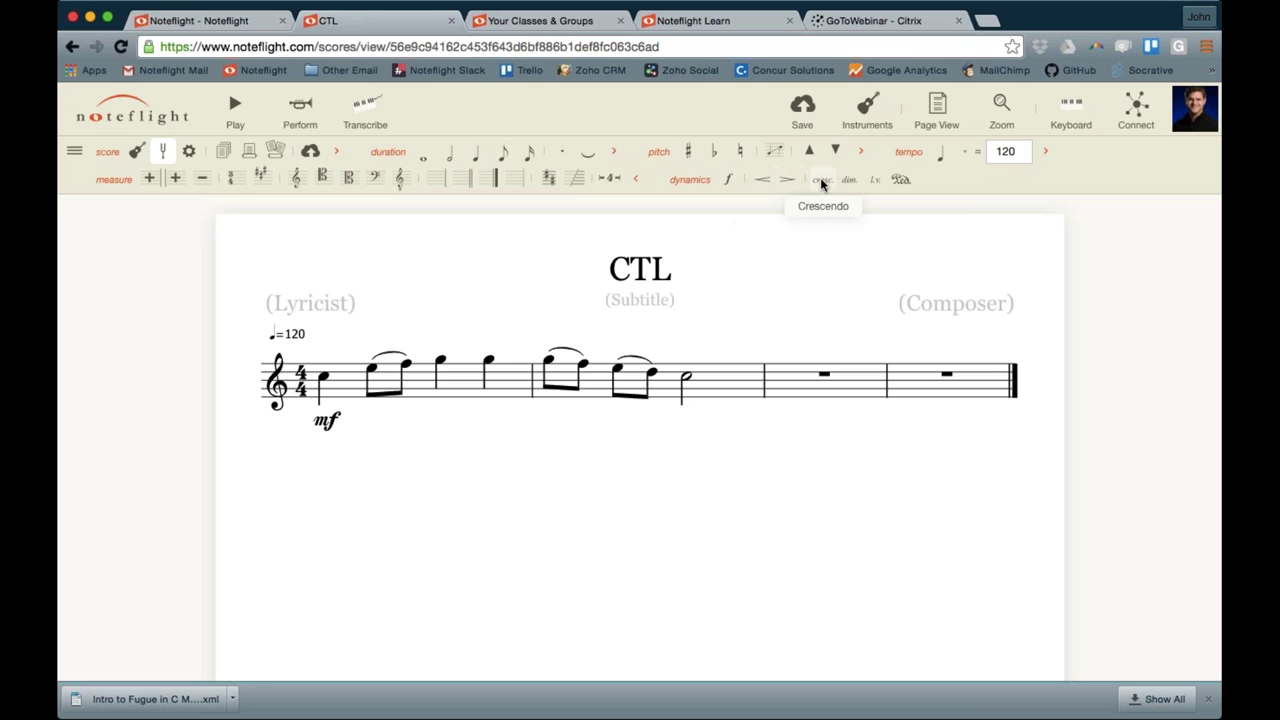
{"action": "left_click", "coordinate": [74, 151]}
{"action": "mouse_move", "coordinate": [103, 260]}
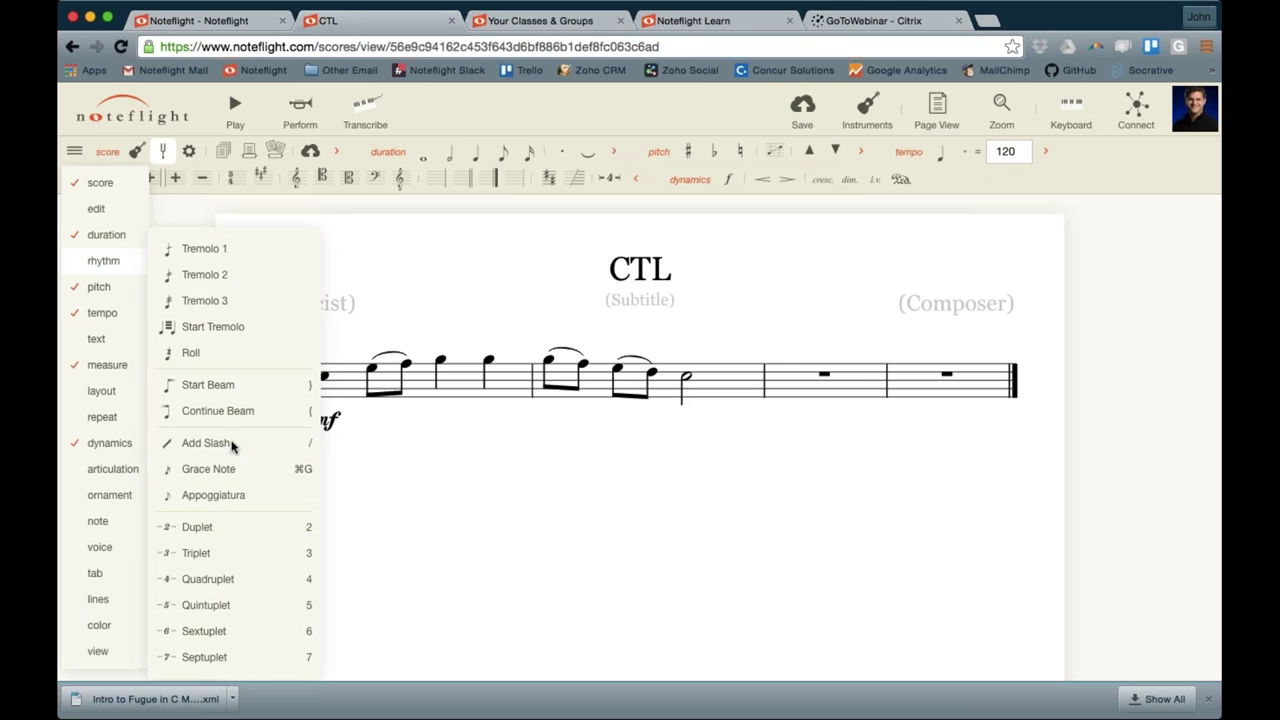
{"action": "left_click", "coordinate": [75, 154]}
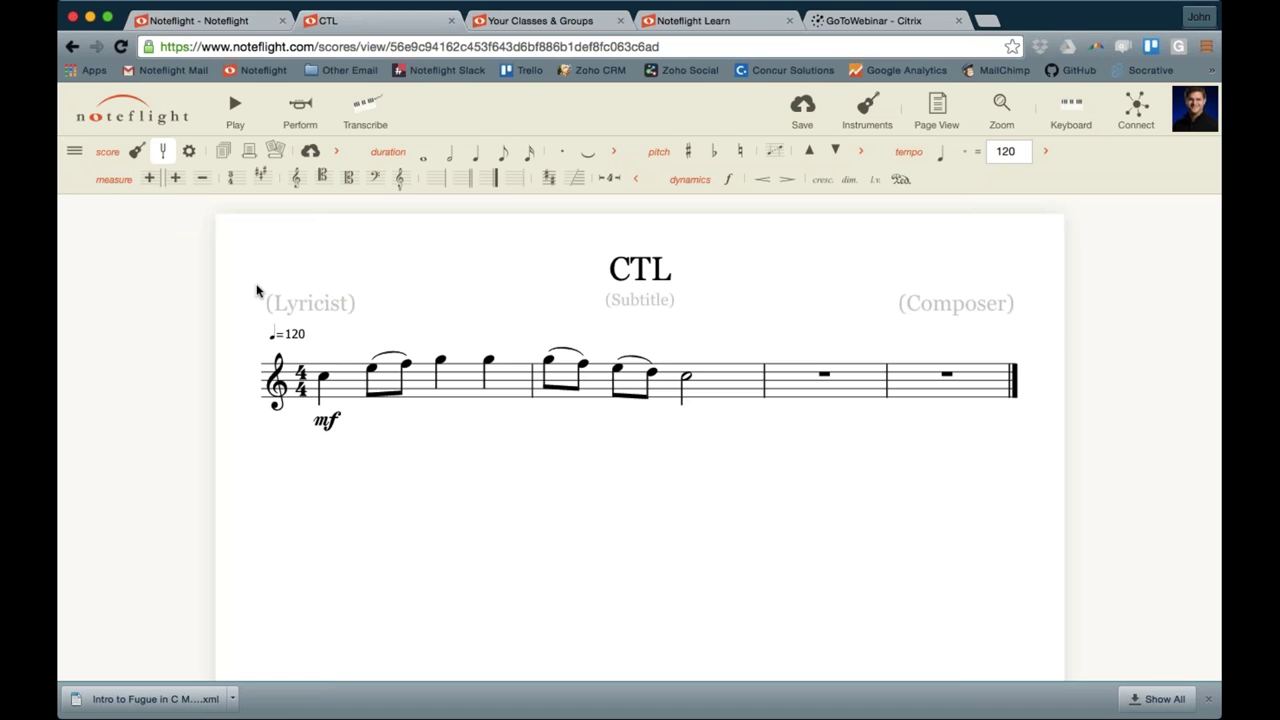
Open the Users Guide in a new tab from the Noteflight logo menu
{"action": "left_click", "coordinate": [118, 111]}
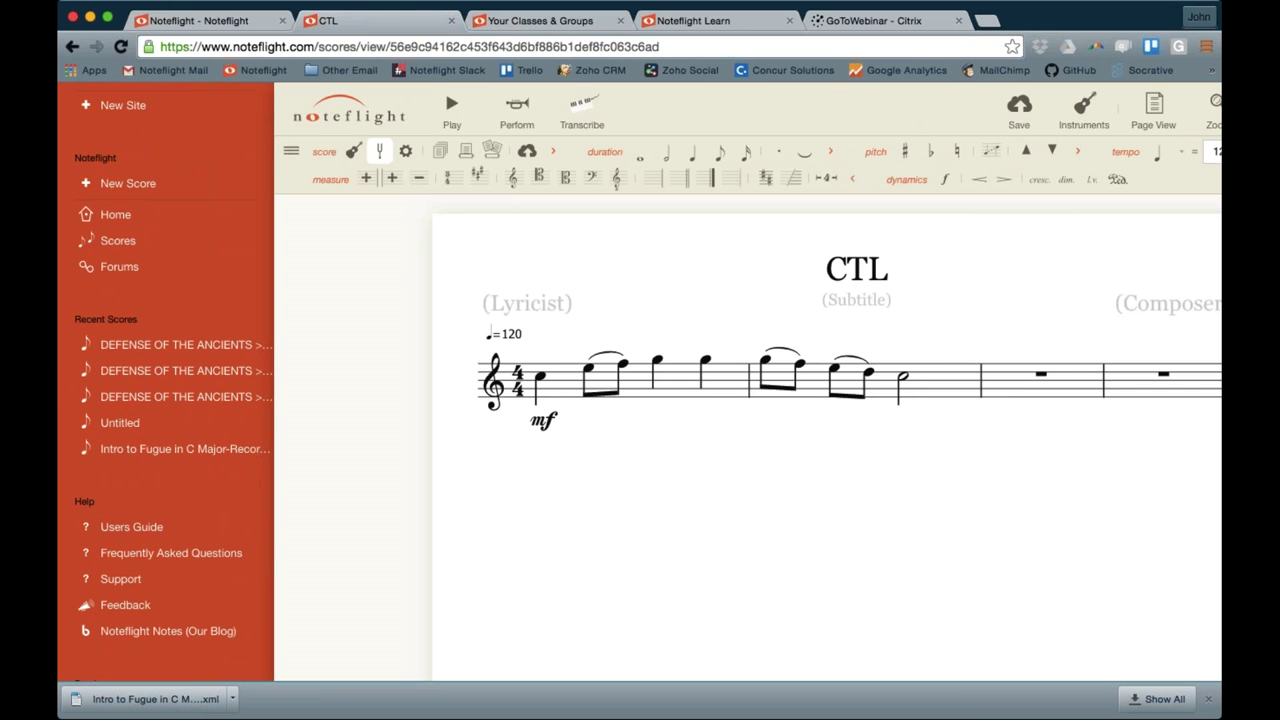
{"action": "left_click", "coordinate": [143, 536]}
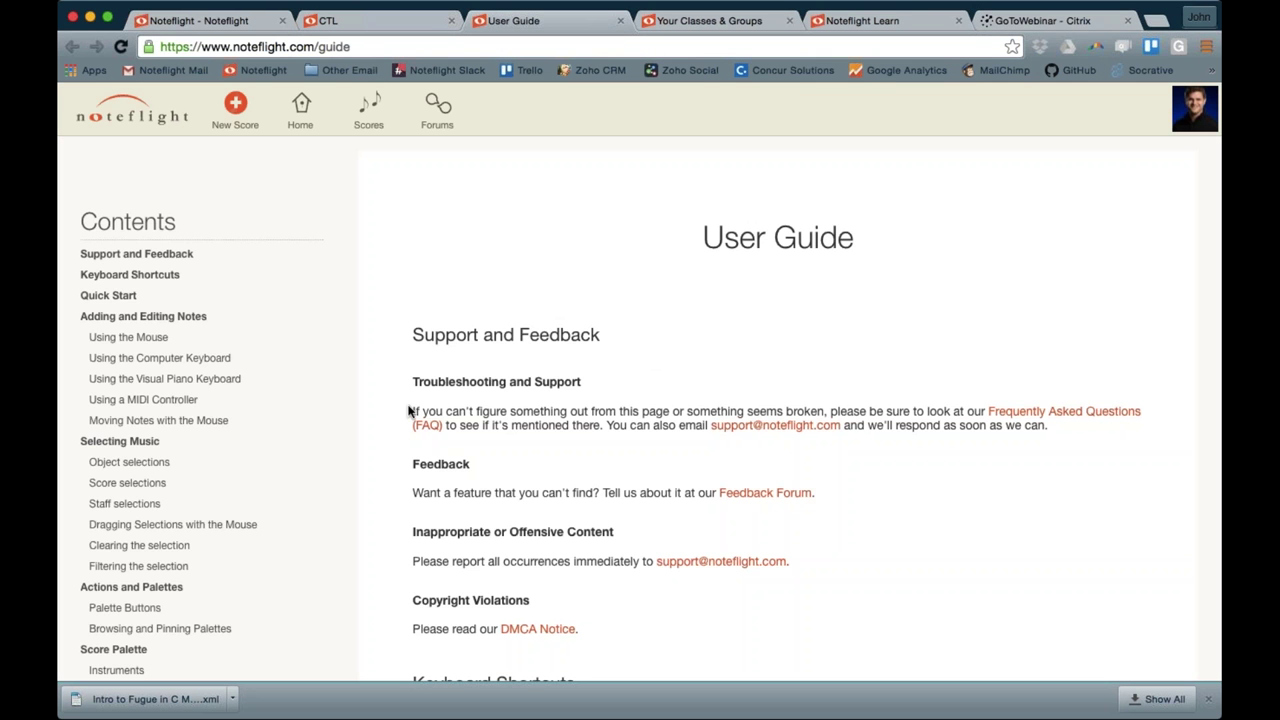
{"action": "scroll", "coordinate": [228, 478], "scroll_direction": "down", "scroll_amount": 5}
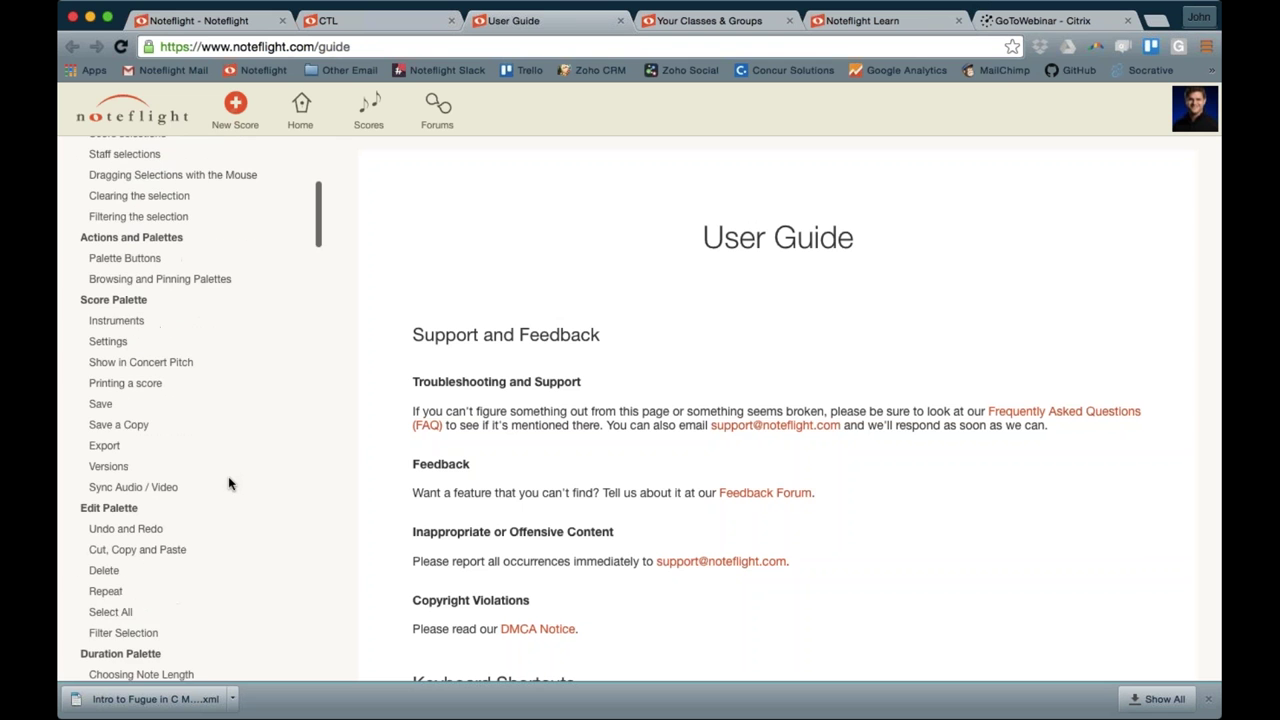
{"action": "scroll", "coordinate": [110, 322], "scroll_direction": "down", "scroll_amount": 3}
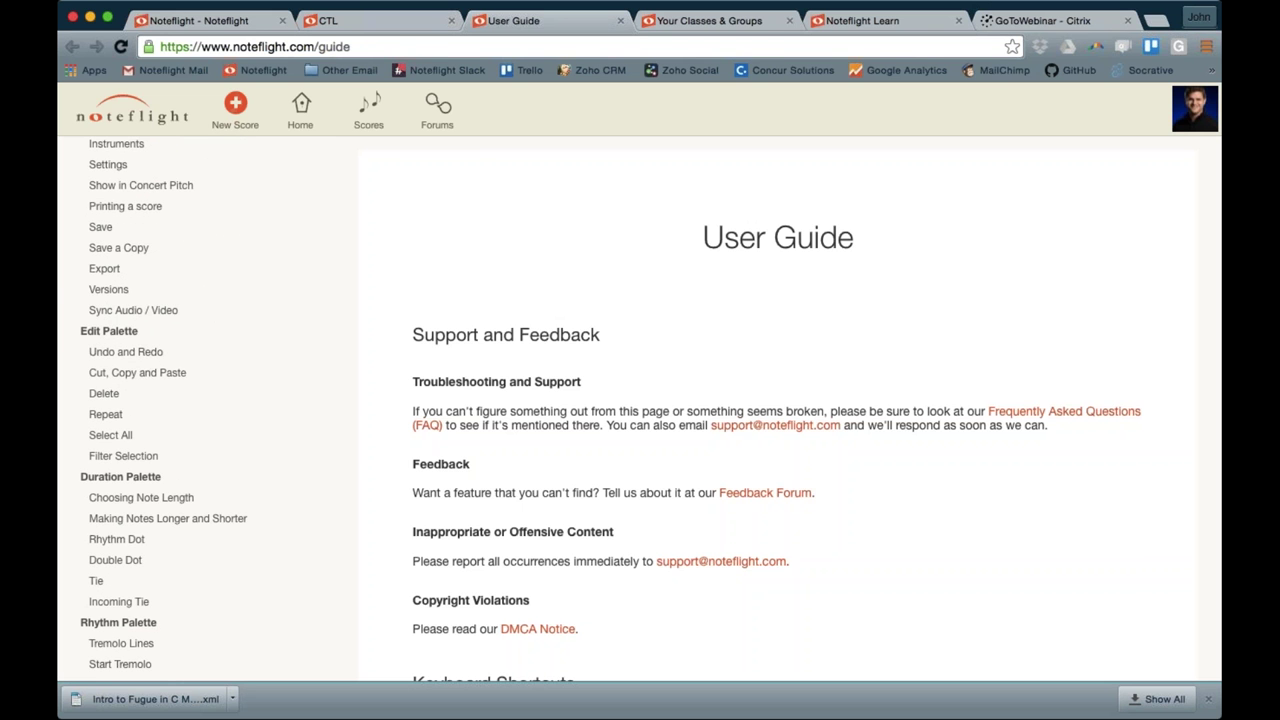
Search the guide for 'dynamic' and jump to the Dynamics Text section
{"action": "left_click", "coordinate": [397, 24]}
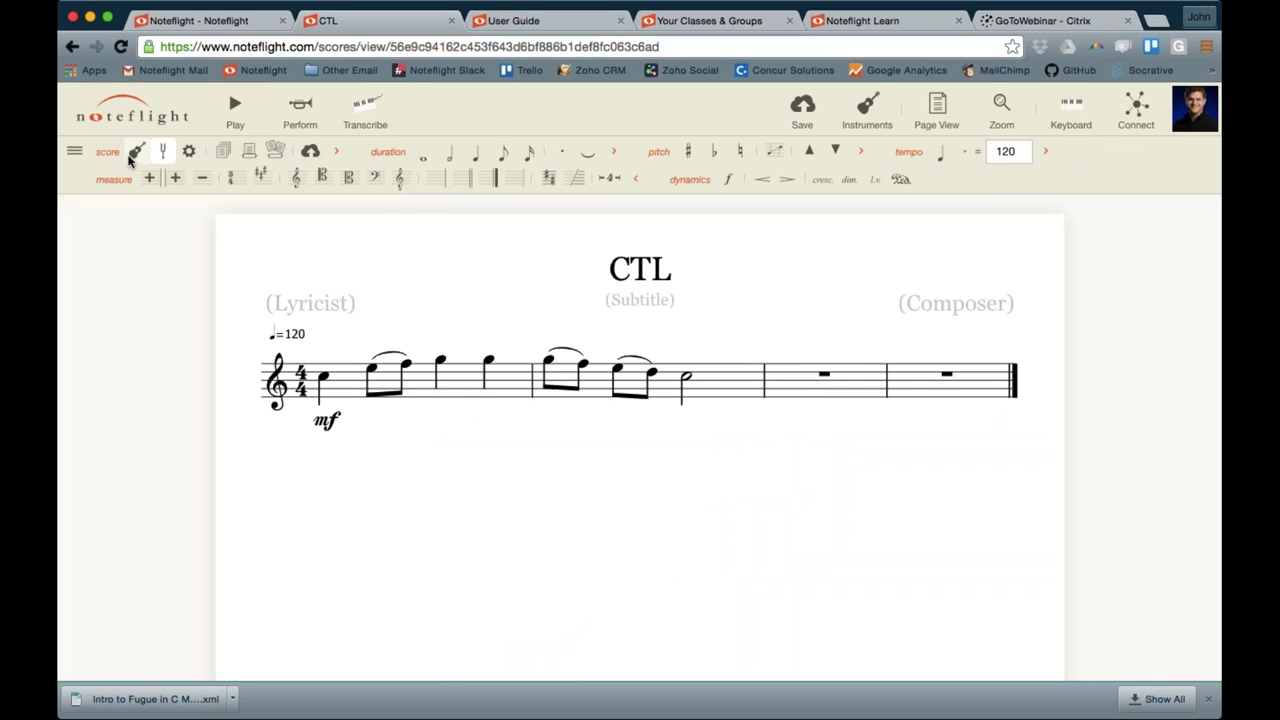
{"action": "left_click", "coordinate": [75, 152]}
{"action": "mouse_move", "coordinate": [97, 520]}
{"action": "left_click", "coordinate": [531, 21]}
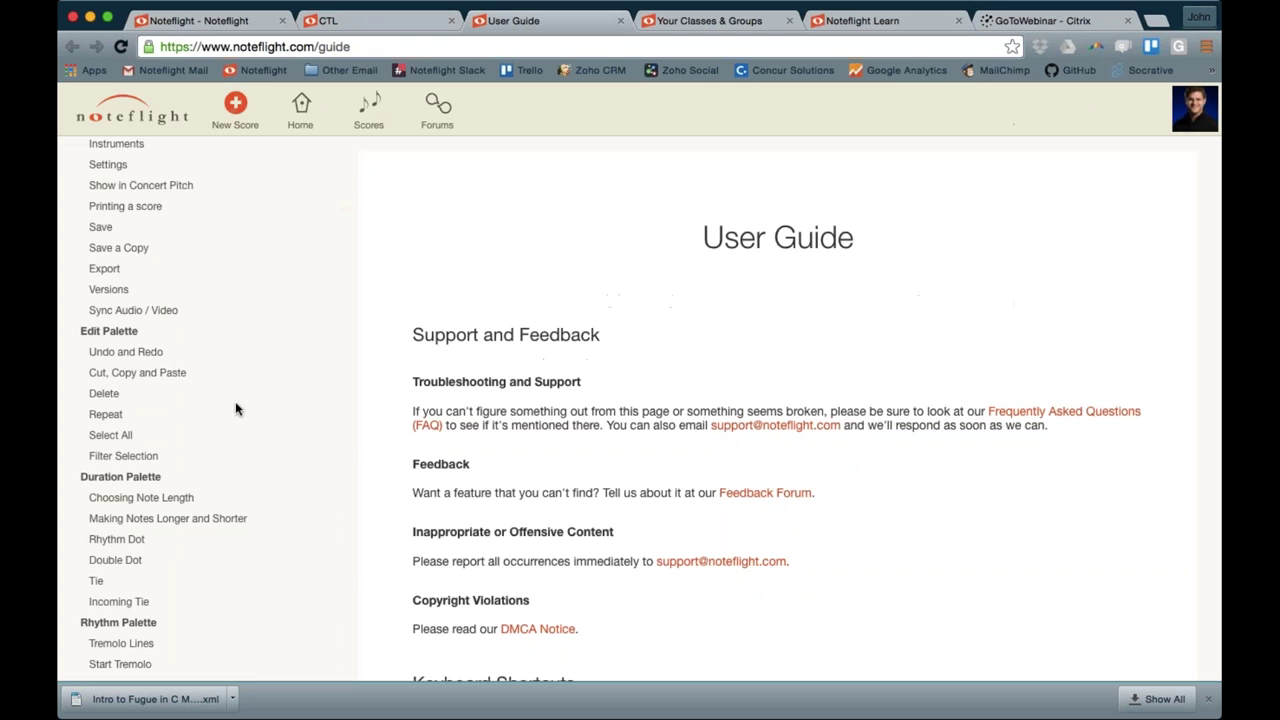
{"action": "scroll", "coordinate": [232, 416], "scroll_direction": "up", "scroll_amount": 3}
{"action": "key", "text": "super+f"}
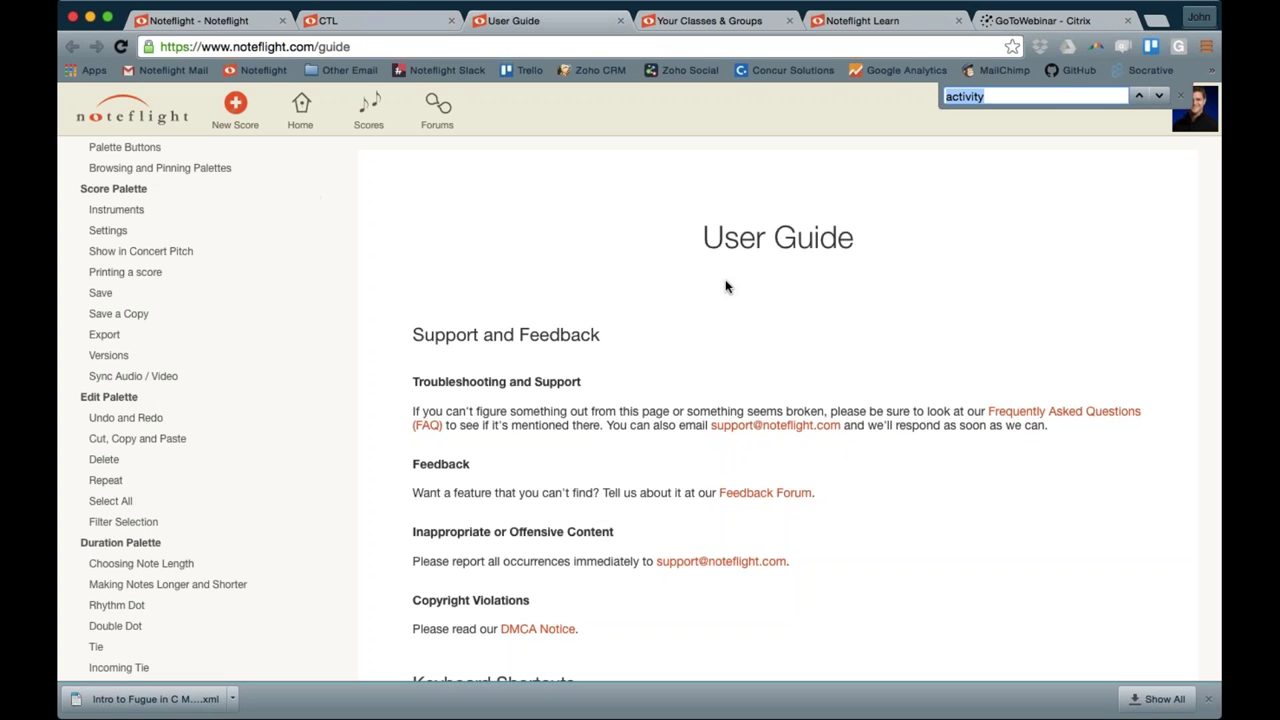
{"action": "type", "text": "dynamic"}
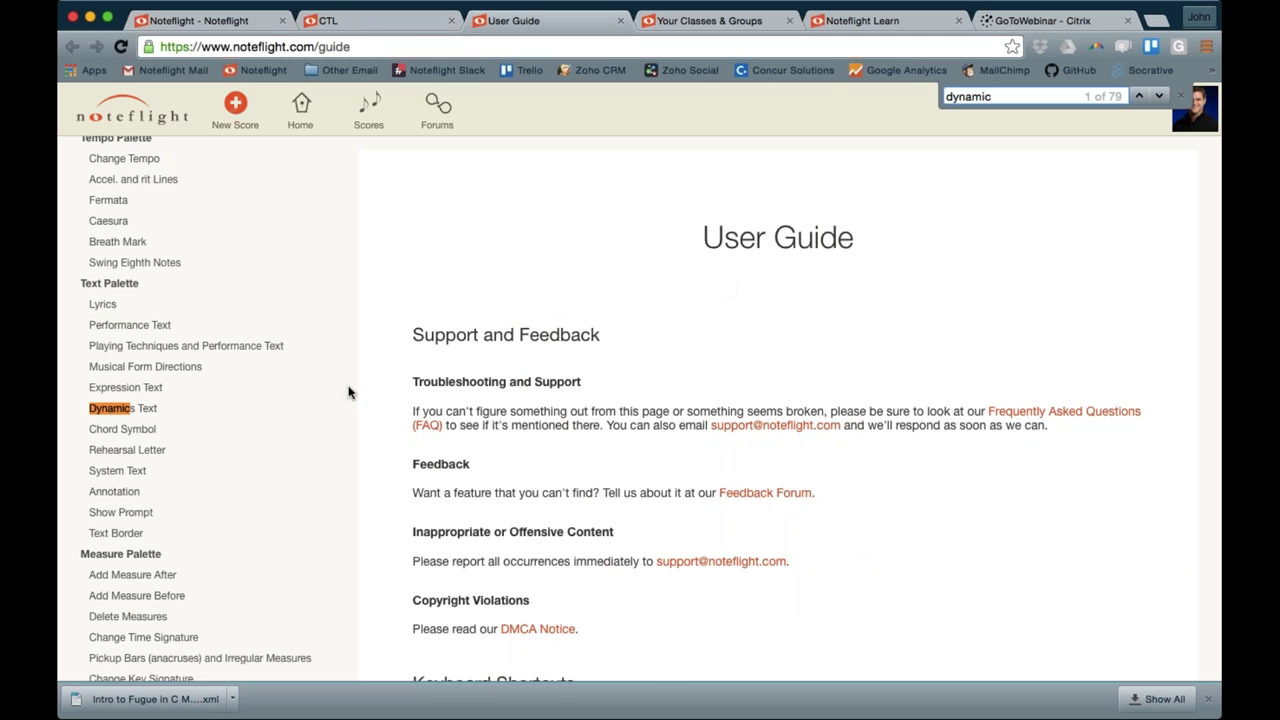
{"action": "left_click", "coordinate": [146, 413]}
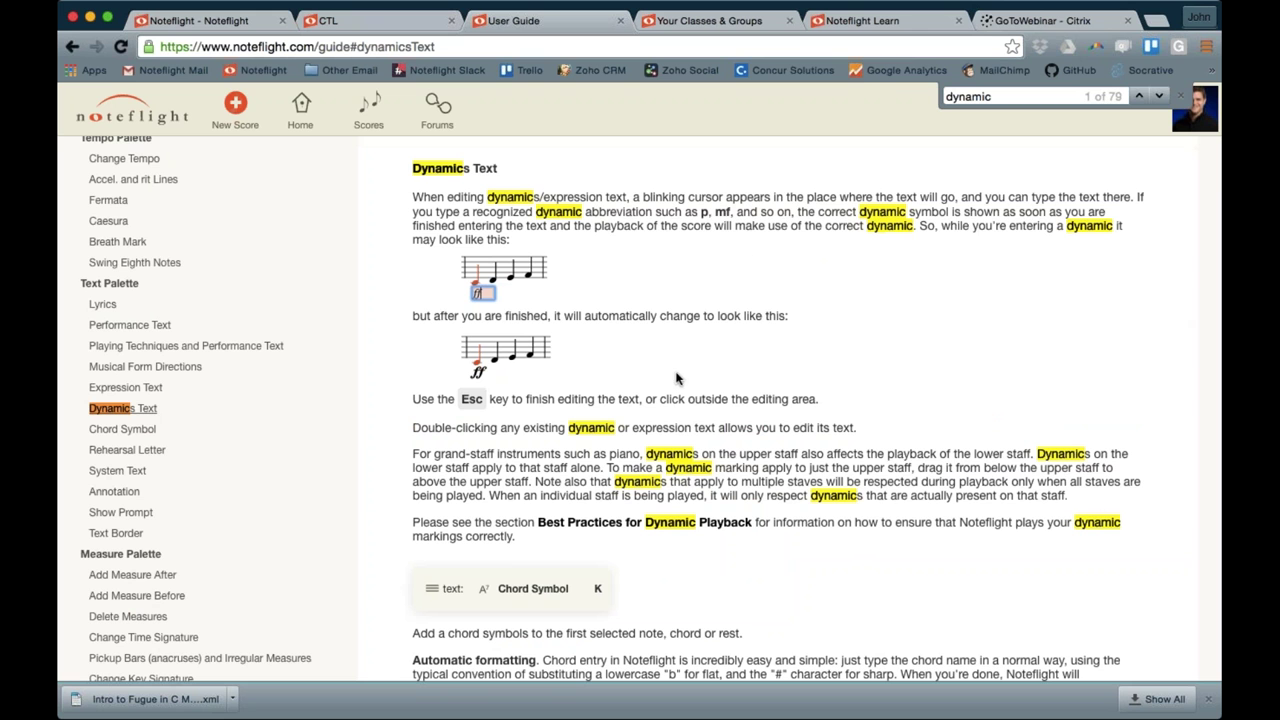
On the CTL tab, enable Show in Concert Pitch from the score palette and save
{"action": "left_click", "coordinate": [380, 22]}
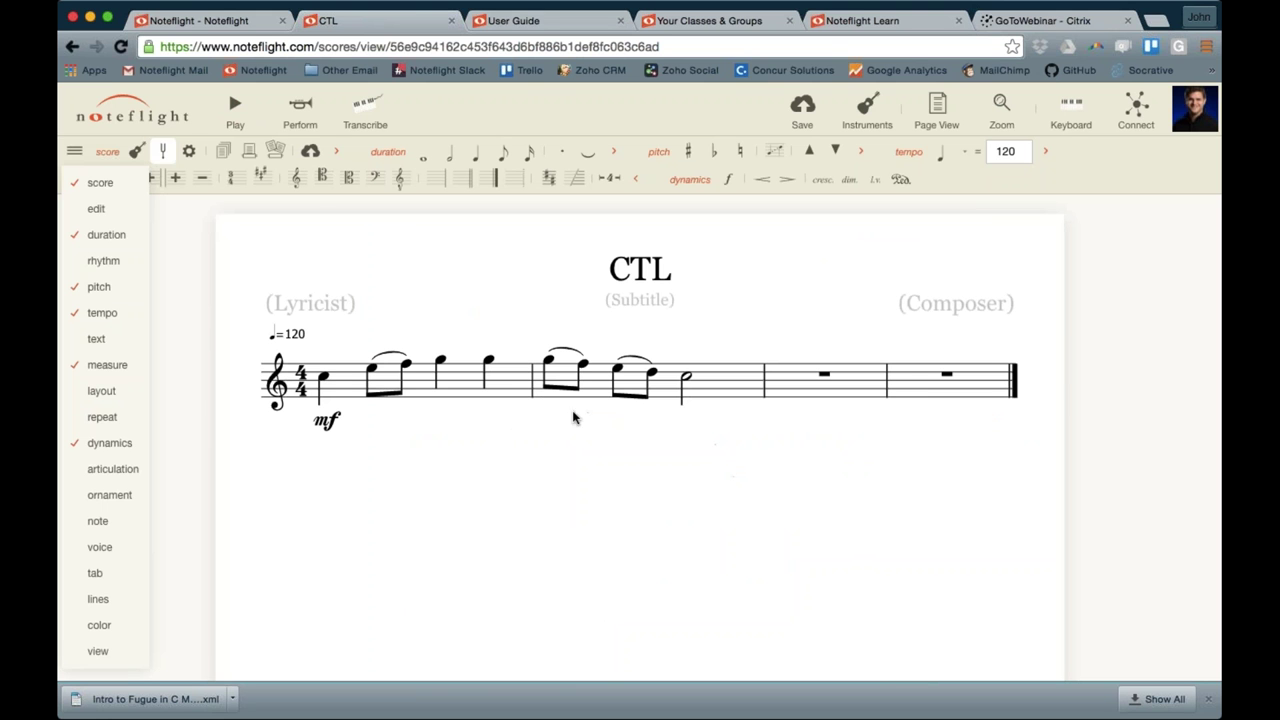
{"action": "mouse_move", "coordinate": [100, 182]}
{"action": "left_click", "coordinate": [233, 204]}
{"action": "left_click", "coordinate": [73, 150]}
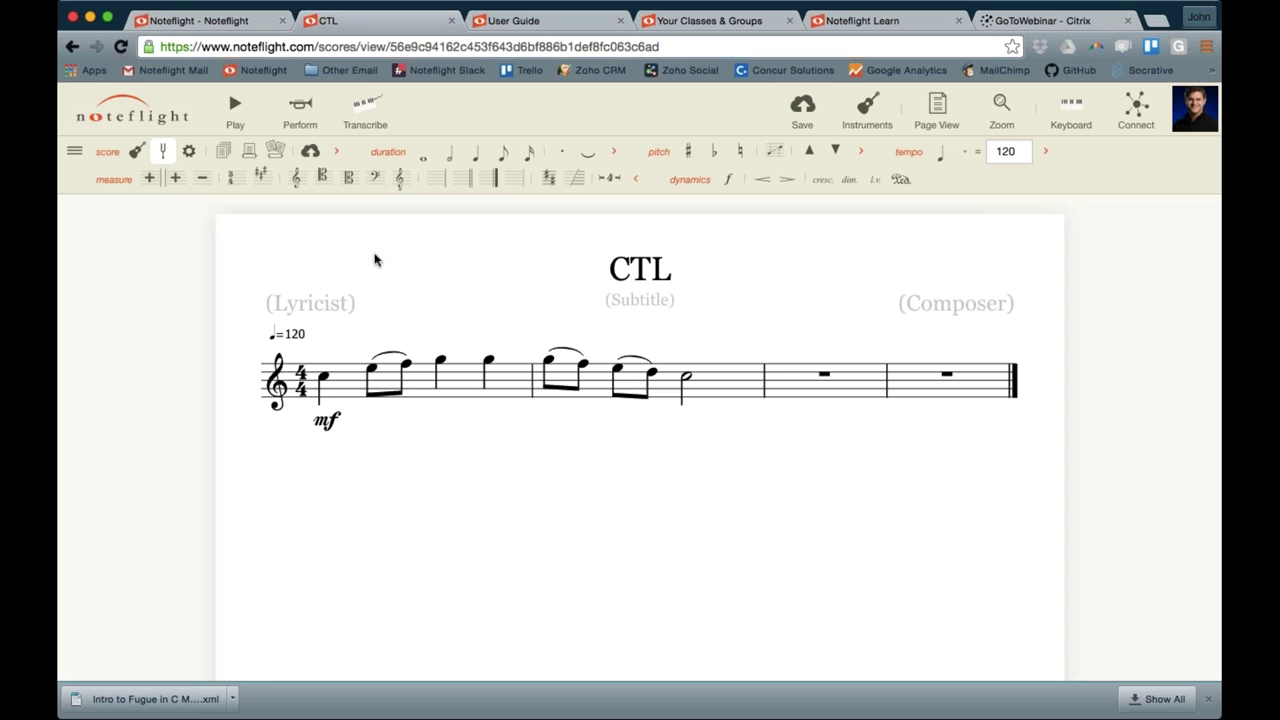
{"action": "left_click", "coordinate": [803, 112]}
Add a Brass > Trumpet part and move it above the Piano staff
{"action": "left_click", "coordinate": [869, 118]}
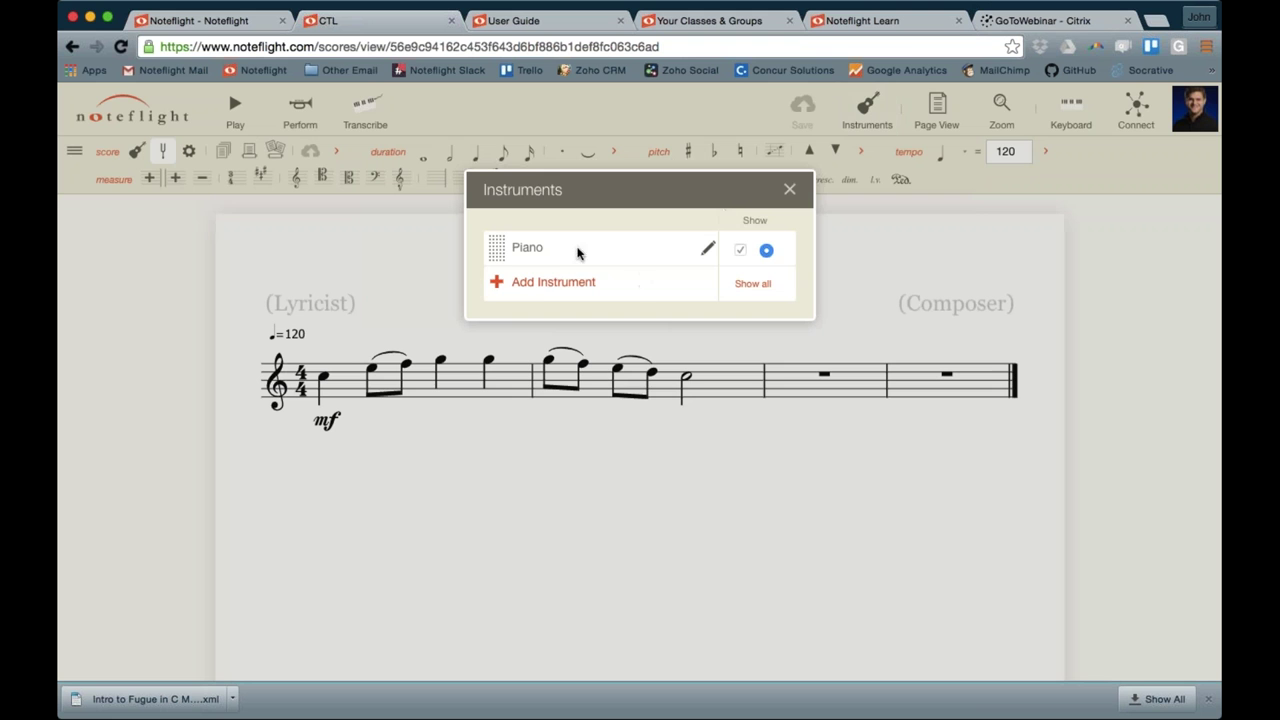
{"action": "left_click", "coordinate": [535, 285]}
{"action": "left_click", "coordinate": [523, 295]}
{"action": "left_click", "coordinate": [447, 364]}
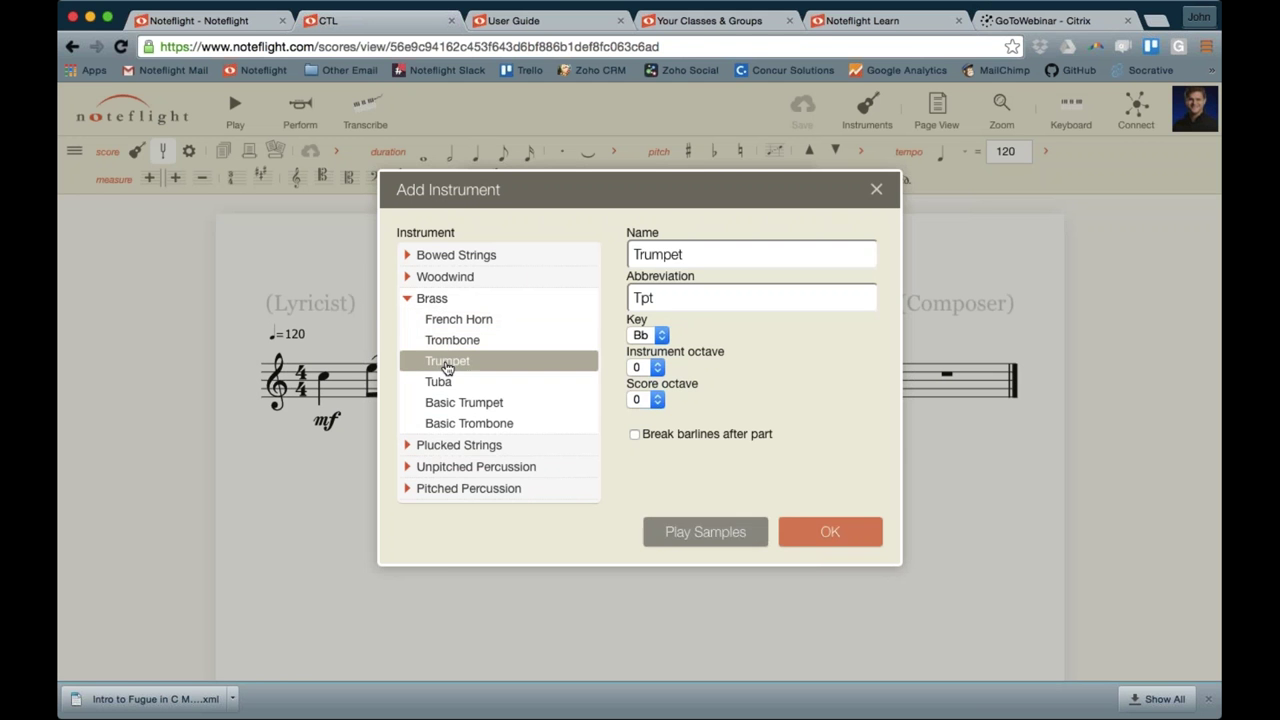
{"action": "left_click", "coordinate": [829, 531]}
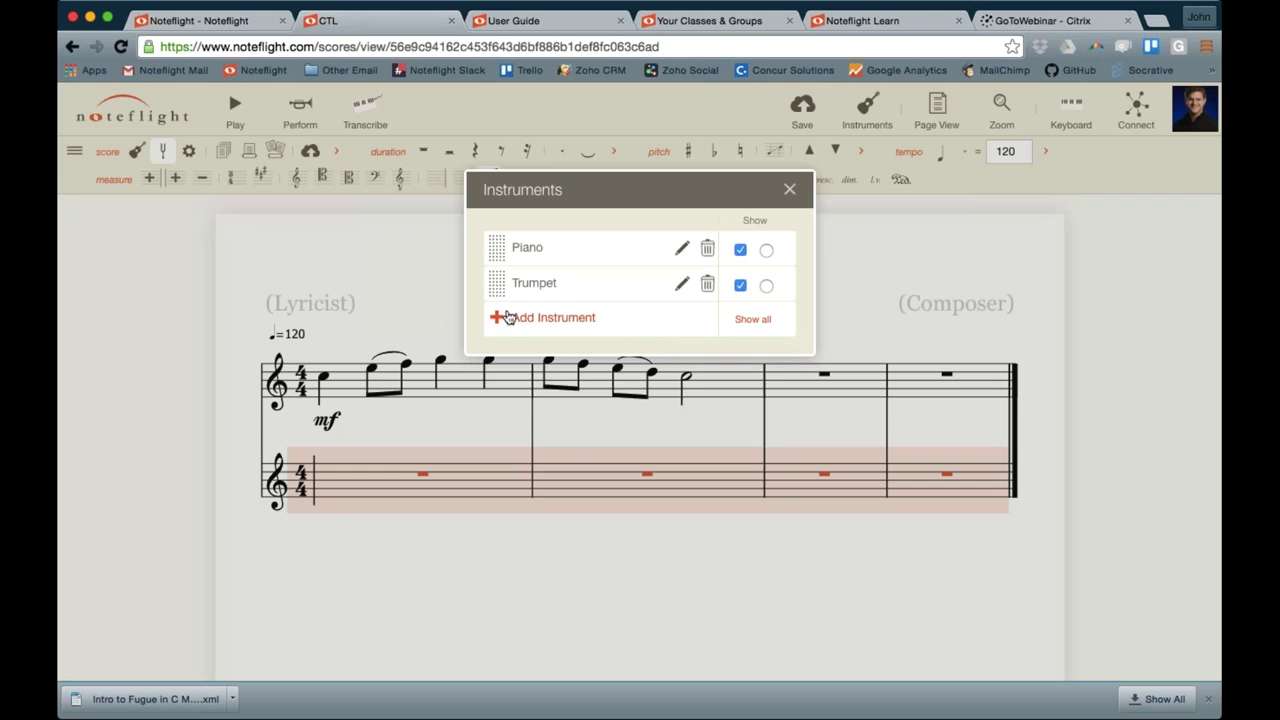
{"action": "left_click_drag", "start_coordinate": [497, 285], "coordinate": [497, 242]}
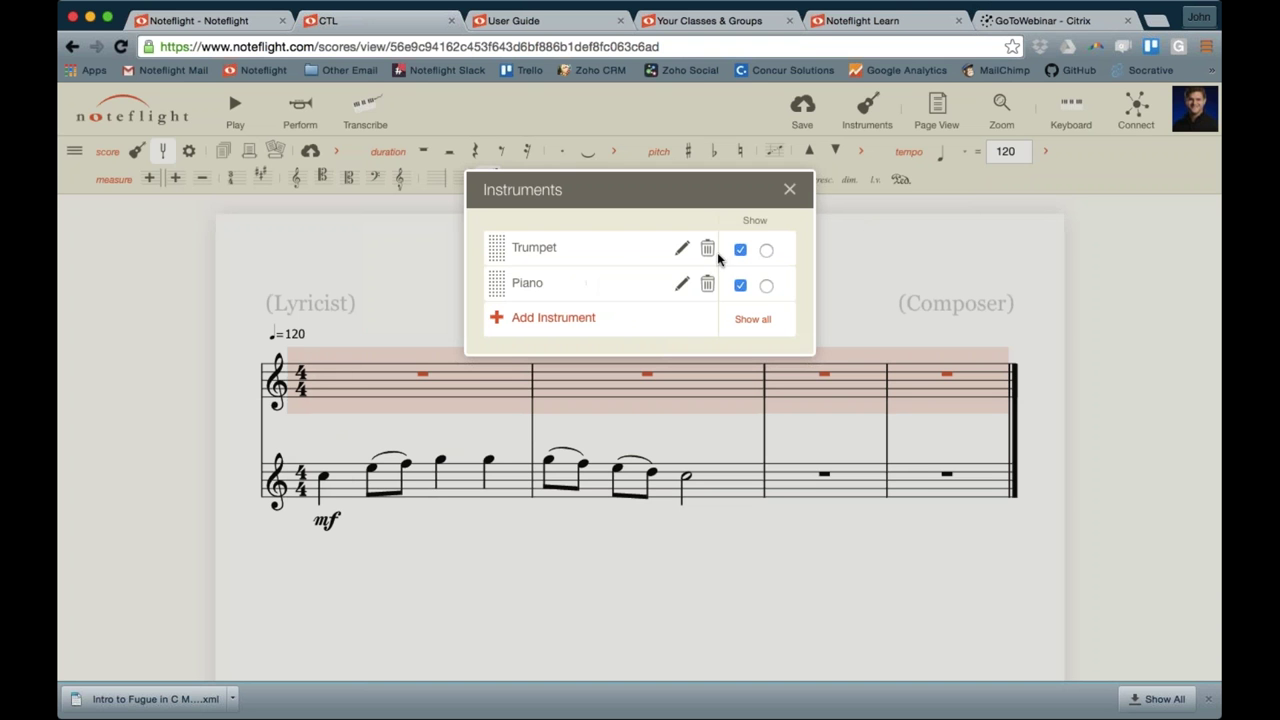
Change the Piano part to a Woodwind Bassoon
{"action": "left_click", "coordinate": [681, 284]}
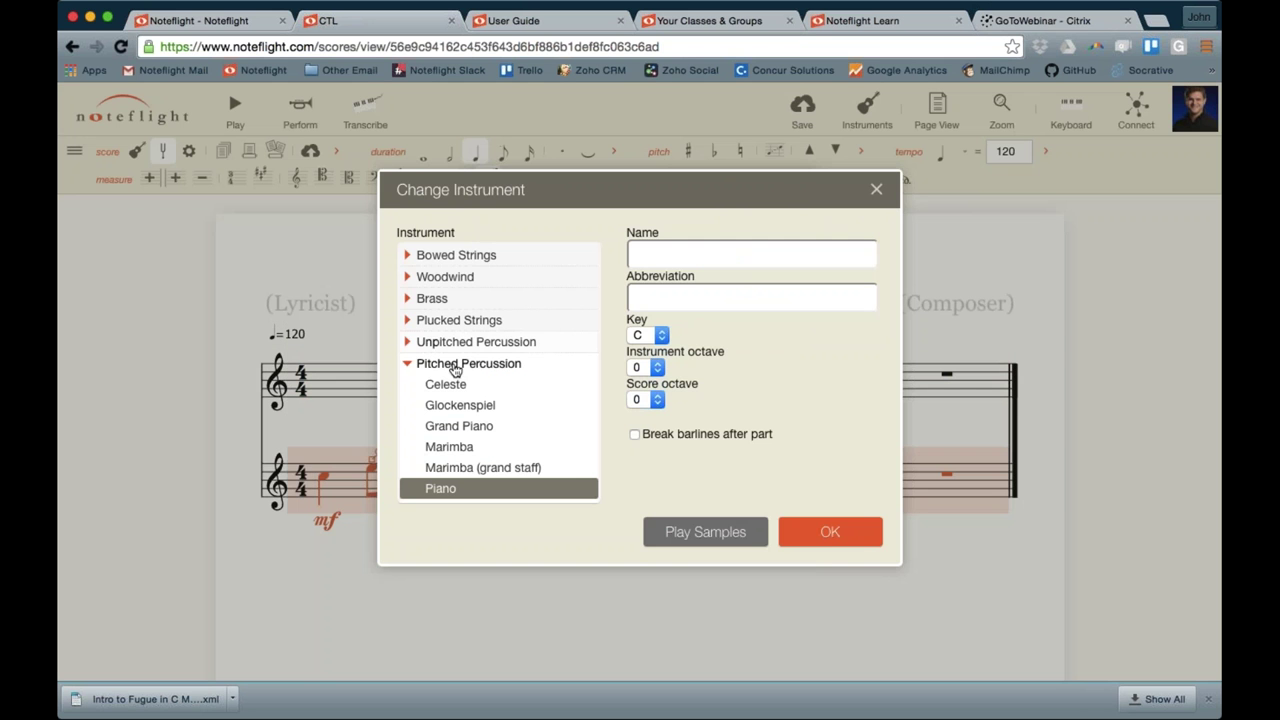
{"action": "left_click", "coordinate": [407, 362]}
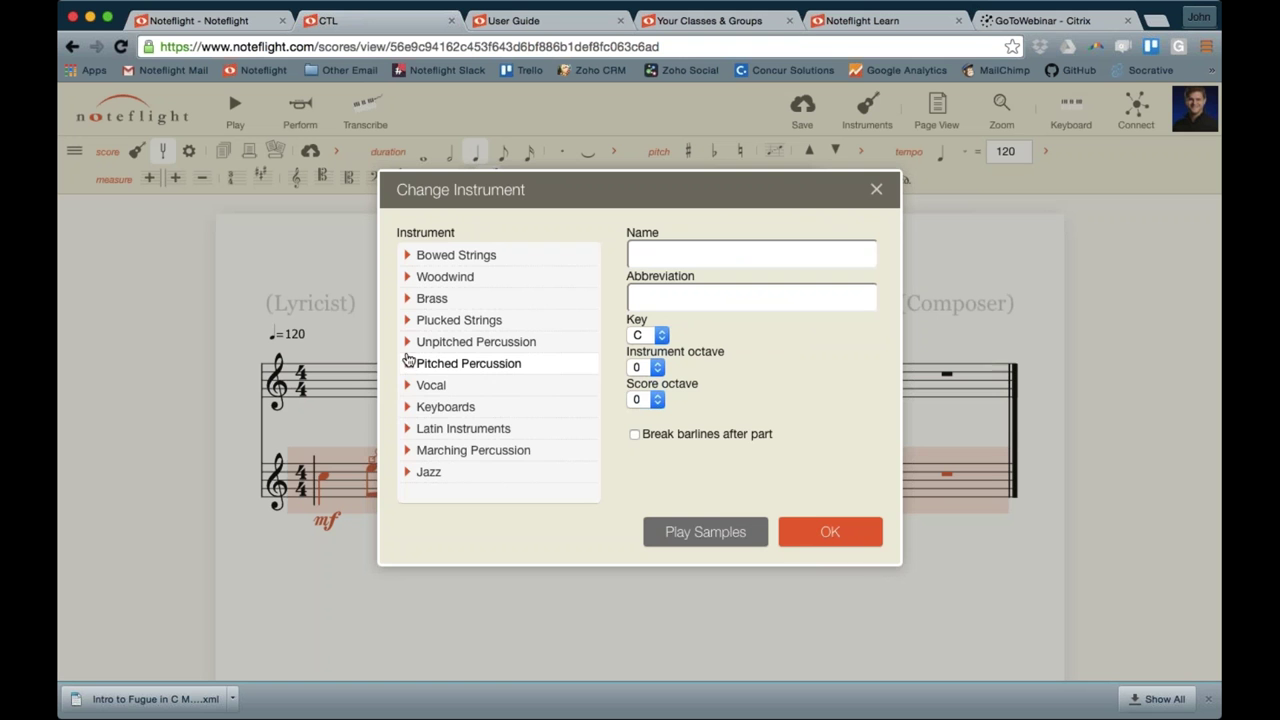
{"action": "left_click", "coordinate": [407, 283]}
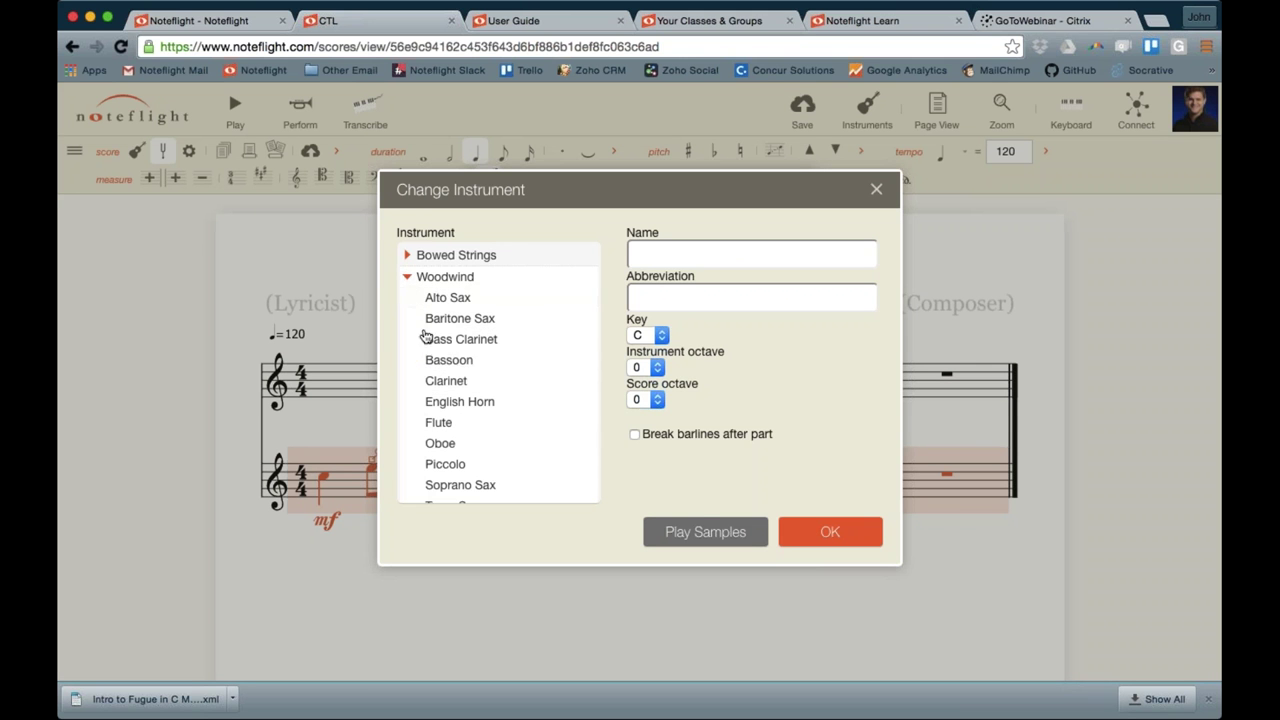
{"action": "left_click", "coordinate": [441, 366]}
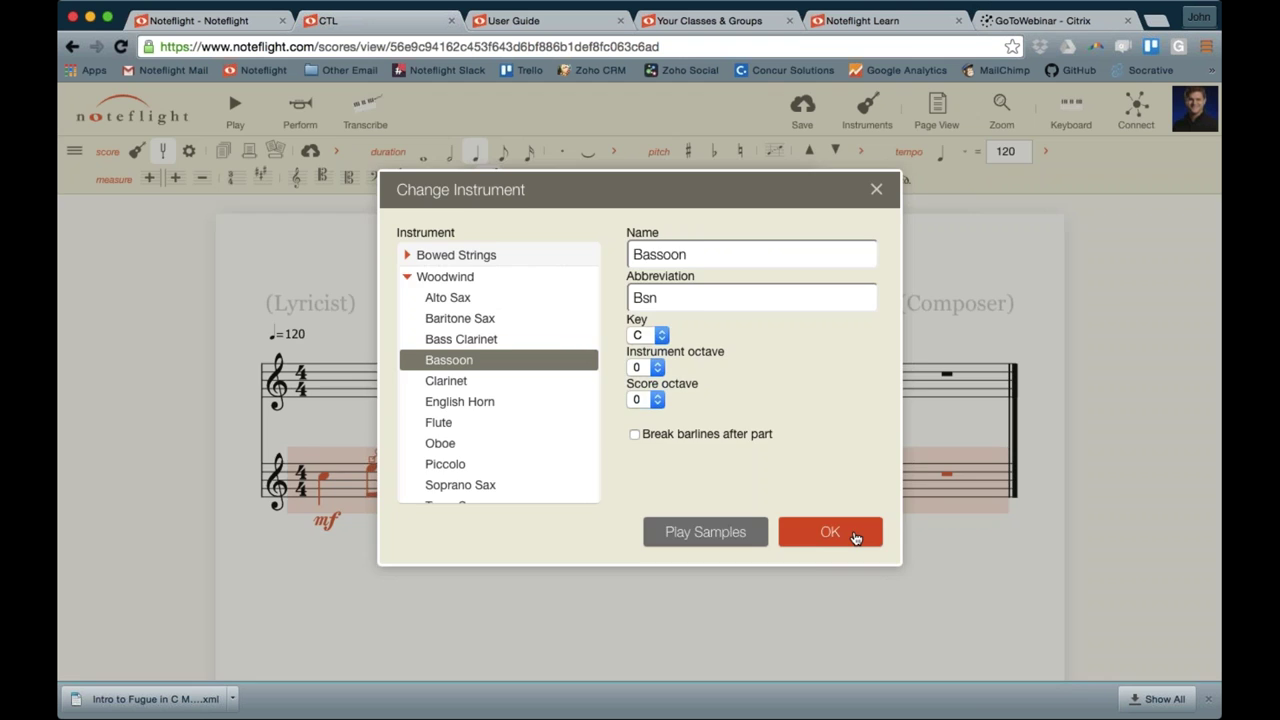
{"action": "left_click", "coordinate": [848, 533]}
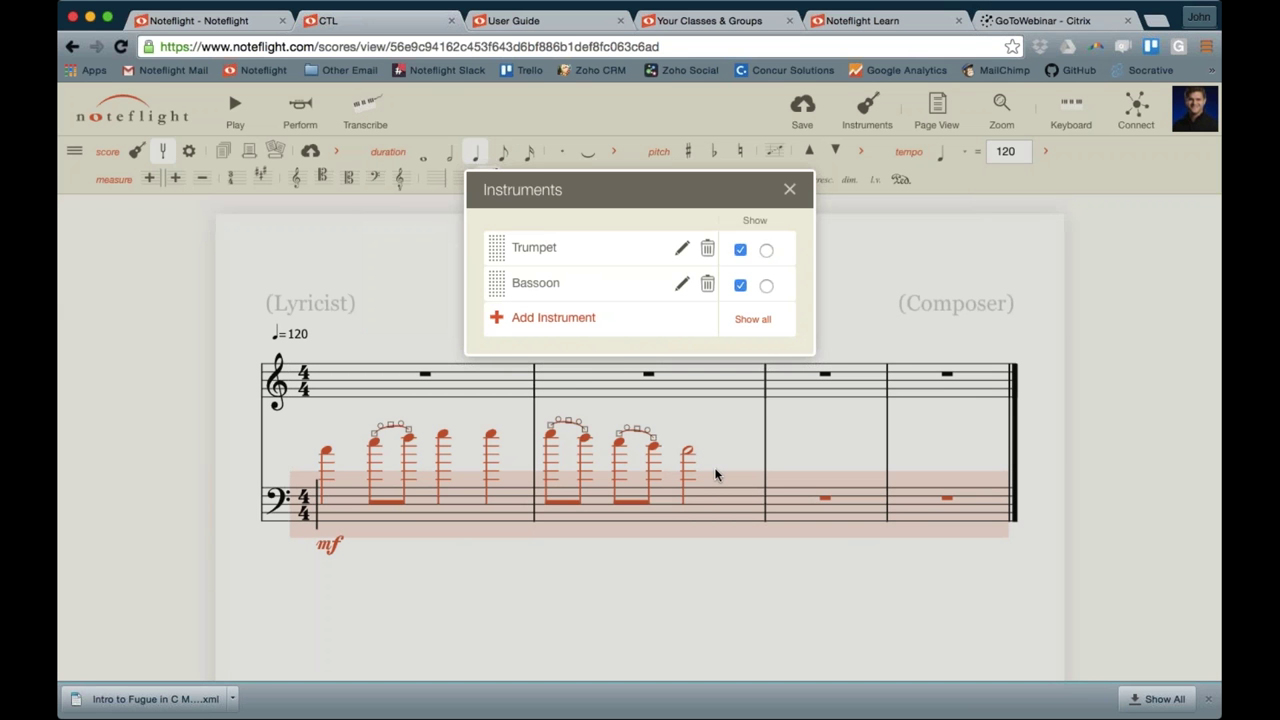
{"action": "left_click", "coordinate": [789, 191]}
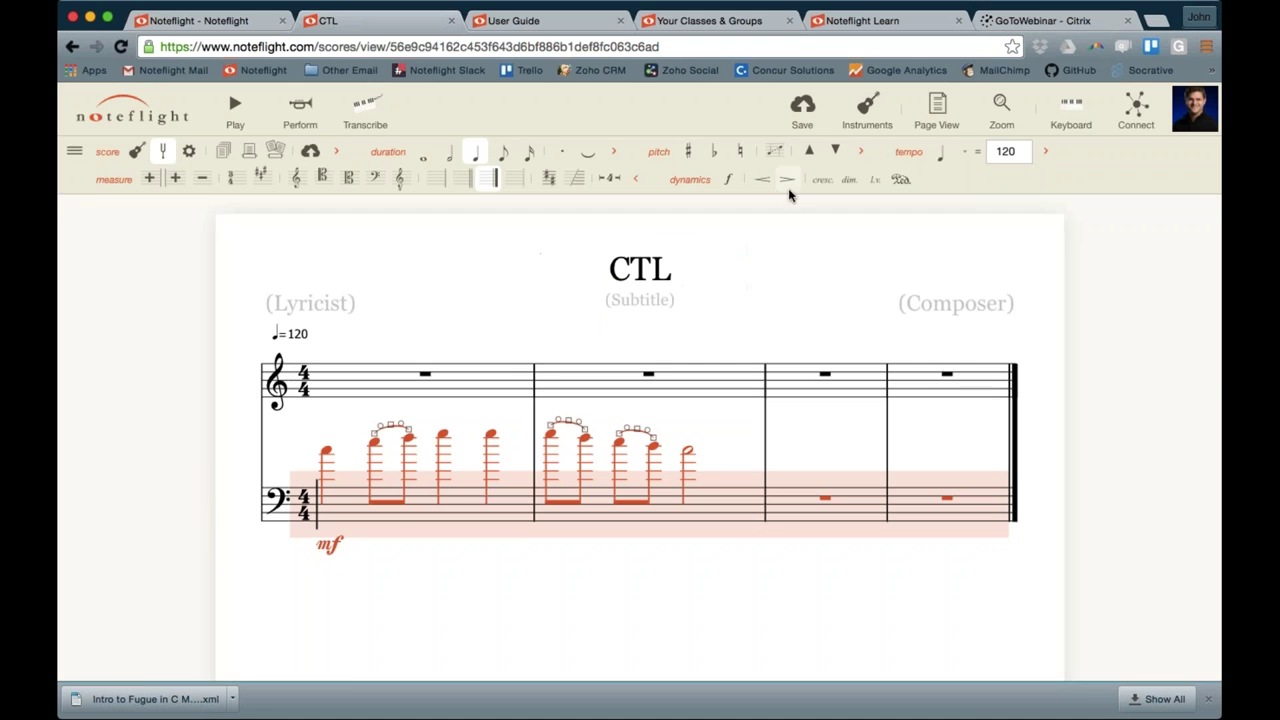
{"action": "left_click", "coordinate": [75, 151]}
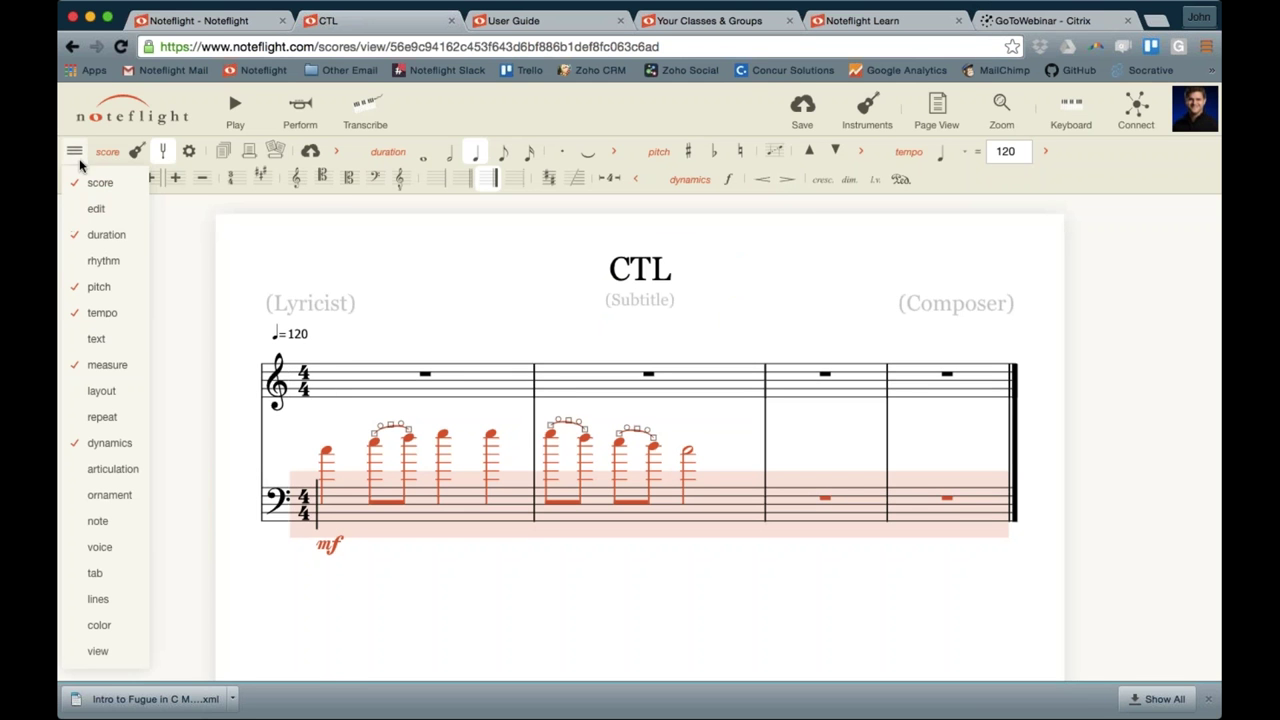
Transpose the Bassoon notes down interval 8, a perfect octave, then clear the selection
{"action": "mouse_move", "coordinate": [117, 298]}
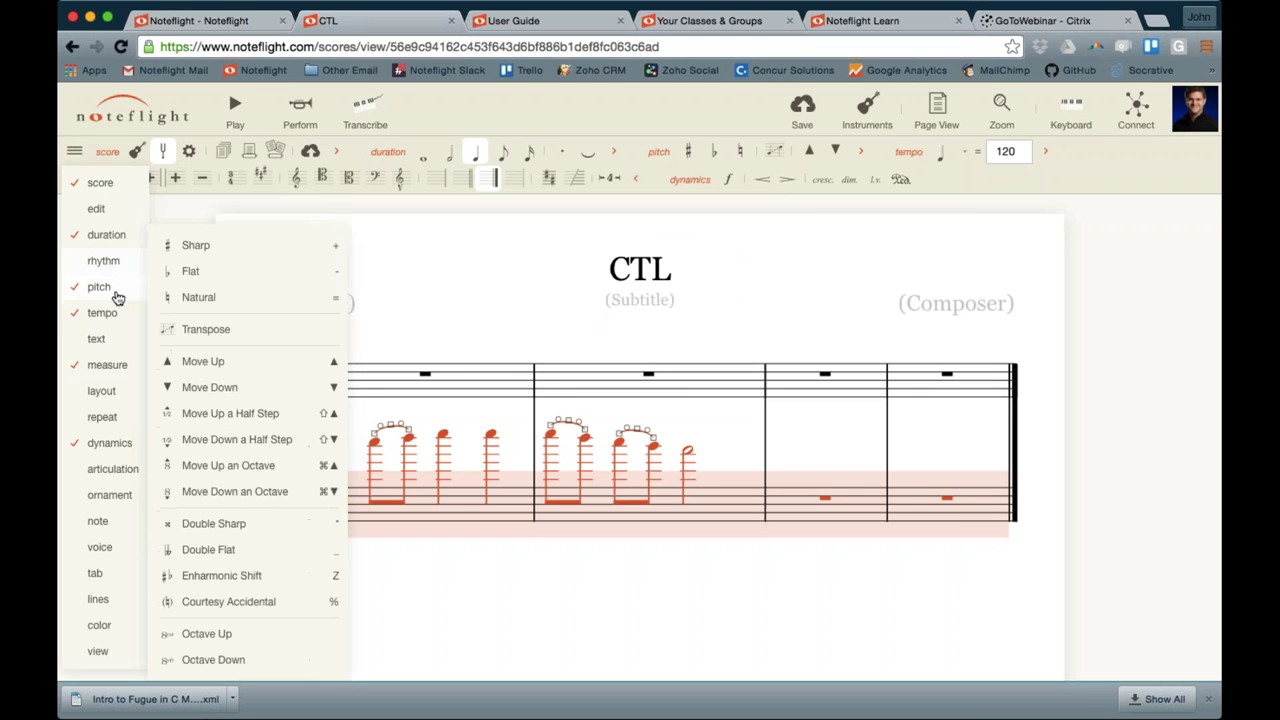
{"action": "left_click", "coordinate": [195, 330]}
{"action": "type", "text": "8"}
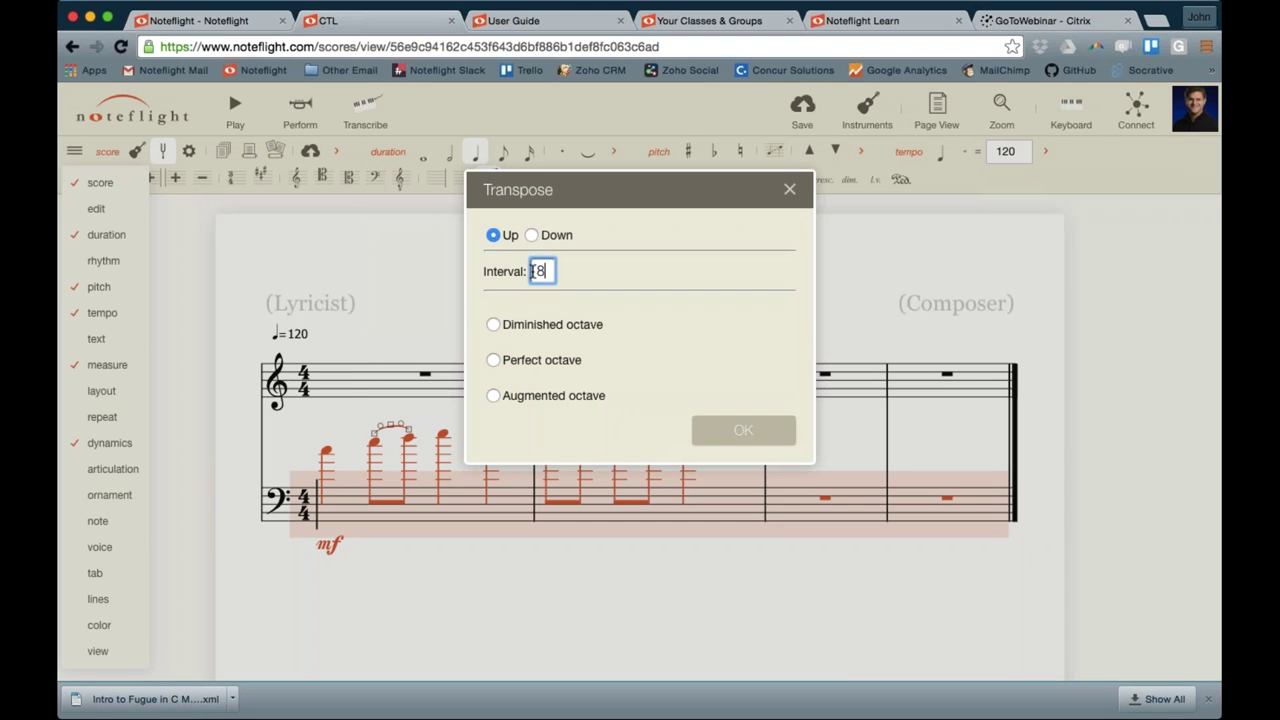
{"action": "left_click", "coordinate": [531, 235]}
{"action": "left_click", "coordinate": [492, 361]}
{"action": "left_click", "coordinate": [768, 431]}
{"action": "left_click", "coordinate": [716, 538]}
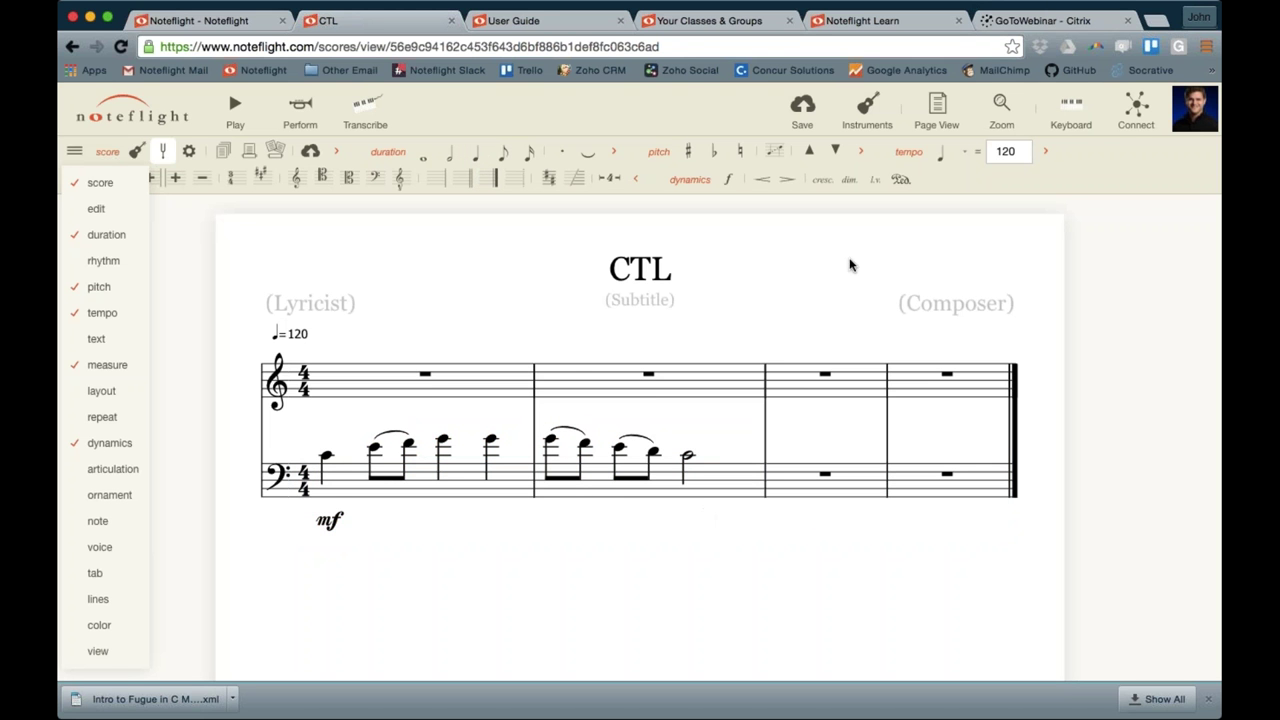
{"action": "left_click", "coordinate": [937, 108]}
Try the Strip View and Flow View layouts, then return the score to Page View
{"action": "left_click", "coordinate": [946, 190]}
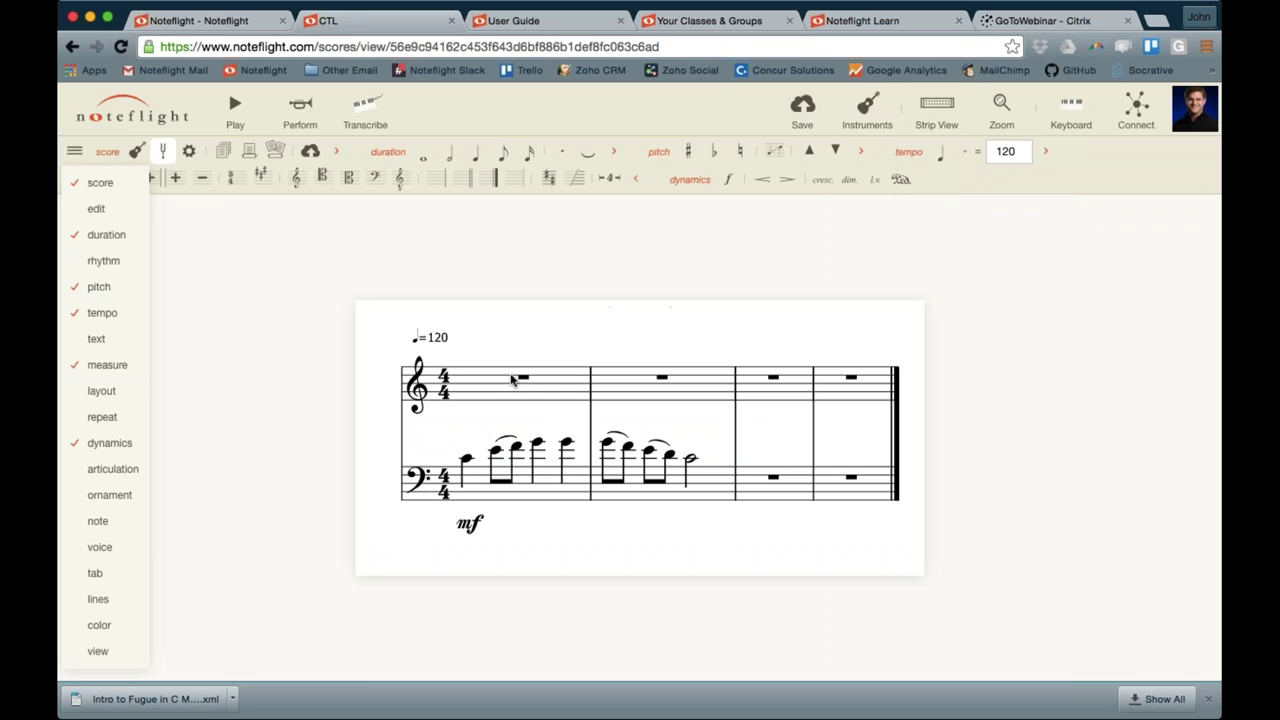
{"action": "left_click", "coordinate": [932, 112]}
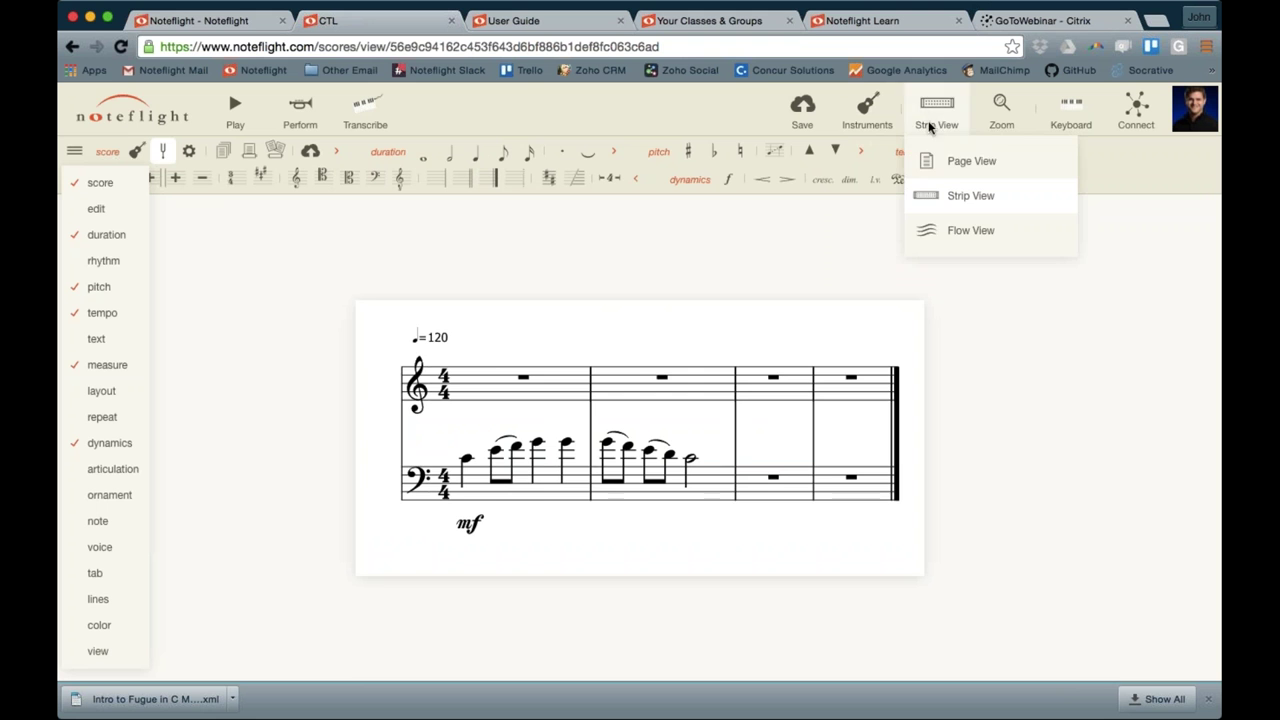
{"action": "left_click", "coordinate": [944, 234]}
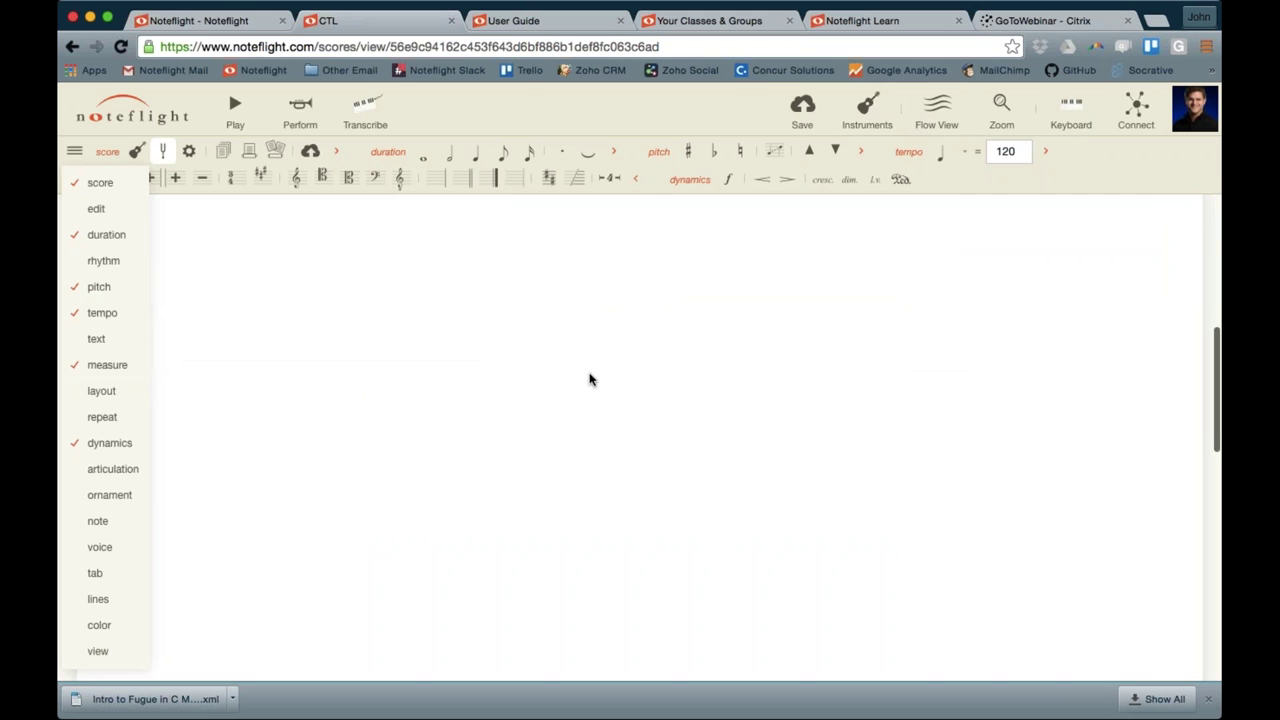
{"action": "left_click", "coordinate": [935, 114]}
{"action": "left_click", "coordinate": [942, 164]}
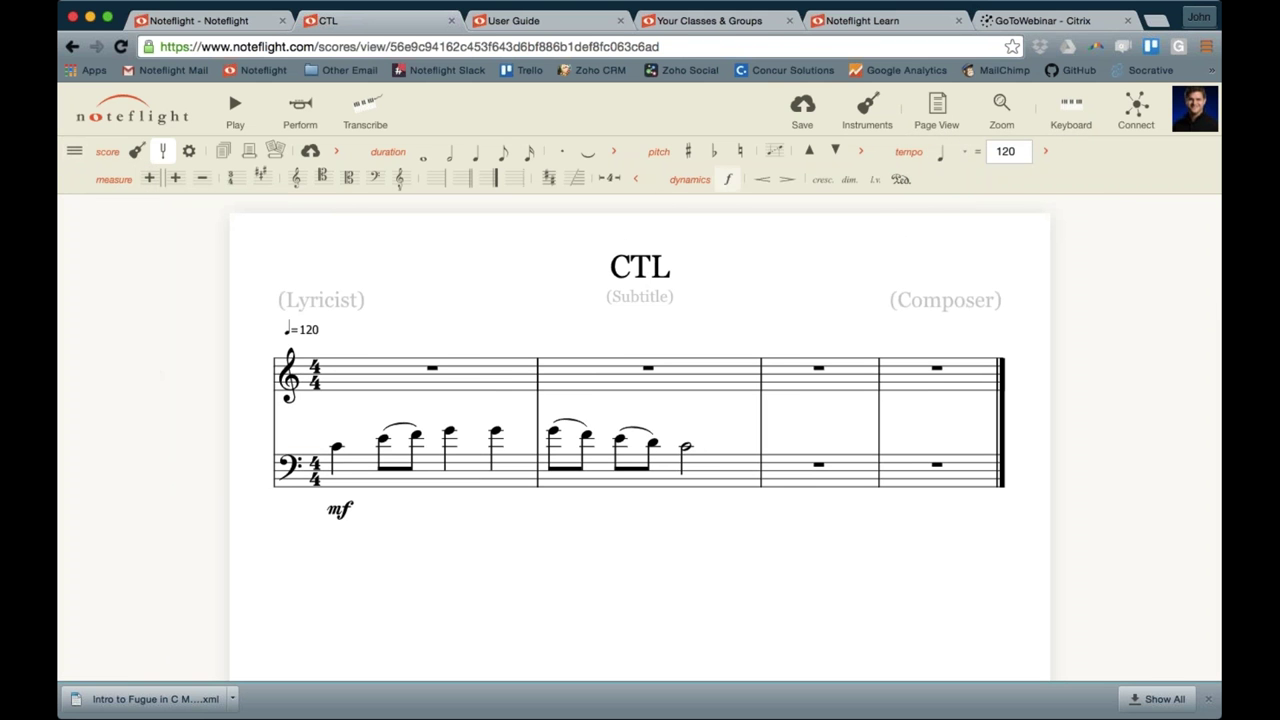
Enlarge the score with the zoom slider, use Zoom to Fit, and show the piano keyboard
{"action": "left_click", "coordinate": [995, 115]}
{"action": "left_click_drag", "start_coordinate": [1030, 162], "coordinate": [1141, 160]}
{"action": "mouse_move", "coordinate": [1001, 112]}
{"action": "left_click", "coordinate": [995, 194]}
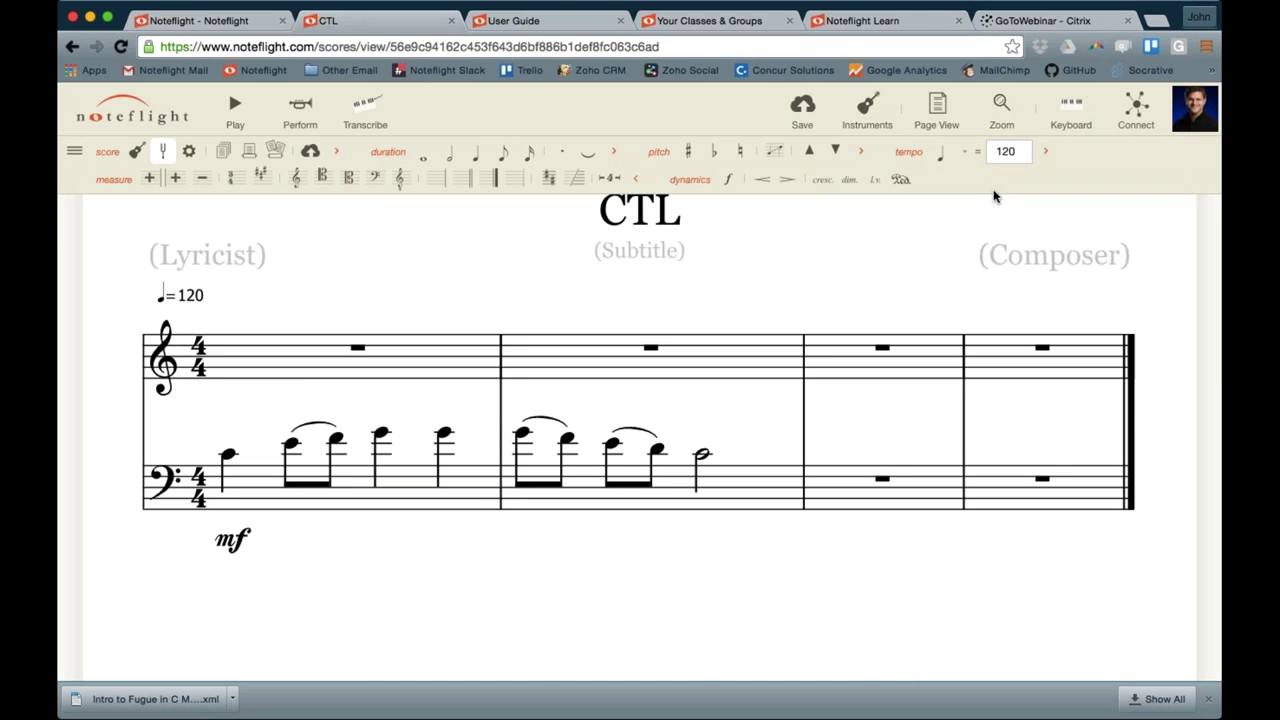
{"action": "left_click", "coordinate": [1068, 108]}
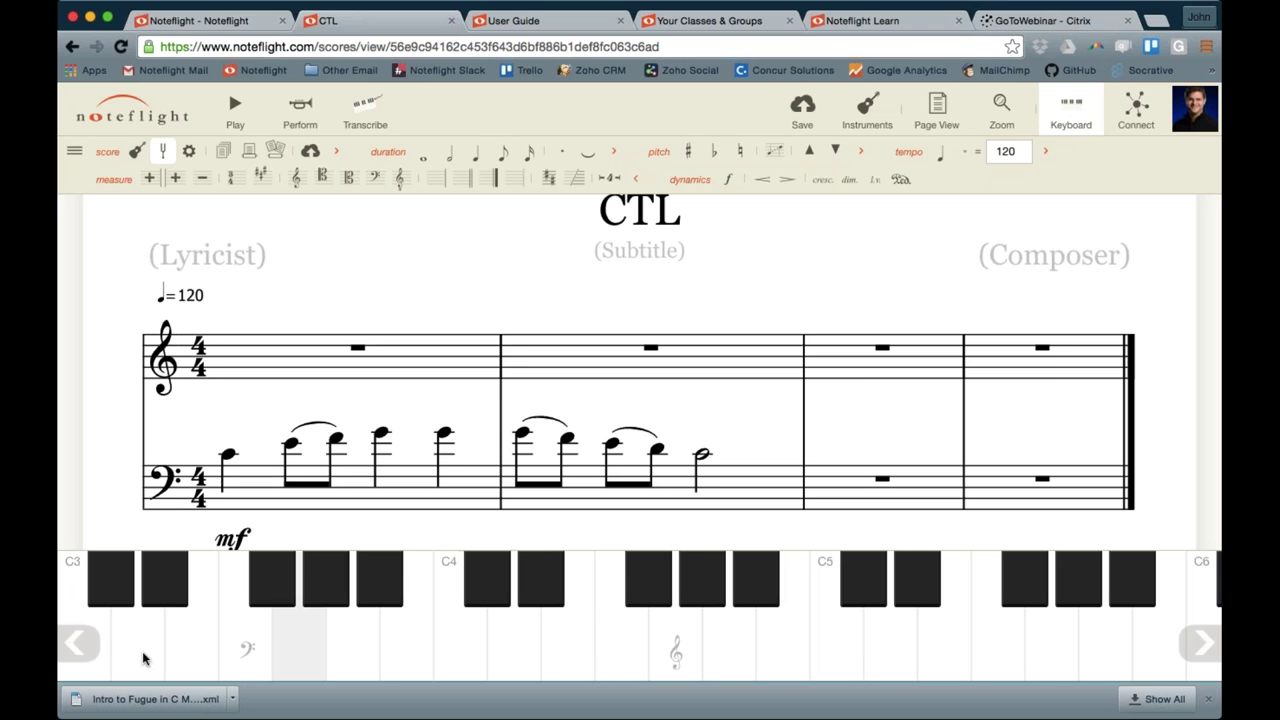
Shift the on-screen keyboard to lower octaves, then hide the keyboard
{"action": "left_click", "coordinate": [74, 646]}
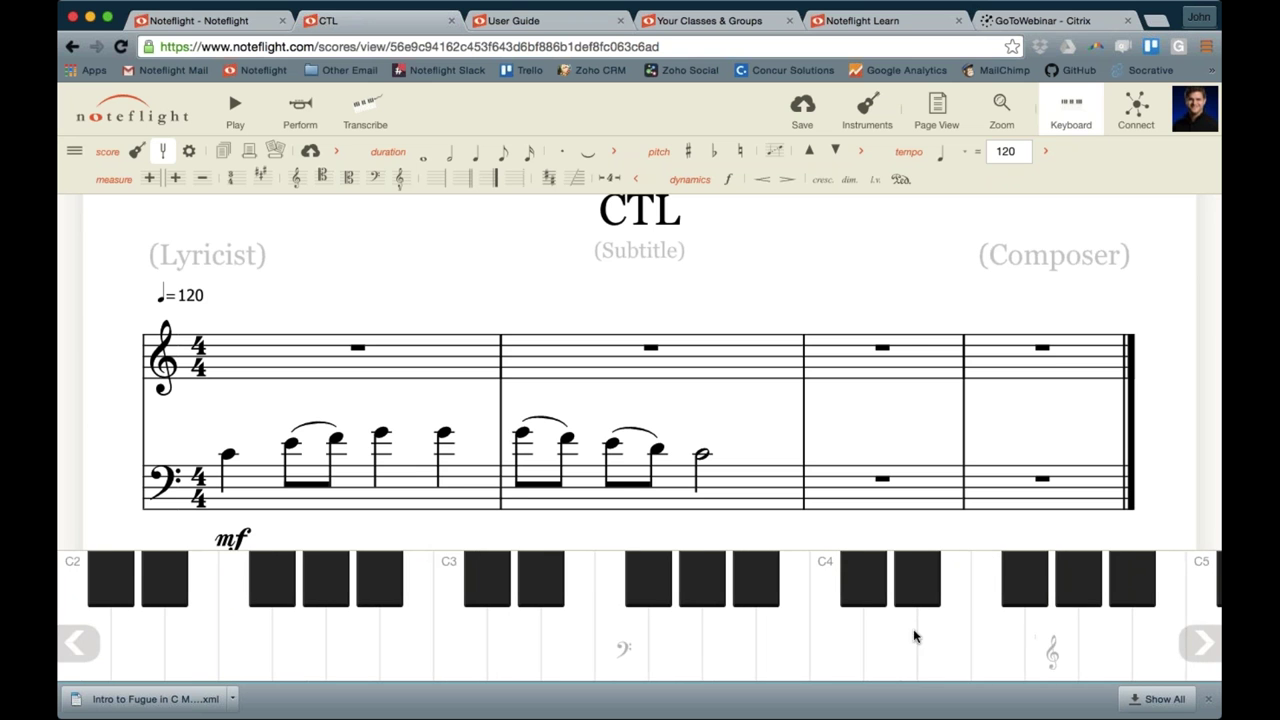
{"action": "left_click", "coordinate": [1088, 118]}
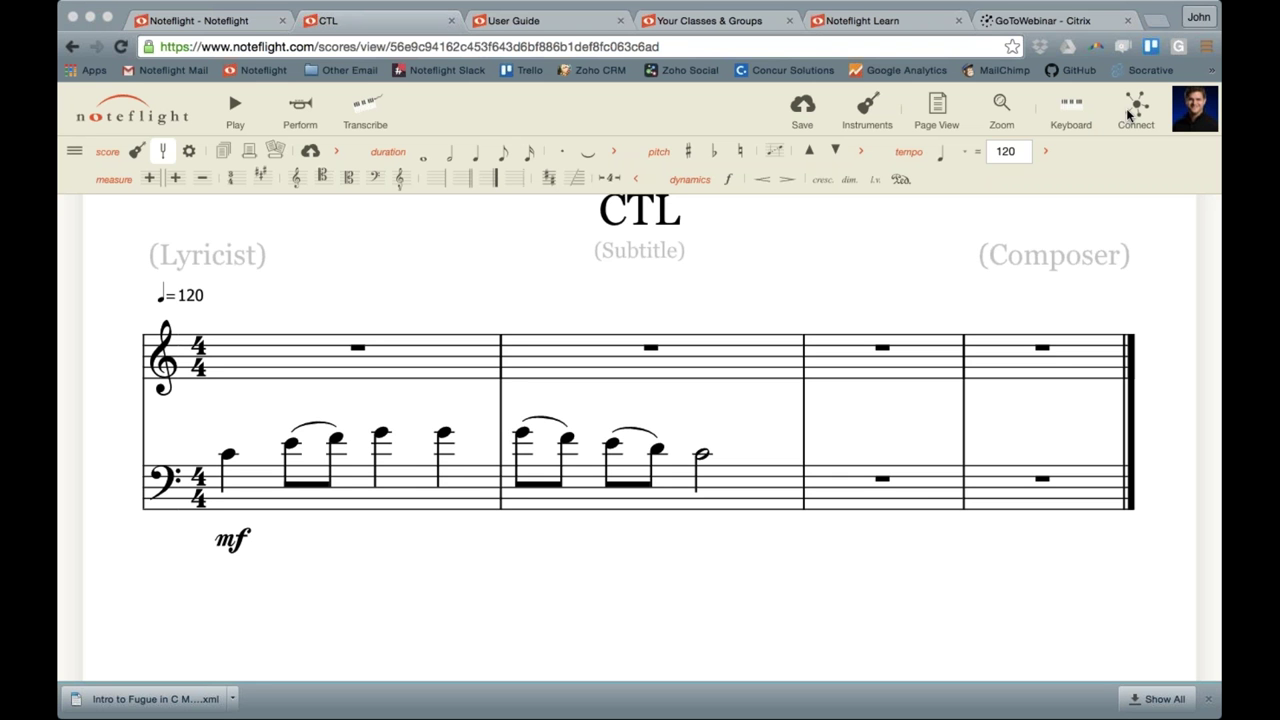
Make the score accessible to anyone with the link and select its web address
{"action": "left_click", "coordinate": [465, 48]}
{"action": "left_click", "coordinate": [1133, 104]}
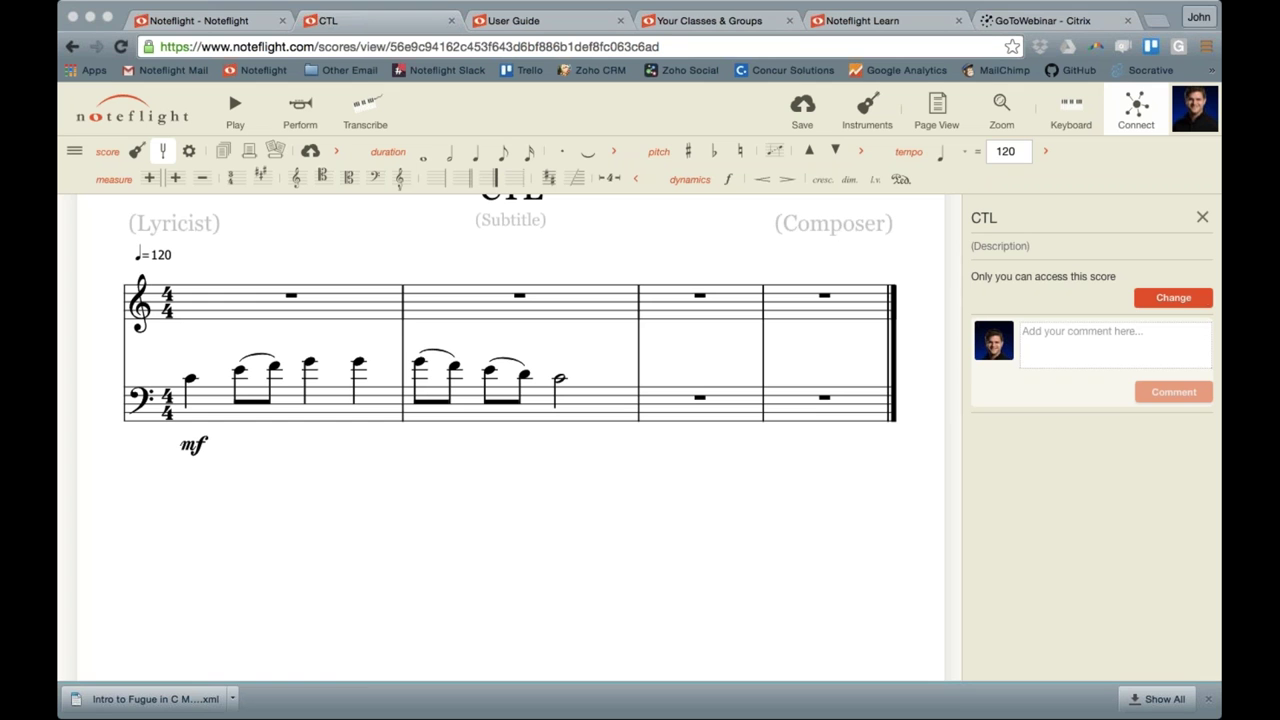
{"action": "left_click", "coordinate": [1167, 304]}
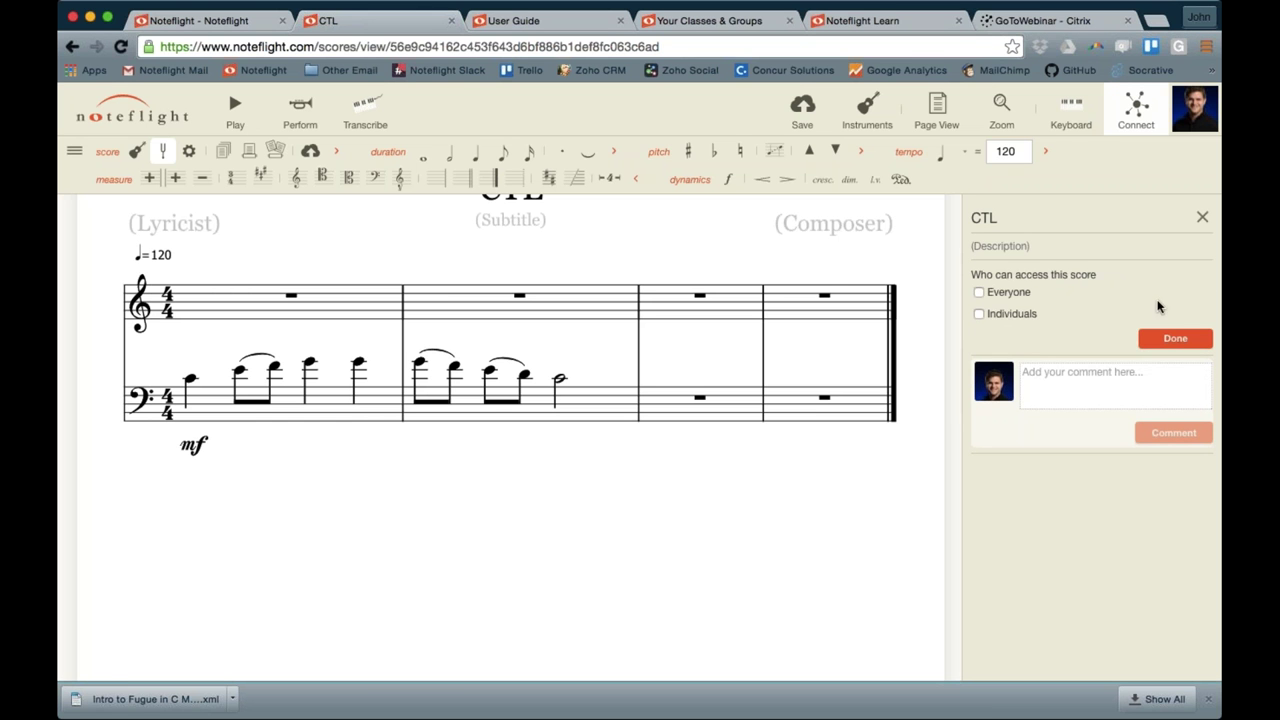
{"action": "left_click", "coordinate": [979, 294]}
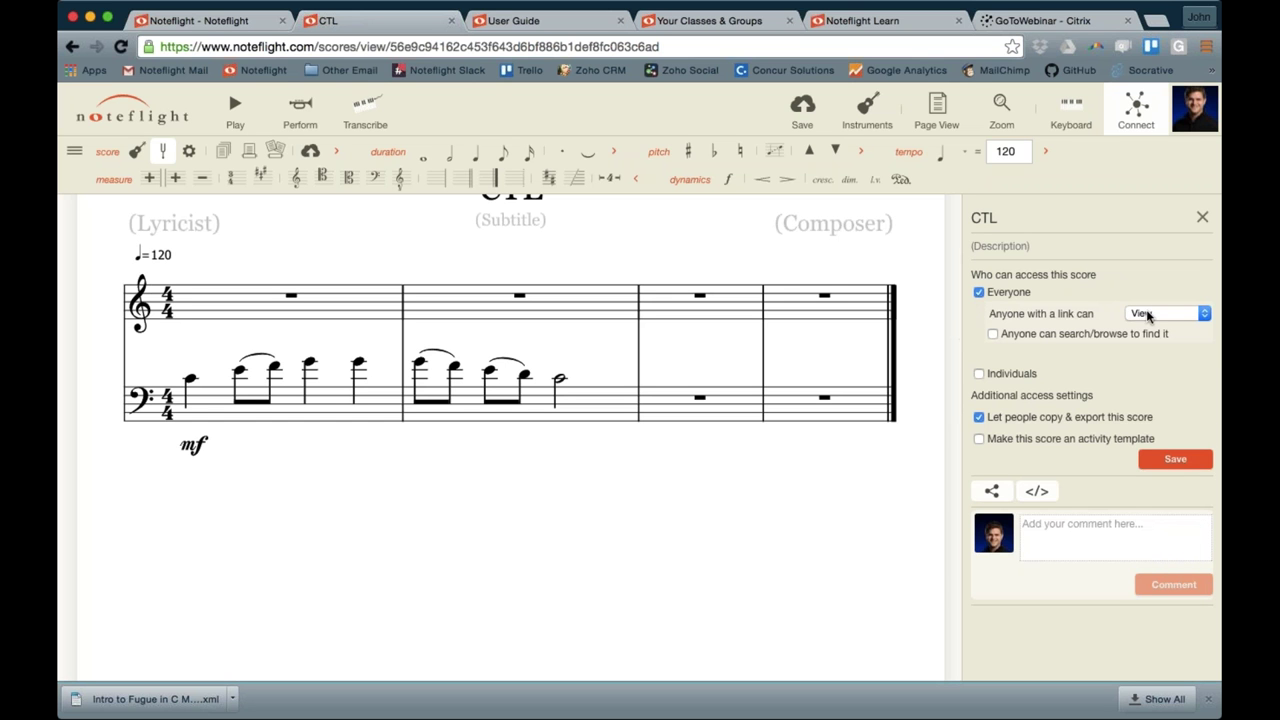
{"action": "key", "text": "super+l"}
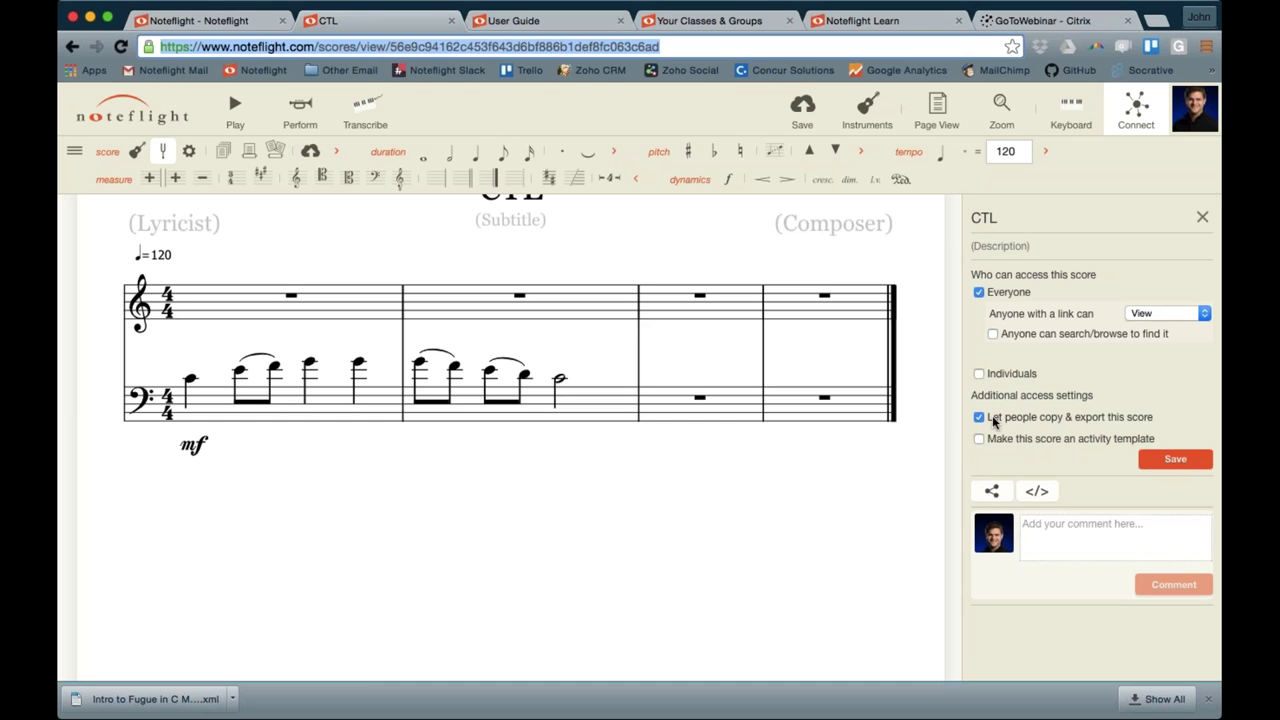
Give an individual user edit permission, close sharing, and switch to the Classes & Groups tab
{"action": "left_click", "coordinate": [978, 374]}
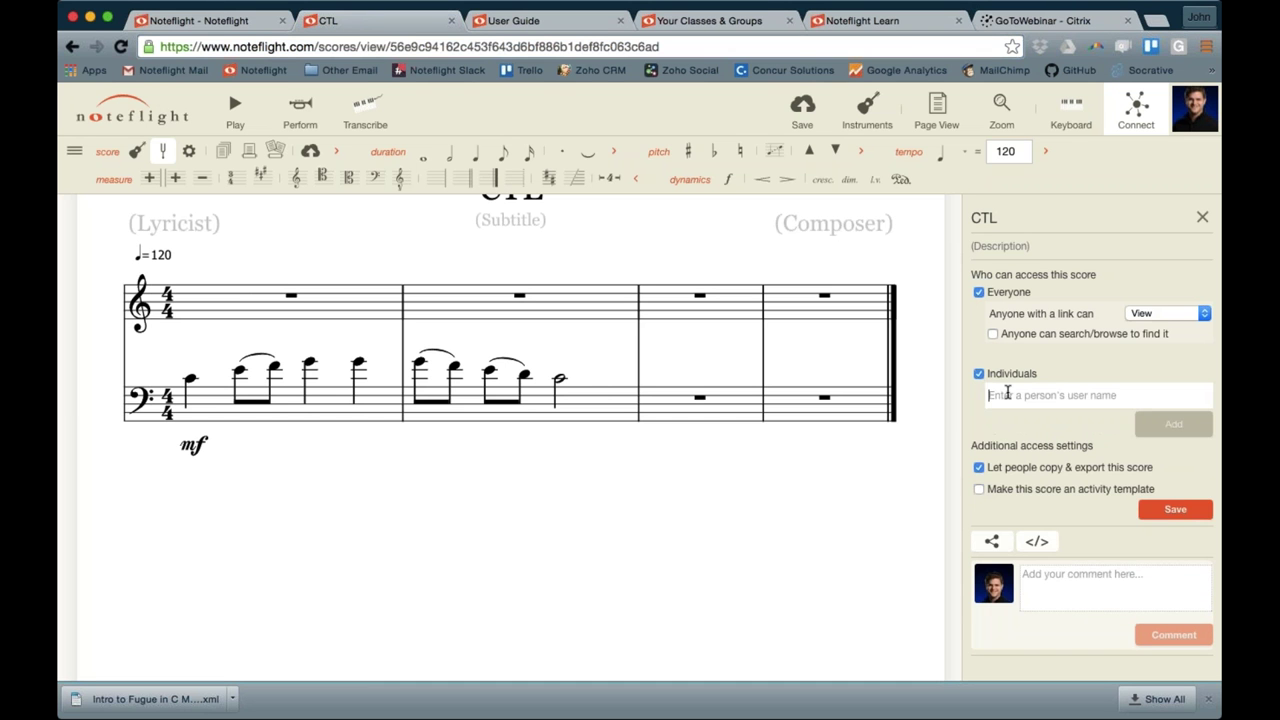
{"action": "left_click", "coordinate": [1007, 394]}
{"action": "type", "text": "Joe"}
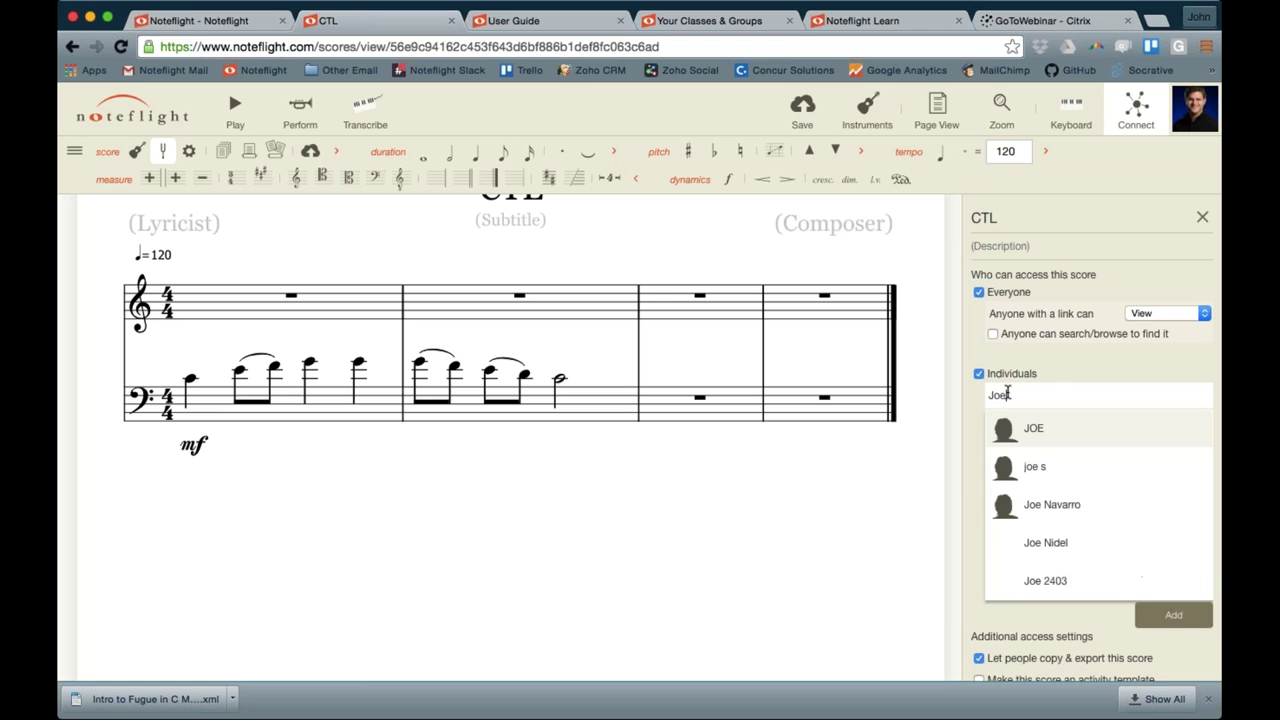
{"action": "left_click", "coordinate": [1063, 430]}
{"action": "left_click", "coordinate": [1168, 398]}
{"action": "left_click", "coordinate": [1161, 426]}
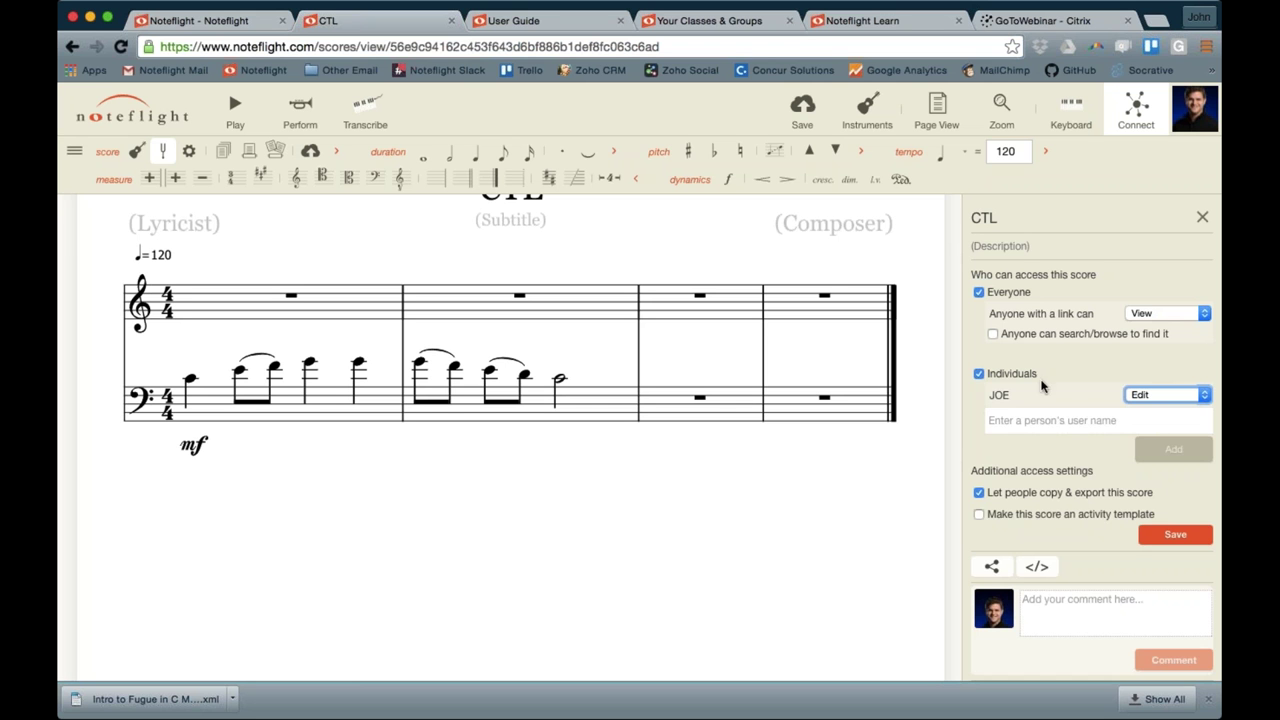
{"action": "left_click", "coordinate": [981, 375]}
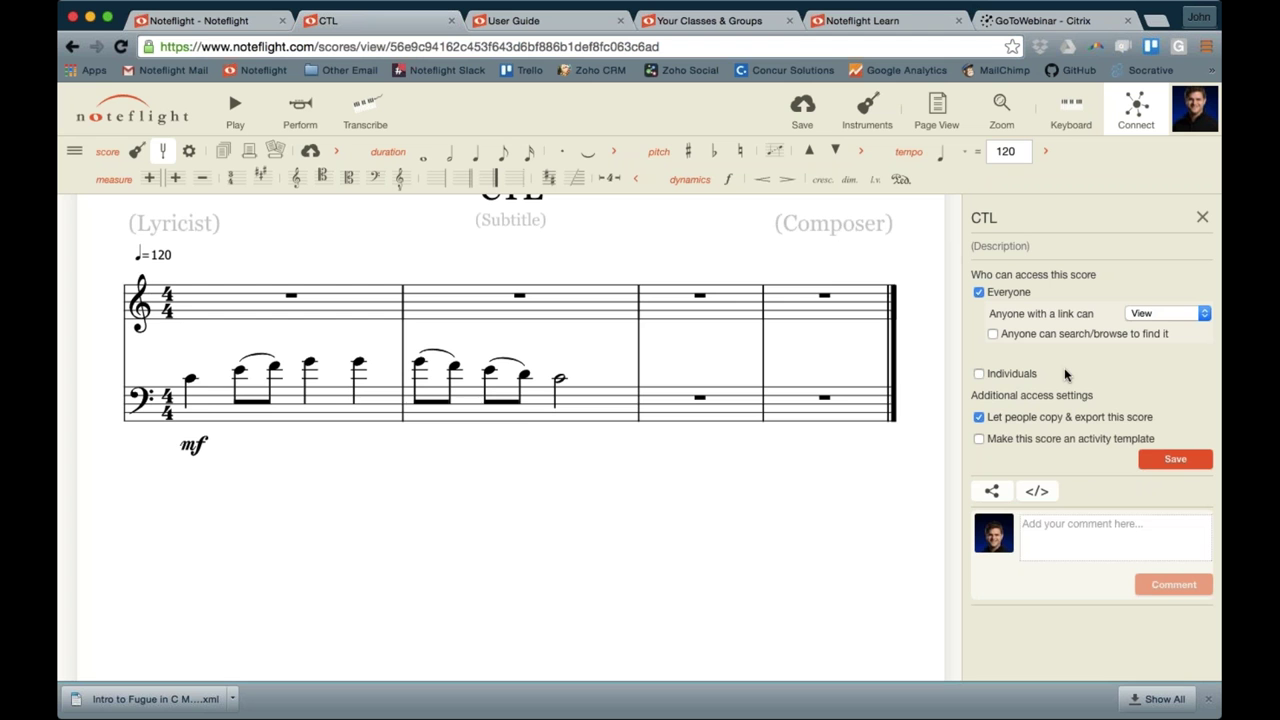
{"action": "left_click", "coordinate": [1202, 217]}
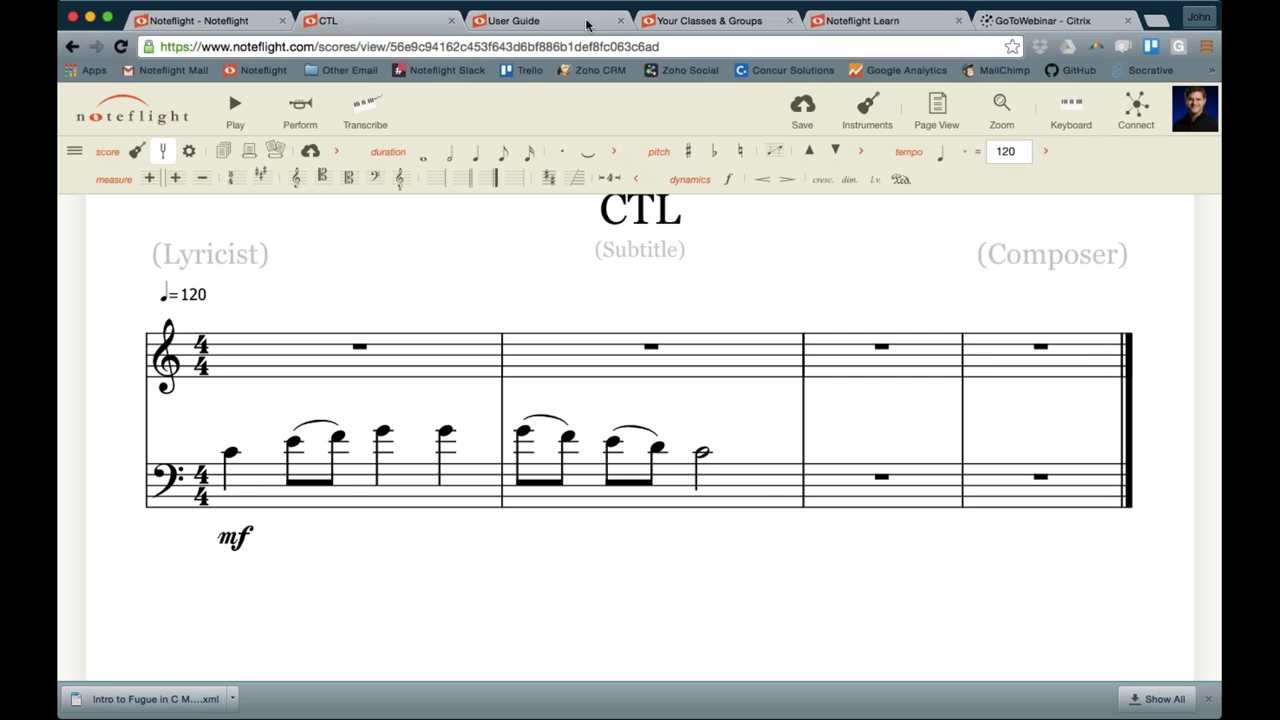
{"action": "left_click", "coordinate": [676, 24]}
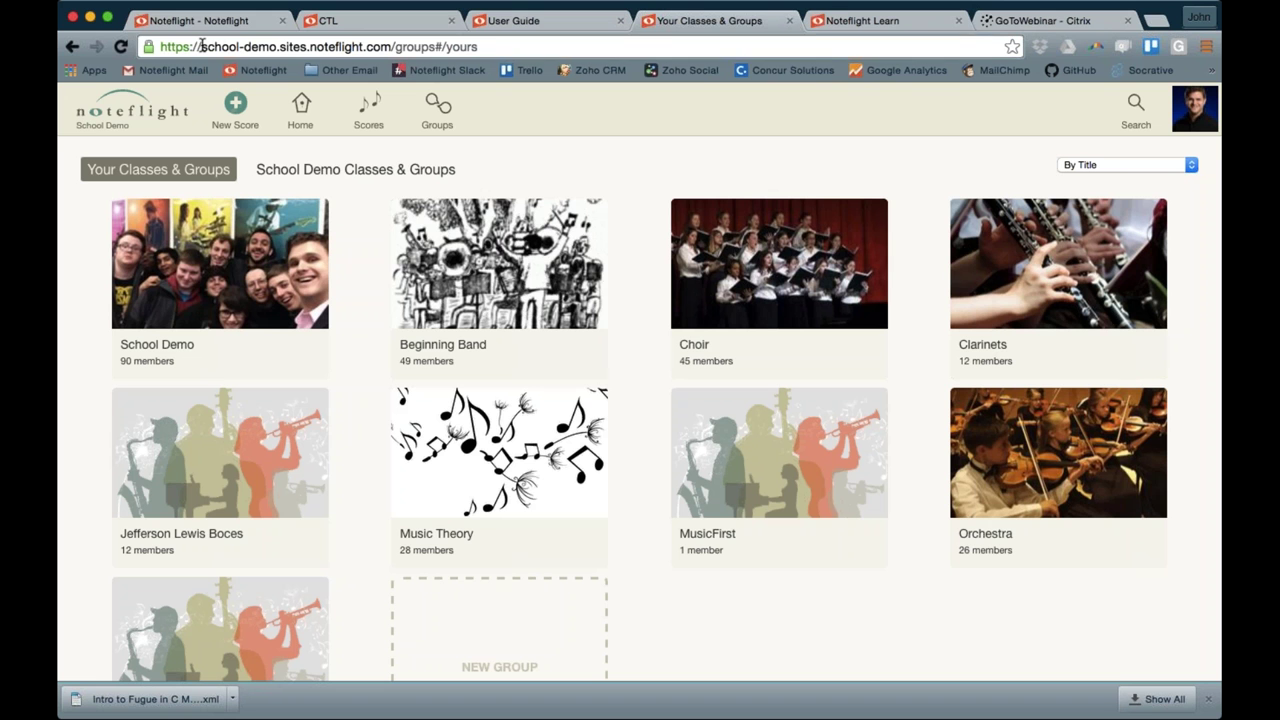
Highlight the school-demo part of the site address, then open the School Demo group card
{"action": "left_click_drag", "start_coordinate": [203, 48], "coordinate": [311, 53]}
{"action": "left_click", "coordinate": [389, 47]}
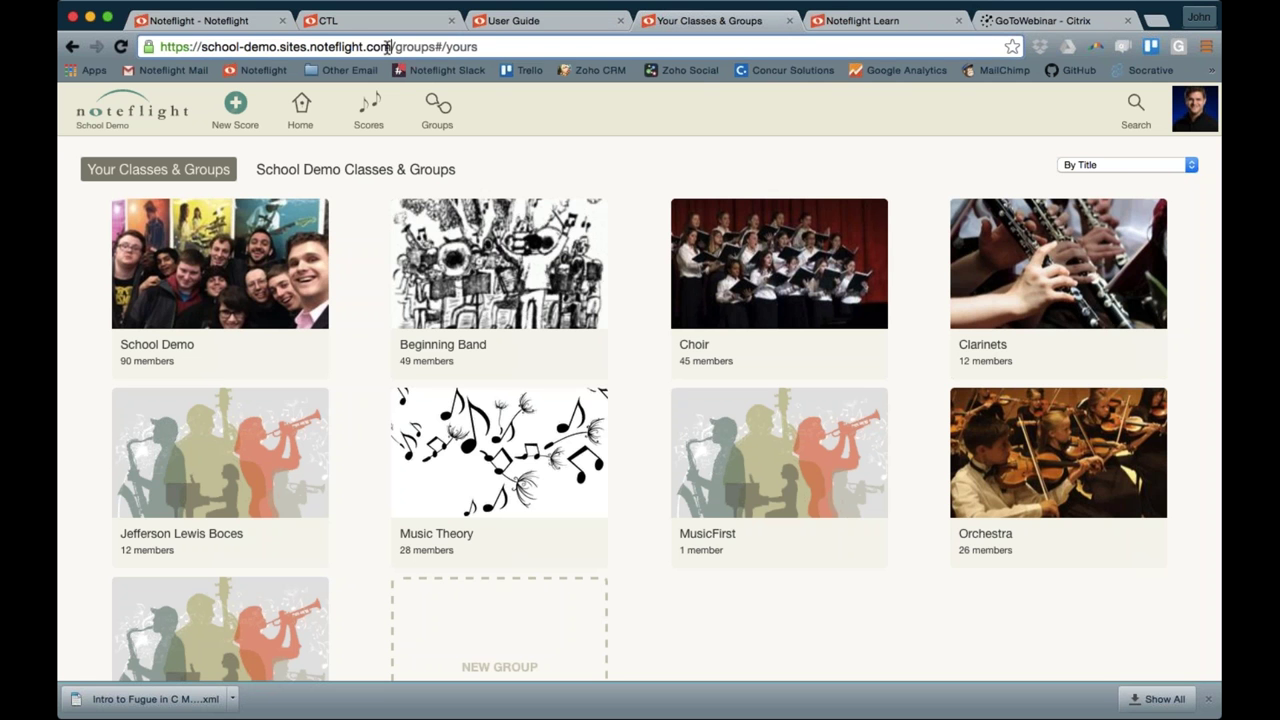
{"action": "left_click_drag", "start_coordinate": [200, 47], "coordinate": [276, 47]}
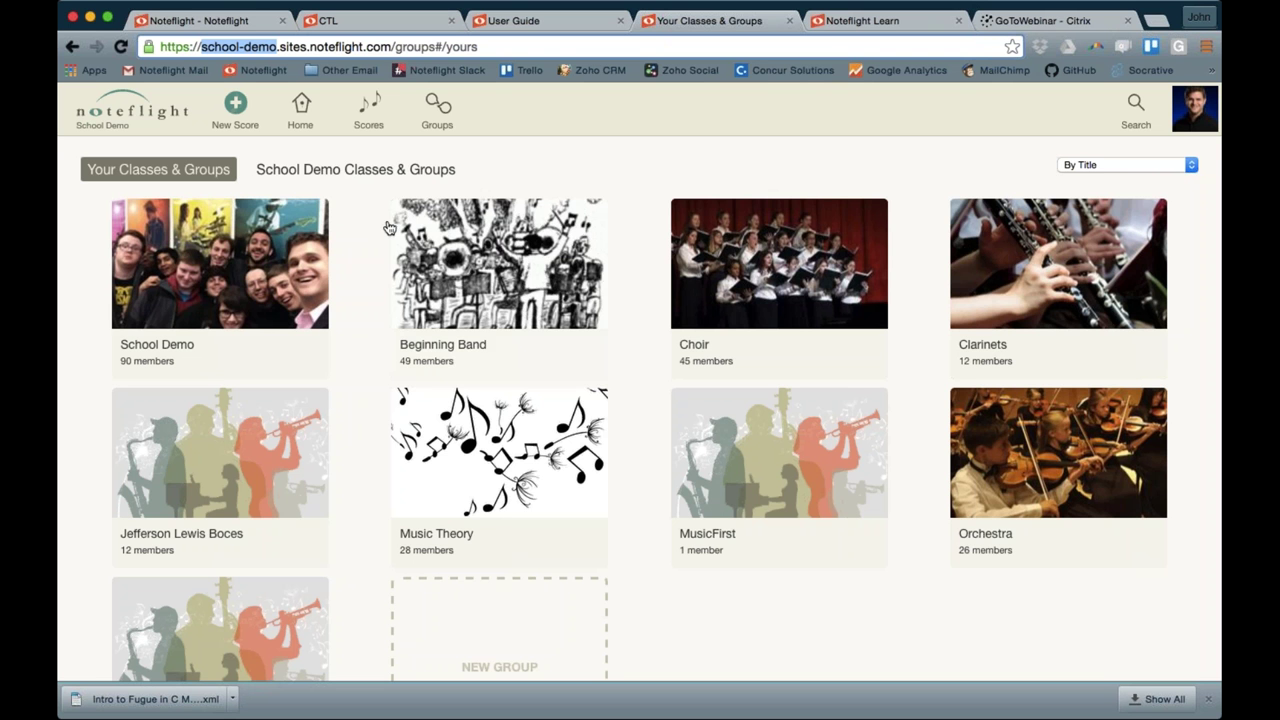
{"action": "left_click", "coordinate": [252, 46]}
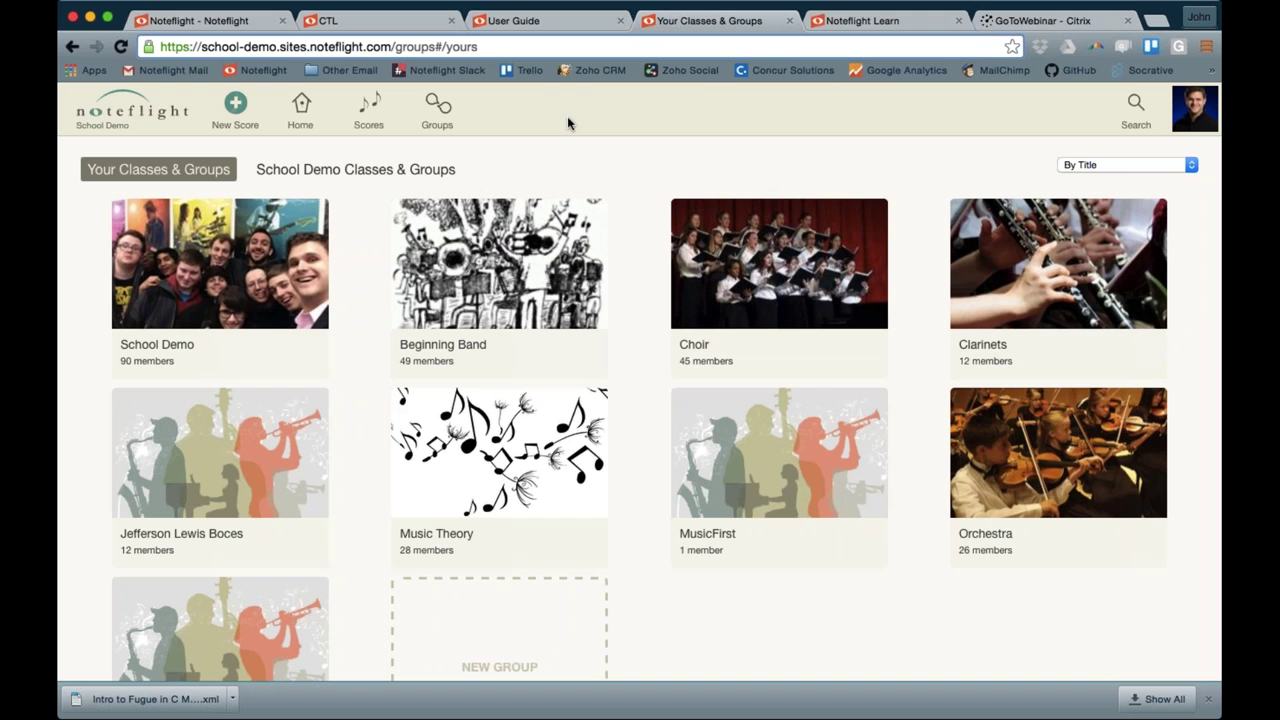
{"action": "left_click", "coordinate": [275, 250]}
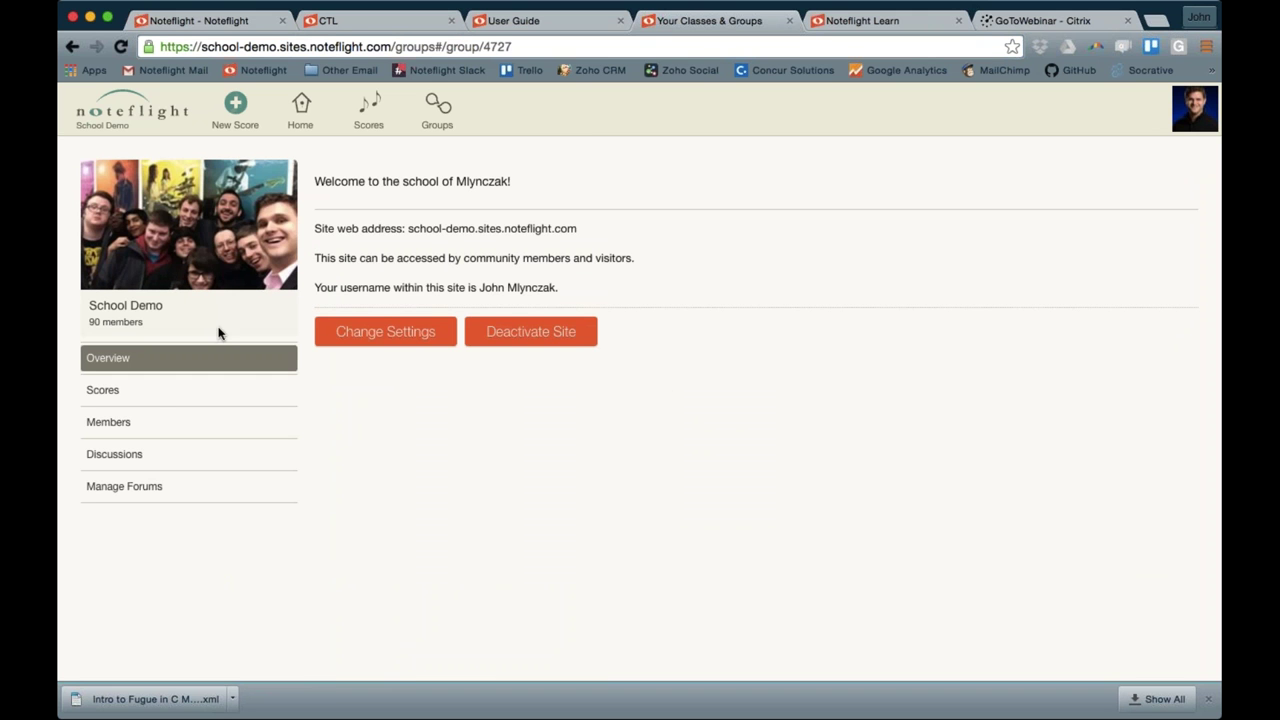
Add the new student's username to School Demo via Members > Add Students, then highlight the site address
{"action": "left_click", "coordinate": [157, 400]}
{"action": "left_click", "coordinate": [143, 424]}
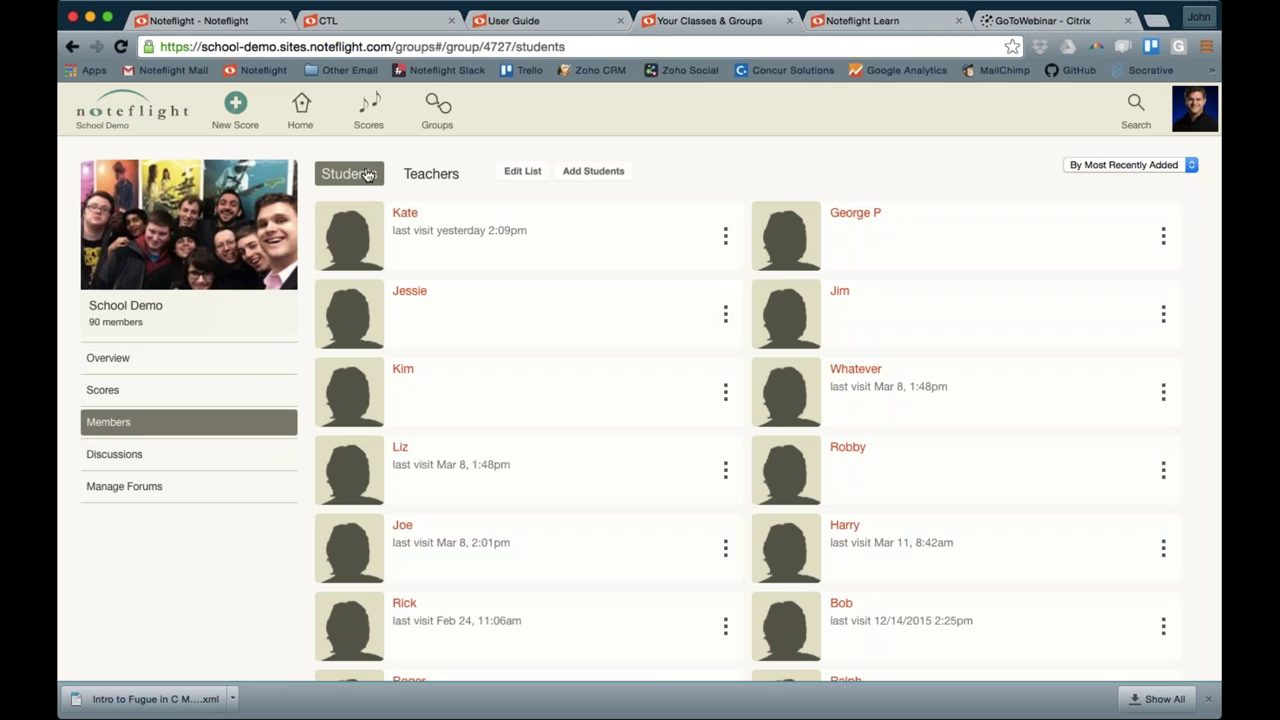
{"action": "scroll", "coordinate": [430, 380], "scroll_direction": "down", "scroll_amount": 2}
{"action": "scroll", "coordinate": [756, 409], "scroll_direction": "down", "scroll_amount": 3}
{"action": "scroll", "coordinate": [756, 409], "scroll_direction": "up", "scroll_amount": 5}
{"action": "left_click", "coordinate": [576, 171]}
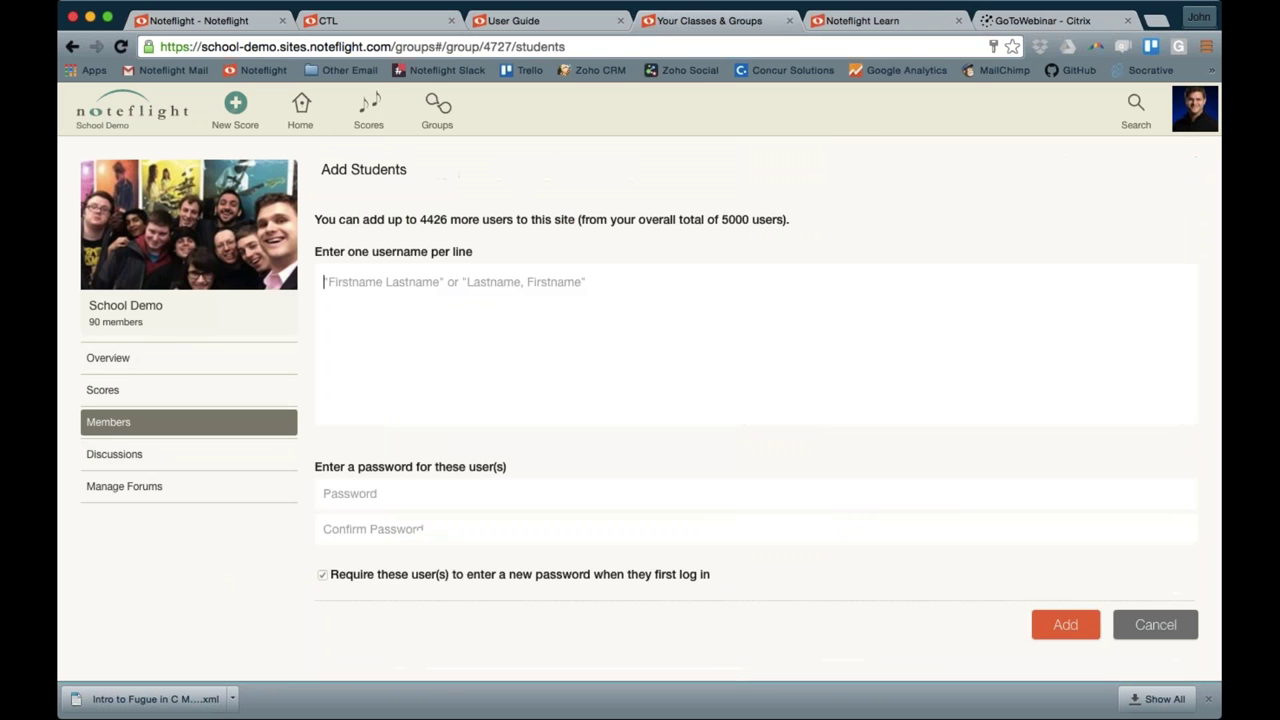
{"action": "type", "text": "CTL"}
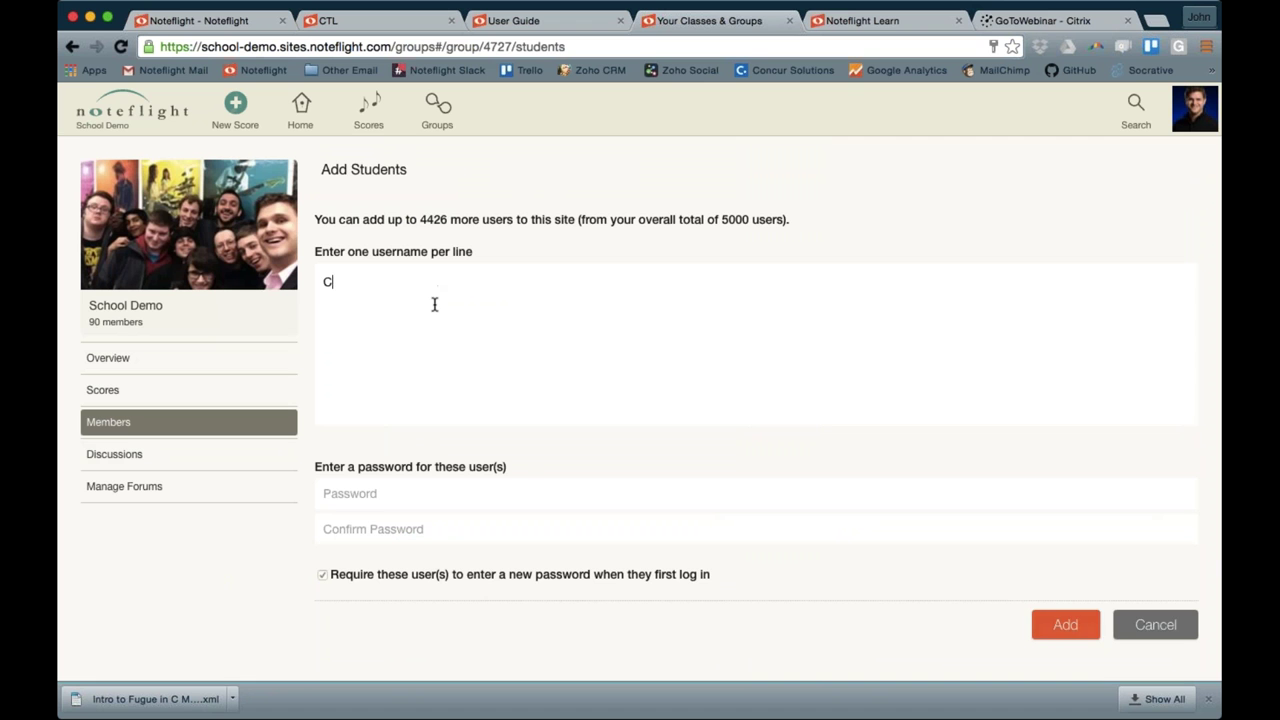
{"action": "left_click", "coordinate": [1052, 624]}
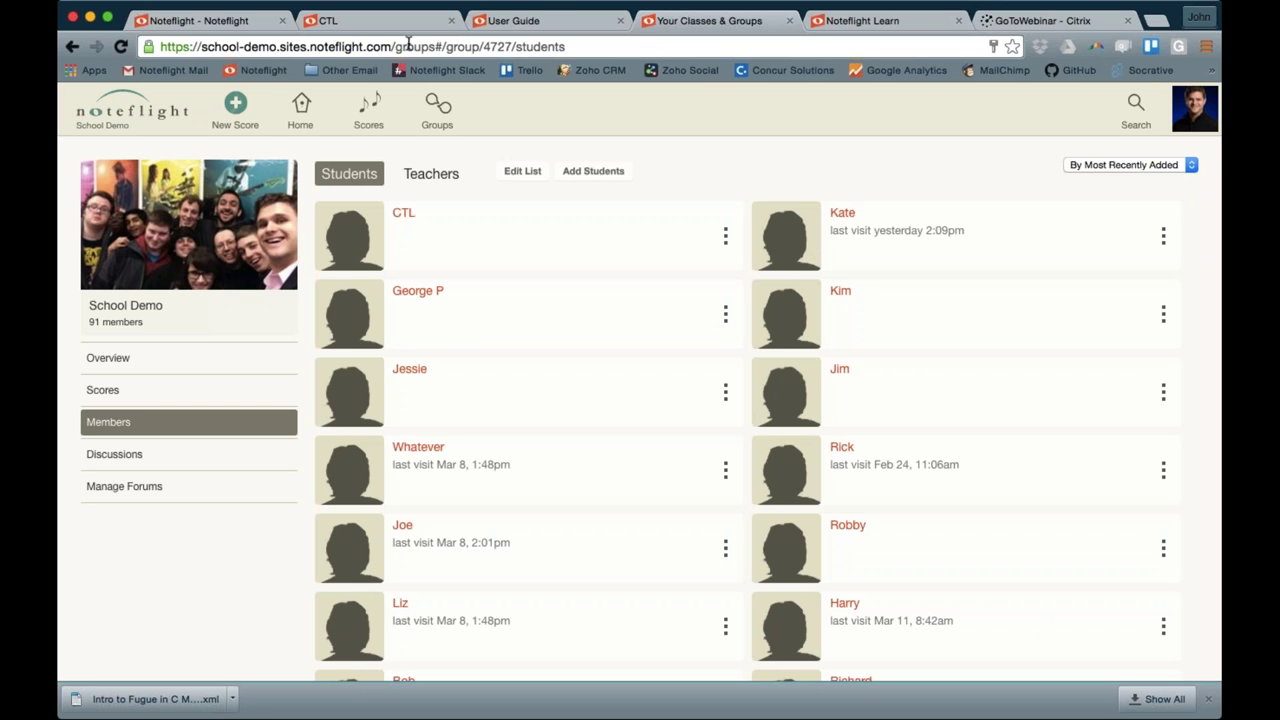
{"action": "left_click_drag", "start_coordinate": [394, 46], "coordinate": [201, 48]}
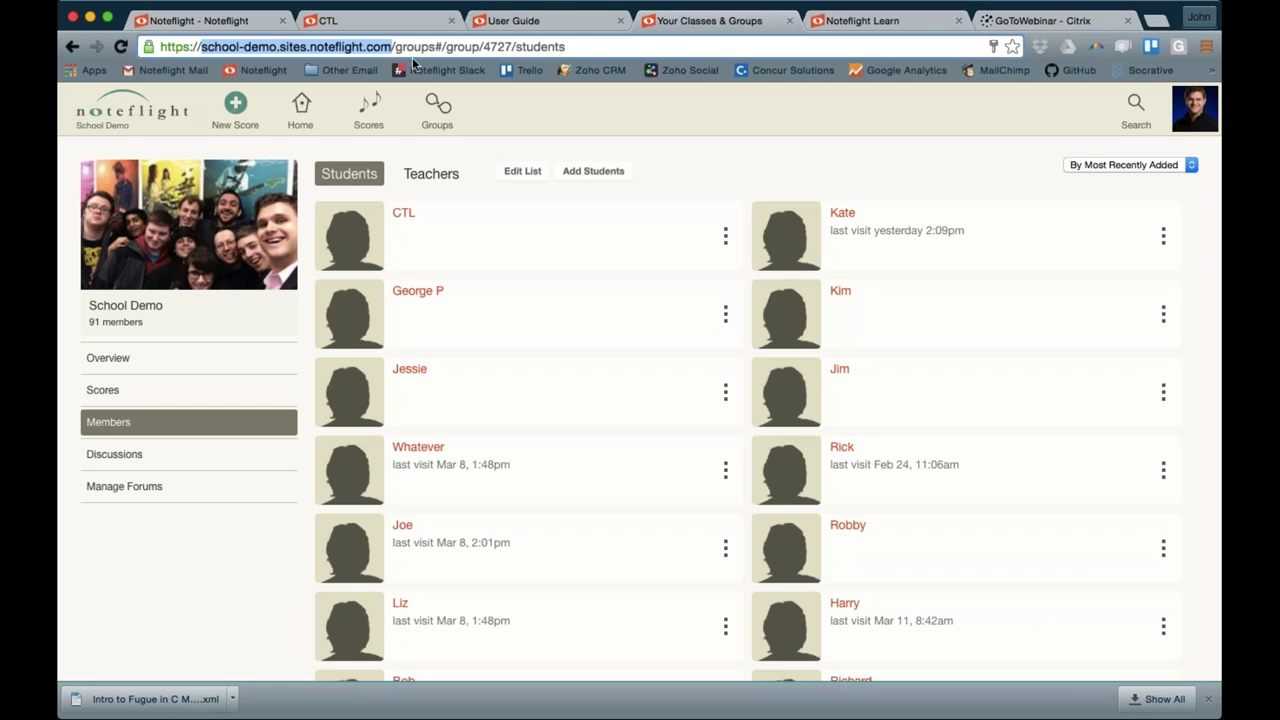
{"action": "left_click", "coordinate": [430, 48]}
Highlight the full site address and reposition the student's login window
{"action": "left_click_drag", "start_coordinate": [396, 46], "coordinate": [157, 46]}
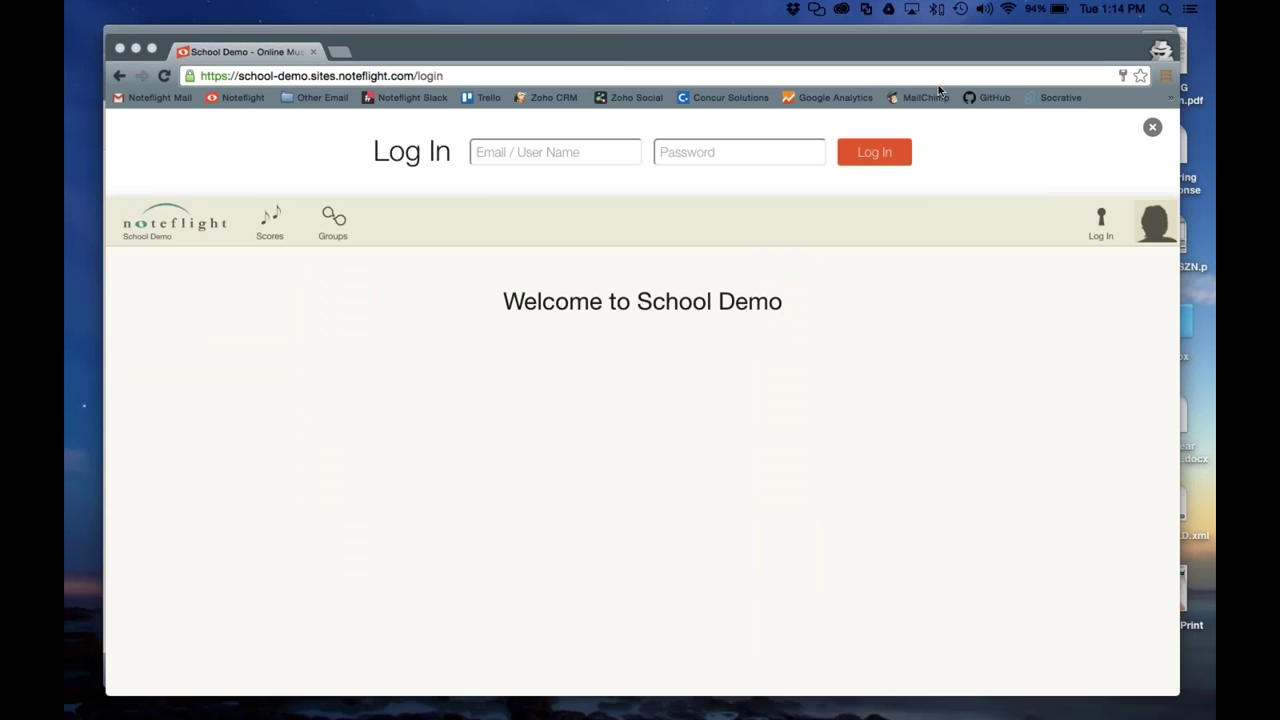
{"action": "left_click", "coordinate": [620, 46]}
{"action": "left_click_drag", "start_coordinate": [620, 51], "coordinate": [600, 70]}
{"action": "key", "text": "ctrl+Up"}
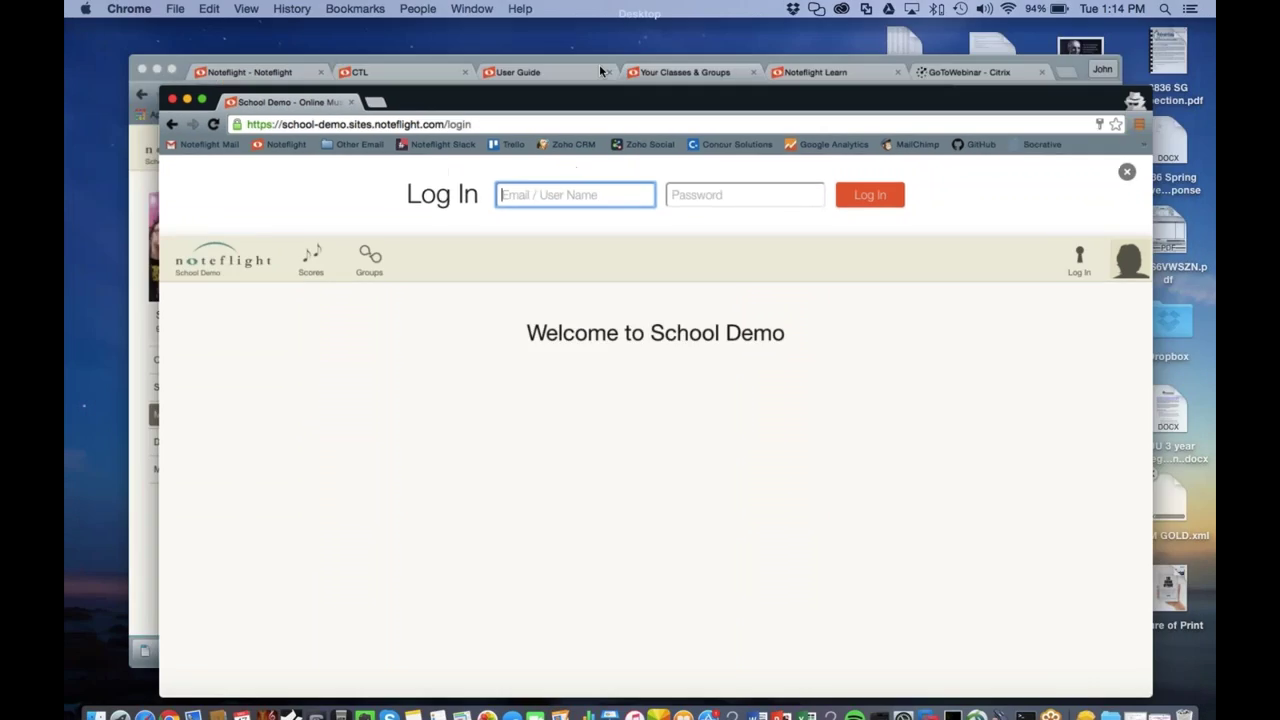
{"action": "left_click", "coordinate": [600, 371]}
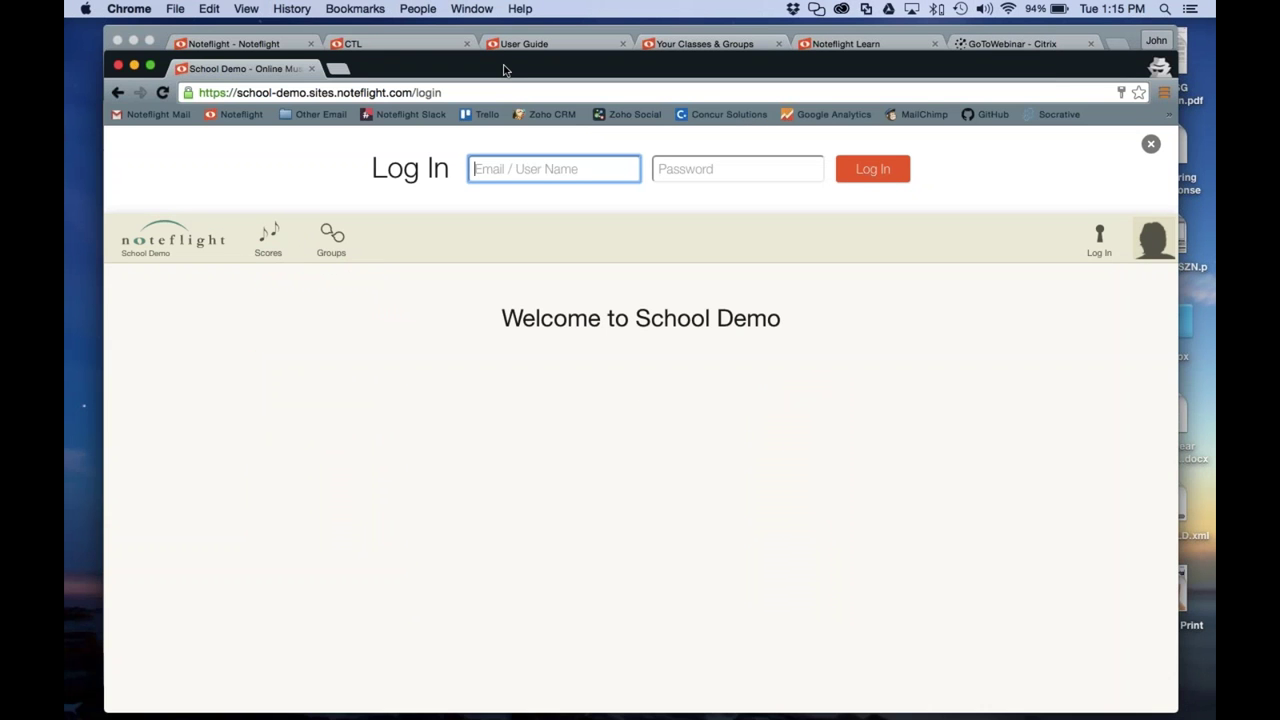
{"action": "left_click_drag", "start_coordinate": [506, 64], "coordinate": [503, 52]}
Log in as the new student, then enter and confirm a new password
{"action": "type", "text": "CTL"}
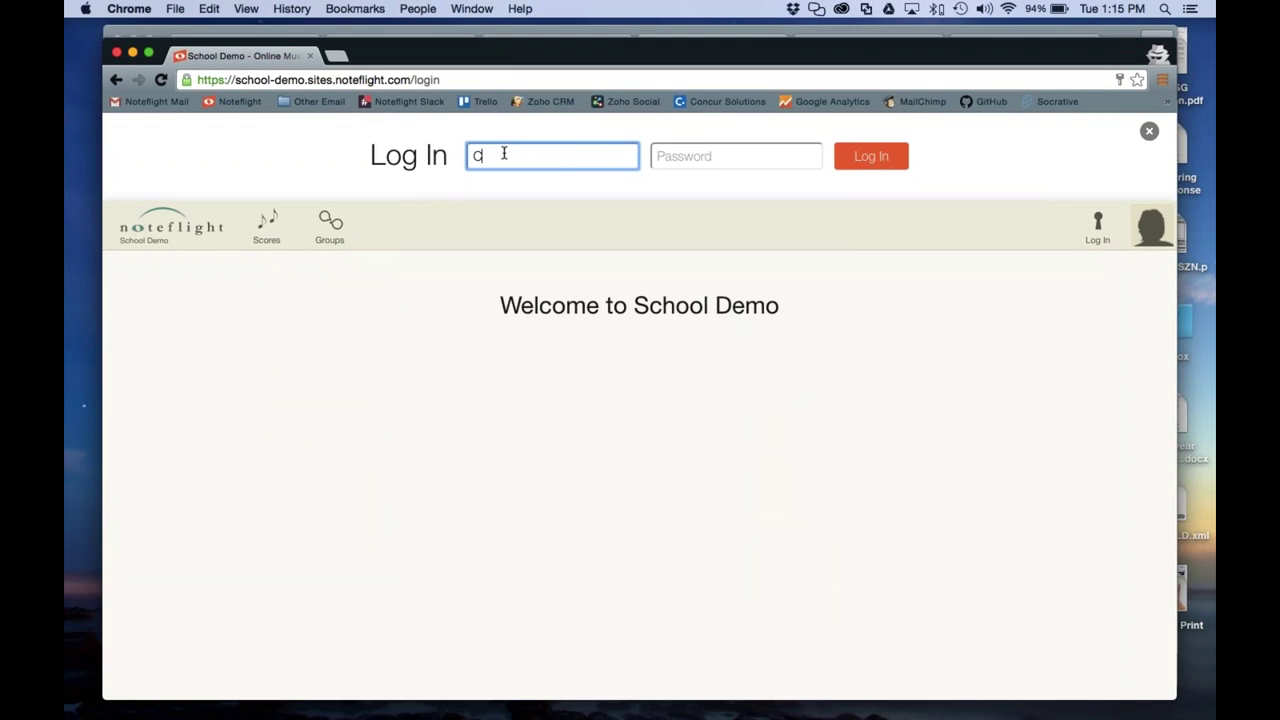
{"action": "left_click", "coordinate": [872, 165]}
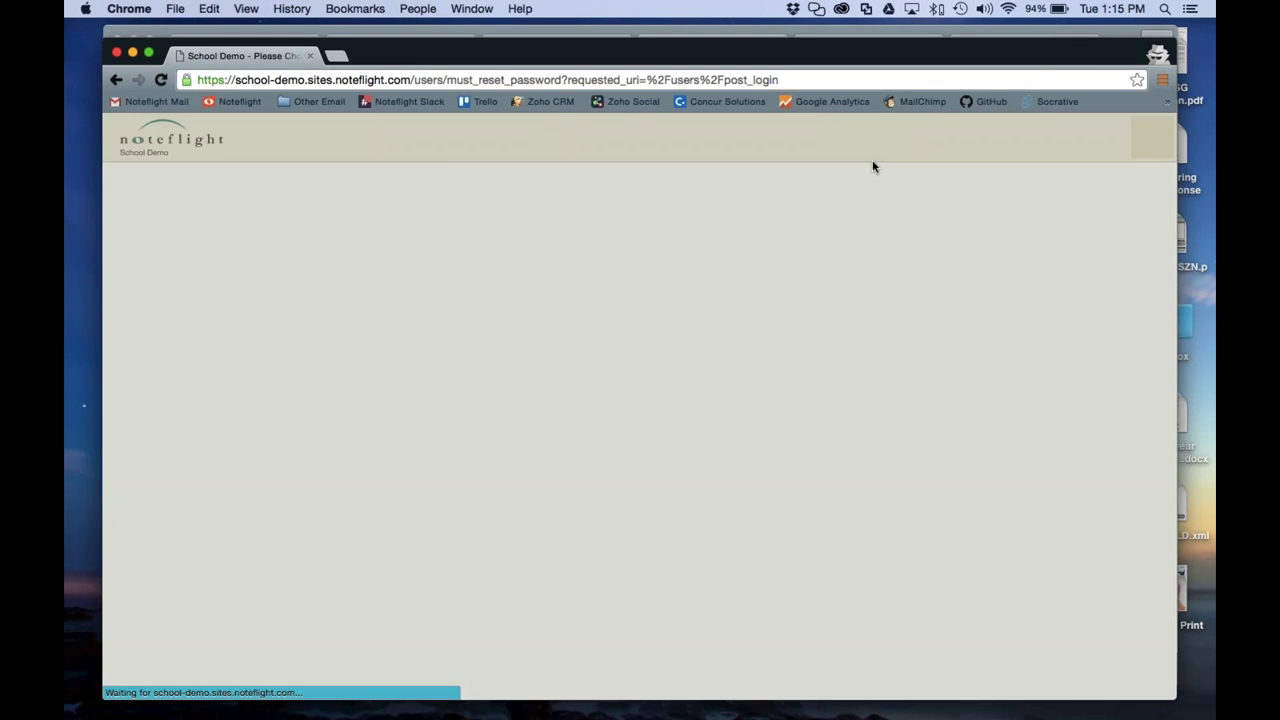
{"action": "left_click", "coordinate": [664, 305]}
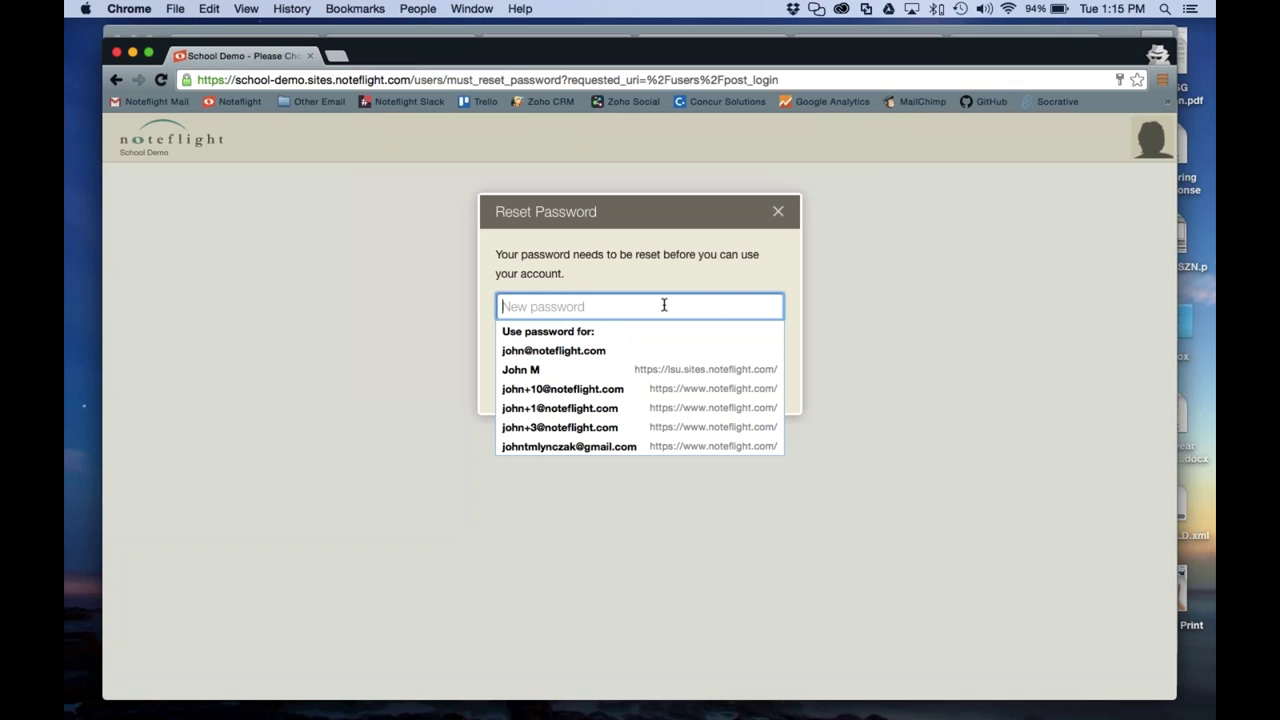
{"action": "type", "text": "1234"}
{"action": "left_click", "coordinate": [450, 331]}
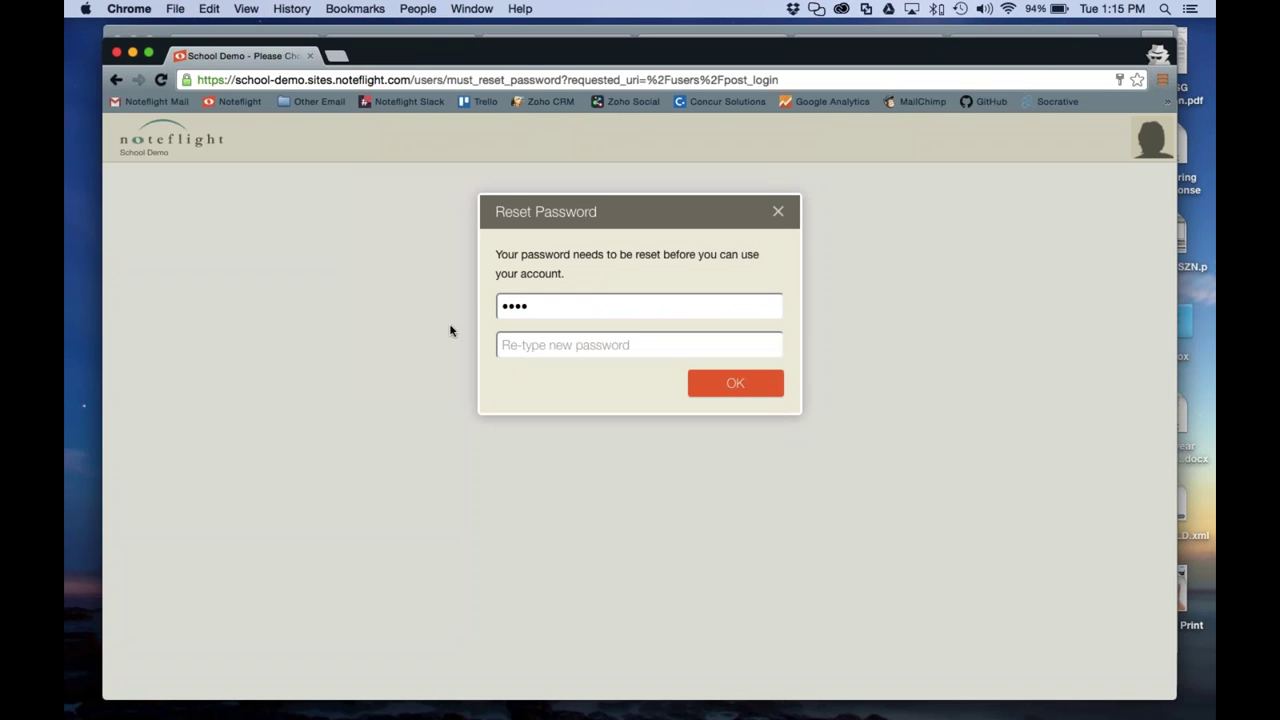
{"action": "left_click", "coordinate": [541, 344]}
{"action": "type", "text": "1234"}
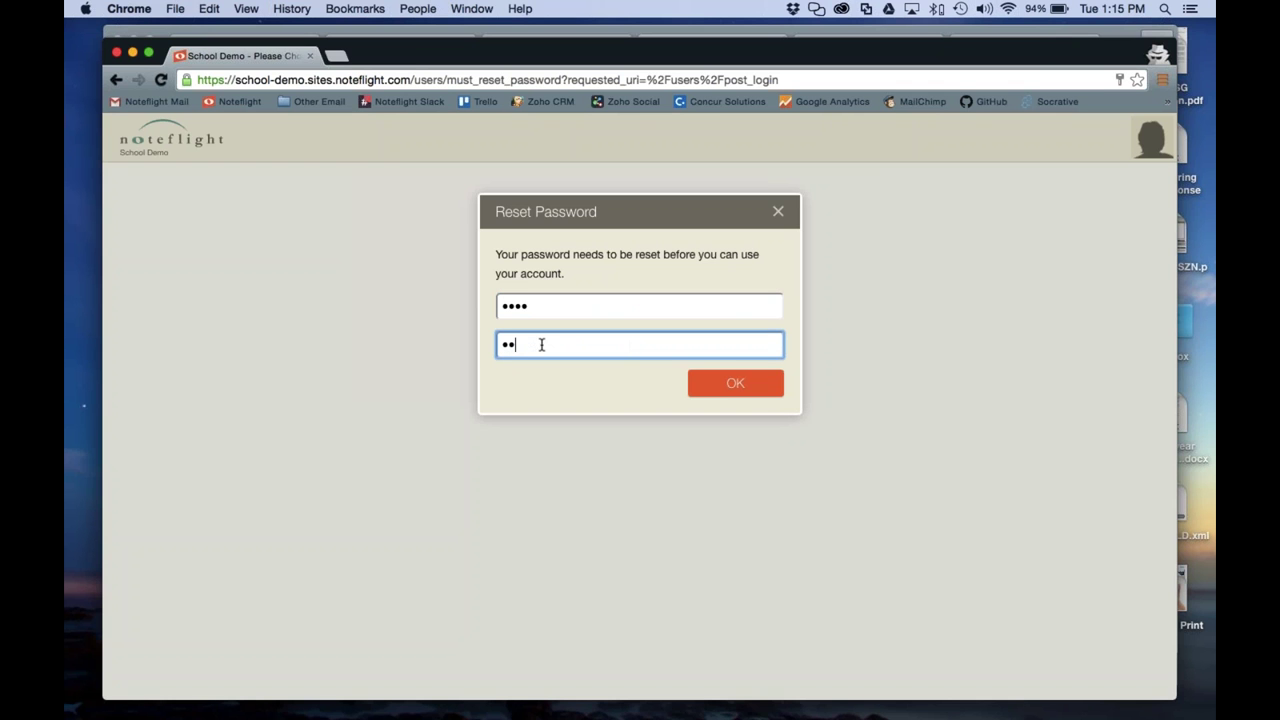
{"action": "left_click", "coordinate": [723, 389]}
{"action": "left_click", "coordinate": [735, 289]}
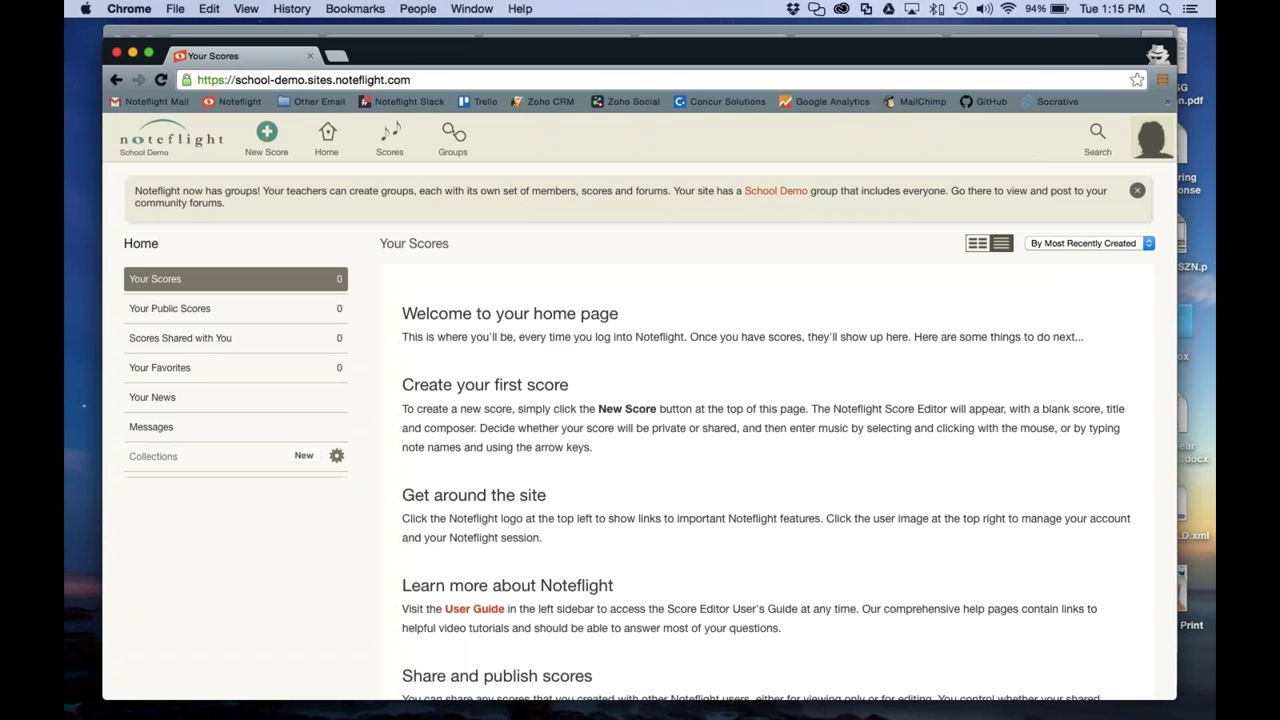
Open the student's account menu, then switch back to the teacher's group window
{"action": "left_click", "coordinate": [1147, 152]}
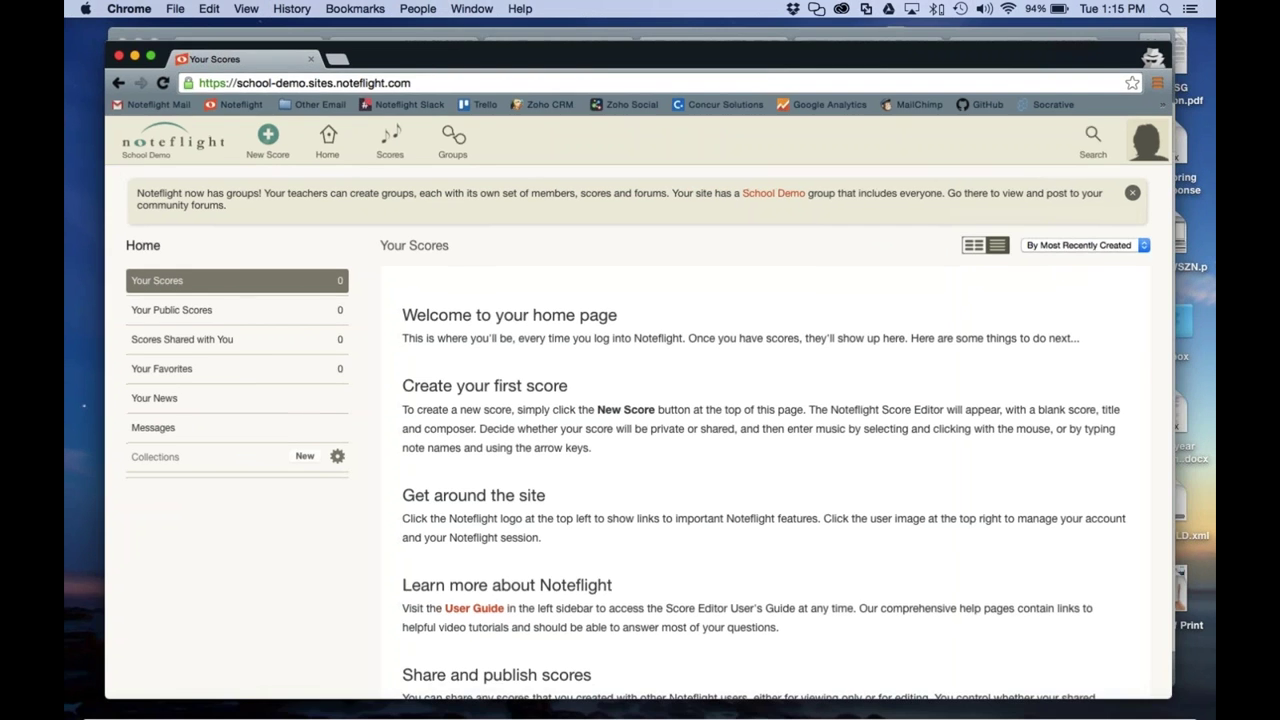
{"action": "key", "text": "ctrl+Up"}
{"action": "left_click", "coordinate": [929, 323]}
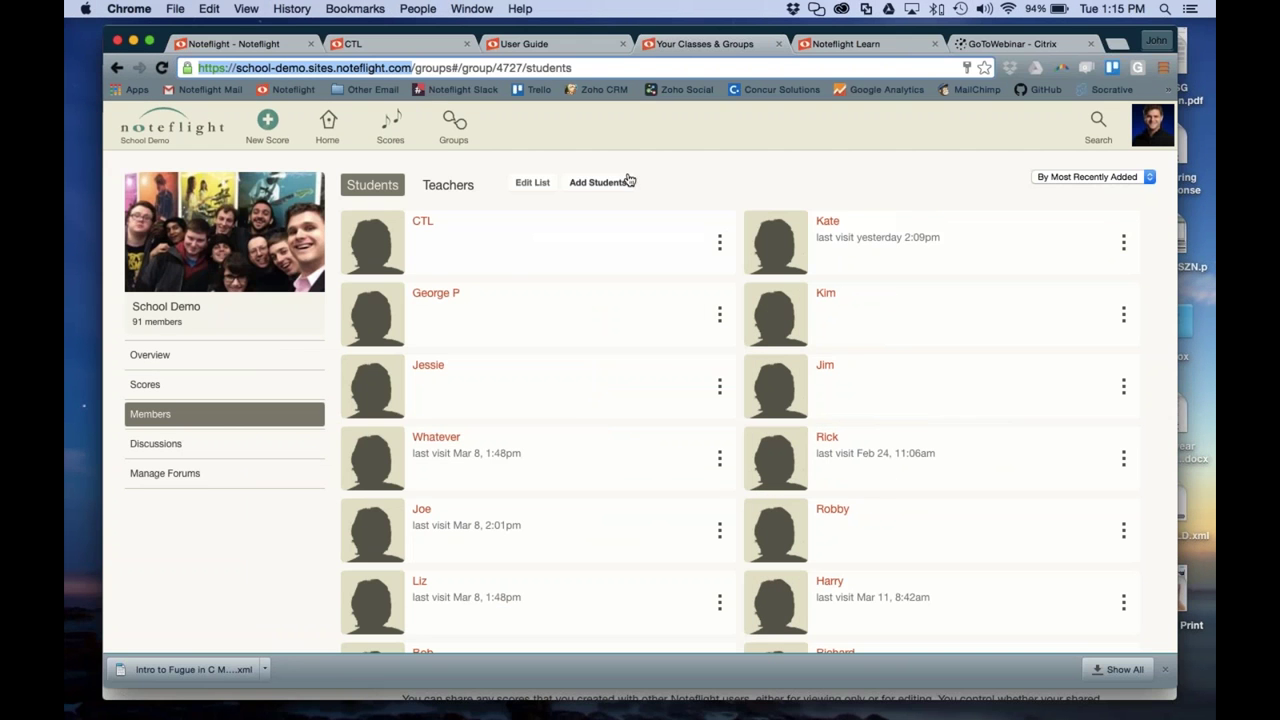
View the group's teachers, then browse a student's profile favorites, groups and scores
{"action": "left_click", "coordinate": [462, 189]}
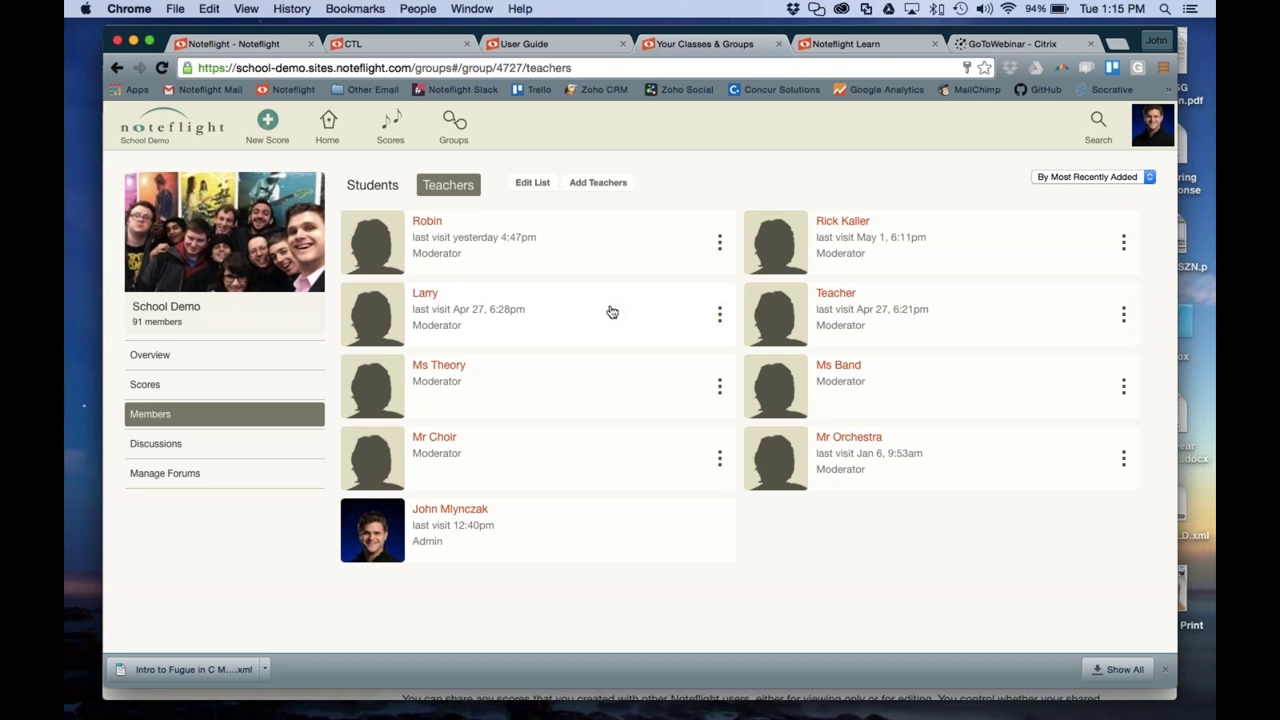
{"action": "left_click", "coordinate": [376, 190]}
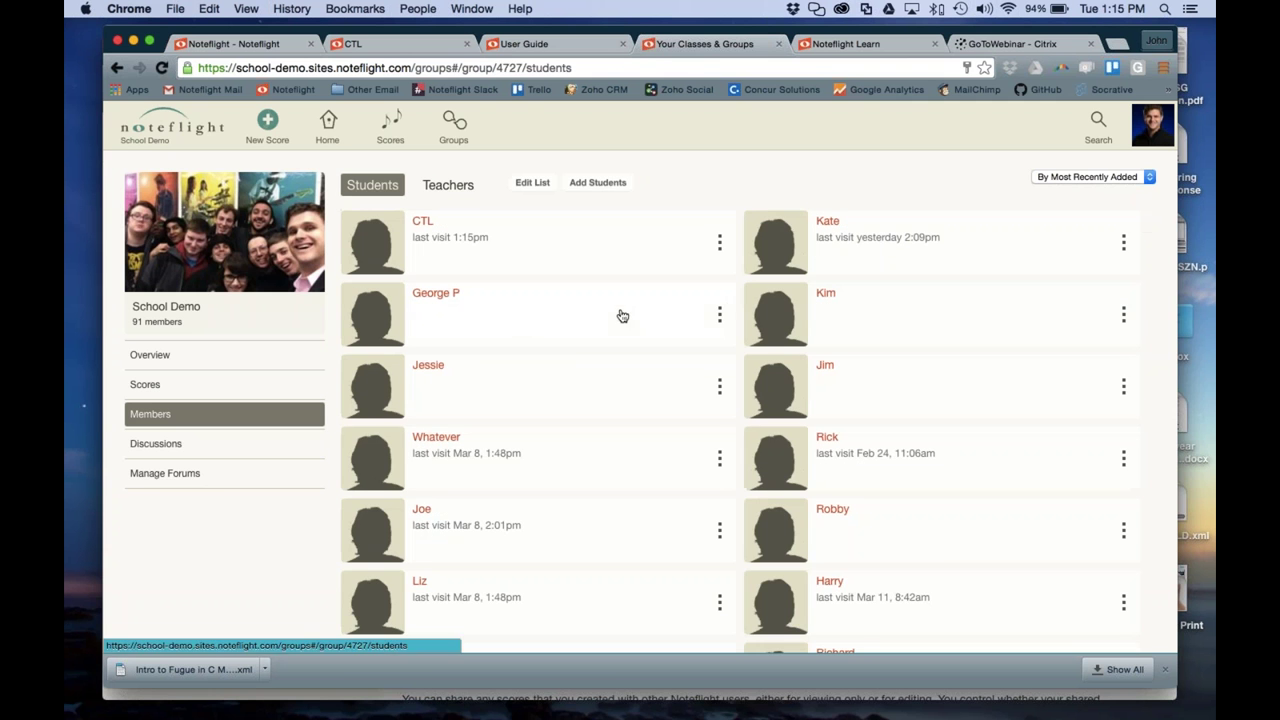
{"action": "left_click", "coordinate": [651, 321]}
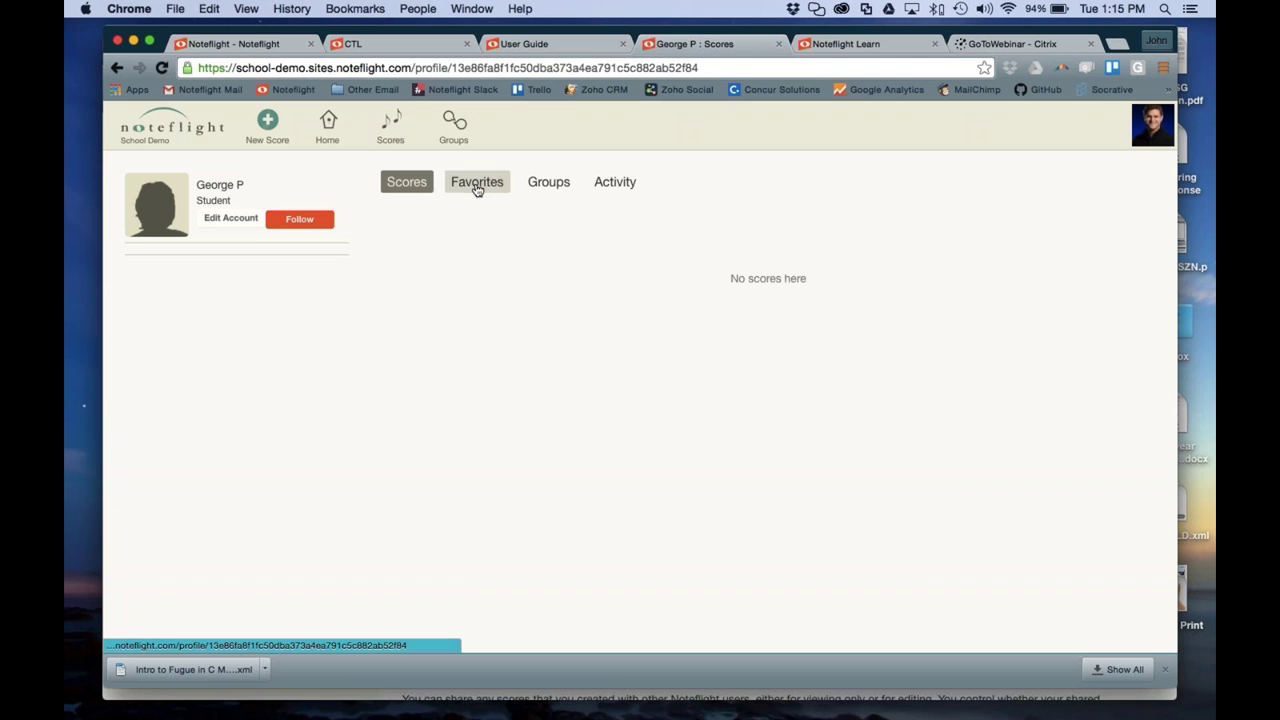
{"action": "left_click", "coordinate": [477, 185]}
{"action": "left_click", "coordinate": [547, 190]}
{"action": "left_click", "coordinate": [477, 182]}
{"action": "left_click", "coordinate": [408, 184]}
Step back to the student list, check a student's account actions, then open Classes & Groups
{"action": "left_click", "coordinate": [115, 68]}
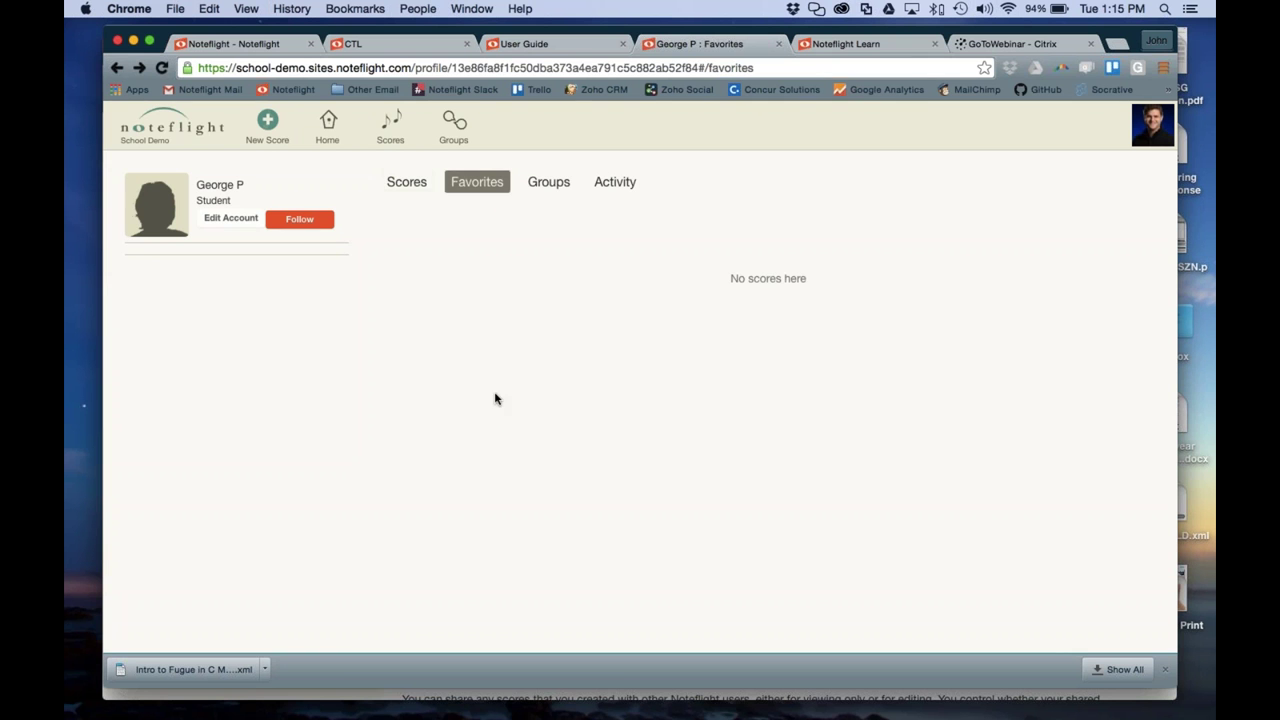
{"action": "left_click", "coordinate": [139, 67]}
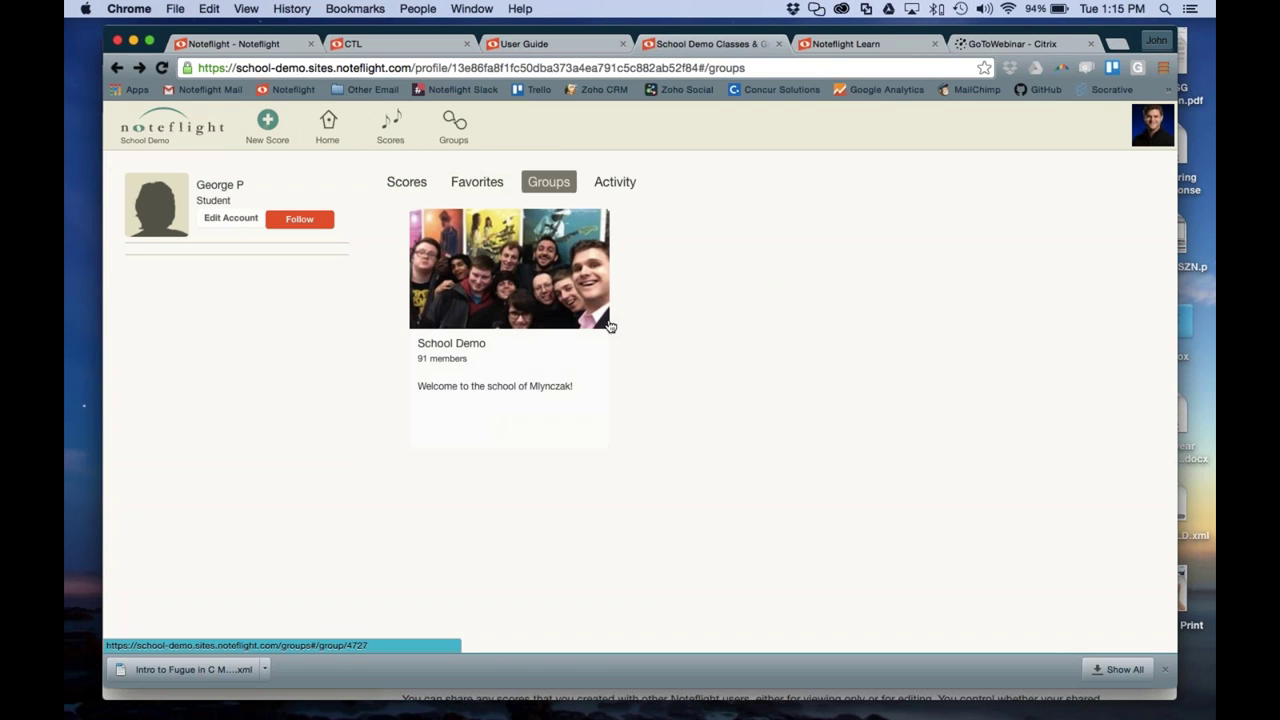
{"action": "left_click", "coordinate": [116, 68]}
{"action": "left_click", "coordinate": [116, 68]}
{"action": "left_click", "coordinate": [116, 68]}
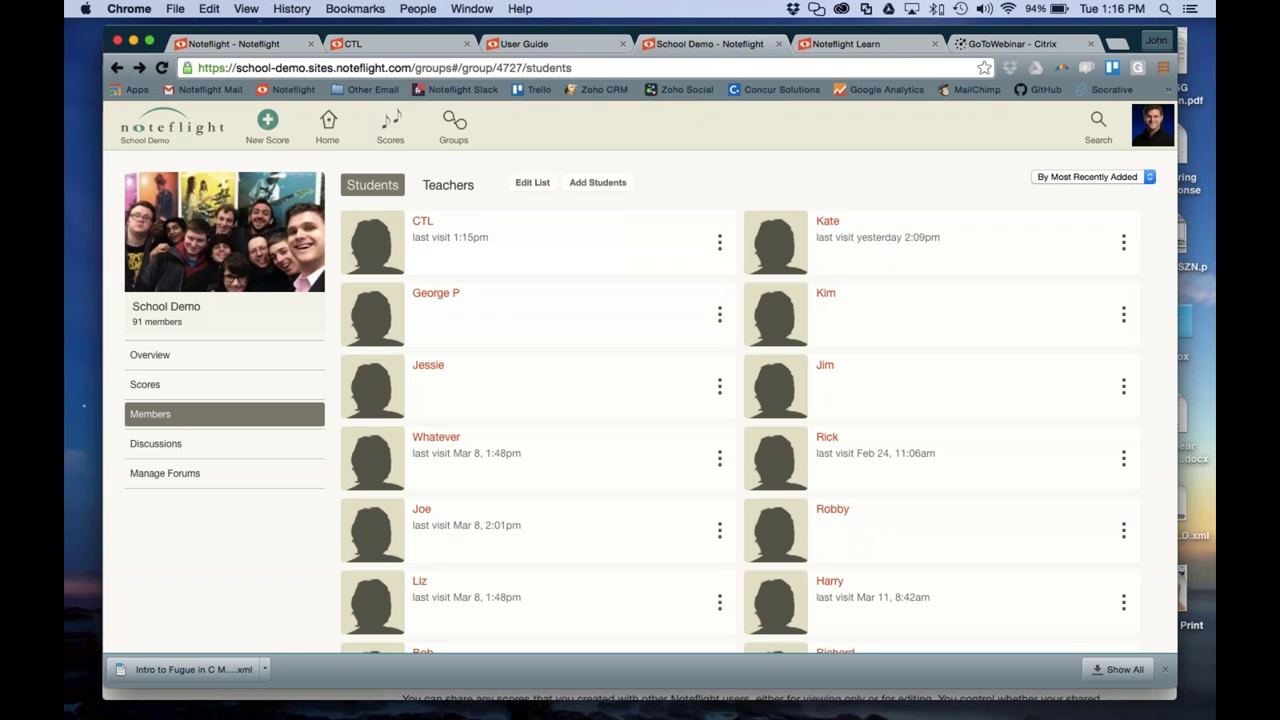
{"action": "left_click", "coordinate": [720, 315]}
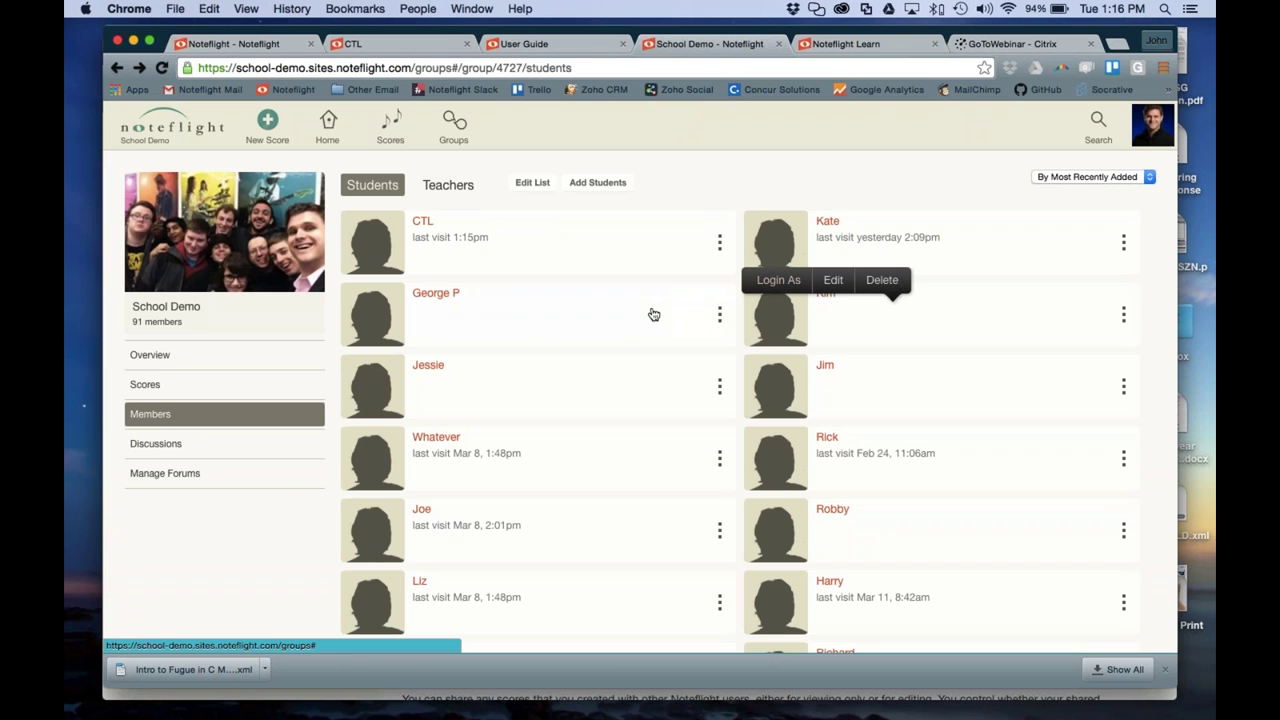
{"action": "left_click", "coordinate": [697, 177]}
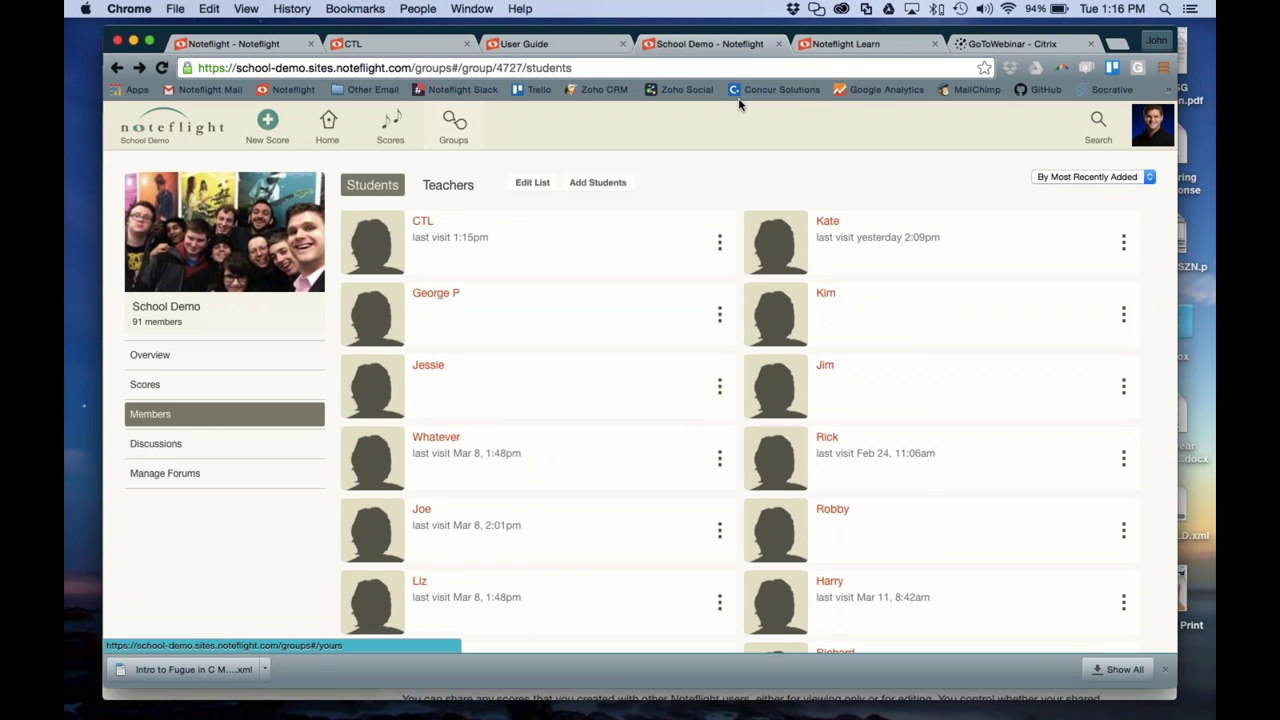
{"action": "left_click", "coordinate": [453, 136]}
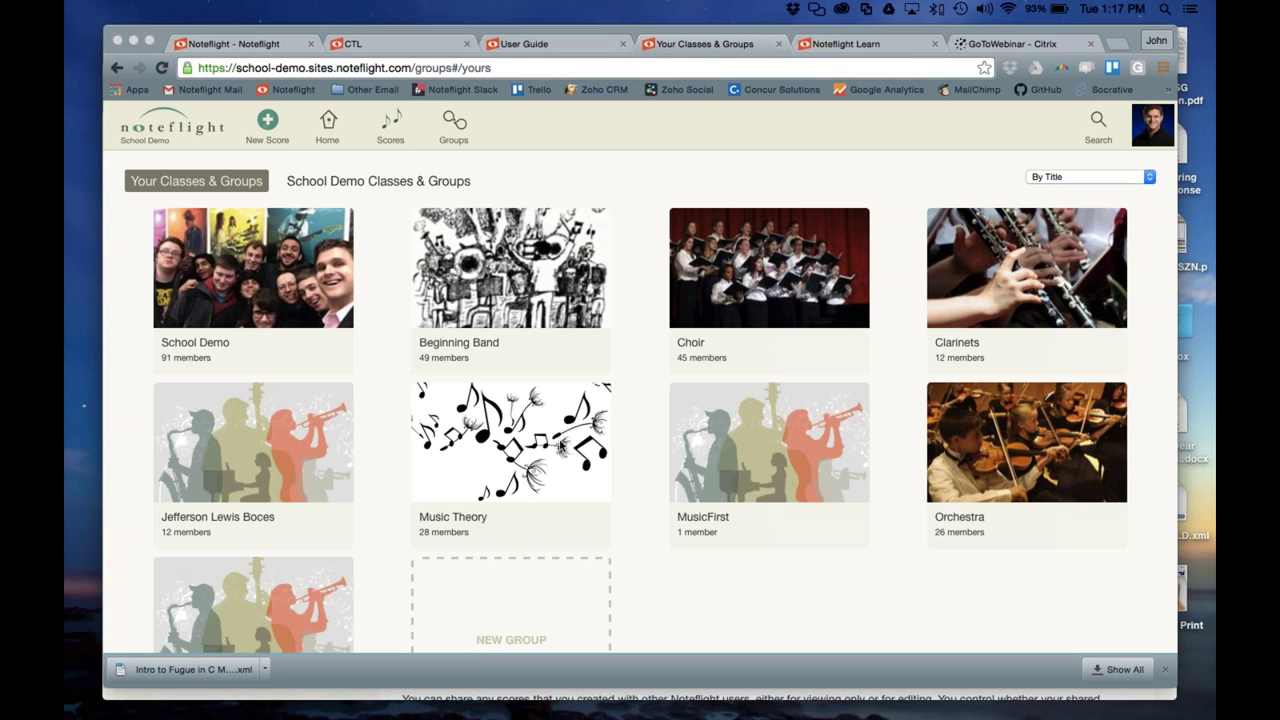
Open the Music Theory group and look at its shared scores and member list
{"action": "left_click", "coordinate": [561, 447]}
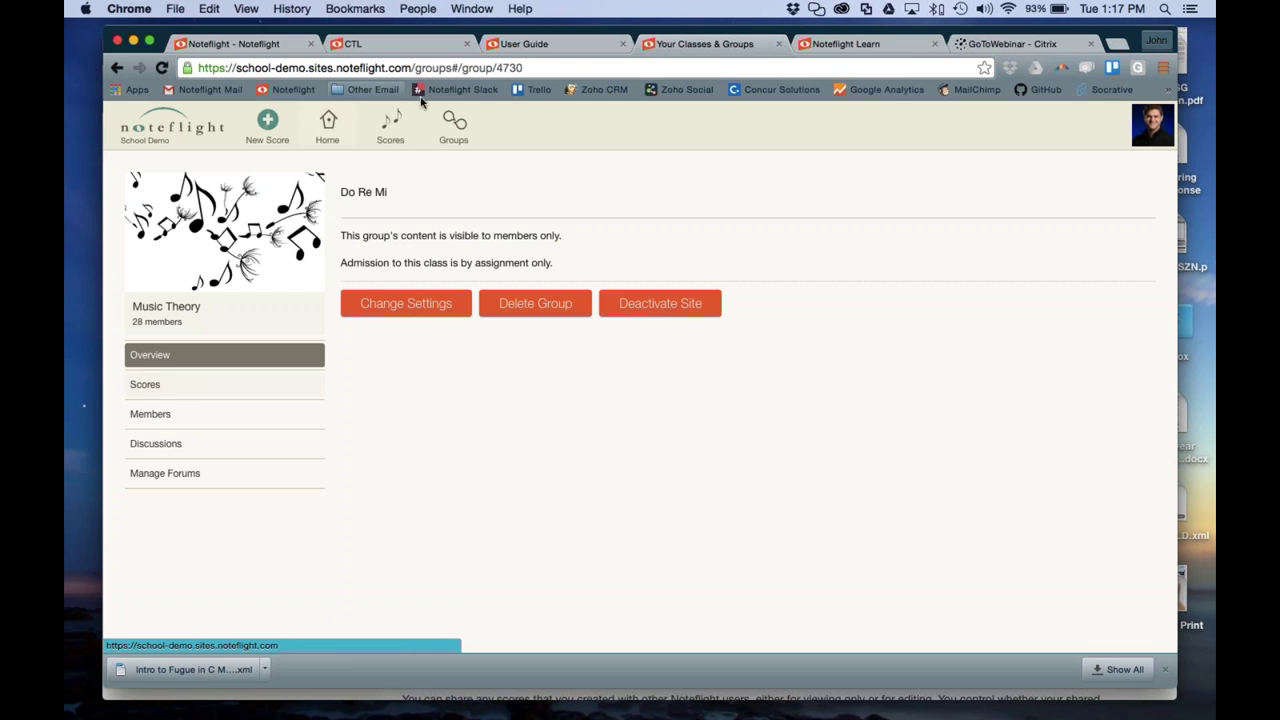
{"action": "left_click", "coordinate": [152, 382]}
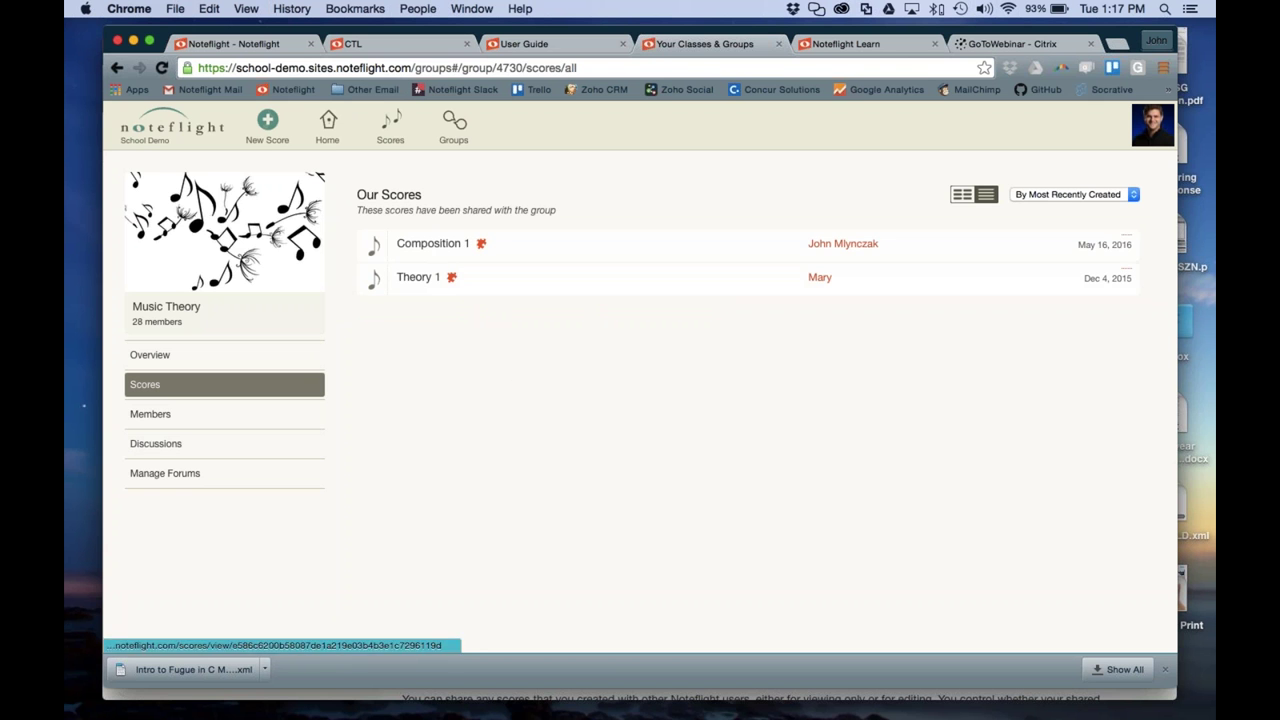
{"action": "left_click", "coordinate": [205, 422]}
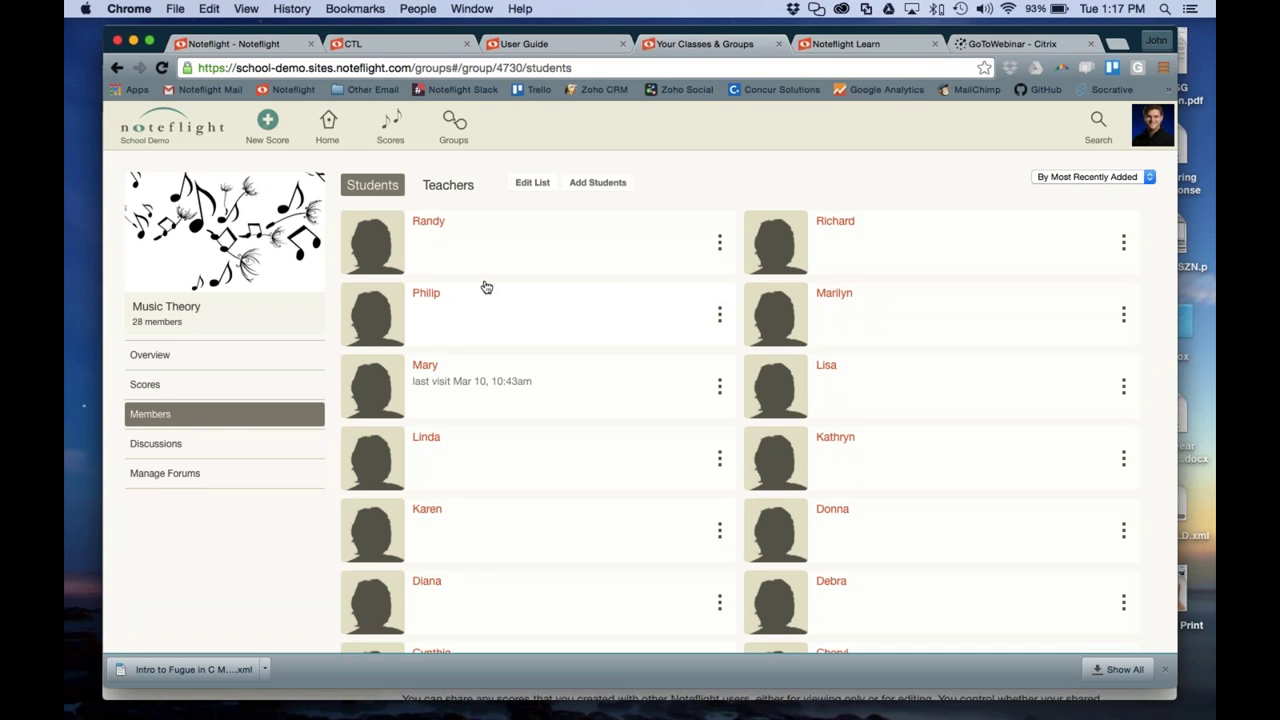
Tick three students under Add Students, confirm, and return to the group overview
{"action": "left_click", "coordinate": [588, 184]}
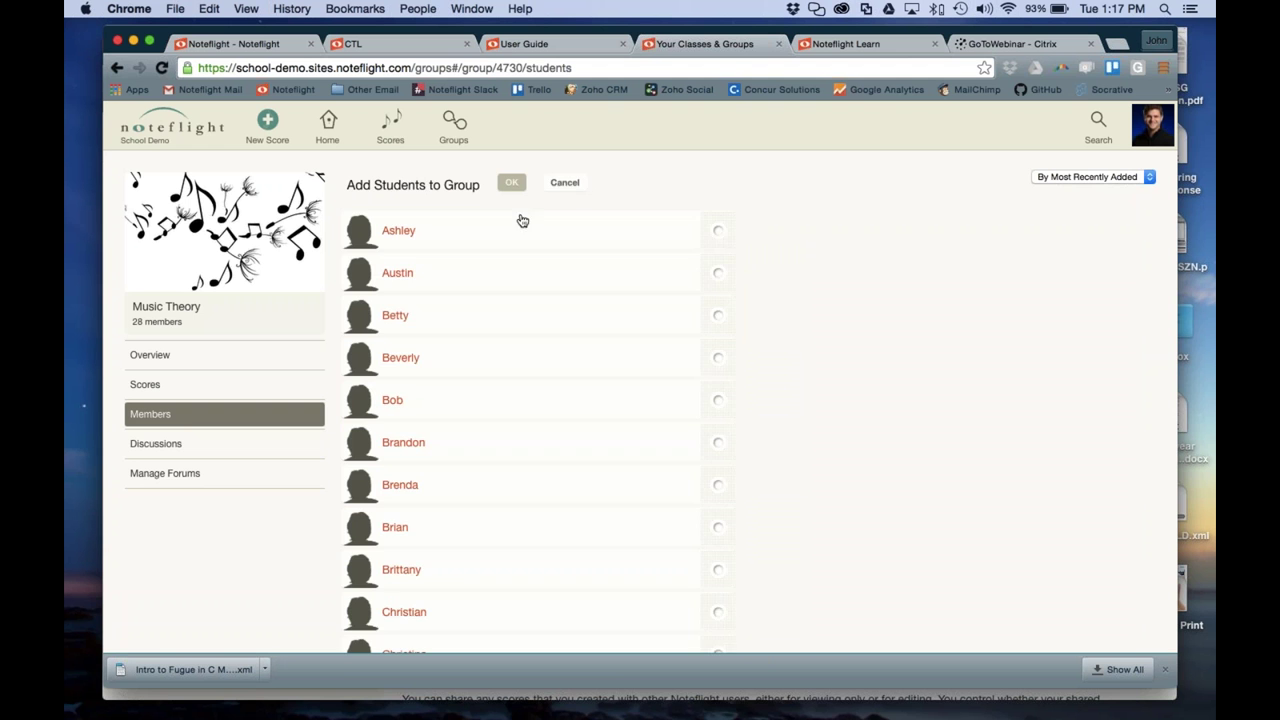
{"action": "scroll", "coordinate": [529, 340], "scroll_direction": "down", "scroll_amount": 5}
{"action": "scroll", "coordinate": [530, 341], "scroll_direction": "down", "scroll_amount": 10}
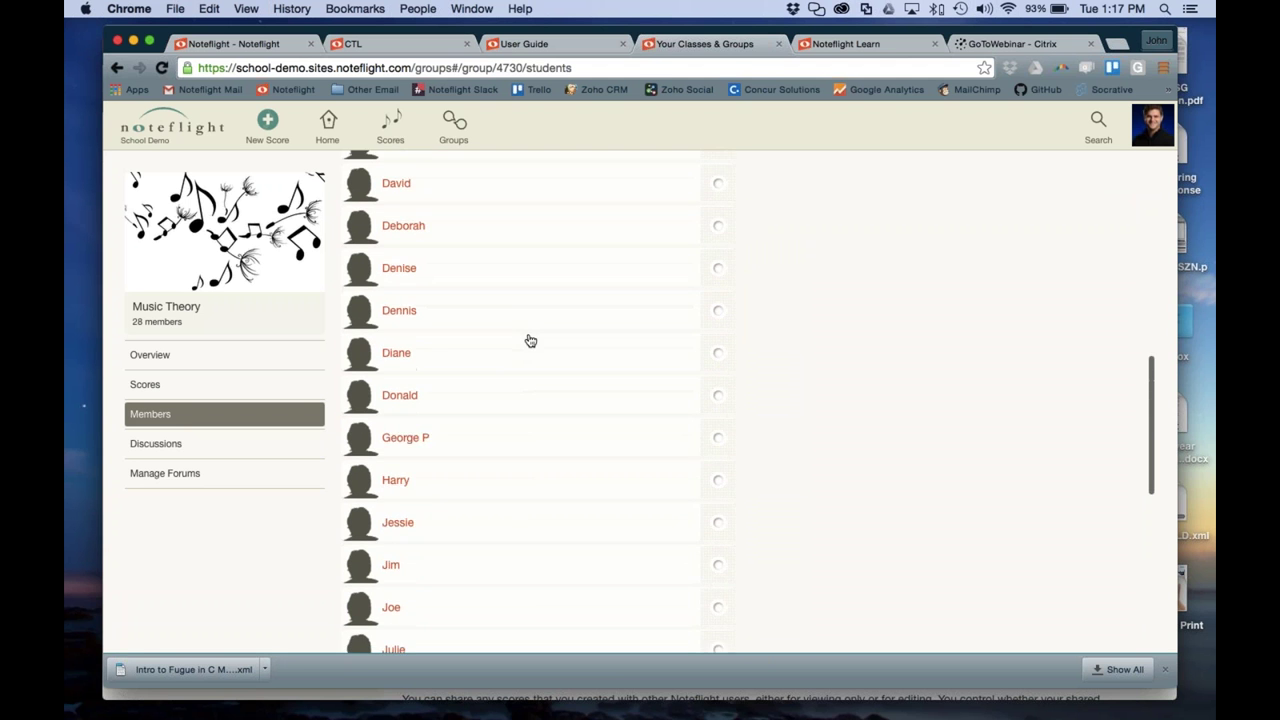
{"action": "scroll", "coordinate": [530, 341], "scroll_direction": "up", "scroll_amount": 2}
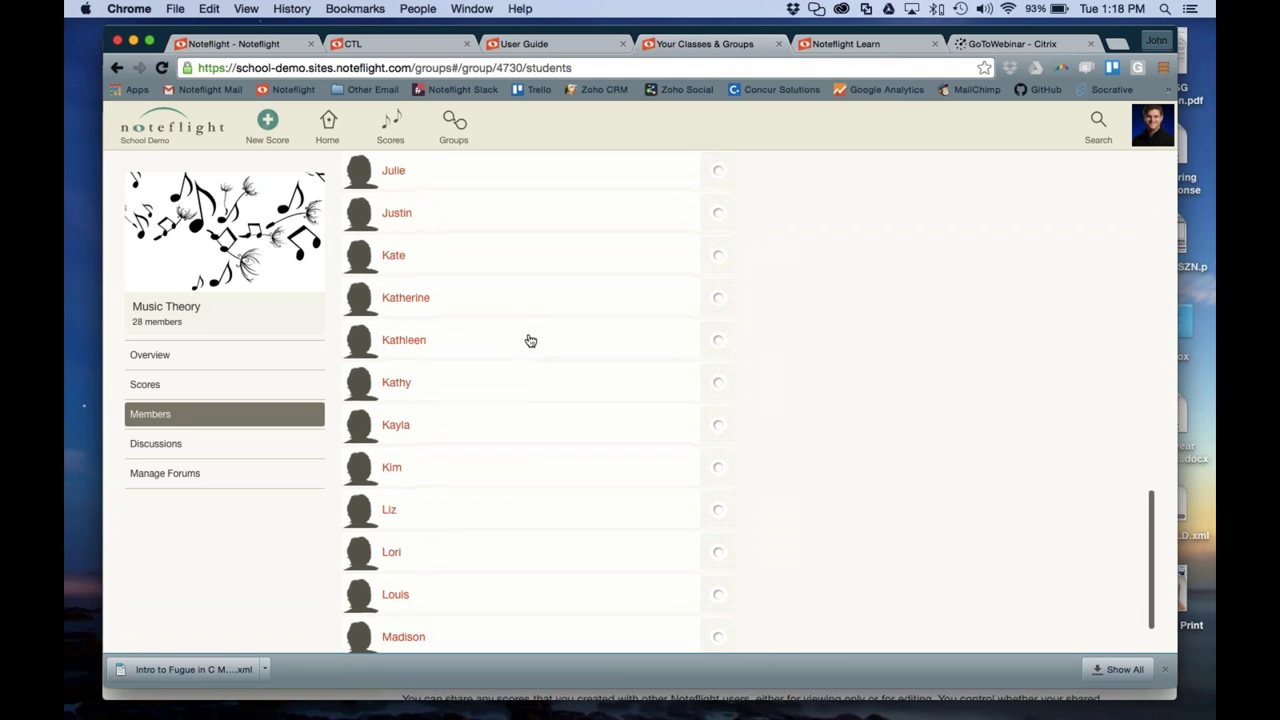
{"action": "left_click", "coordinate": [491, 253]}
{"action": "left_click", "coordinate": [480, 482]}
{"action": "left_click", "coordinate": [490, 511]}
{"action": "scroll", "coordinate": [895, 520], "scroll_direction": "up", "scroll_amount": 5}
{"action": "scroll", "coordinate": [895, 520], "scroll_direction": "up", "scroll_amount": 5}
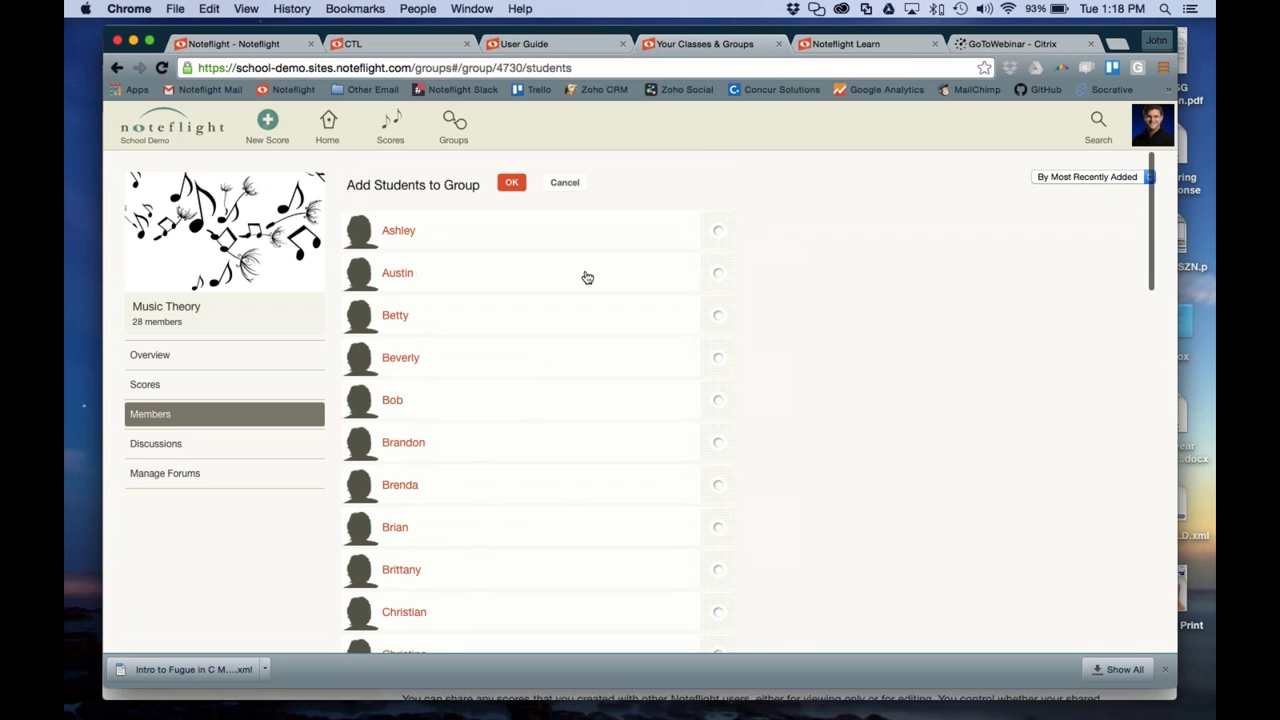
{"action": "left_click", "coordinate": [521, 188]}
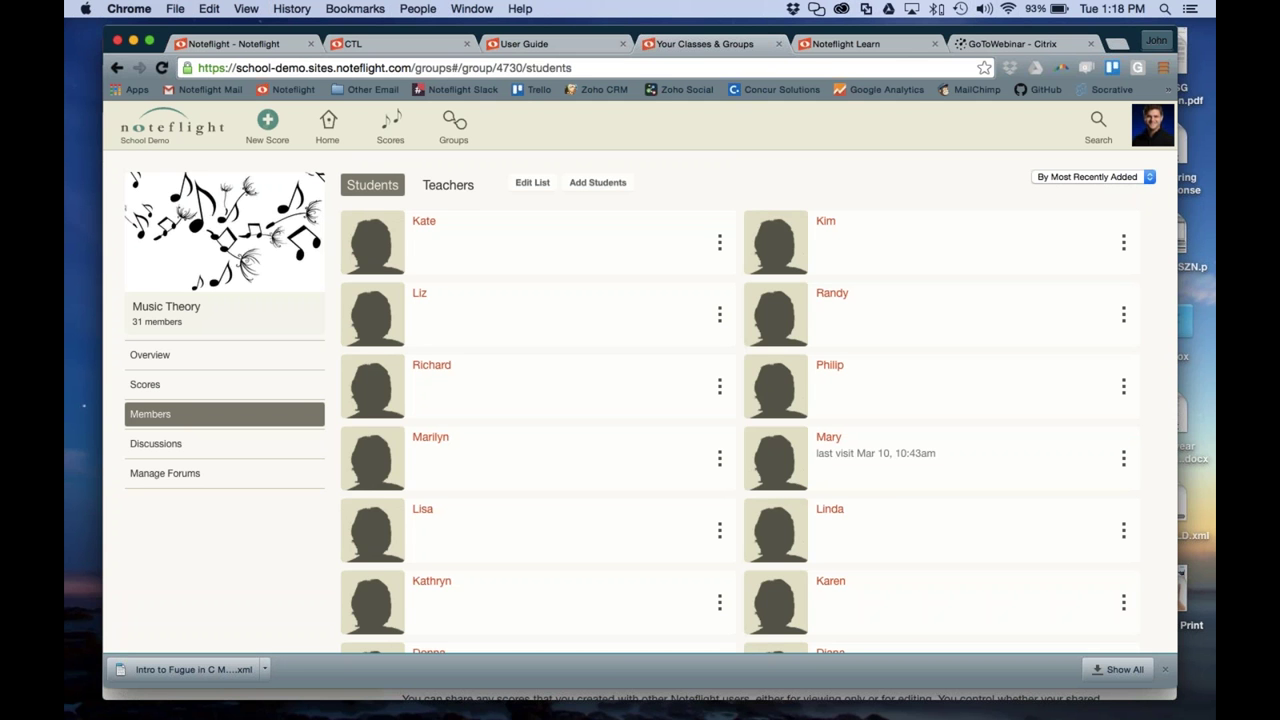
{"action": "left_click", "coordinate": [205, 355]}
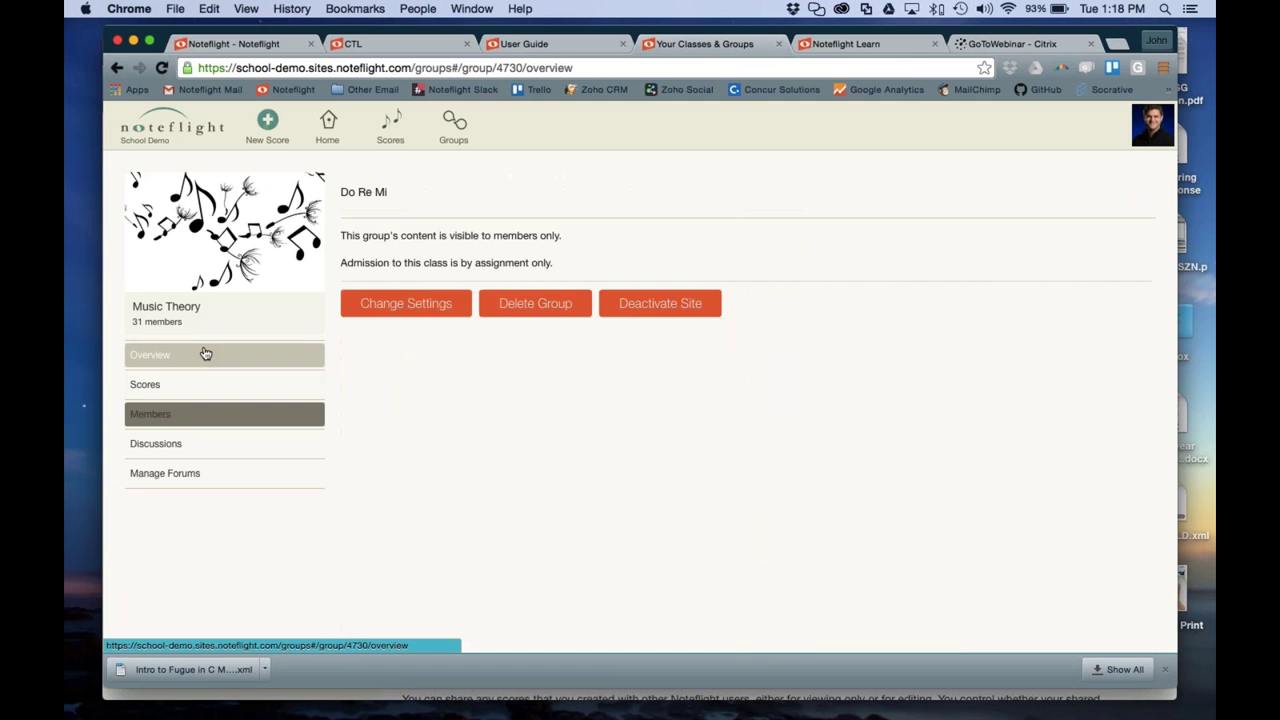
Set the Music Theory group's Admission to Open and save the settings
{"action": "left_click", "coordinate": [427, 311]}
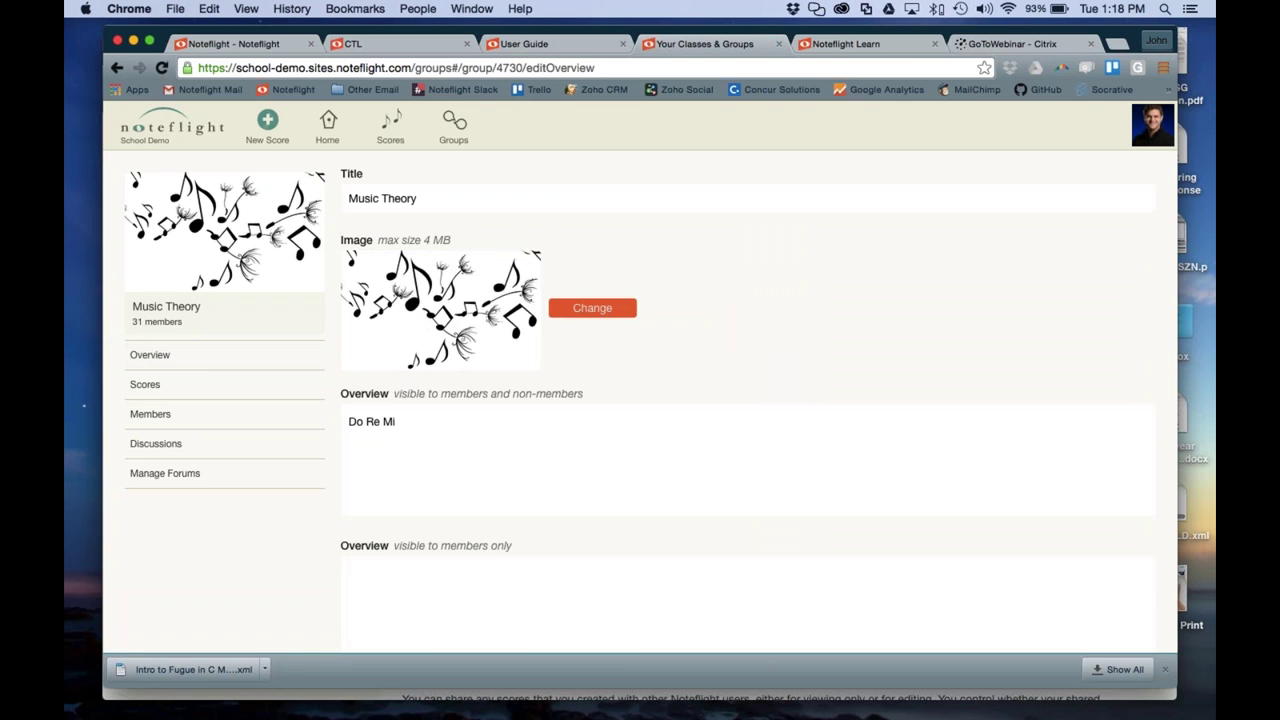
{"action": "scroll", "coordinate": [529, 506], "scroll_direction": "down", "scroll_amount": 3}
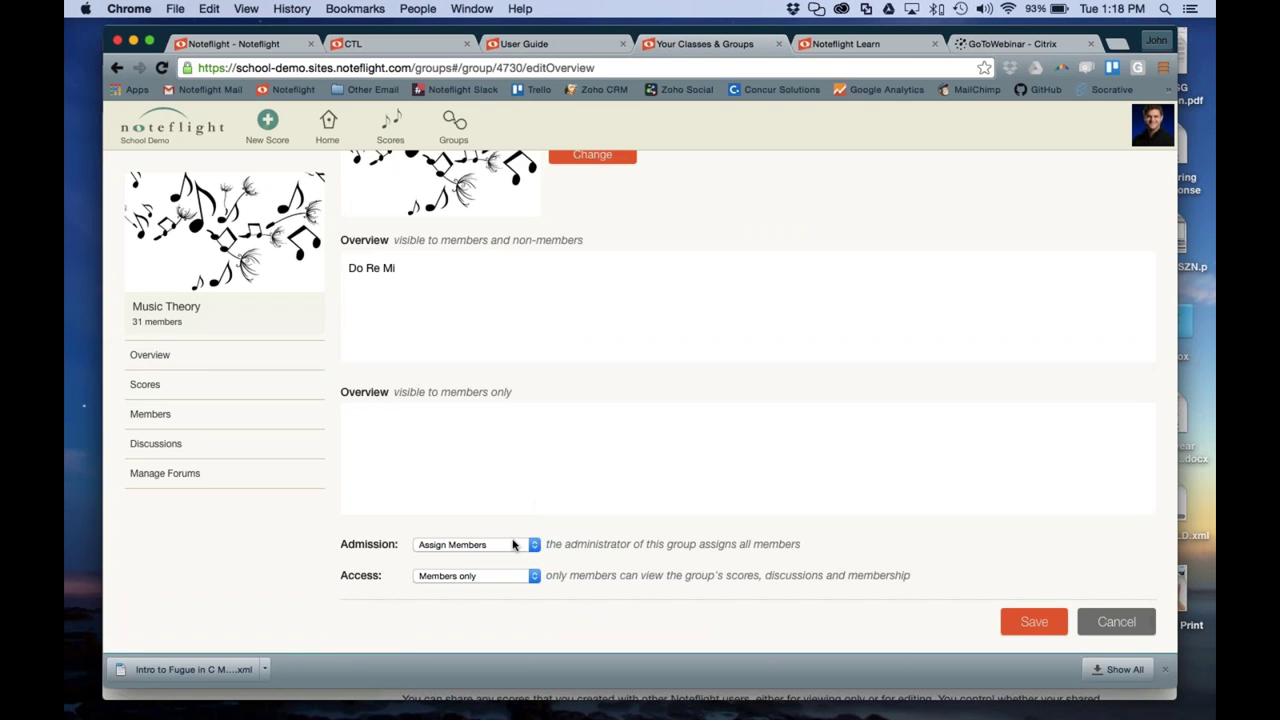
{"action": "left_click", "coordinate": [513, 543]}
{"action": "left_click", "coordinate": [512, 531]}
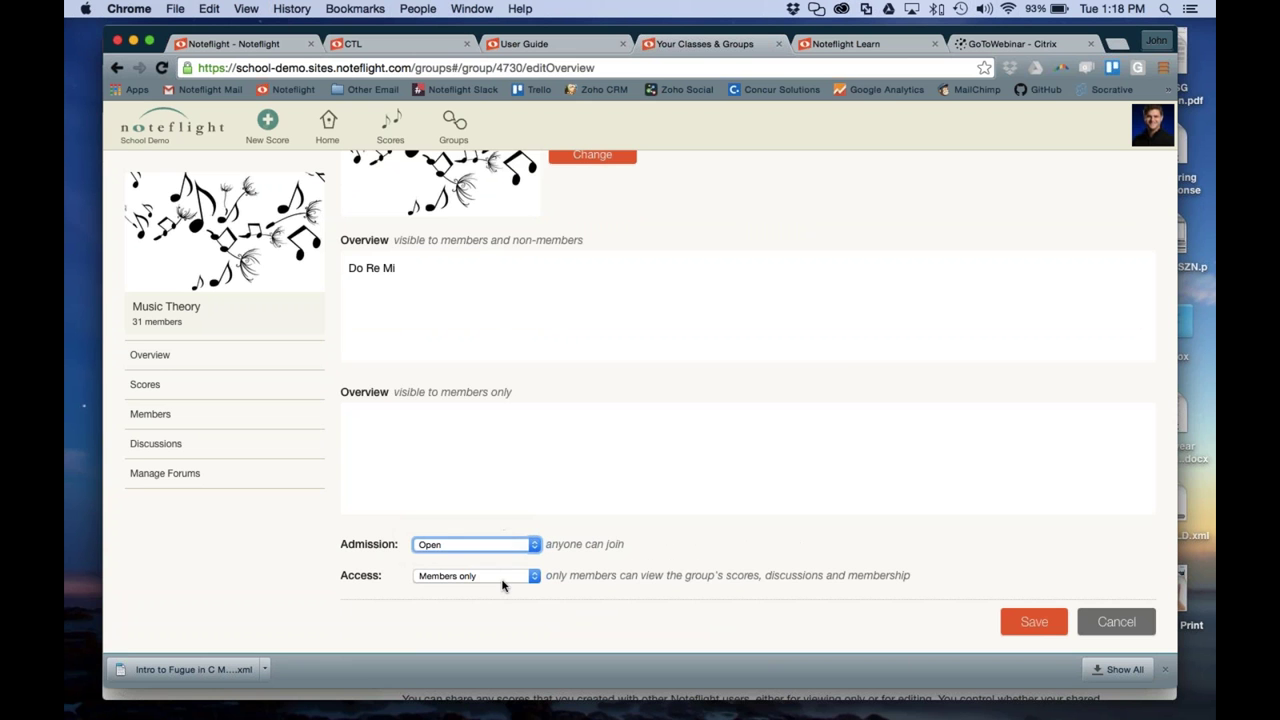
{"action": "left_click", "coordinate": [1018, 617]}
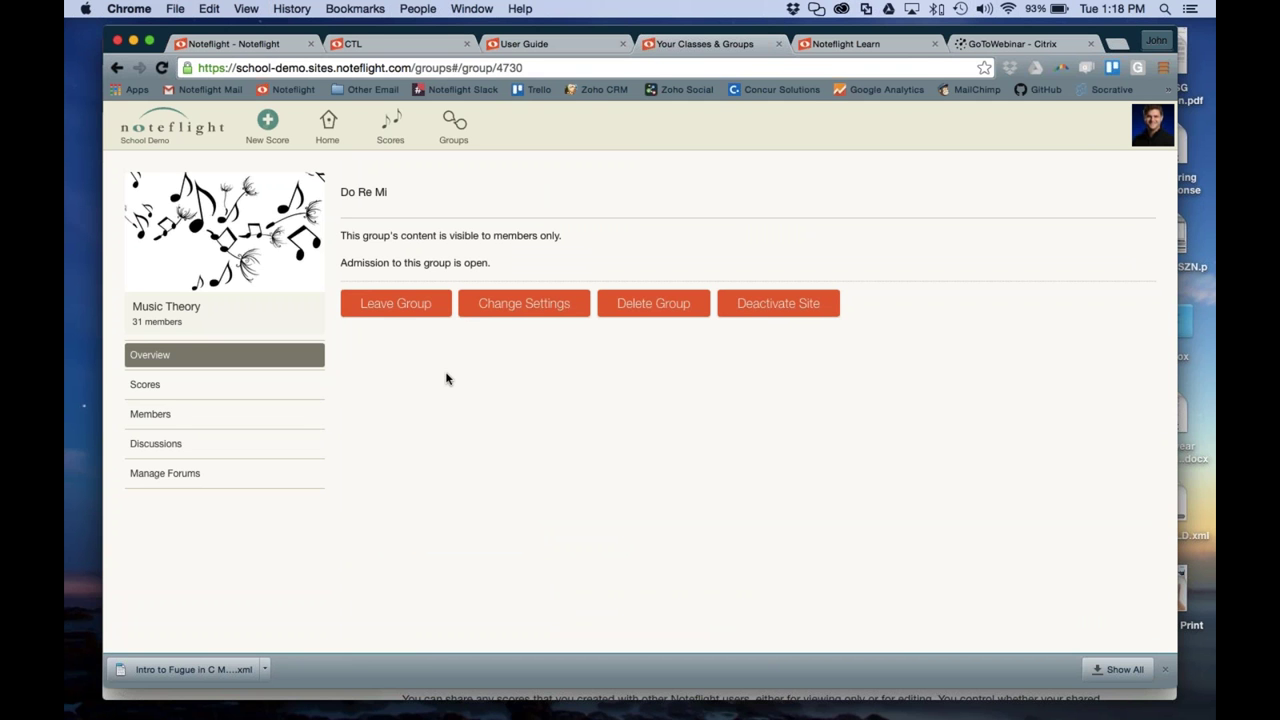
Bring the student's browser window forward and open its classes and groups list
{"action": "key", "text": "ctrl+Down"}
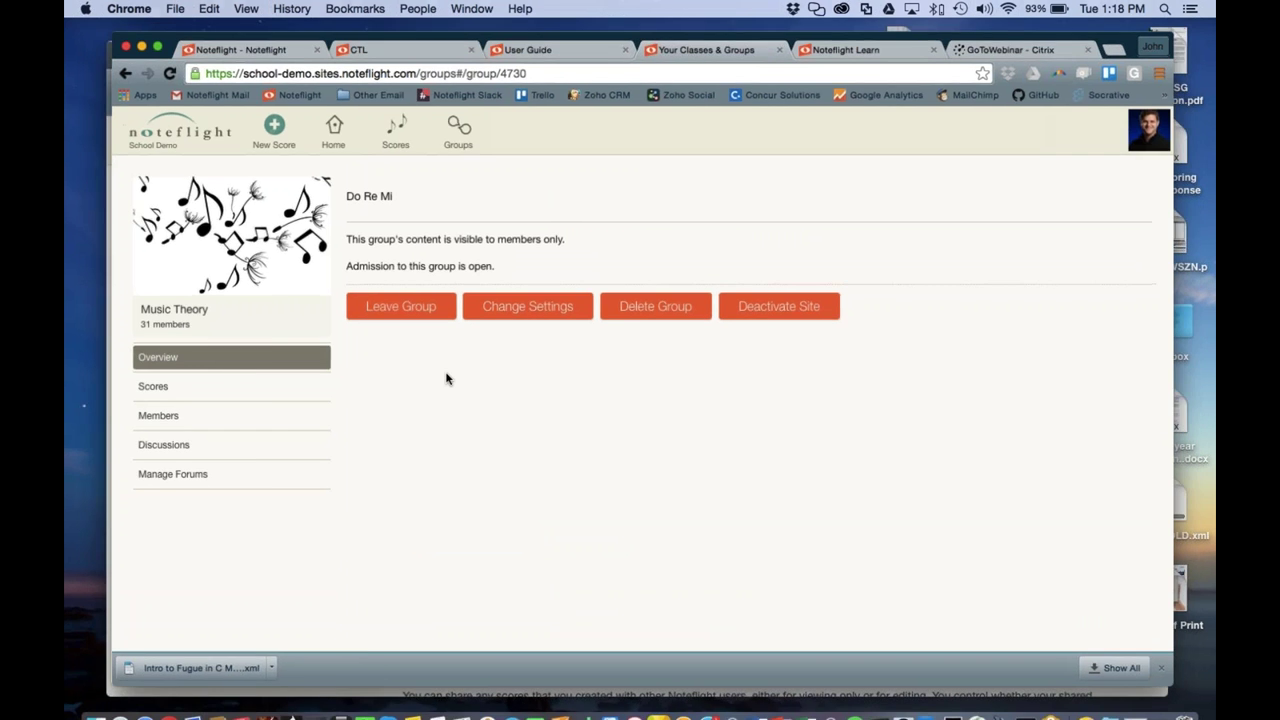
{"action": "left_click", "coordinate": [367, 385]}
{"action": "left_click", "coordinate": [452, 140]}
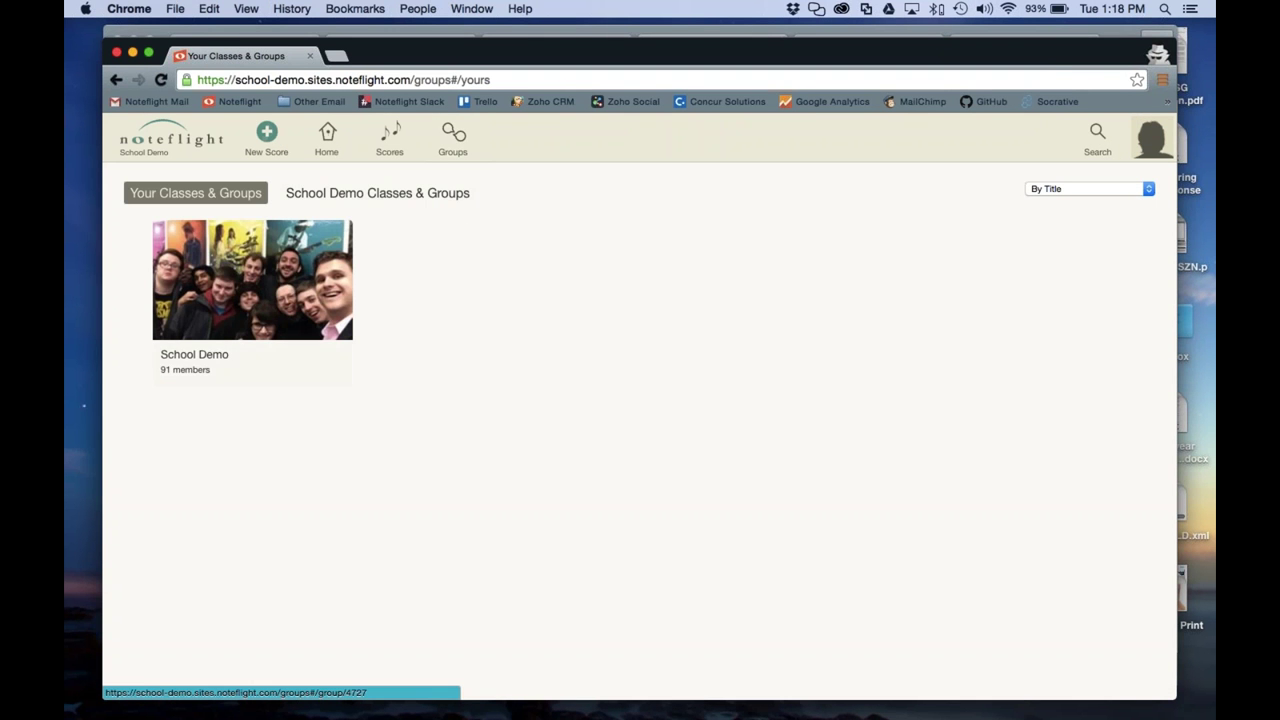
As the student, find Music Theory among the school's groups and join it
{"action": "left_click", "coordinate": [398, 195]}
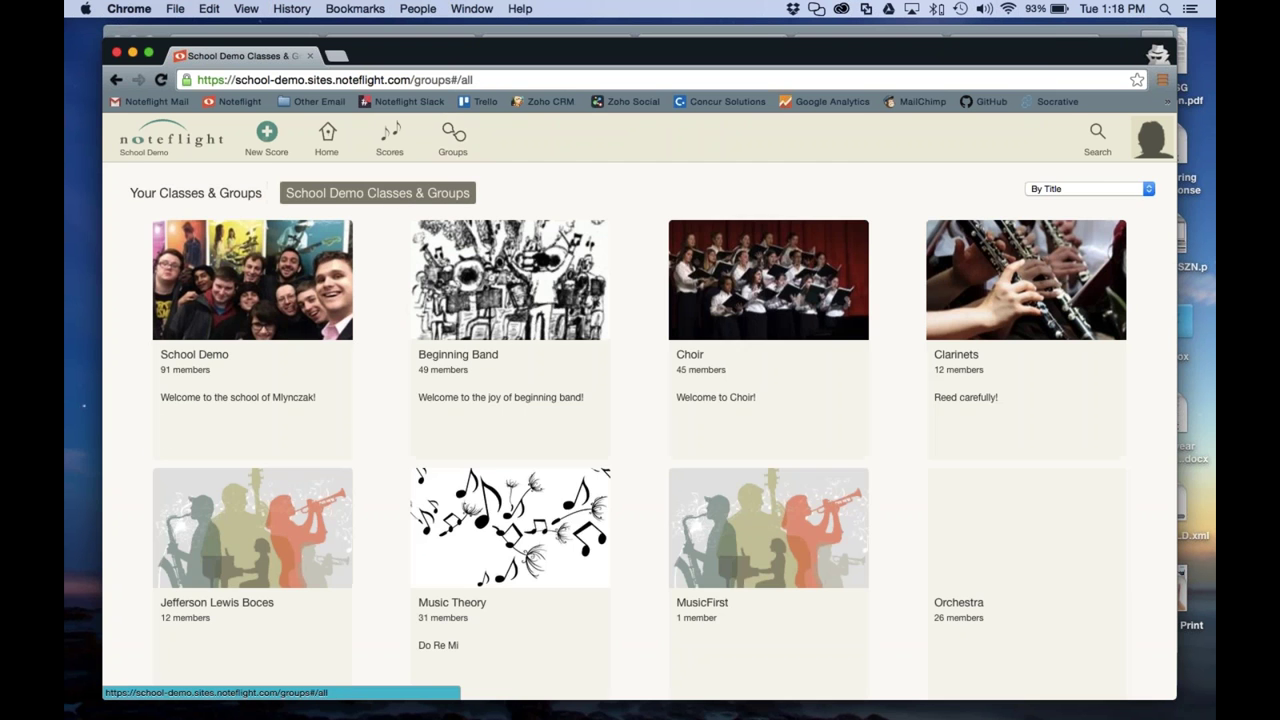
{"action": "scroll", "coordinate": [643, 431], "scroll_direction": "down", "scroll_amount": 3}
{"action": "left_click", "coordinate": [516, 363]}
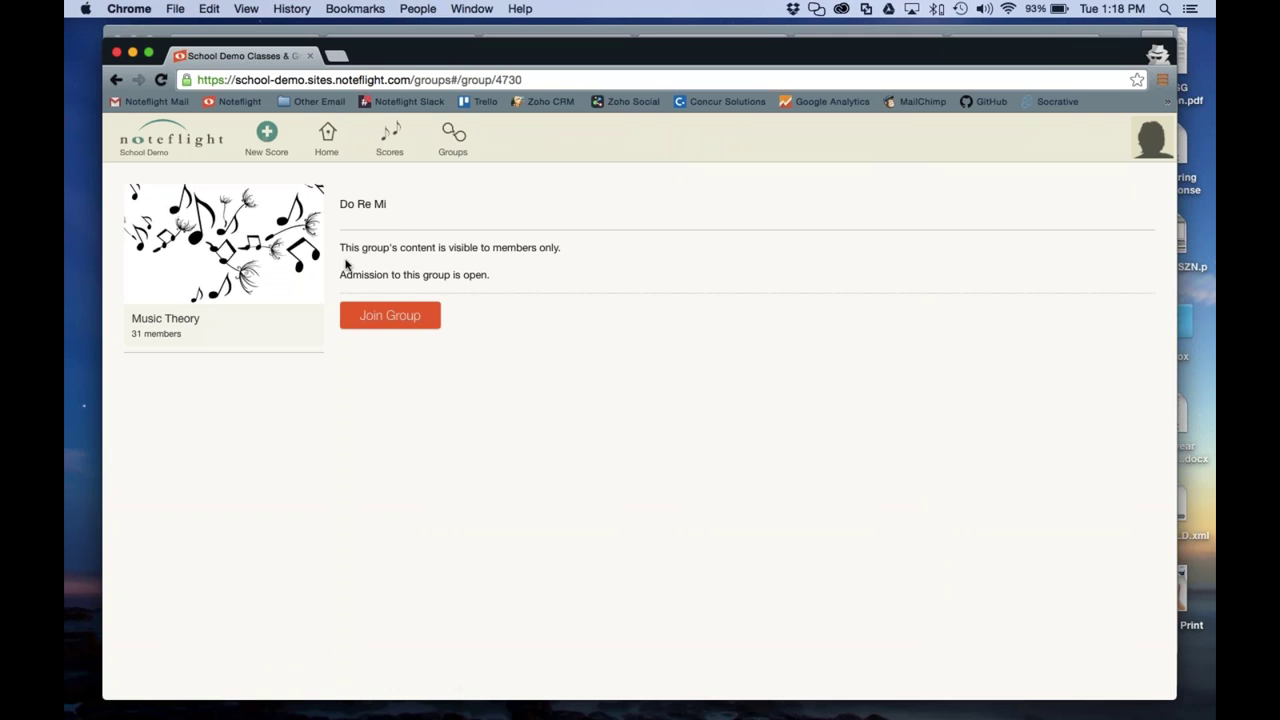
{"action": "left_click", "coordinate": [403, 326]}
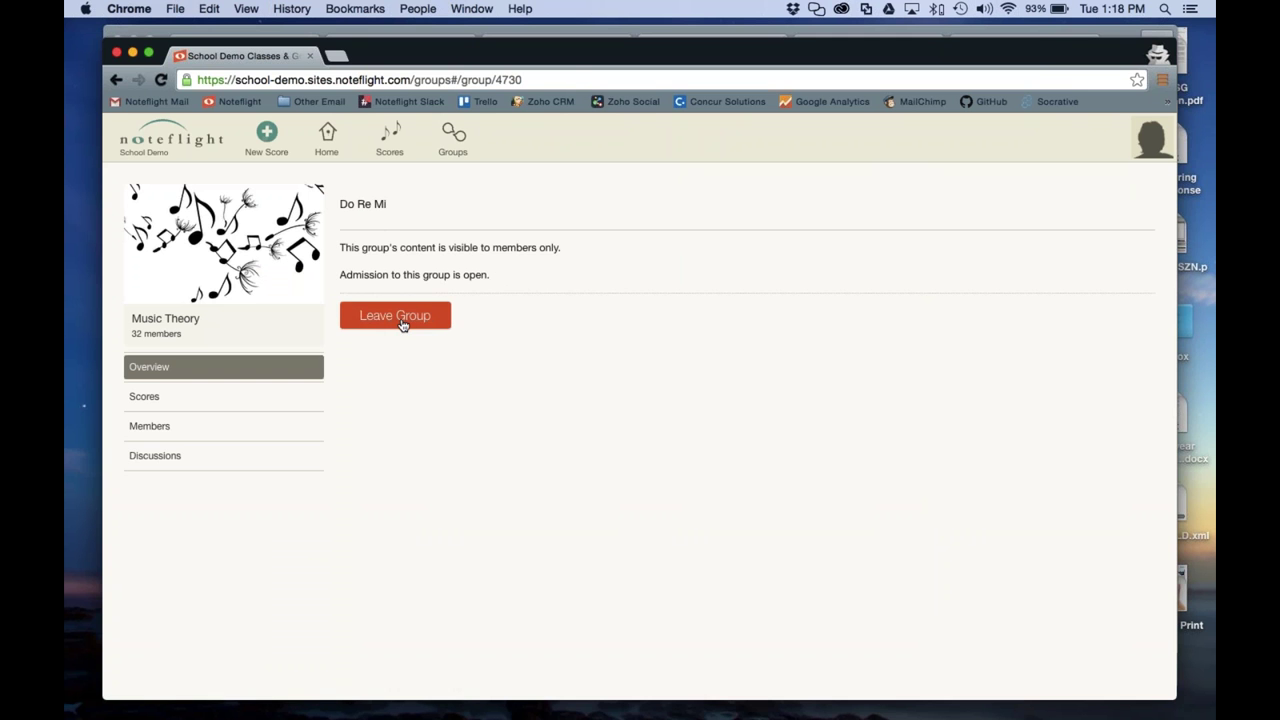
Browse Music Theory's scores, members and overview, then return to the teacher's window
{"action": "left_click", "coordinate": [272, 398]}
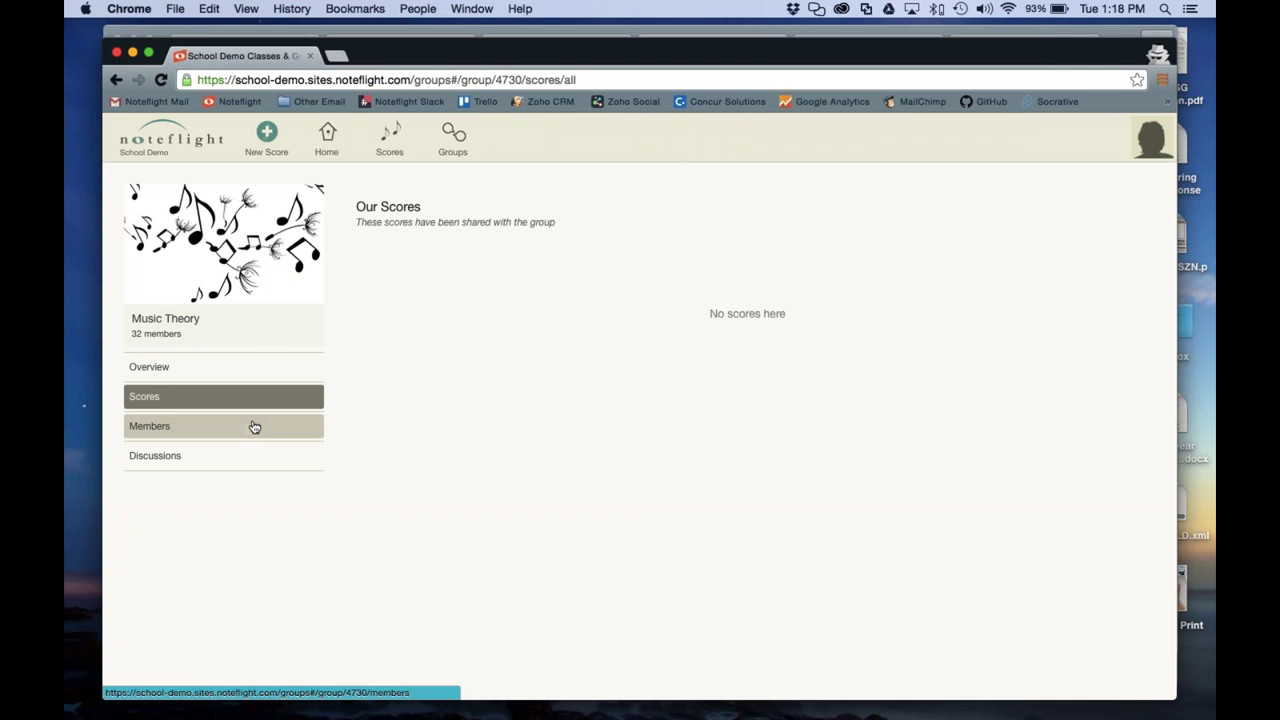
{"action": "left_click", "coordinate": [252, 426]}
{"action": "left_click", "coordinate": [229, 397]}
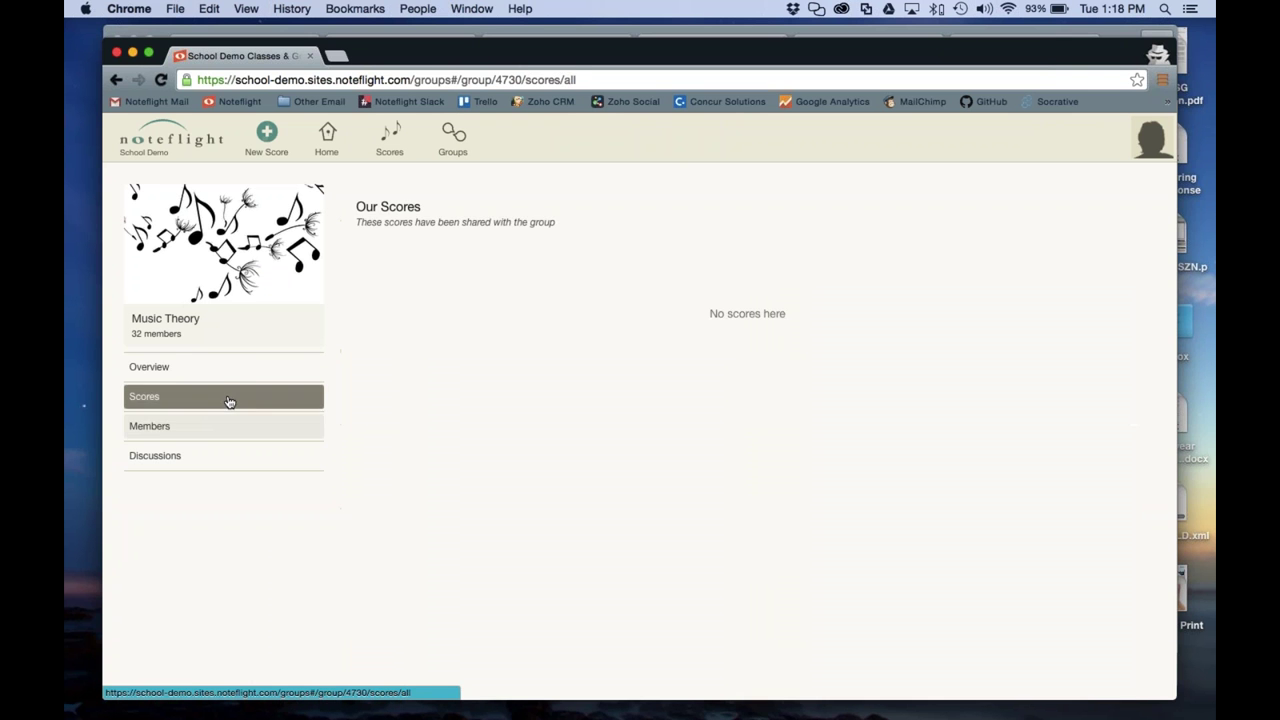
{"action": "left_click", "coordinate": [218, 368]}
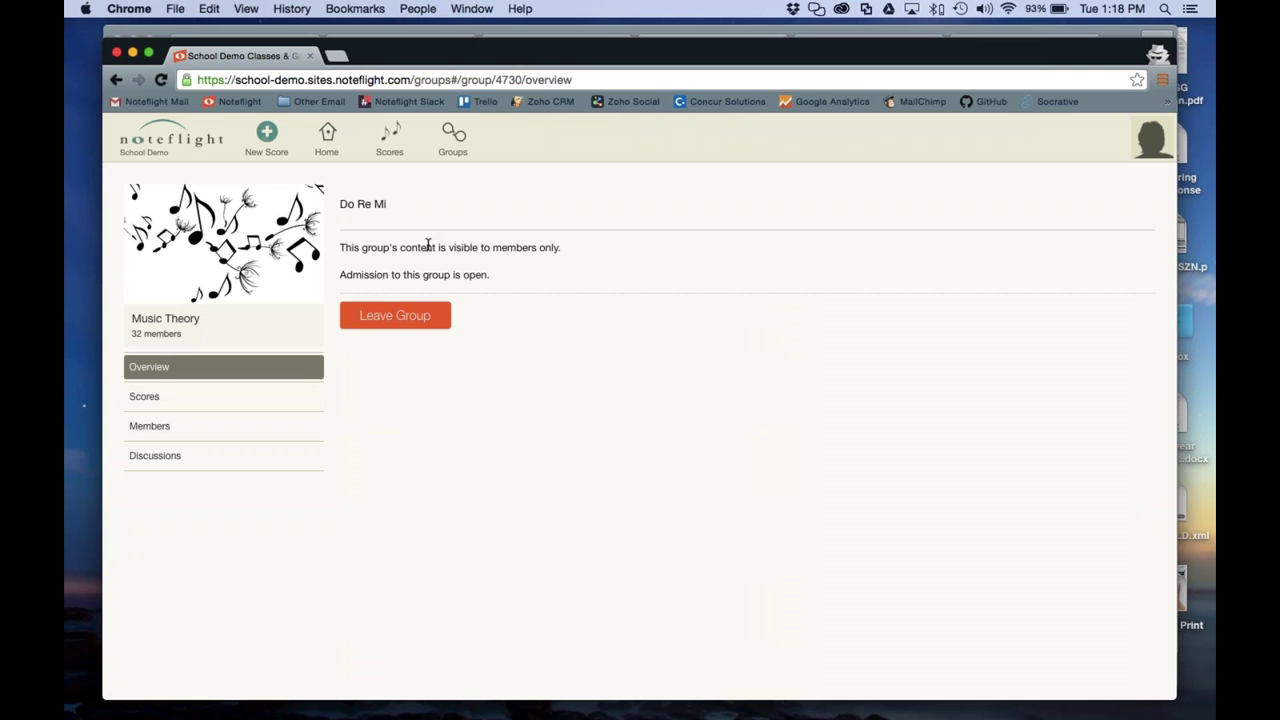
{"action": "left_click", "coordinate": [183, 33]}
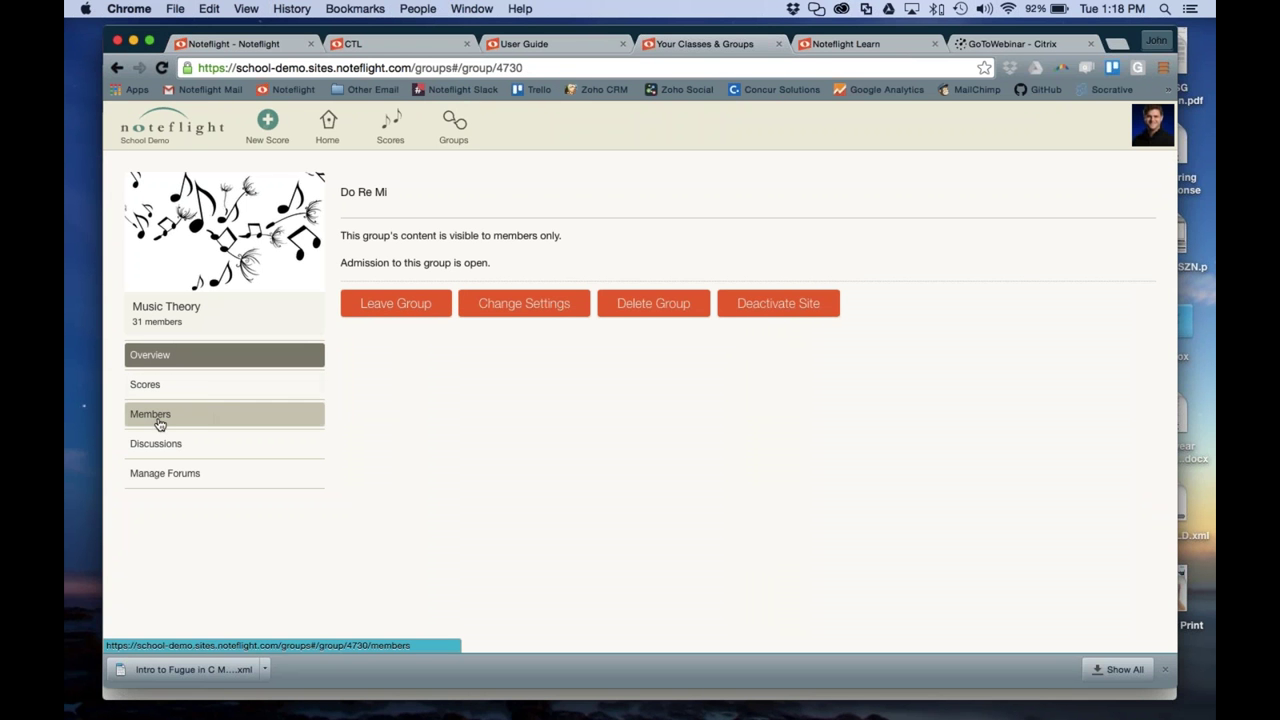
Change the Music Theory group's access so anyone can view its content, and save
{"action": "left_click", "coordinate": [510, 304]}
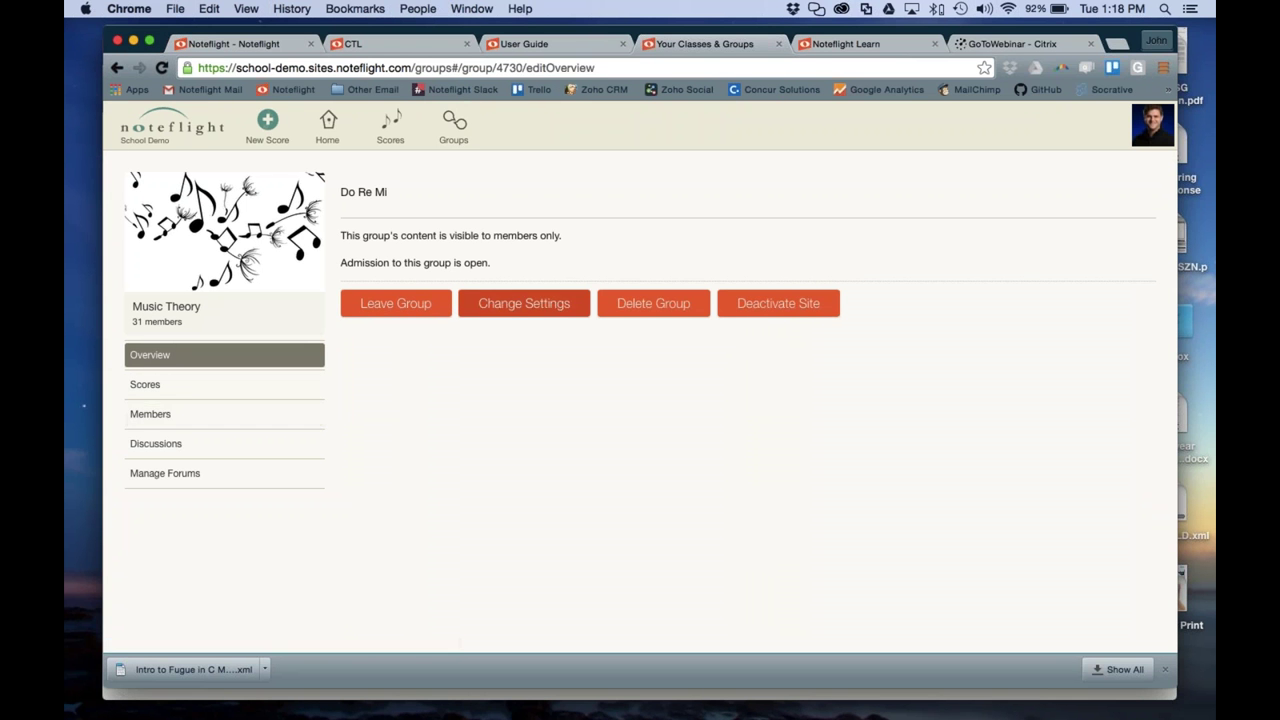
{"action": "scroll", "coordinate": [448, 447], "scroll_direction": "down", "scroll_amount": 3}
{"action": "left_click", "coordinate": [467, 575]}
{"action": "left_click", "coordinate": [466, 572]}
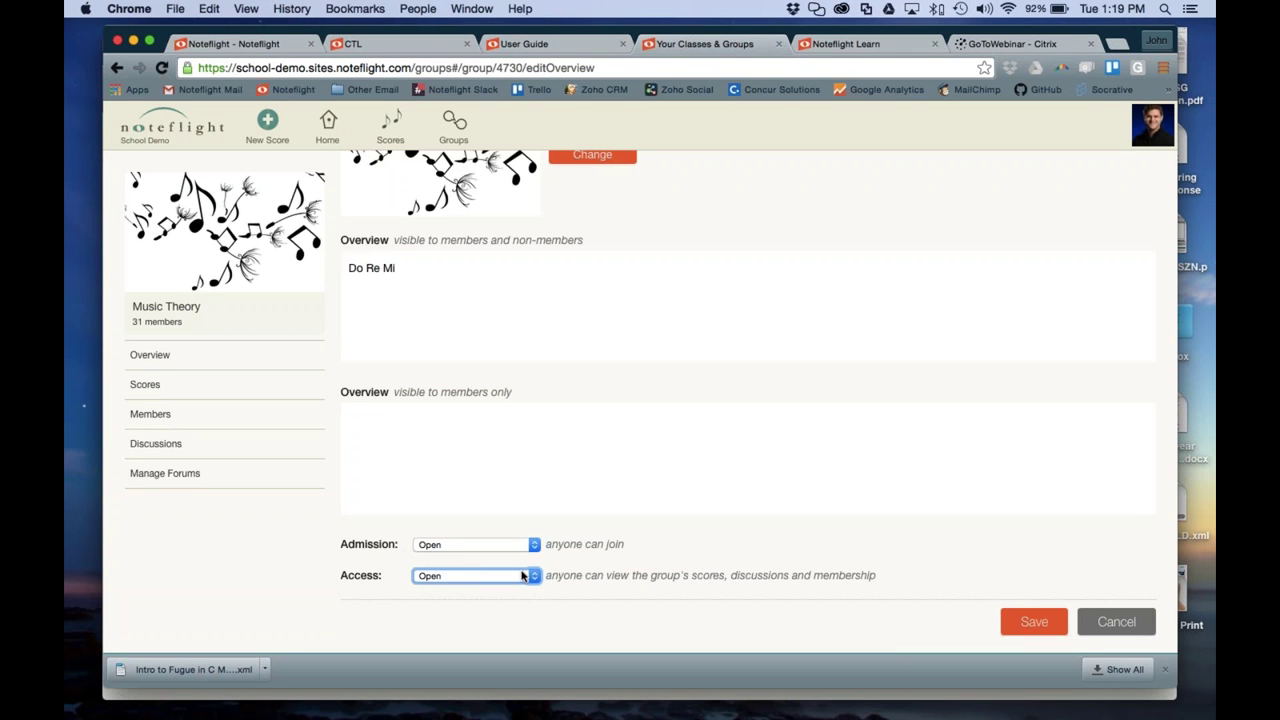
{"action": "left_click", "coordinate": [1017, 623]}
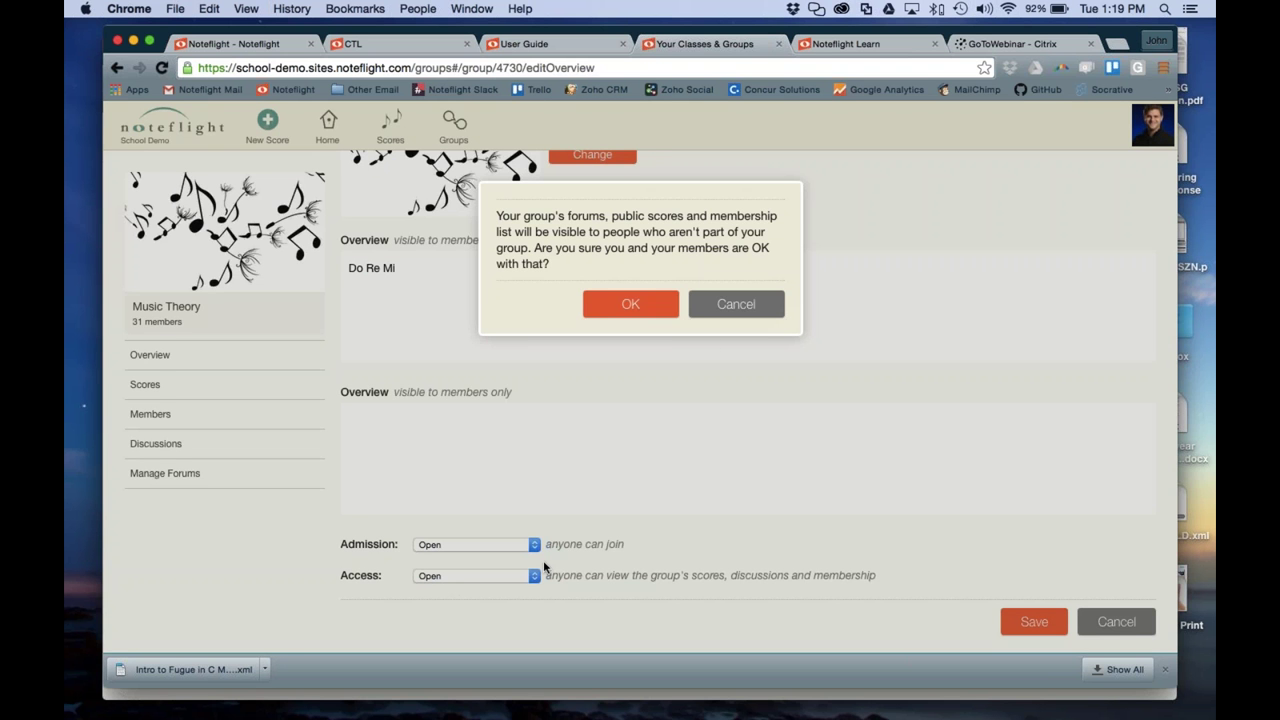
Restore assignment-only admission and members-only access for the group, and save the settings
{"action": "left_click", "coordinate": [740, 305]}
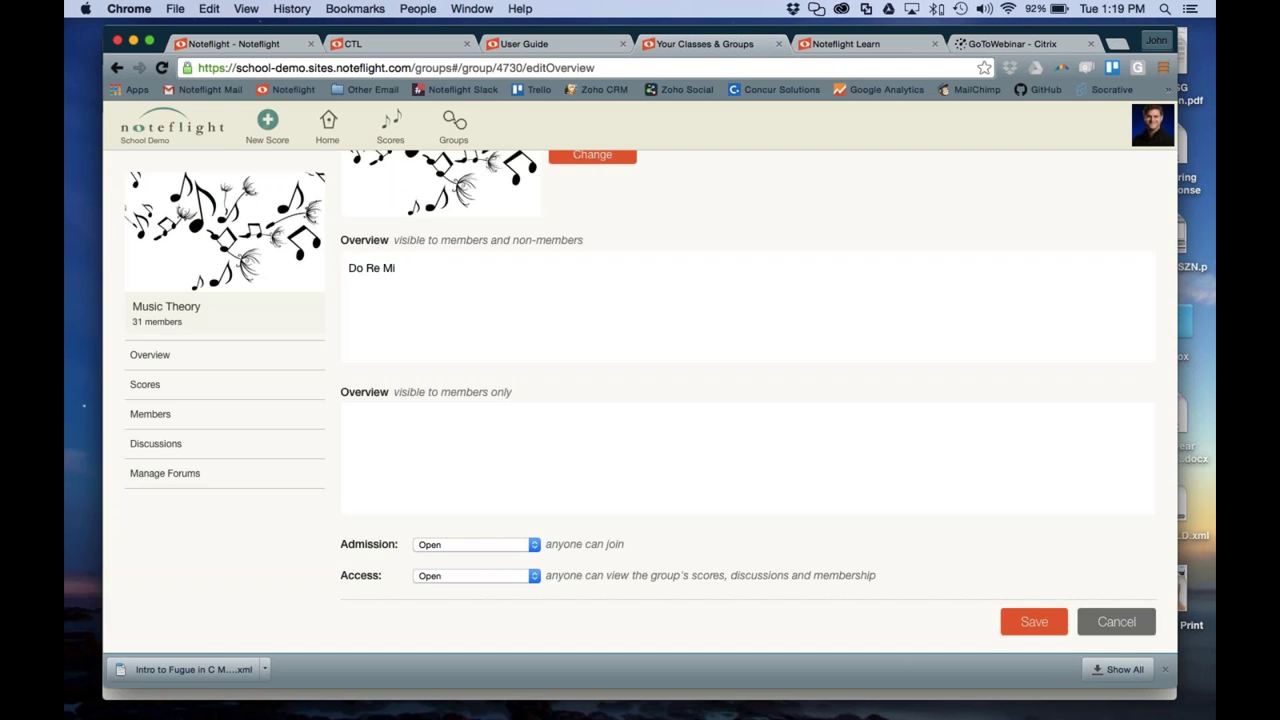
{"action": "left_click", "coordinate": [449, 546]}
{"action": "left_click", "coordinate": [450, 558]}
{"action": "left_click", "coordinate": [449, 577]}
{"action": "left_click", "coordinate": [449, 590]}
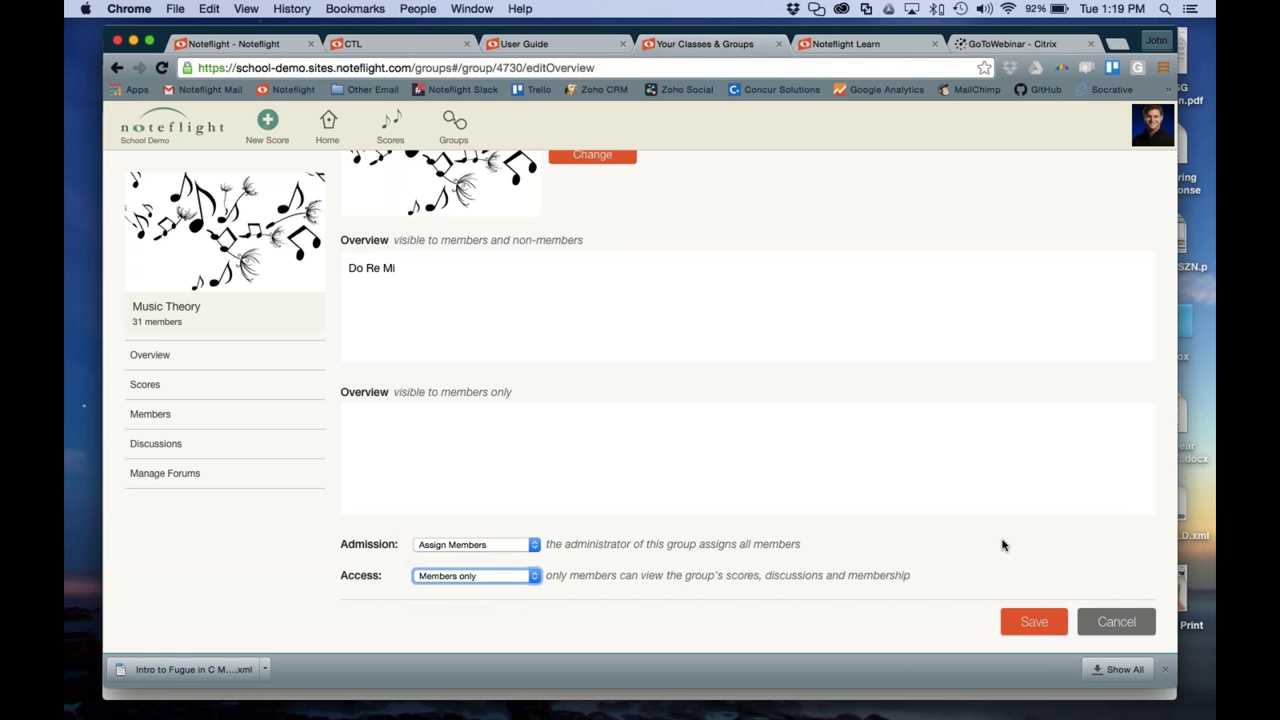
{"action": "left_click", "coordinate": [1034, 621]}
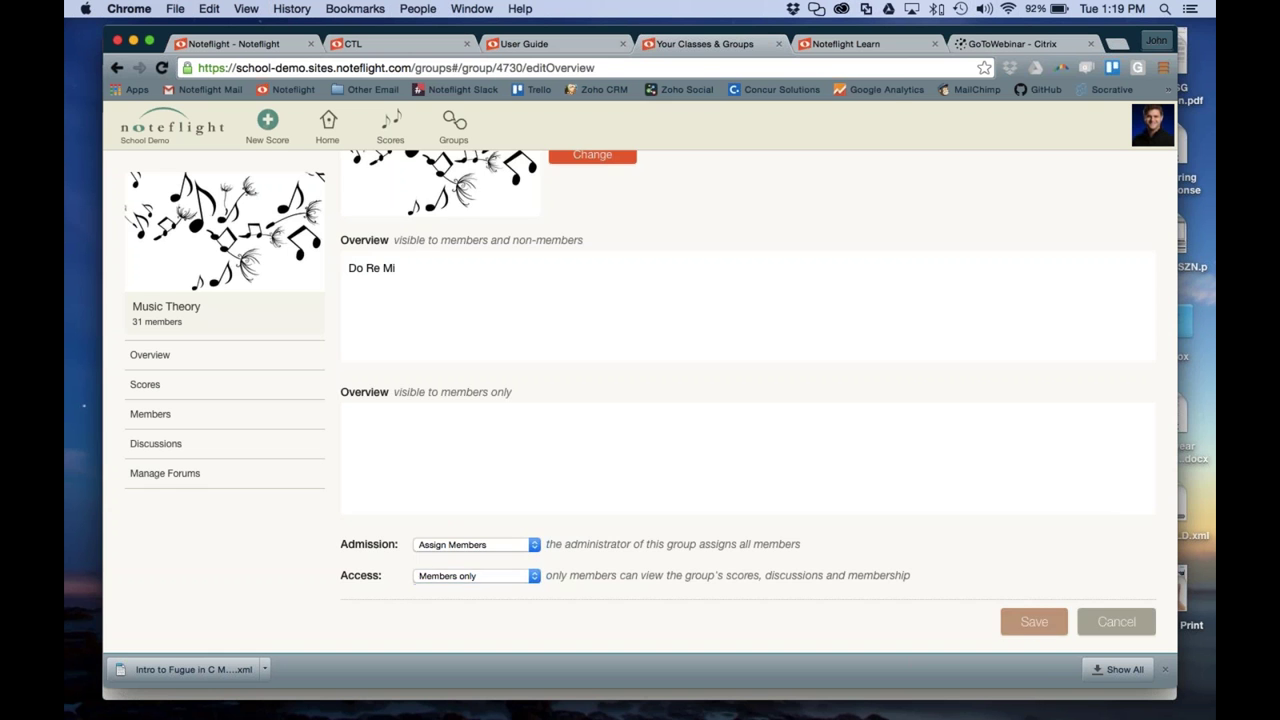
Review the Music Theory group's 32 members and the Add Students list, then start a new score
{"action": "left_click", "coordinate": [166, 414]}
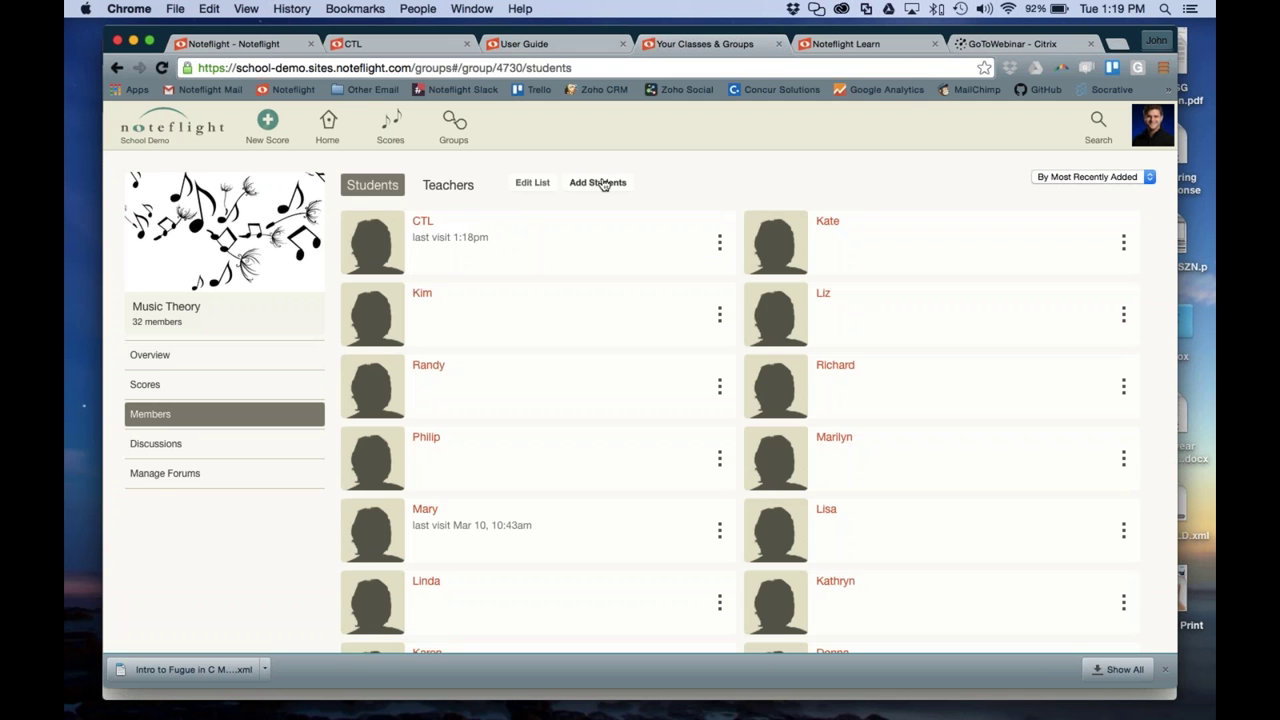
{"action": "left_click", "coordinate": [598, 182]}
{"action": "scroll", "coordinate": [512, 386], "scroll_direction": "down", "scroll_amount": 5}
{"action": "scroll", "coordinate": [512, 386], "scroll_direction": "up", "scroll_amount": 2}
{"action": "scroll", "coordinate": [512, 386], "scroll_direction": "up", "scroll_amount": 1}
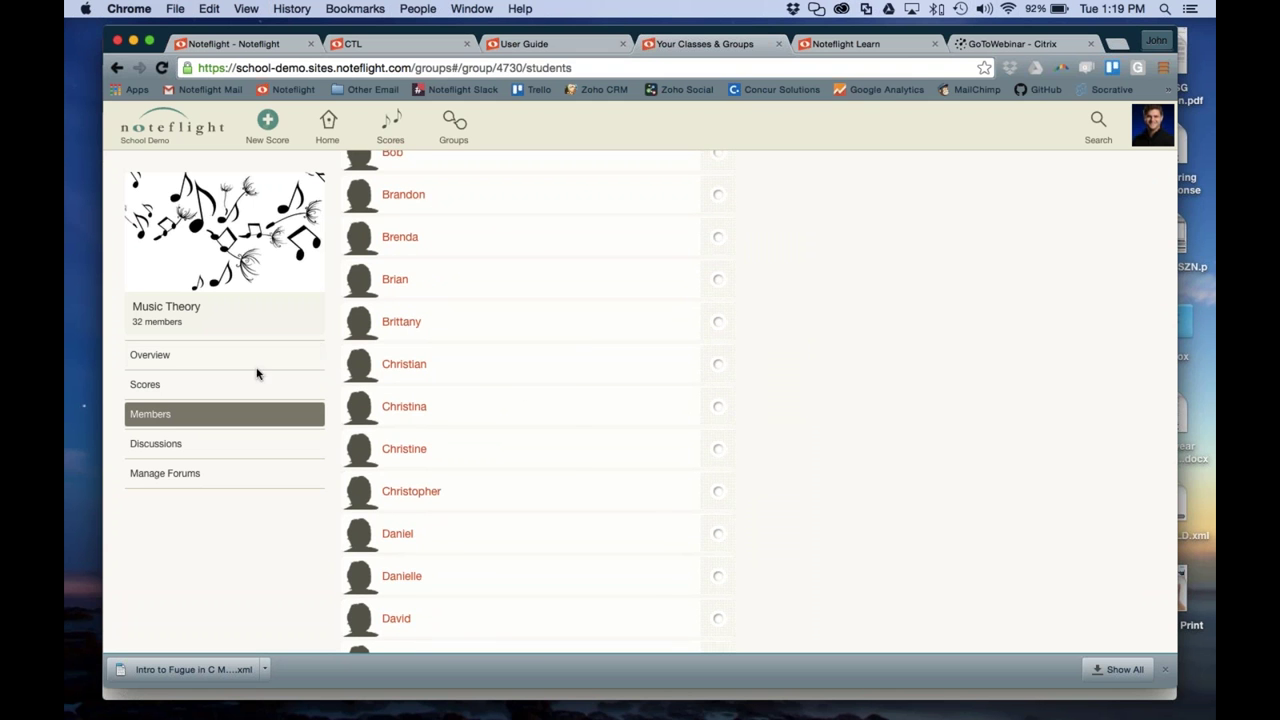
{"action": "scroll", "coordinate": [586, 349], "scroll_direction": "up", "scroll_amount": 3}
{"action": "left_click", "coordinate": [510, 185]}
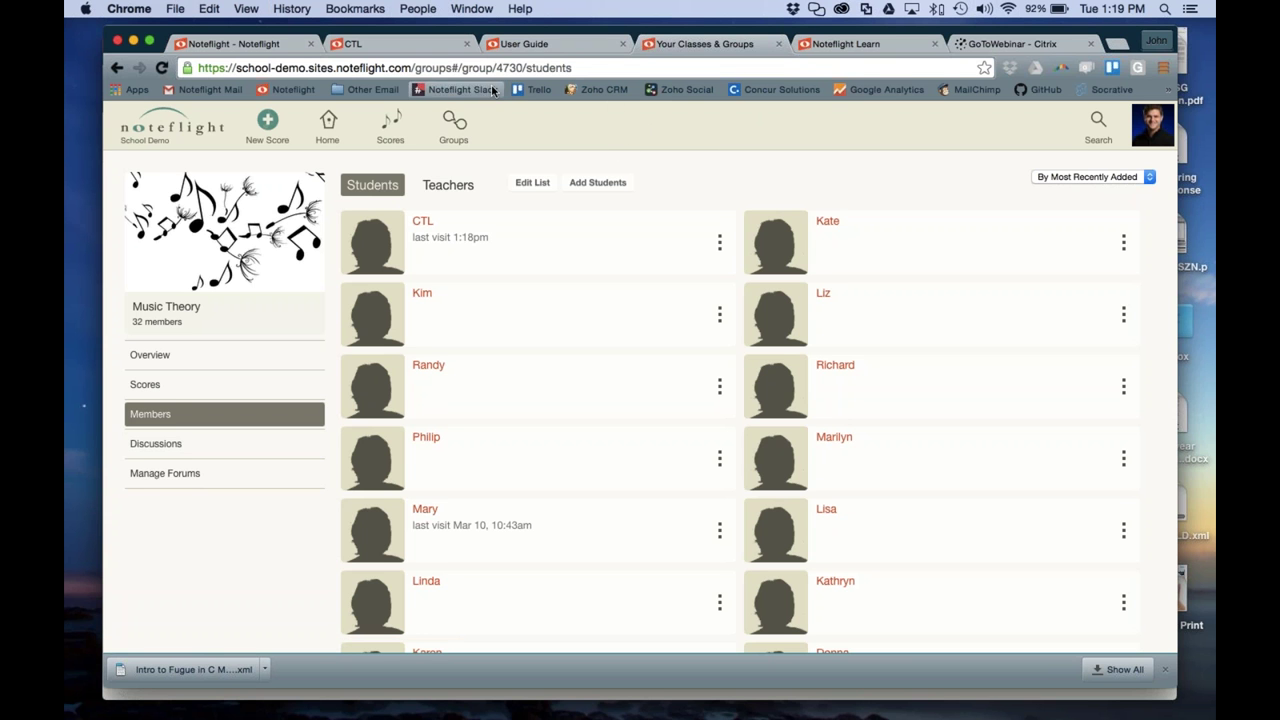
{"action": "left_click", "coordinate": [268, 134]}
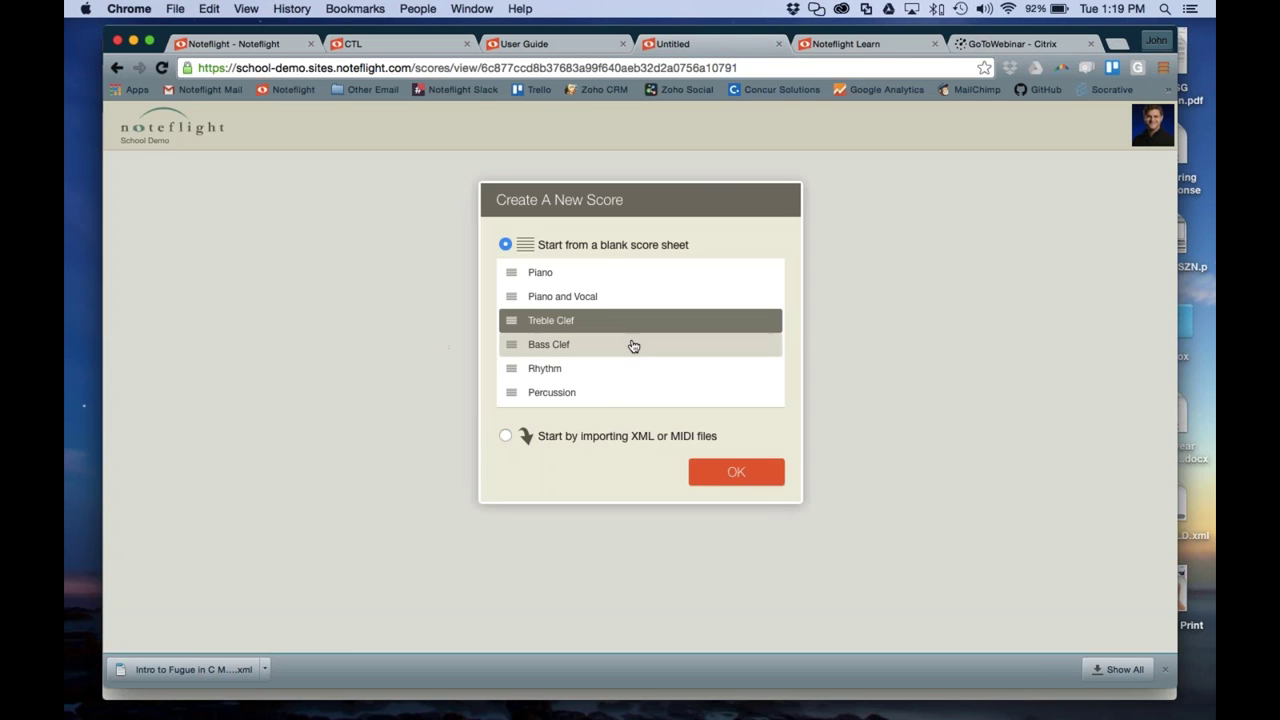
Create the new score from the Treble Clef template
{"action": "left_click", "coordinate": [732, 476]}
{"action": "scroll", "coordinate": [608, 337], "scroll_direction": "down", "scroll_amount": 10}
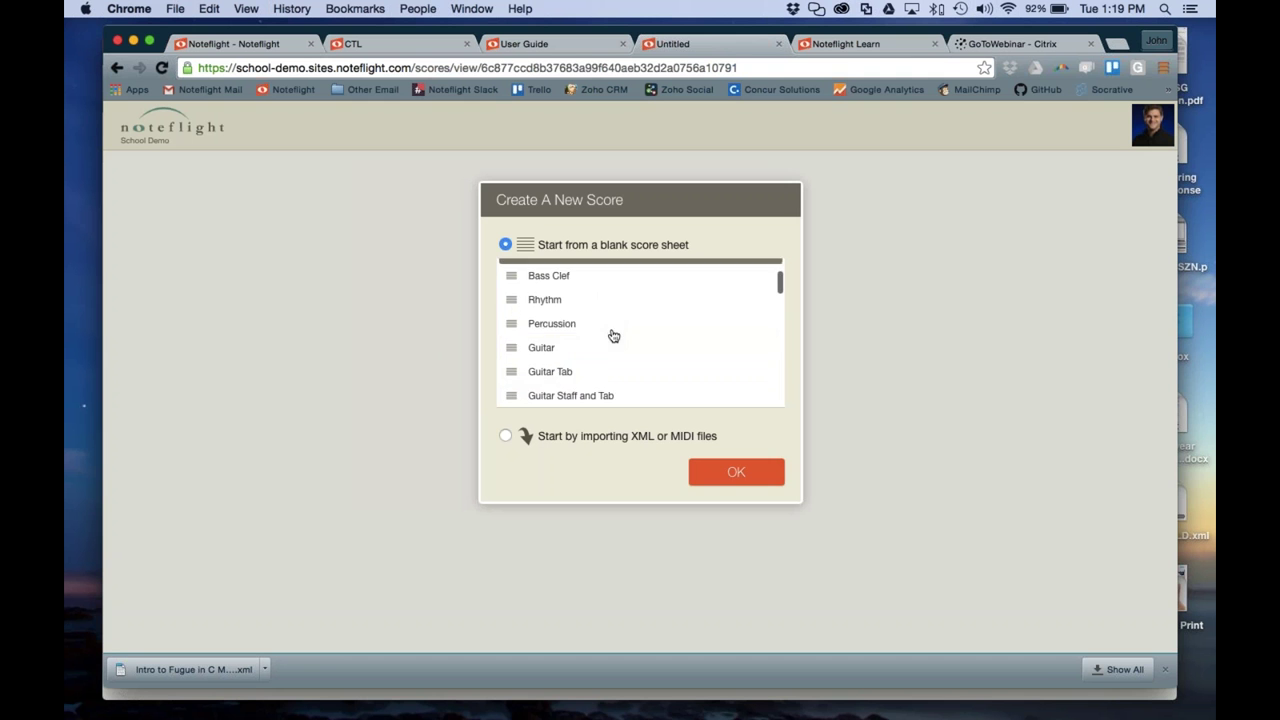
{"action": "scroll", "coordinate": [613, 335], "scroll_direction": "down", "scroll_amount": 15}
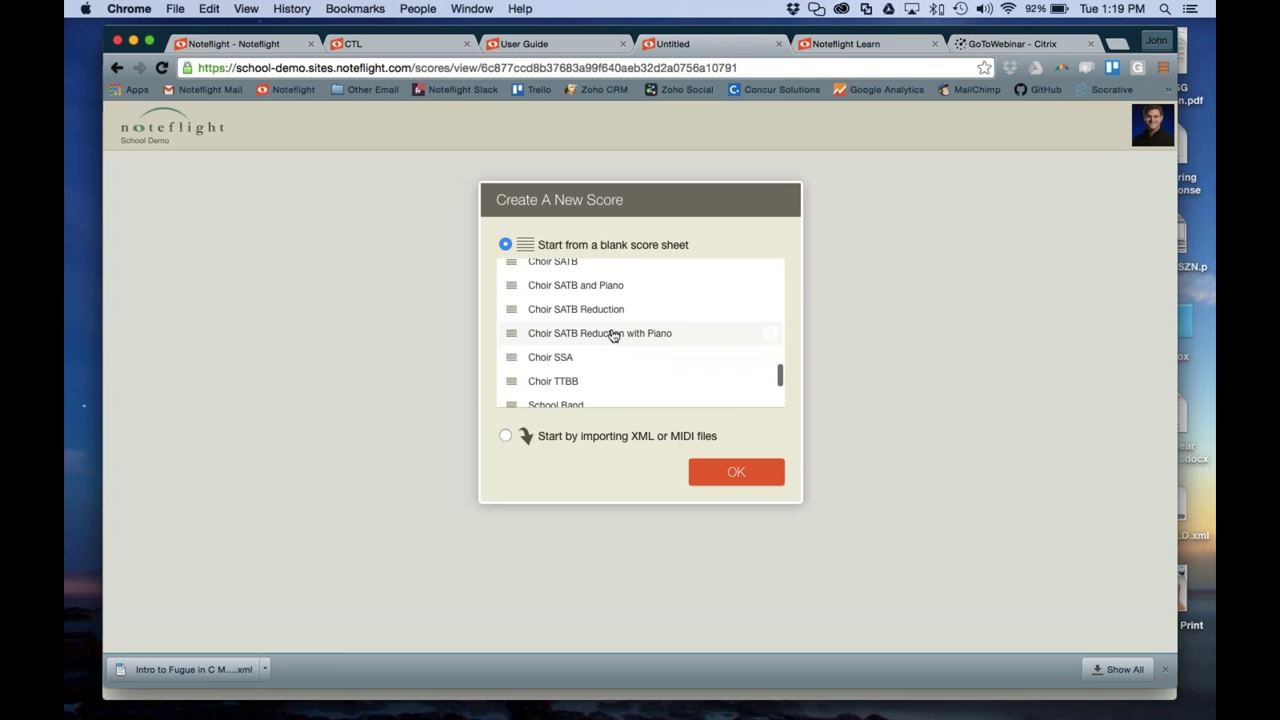
{"action": "scroll", "coordinate": [613, 335], "scroll_direction": "up", "scroll_amount": 20}
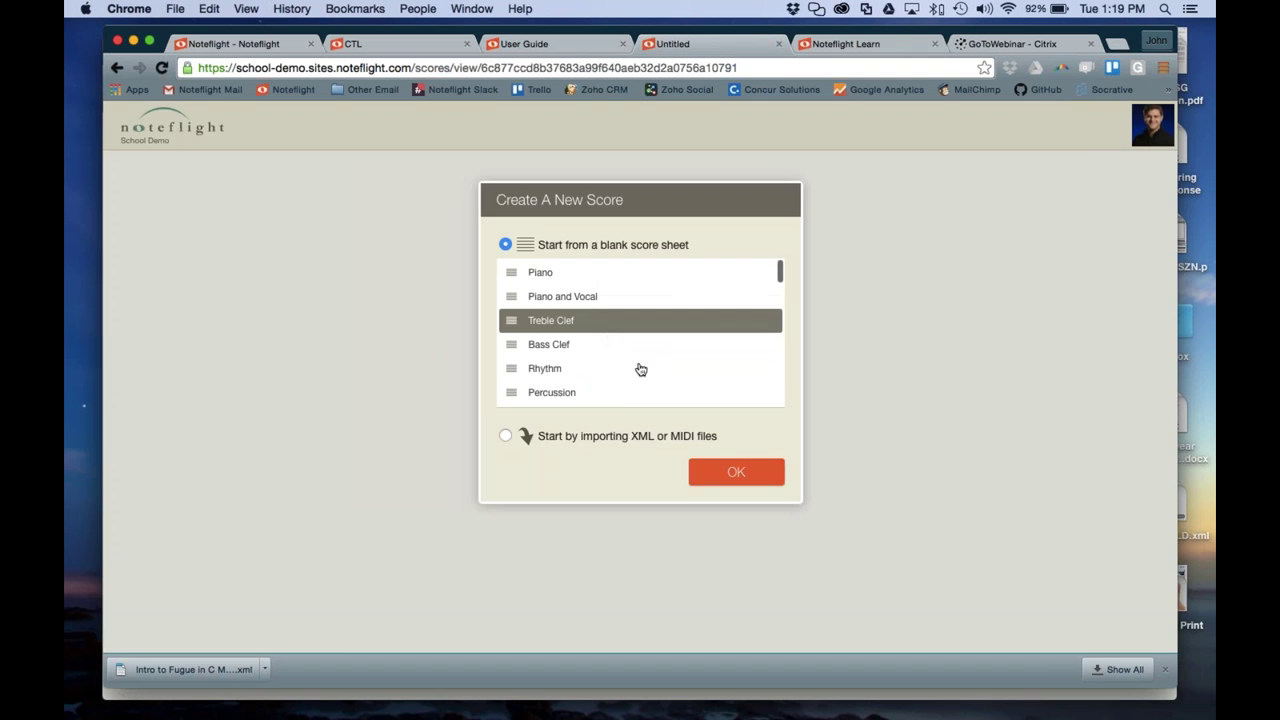
{"action": "left_click", "coordinate": [735, 471]}
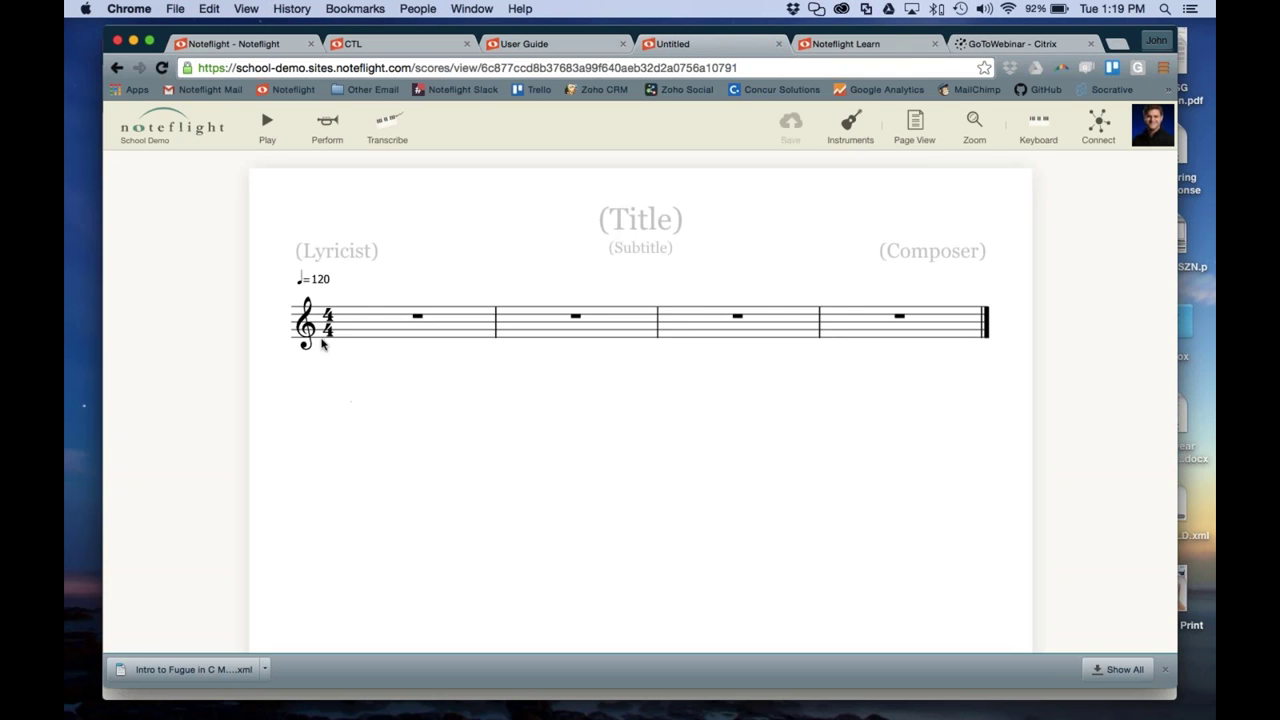
Enter a rising C major scale in quarter notes, C D E F G A B C
{"action": "key", "text": "c"}
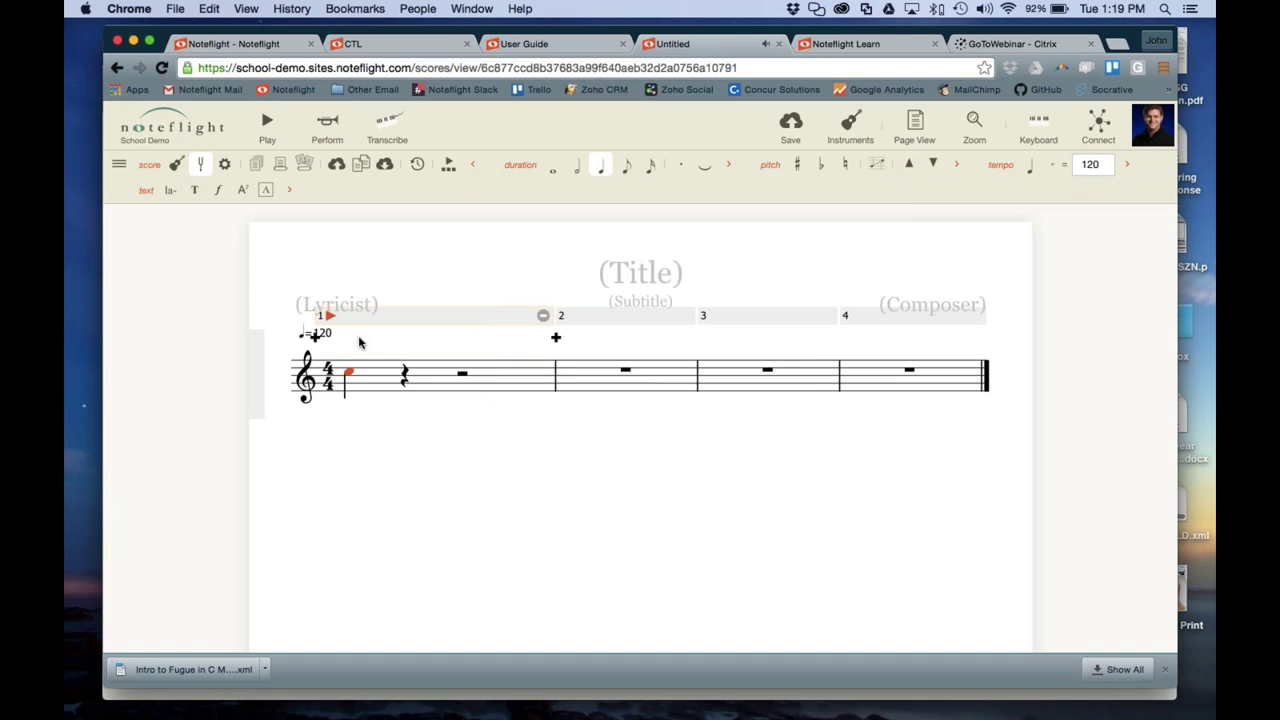
{"action": "key", "text": "shift+Down"}
{"action": "key", "text": "d"}
{"action": "key", "text": "e"}
{"action": "key", "text": "f"}
{"action": "key", "text": "g"}
{"action": "key", "text": "a"}
{"action": "key", "text": "b"}
{"action": "key", "text": "c"}
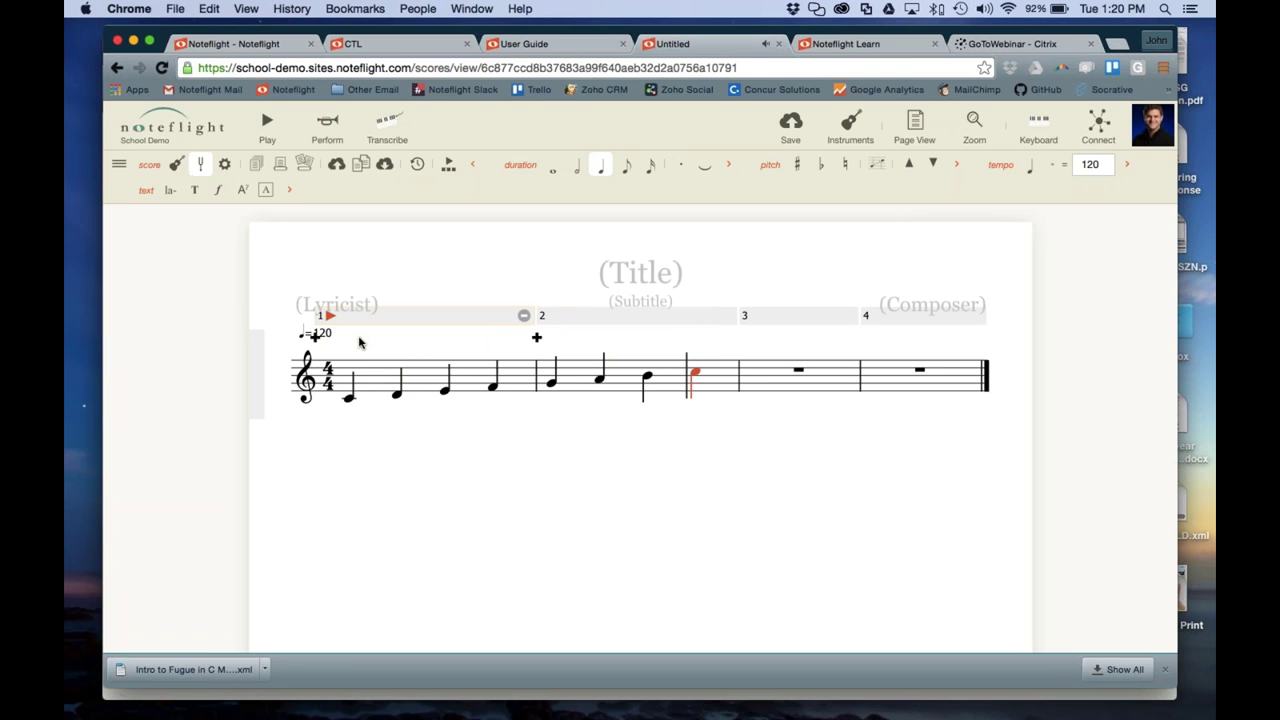
{"action": "key", "text": "Escape"}
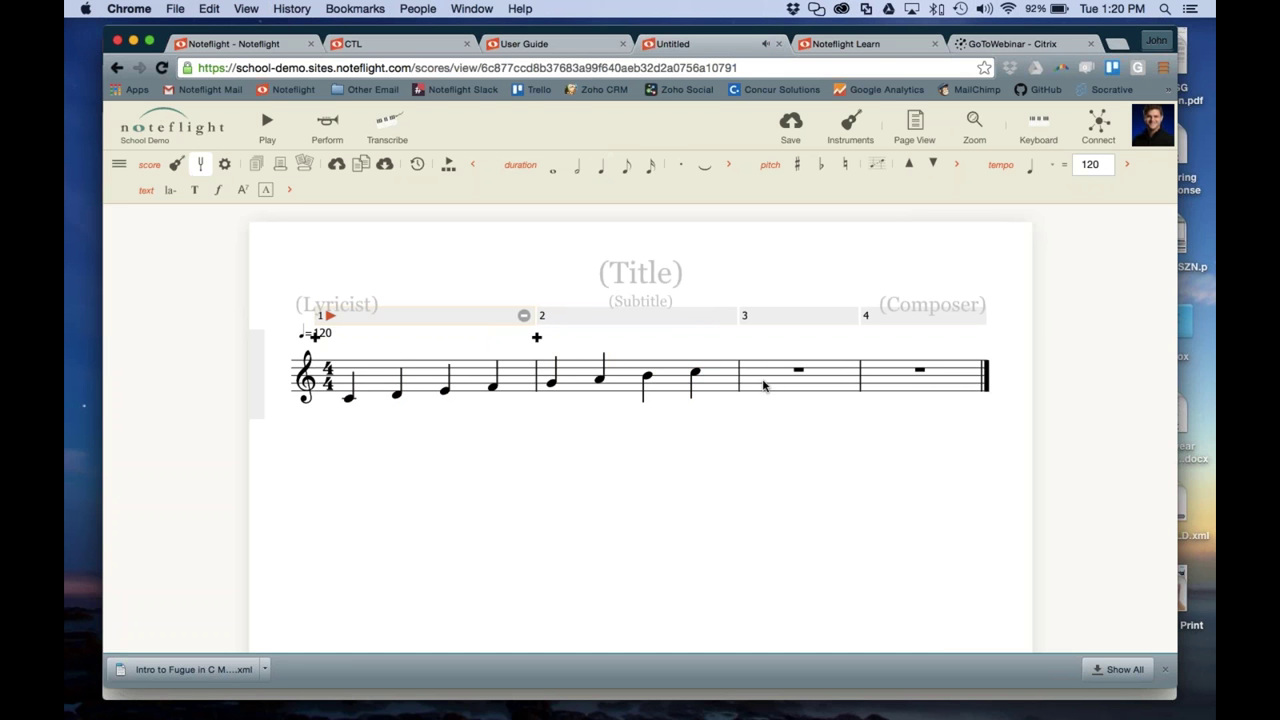
Title the score 'The Scale'
{"action": "left_click", "coordinate": [652, 276]}
{"action": "type", "text": "The S"}
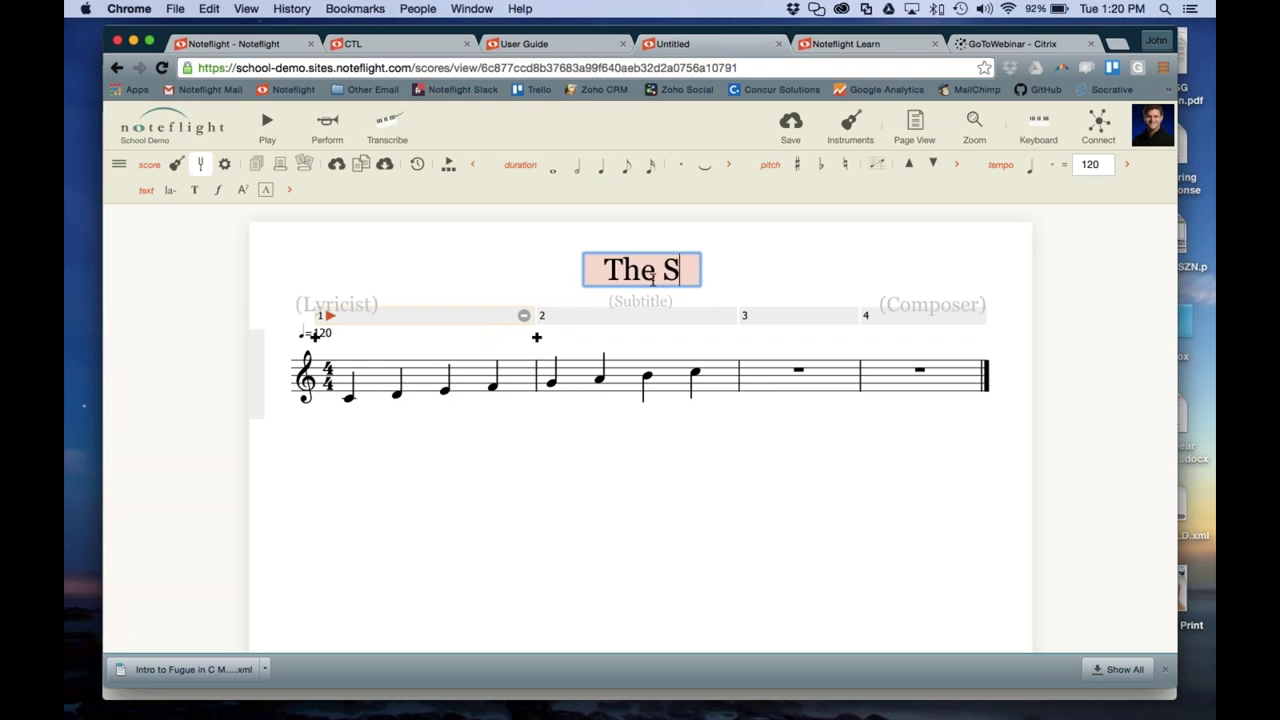
{"action": "type", "text": "cale"}
{"action": "left_click", "coordinate": [811, 278]}
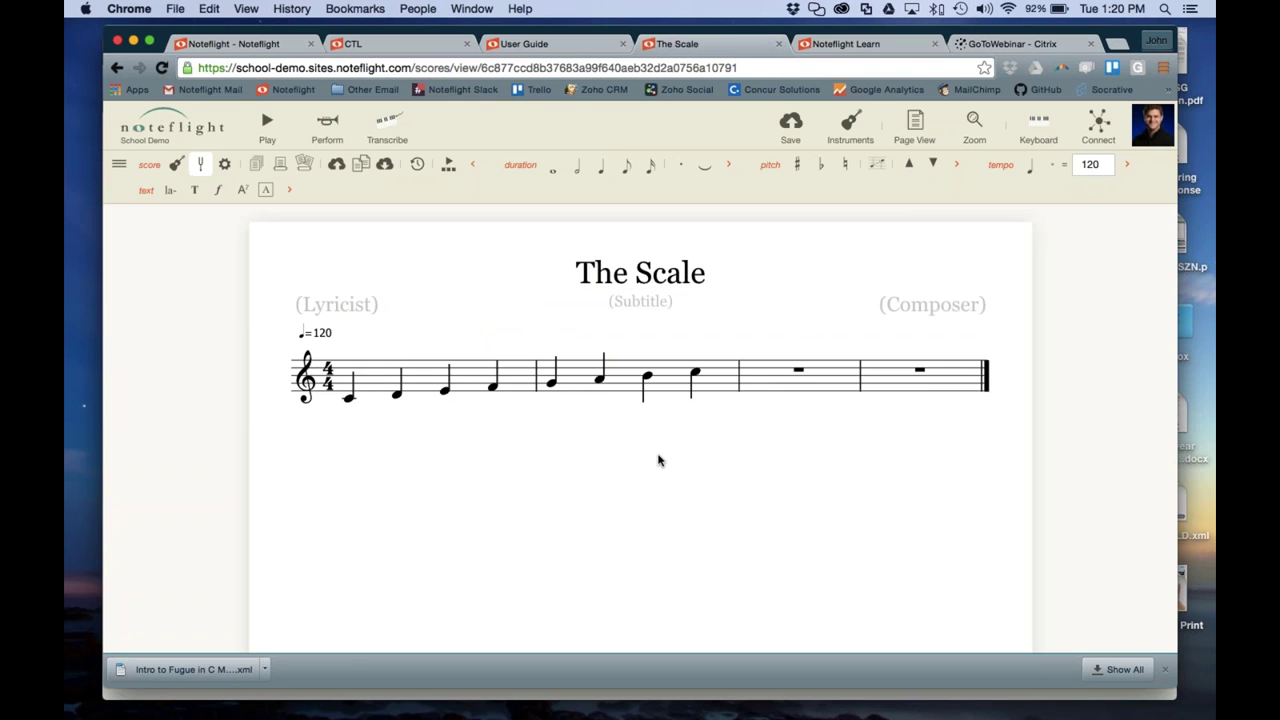
Continue from measure 3 with the falling scale B A G F E D C
{"action": "left_click", "coordinate": [755, 375]}
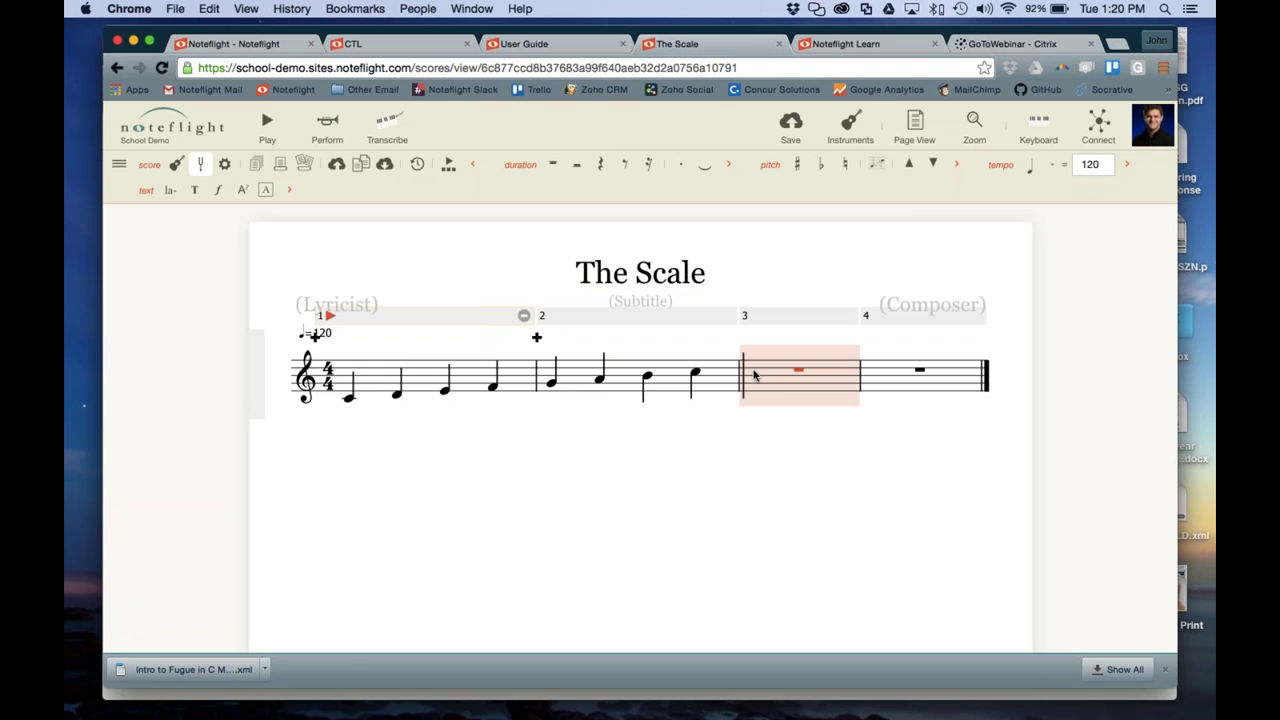
{"action": "left_click", "coordinate": [755, 375]}
{"action": "key", "text": "b"}
{"action": "key", "text": "a"}
{"action": "key", "text": "g"}
{"action": "key", "text": "f"}
{"action": "key", "text": "e"}
{"action": "key", "text": "d"}
{"action": "key", "text": "c"}
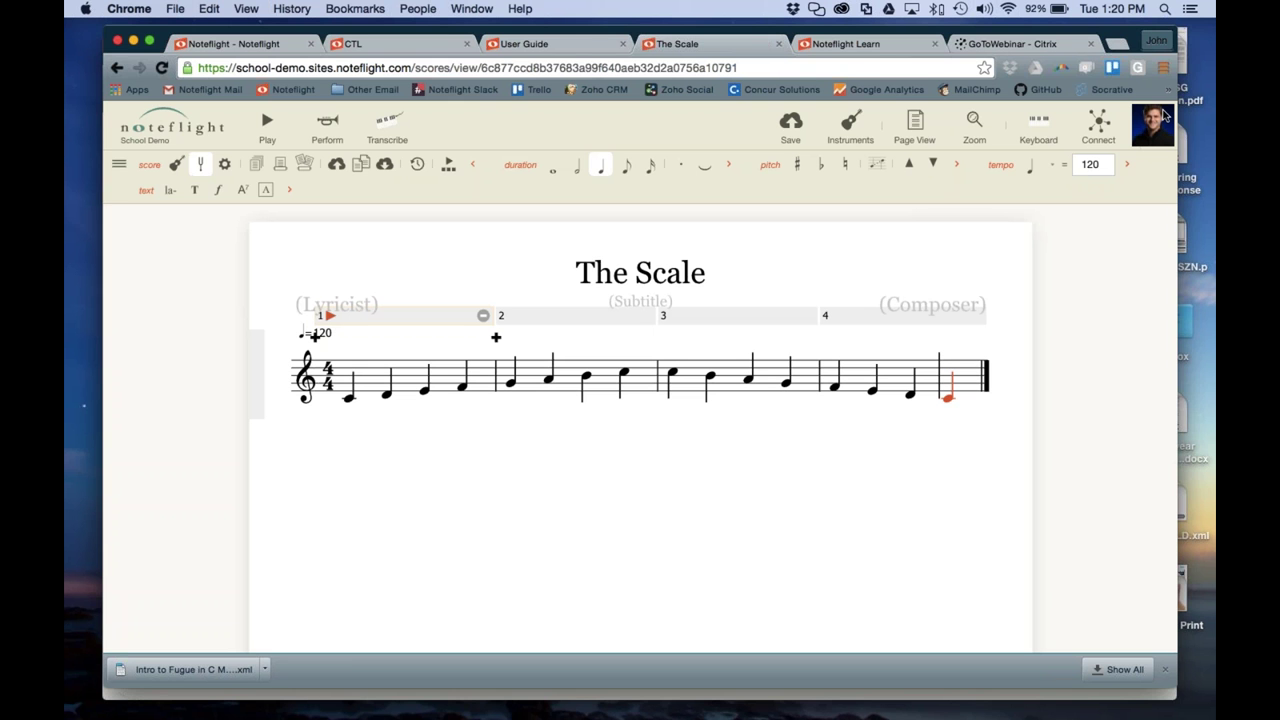
Save the score and add the Beginning Band group to its sharing list
{"action": "left_click", "coordinate": [790, 125]}
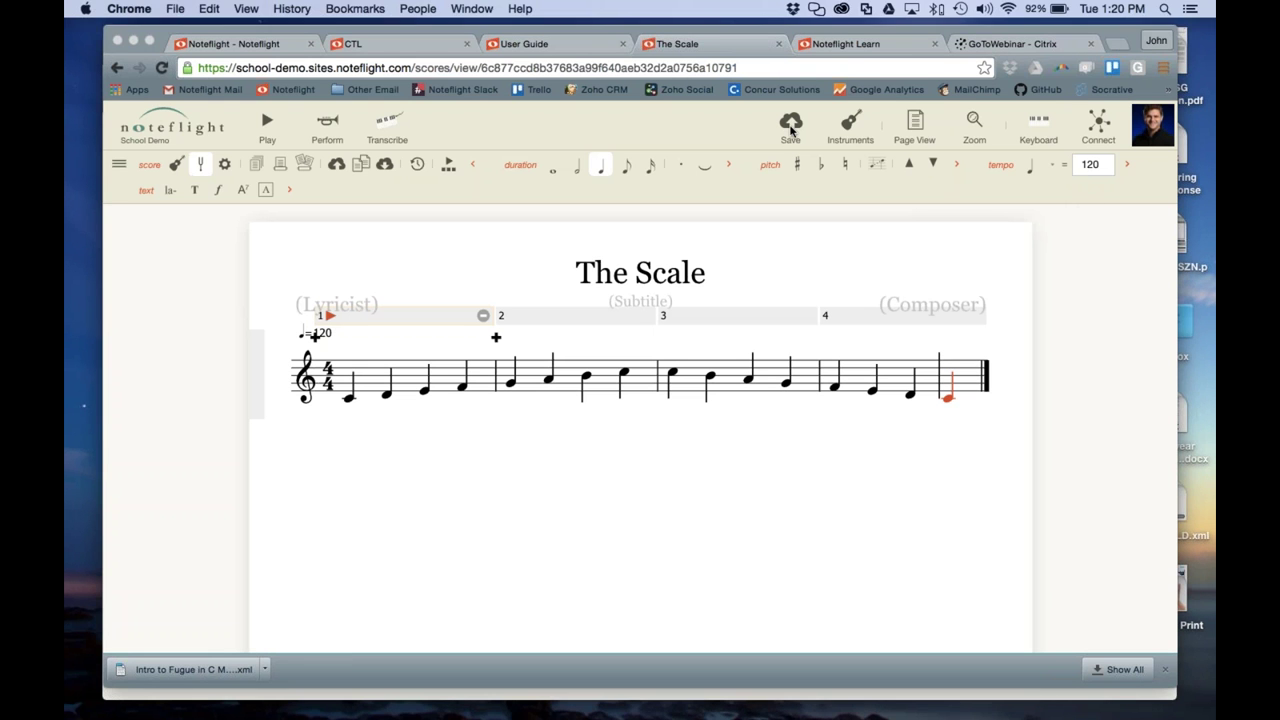
{"action": "left_click", "coordinate": [1098, 125]}
{"action": "left_click", "coordinate": [1124, 301]}
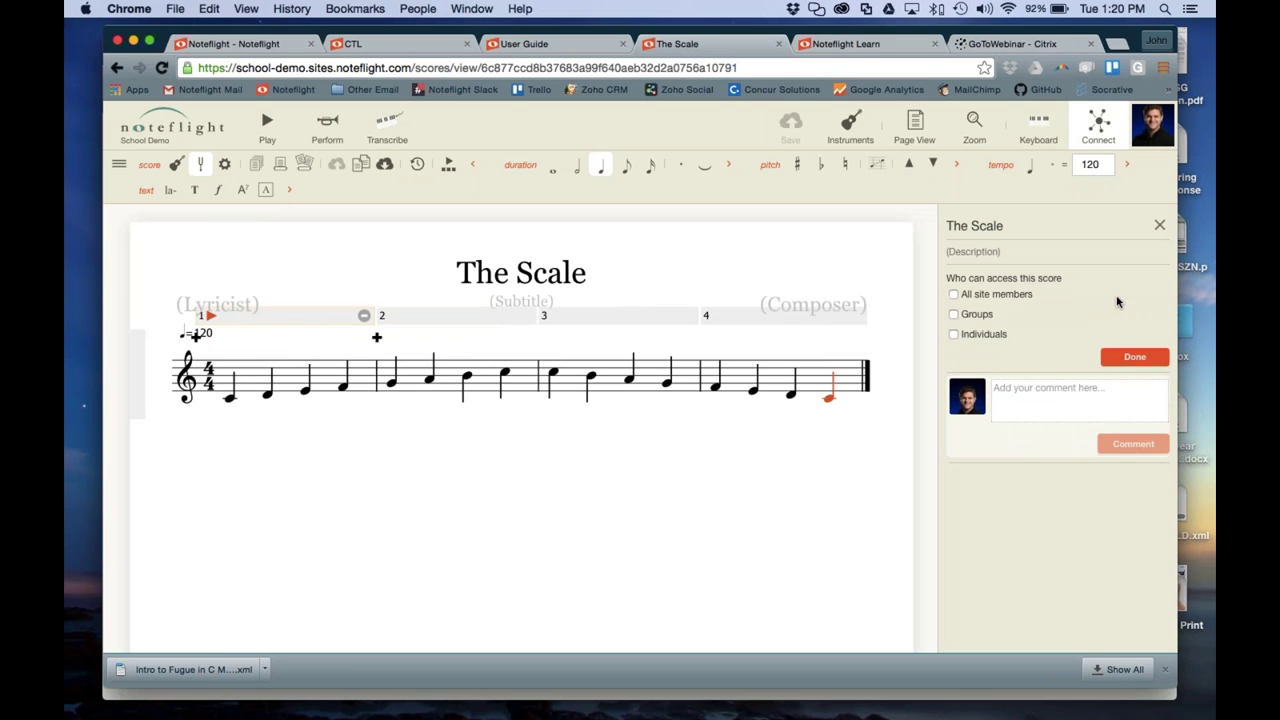
{"action": "left_click", "coordinate": [953, 314]}
{"action": "left_click", "coordinate": [987, 336]}
{"action": "type", "text": "beg"}
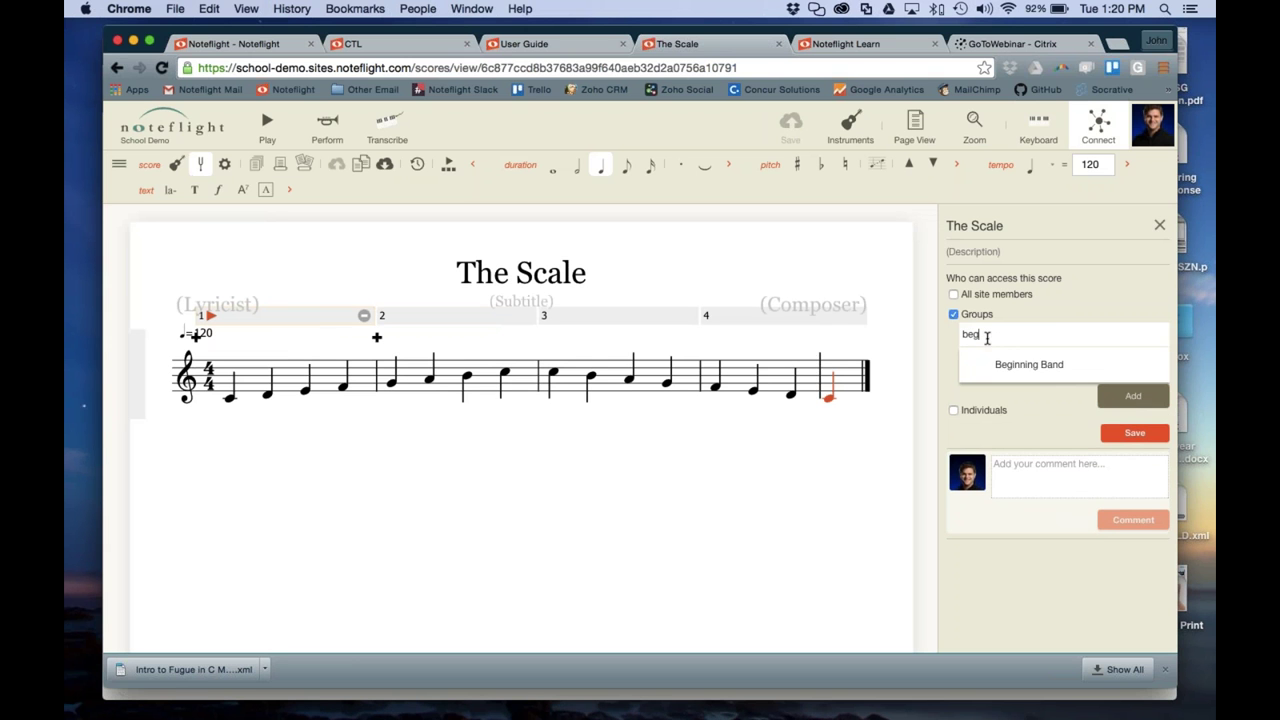
{"action": "left_click", "coordinate": [1005, 364]}
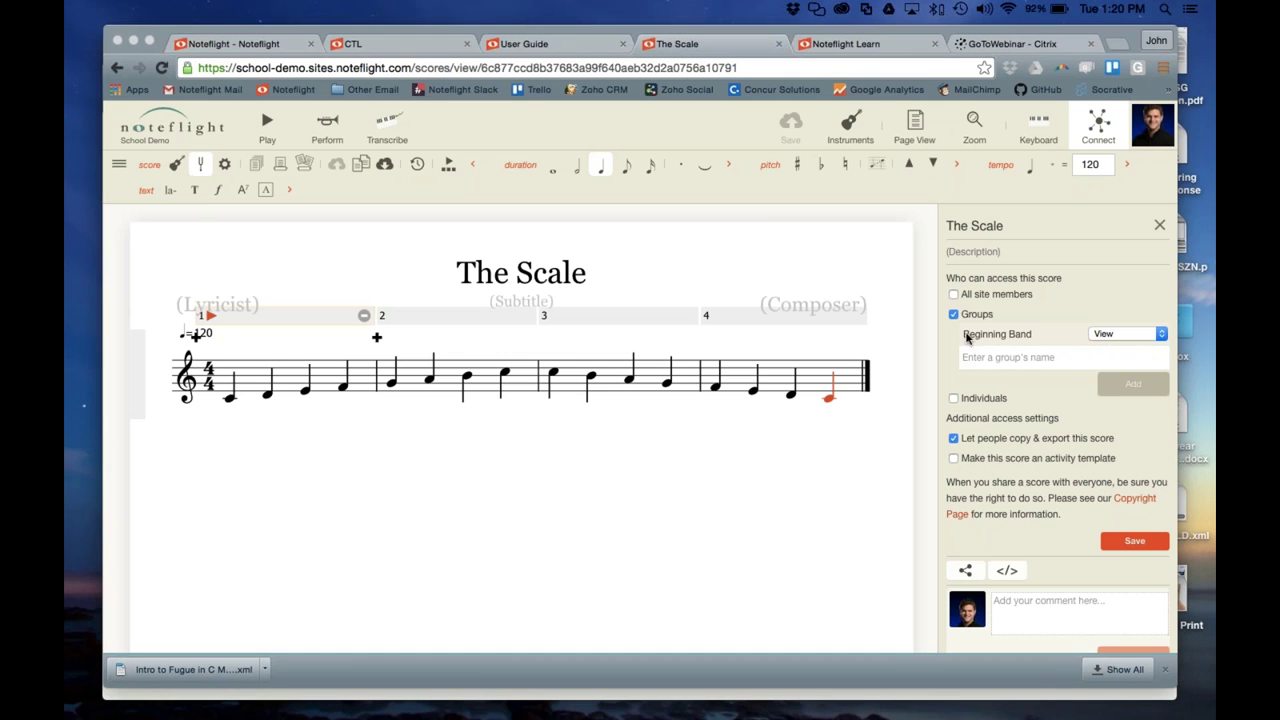
Set Beginning Band's access to the score to View only
{"action": "left_click", "coordinate": [1105, 335]}
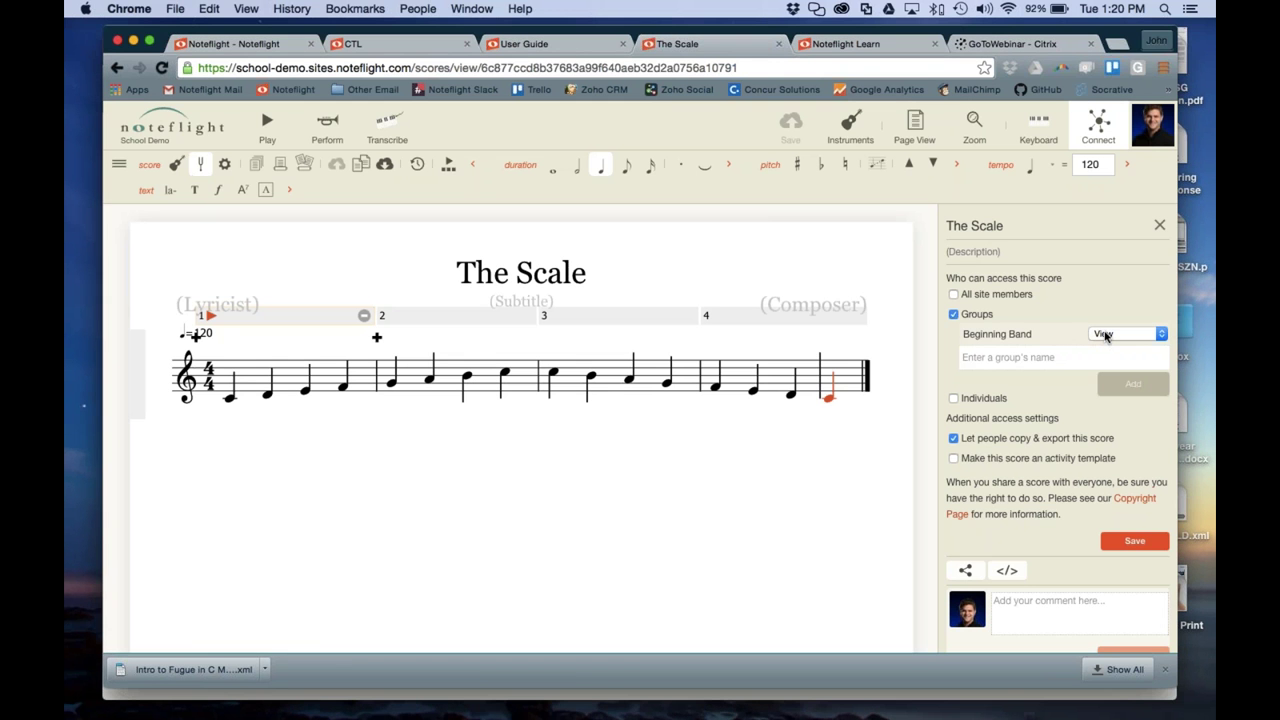
{"action": "left_click", "coordinate": [1105, 335]}
{"action": "left_click", "coordinate": [1105, 346]}
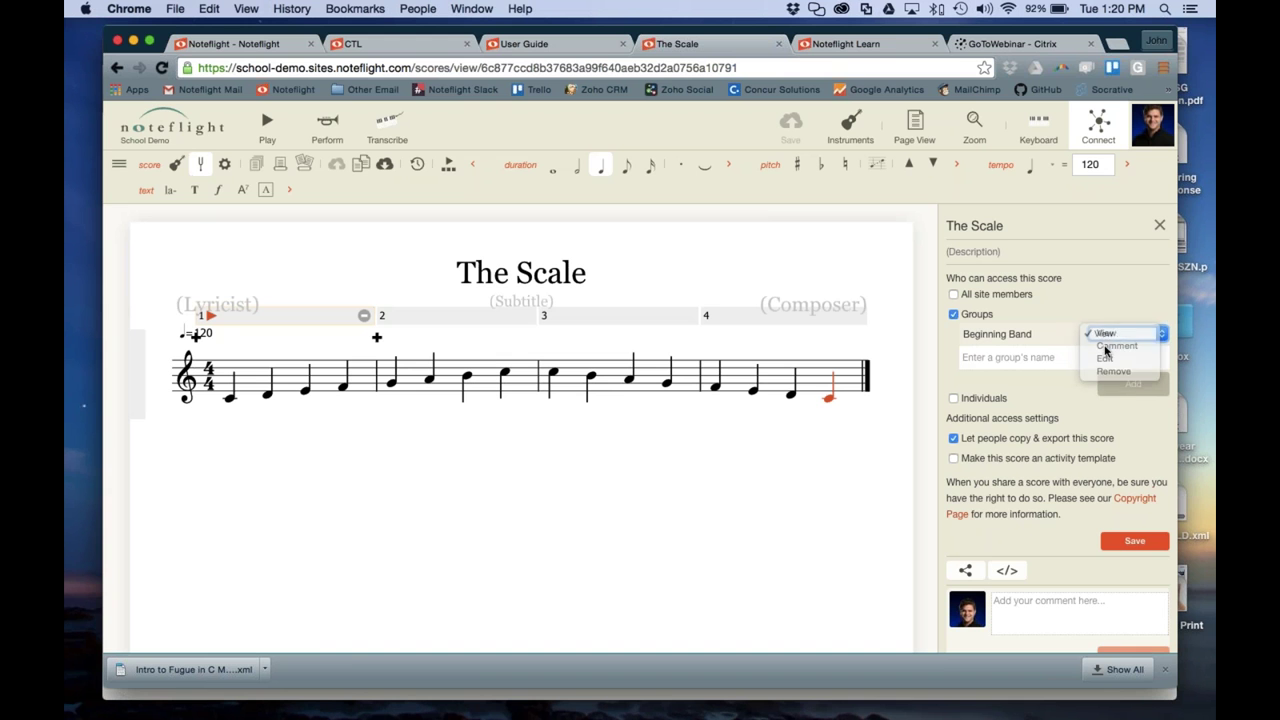
{"action": "left_click", "coordinate": [1105, 338]}
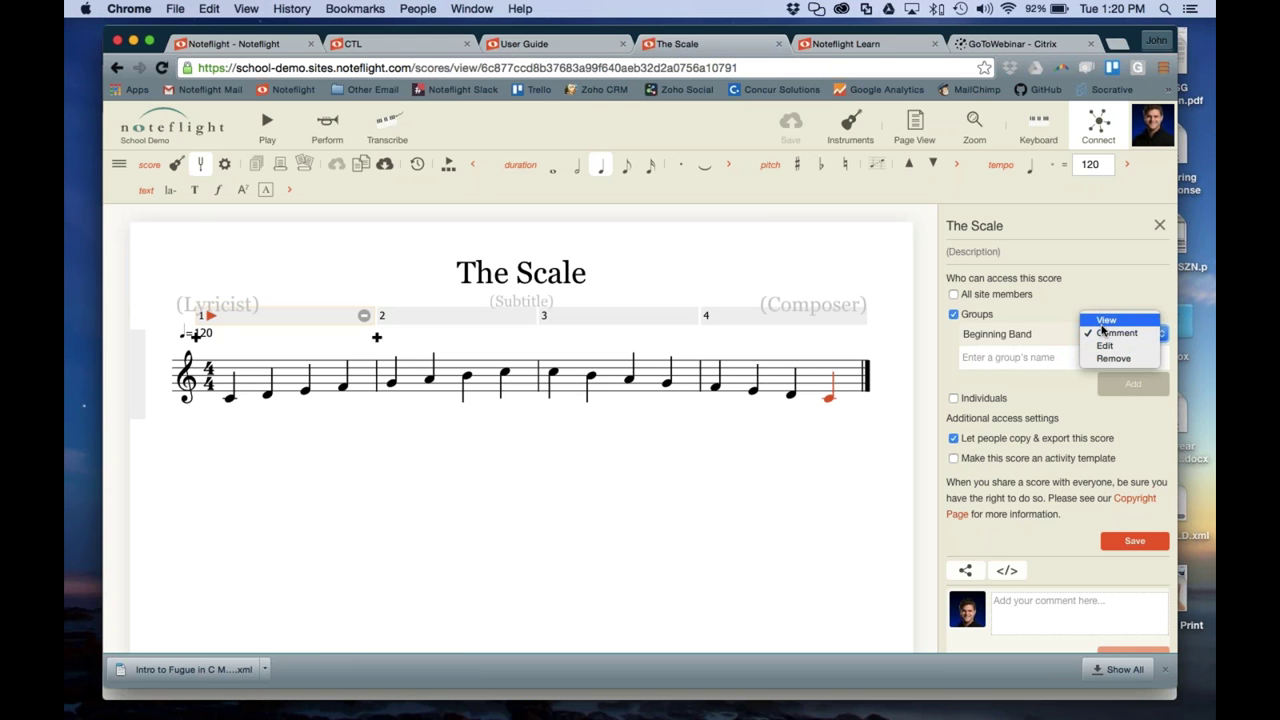
{"action": "left_click", "coordinate": [1105, 321]}
{"action": "scroll", "coordinate": [1043, 340], "scroll_direction": "down", "scroll_amount": 1}
{"action": "scroll", "coordinate": [1043, 340], "scroll_direction": "up", "scroll_amount": 1}
{"action": "scroll", "coordinate": [1038, 372], "scroll_direction": "down", "scroll_amount": 1}
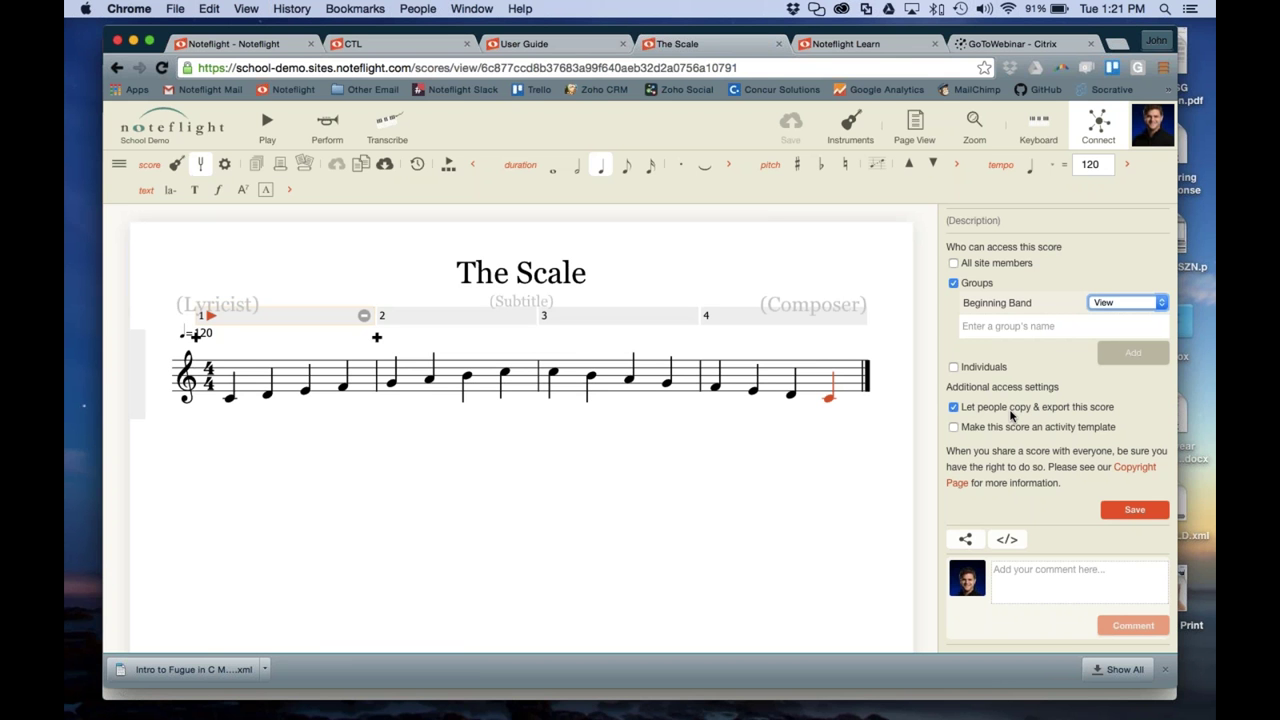
Disable copying and exporting, mark the score as an activity template, and leave the page
{"action": "left_click", "coordinate": [954, 407]}
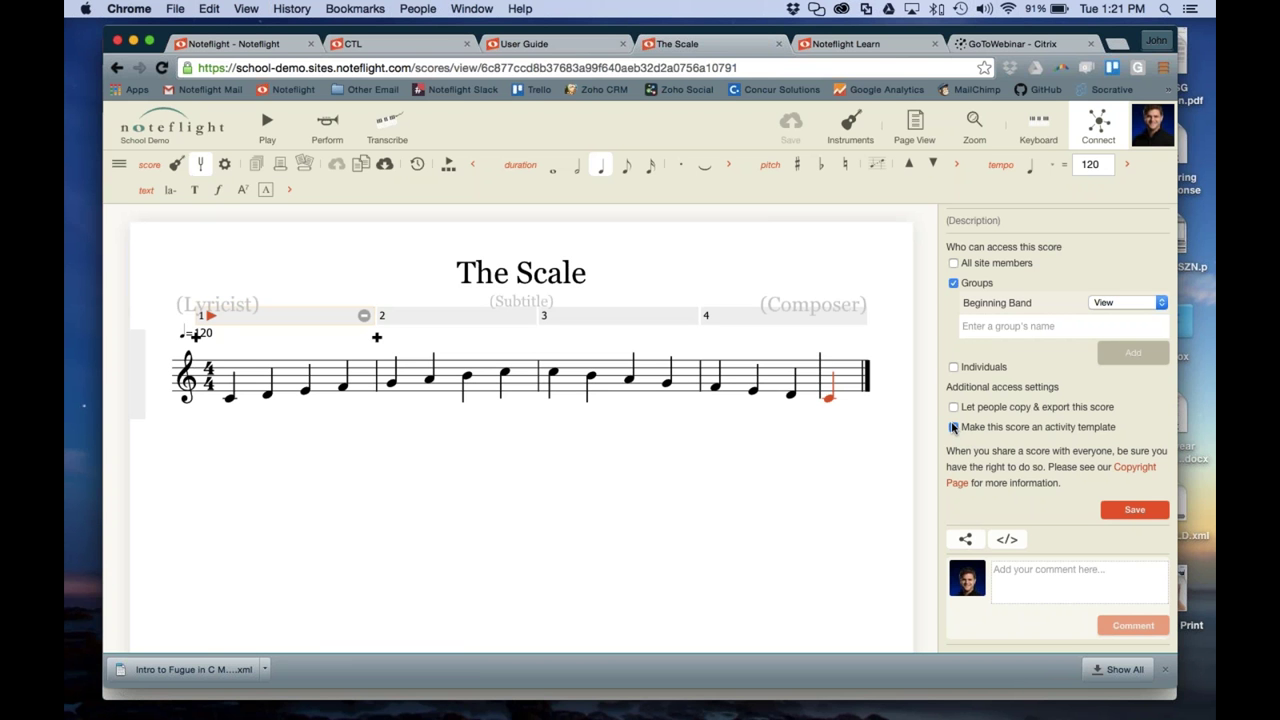
{"action": "left_click", "coordinate": [953, 427]}
{"action": "left_click", "coordinate": [183, 130]}
{"action": "left_click", "coordinate": [181, 292]}
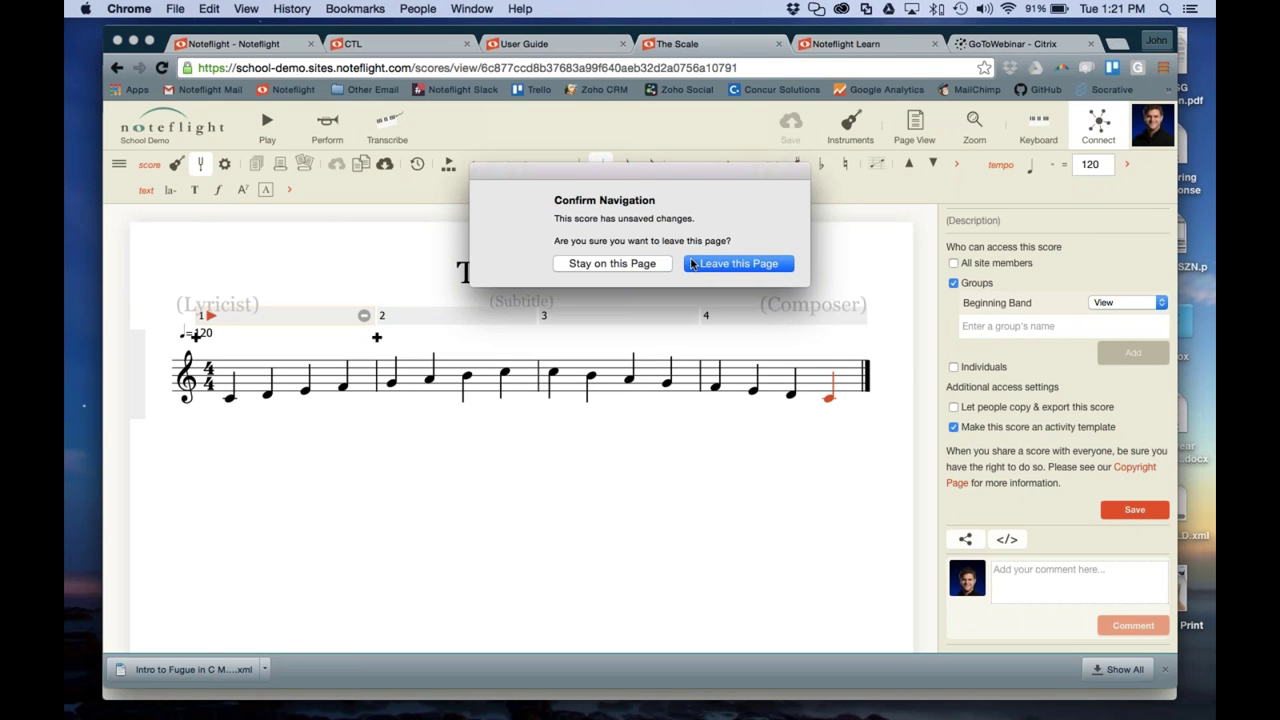
Confirm leaving, open Composition 1, and review its access settings with four groups' Edit permission
{"action": "left_click", "coordinate": [720, 267]}
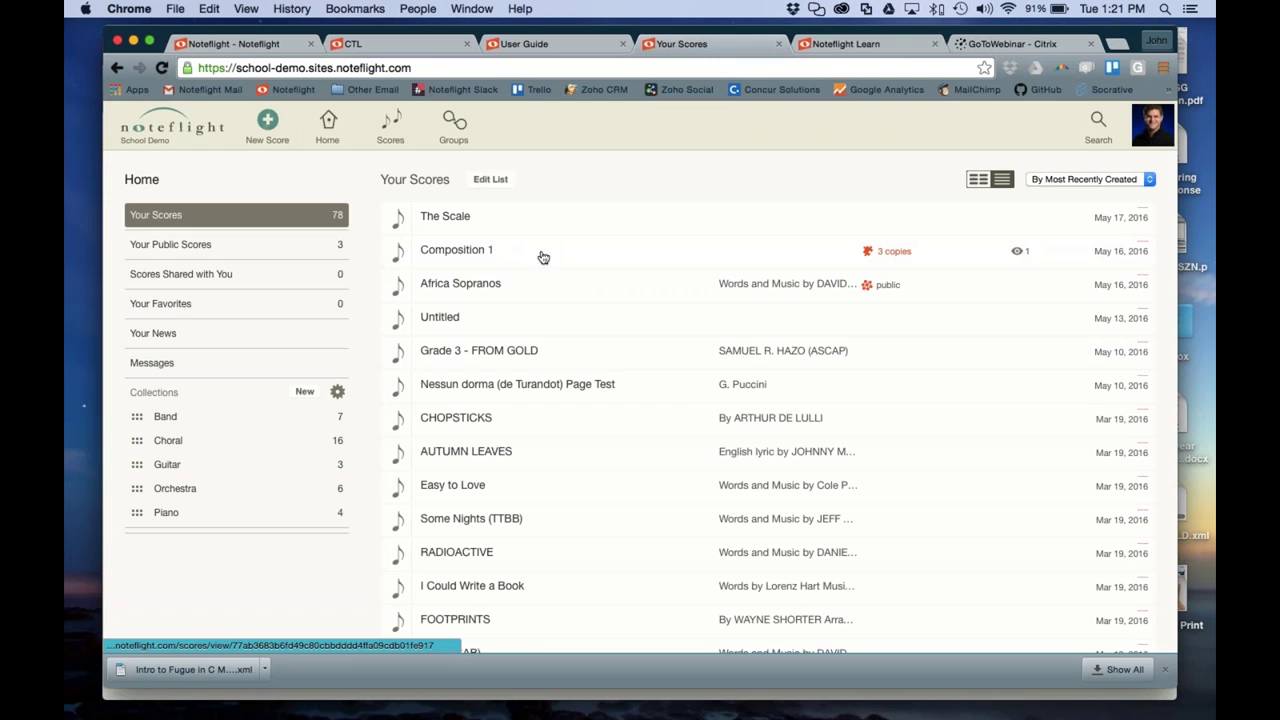
{"action": "left_click", "coordinate": [484, 258]}
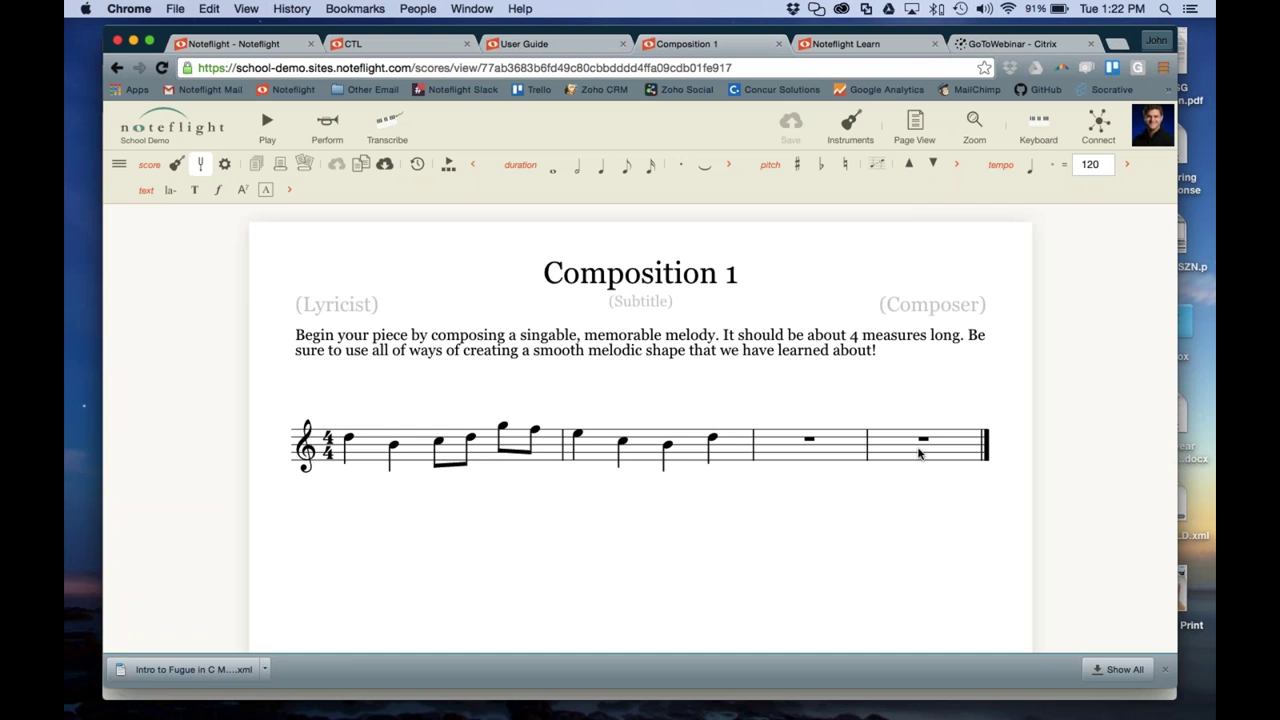
{"action": "left_click", "coordinate": [1098, 122]}
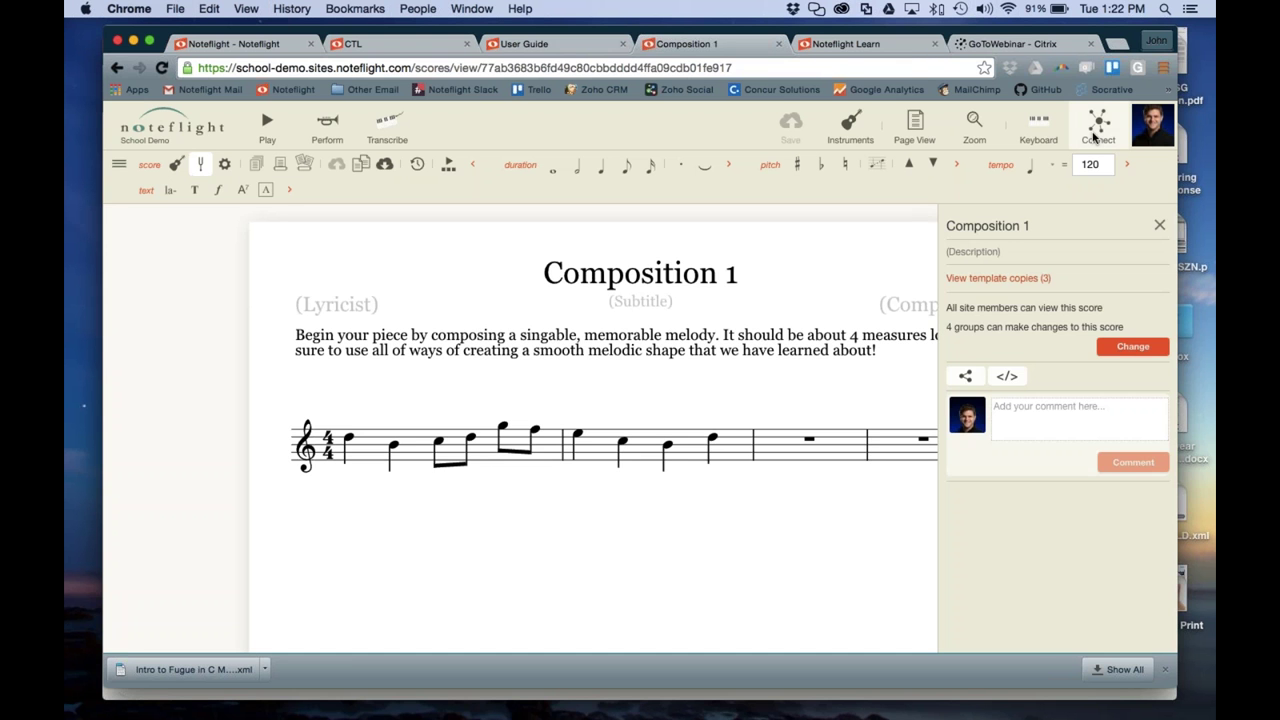
{"action": "left_click", "coordinate": [1133, 347]}
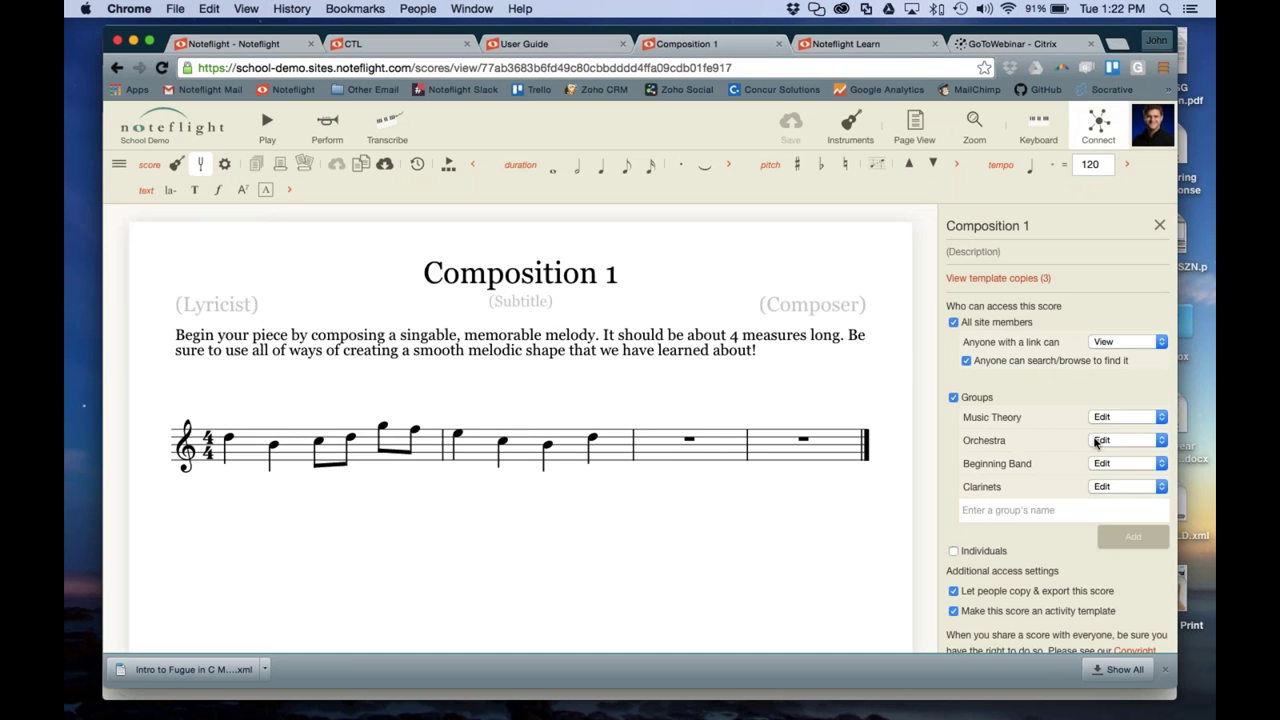
{"action": "scroll", "coordinate": [1005, 440], "scroll_direction": "down", "scroll_amount": 2}
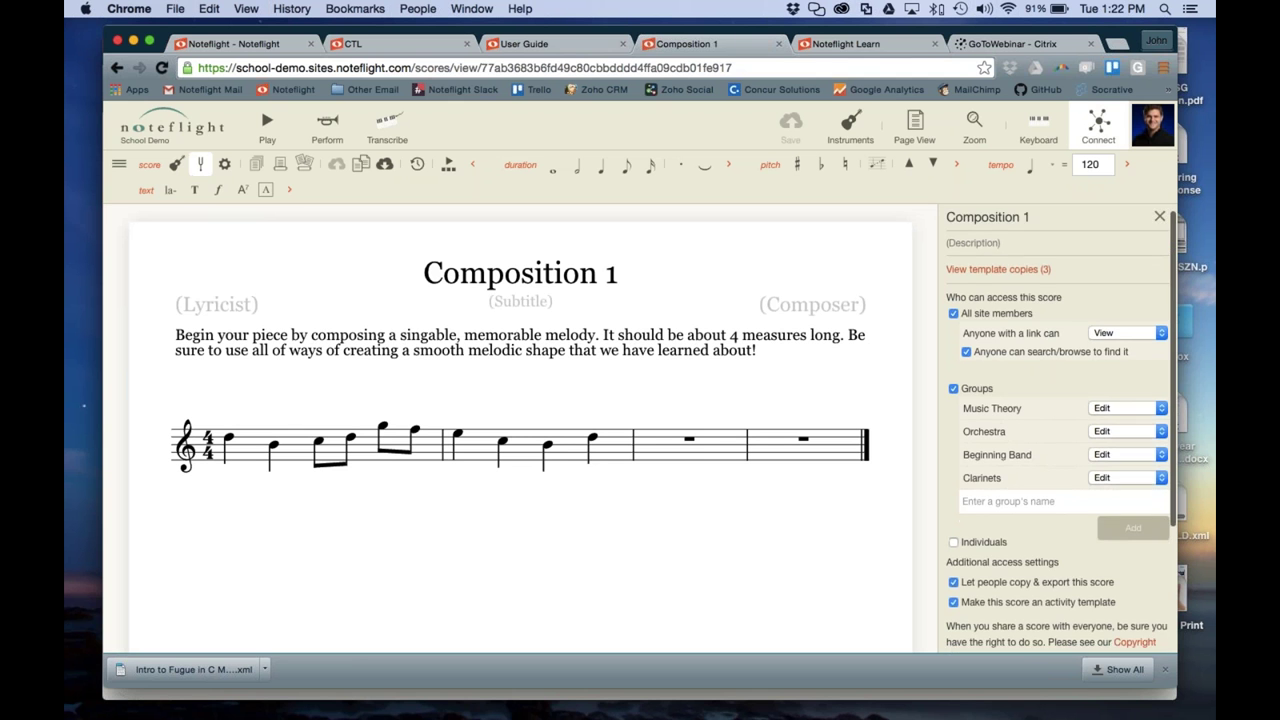
{"action": "scroll", "coordinate": [1020, 446], "scroll_direction": "down", "scroll_amount": 3}
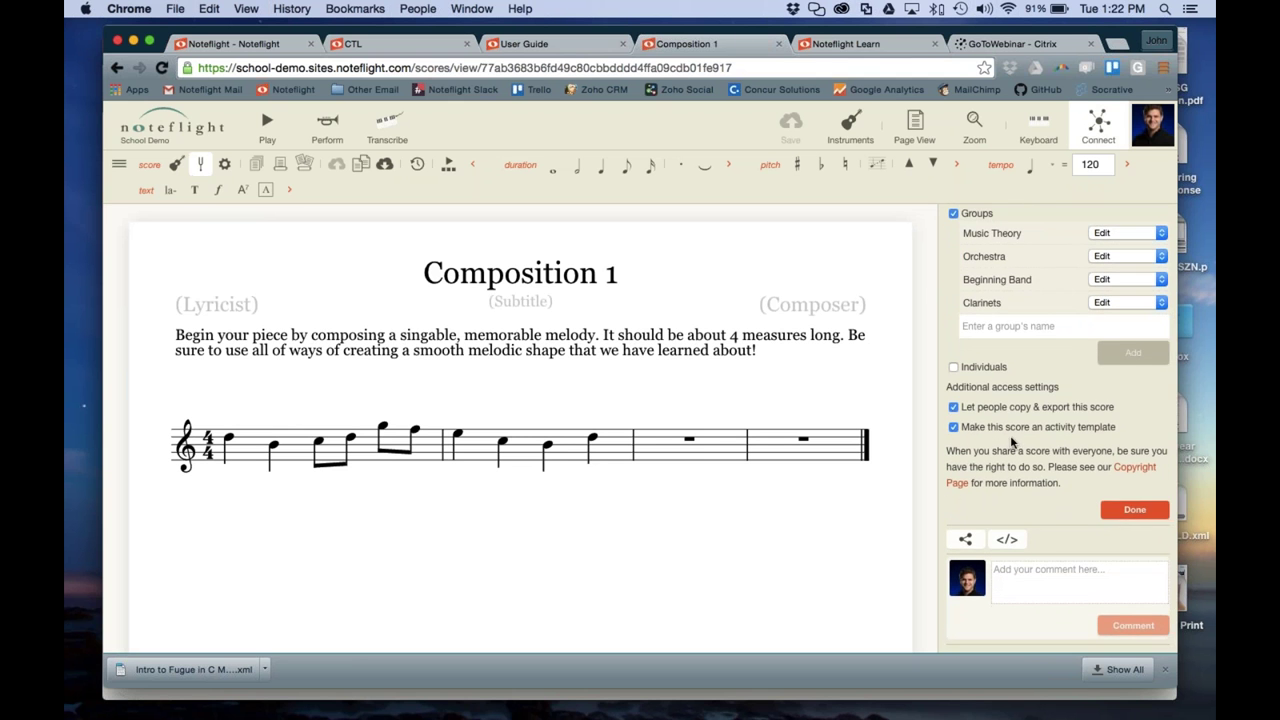
{"action": "scroll", "coordinate": [1020, 446], "scroll_direction": "up", "scroll_amount": 5}
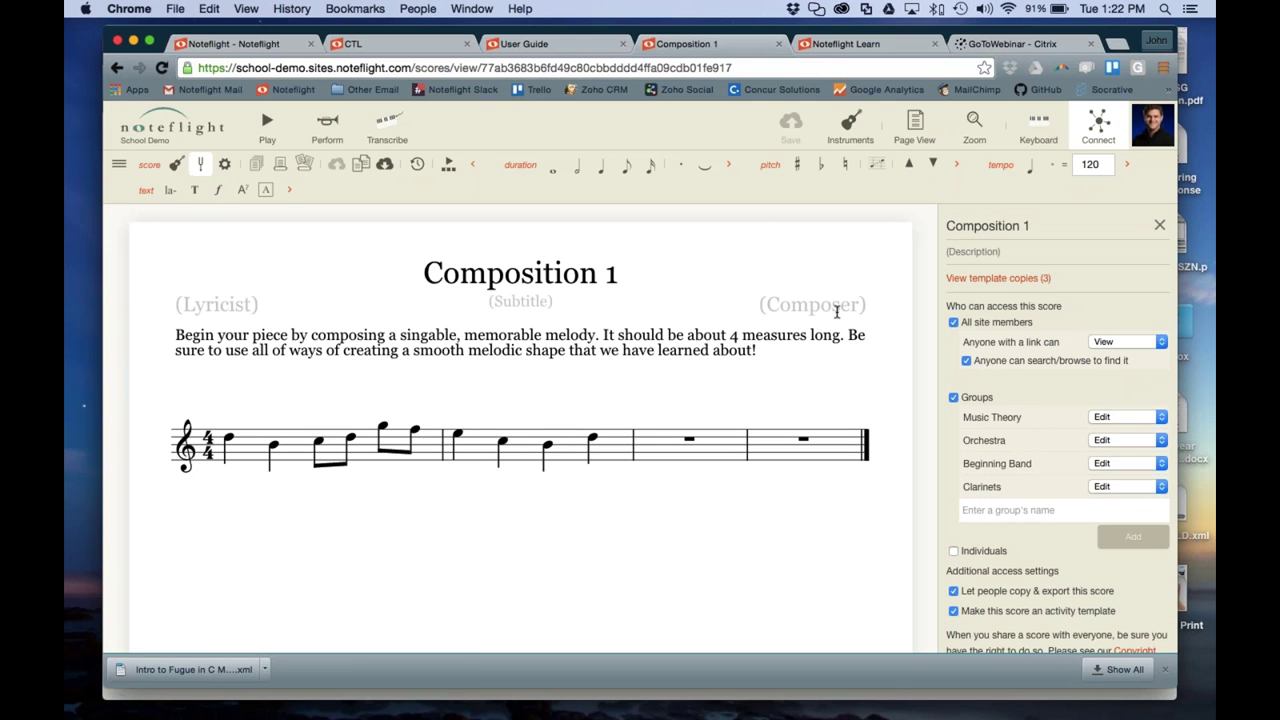
From Home > Scores, open the public Composition 1 in the new editor
{"action": "key", "text": "ctrl+Down"}
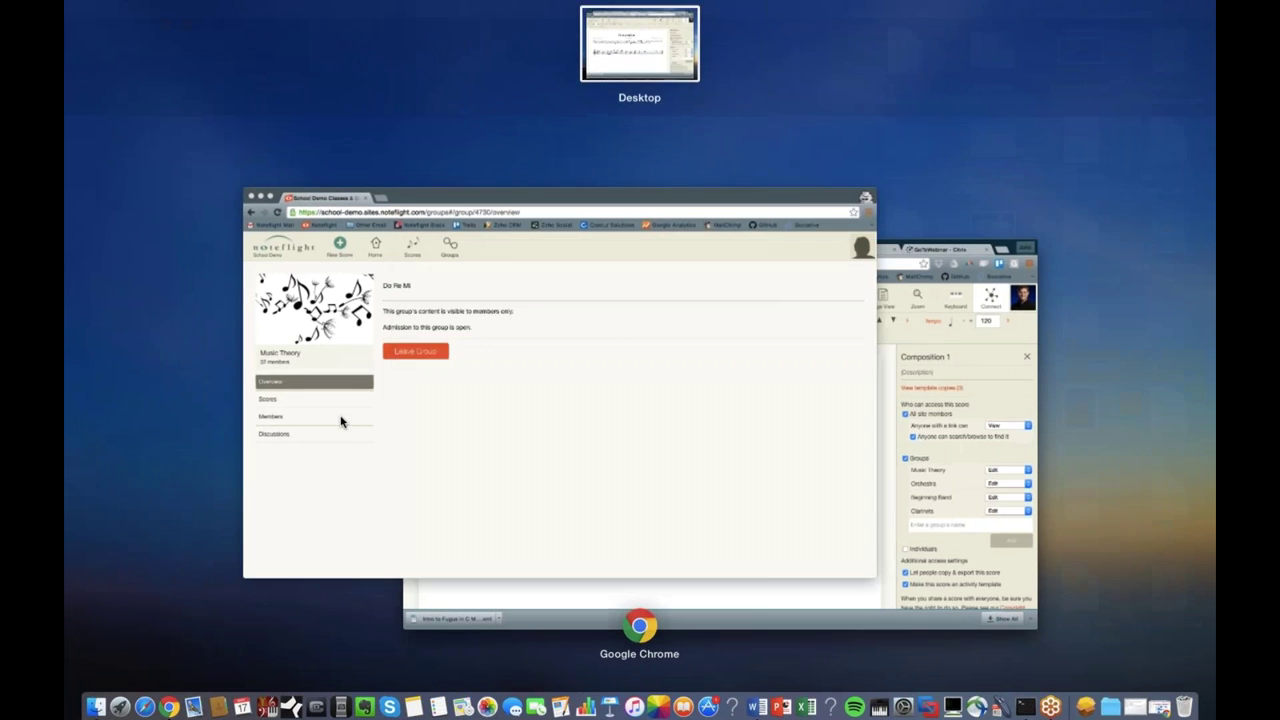
{"action": "left_click", "coordinate": [343, 420]}
{"action": "left_click", "coordinate": [333, 146]}
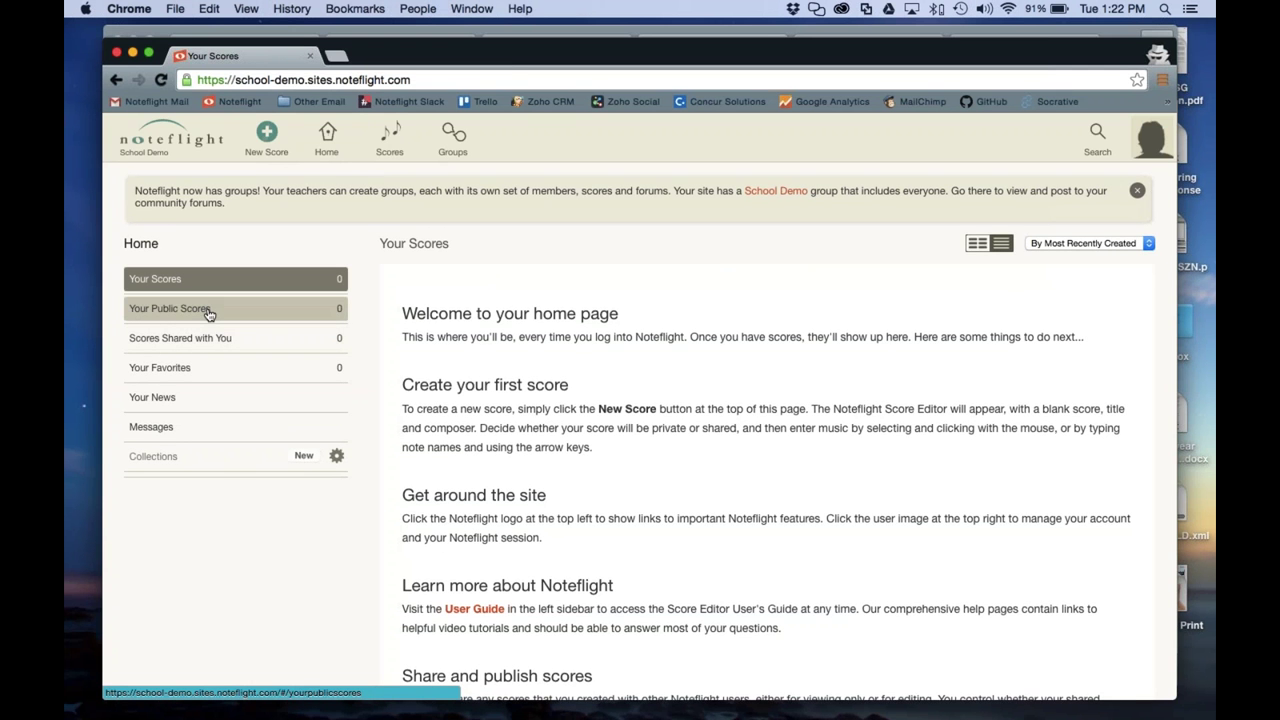
{"action": "left_click", "coordinate": [389, 140]}
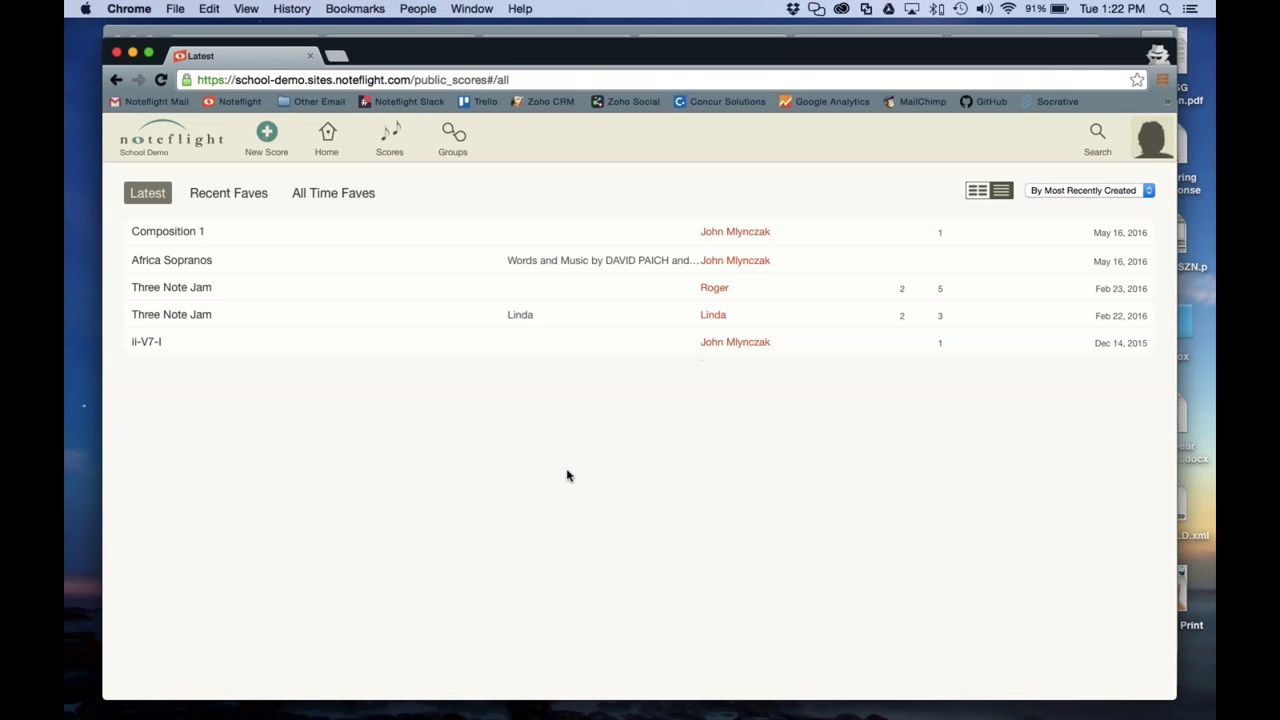
{"action": "left_click", "coordinate": [180, 232]}
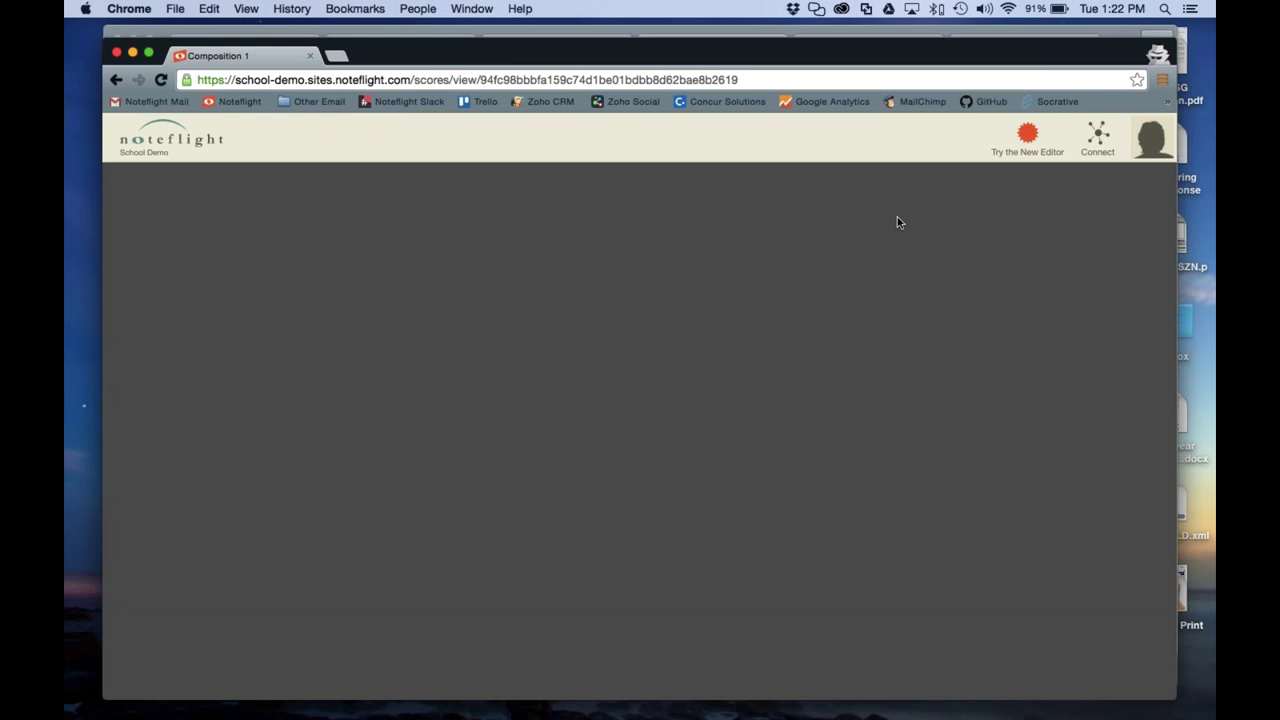
{"action": "left_click", "coordinate": [1030, 140]}
{"action": "left_click", "coordinate": [628, 381]}
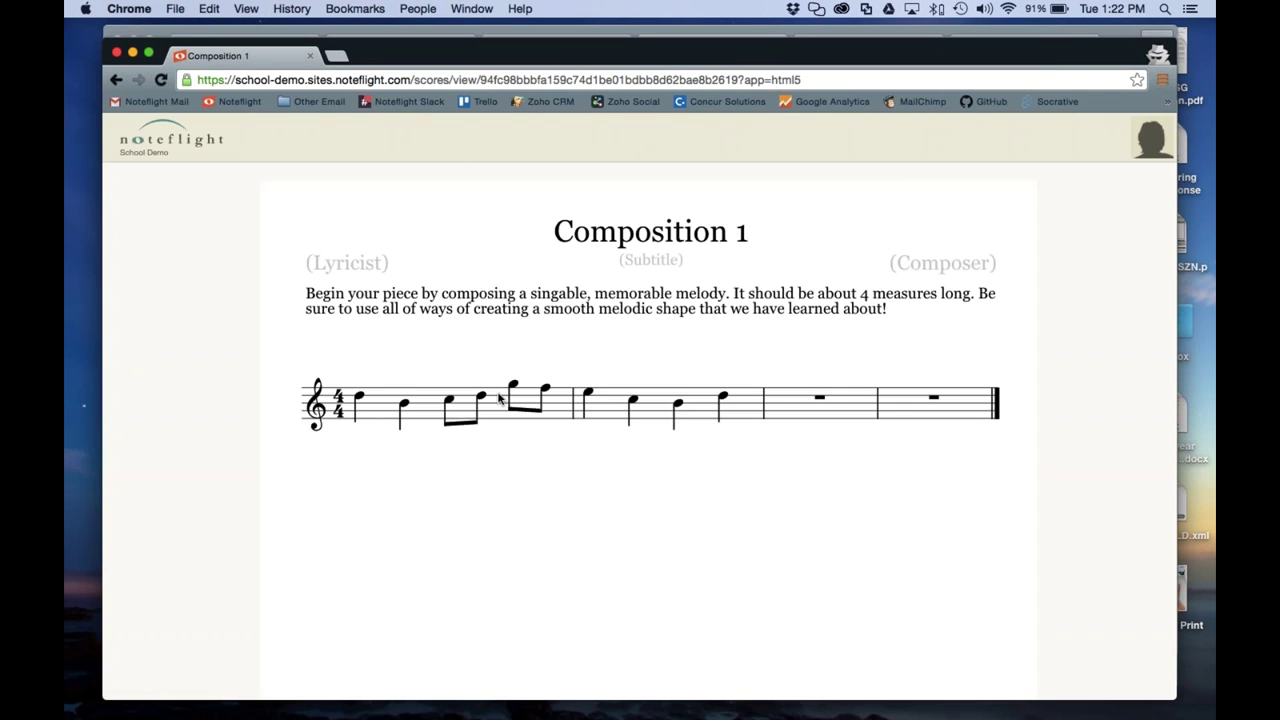
Fill measure 3 with quarter notes E, F and eighth notes E, D, C, B, D
{"action": "left_click", "coordinate": [797, 422]}
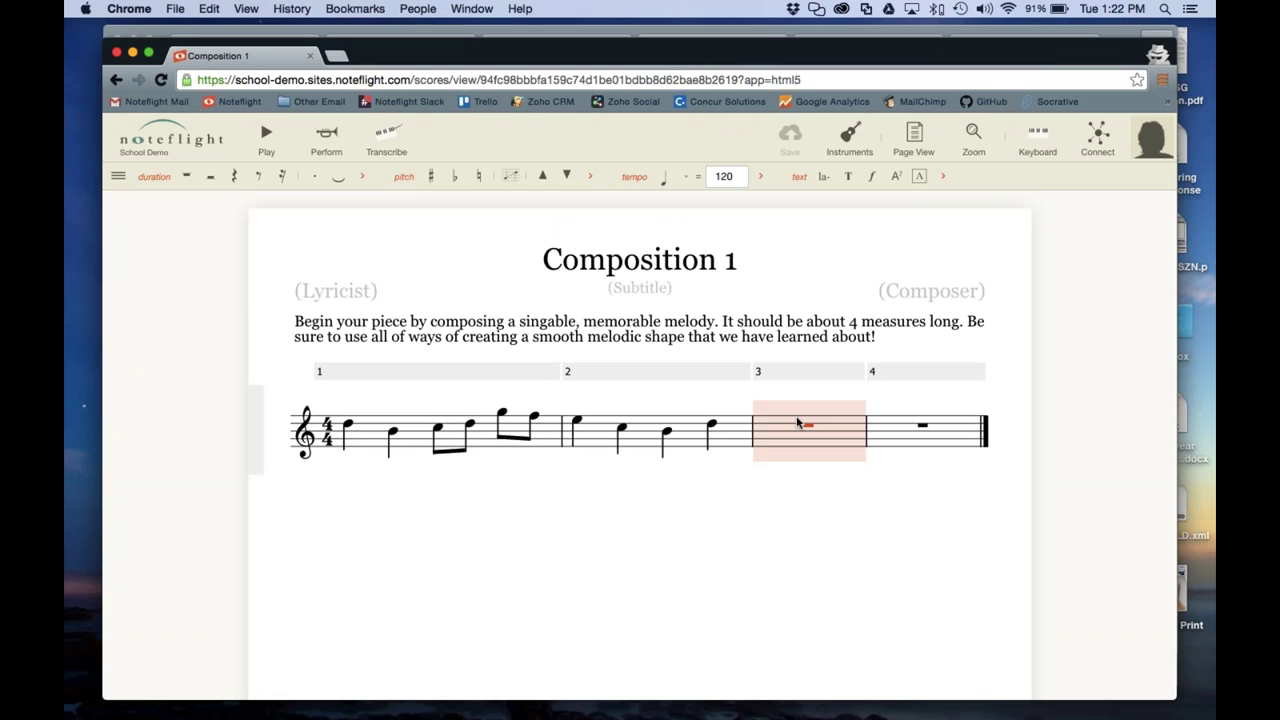
{"action": "key", "text": "e"}
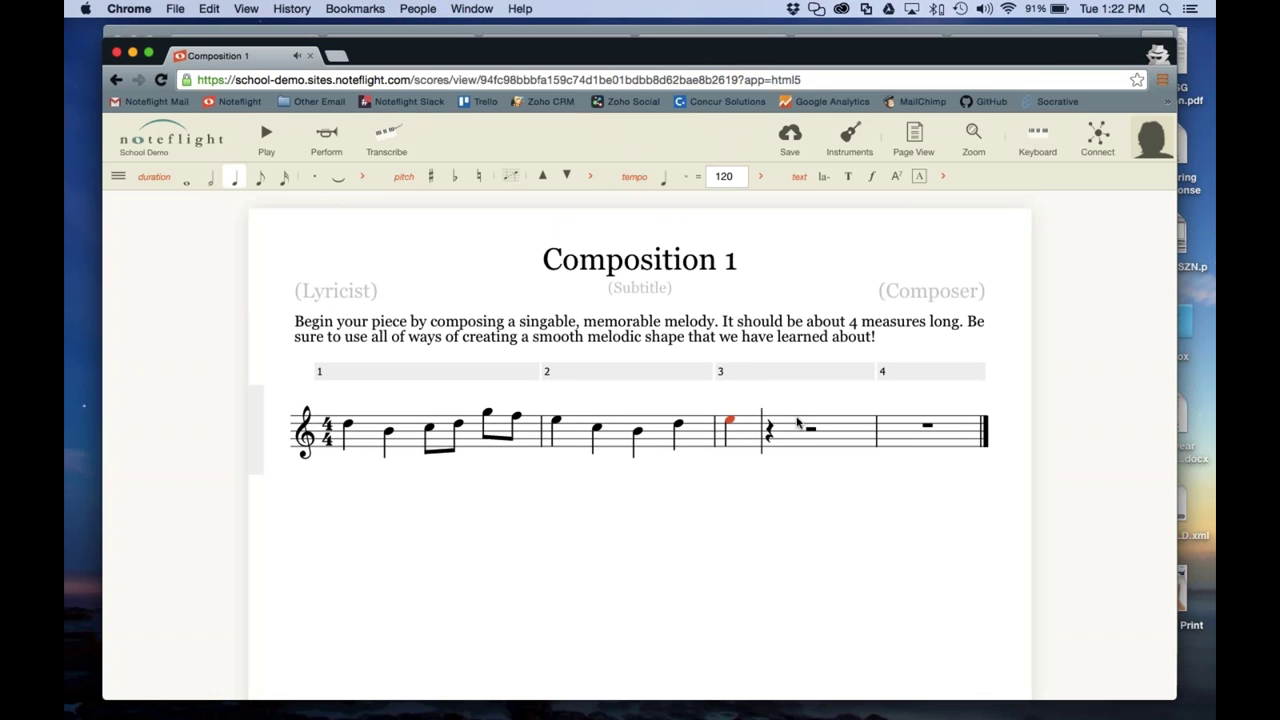
{"action": "key", "text": "f"}
{"action": "key", "text": "4"}
{"action": "key", "text": "e"}
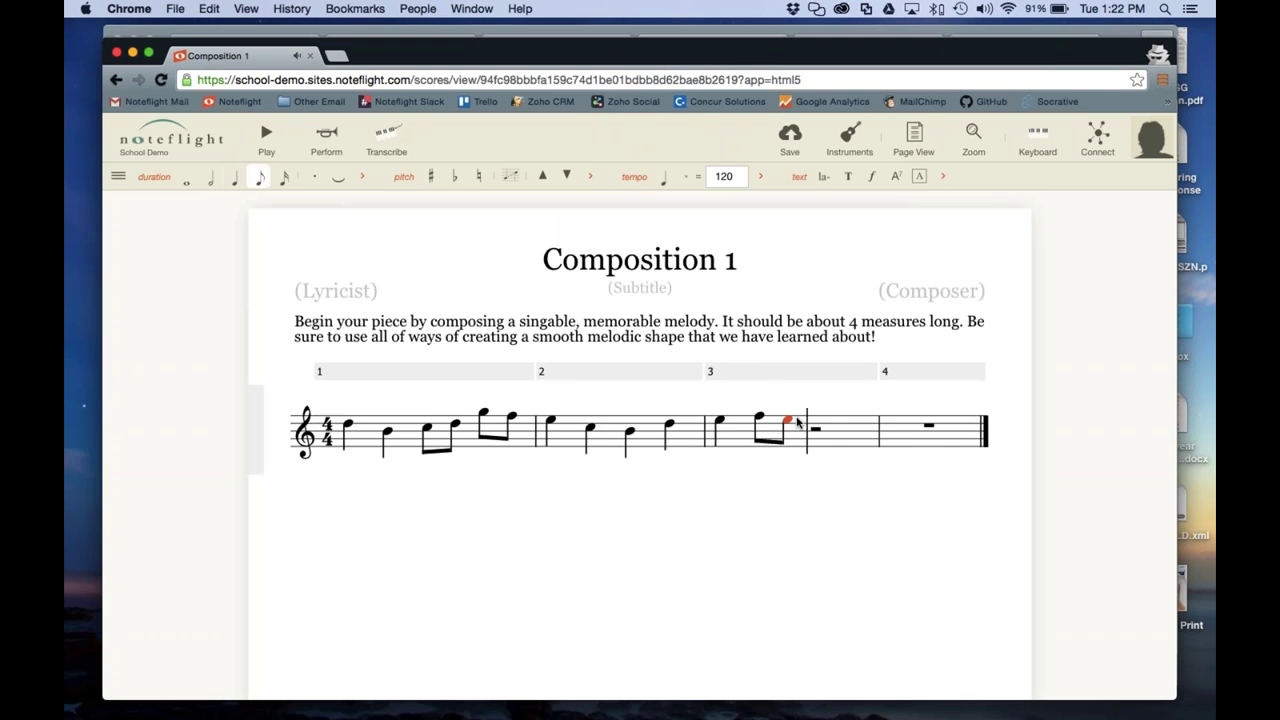
{"action": "key", "text": "d"}
{"action": "key", "text": "c"}
{"action": "key", "text": "b"}
{"action": "key", "text": "d"}
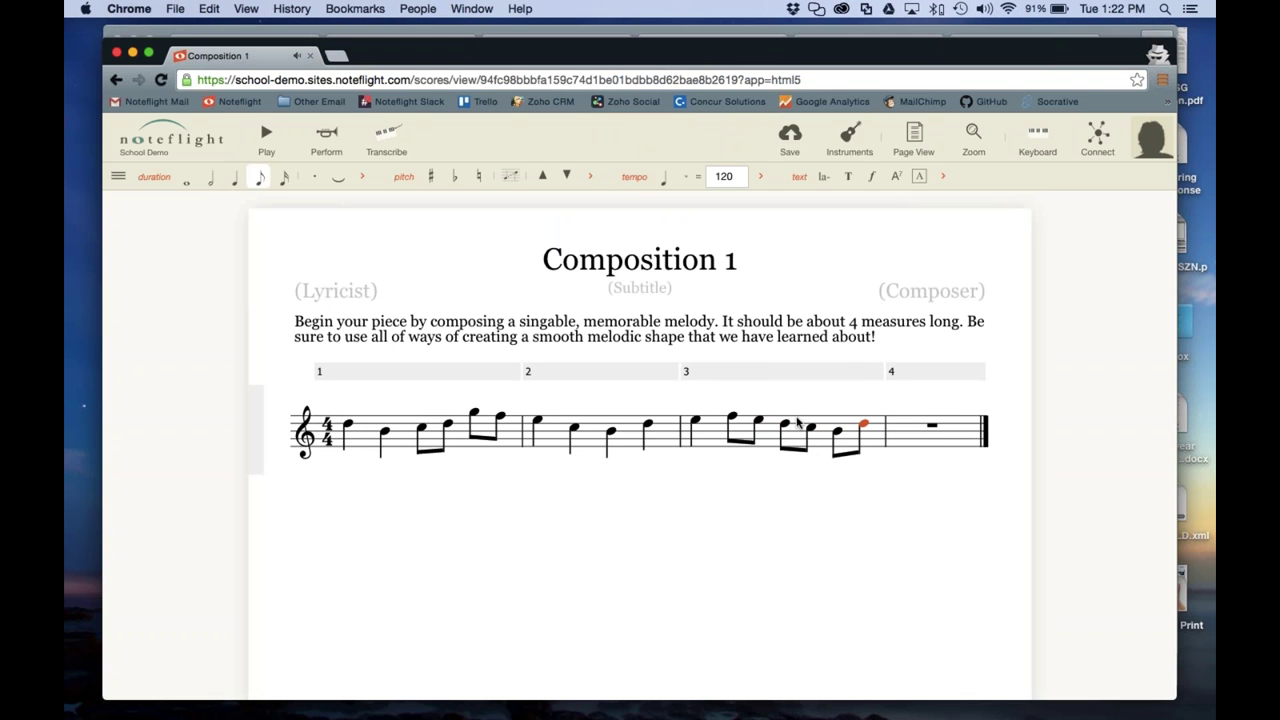
Fill measure 4 with quarter notes C, E and a half note C, then save
{"action": "key", "text": "c"}
{"action": "key", "text": "5"}
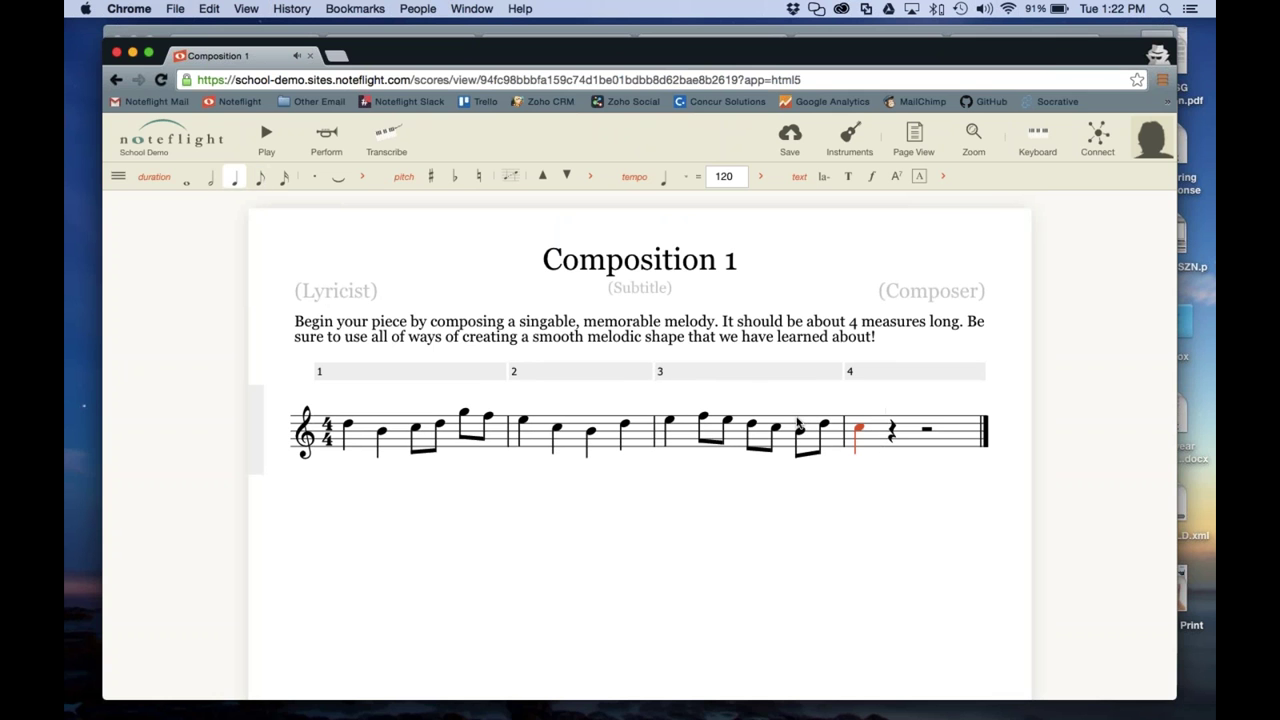
{"action": "key", "text": "e"}
{"action": "key", "text": "c"}
{"action": "key", "text": "6"}
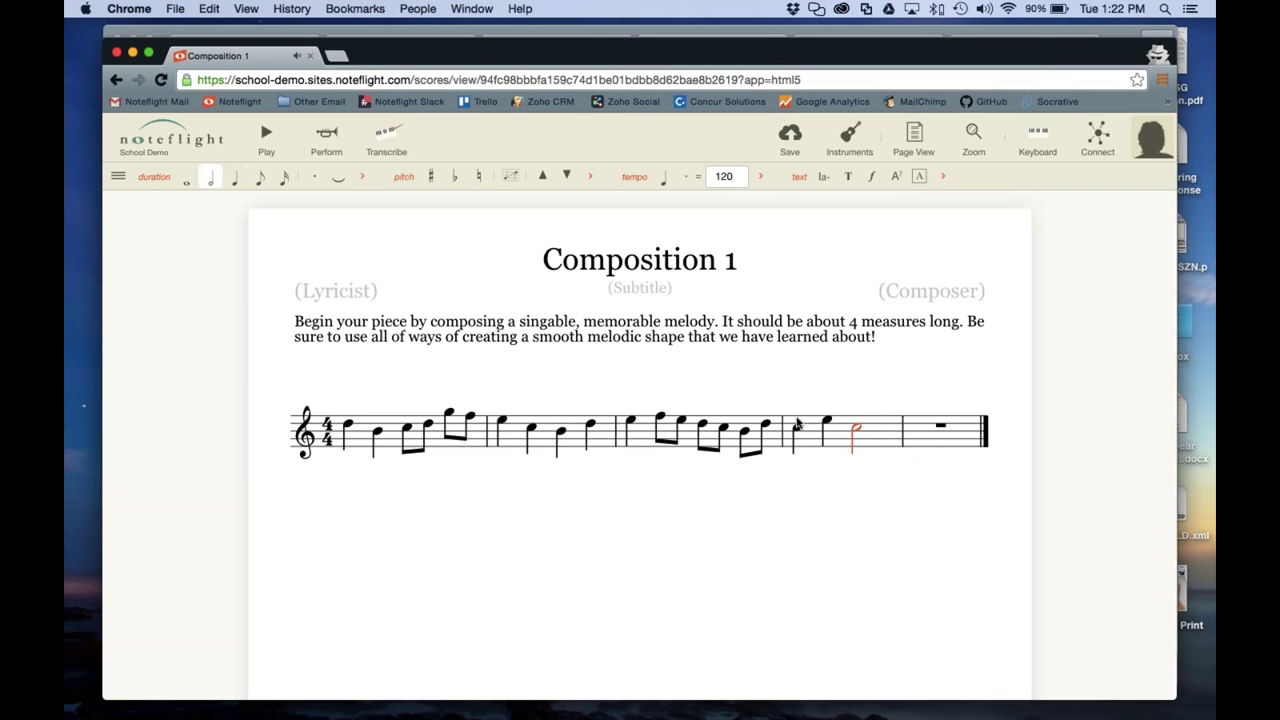
{"action": "left_click", "coordinate": [826, 491]}
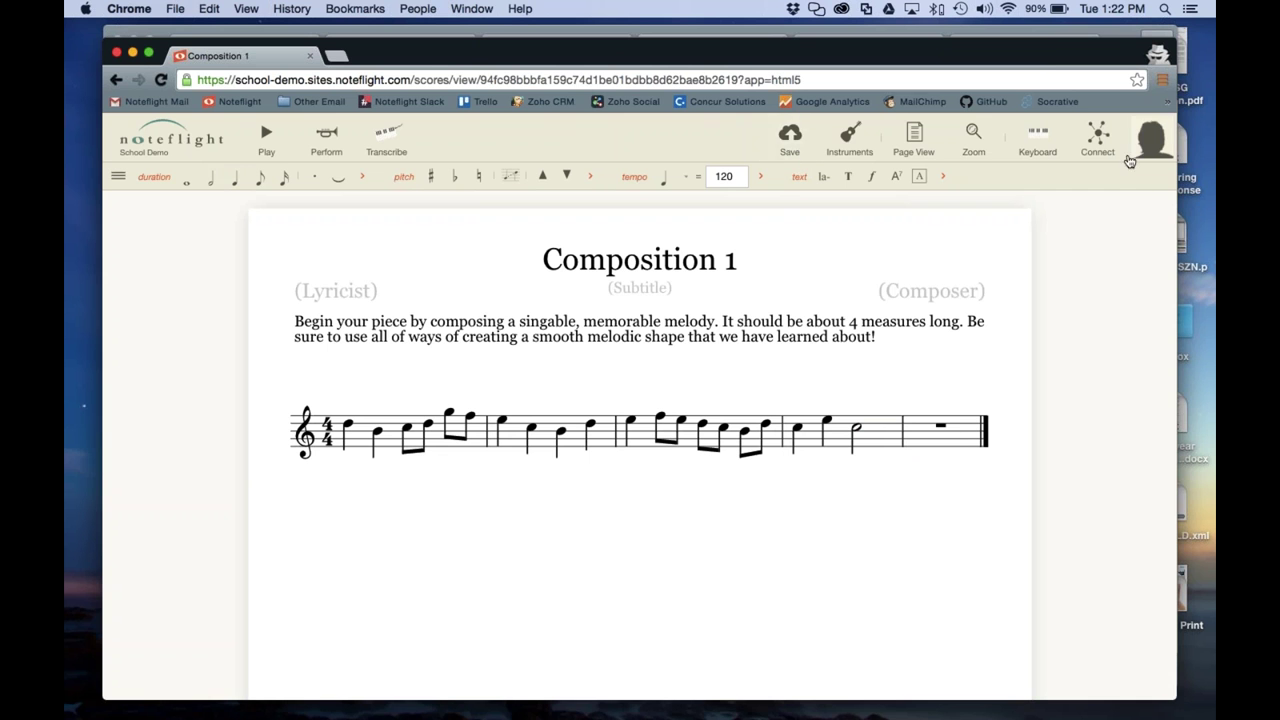
{"action": "left_click", "coordinate": [800, 145]}
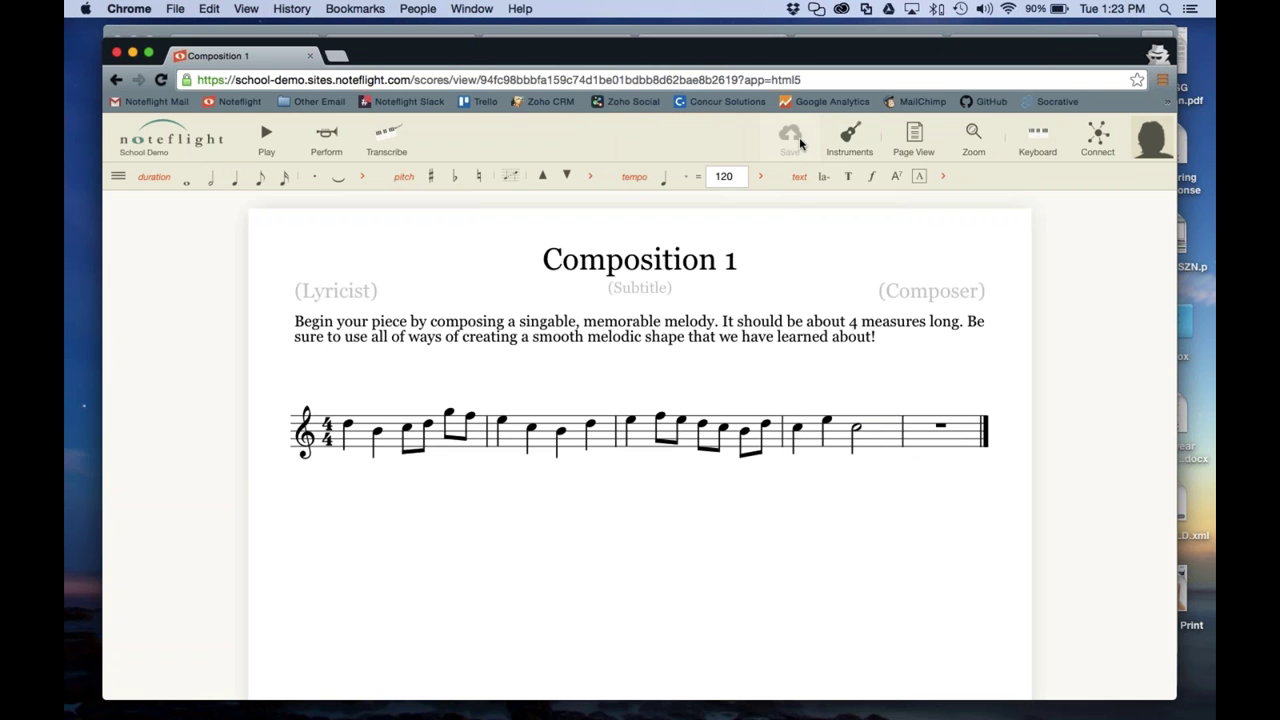
{"action": "key", "text": "ctrl+Down"}
In the teacher's Composition 1, list the template copies and open the third copy in a new tab
{"action": "left_click", "coordinate": [1035, 226]}
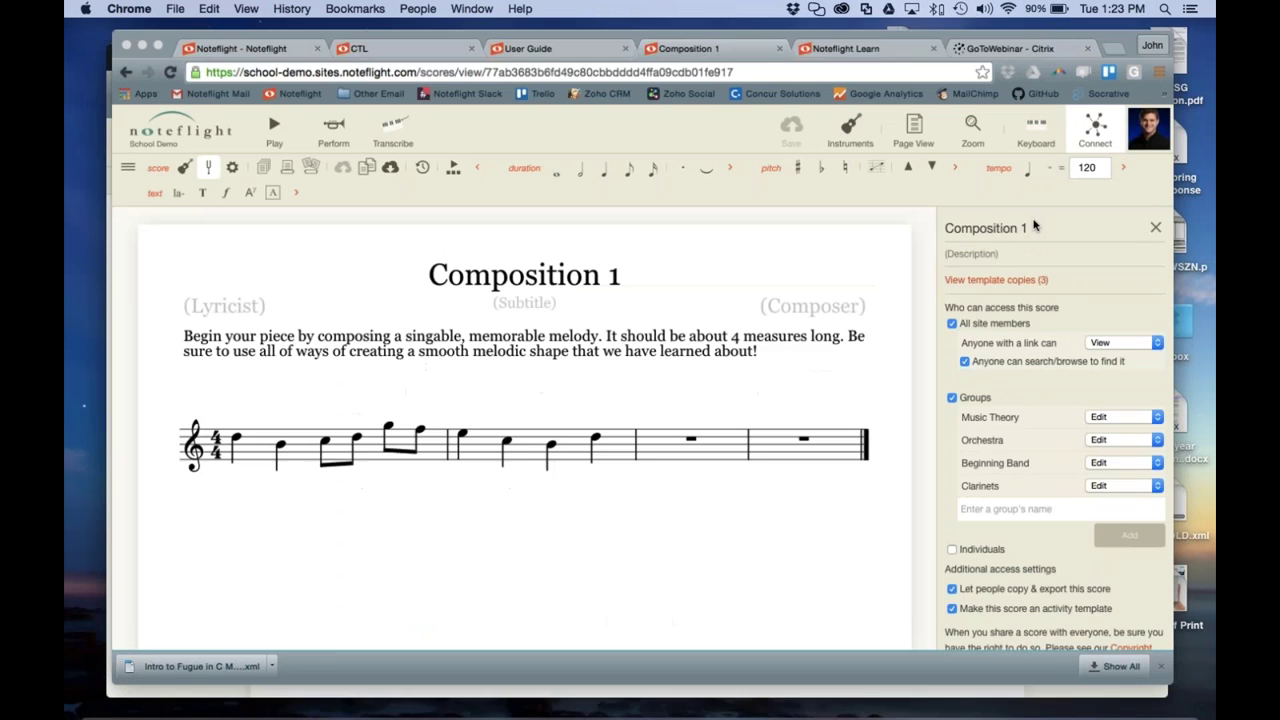
{"action": "key", "text": "super+r"}
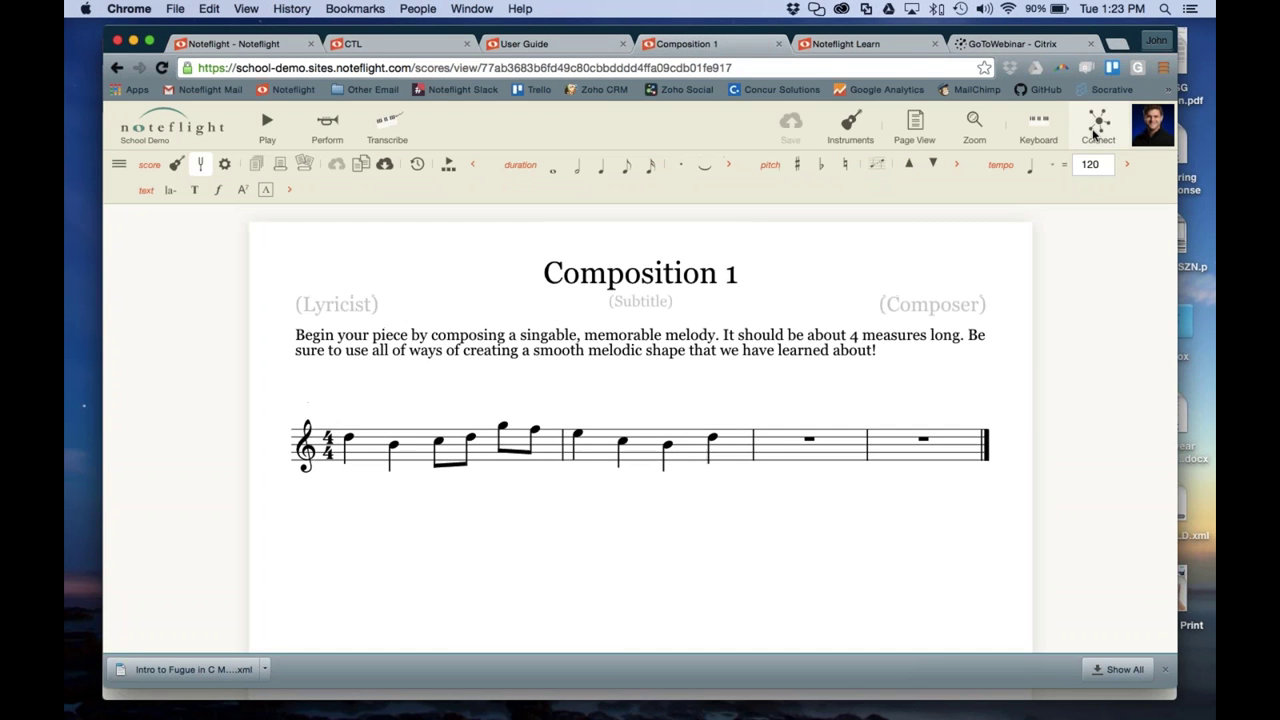
{"action": "left_click", "coordinate": [1096, 132]}
{"action": "left_click", "coordinate": [1046, 282]}
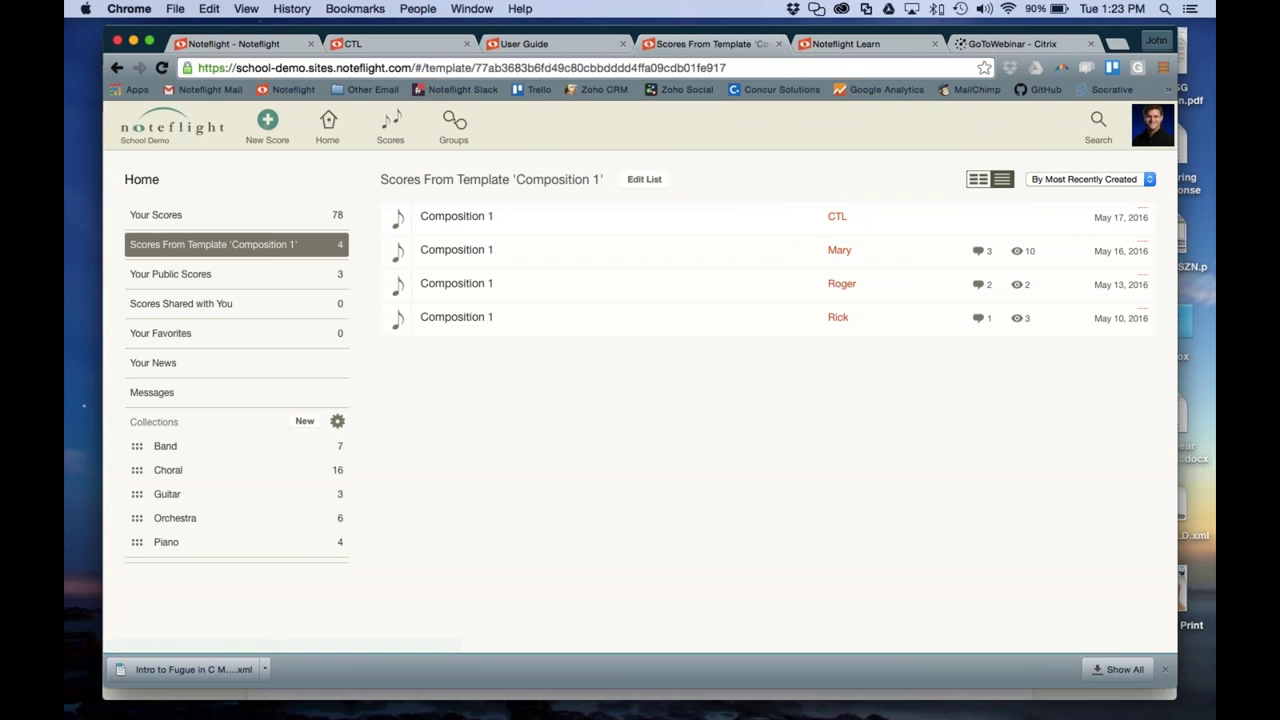
{"action": "left_click", "coordinate": [463, 217]}
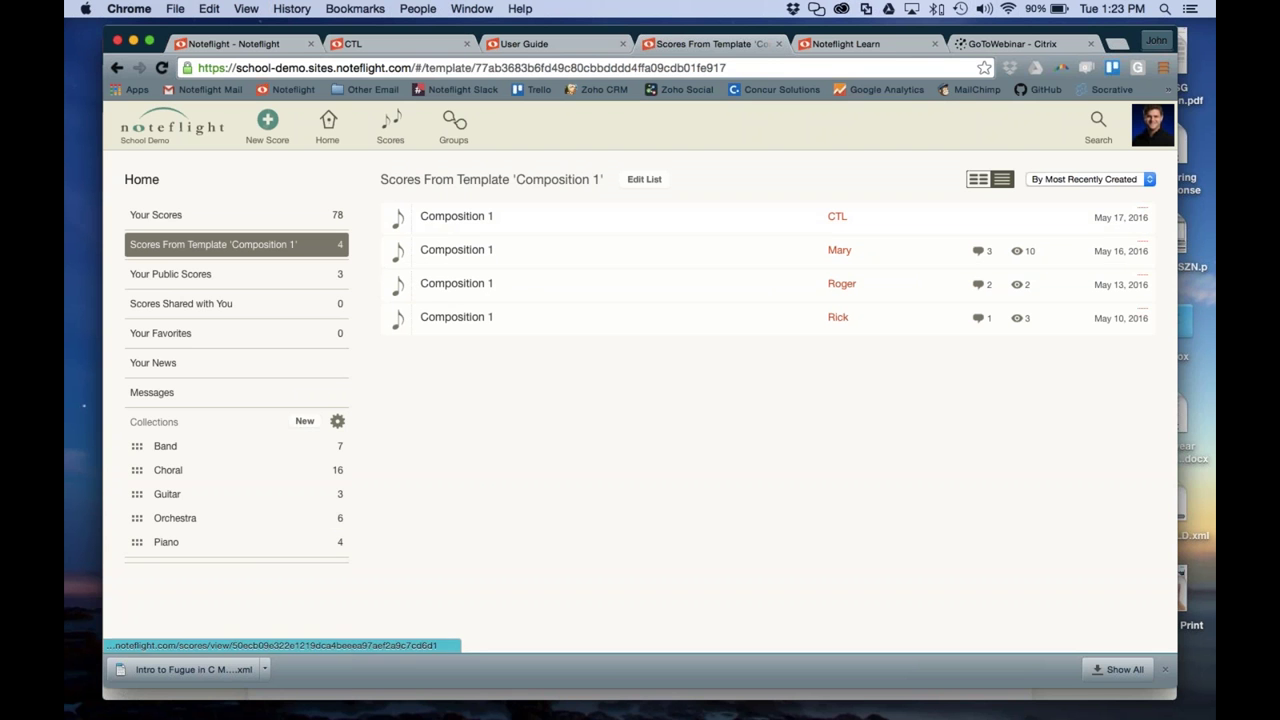
{"action": "right_click", "coordinate": [449, 285]}
{"action": "left_click", "coordinate": [463, 287]}
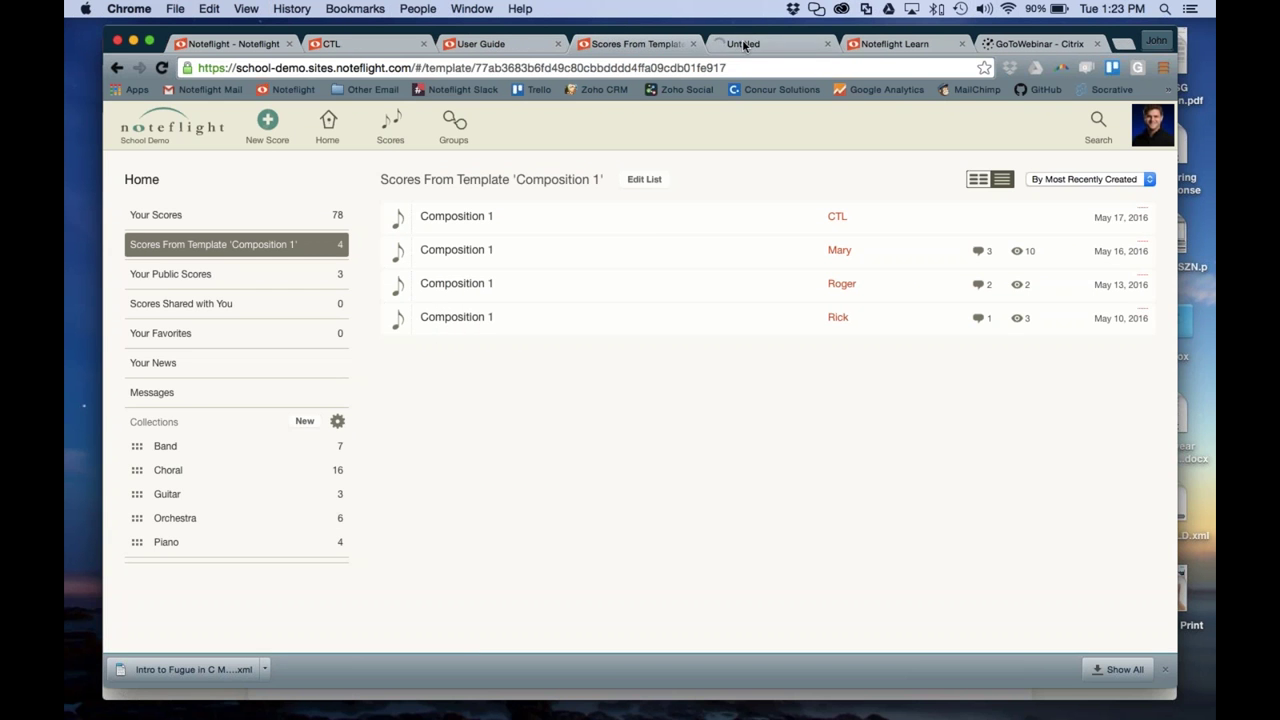
{"action": "left_click", "coordinate": [745, 45]}
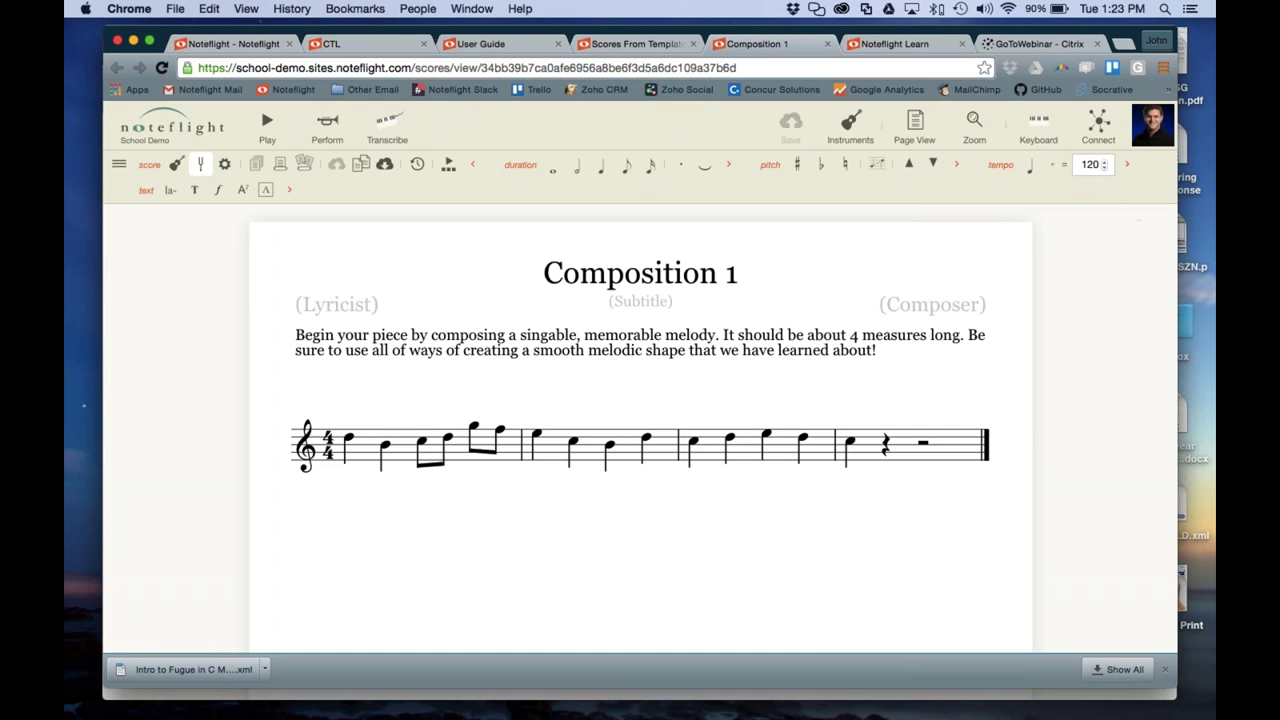
Annotate measure 3 of the student's melody with 'This is soooo original.'
{"action": "left_click", "coordinate": [748, 460]}
{"action": "left_click", "coordinate": [119, 166]}
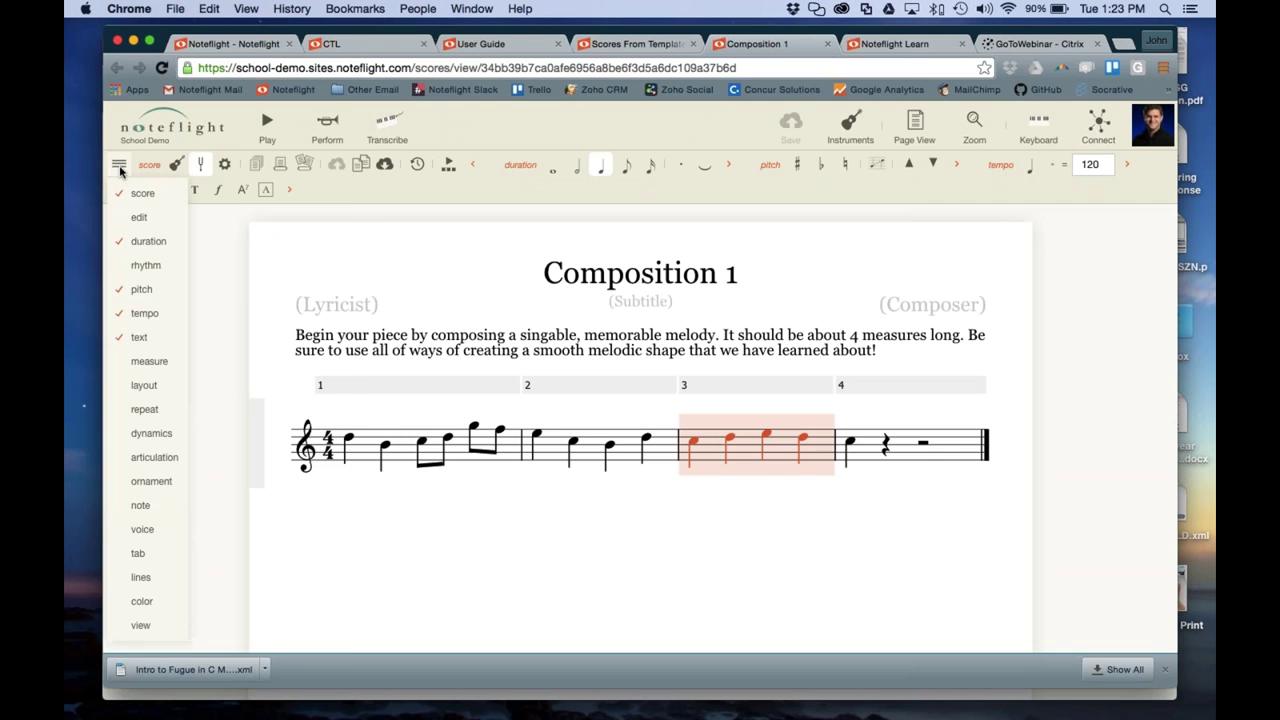
{"action": "mouse_move", "coordinate": [146, 346]}
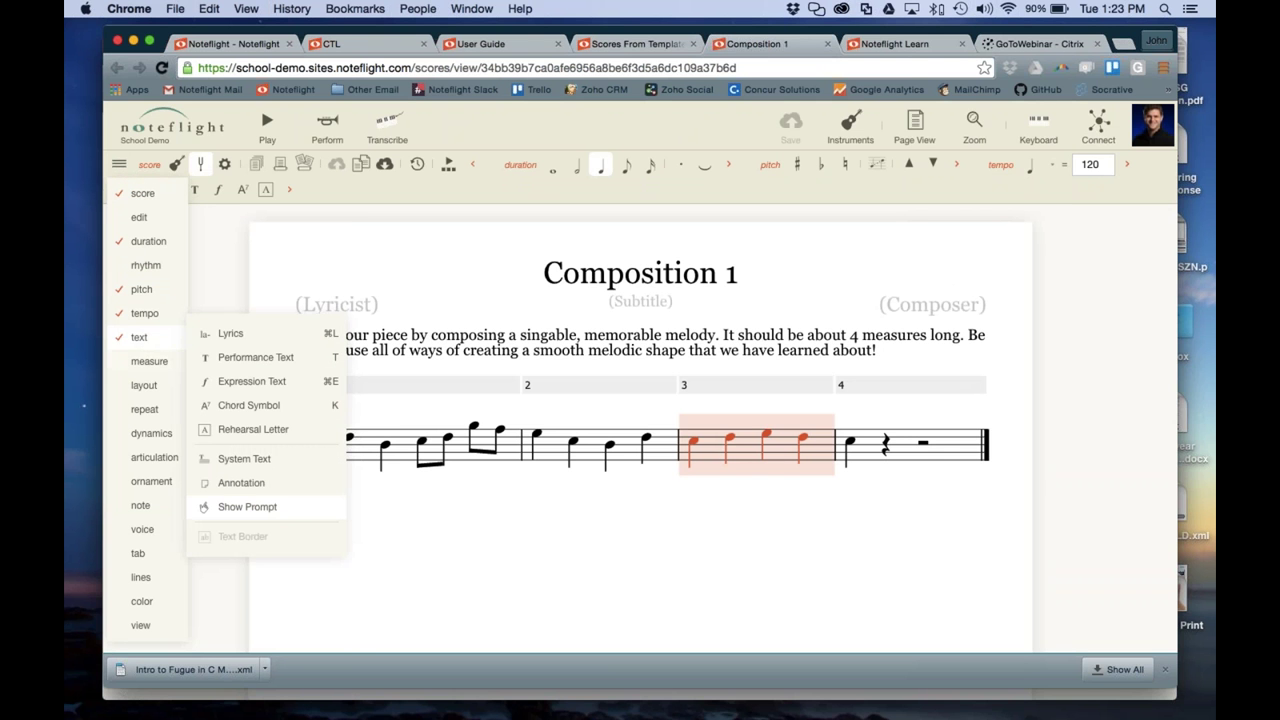
{"action": "left_click", "coordinate": [241, 483]}
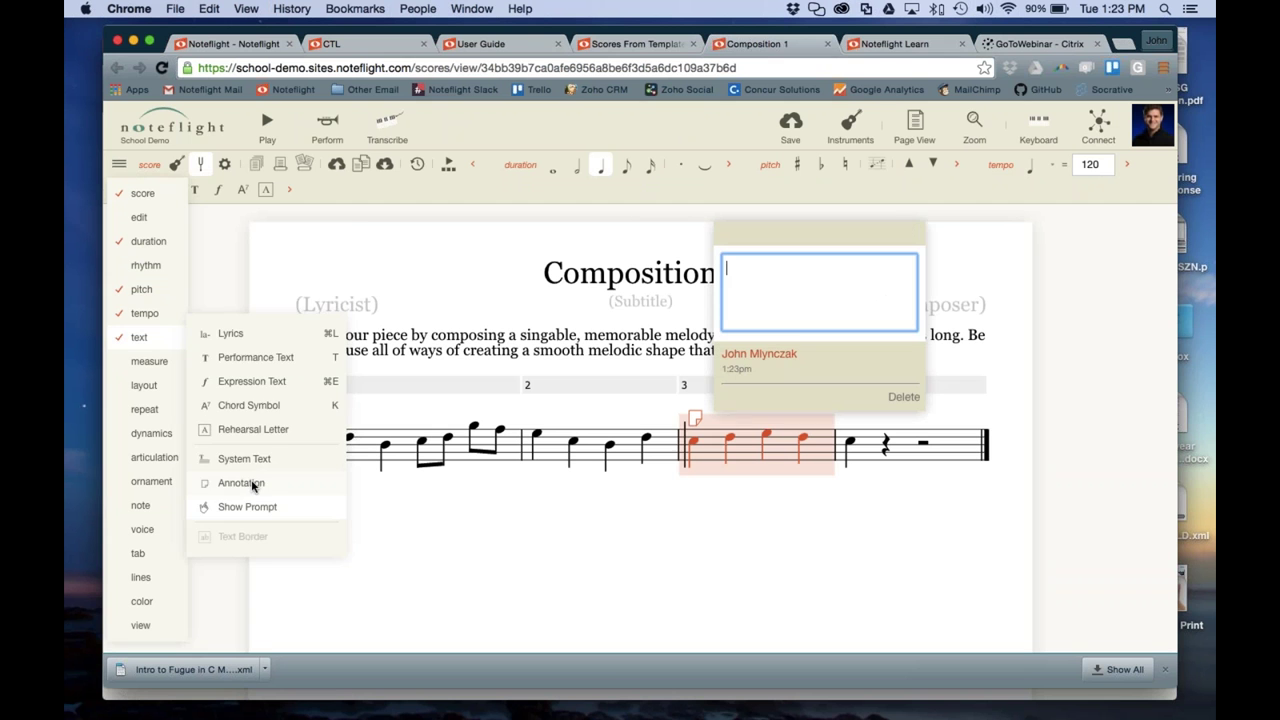
{"action": "type", "text": "Th"}
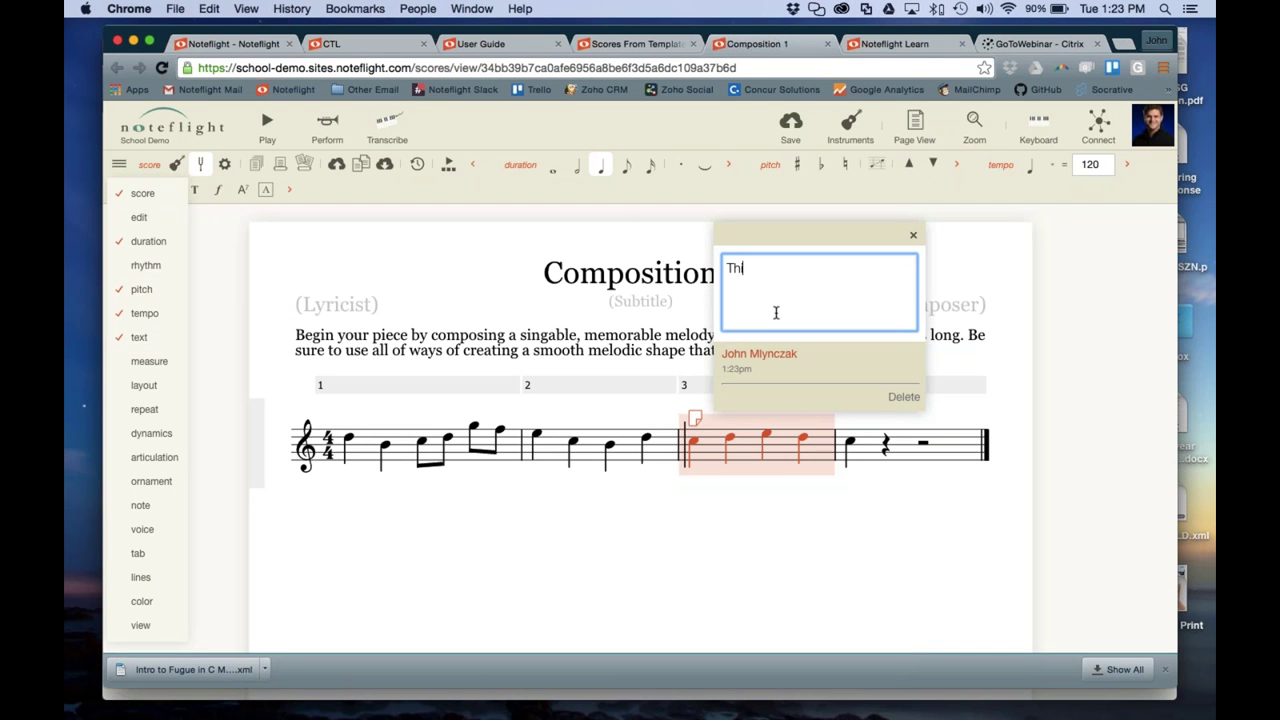
{"action": "type", "text": "is is soooo original."}
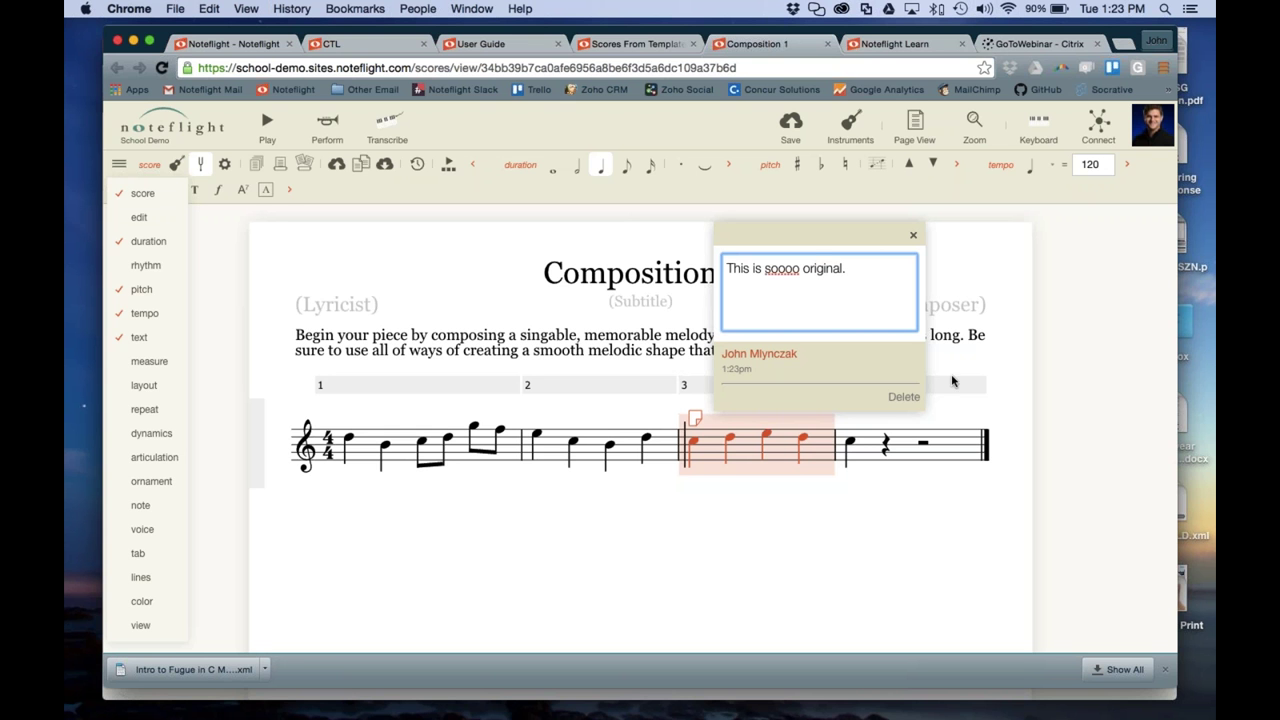
{"action": "left_click", "coordinate": [914, 235]}
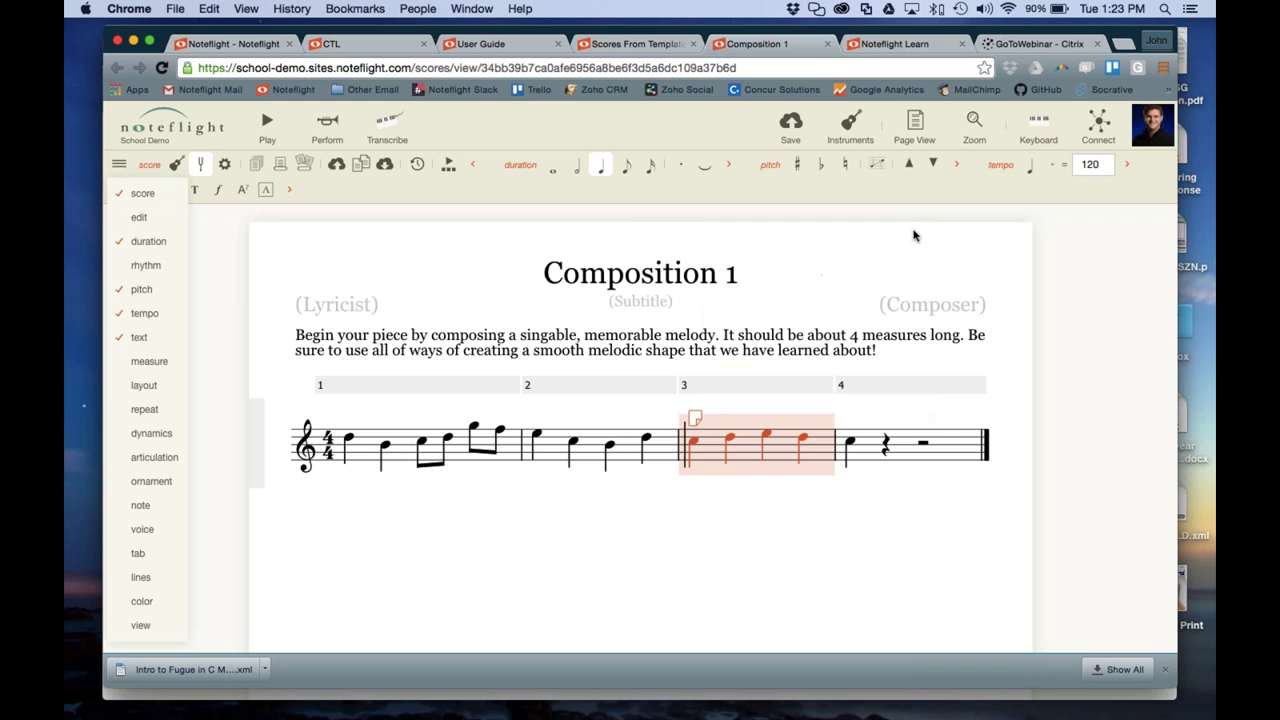
{"action": "left_click", "coordinate": [800, 537]}
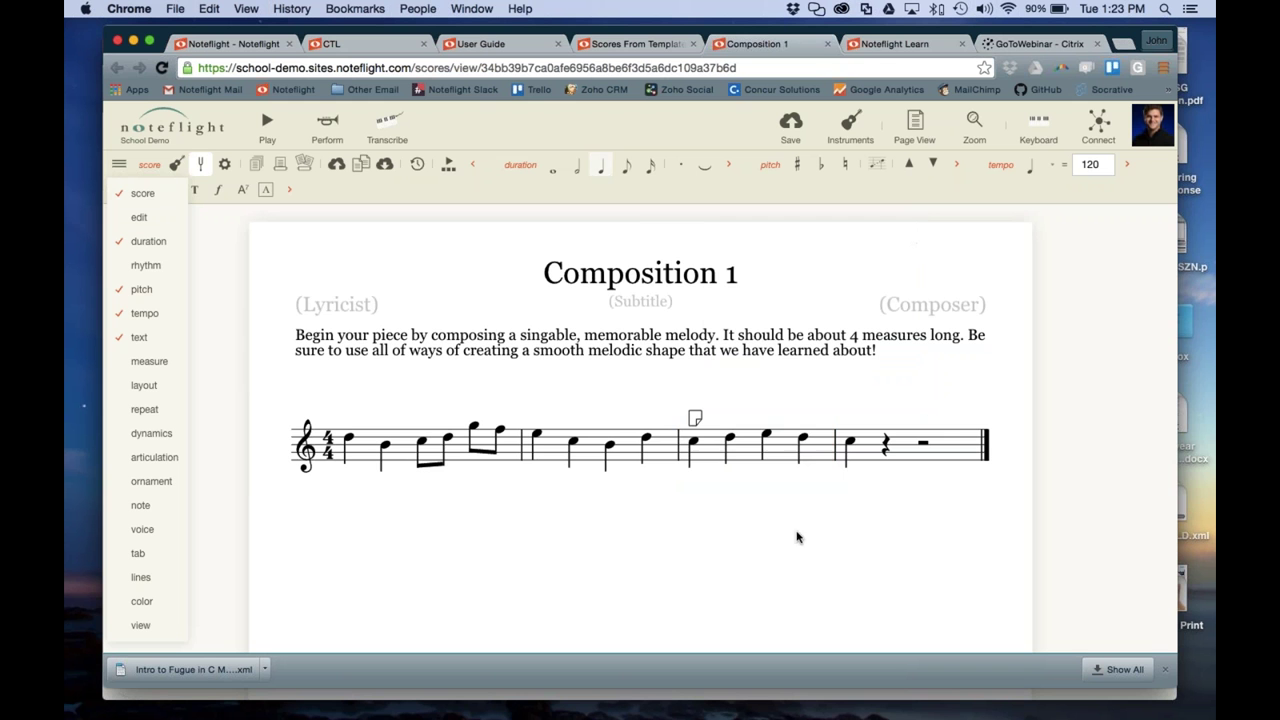
Post a new comment on the student's score from the comments panel
{"action": "left_click", "coordinate": [1094, 146]}
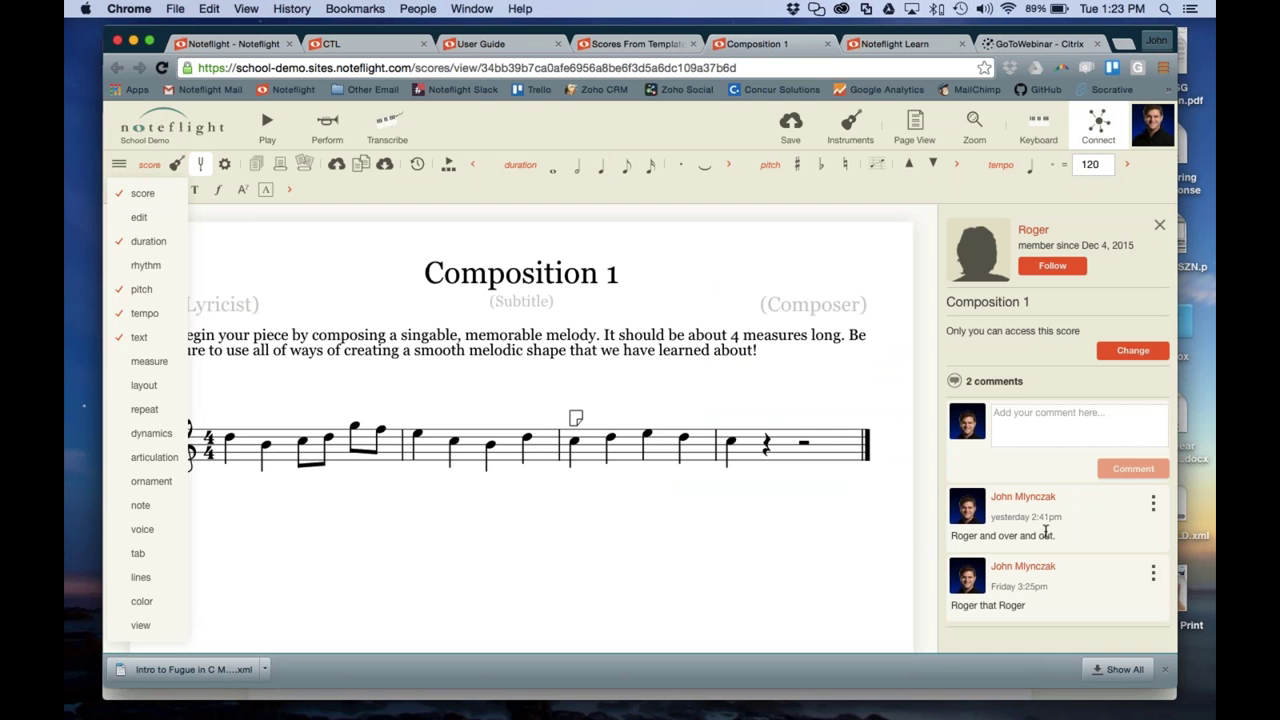
{"action": "left_click", "coordinate": [1014, 430]}
{"action": "type", "text": "Roger, Roger."}
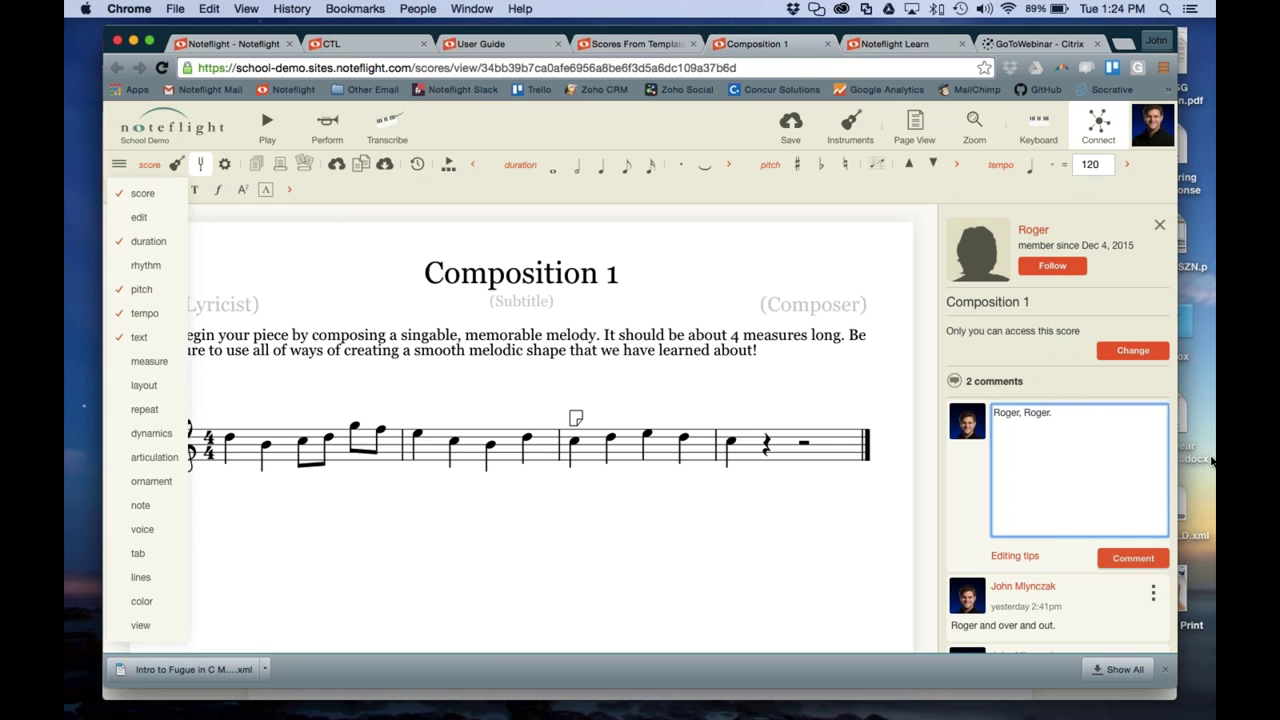
{"action": "left_click", "coordinate": [1210, 460]}
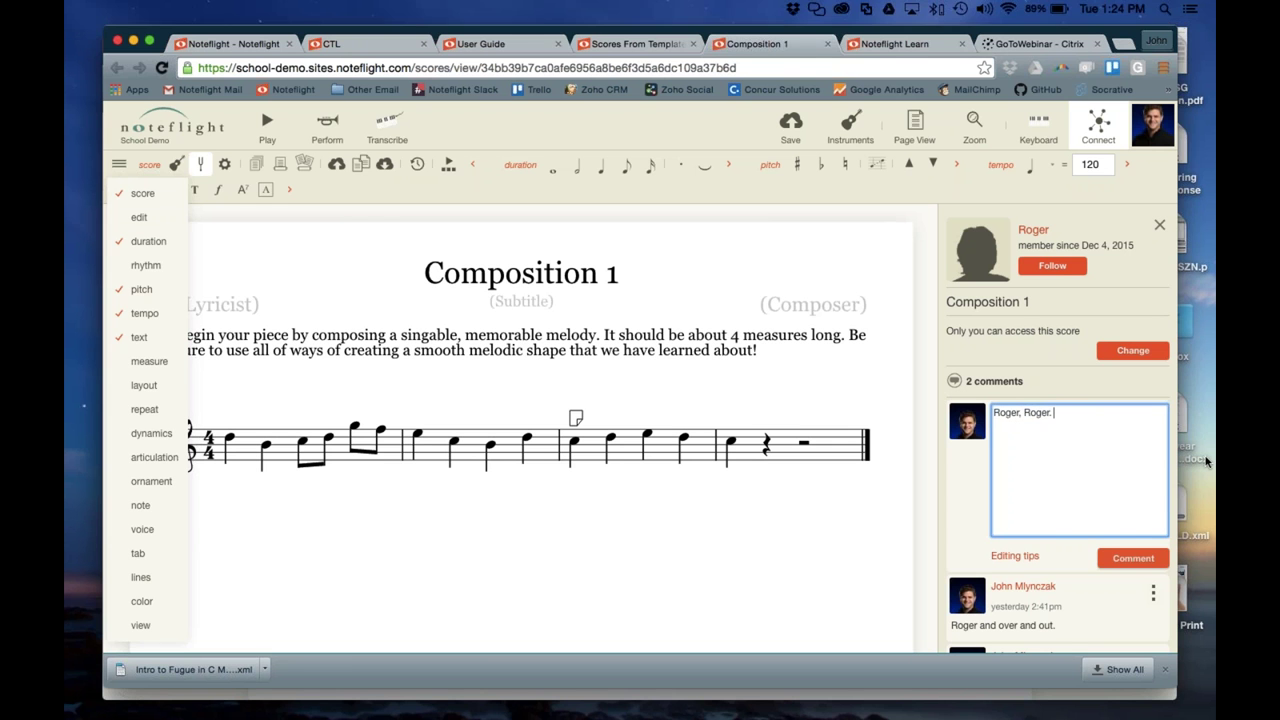
{"action": "left_click", "coordinate": [1120, 558]}
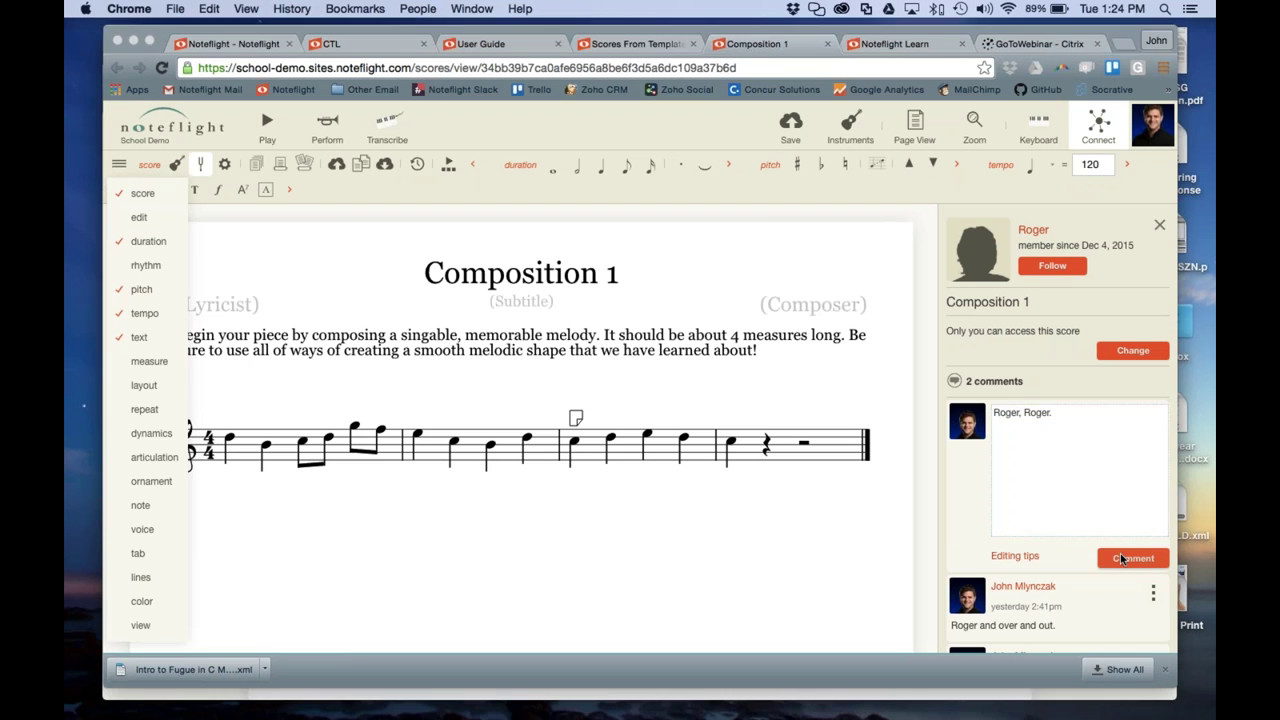
Check the note annotation, save the score, and close its tab
{"action": "left_click", "coordinate": [578, 420]}
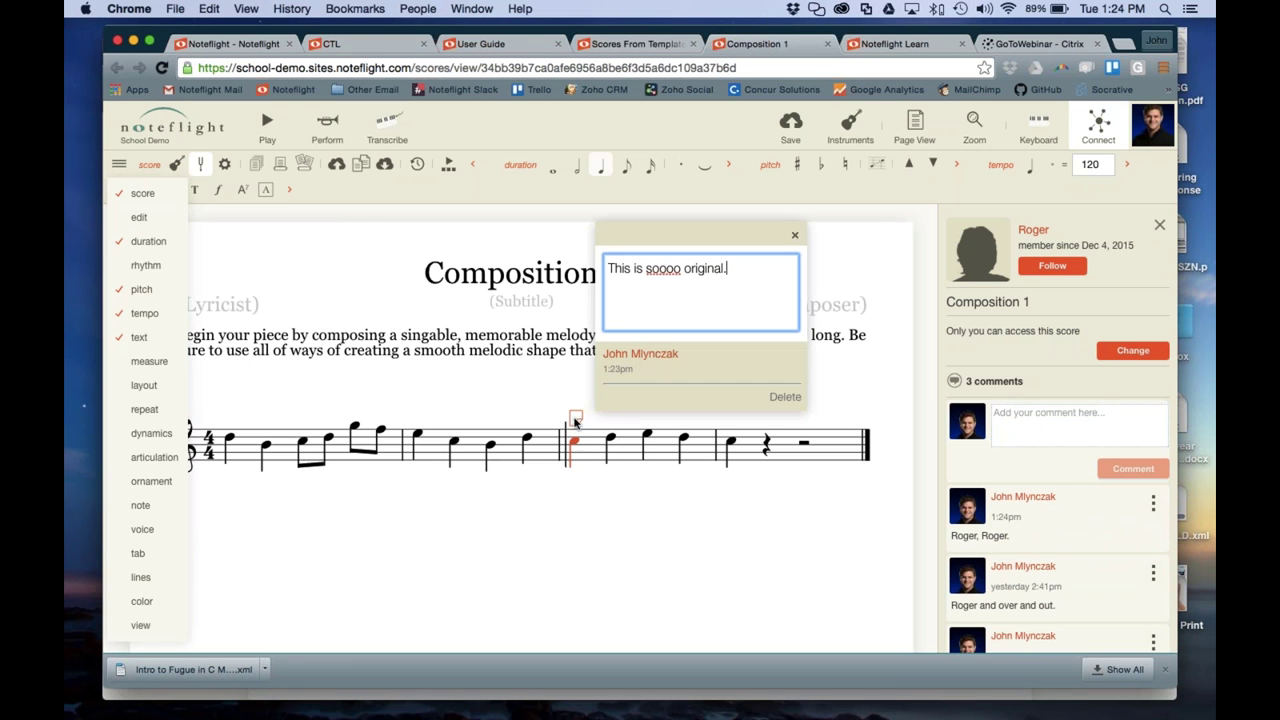
{"action": "left_click", "coordinate": [796, 138]}
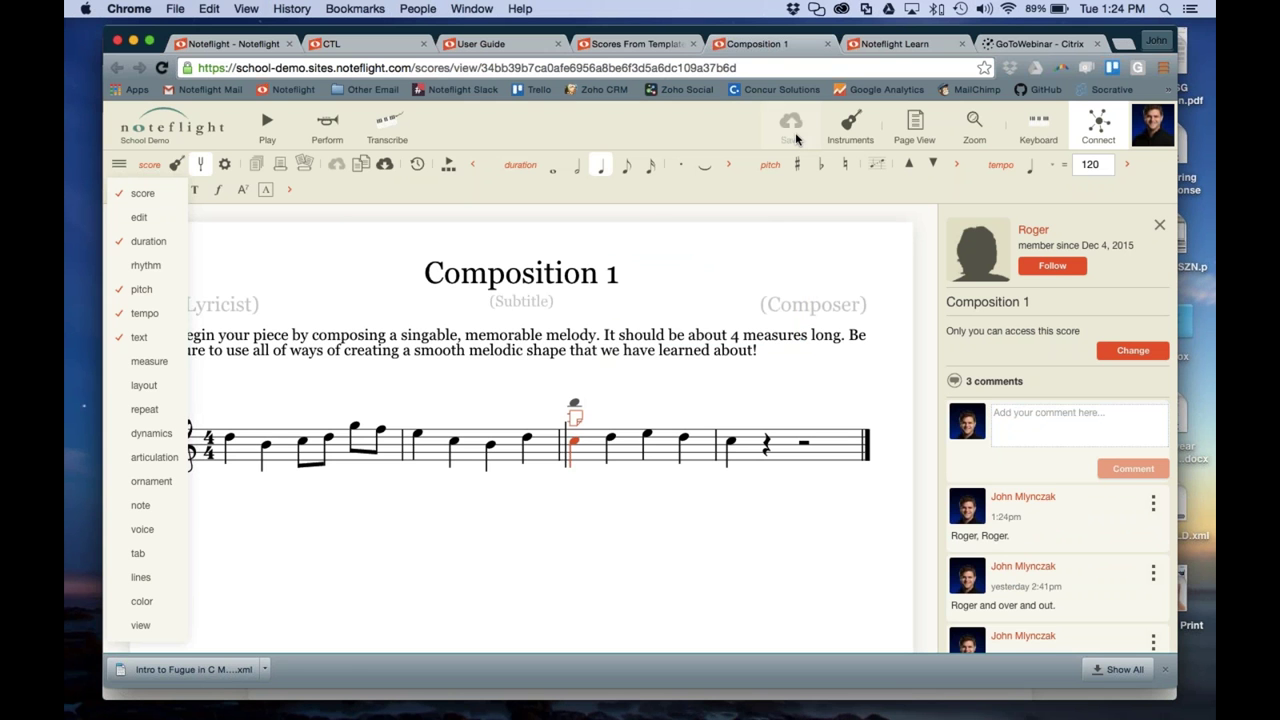
{"action": "left_click", "coordinate": [827, 44]}
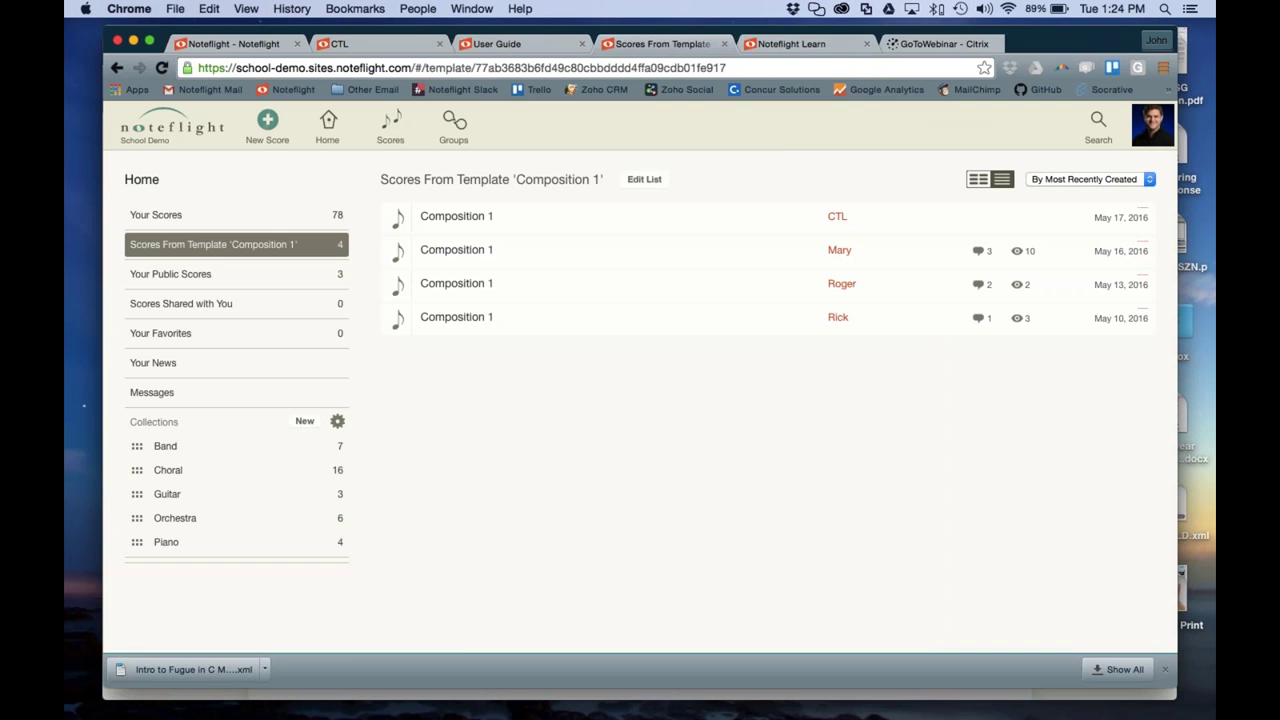
Open the newest copy of Composition 1 in a new tab
{"action": "right_click", "coordinate": [489, 221]}
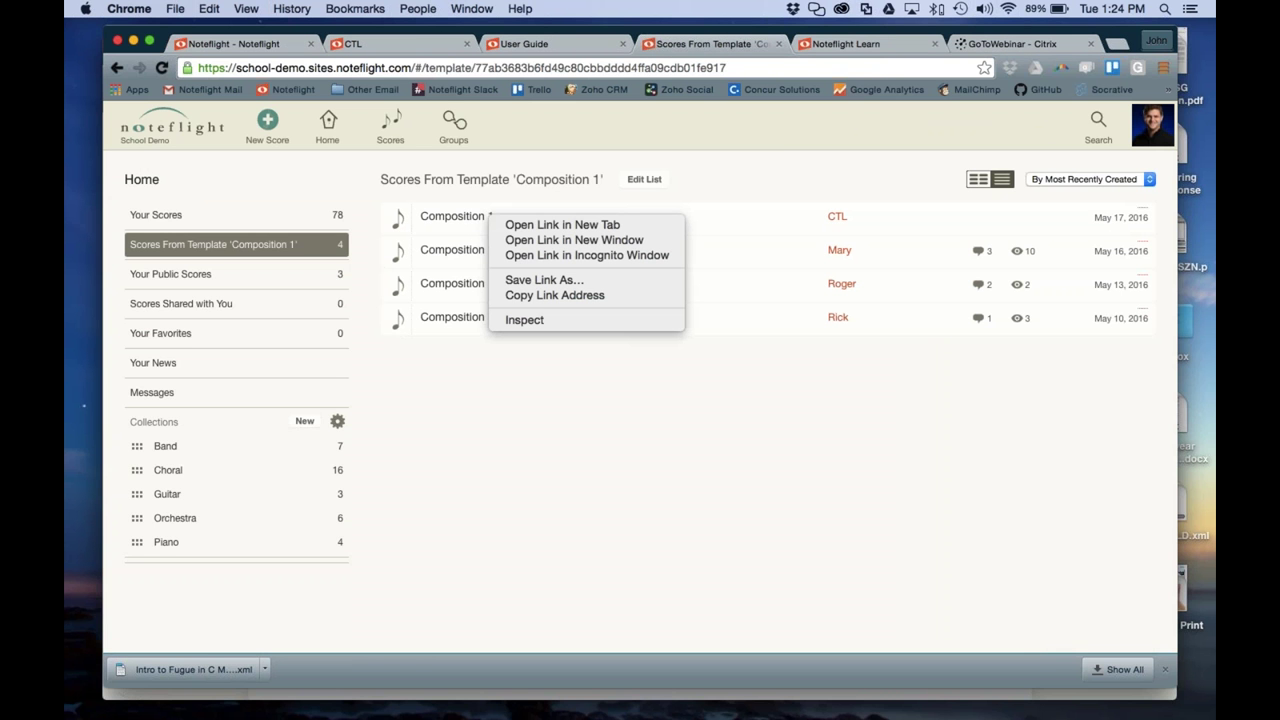
{"action": "left_click", "coordinate": [538, 225]}
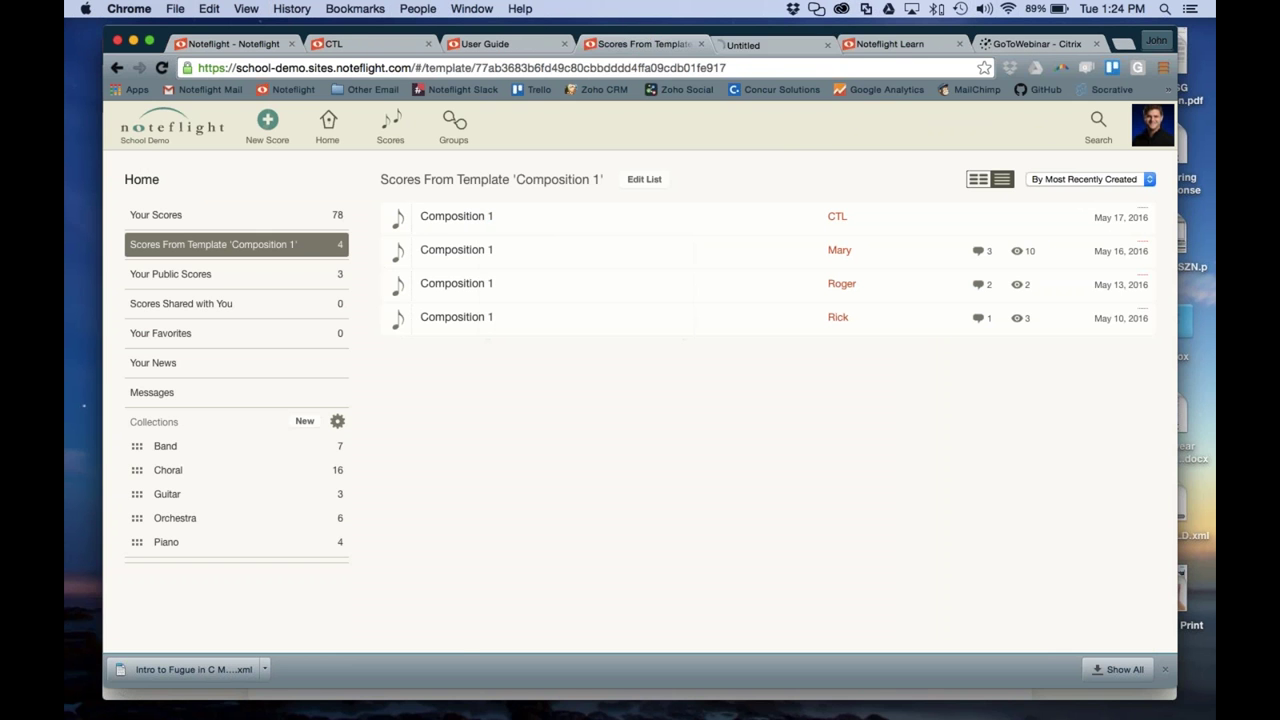
{"action": "left_click", "coordinate": [758, 46]}
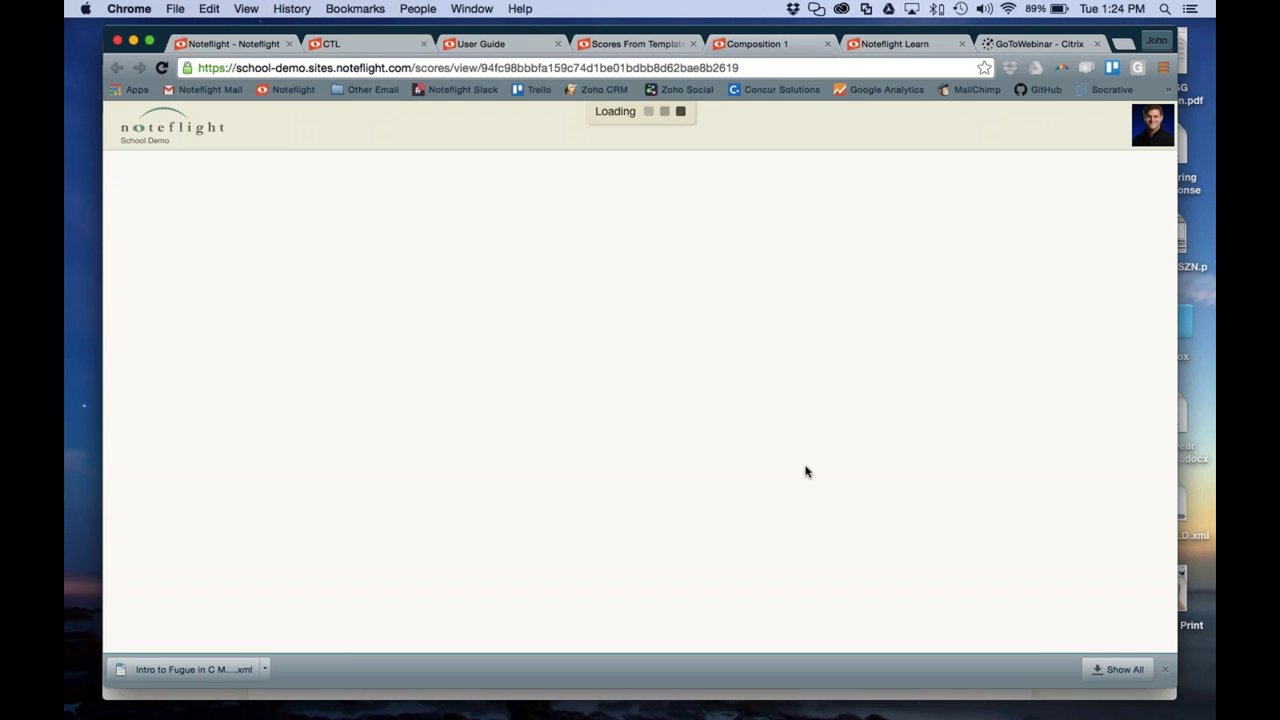
Colour all of measure 3's notes blue
{"action": "left_click", "coordinate": [684, 436]}
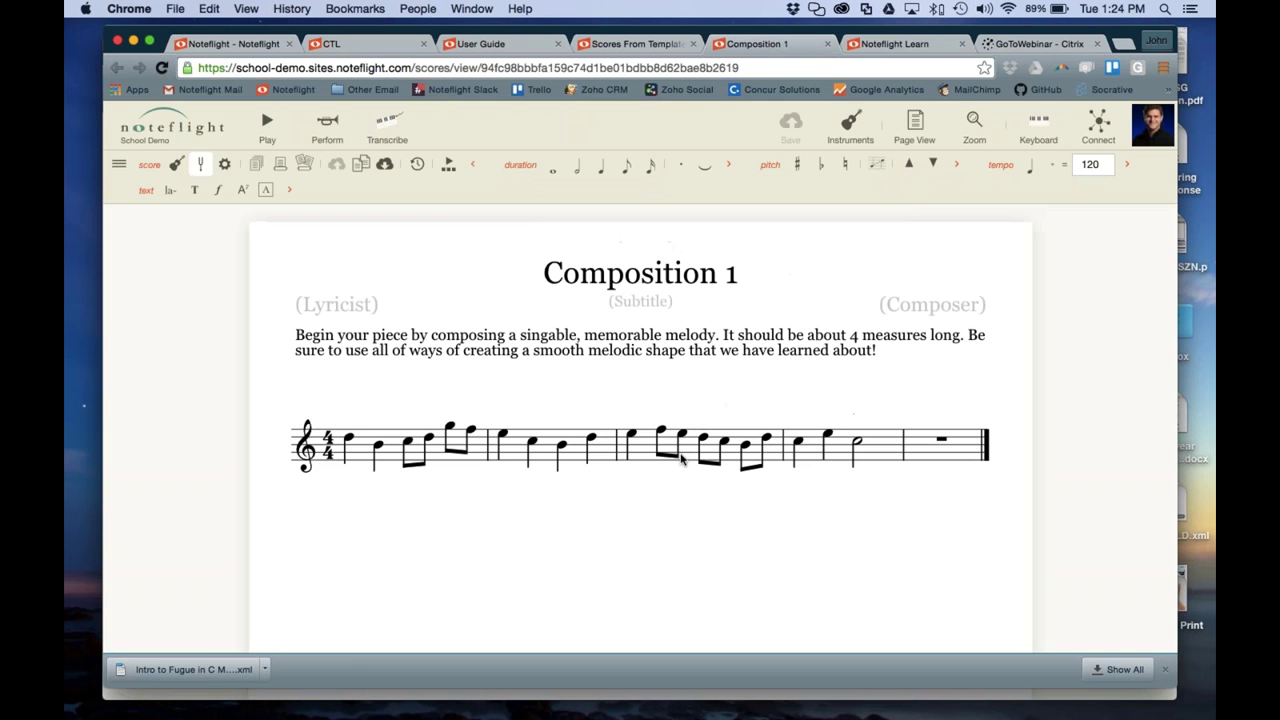
{"action": "mouse_move", "coordinate": [684, 436]}
{"action": "left_mouse_down"}
{"action": "mouse_move", "coordinate": [690, 458]}
{"action": "mouse_move", "coordinate": [680, 436]}
{"action": "left_mouse_up"}
{"action": "left_click", "coordinate": [634, 509]}
{"action": "left_click", "coordinate": [697, 440]}
{"action": "left_click", "coordinate": [648, 534]}
{"action": "left_click", "coordinate": [686, 455]}
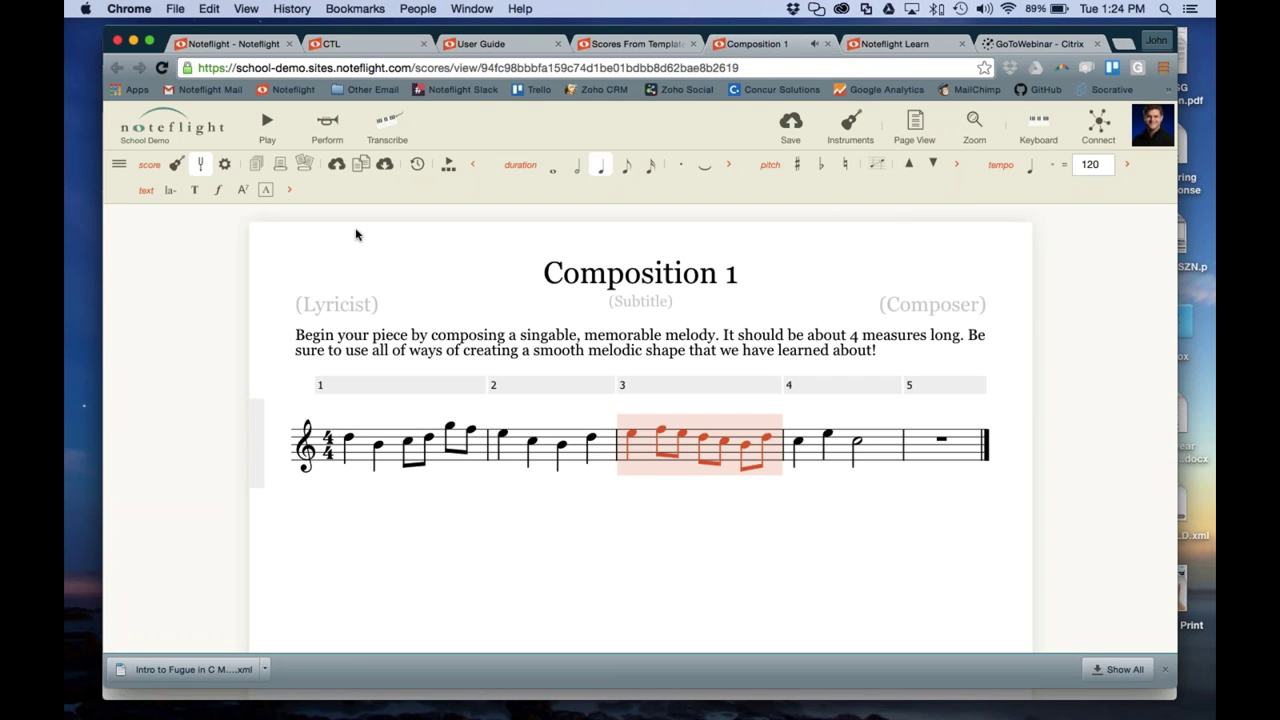
{"action": "left_click", "coordinate": [118, 165]}
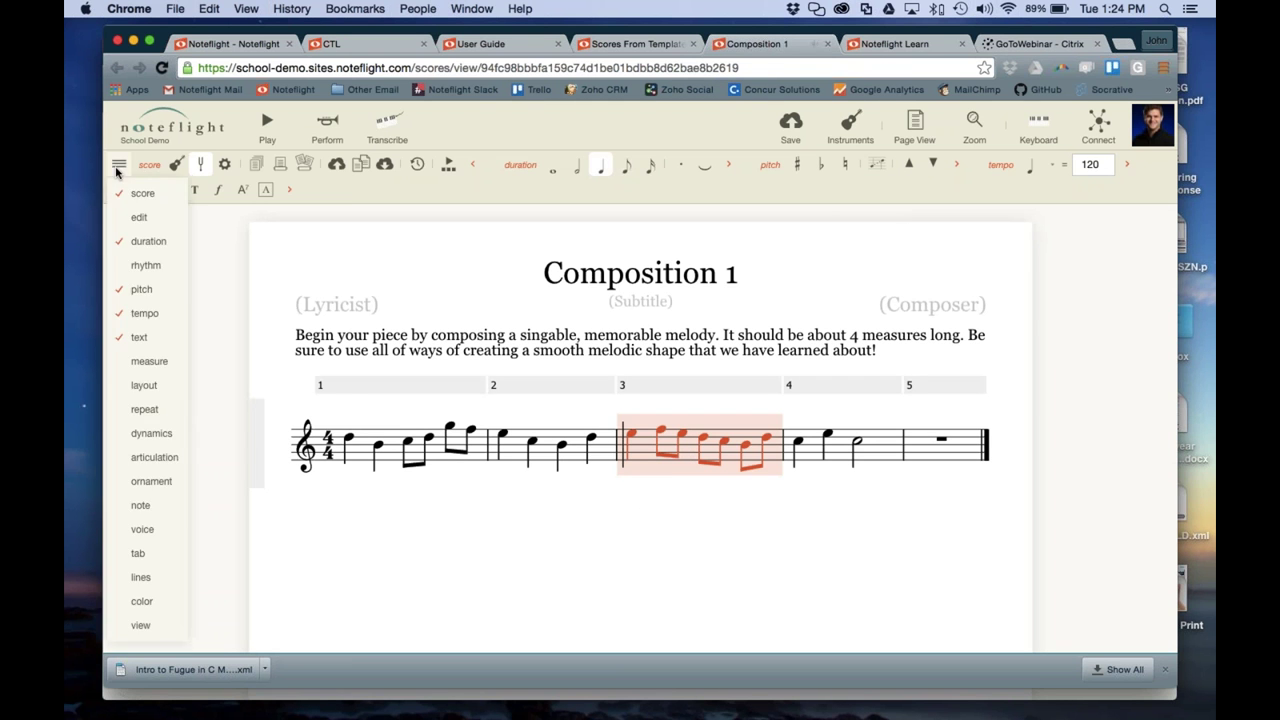
{"action": "left_click", "coordinate": [141, 601]}
{"action": "left_click", "coordinate": [454, 189]}
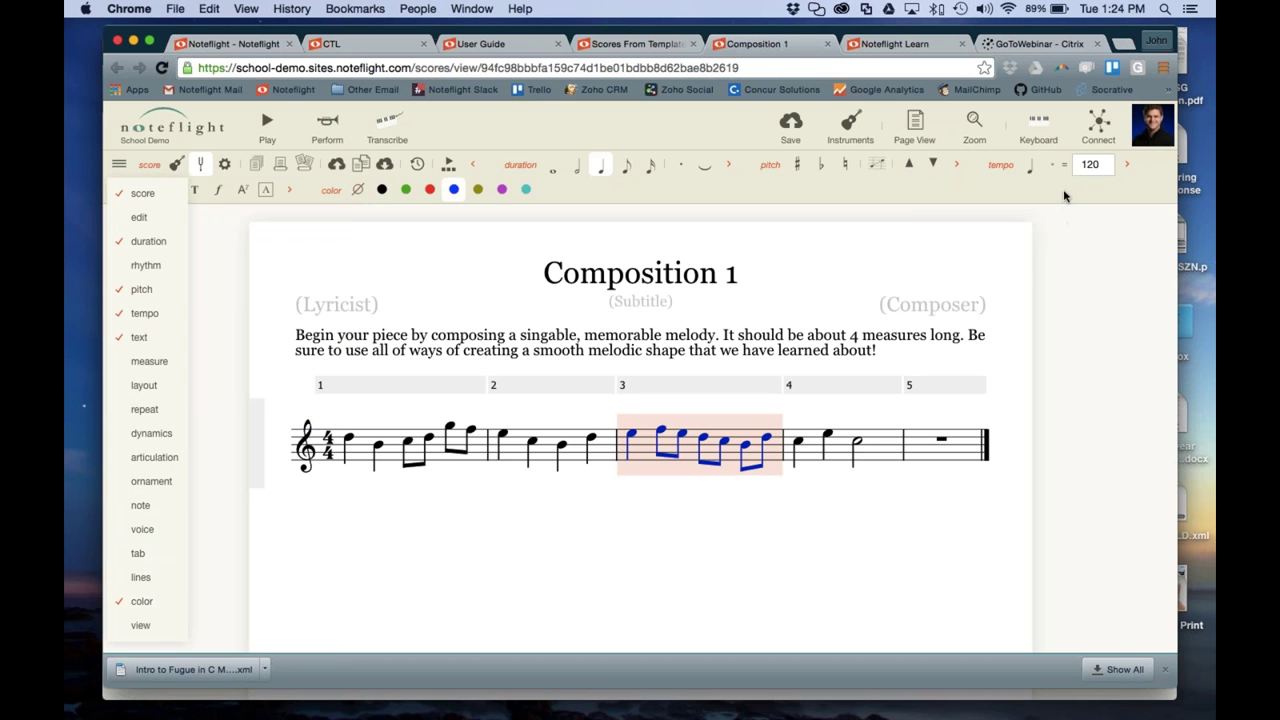
Draft the comment 'BLUE NOTES: I love this line!' on the score
{"action": "left_click", "coordinate": [1098, 122]}
{"action": "left_click", "coordinate": [1034, 397]}
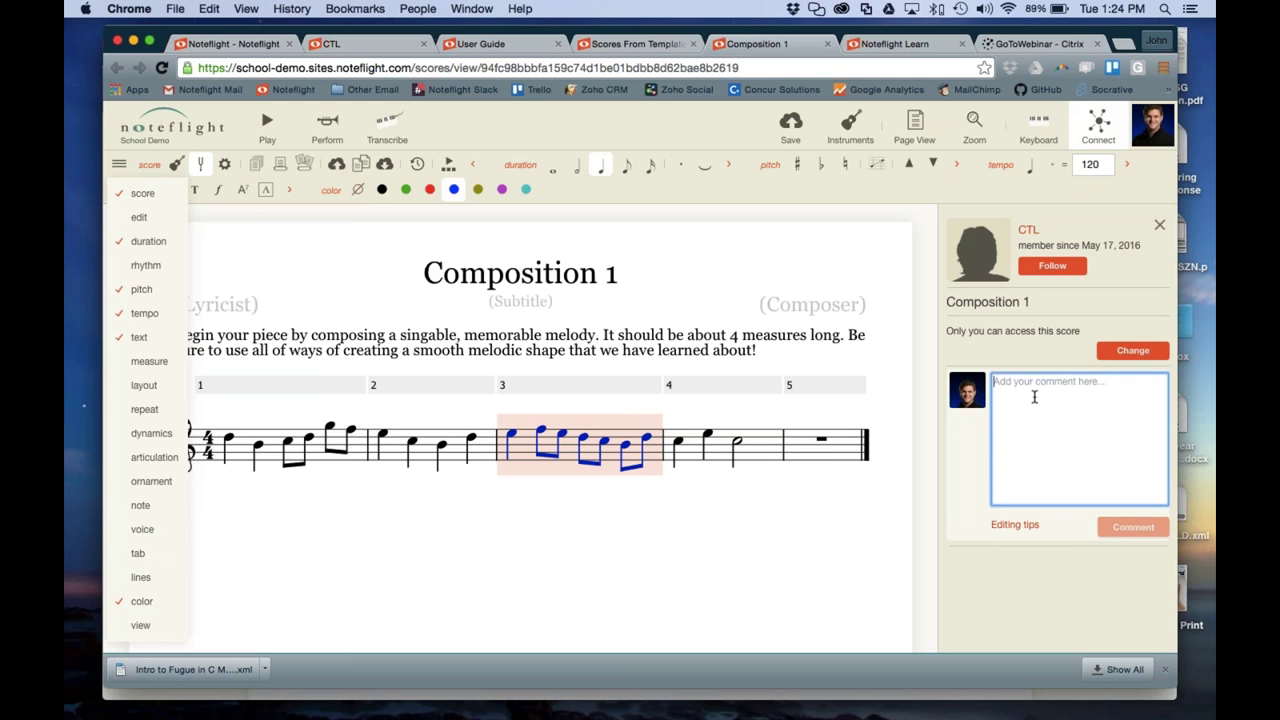
{"action": "type", "text": "BLUE NOTES: I love this line!"}
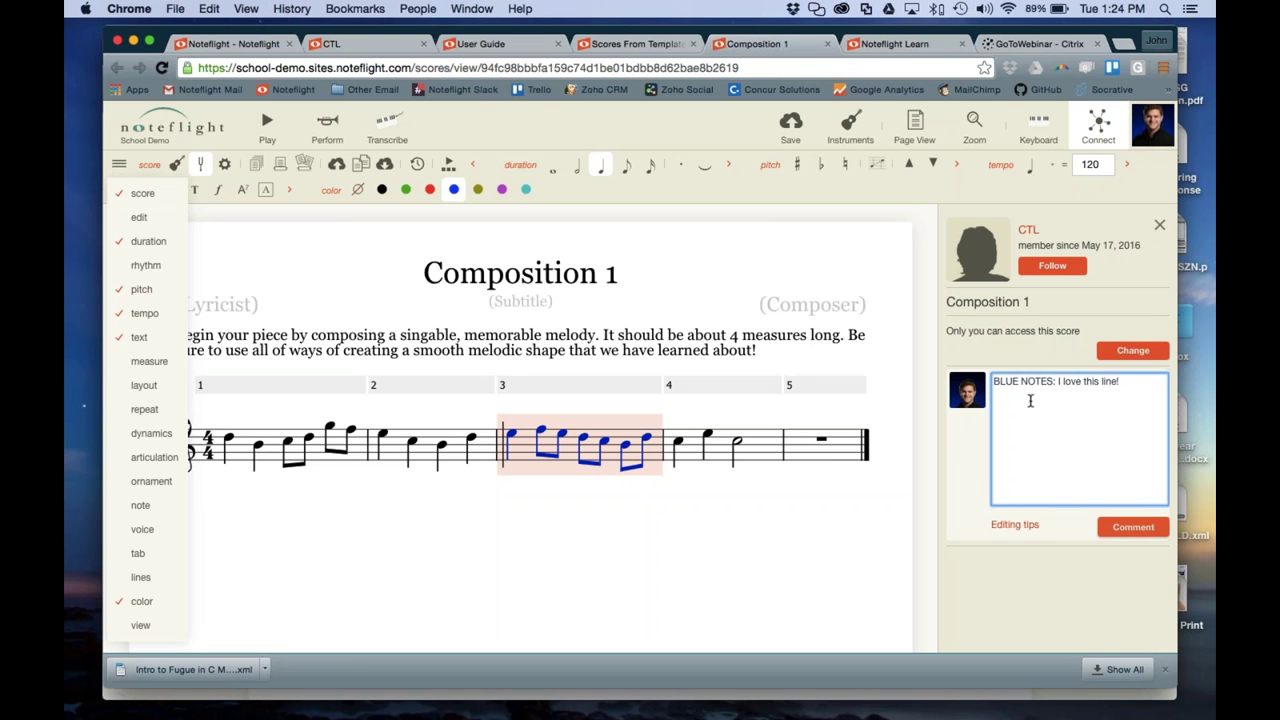
{"action": "left_click", "coordinate": [870, 545]}
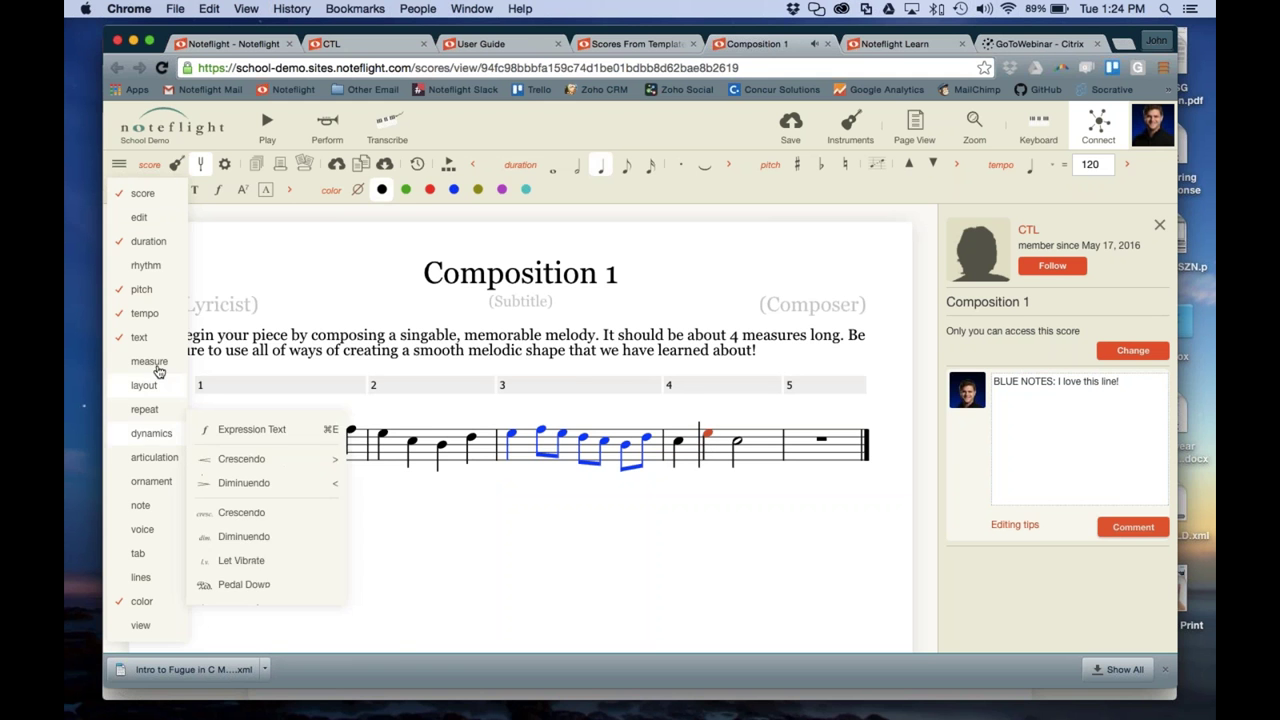
{"action": "mouse_move", "coordinate": [143, 337]}
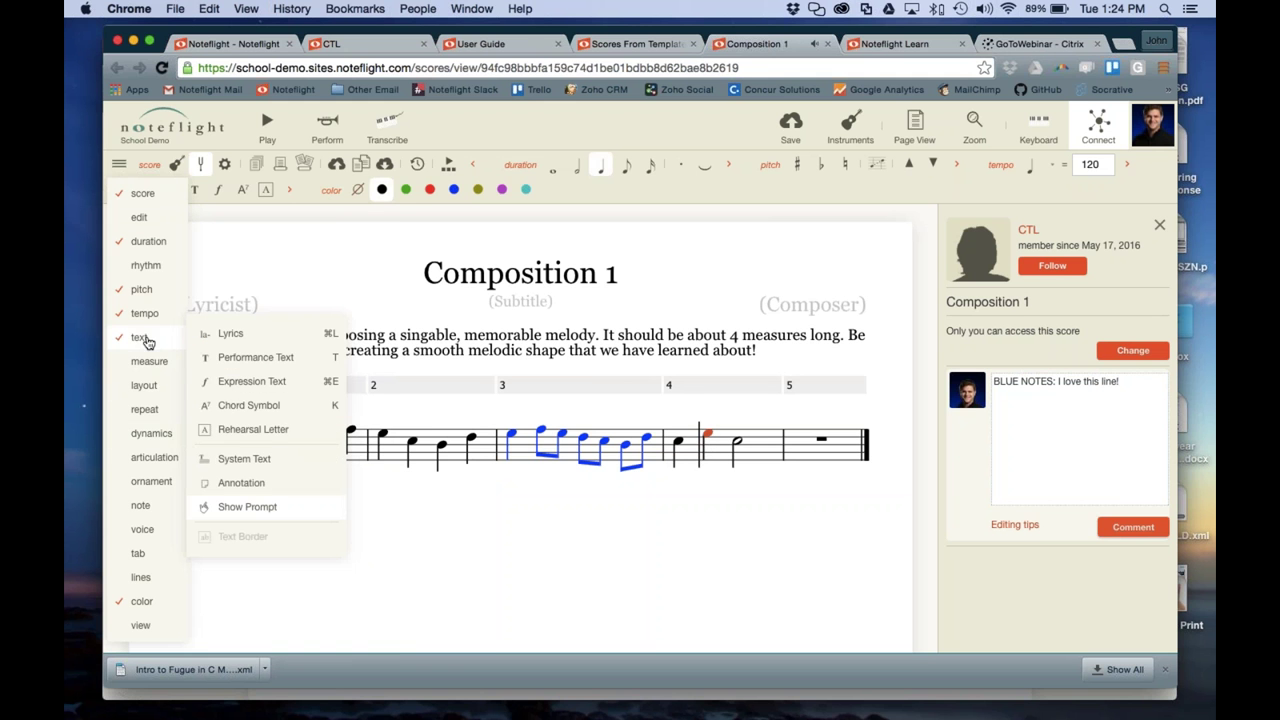
Annotate the second note of measure 4 with 'Go on and on and on and on and on and'
{"action": "left_click", "coordinate": [246, 485]}
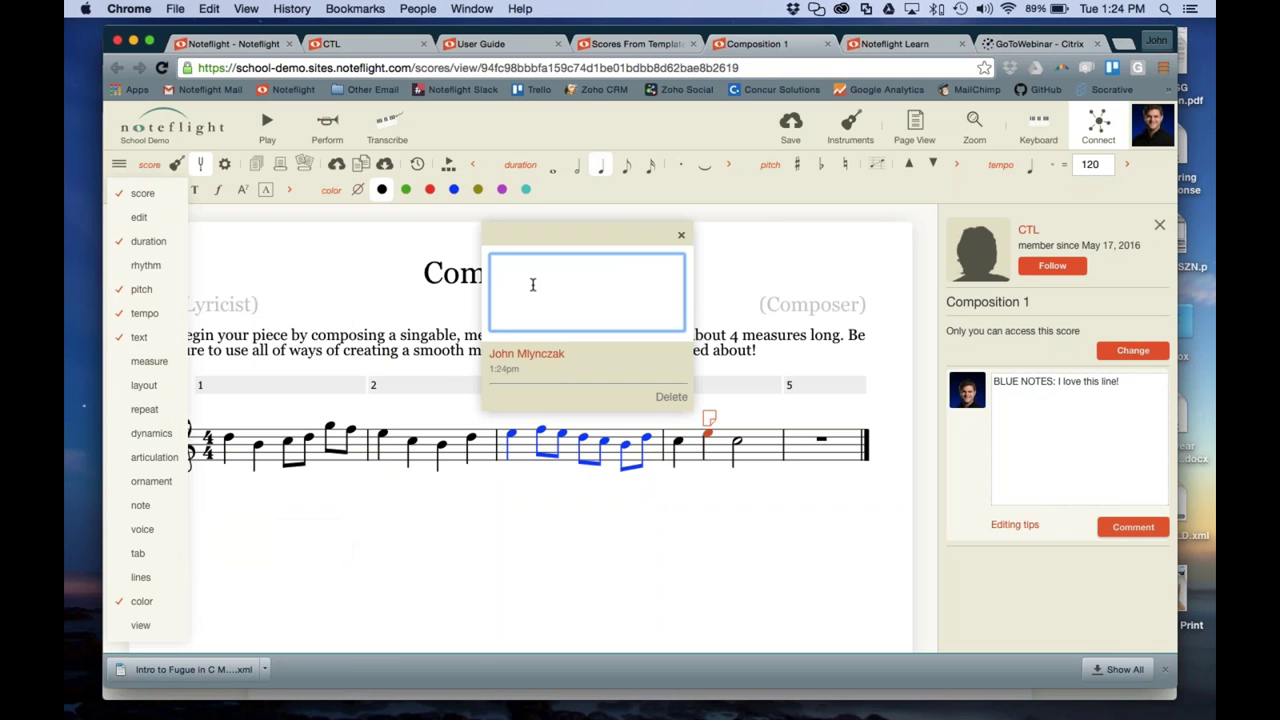
{"action": "type", "text": "Go on and on and on and on "}
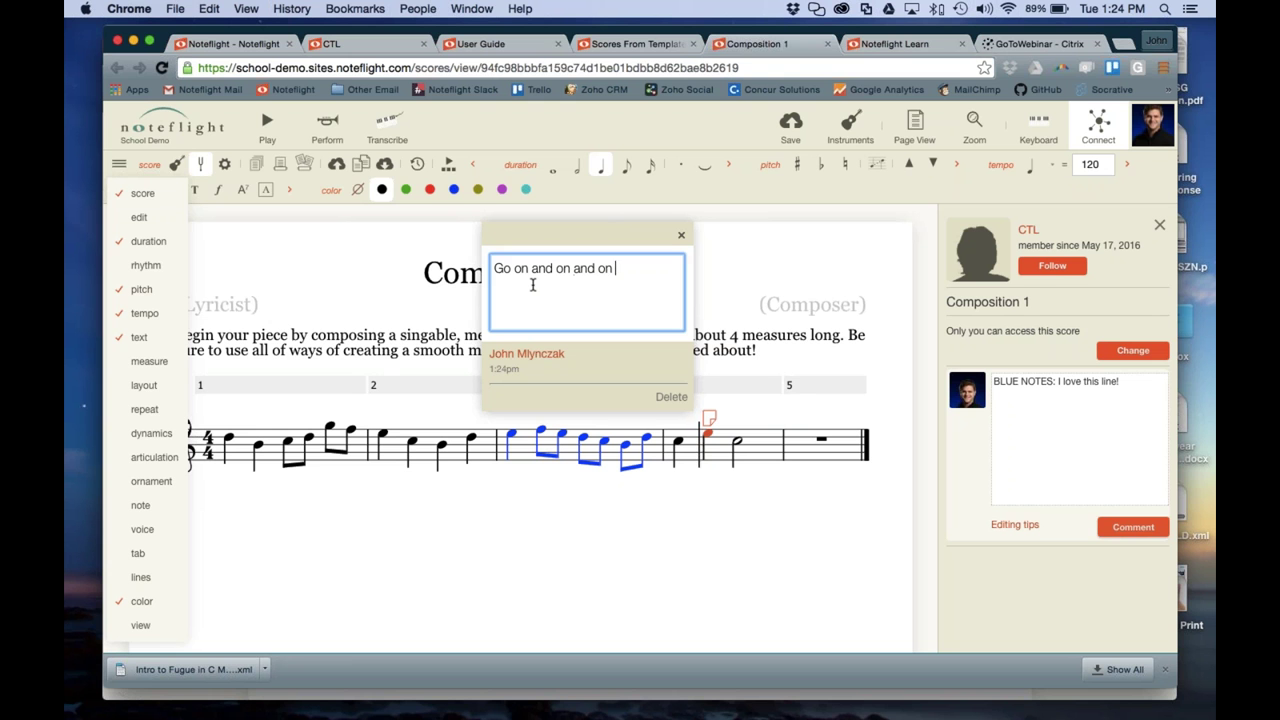
{"action": "type", "text": "and on and"}
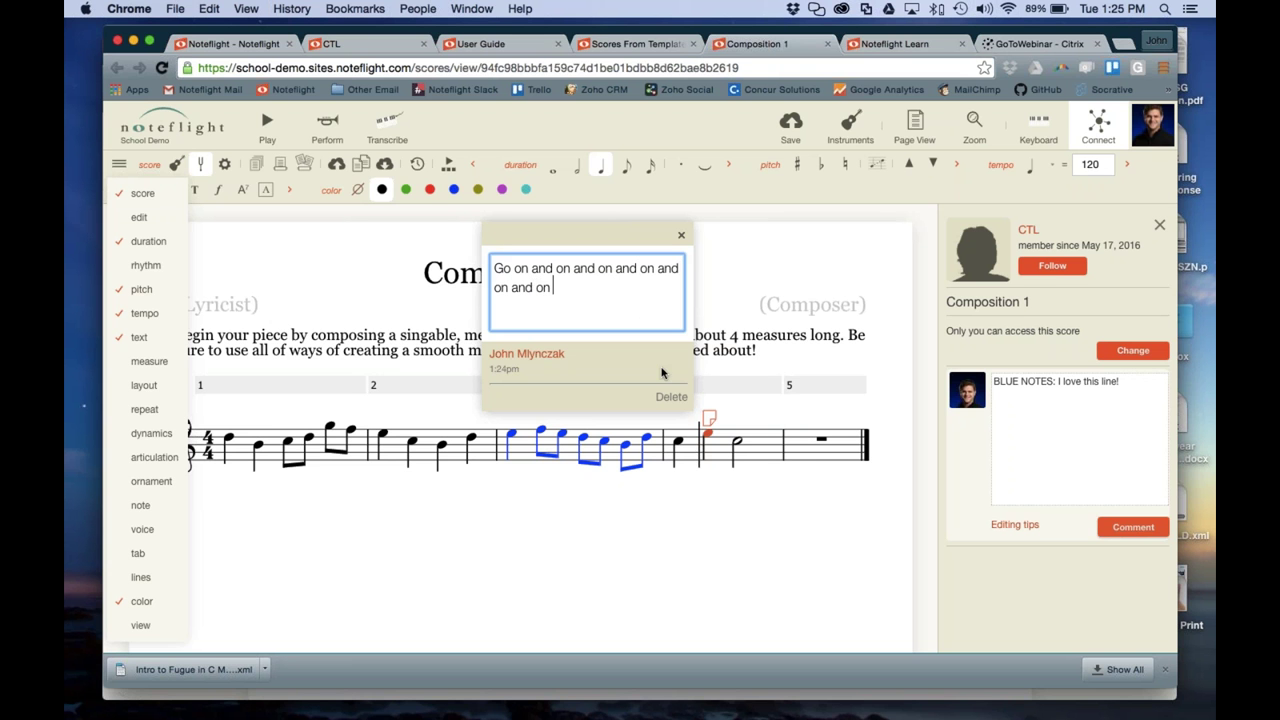
{"action": "left_click", "coordinate": [681, 235]}
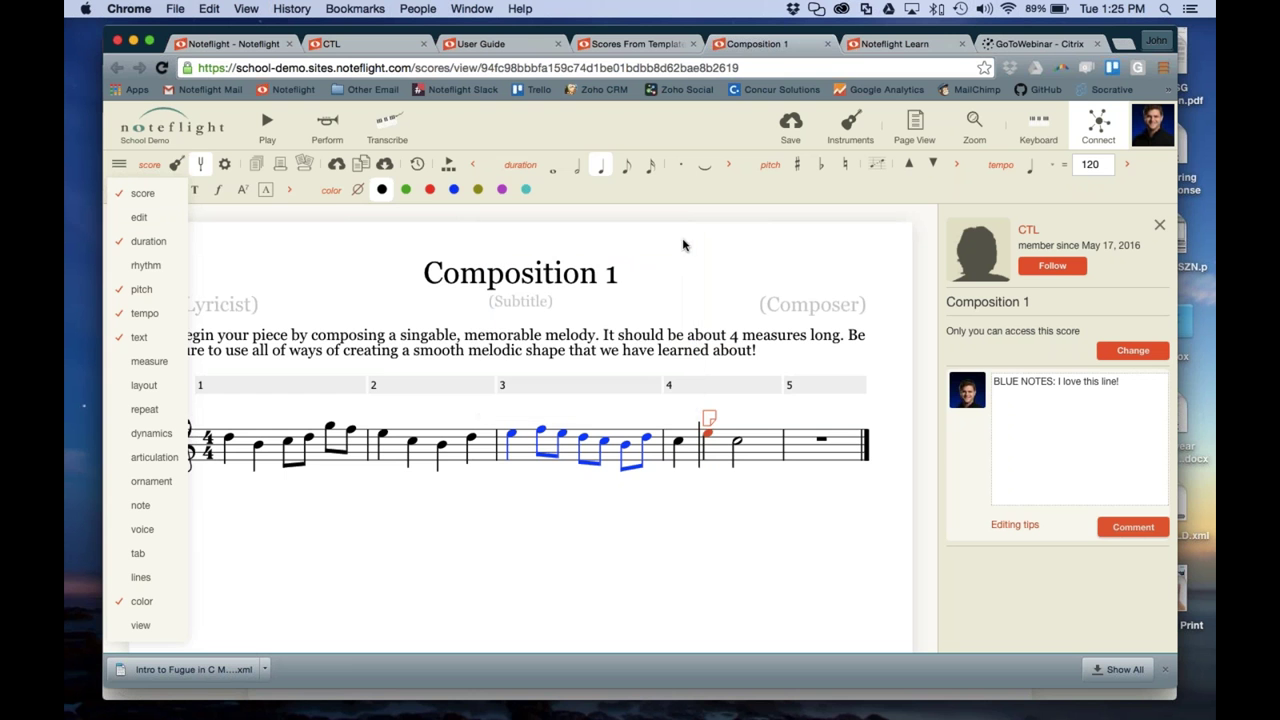
Reopen the measure 4 annotation to verify it, then select a note in measure 2
{"action": "left_click", "coordinate": [667, 560]}
{"action": "left_click", "coordinate": [710, 421]}
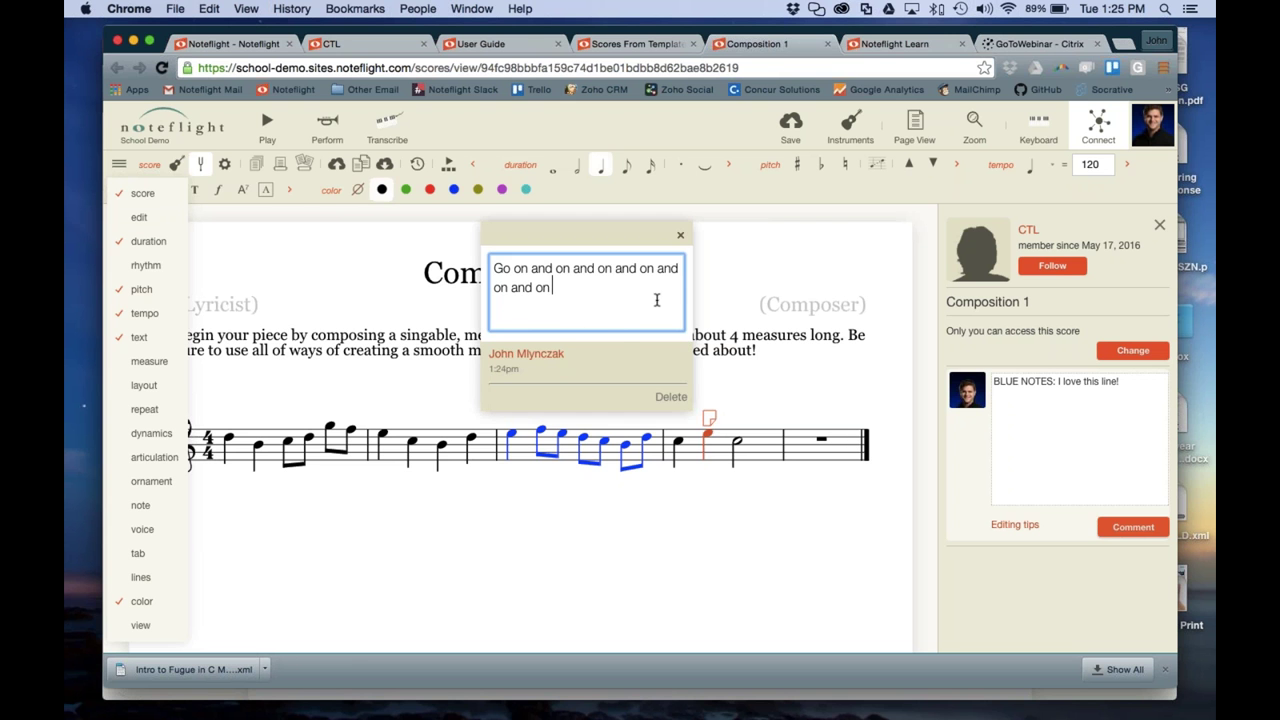
{"action": "left_click", "coordinate": [681, 235]}
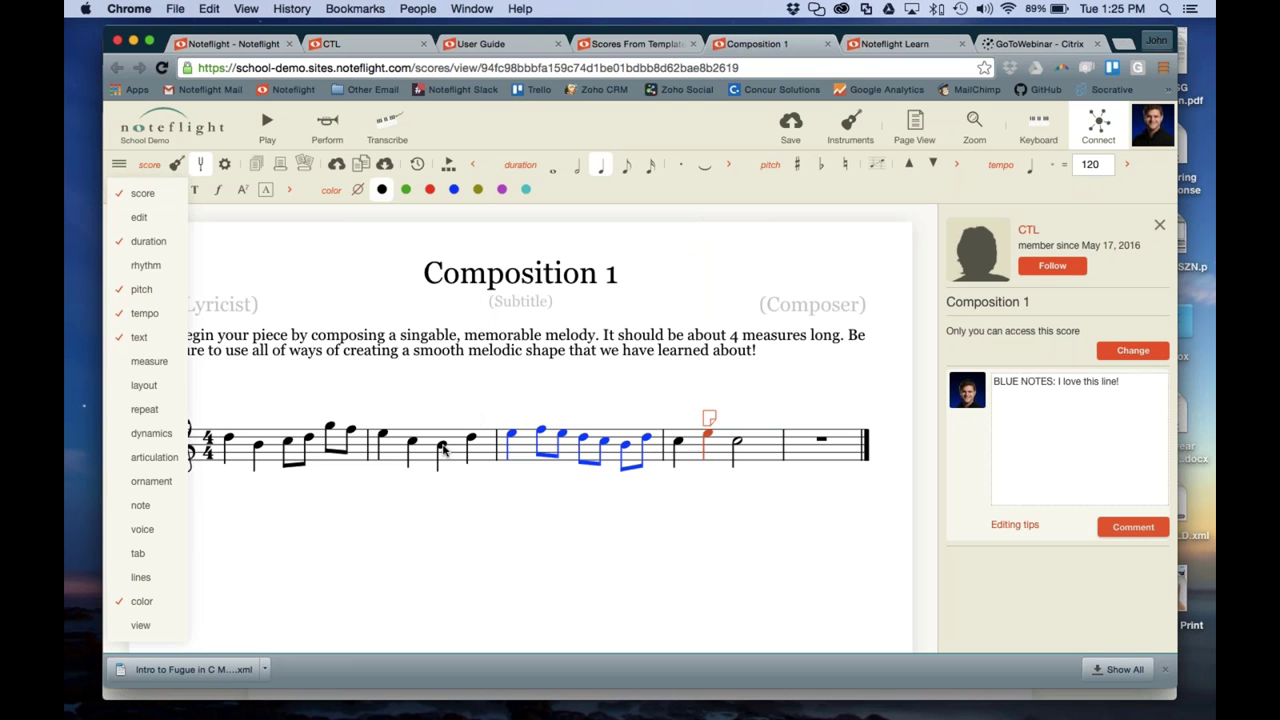
{"action": "left_click", "coordinate": [443, 452]}
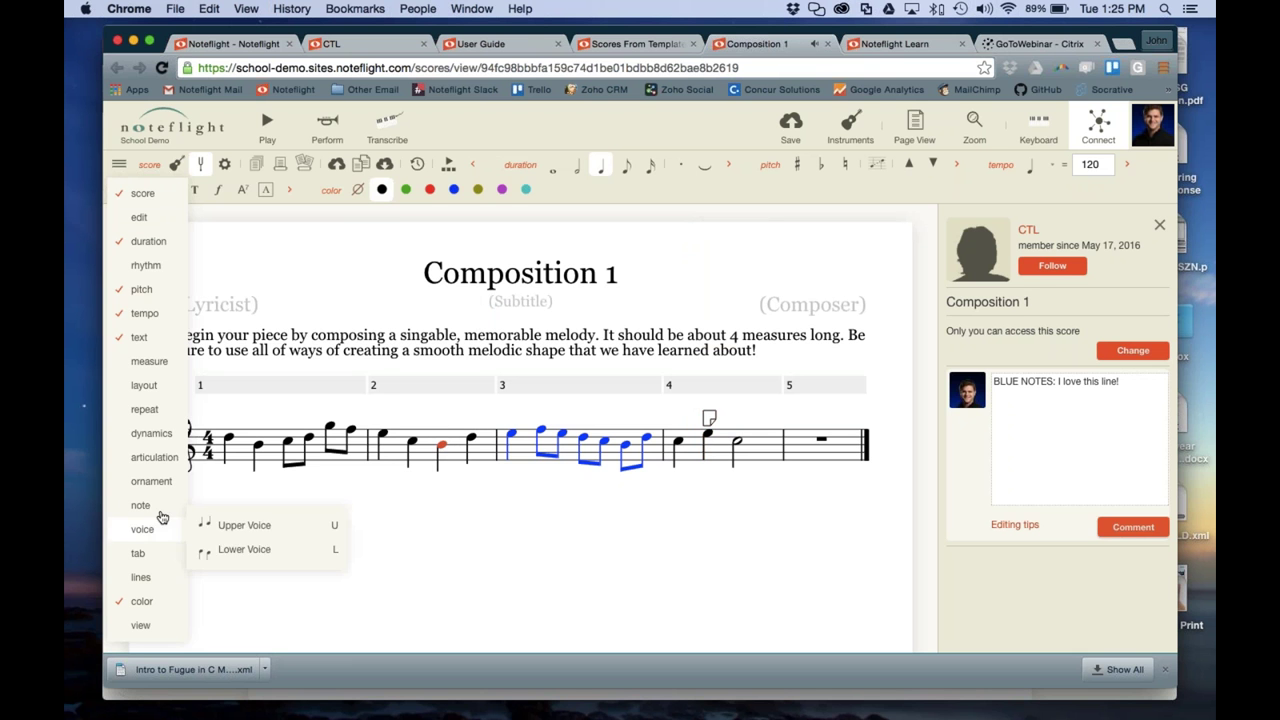
{"action": "mouse_move", "coordinate": [152, 363]}
{"action": "mouse_move", "coordinate": [144, 317]}
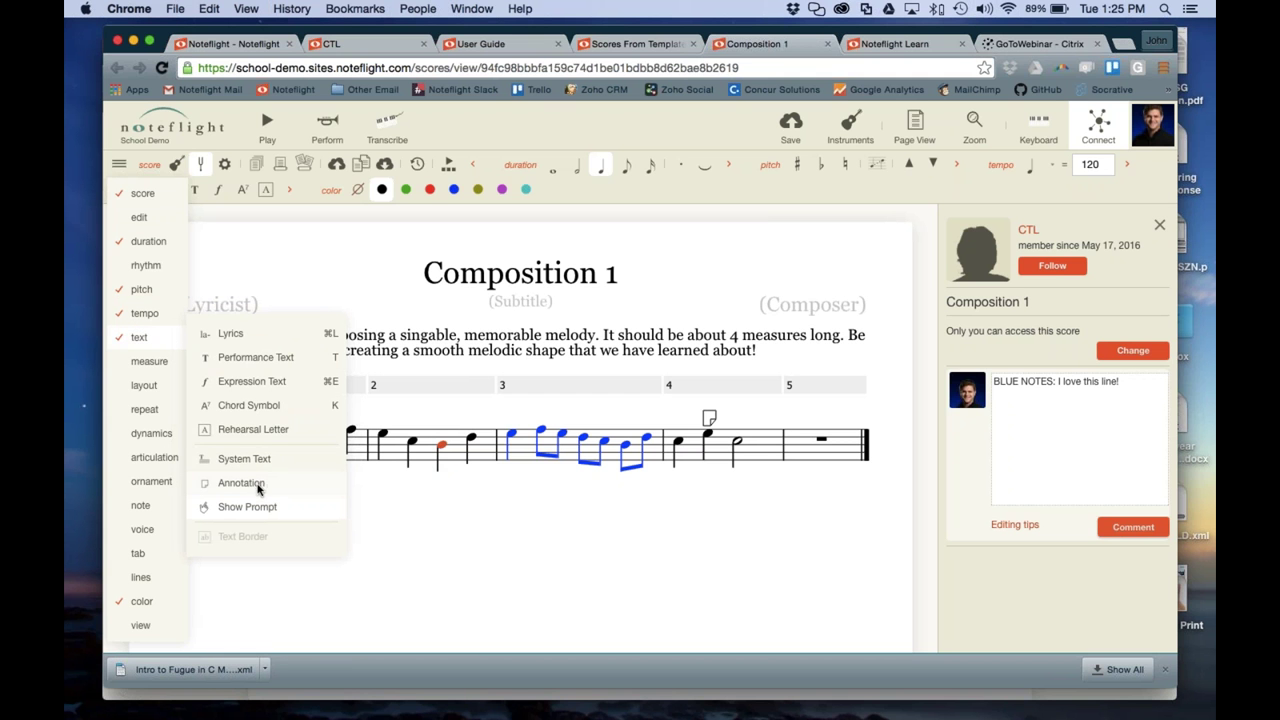
Place practice text 'Write all sorts of stuff about this b' above measure 3
{"action": "left_click", "coordinate": [250, 358]}
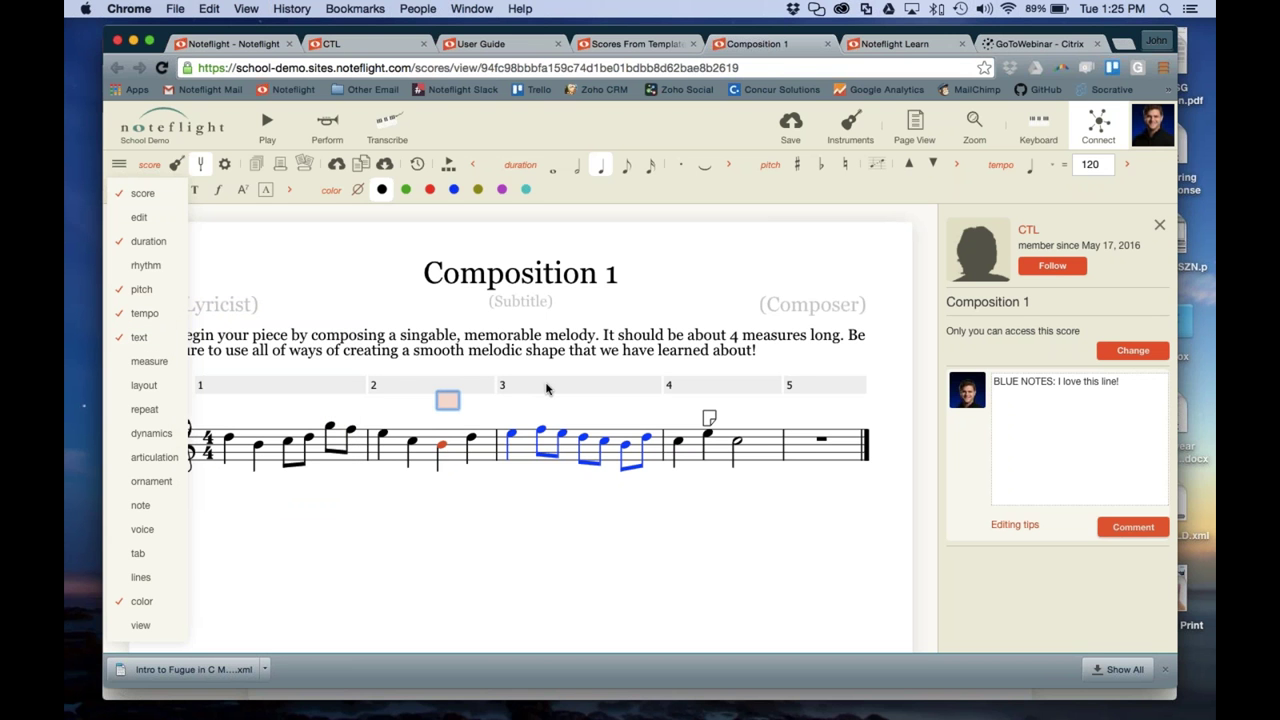
{"action": "type", "text": "Write all so"}
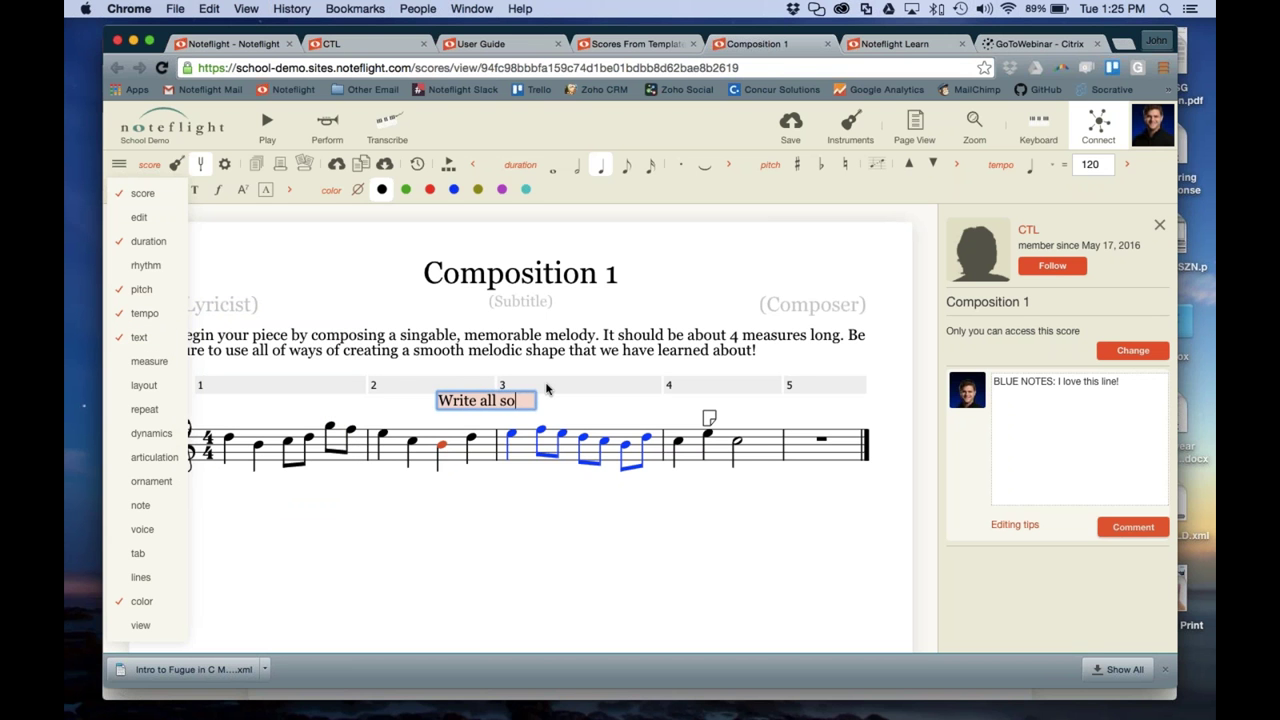
{"action": "type", "text": "rts of stuff abo"}
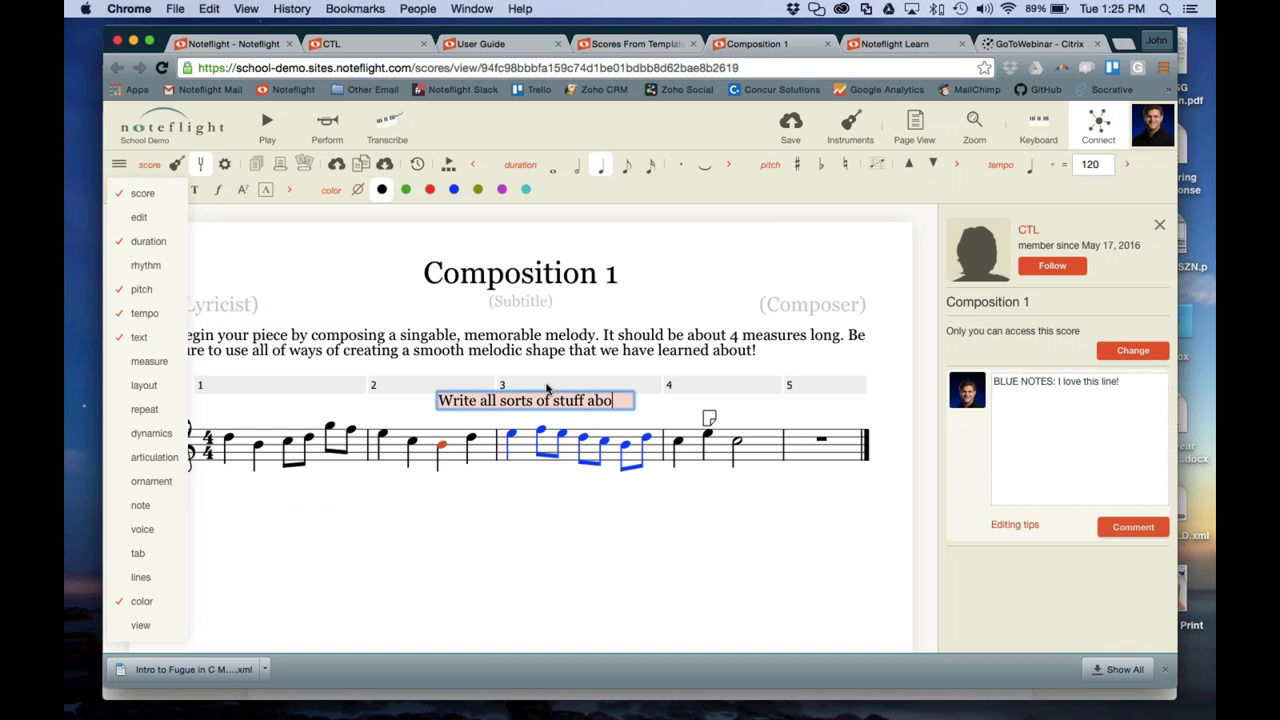
{"action": "type", "text": "ut this b"}
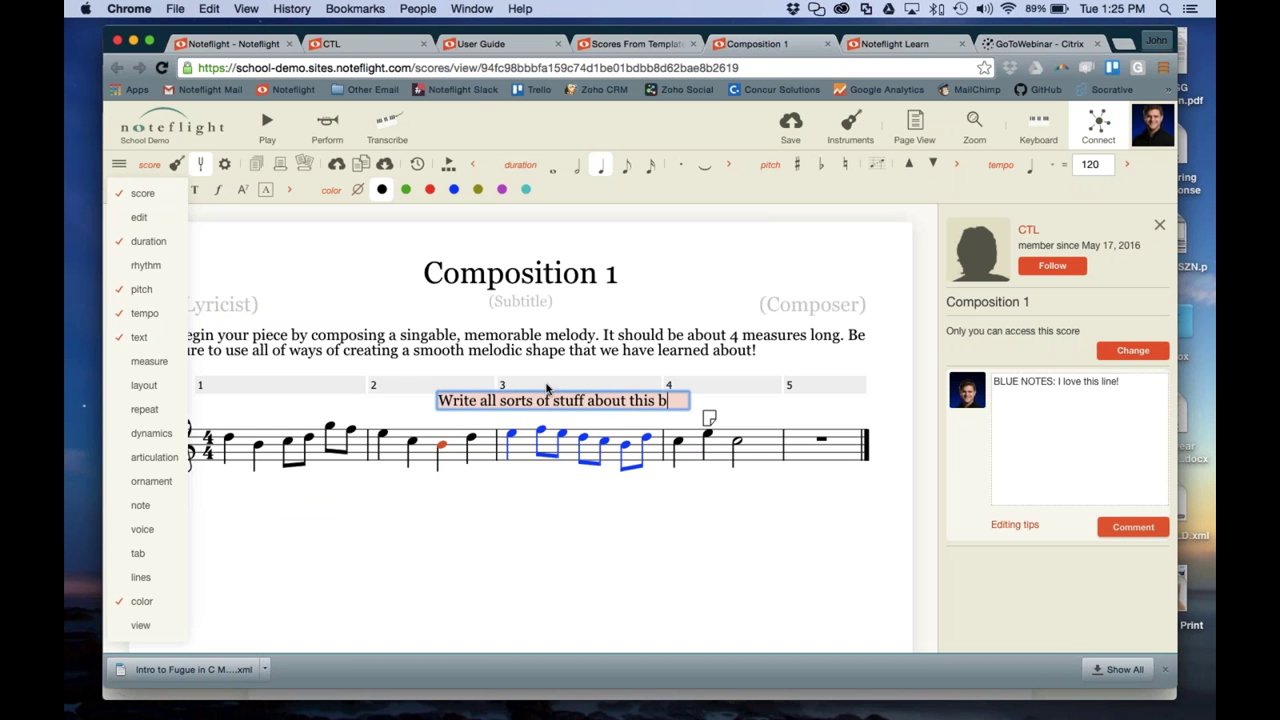
{"action": "left_click", "coordinate": [586, 480]}
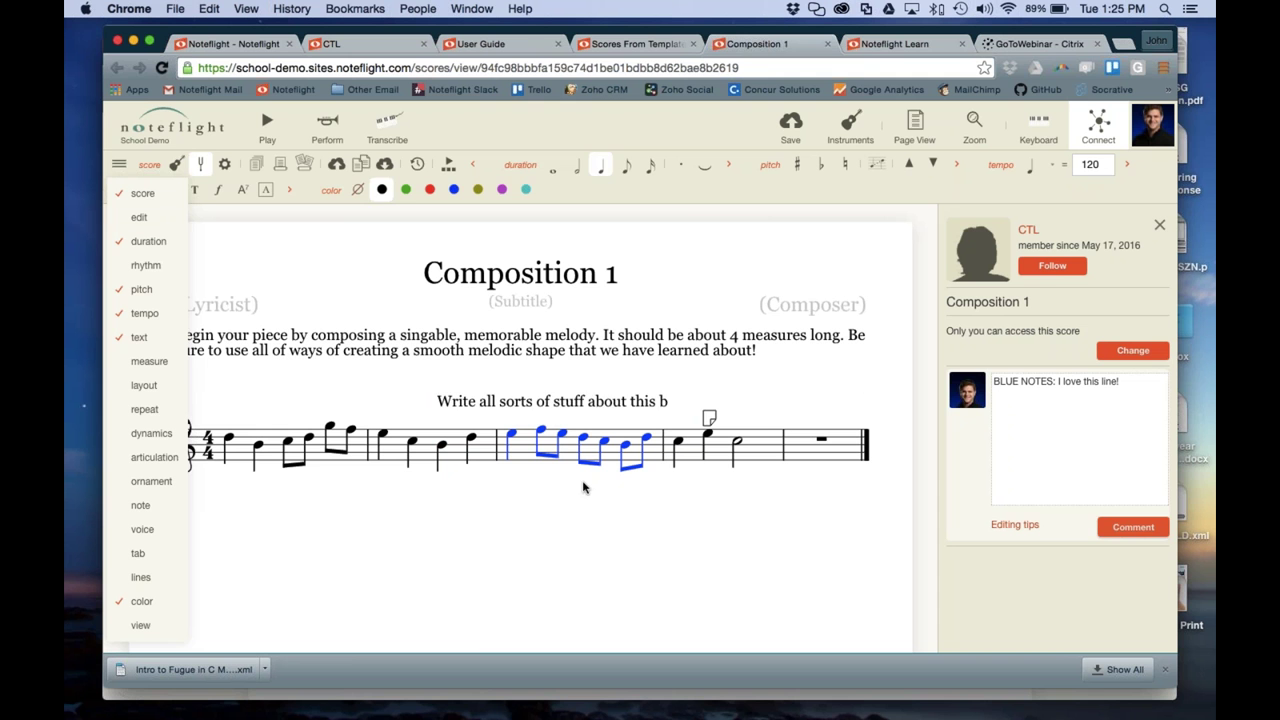
Check the measure 4 note comment, then delete the practice text's wording
{"action": "left_click", "coordinate": [469, 397]}
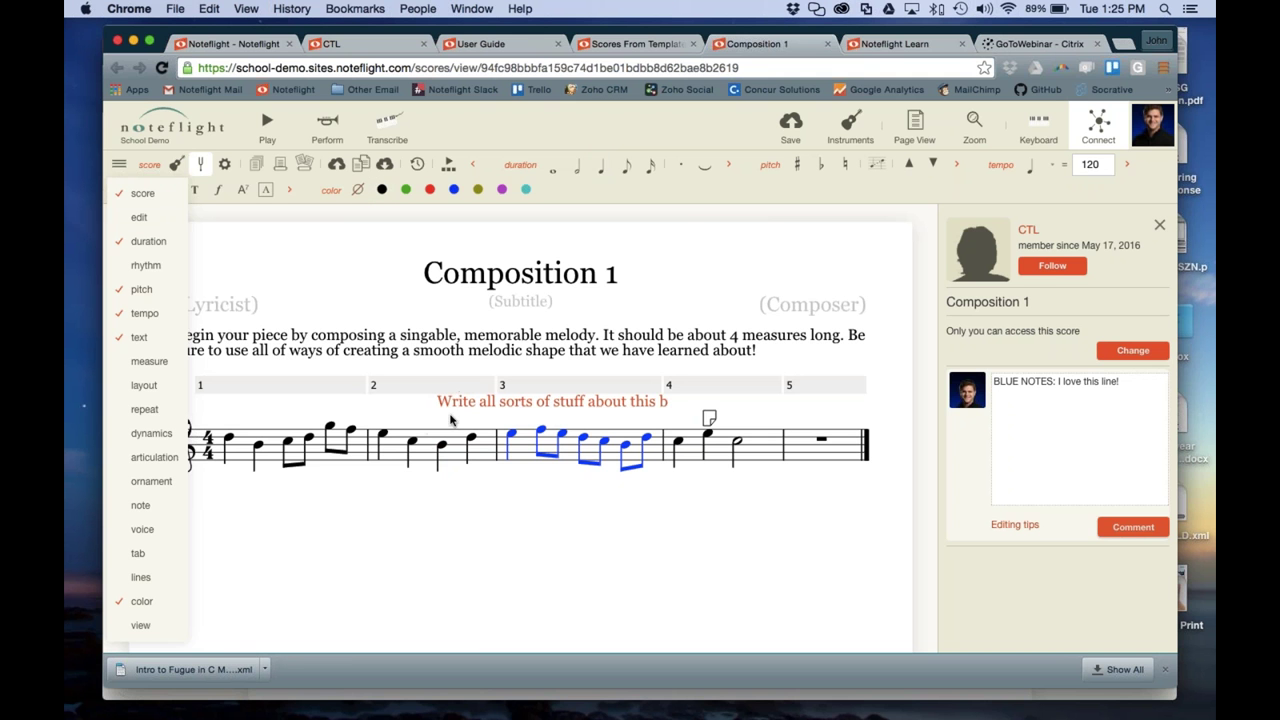
{"action": "left_click", "coordinate": [708, 418]}
{"action": "left_click", "coordinate": [680, 234]}
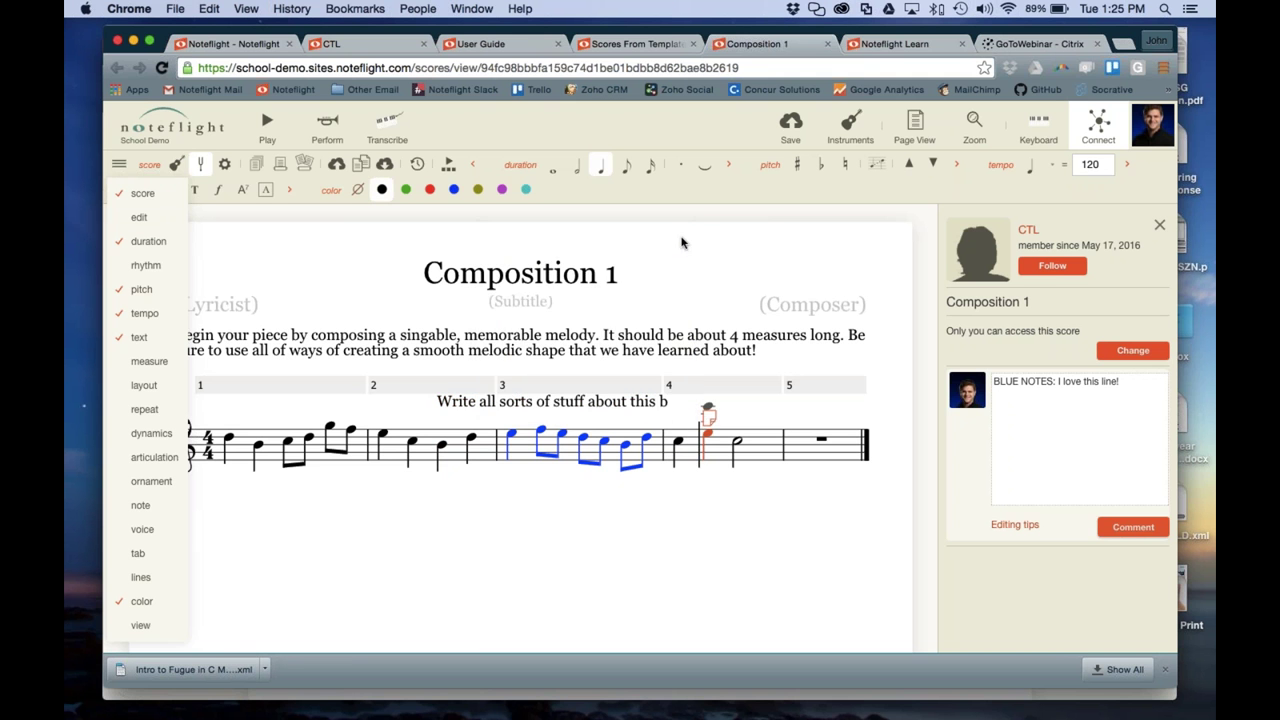
{"action": "double_click", "coordinate": [487, 401]}
{"action": "key", "text": "BackSpace"}
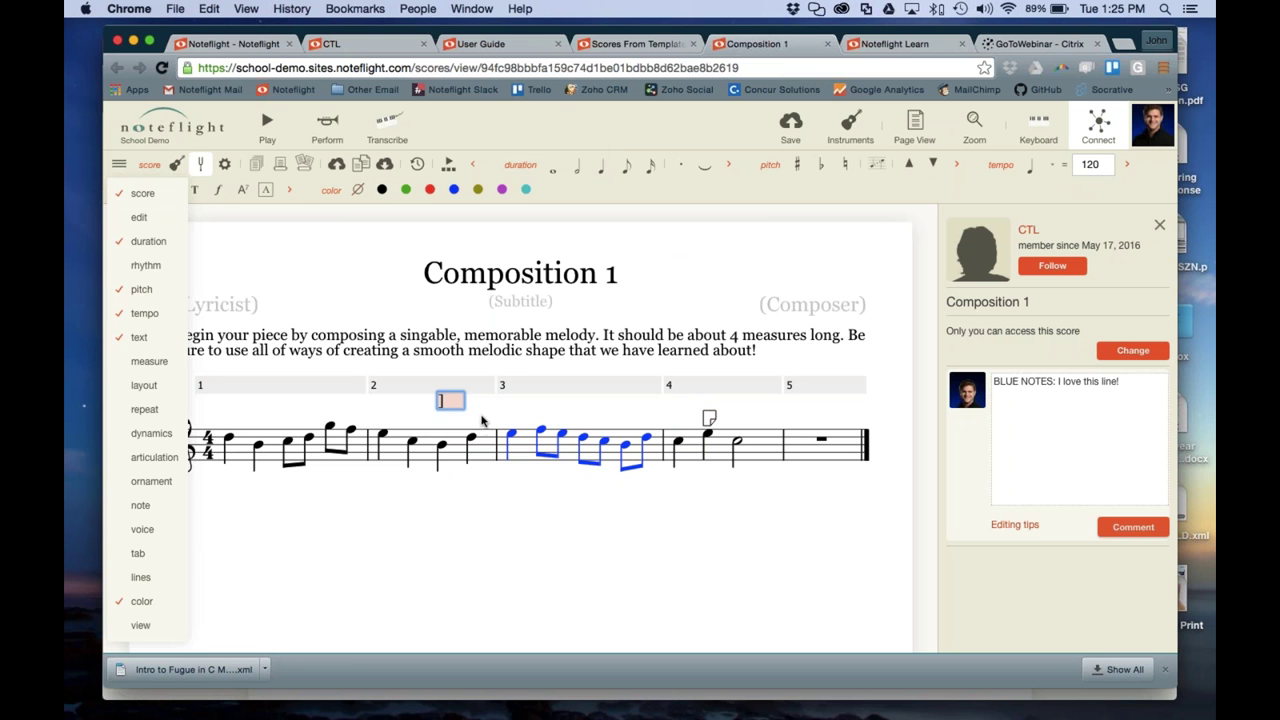
{"action": "left_click", "coordinate": [557, 626]}
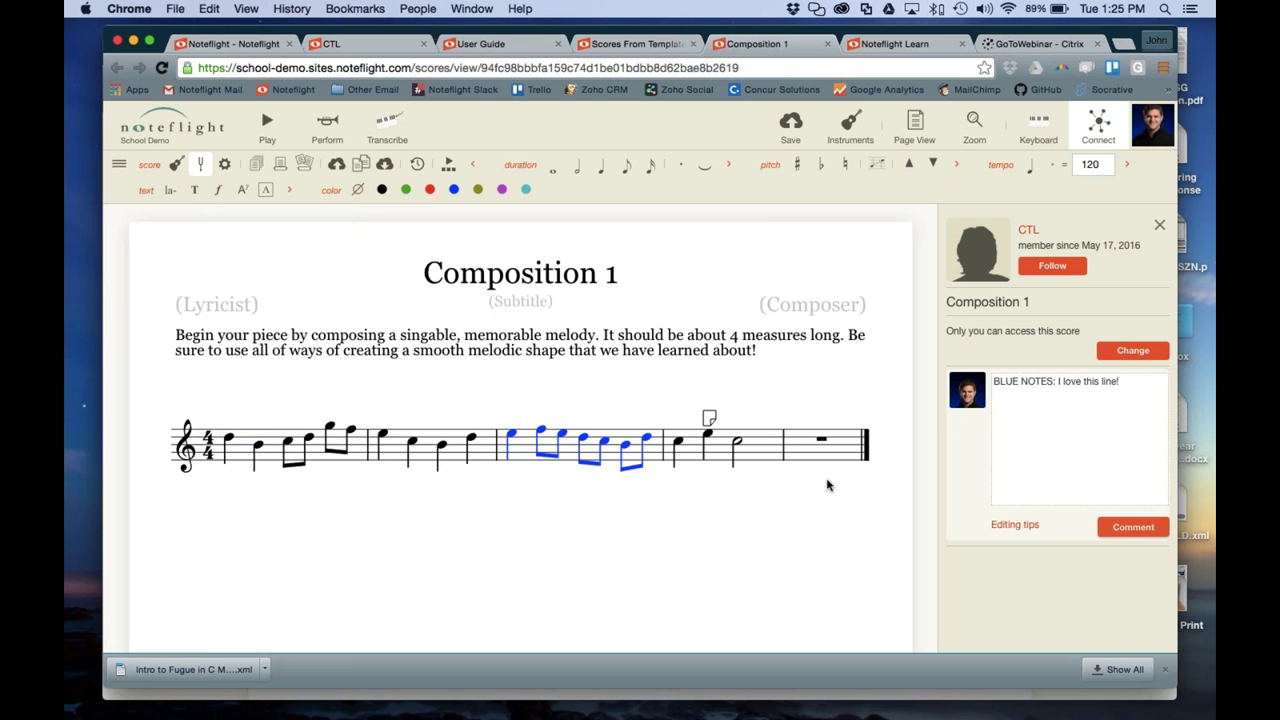
Post the BLUE NOTES comment and bring the other Composition 1 window forward
{"action": "left_click", "coordinate": [1134, 527]}
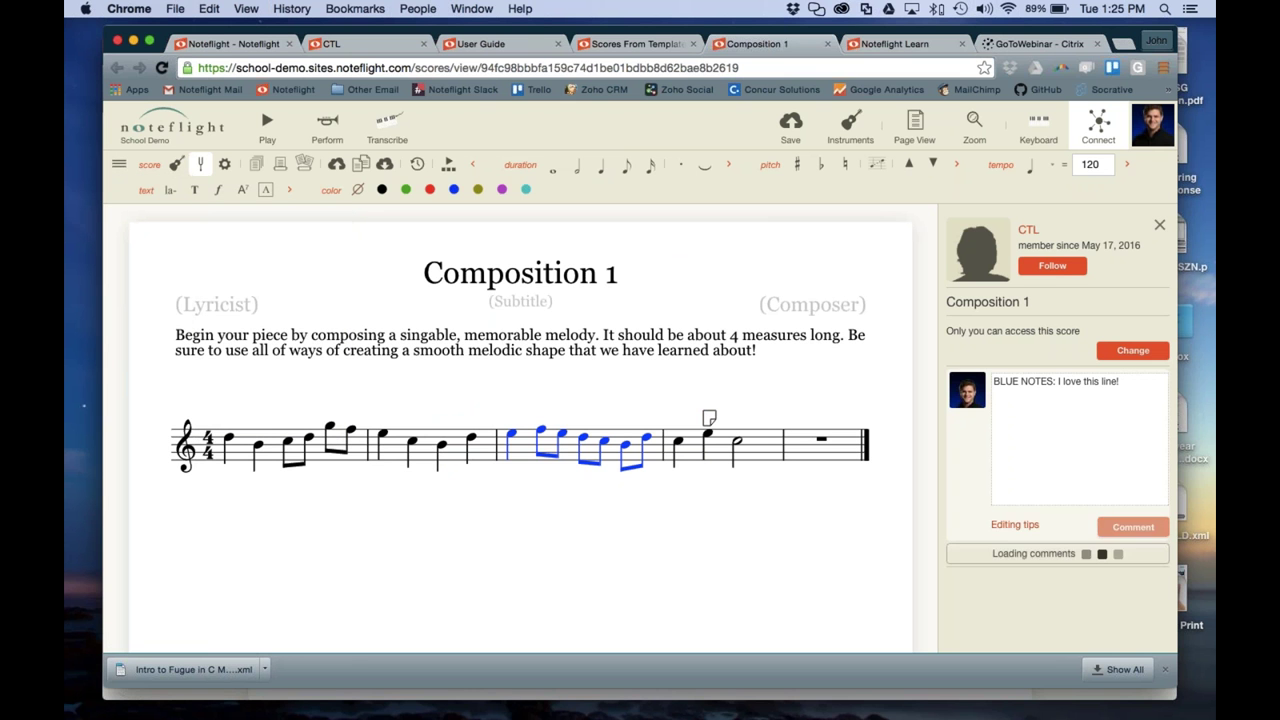
{"action": "left_click", "coordinate": [791, 112]}
{"action": "key", "text": "ctrl+Down"}
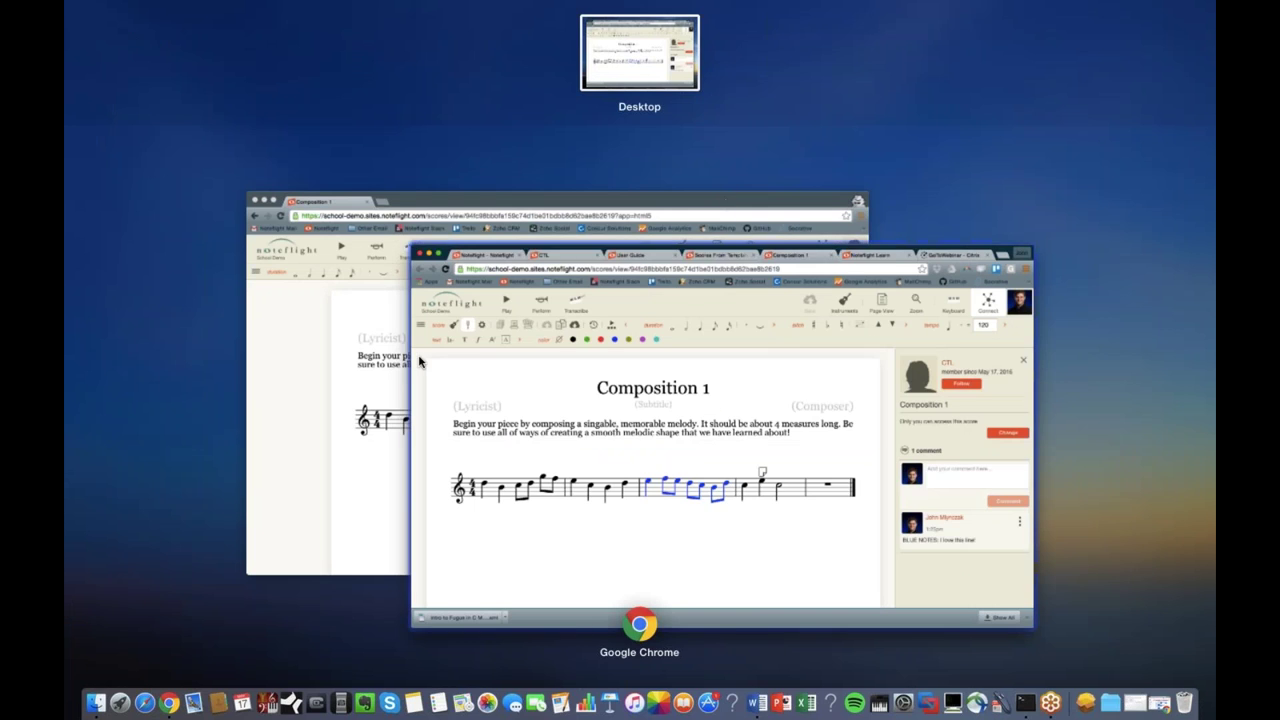
{"action": "left_click", "coordinate": [393, 379]}
Reload that window and check the measure 4 note comment in the Connect panel
{"action": "key", "text": "super+r"}
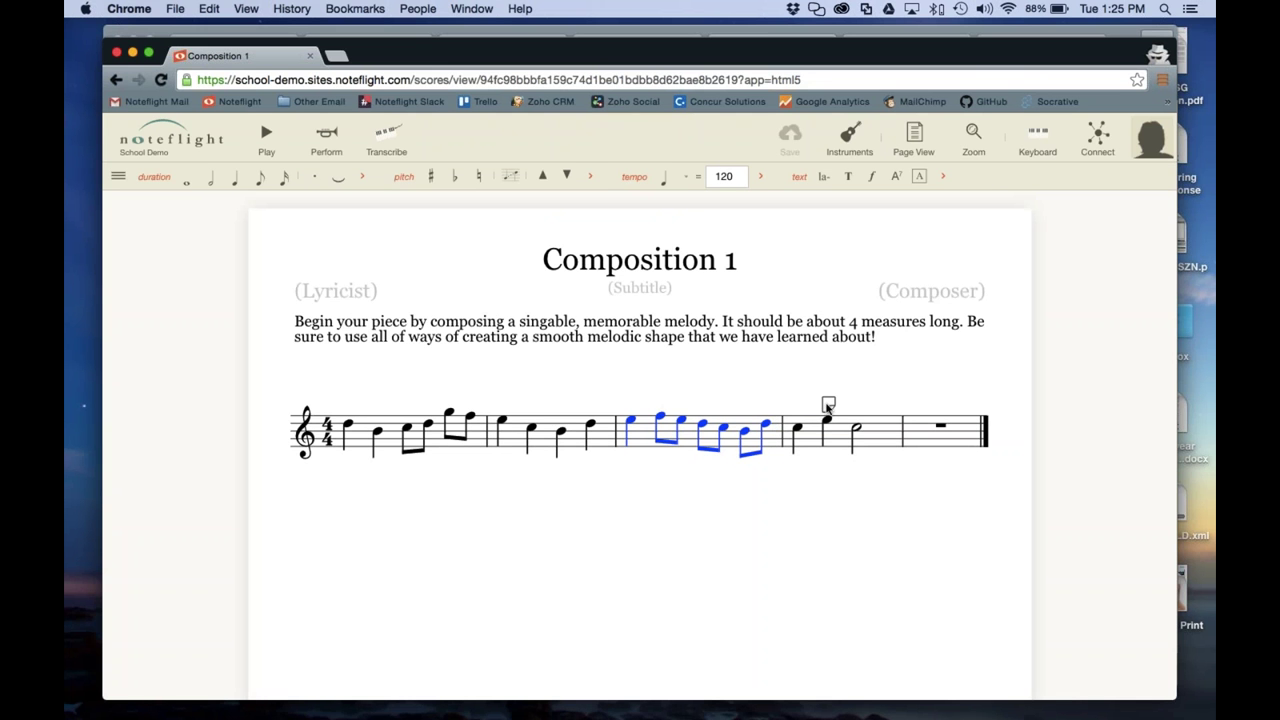
{"action": "left_click", "coordinate": [1101, 145]}
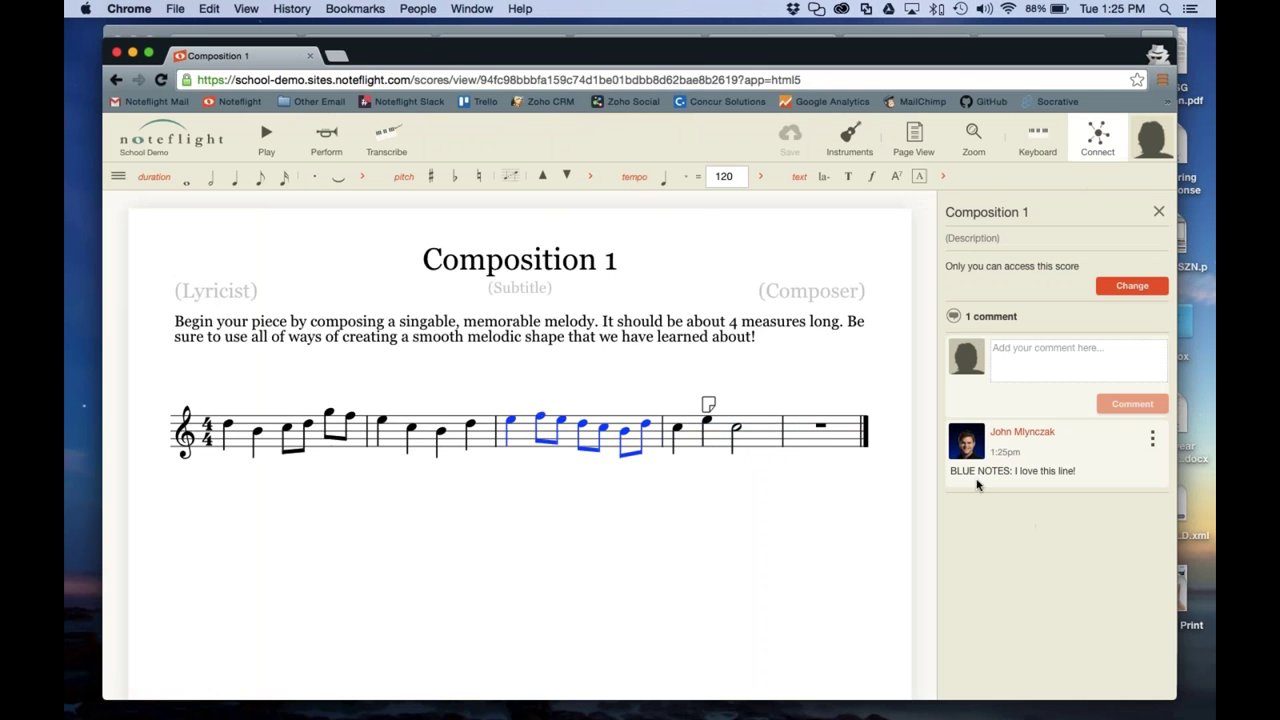
{"action": "left_click", "coordinate": [703, 408]}
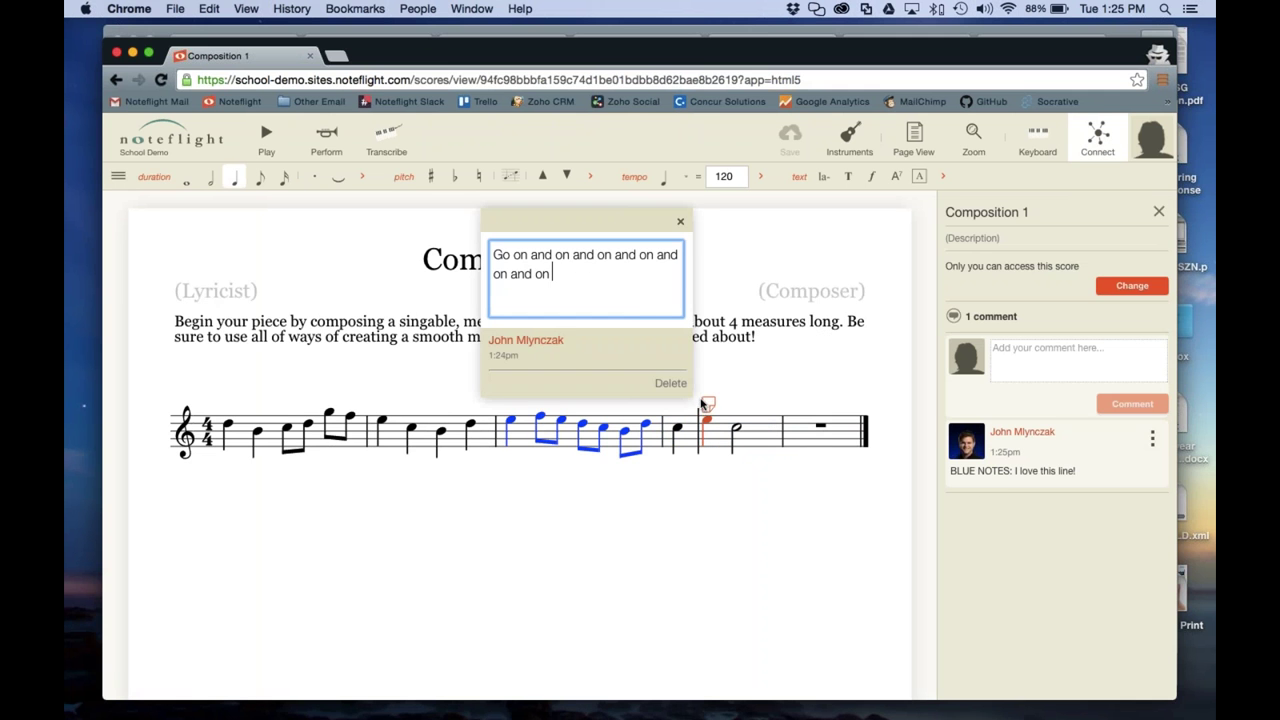
{"action": "left_click", "coordinate": [681, 218]}
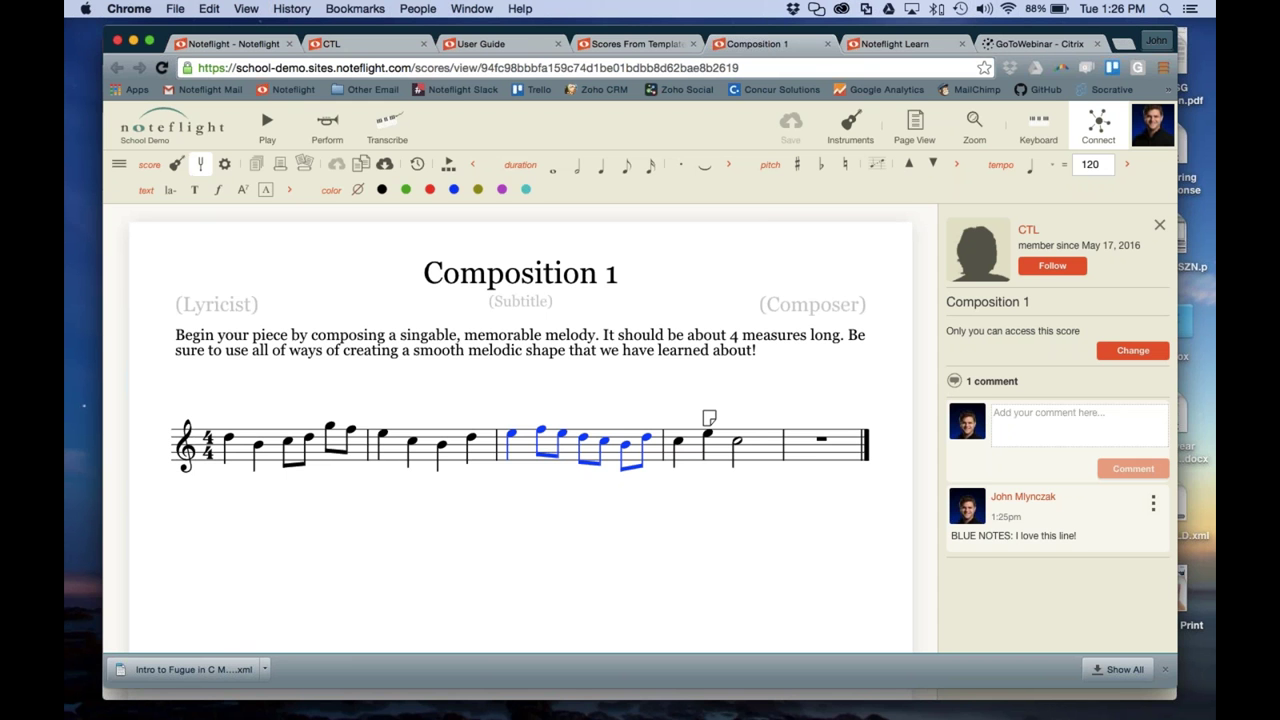
Credit CTL as the score's composer and bring up its access settings
{"action": "left_click", "coordinate": [631, 44]}
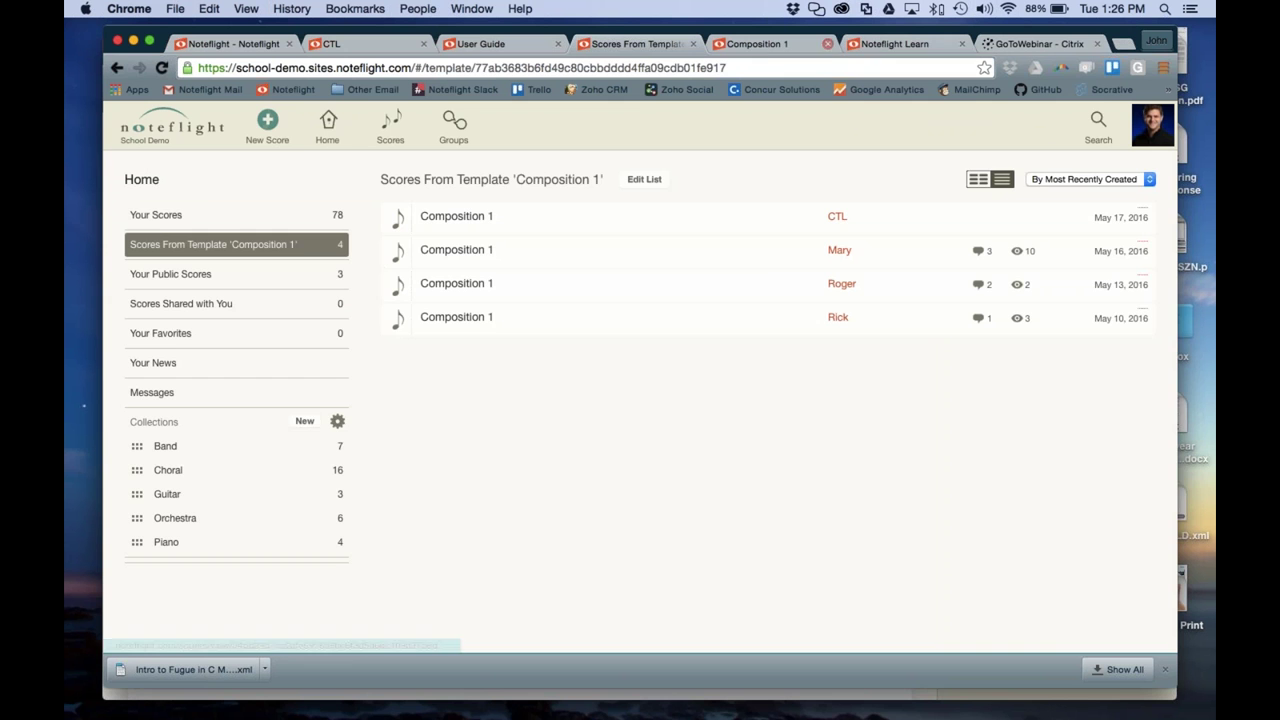
{"action": "left_click", "coordinate": [780, 44]}
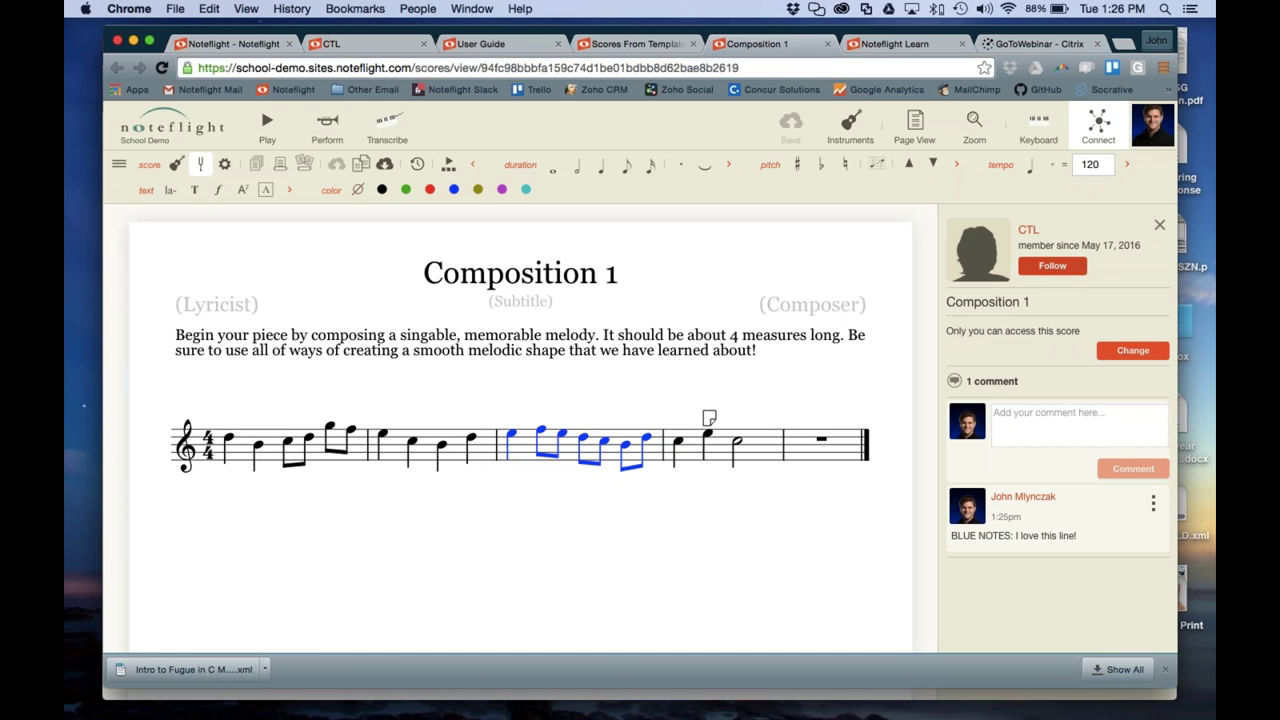
{"action": "left_click", "coordinate": [792, 304]}
{"action": "type", "text": "CTL"}
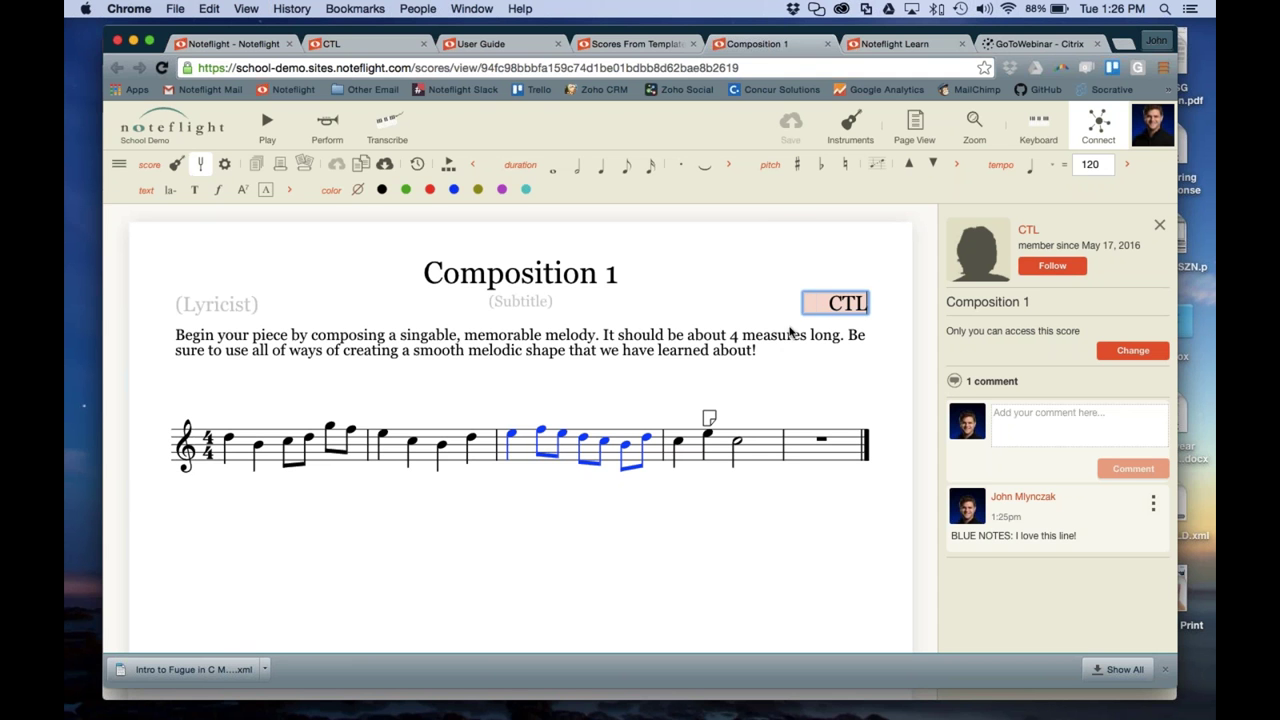
{"action": "key", "text": "Return"}
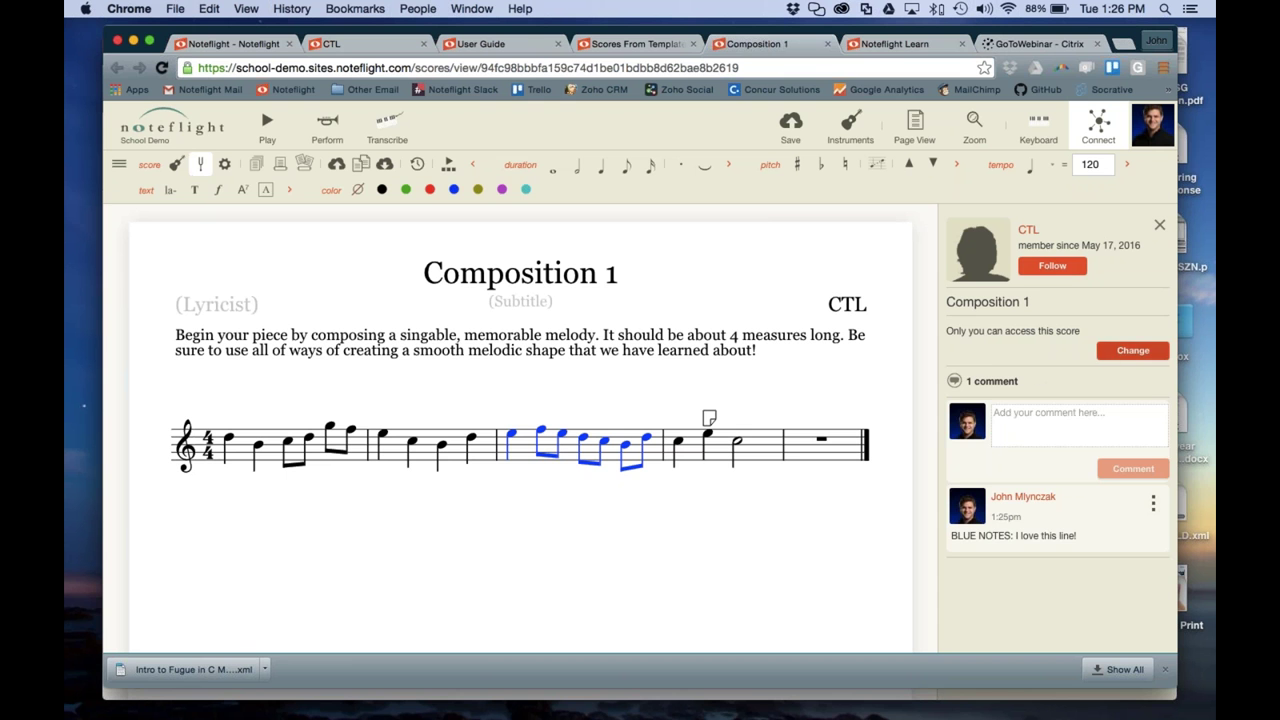
{"action": "left_click", "coordinate": [1131, 352]}
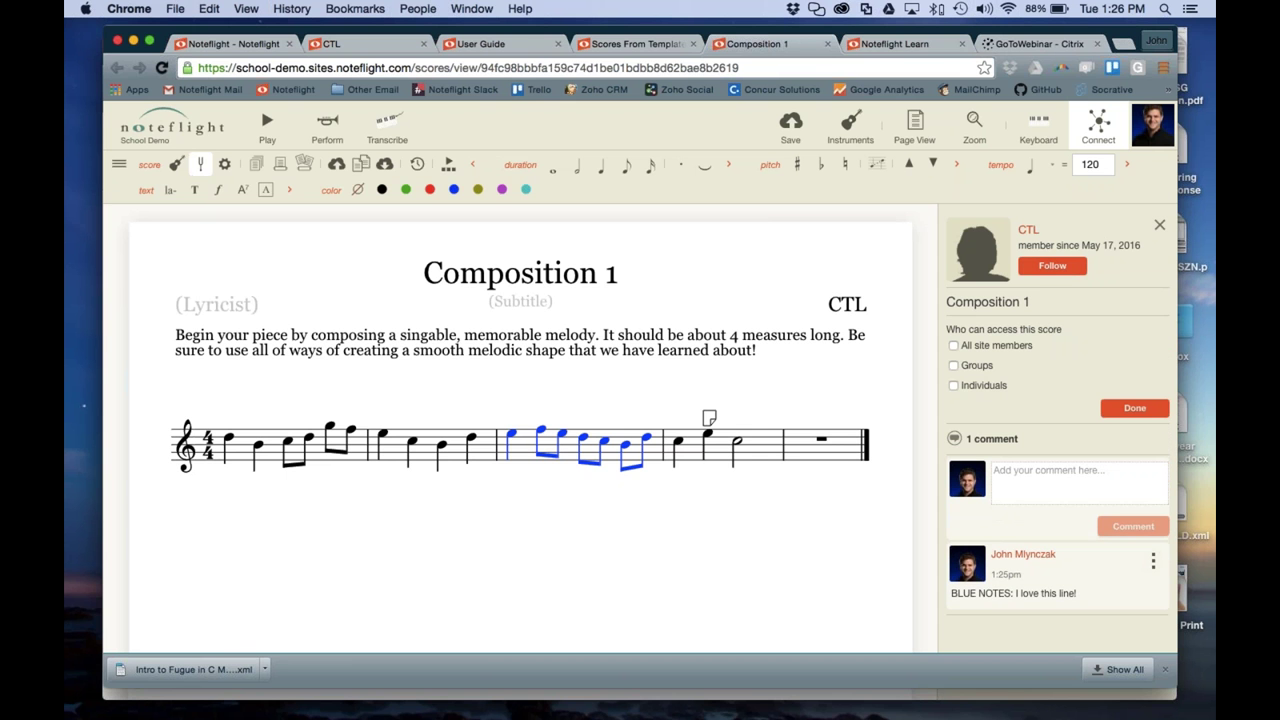
Enable group sharing, add the Beginning Band group, and save the access settings
{"action": "left_click", "coordinate": [955, 366]}
{"action": "left_click", "coordinate": [978, 386]}
{"action": "type", "text": "beg"}
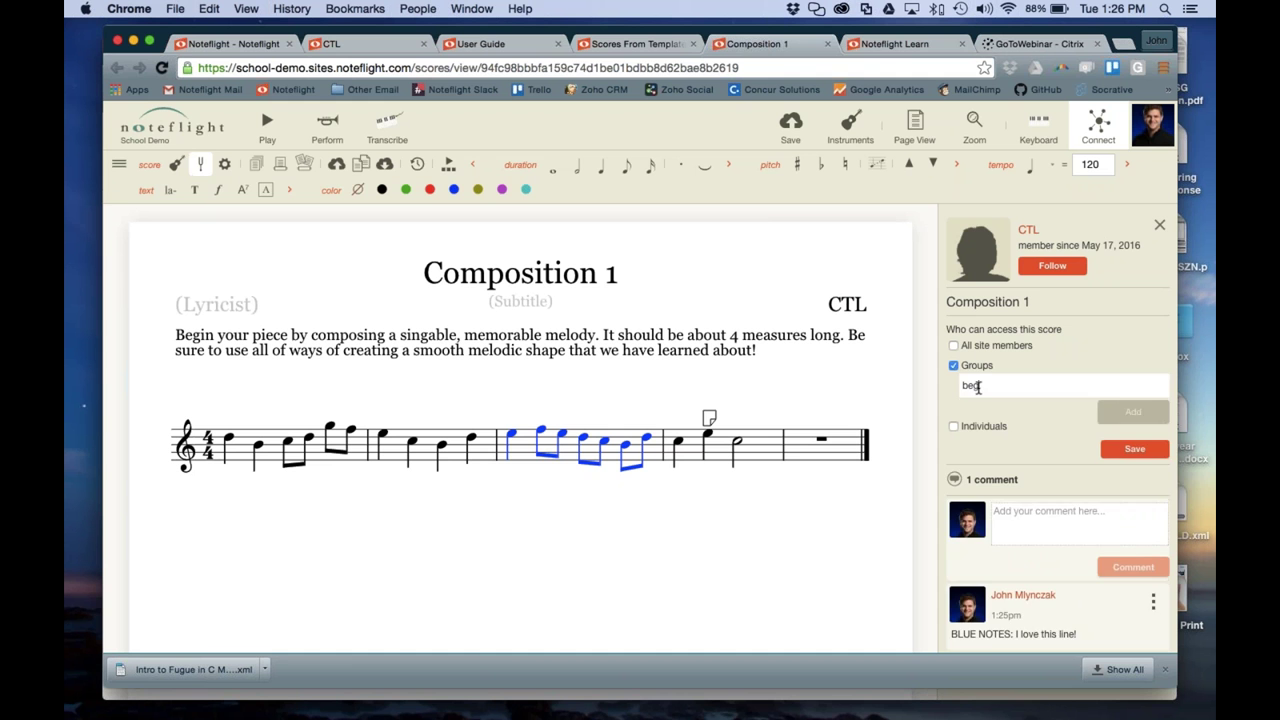
{"action": "left_click", "coordinate": [992, 418]}
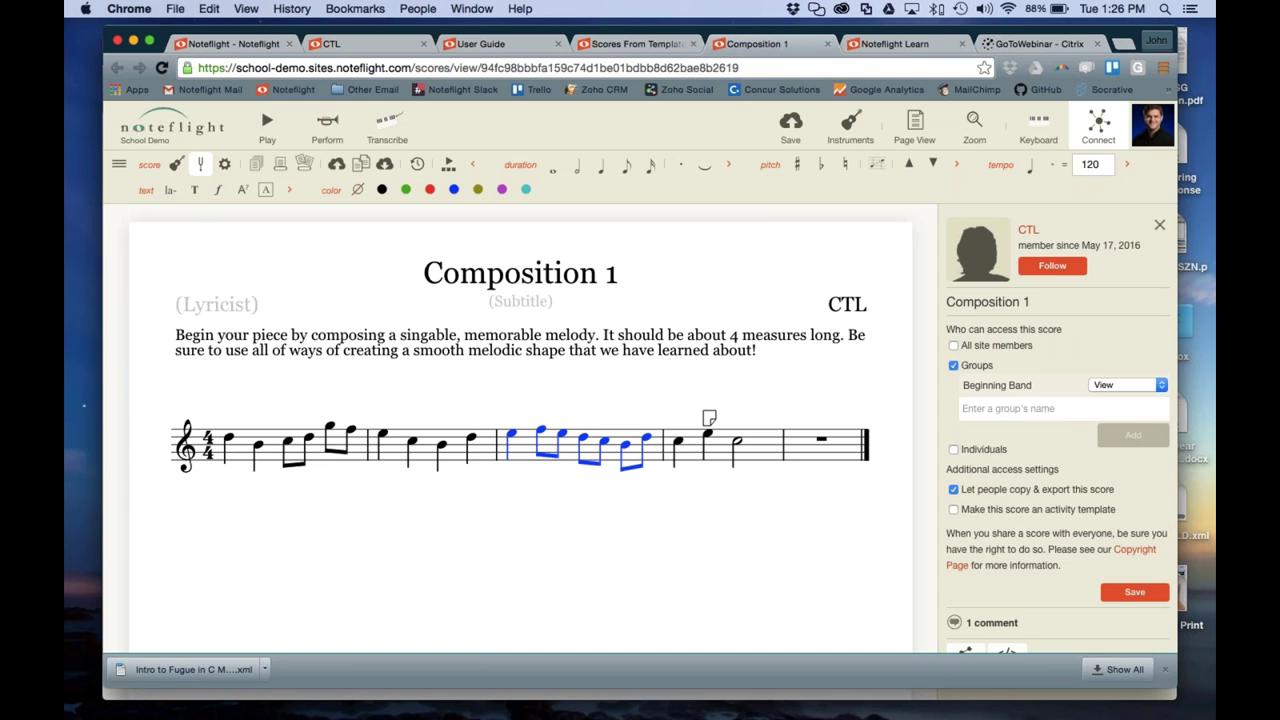
{"action": "scroll", "coordinate": [975, 406], "scroll_direction": "down", "scroll_amount": 1}
{"action": "scroll", "coordinate": [975, 406], "scroll_direction": "down", "scroll_amount": 3}
{"action": "left_click", "coordinate": [1122, 458]}
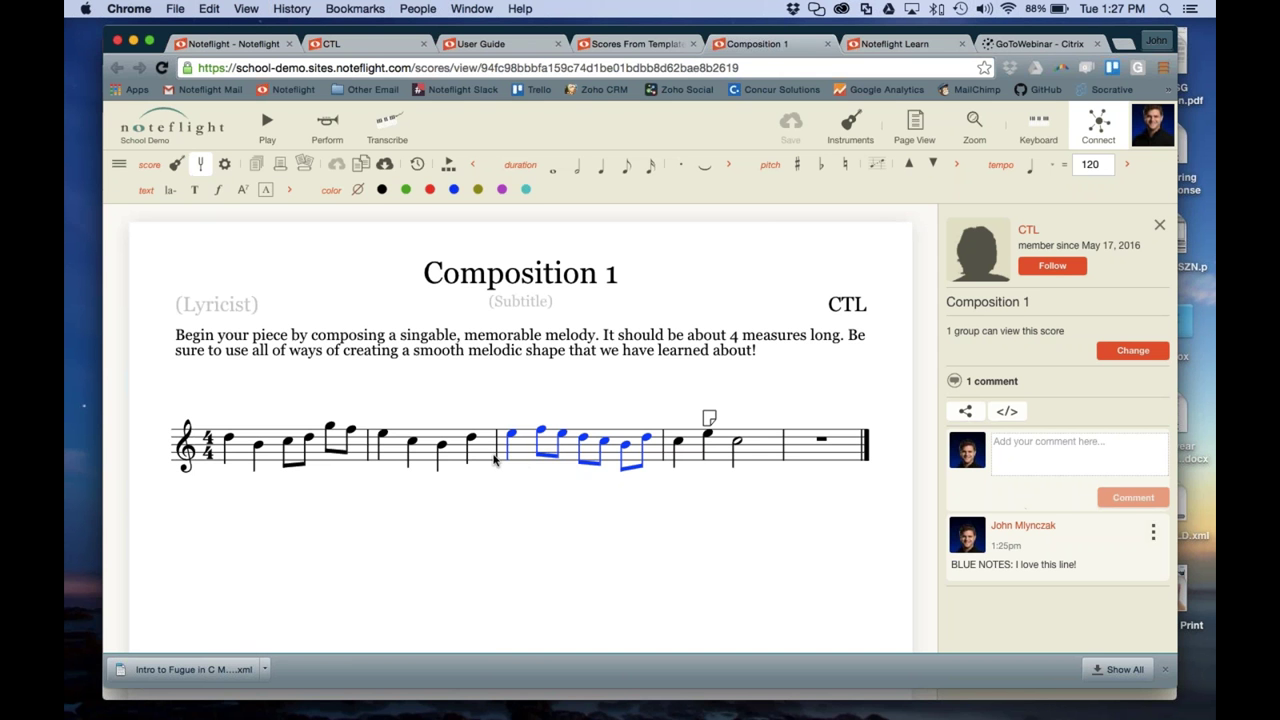
Select the whole staff, transpose the melody with the arrow keys, and save the score
{"action": "left_click", "coordinate": [237, 472]}
{"action": "left_click", "coordinate": [135, 436]}
{"action": "key", "text": "Down"}
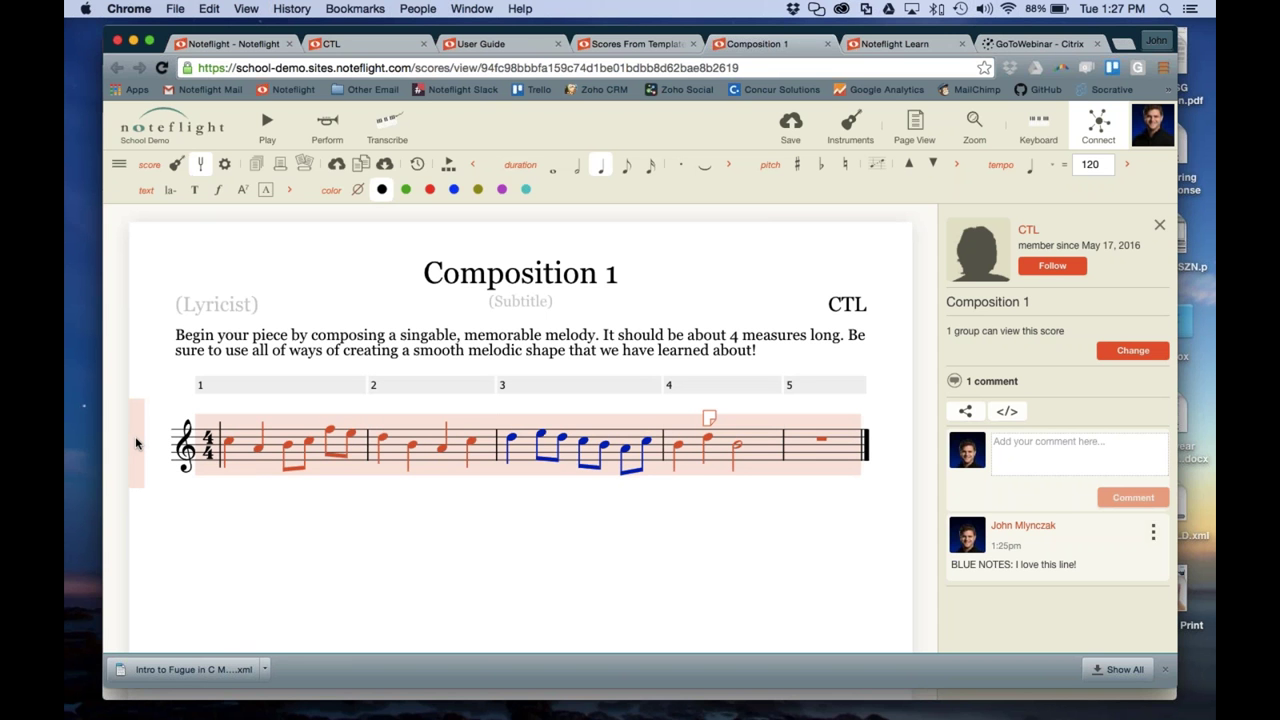
{"action": "key", "text": "Down"}
{"action": "key", "text": "Down"}
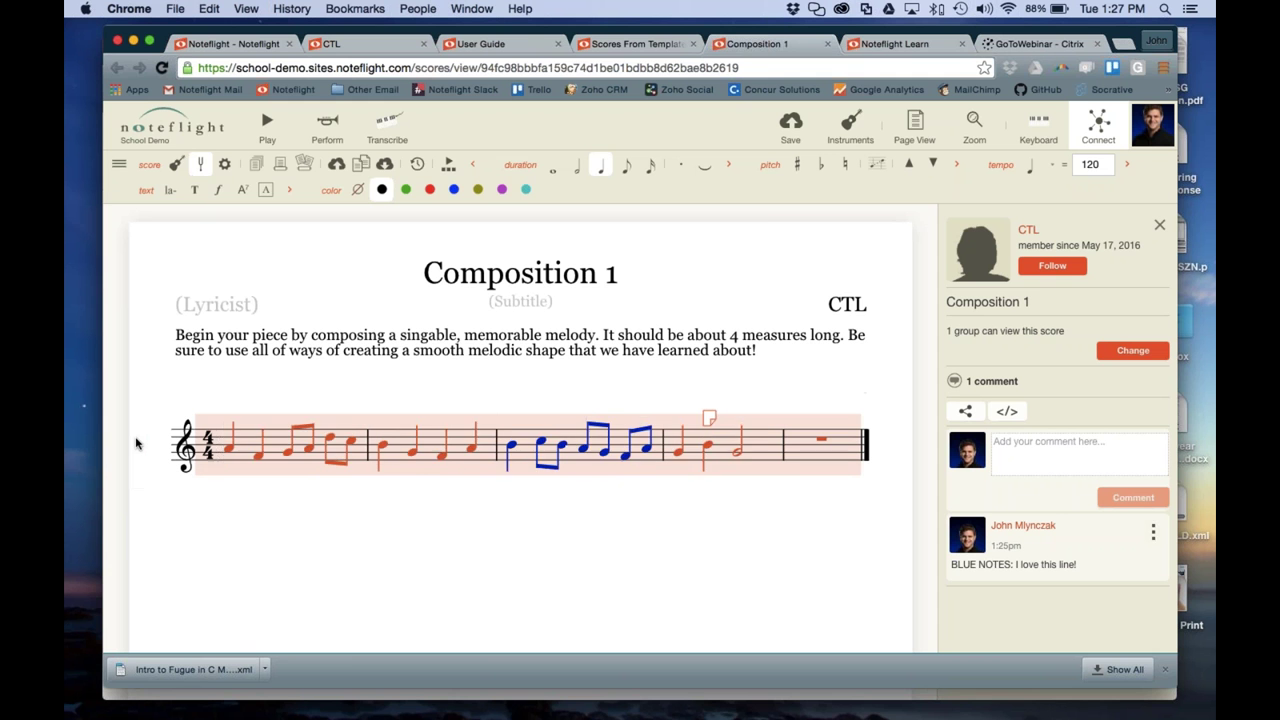
{"action": "key", "text": "Down"}
{"action": "key", "text": "Down"}
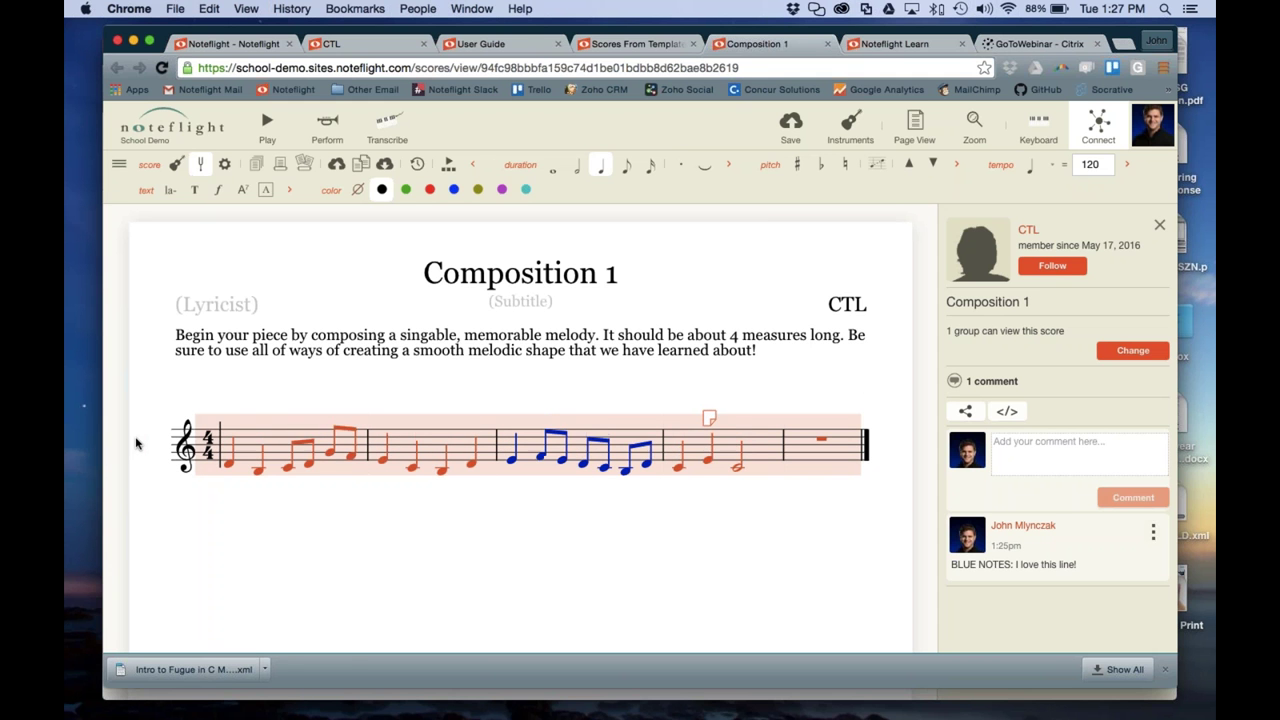
{"action": "key", "text": "Up"}
{"action": "key", "text": "Up"}
{"action": "key", "text": "Up"}
{"action": "key", "text": "Up"}
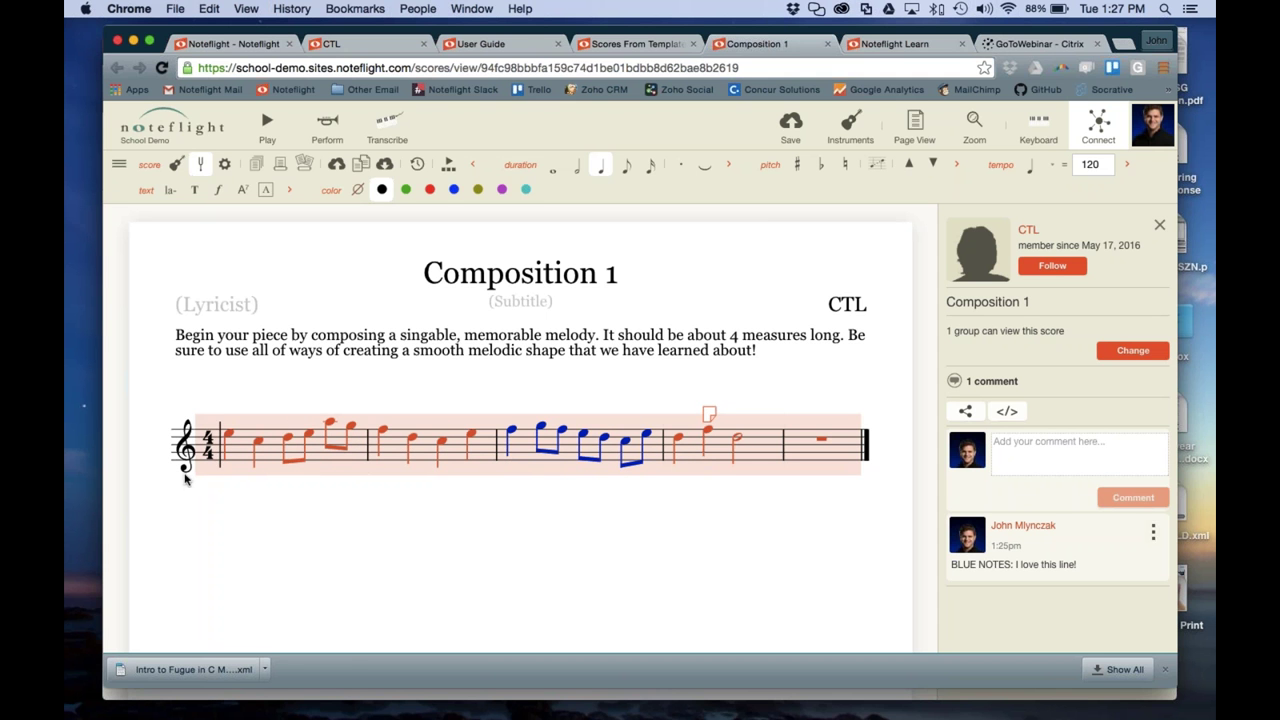
{"action": "left_click", "coordinate": [291, 571]}
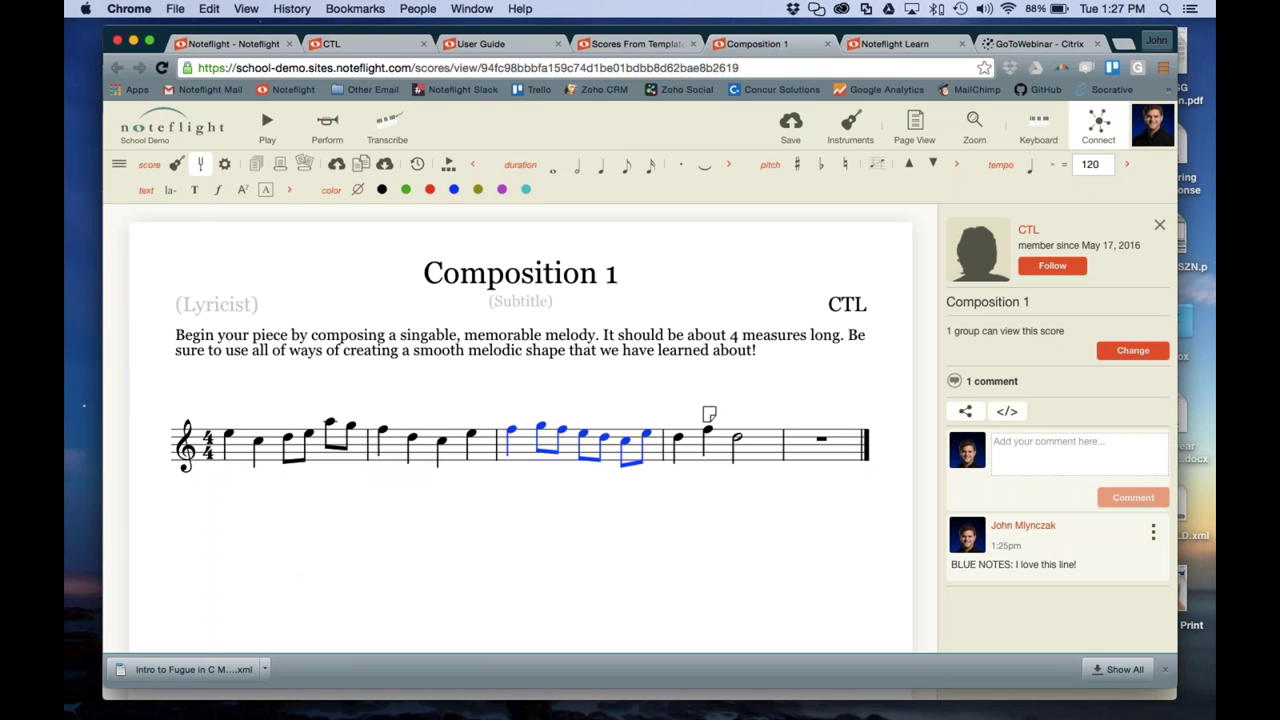
{"action": "left_click", "coordinate": [799, 134]}
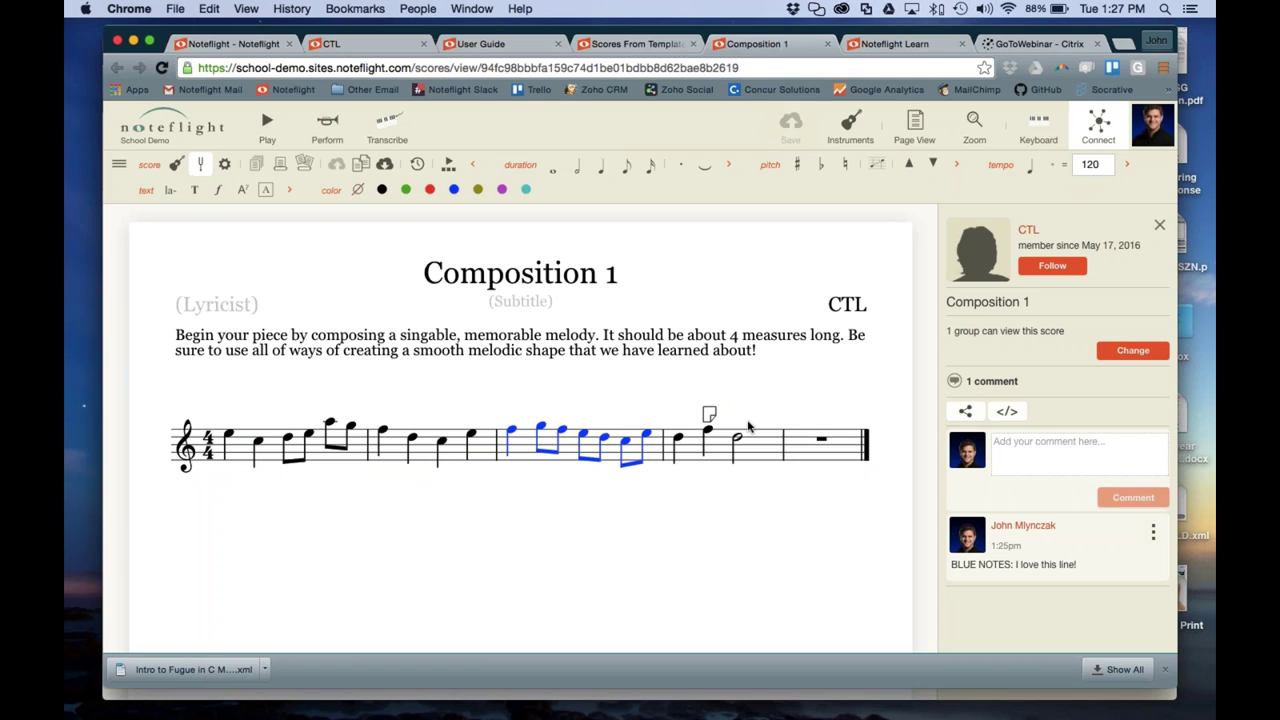
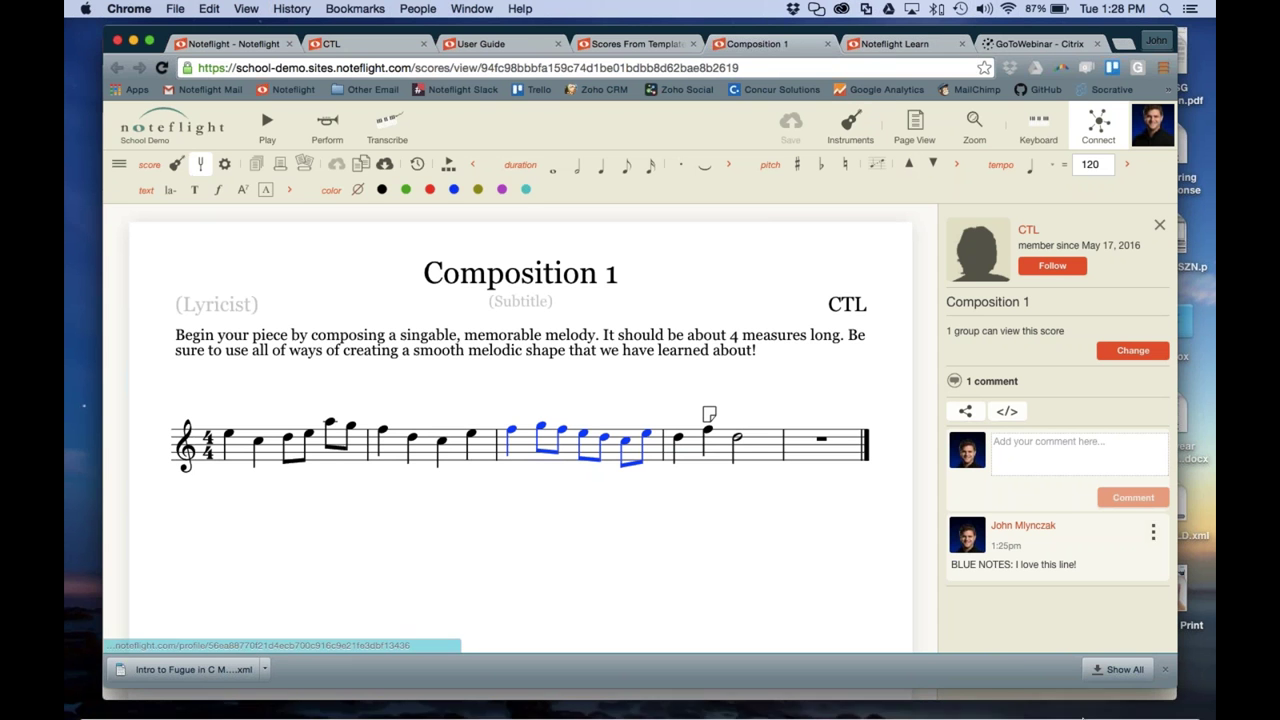
In a new tab, open the production-a205.e.noteflight.com link posted in Slack's #site channel
{"action": "left_click", "coordinate": [1167, 696]}
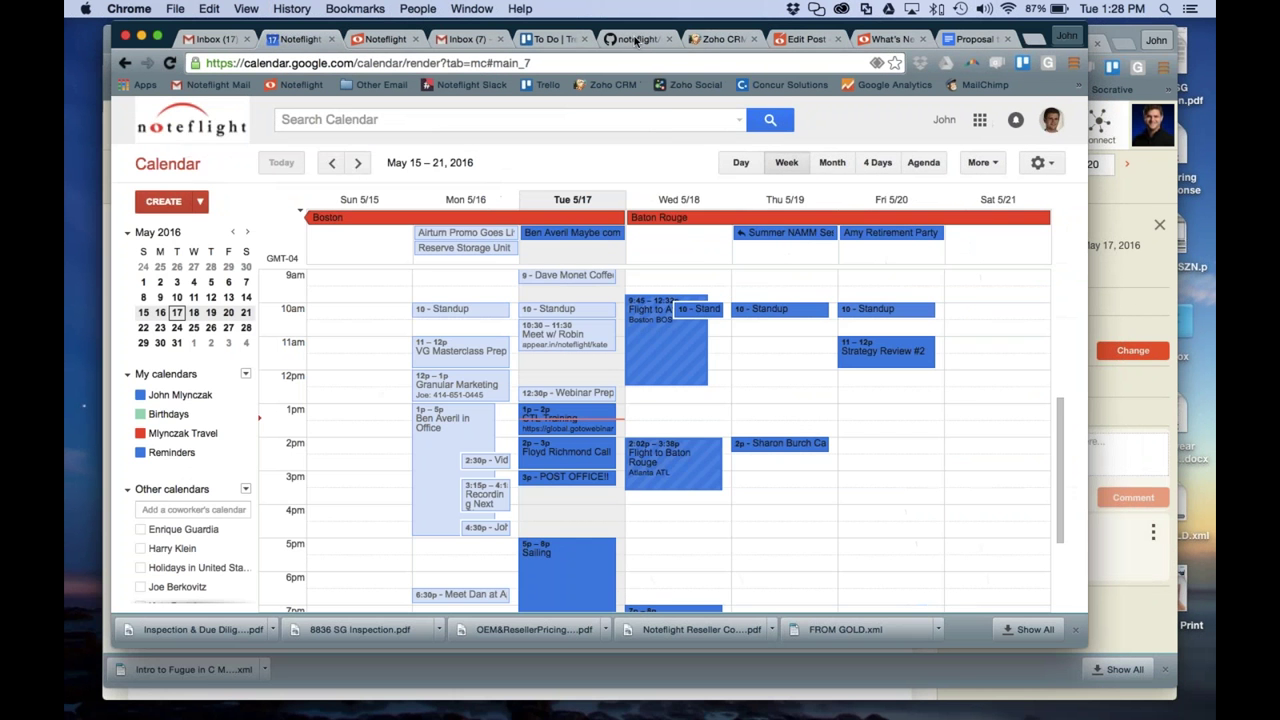
{"action": "left_click", "coordinate": [640, 39]}
{"action": "key", "text": "super+t"}
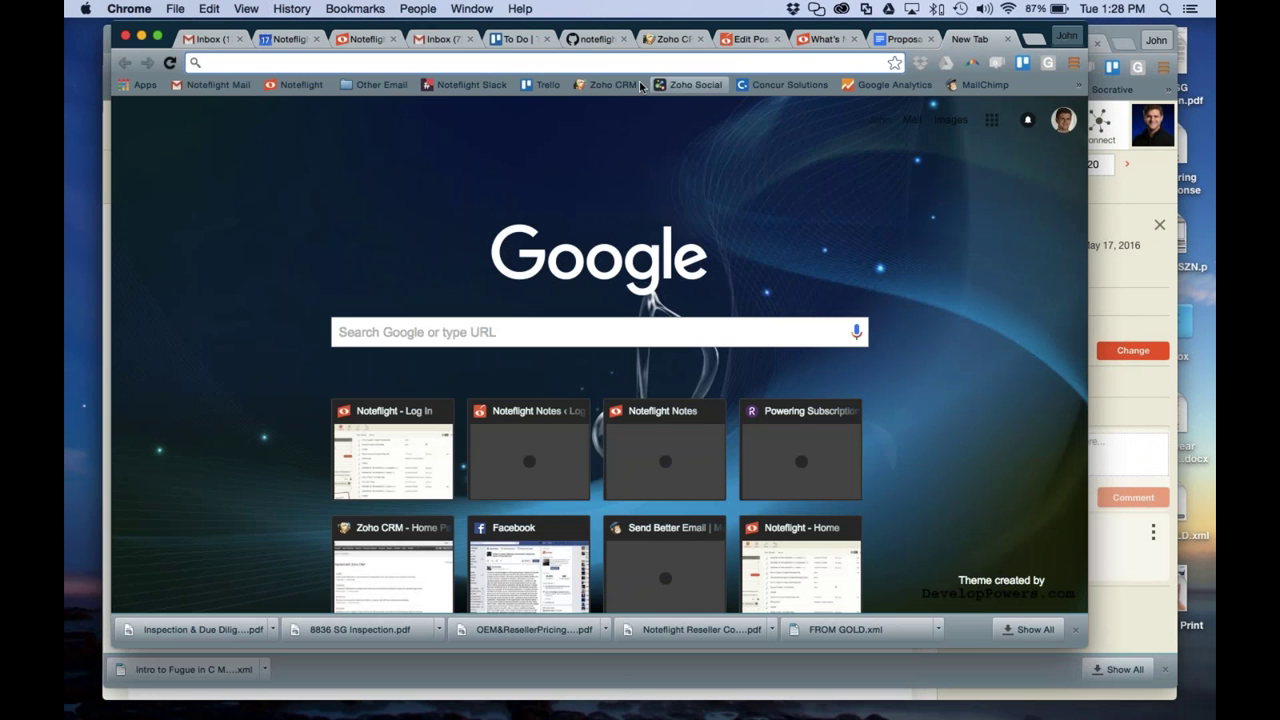
{"action": "left_click", "coordinate": [473, 86]}
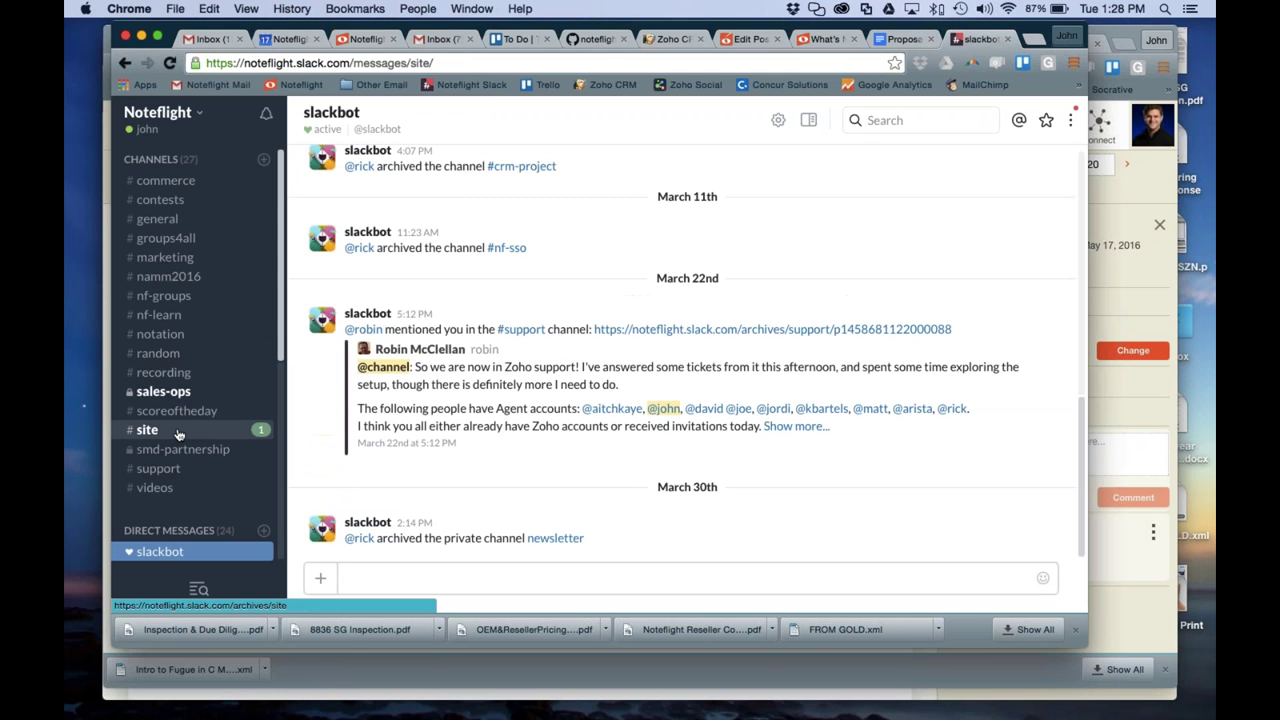
{"action": "left_click", "coordinate": [181, 437]}
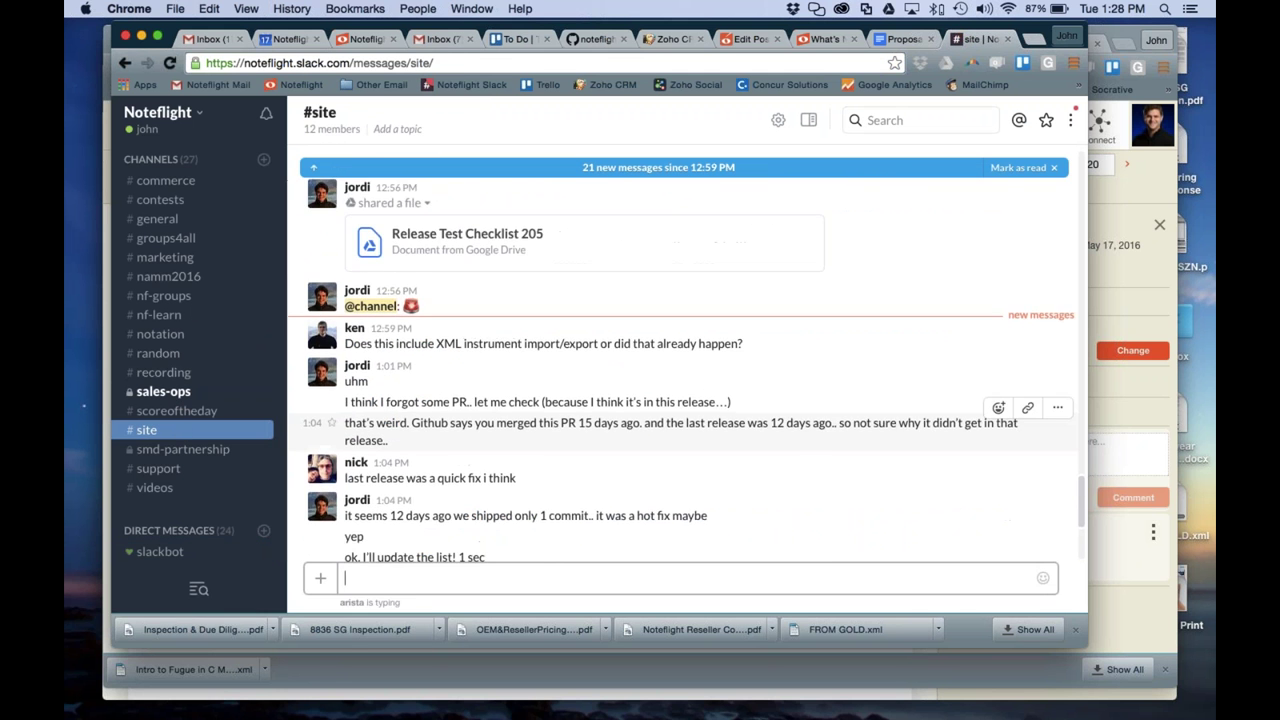
{"action": "scroll", "coordinate": [450, 280], "scroll_direction": "up", "scroll_amount": 1}
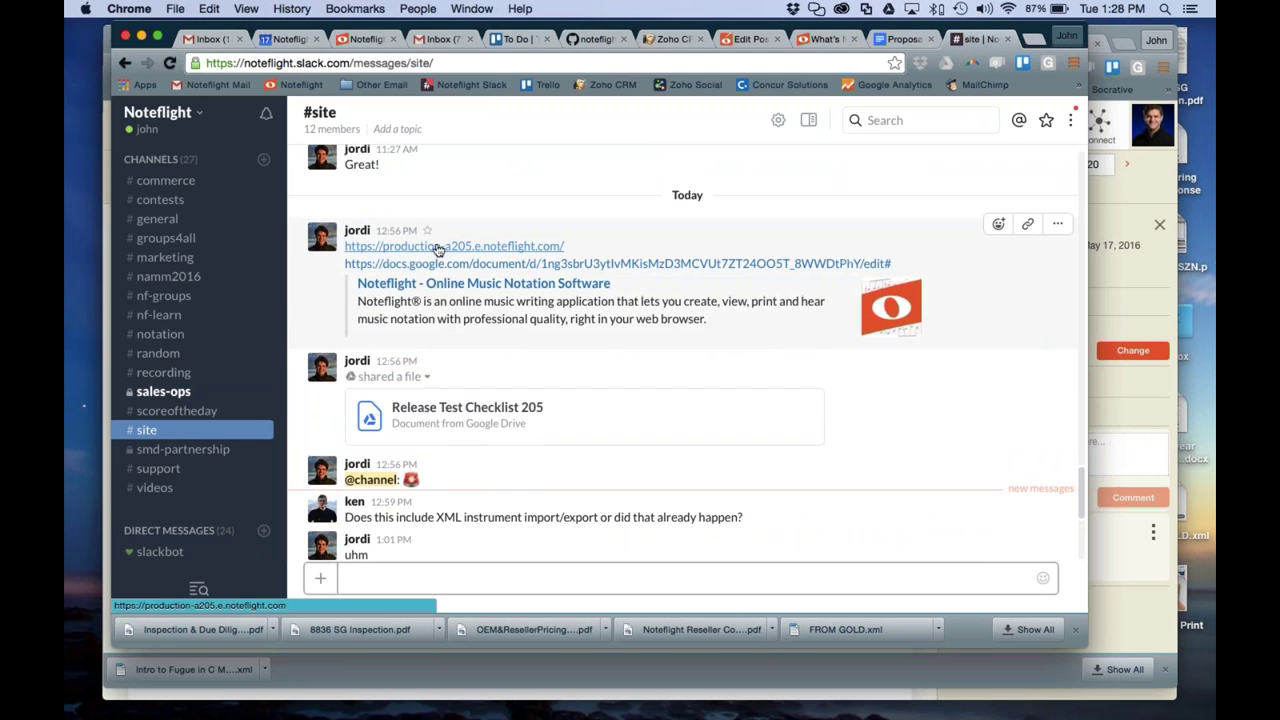
{"action": "left_click", "coordinate": [450, 240]}
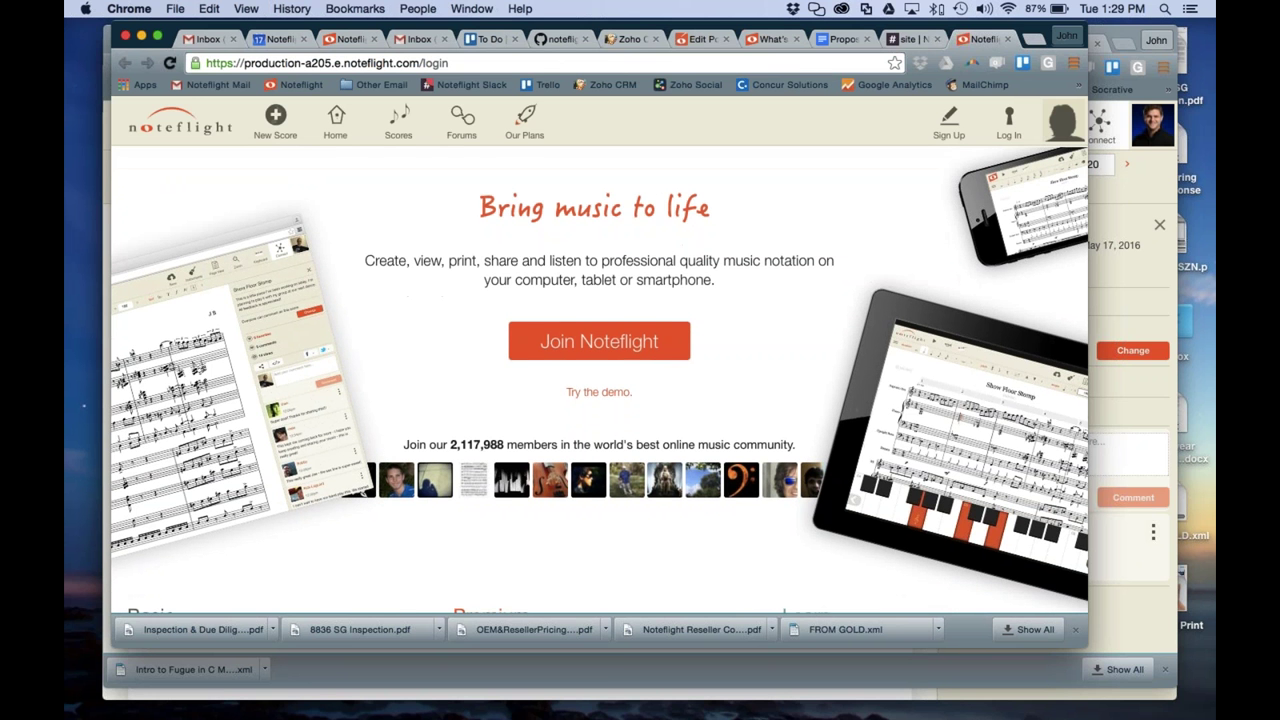
Log in to Noteflight with the saved account credentials
{"action": "left_click", "coordinate": [1008, 125]}
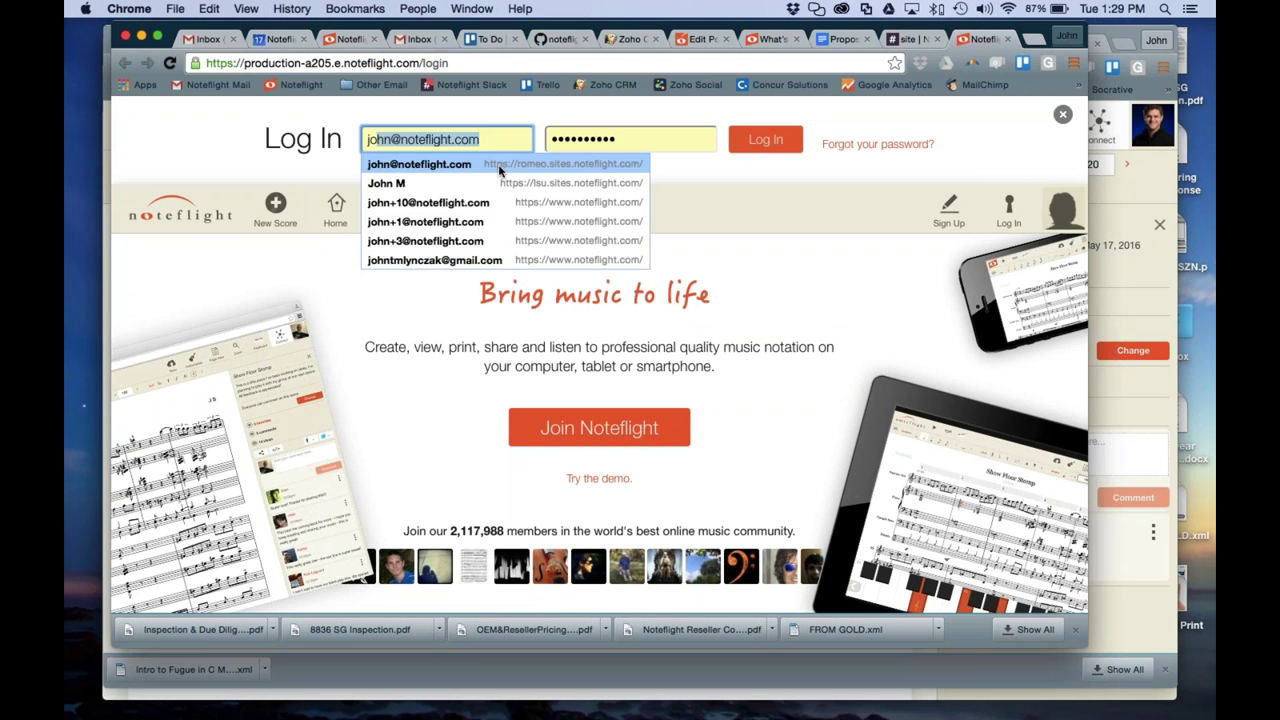
{"action": "left_click", "coordinate": [500, 170]}
{"action": "left_click", "coordinate": [782, 146]}
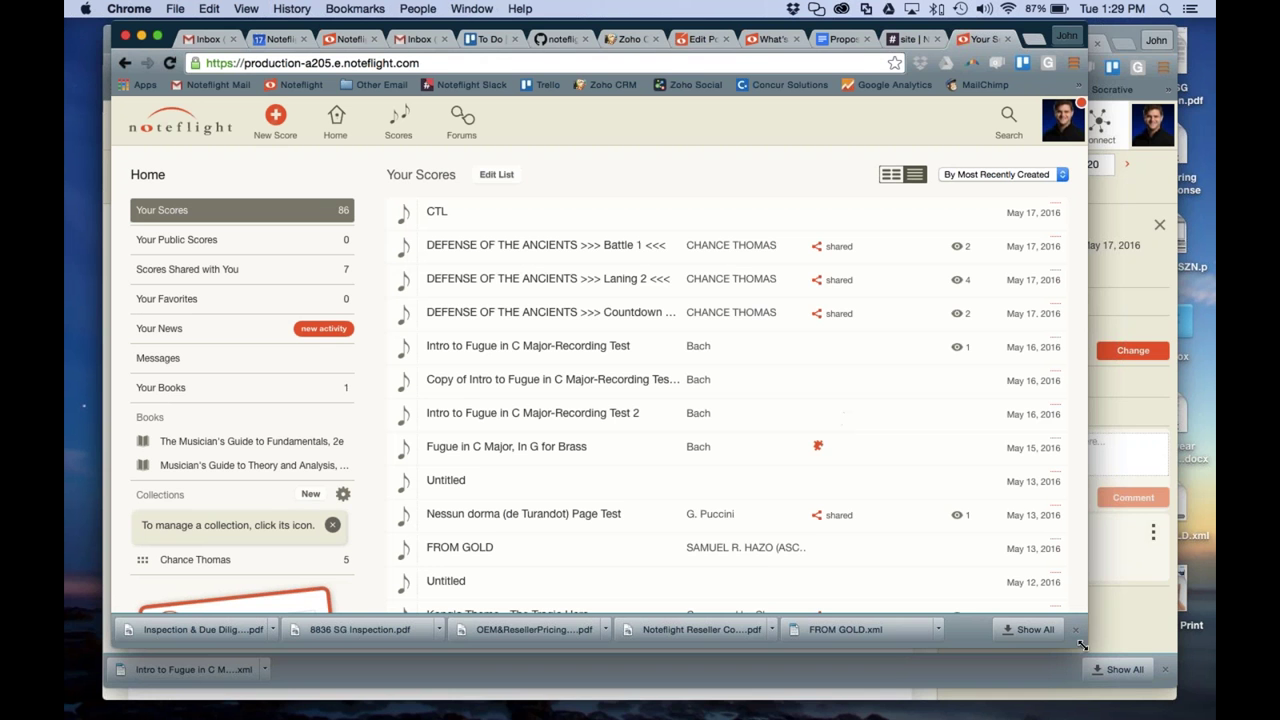
Open 'Intro to Fugue in C Major-Recording Test' and switch it to the new editor
{"action": "left_click_drag", "start_coordinate": [1120, 645], "coordinate": [1190, 650]}
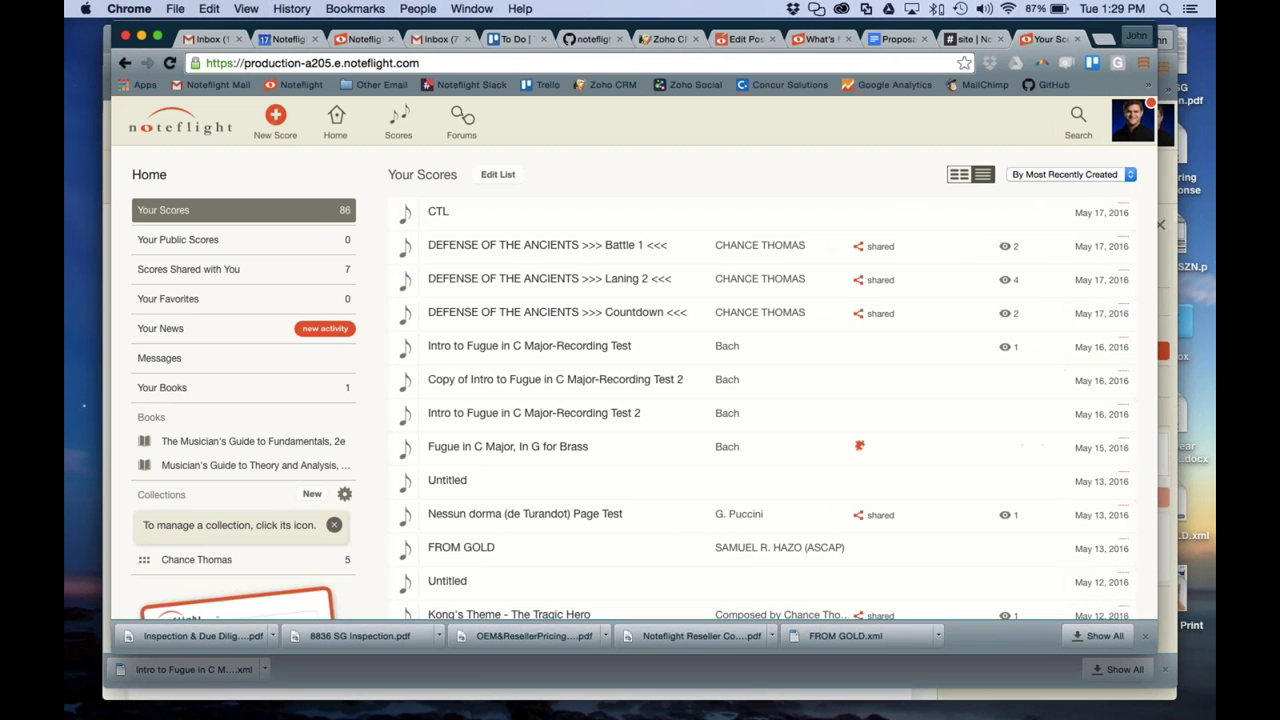
{"action": "left_click", "coordinate": [483, 349]}
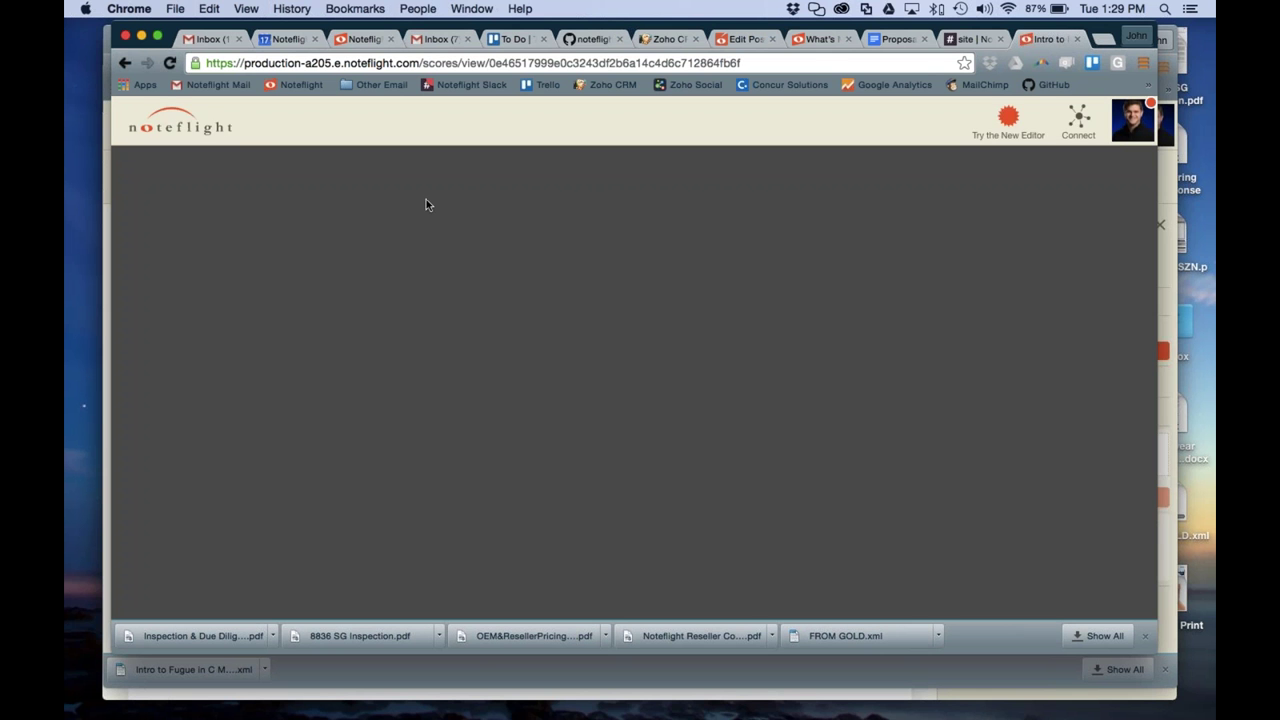
{"action": "left_click", "coordinate": [1008, 120]}
{"action": "left_click", "coordinate": [624, 363]}
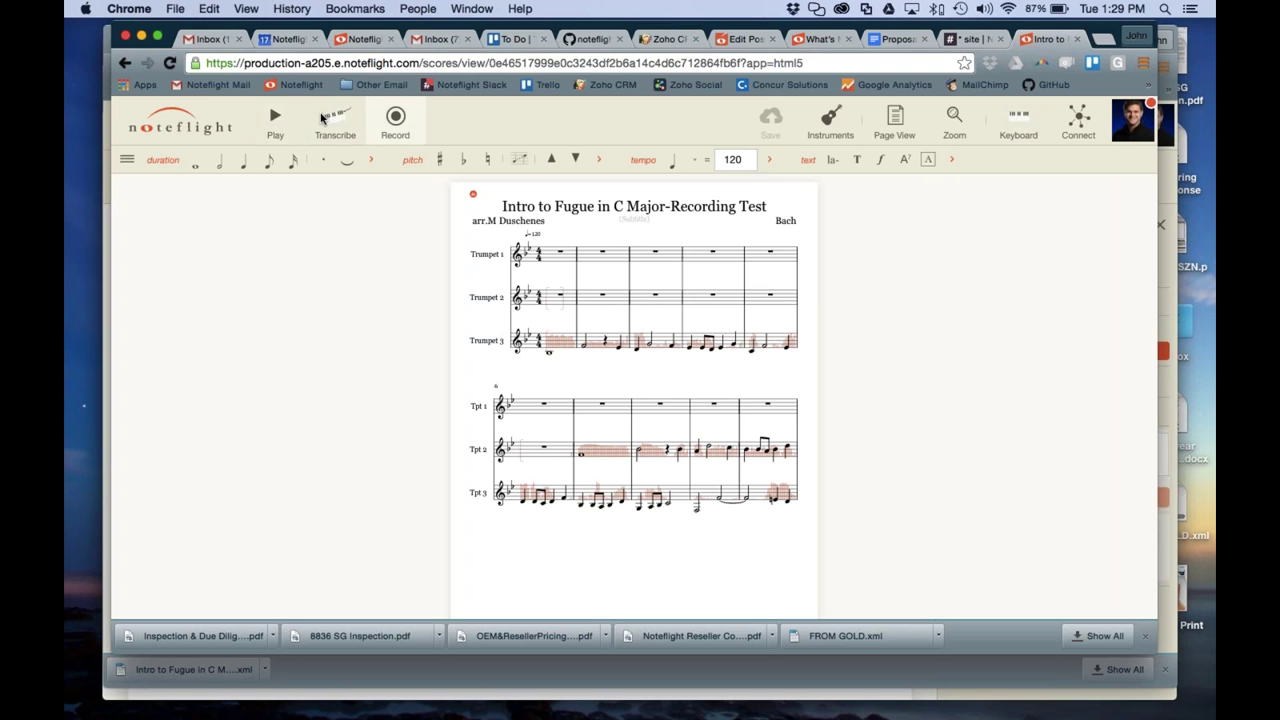
Zoom the score to 130%
{"action": "left_click", "coordinate": [953, 122]}
{"action": "mouse_move", "coordinate": [962, 172]}
{"action": "left_mouse_down"}
{"action": "mouse_move", "coordinate": [987, 165]}
{"action": "mouse_move", "coordinate": [975, 165]}
{"action": "left_mouse_up"}
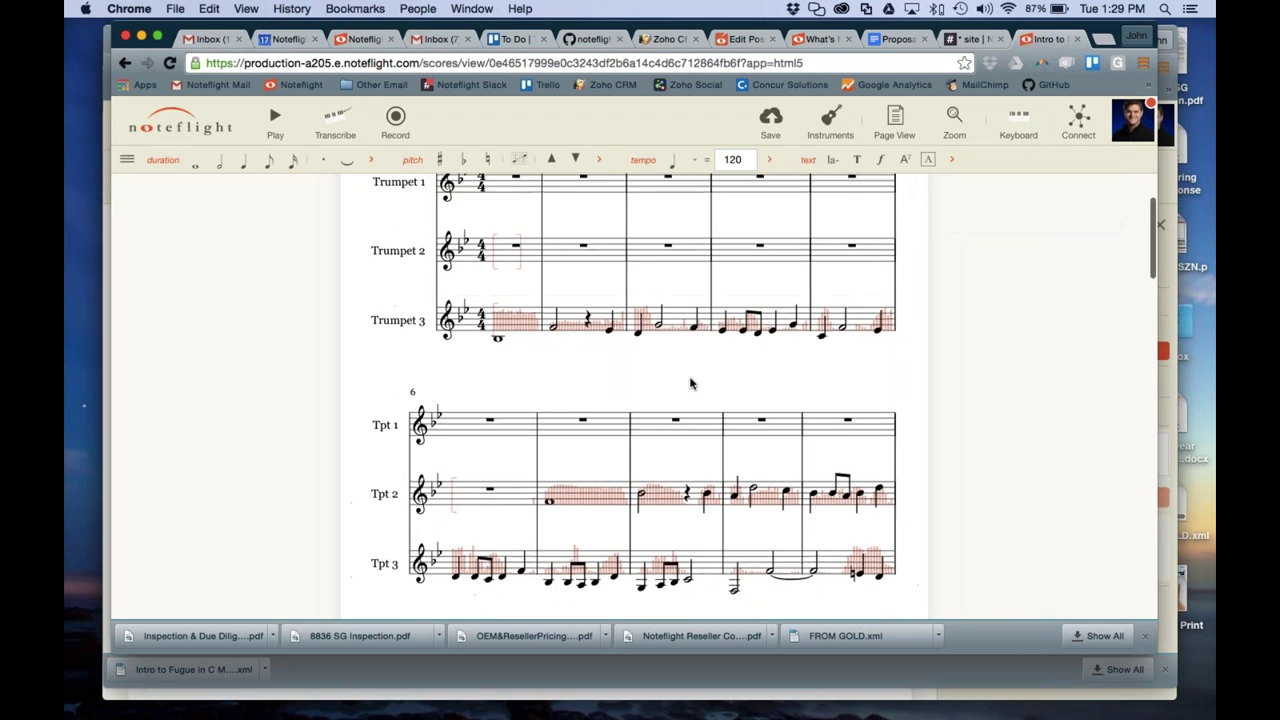
{"action": "scroll", "coordinate": [690, 383], "scroll_direction": "up", "scroll_amount": 3}
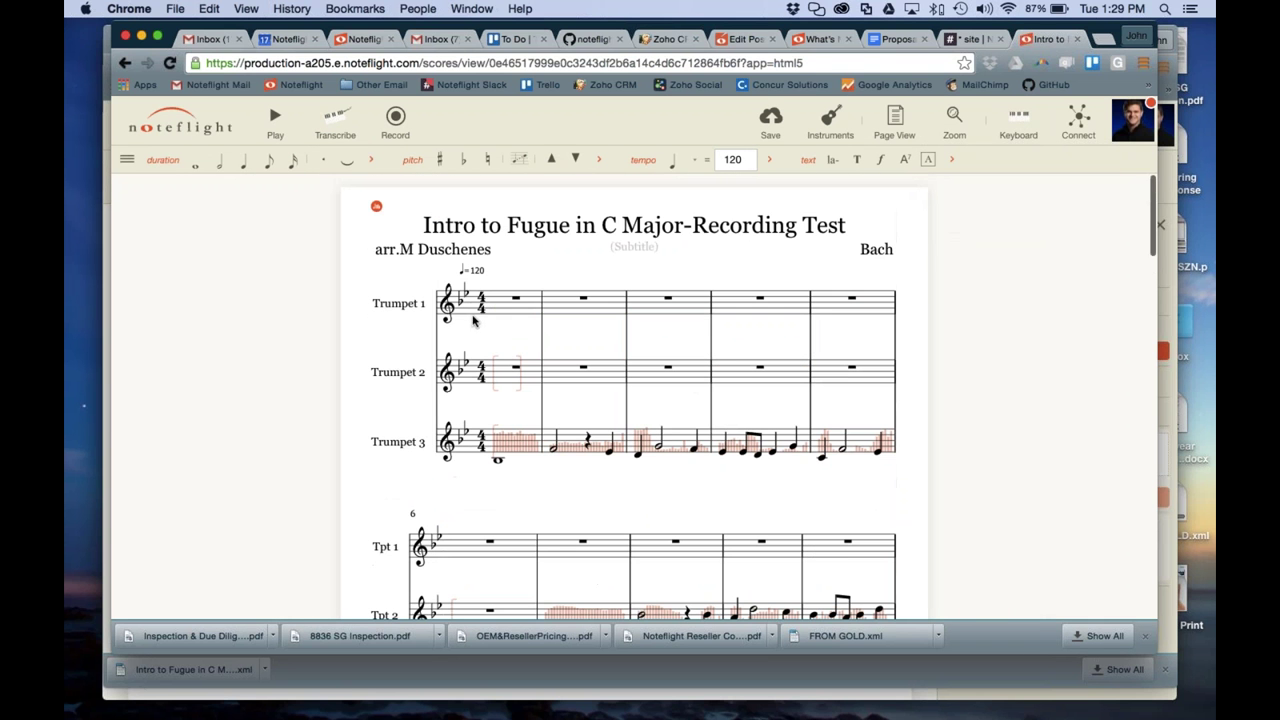
Toggle the recorded audio overlays off and on, then enter Record mode
{"action": "left_click", "coordinate": [376, 209]}
{"action": "left_click", "coordinate": [376, 209]}
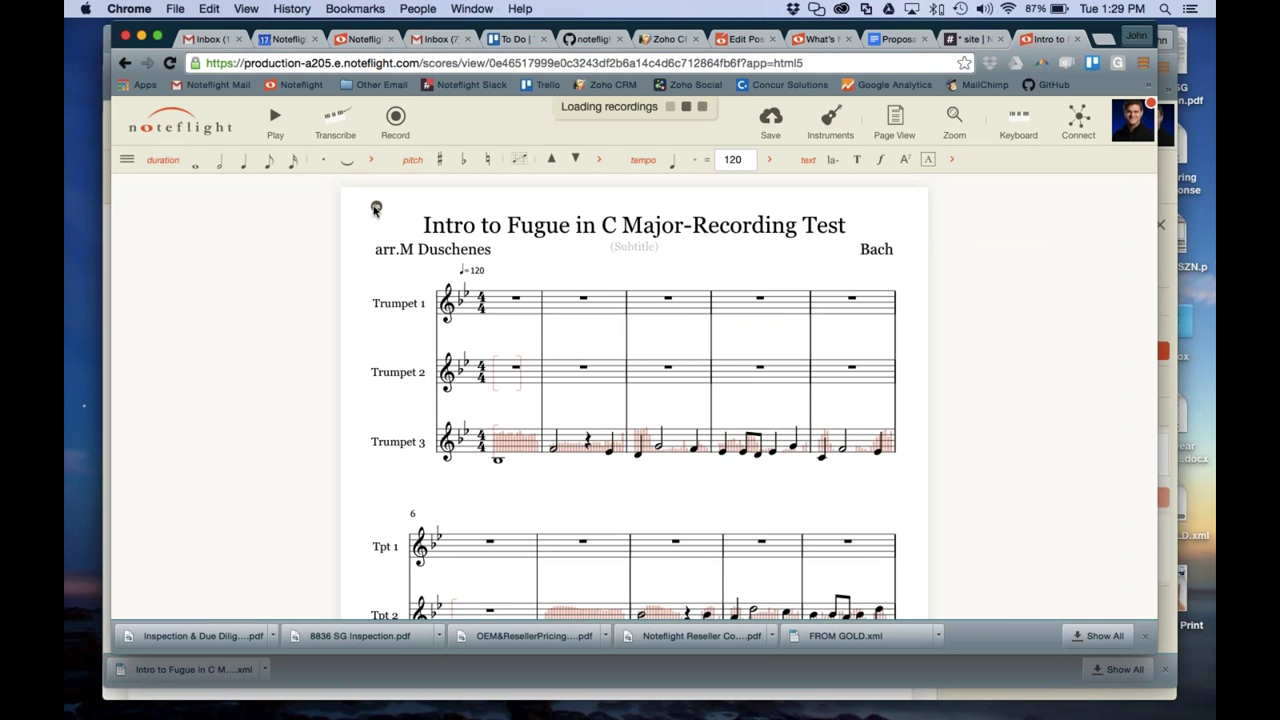
{"action": "left_click", "coordinate": [395, 120]}
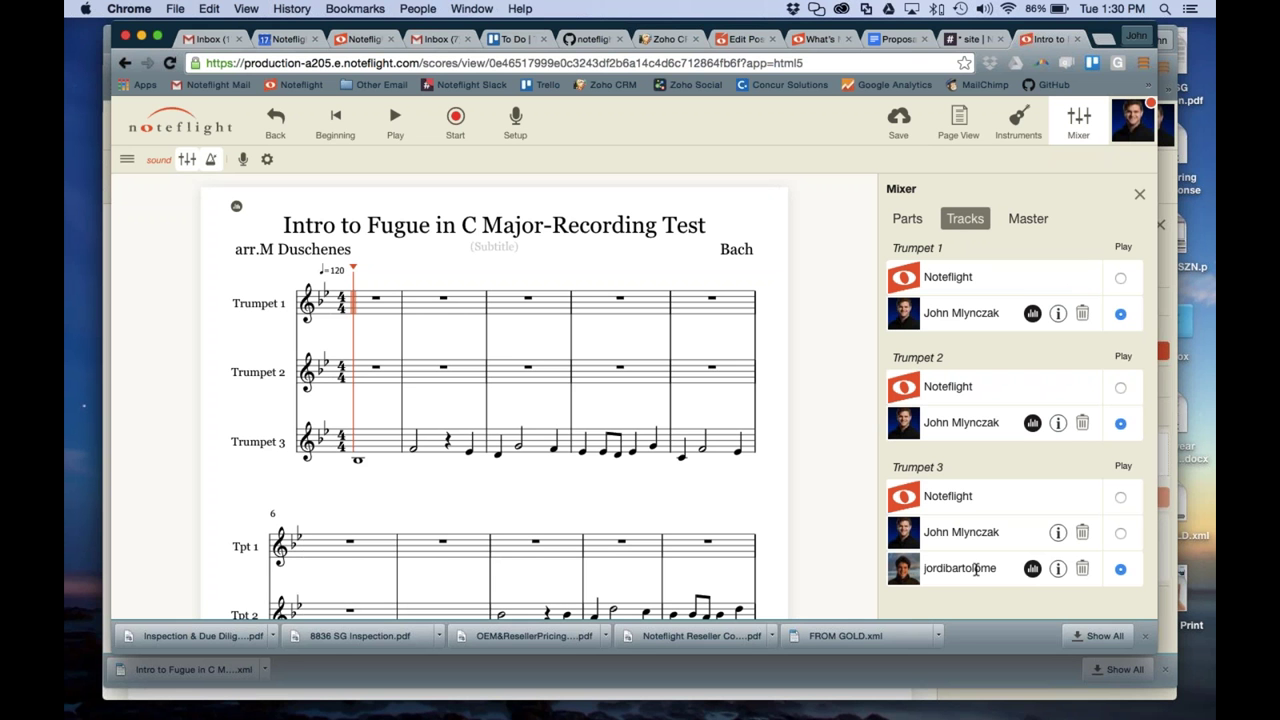
Cycle Trumpet 3's Play source in the Mixer, settling on the owner's recorded take
{"action": "left_click", "coordinate": [1120, 533]}
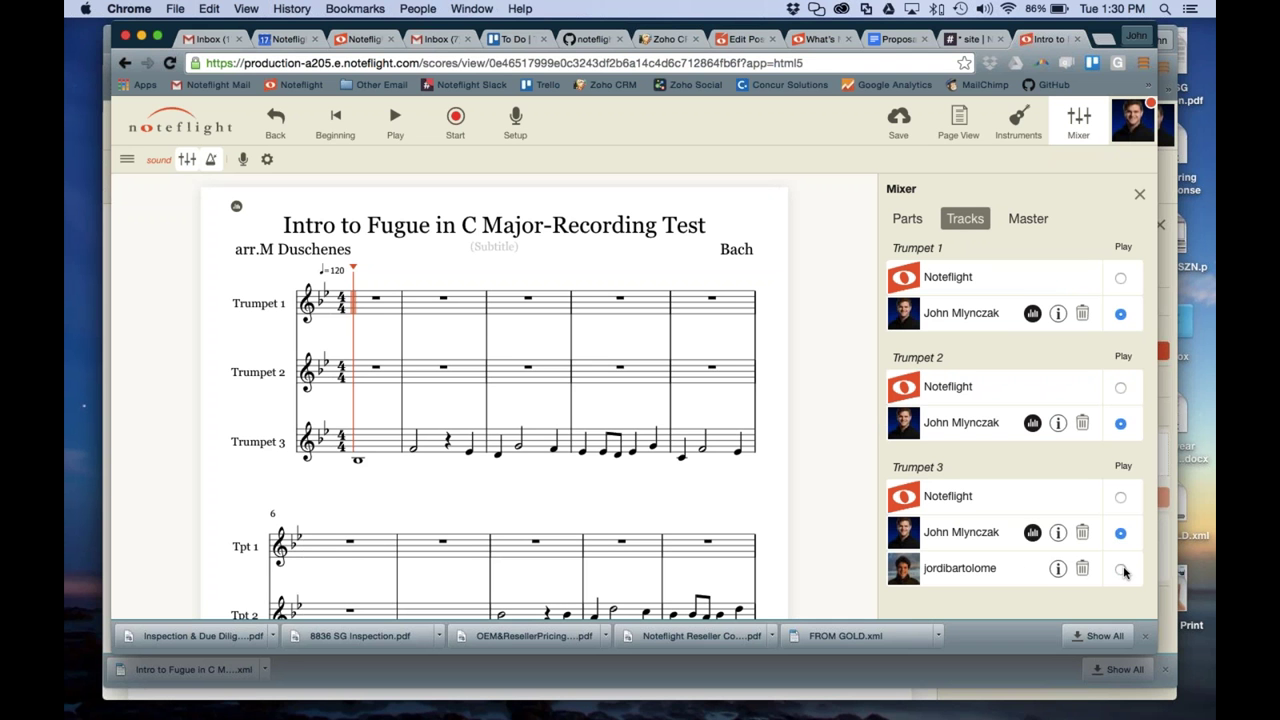
{"action": "left_click", "coordinate": [1121, 568]}
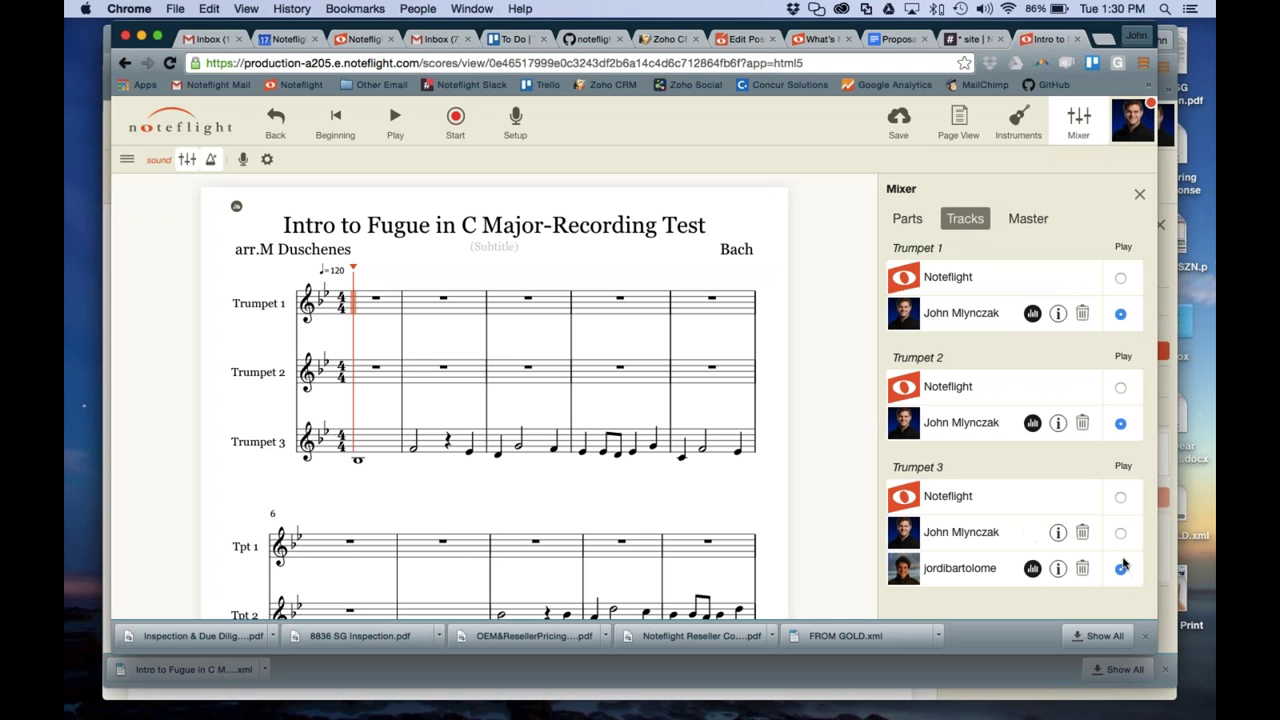
{"action": "left_click", "coordinate": [1120, 497]}
{"action": "left_click", "coordinate": [1120, 533]}
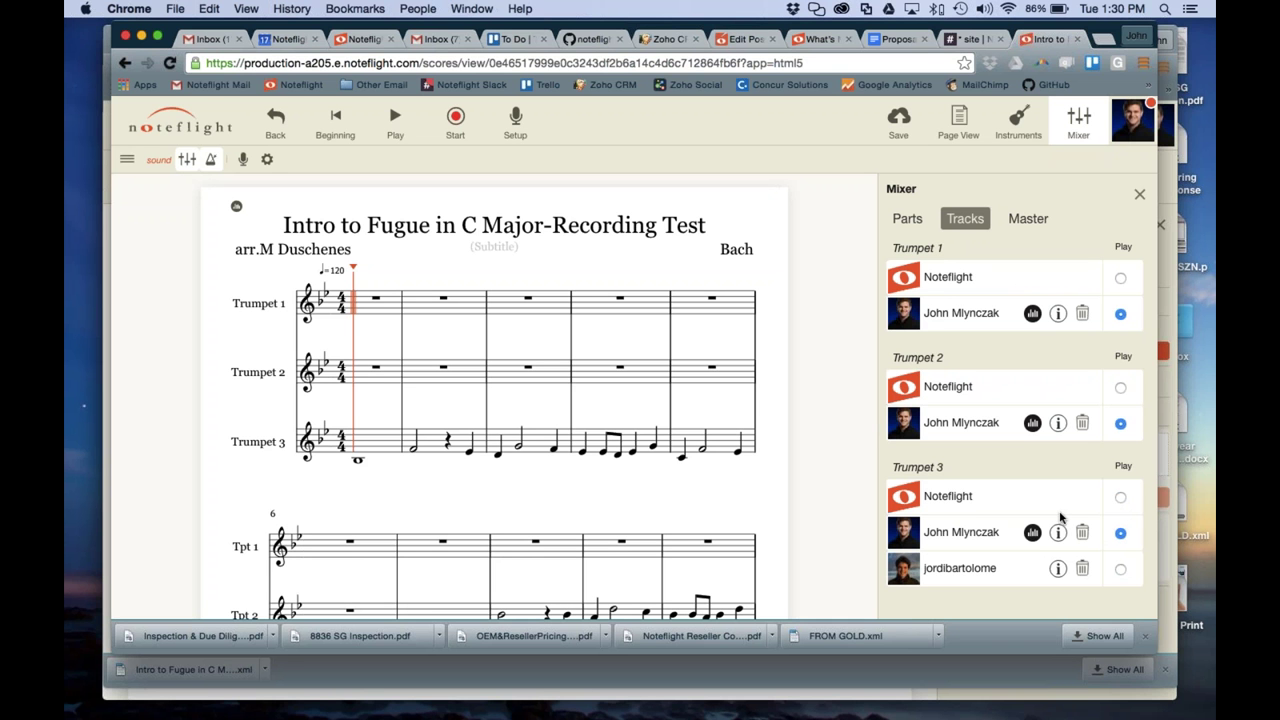
{"action": "left_click", "coordinate": [1120, 569]}
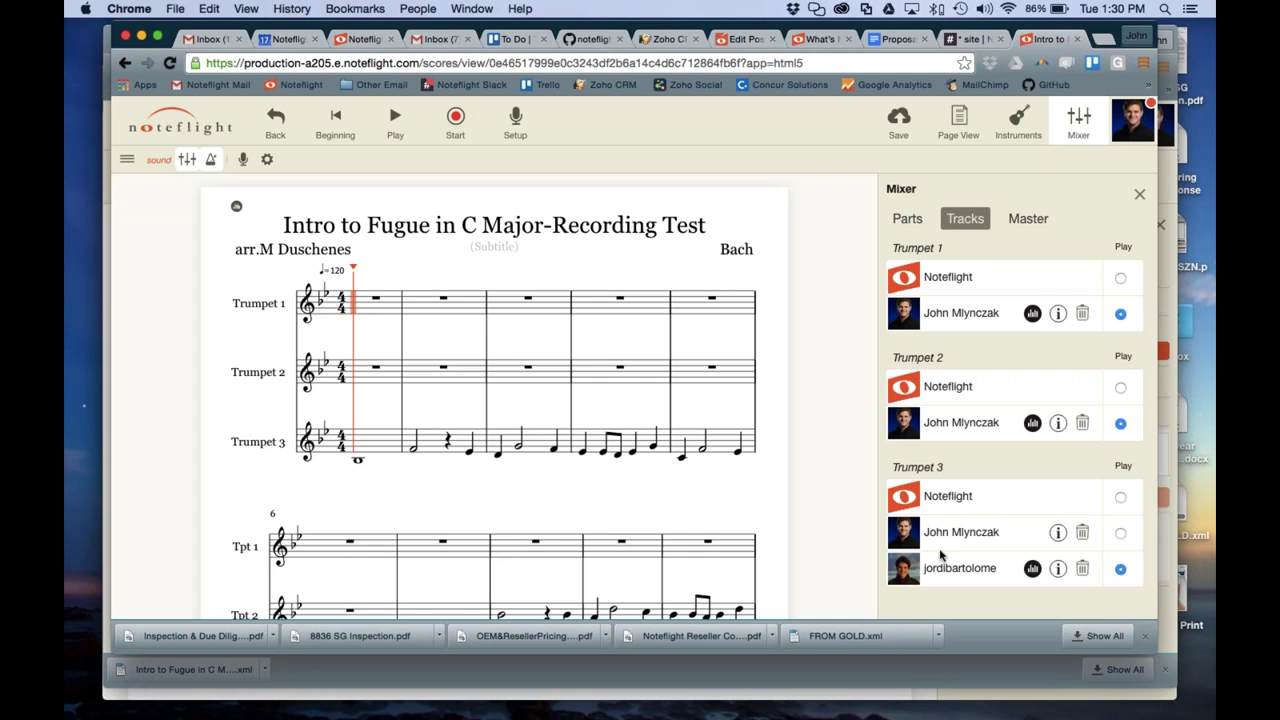
{"action": "left_click", "coordinate": [1120, 533]}
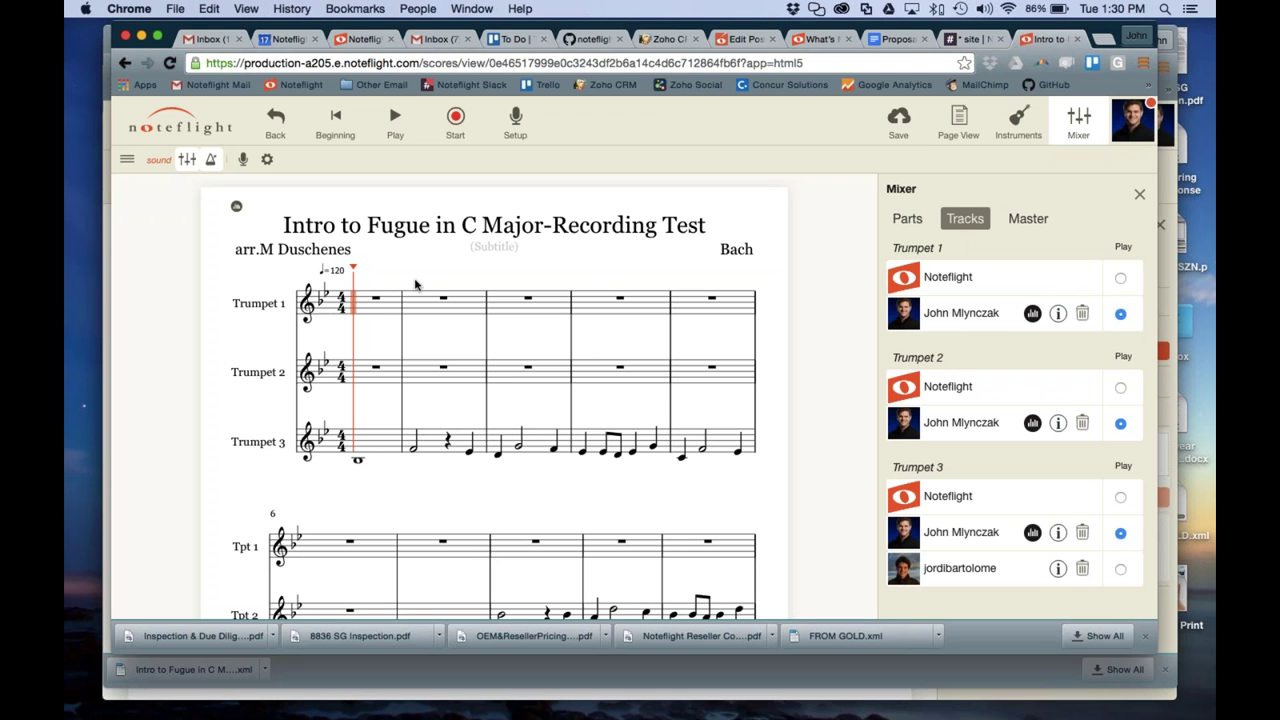
{"action": "key", "text": "XF86AudioRaiseVolume"}
Play the score from the beginning, then pause it
{"action": "left_click", "coordinate": [400, 126]}
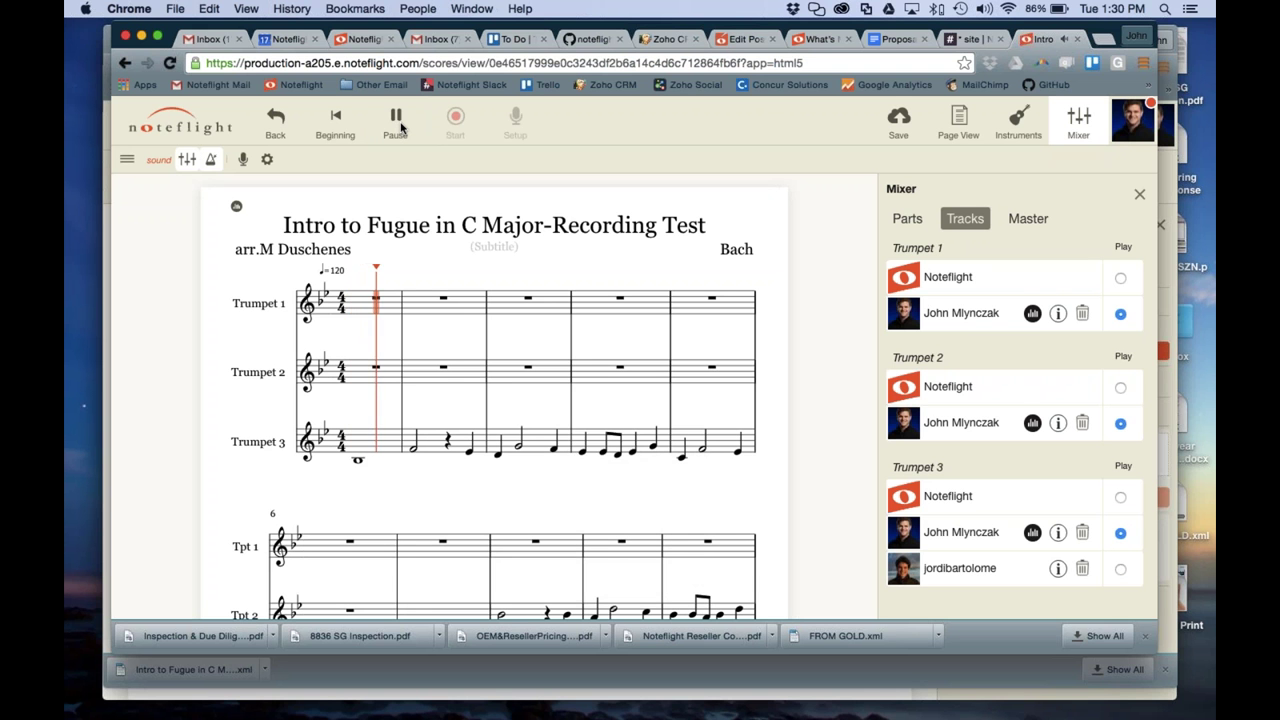
{"action": "key", "text": "XF86AudioRaiseVolume"}
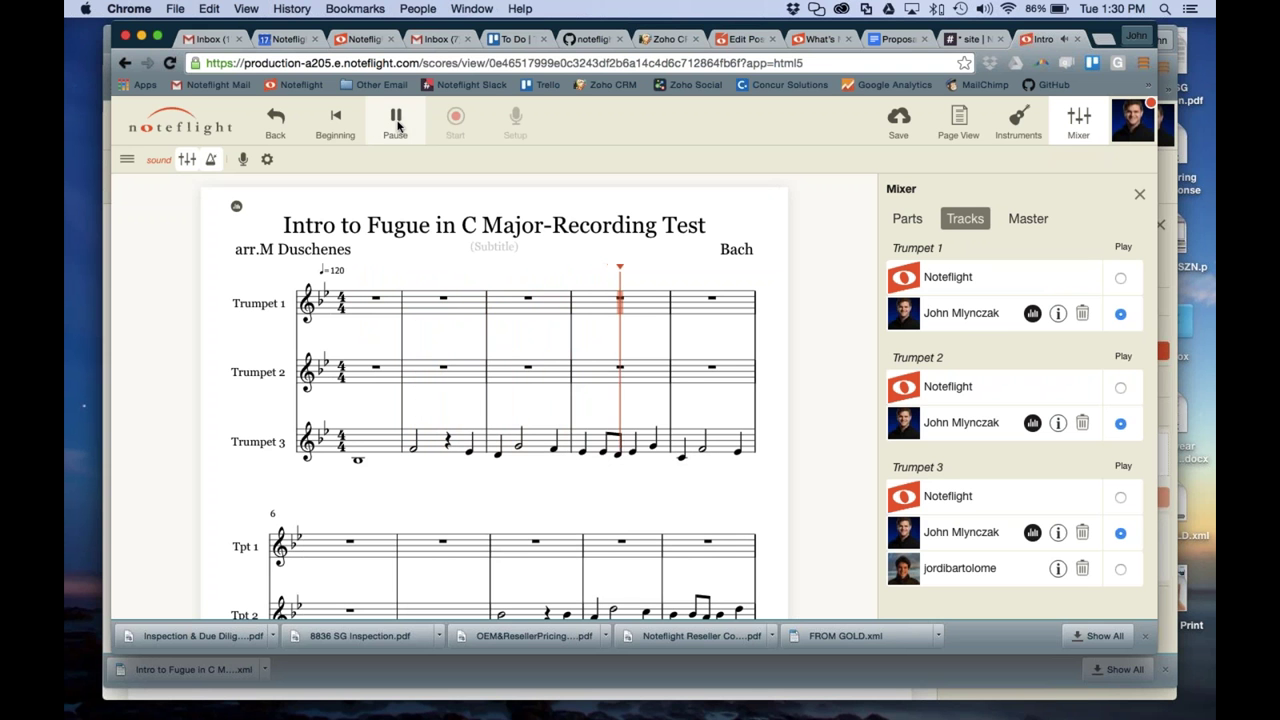
{"action": "left_click", "coordinate": [396, 122]}
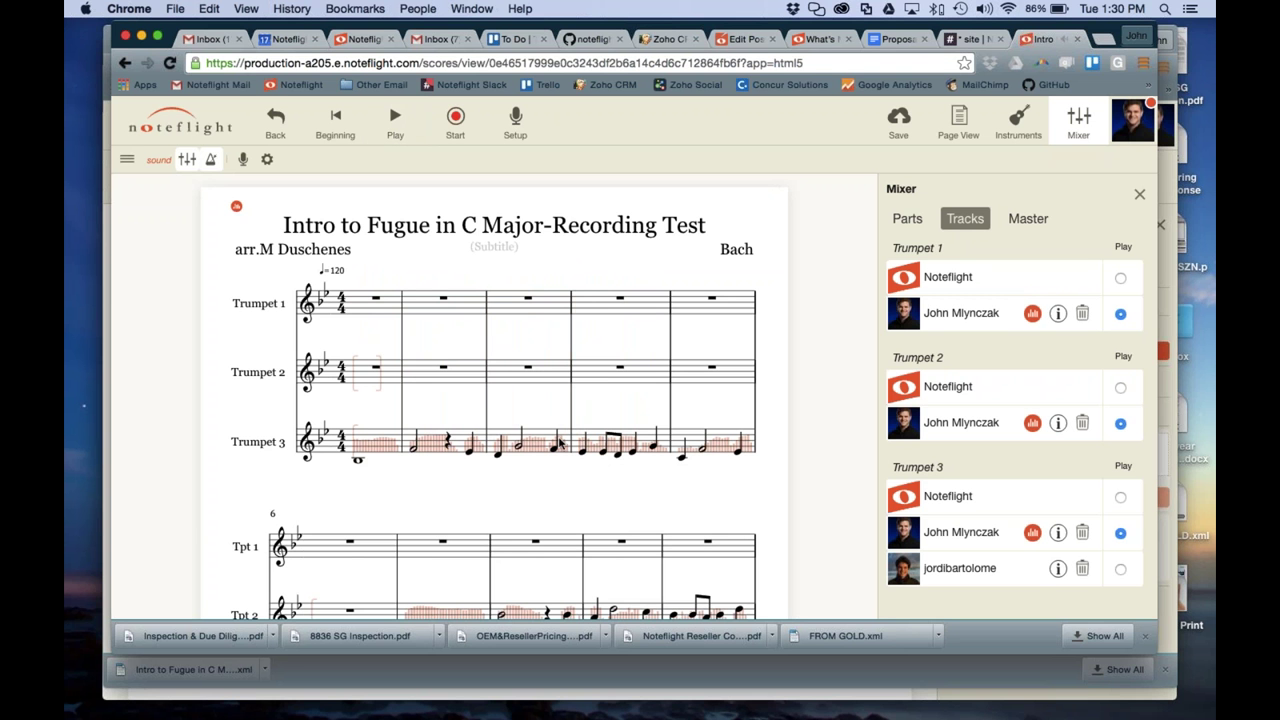
Play from measure 16, pause, and return to the top of the score
{"action": "scroll", "coordinate": [586, 449], "scroll_direction": "down", "scroll_amount": 10}
{"action": "scroll", "coordinate": [586, 449], "scroll_direction": "down", "scroll_amount": 10}
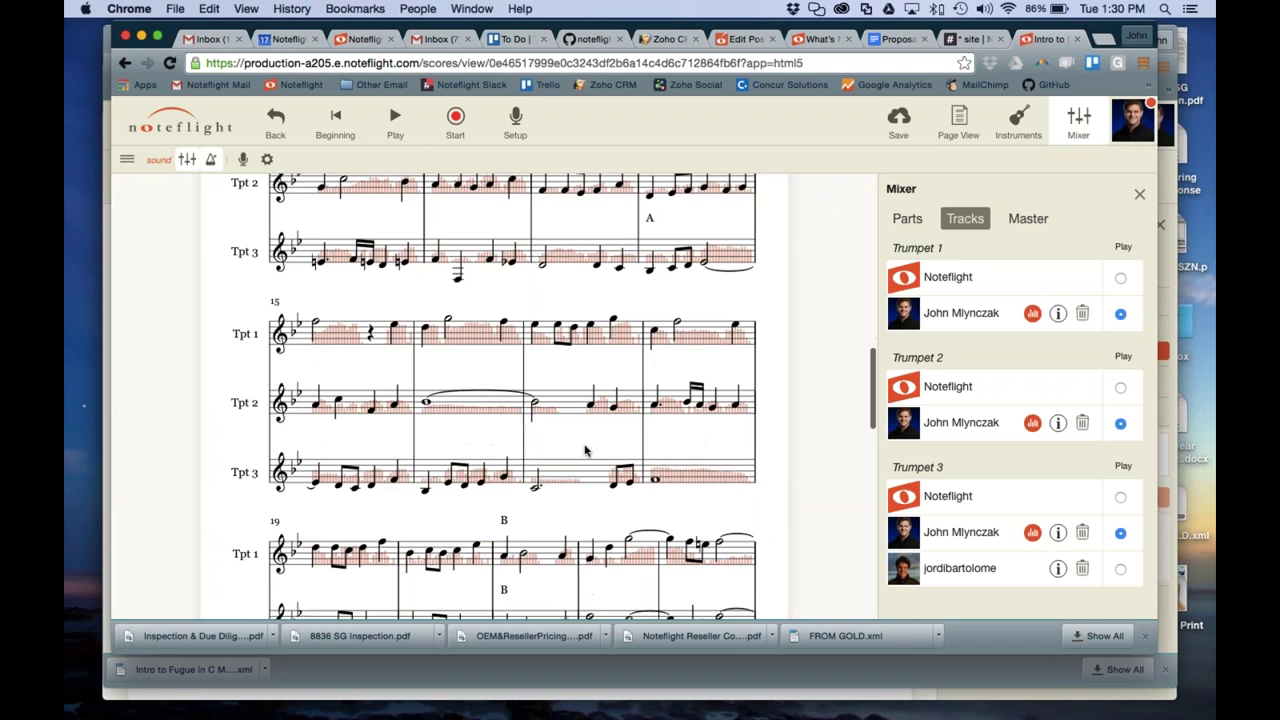
{"action": "scroll", "coordinate": [586, 445], "scroll_direction": "up", "scroll_amount": 5}
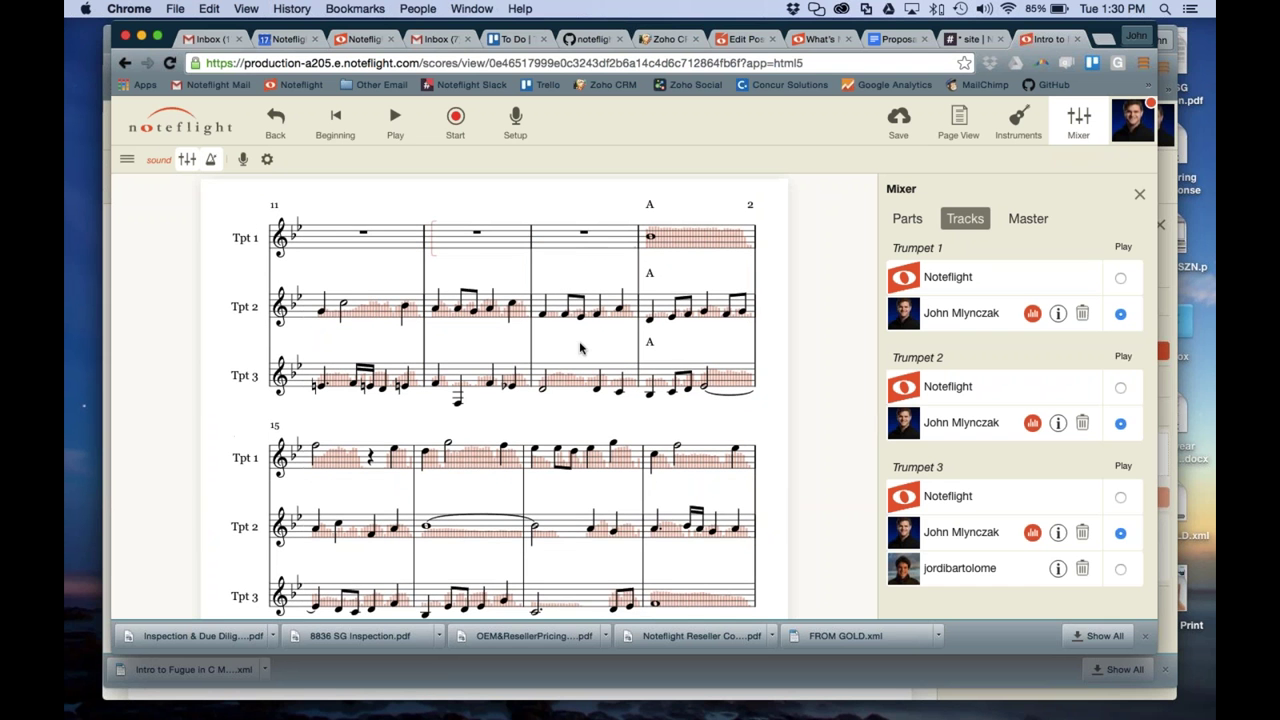
{"action": "scroll", "coordinate": [526, 403], "scroll_direction": "down", "scroll_amount": 2}
{"action": "left_click", "coordinate": [466, 394]}
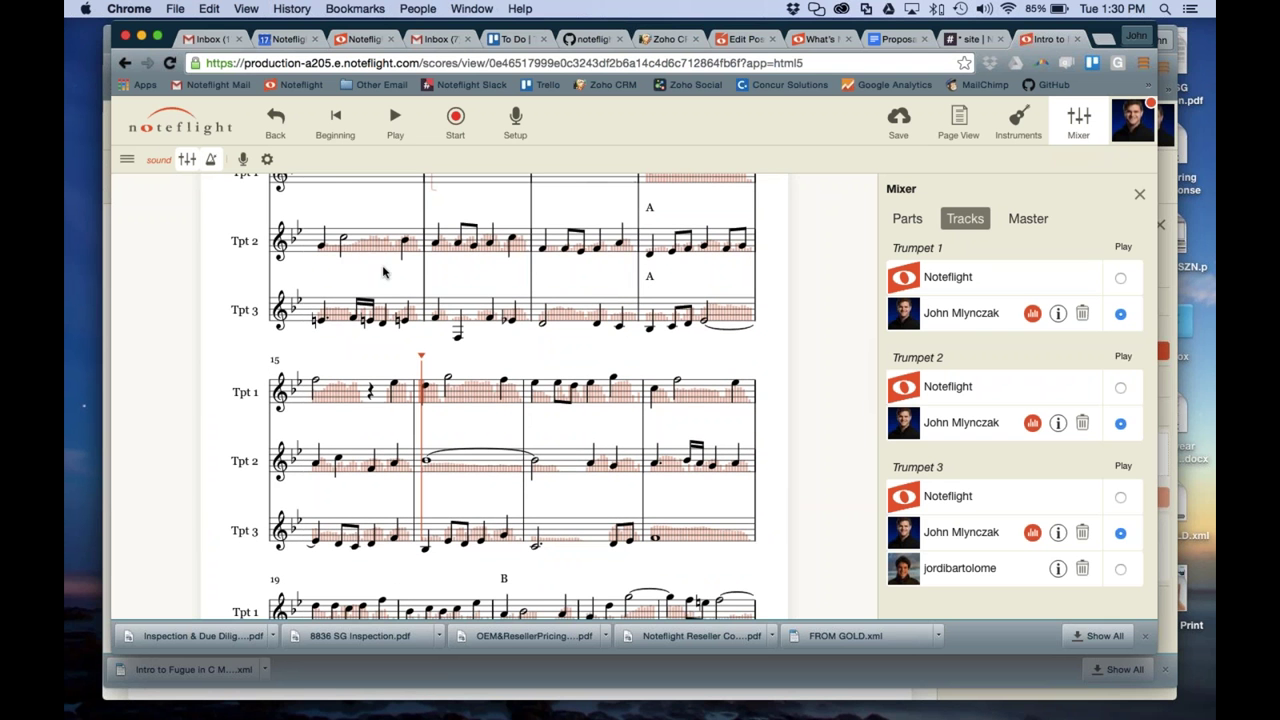
{"action": "left_click", "coordinate": [394, 120]}
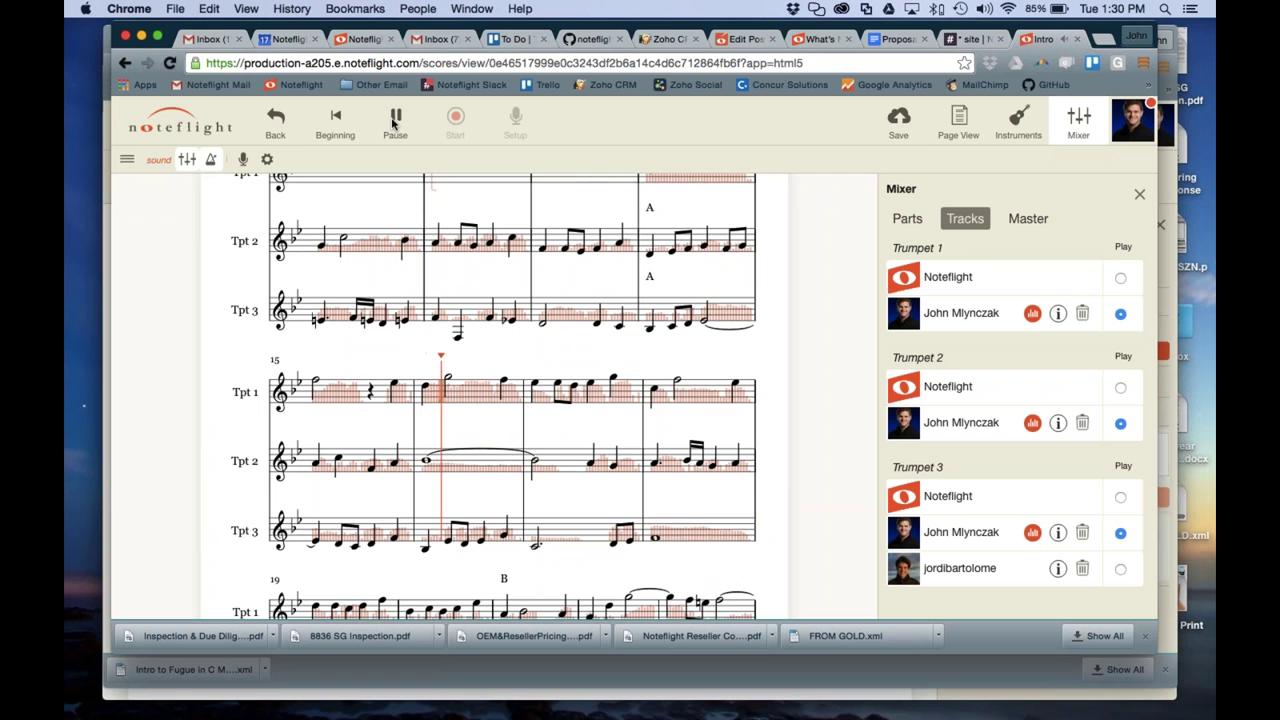
{"action": "left_click", "coordinate": [394, 121]}
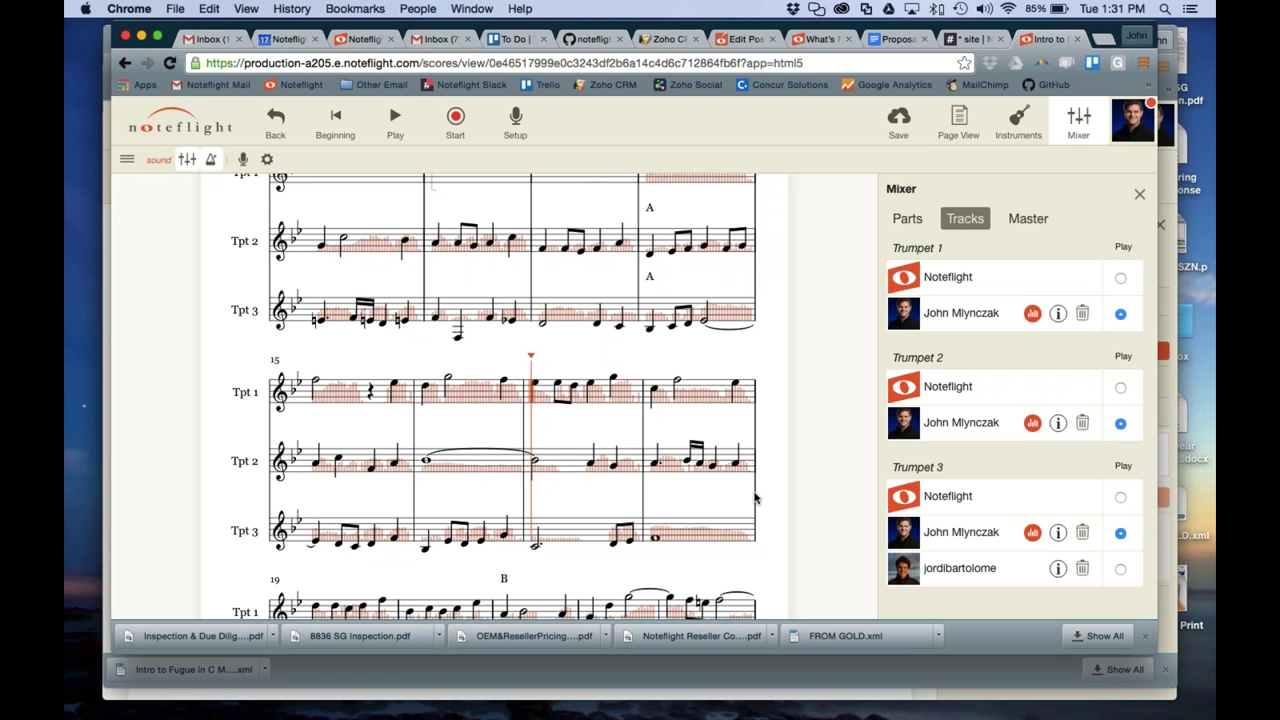
{"action": "scroll", "coordinate": [755, 497], "scroll_direction": "up", "scroll_amount": 10}
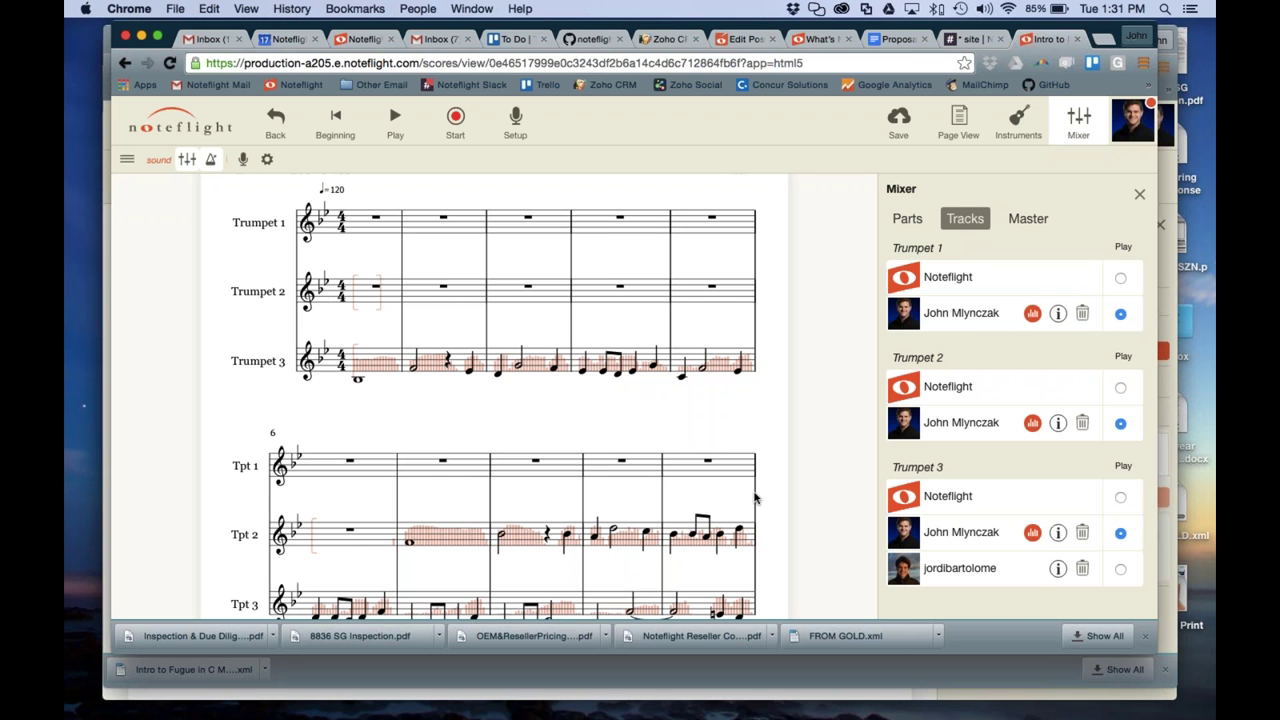
Switch Trumpet 3 between recordings, ending on the collaborator's recorded take
{"action": "left_click", "coordinate": [1120, 568]}
{"action": "left_click", "coordinate": [1120, 532]}
{"action": "left_click", "coordinate": [1120, 568]}
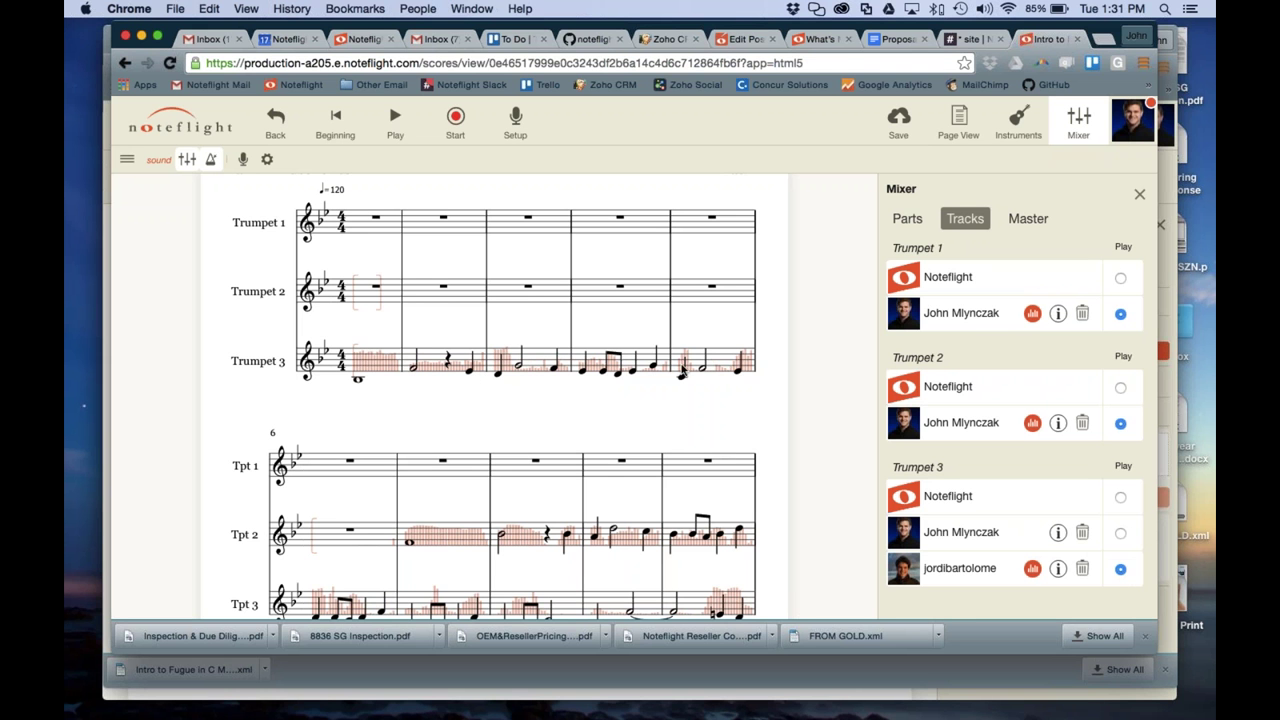
{"action": "left_click", "coordinate": [1120, 533]}
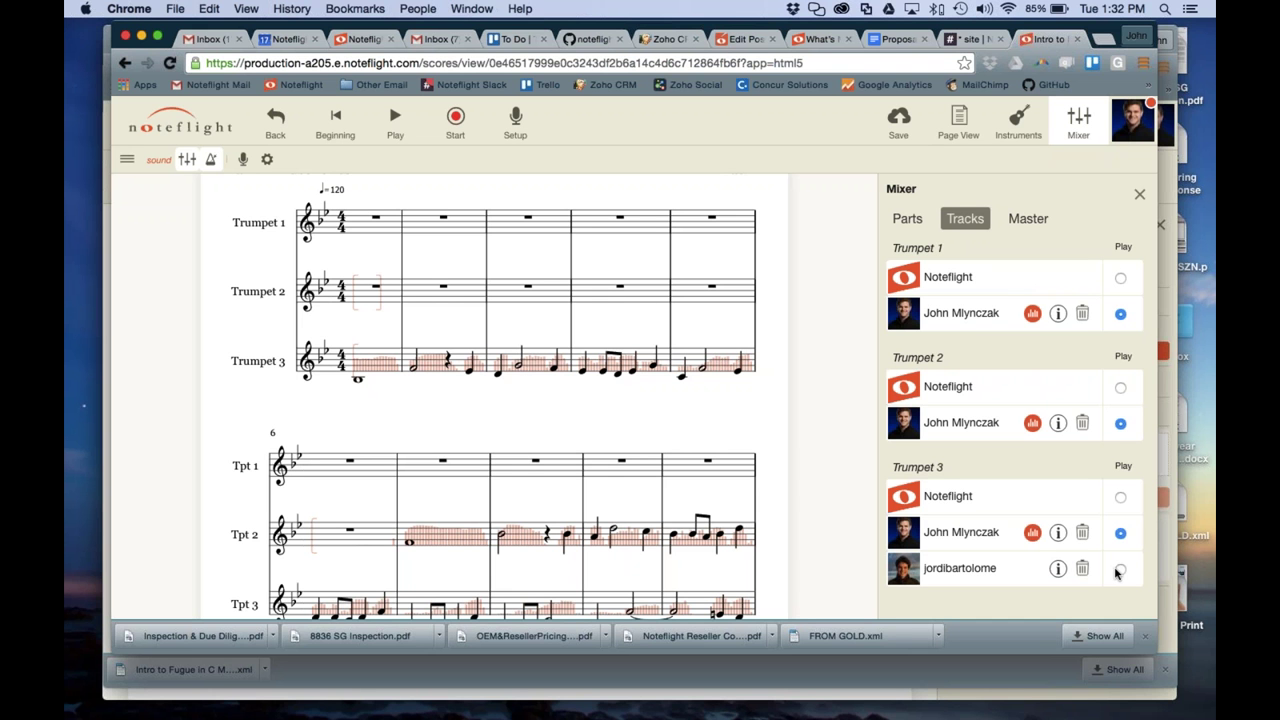
{"action": "left_click", "coordinate": [1120, 569]}
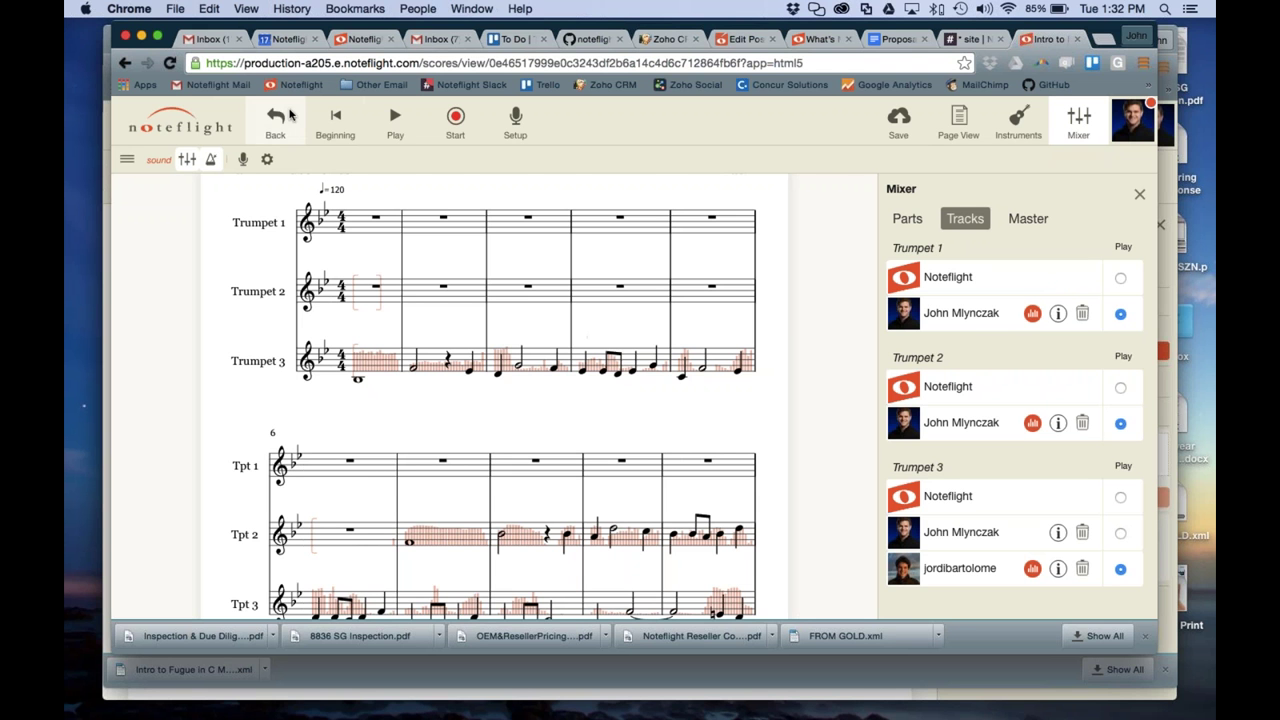
Enter quarter notes B, C, D, B in Trumpet 2 measure 2, then delete the stray note
{"action": "left_click", "coordinate": [426, 295]}
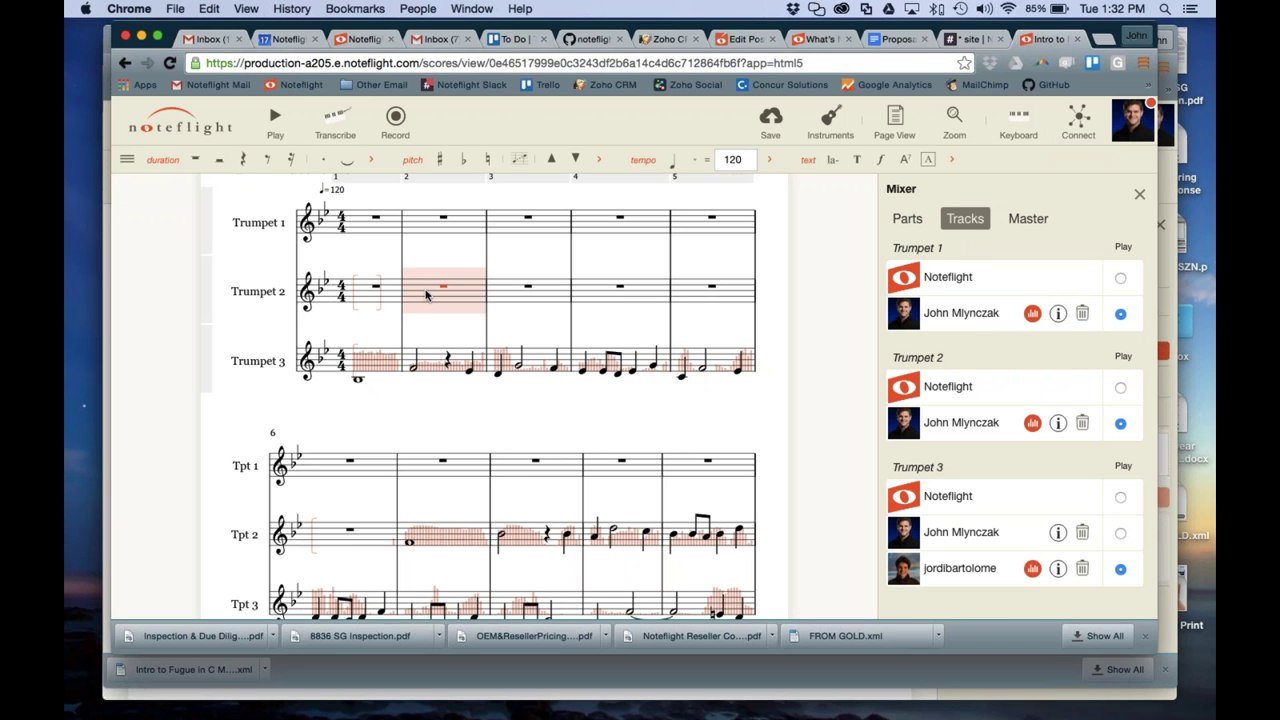
{"action": "key", "text": "b"}
{"action": "key", "text": "c"}
{"action": "left_click", "coordinate": [728, 301]}
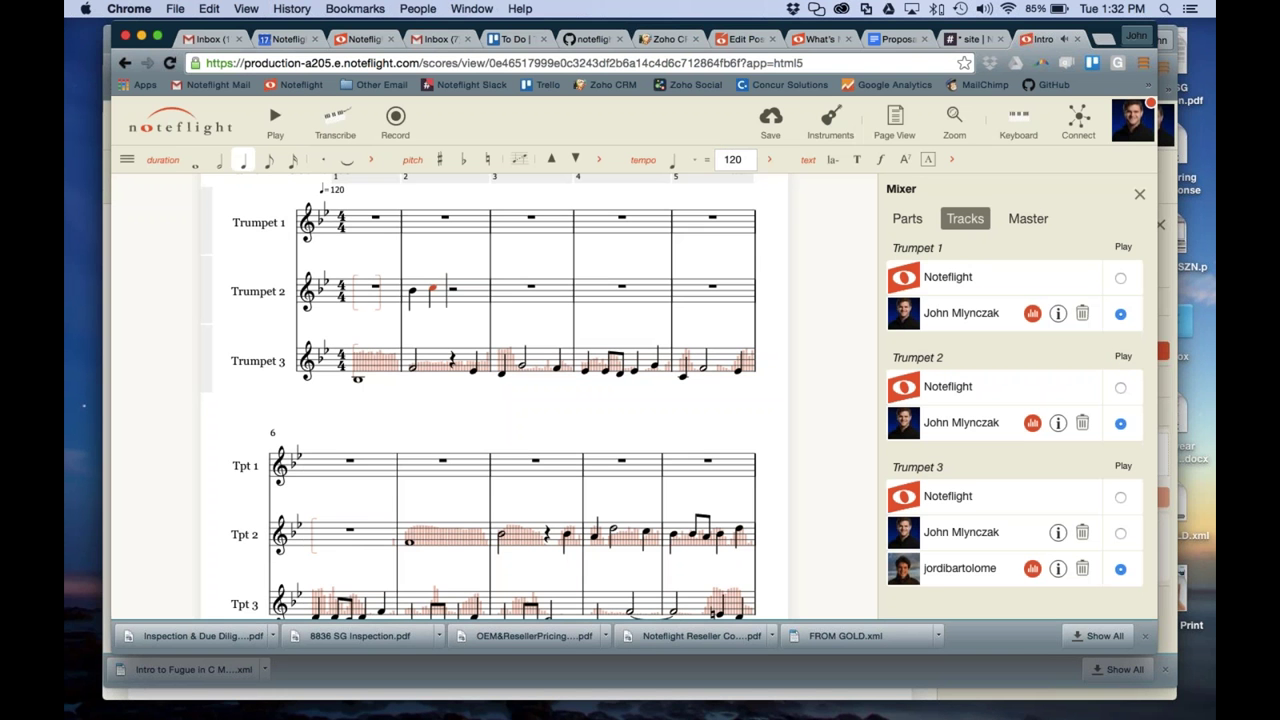
{"action": "key", "text": "d"}
{"action": "key", "text": "d"}
{"action": "key", "text": "b"}
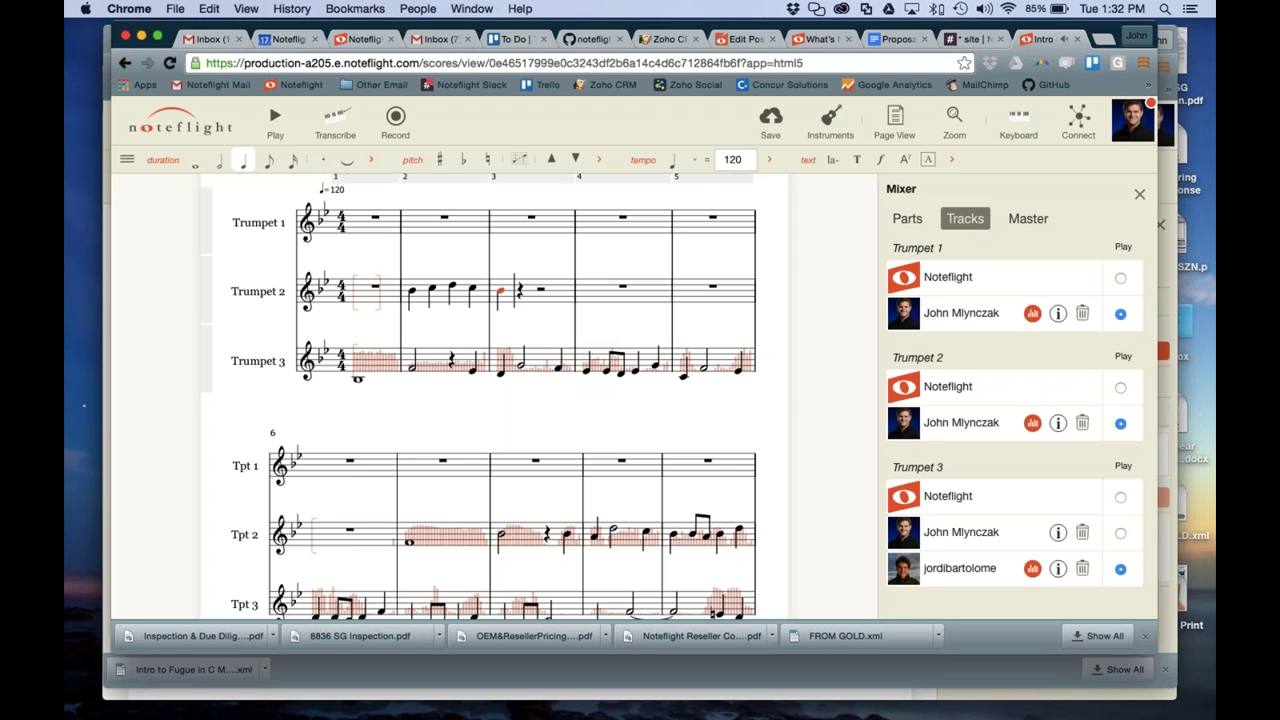
{"action": "key", "text": "BackSpace"}
{"action": "key", "text": "BackSpace"}
{"action": "key", "text": "BackSpace"}
{"action": "key", "text": "BackSpace"}
{"action": "key", "text": "BackSpace"}
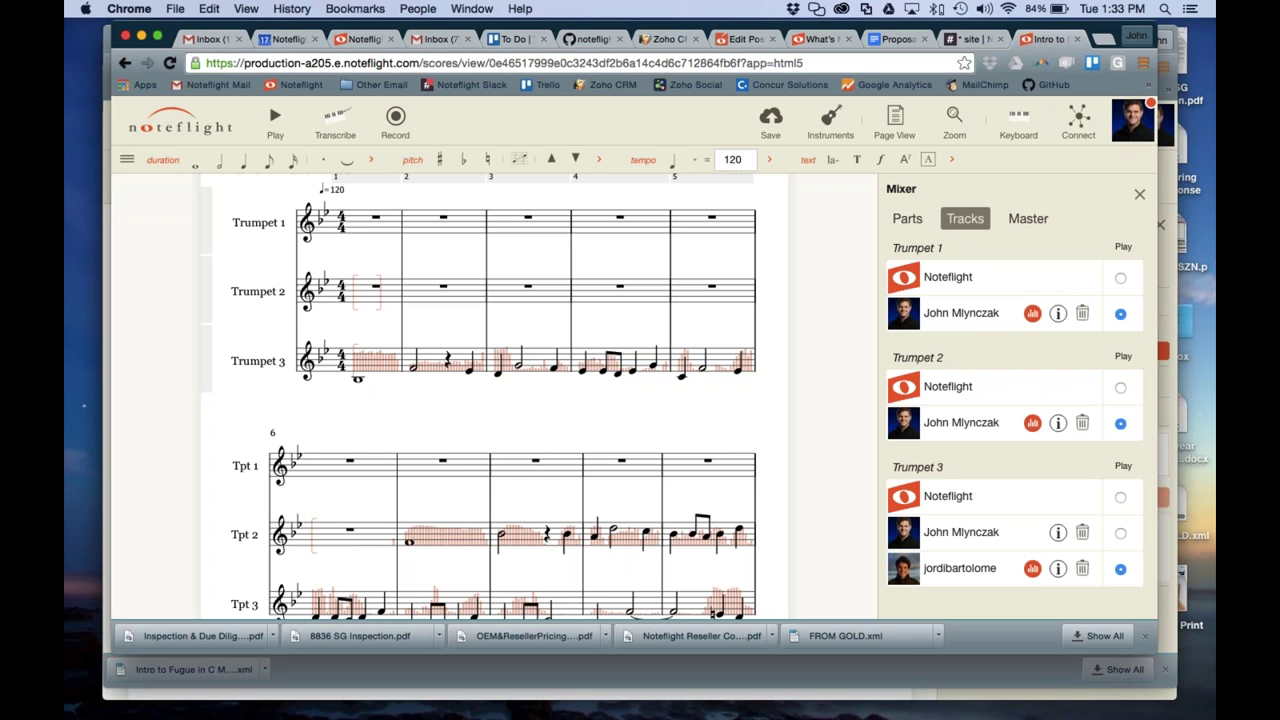
Bring the Composition 1 window forward and close its Connect panel
{"action": "key", "text": "ctrl+Down"}
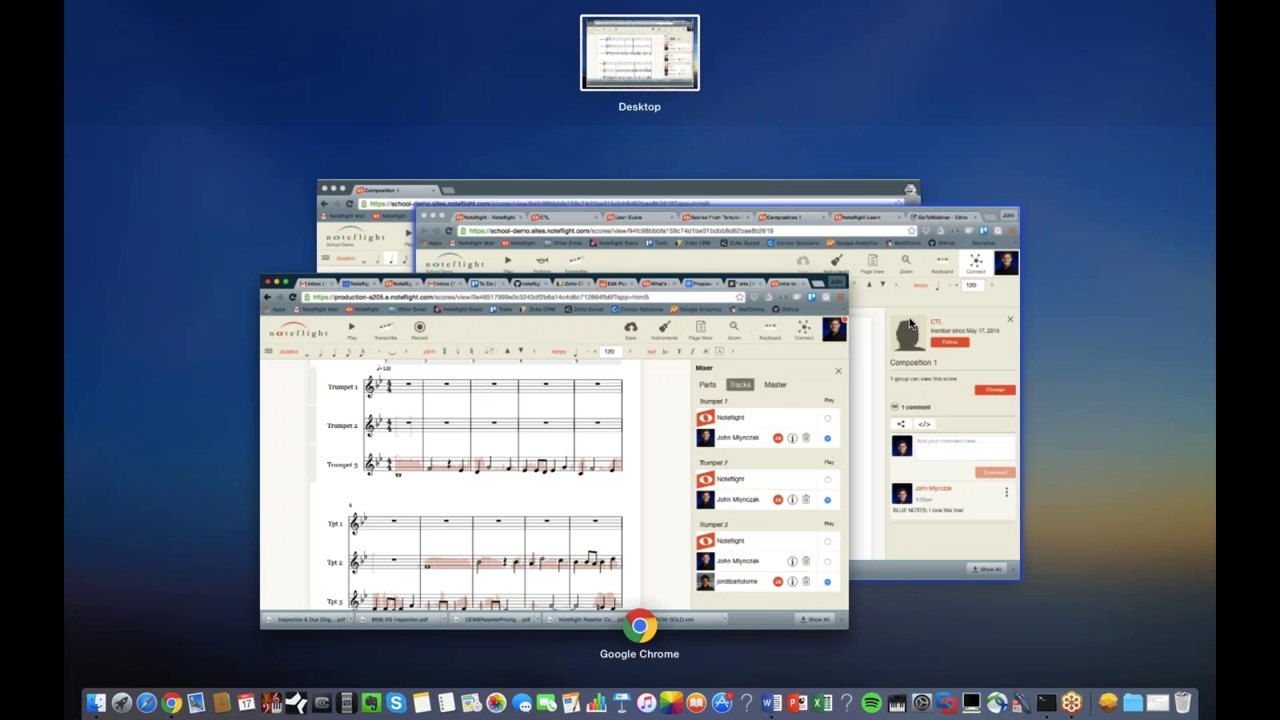
{"action": "left_click", "coordinate": [903, 287]}
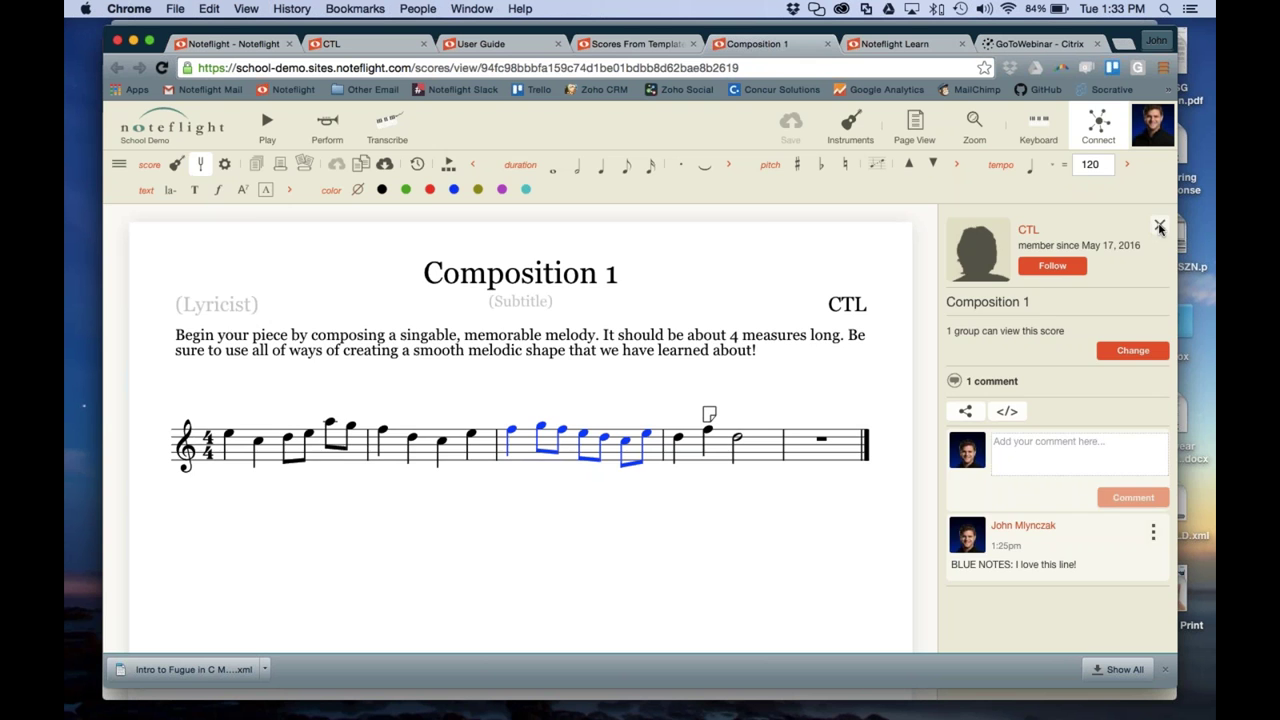
{"action": "left_click", "coordinate": [1157, 226]}
Go to the Noteflight Learn page from the site's navigation sidebar
{"action": "left_click", "coordinate": [900, 45]}
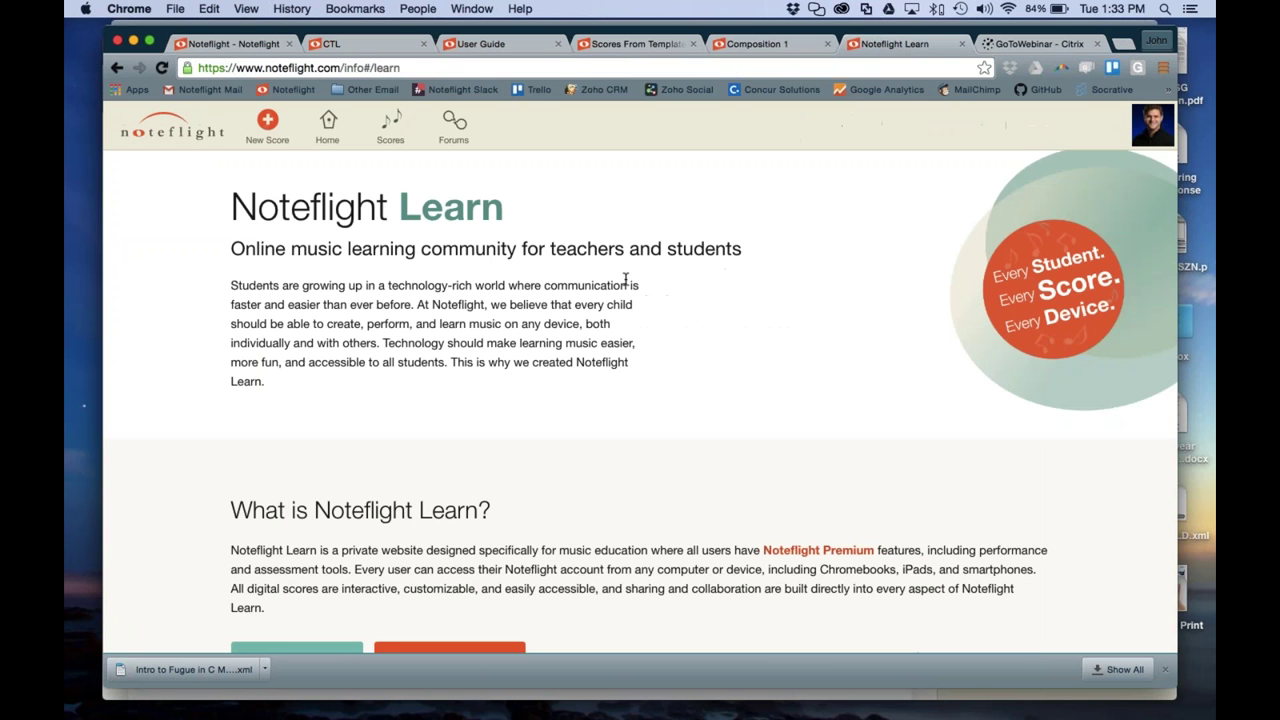
{"action": "scroll", "coordinate": [628, 280], "scroll_direction": "down", "scroll_amount": 2}
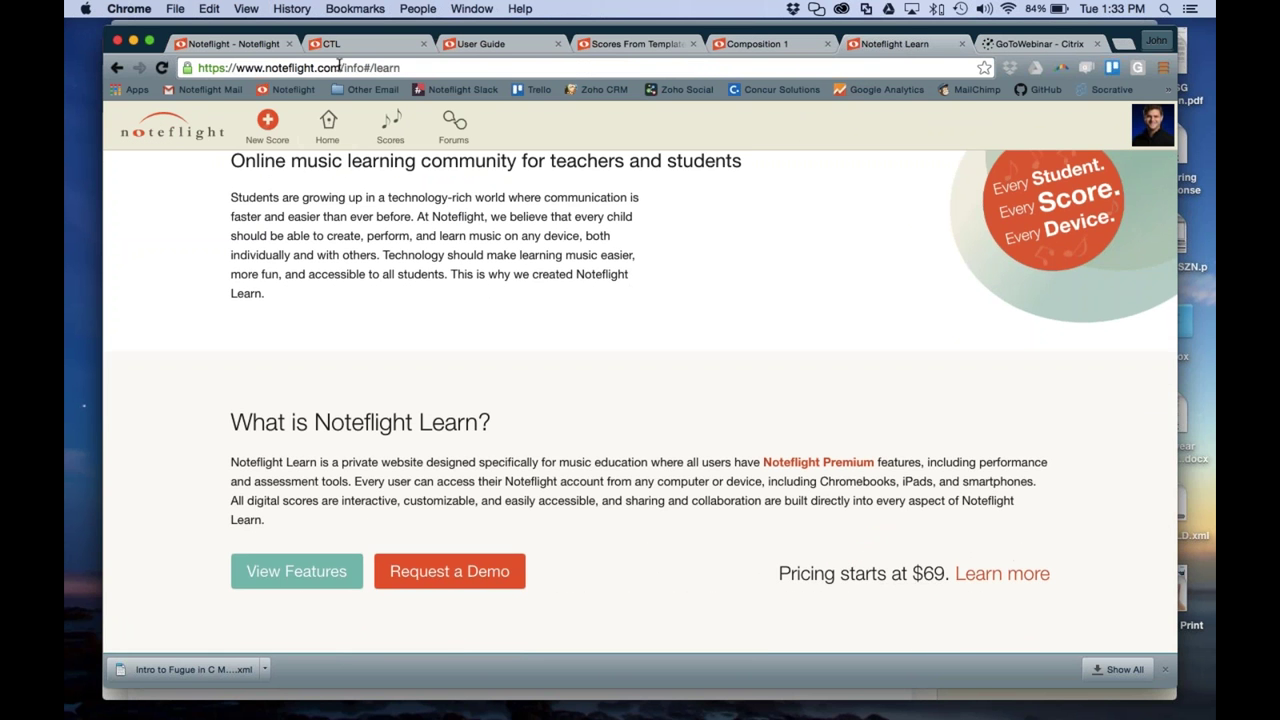
{"action": "left_click", "coordinate": [180, 130]}
{"action": "scroll", "coordinate": [200, 380], "scroll_direction": "down", "scroll_amount": 8}
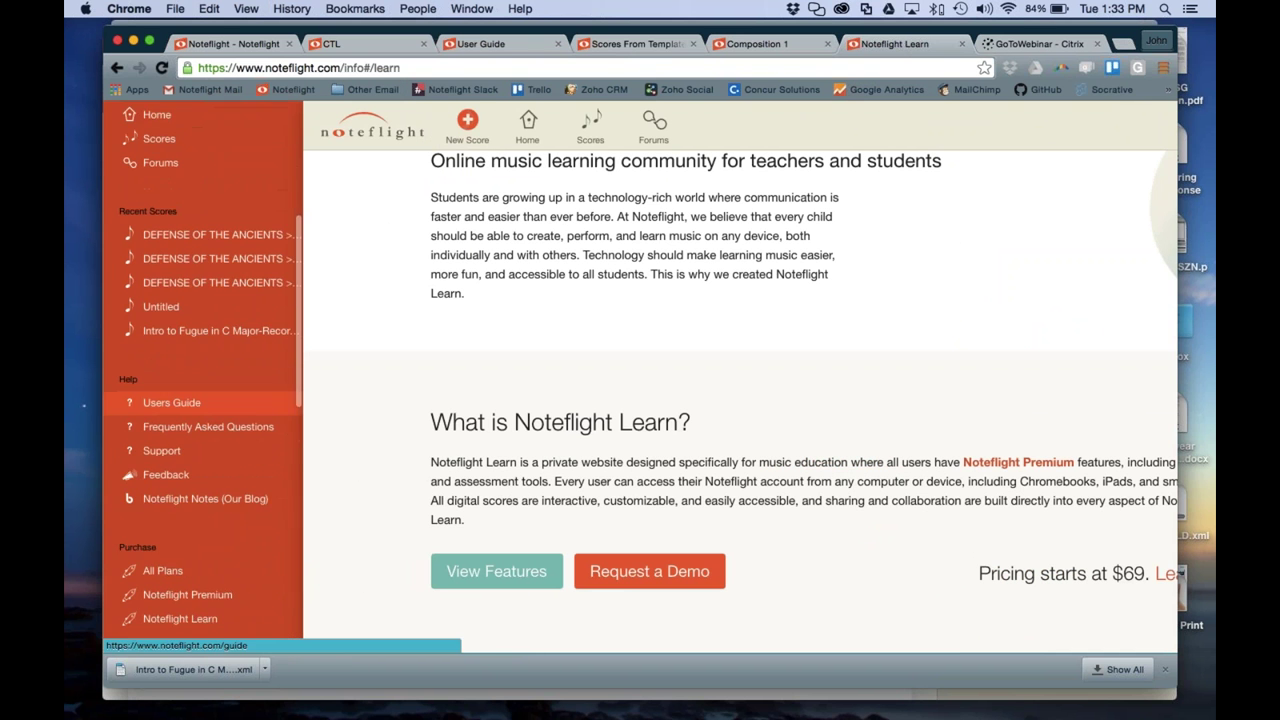
{"action": "scroll", "coordinate": [180, 440], "scroll_direction": "down", "scroll_amount": 1}
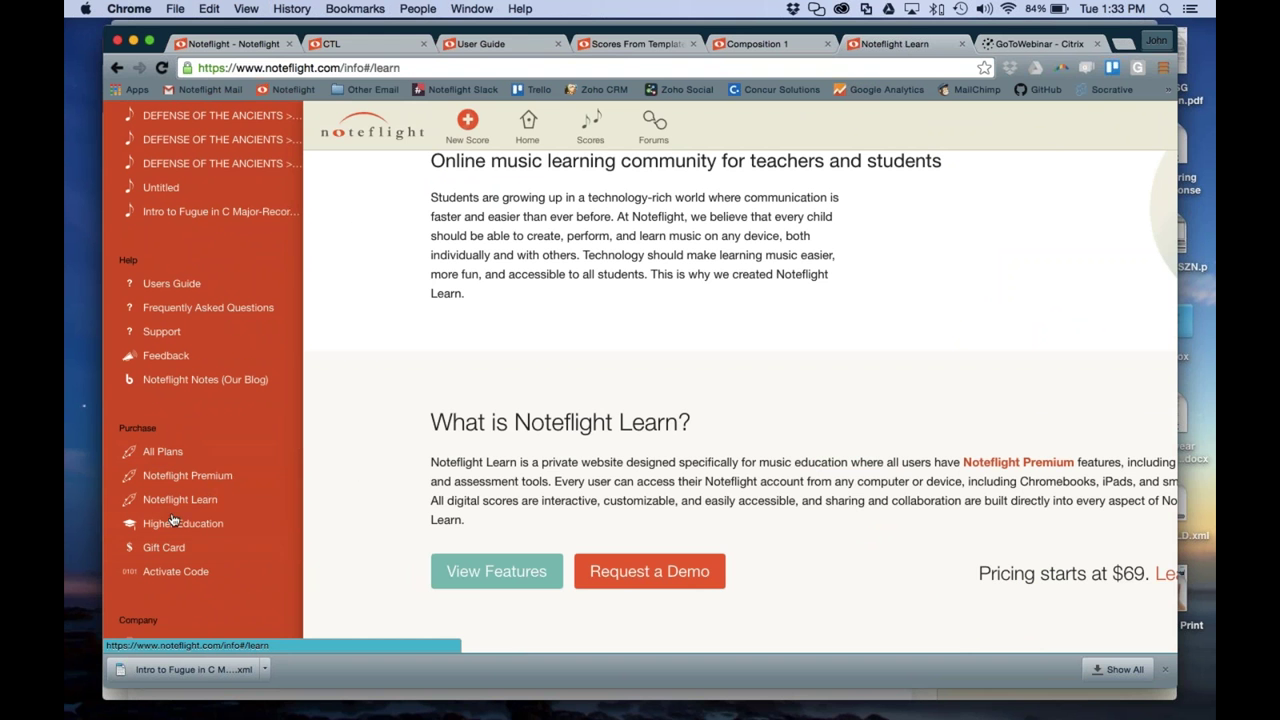
{"action": "left_click", "coordinate": [145, 501]}
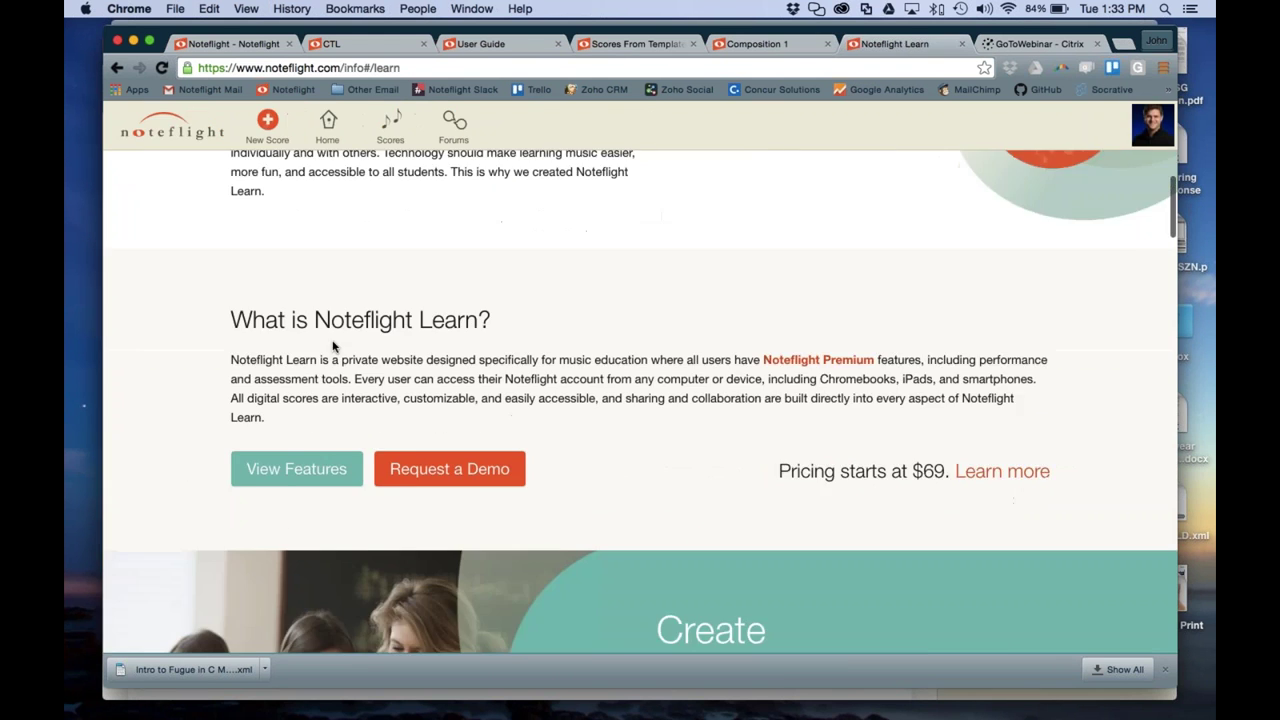
Scroll through the Noteflight Learn page down to its Features list
{"action": "scroll", "coordinate": [640, 400], "scroll_direction": "up", "scroll_amount": 4}
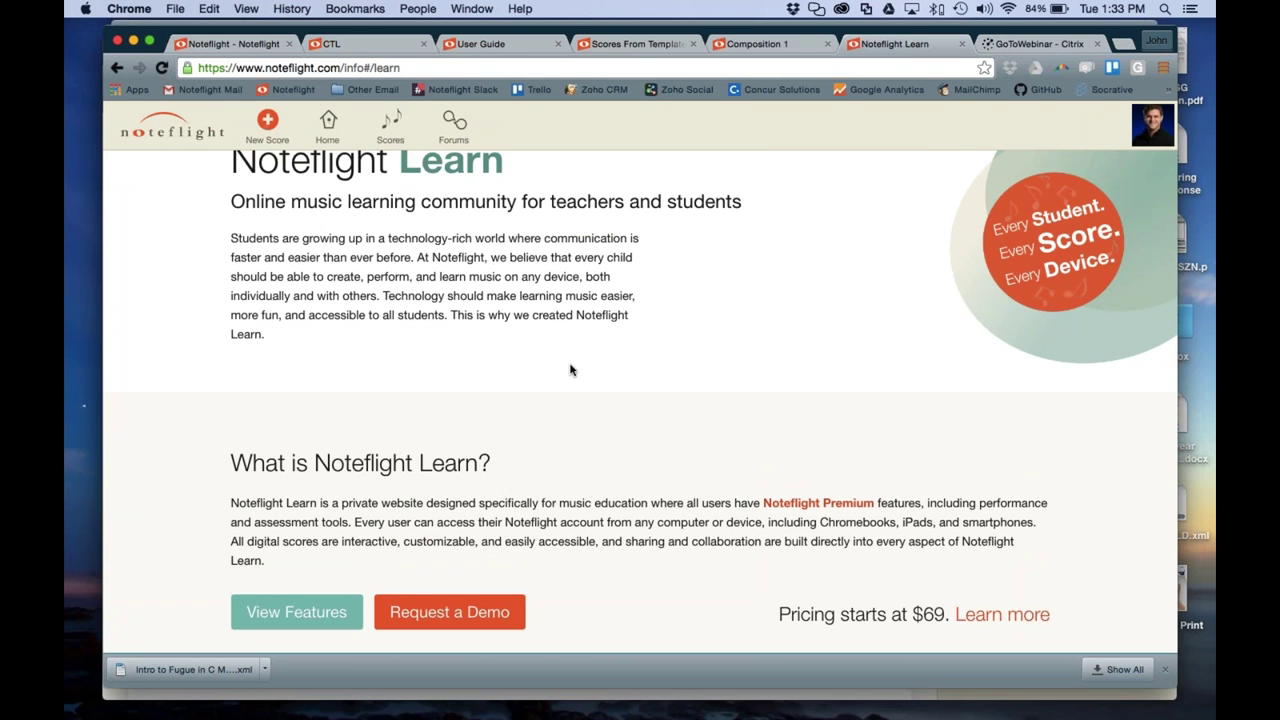
{"action": "scroll", "coordinate": [565, 368], "scroll_direction": "down", "scroll_amount": 3}
{"action": "scroll", "coordinate": [570, 370], "scroll_direction": "down", "scroll_amount": 1}
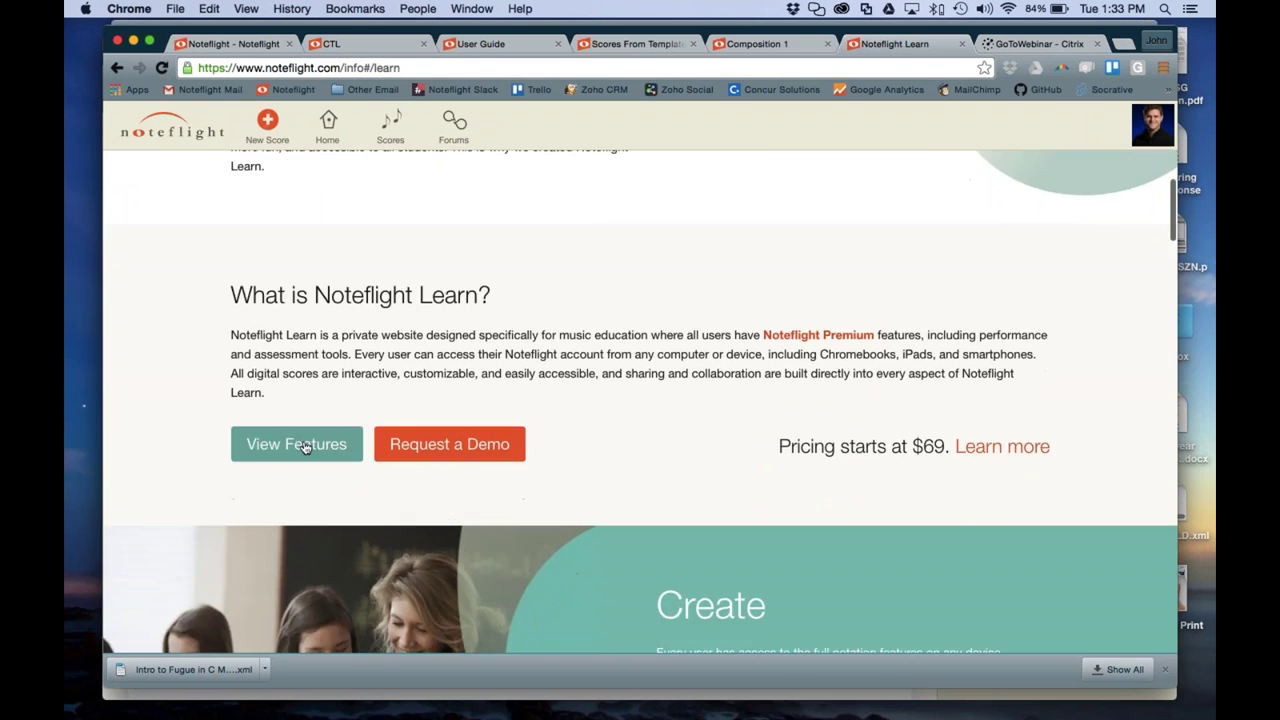
{"action": "scroll", "coordinate": [549, 433], "scroll_direction": "down", "scroll_amount": 10}
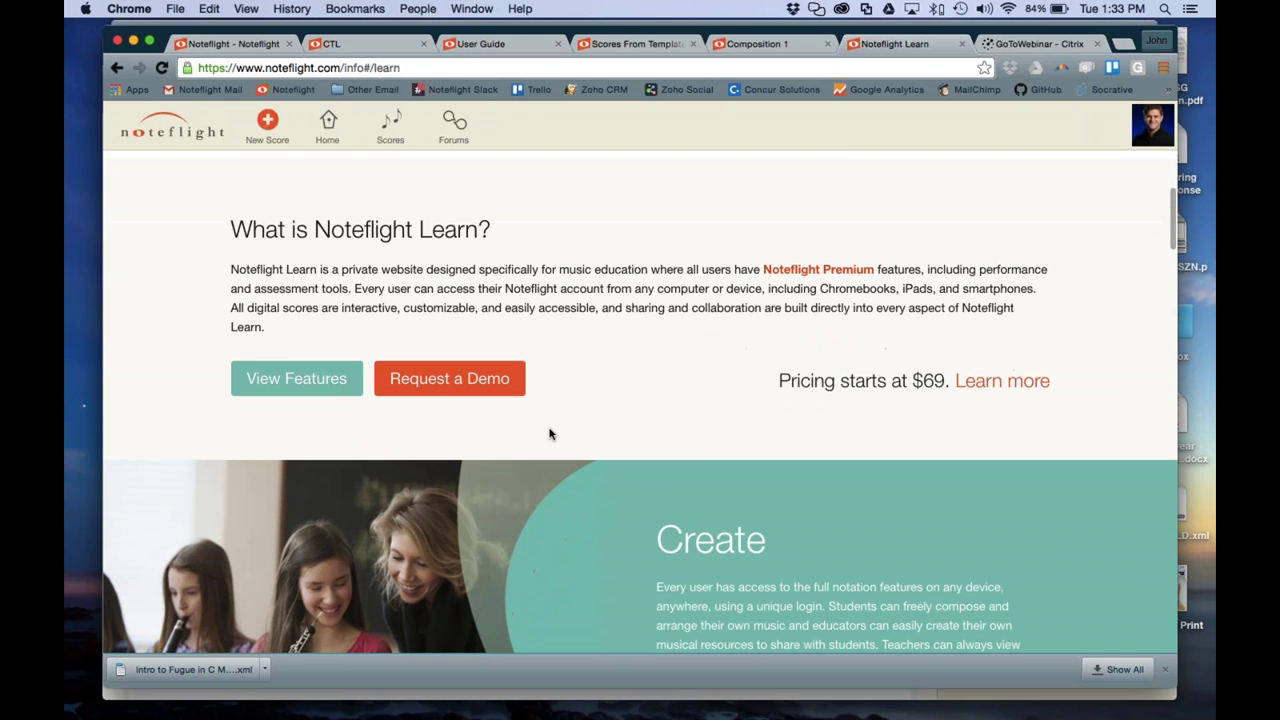
{"action": "scroll", "coordinate": [549, 433], "scroll_direction": "down", "scroll_amount": 12}
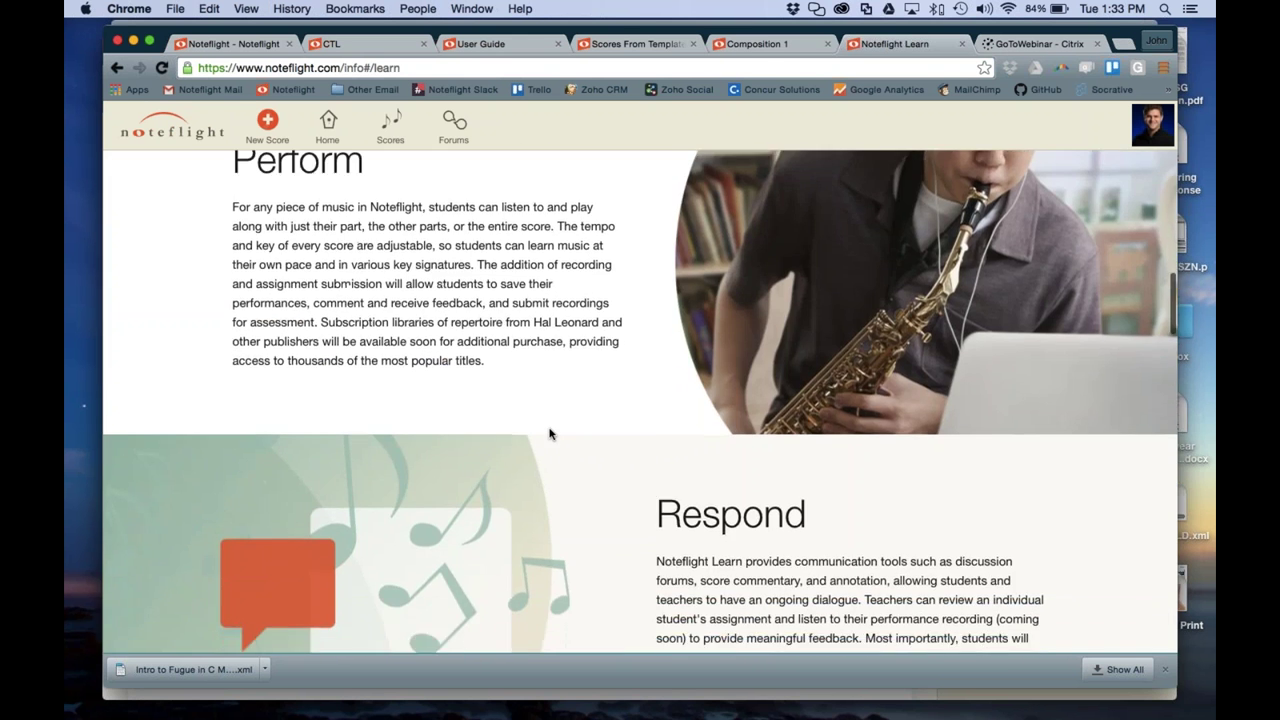
{"action": "scroll", "coordinate": [549, 433], "scroll_direction": "down", "scroll_amount": 4}
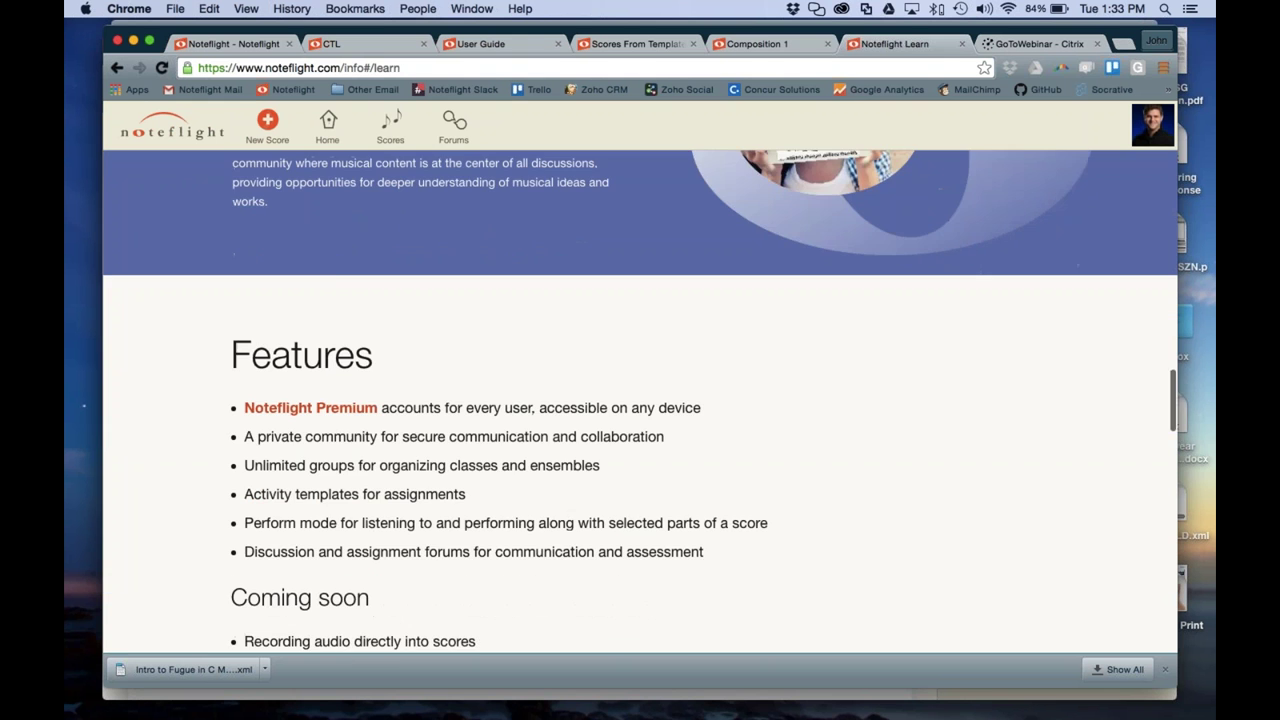
{"action": "scroll", "coordinate": [508, 456], "scroll_direction": "down", "scroll_amount": 4}
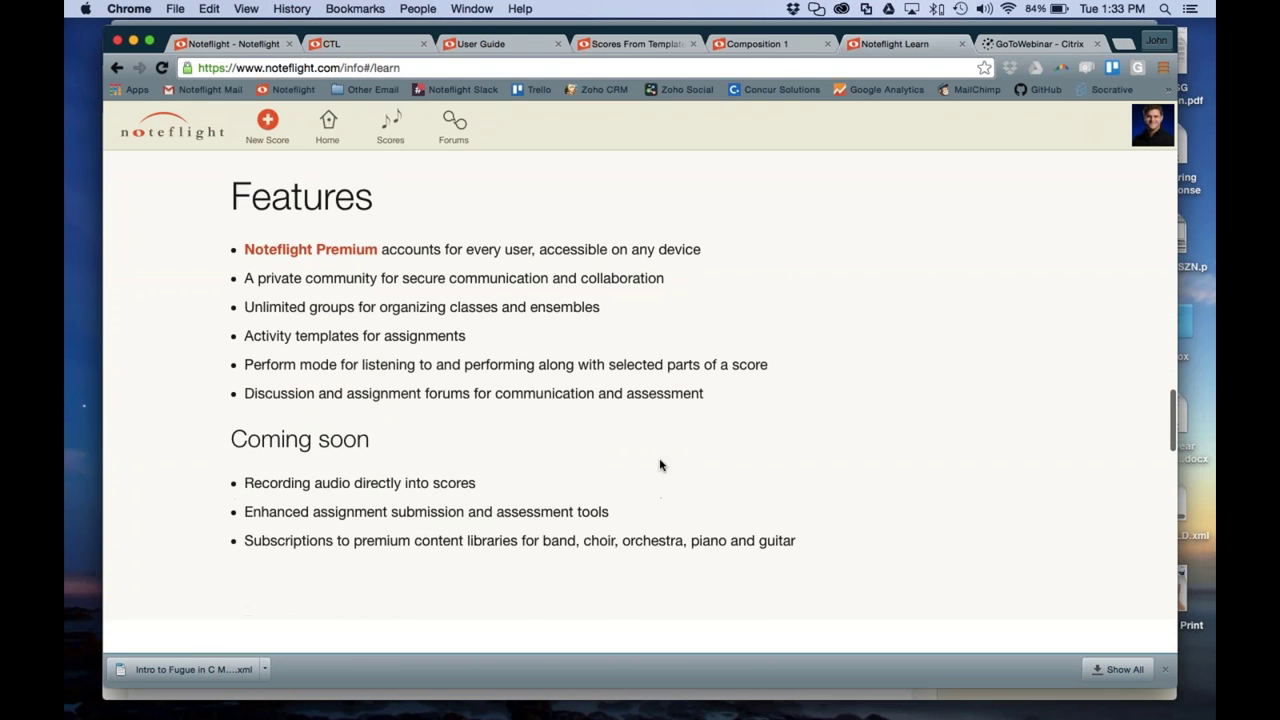
{"action": "scroll", "coordinate": [660, 464], "scroll_direction": "down", "scroll_amount": 3}
{"action": "scroll", "coordinate": [660, 464], "scroll_direction": "up", "scroll_amount": 1}
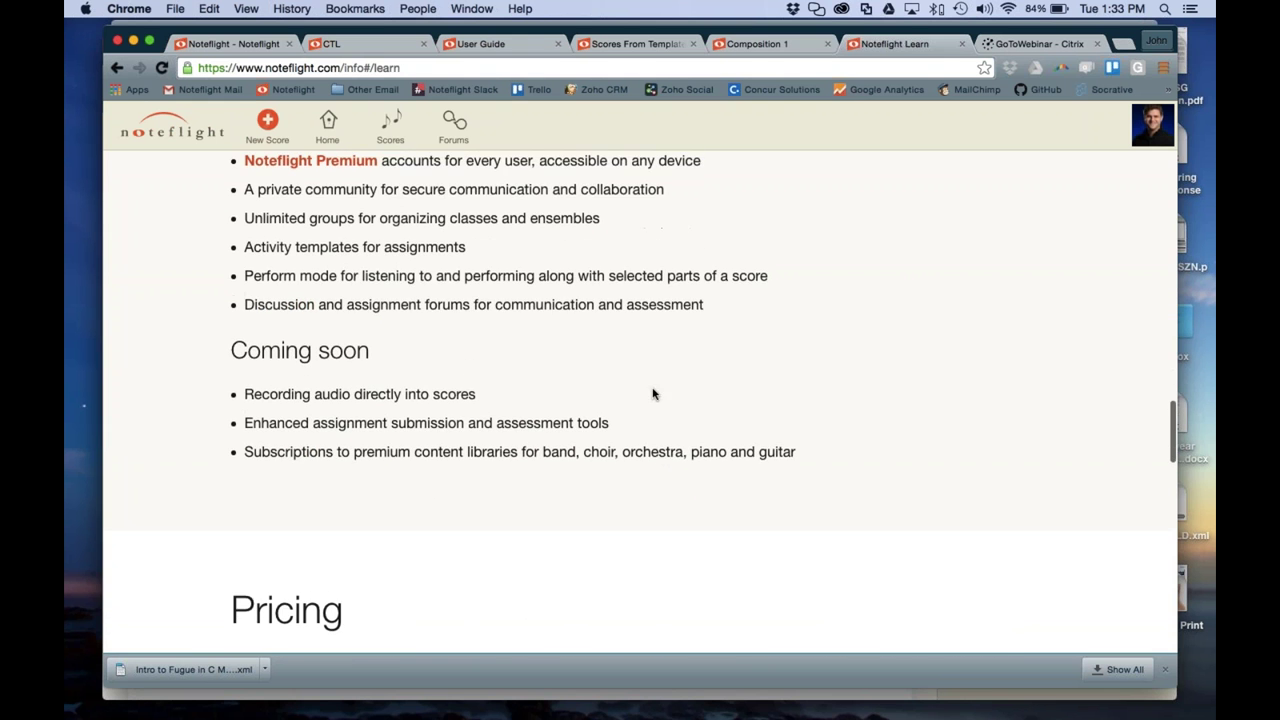
{"action": "scroll", "coordinate": [652, 394], "scroll_direction": "up", "scroll_amount": 20}
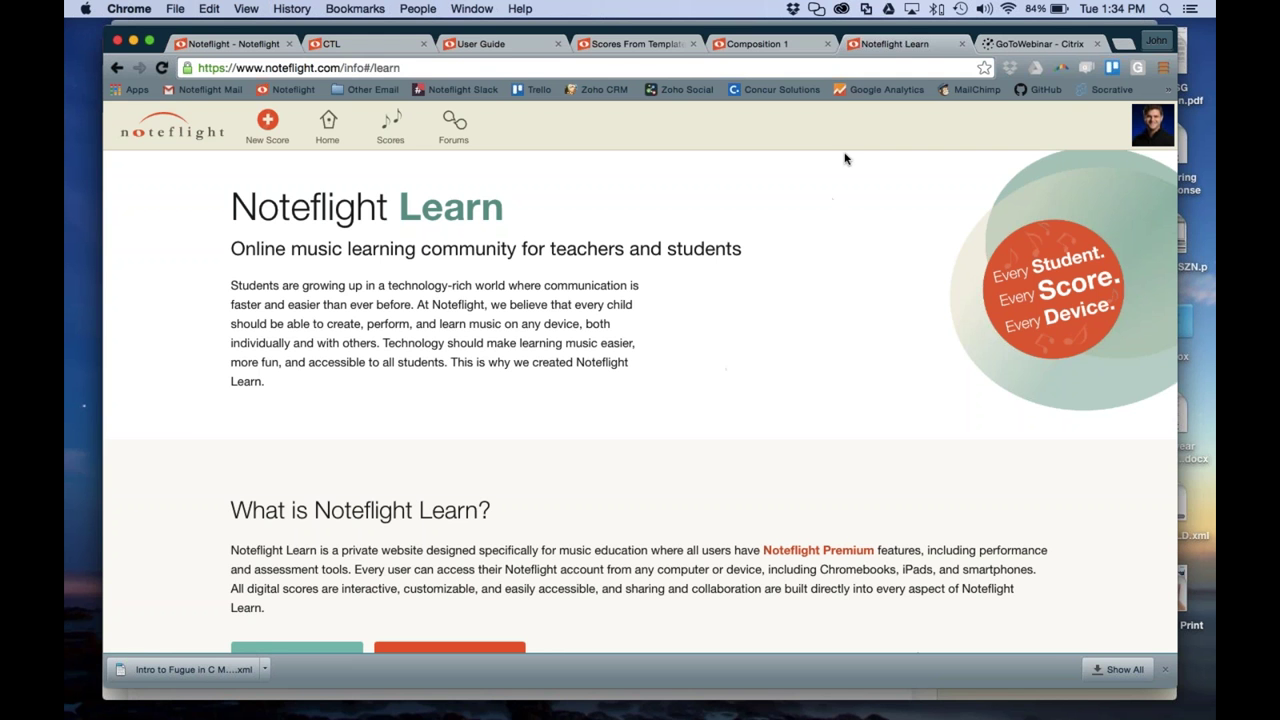
View the Scores From Template list, then return to the Composition 1 score
{"action": "left_click", "coordinate": [662, 46]}
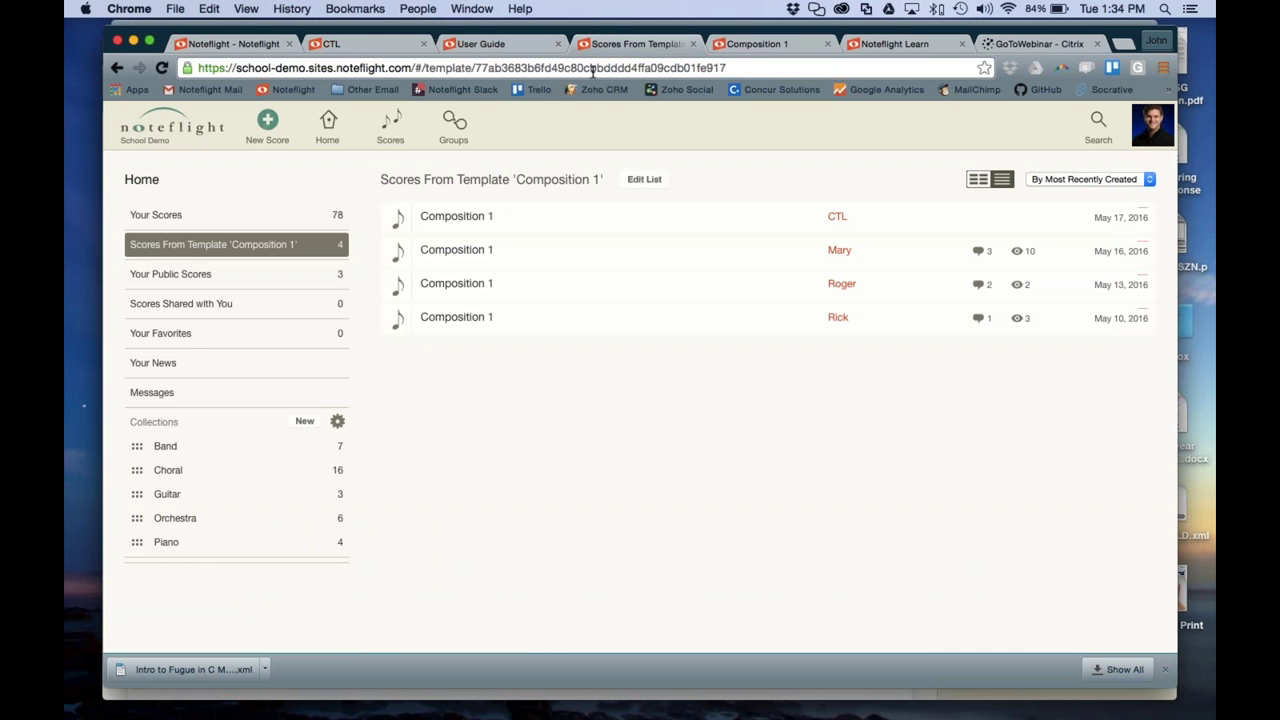
{"action": "left_click", "coordinate": [758, 44]}
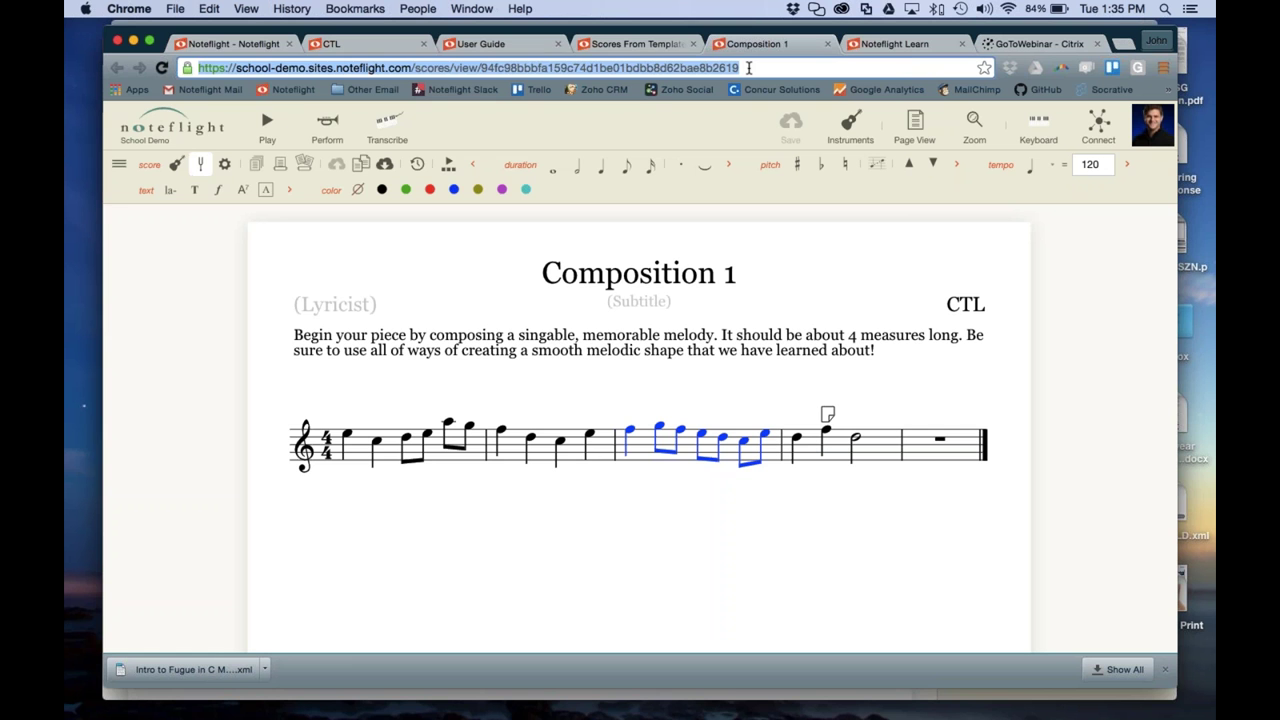
Select the score ID in the web address and check the sharing and comments panel
{"action": "double_click", "coordinate": [748, 67]}
{"action": "double_click", "coordinate": [748, 67]}
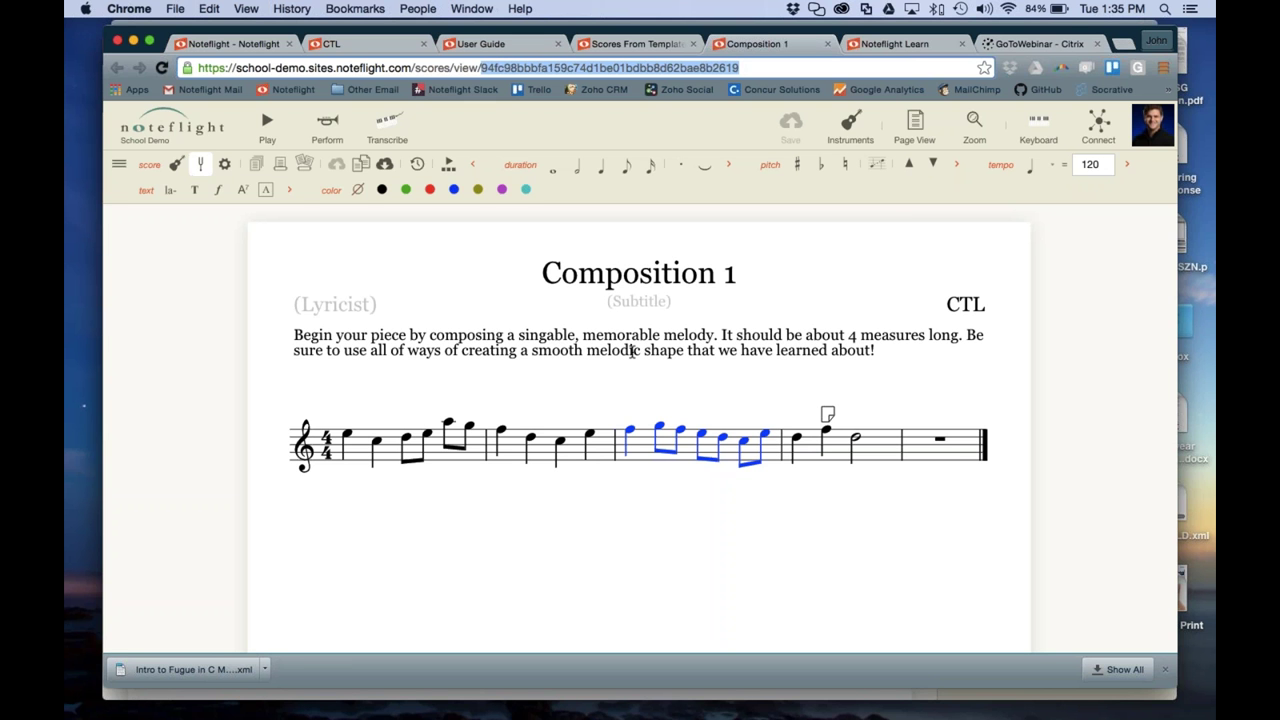
{"action": "left_click", "coordinate": [1095, 140]}
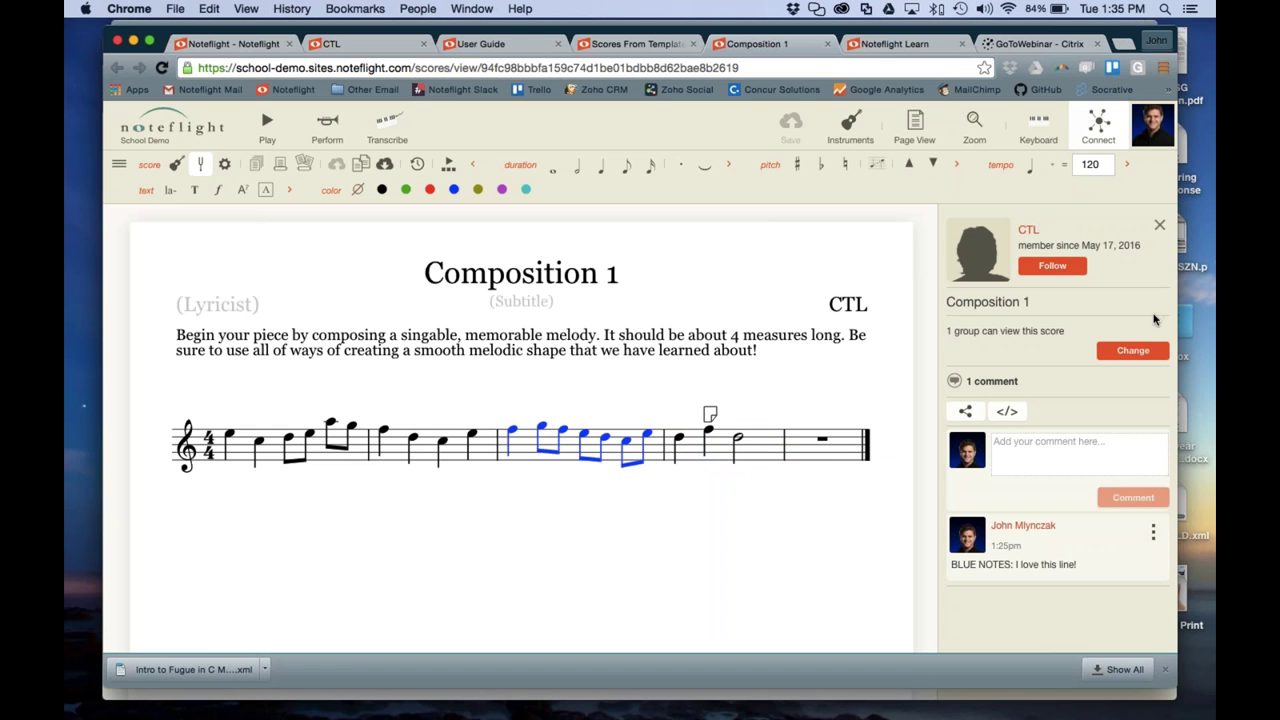
{"action": "left_click", "coordinate": [1160, 226]}
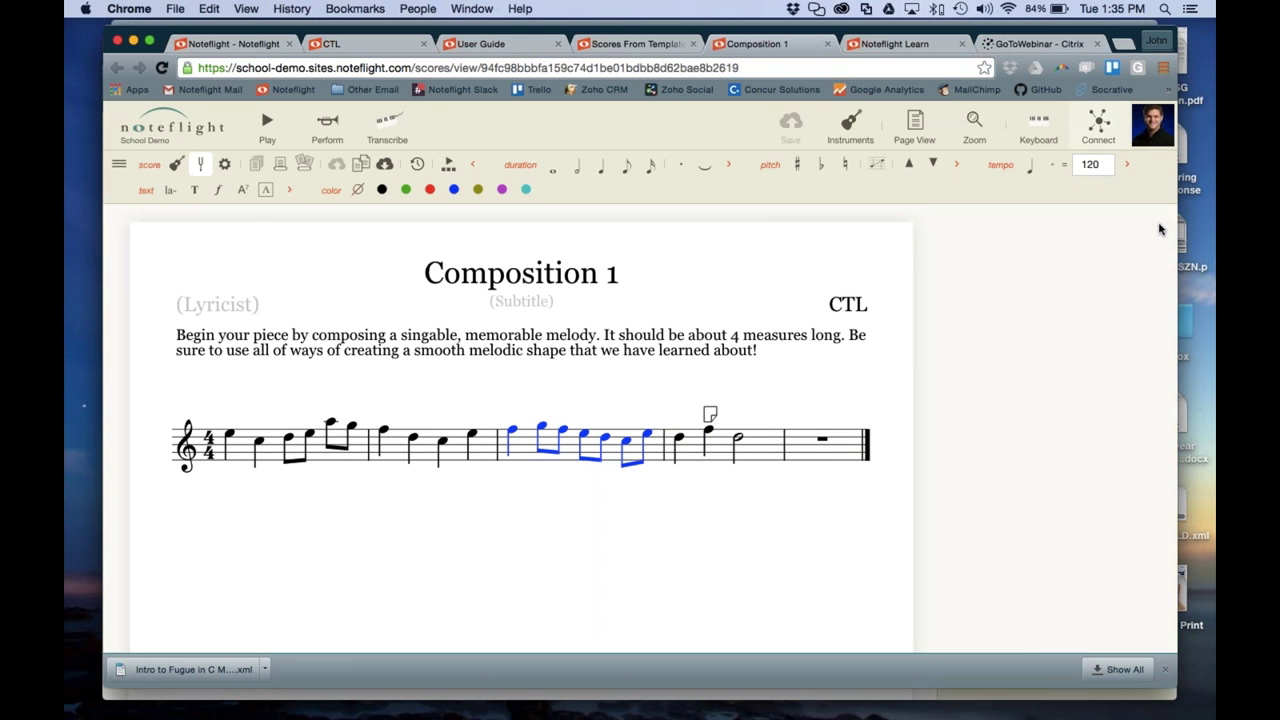
Move through the template list and Noteflight Learn tabs to the CTL score
{"action": "left_click", "coordinate": [620, 44]}
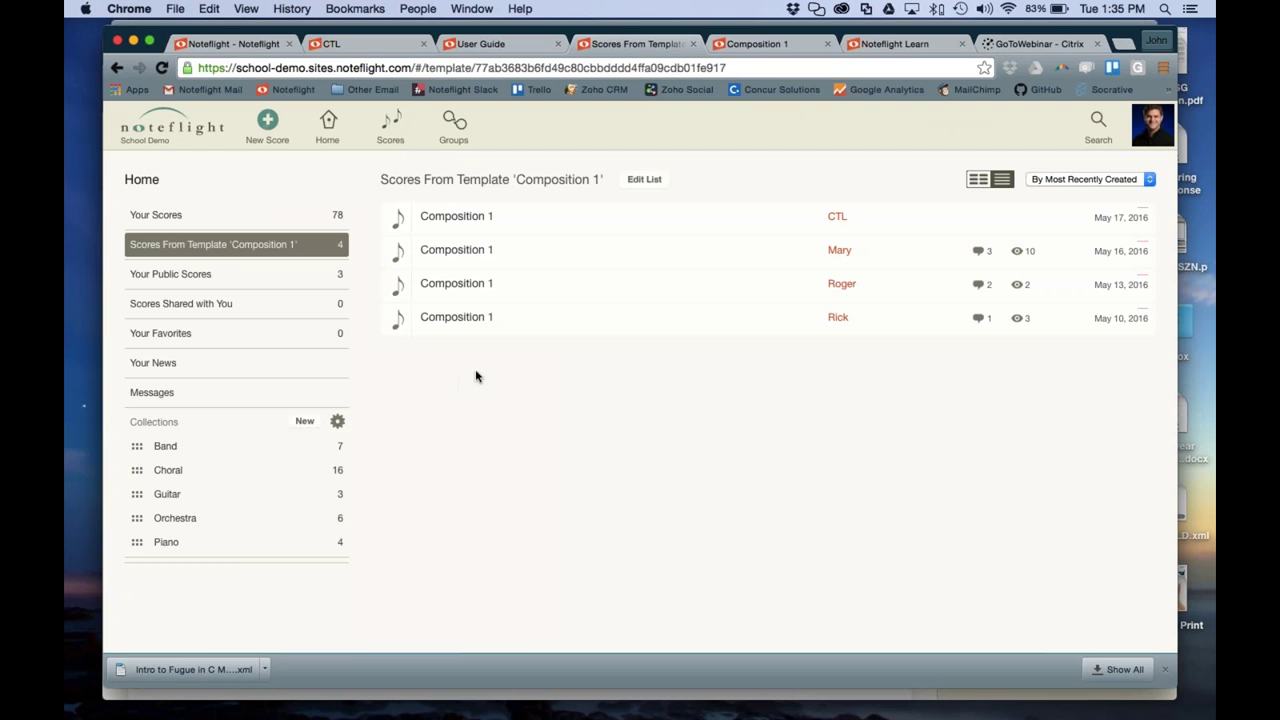
{"action": "left_click", "coordinate": [876, 46]}
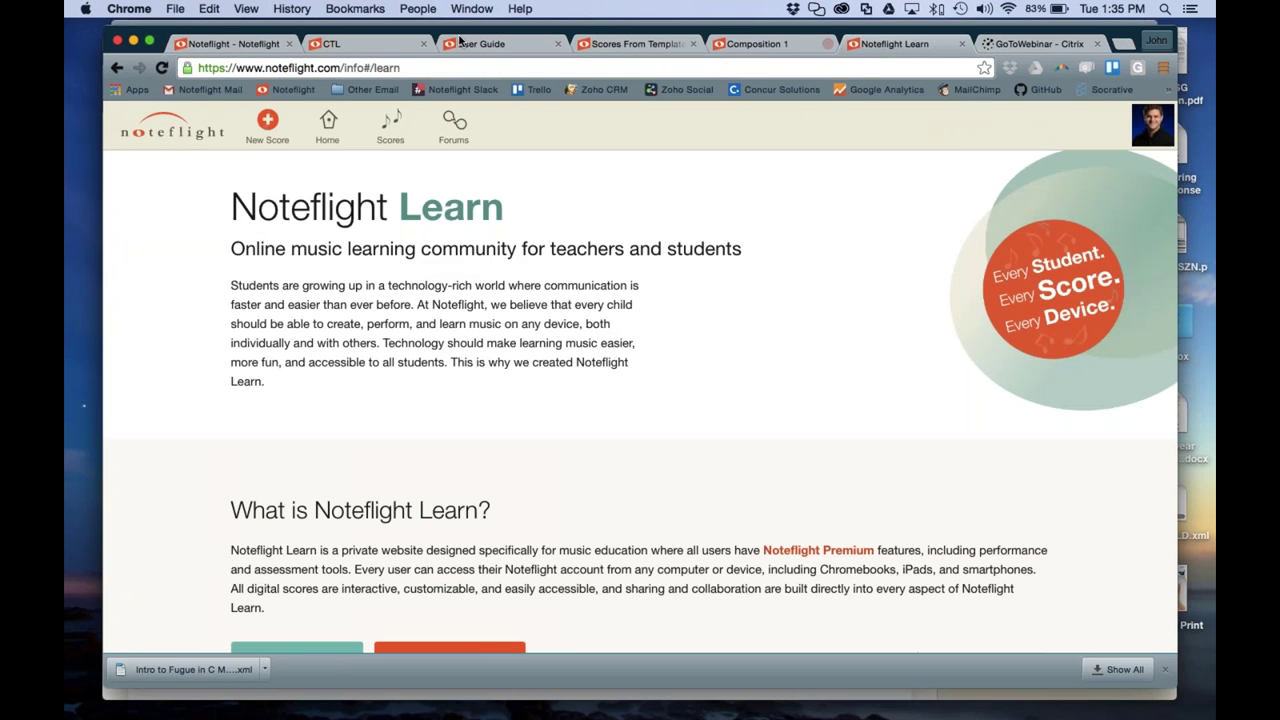
{"action": "left_click", "coordinate": [366, 46]}
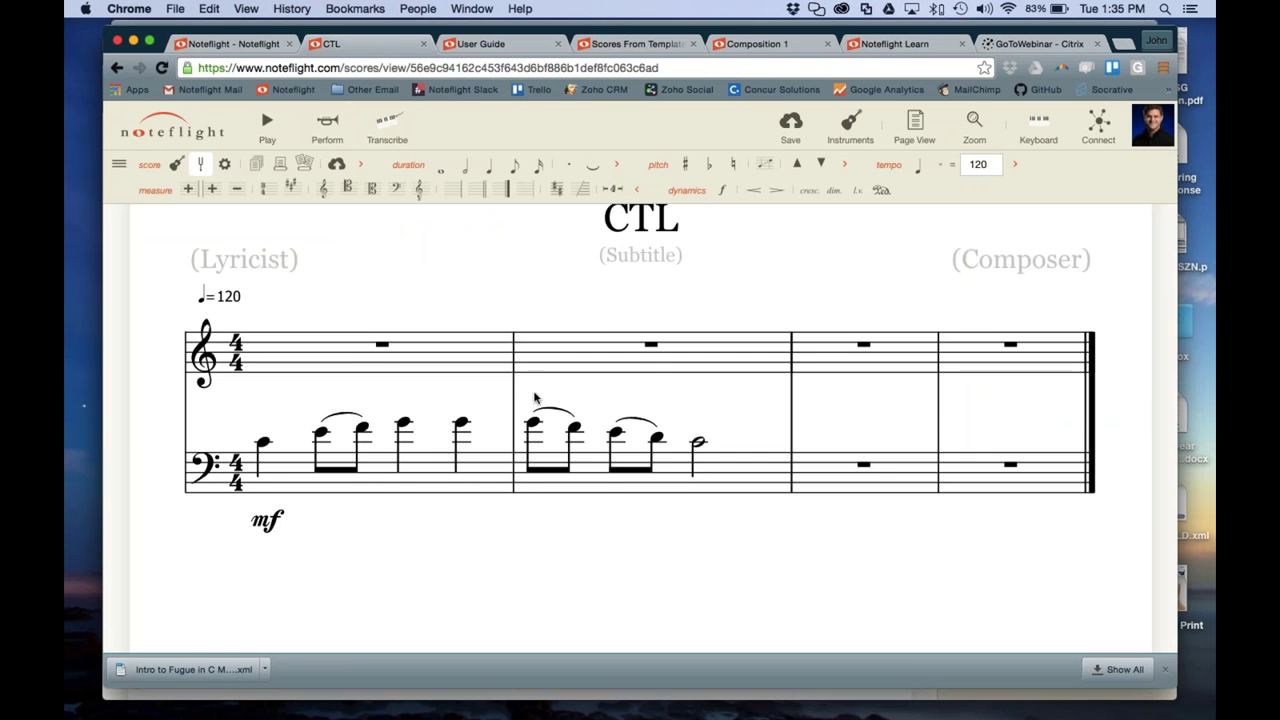
Change the score's zoom magnification
{"action": "scroll", "coordinate": [535, 398], "scroll_direction": "up", "scroll_amount": 1}
{"action": "left_click", "coordinate": [118, 166]}
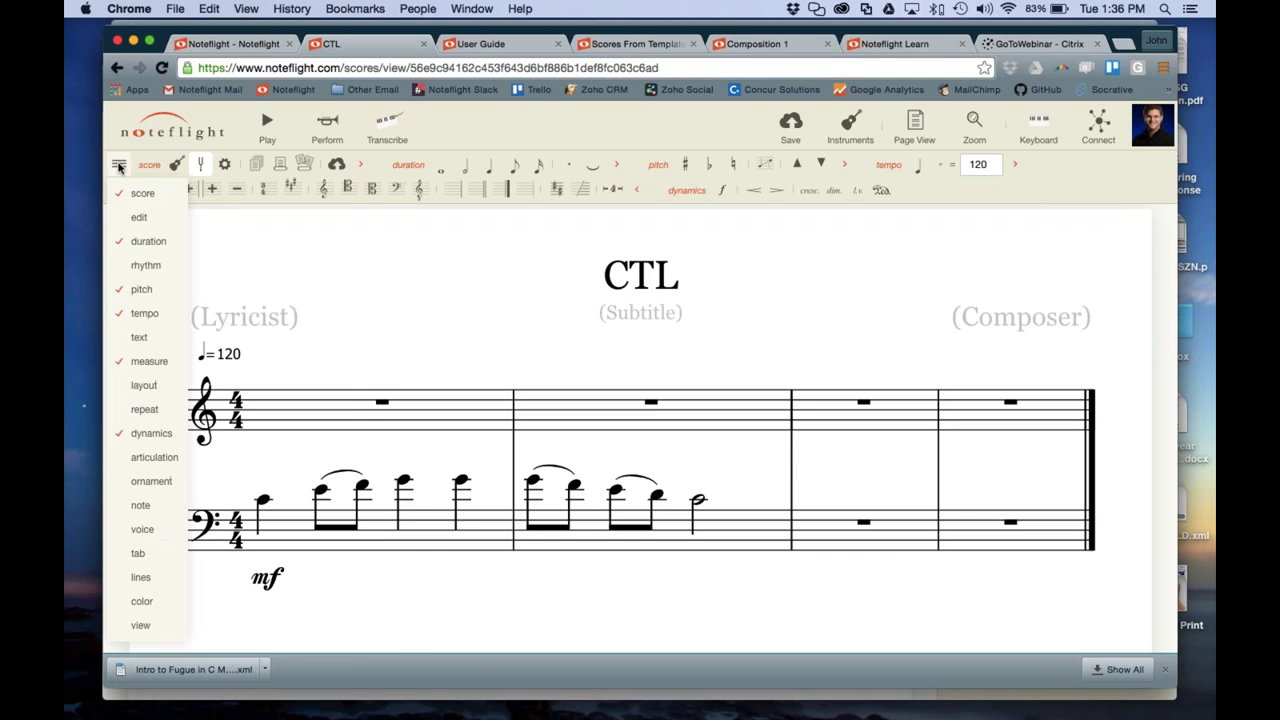
{"action": "mouse_move", "coordinate": [133, 340]}
{"action": "left_click", "coordinate": [979, 143]}
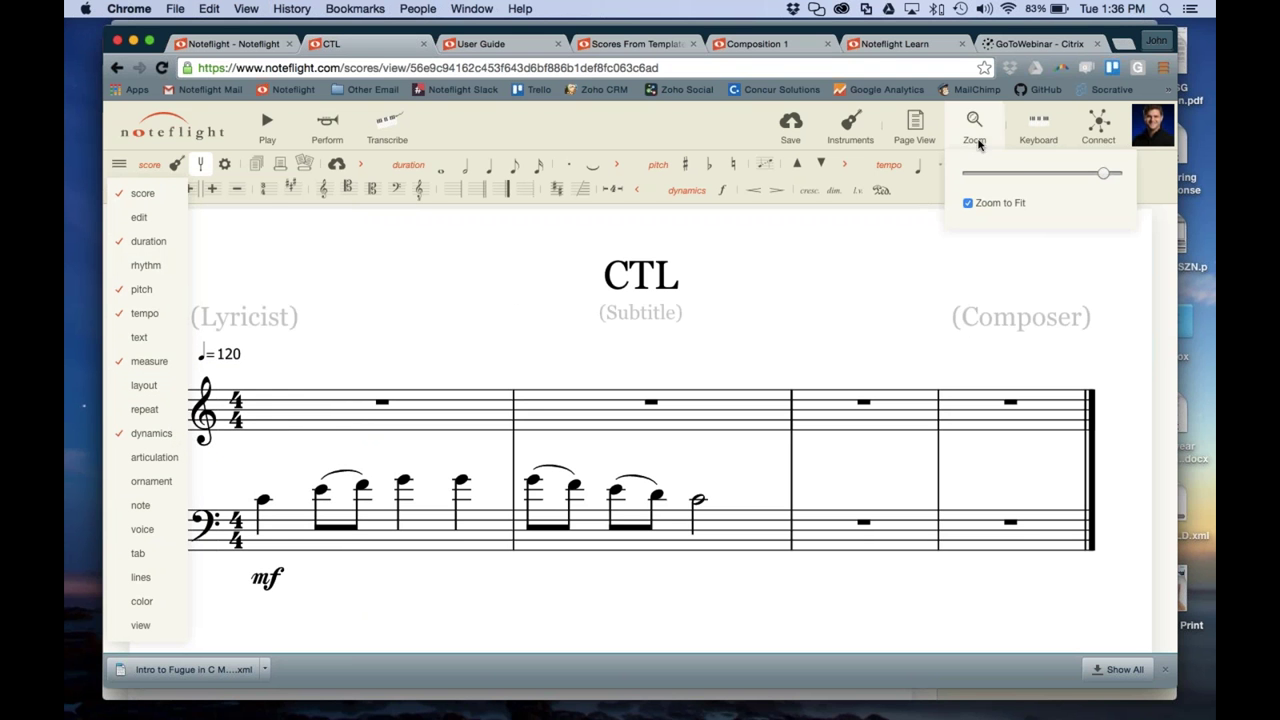
{"action": "left_click_drag", "start_coordinate": [1104, 176], "coordinate": [1020, 174]}
Hide the score, rhythm, pitch, tempo, measure and dynamics tool palettes
{"action": "mouse_move", "coordinate": [156, 226]}
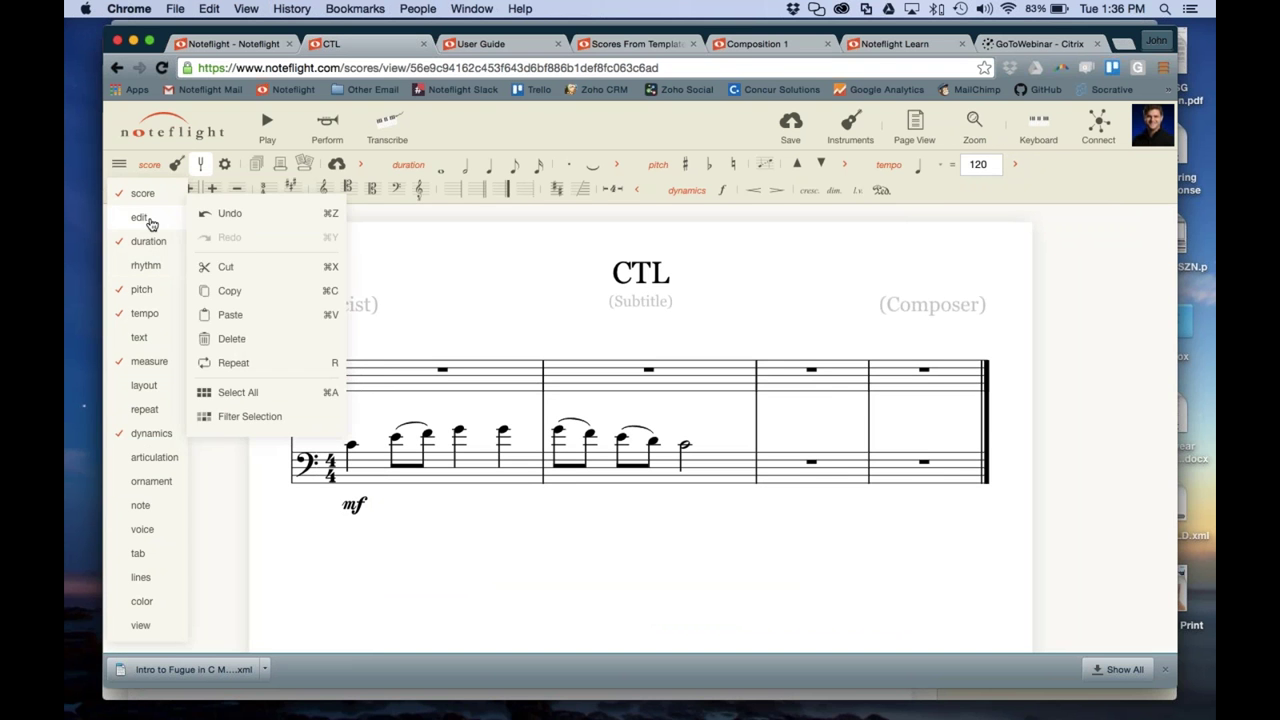
{"action": "mouse_move", "coordinate": [150, 270]}
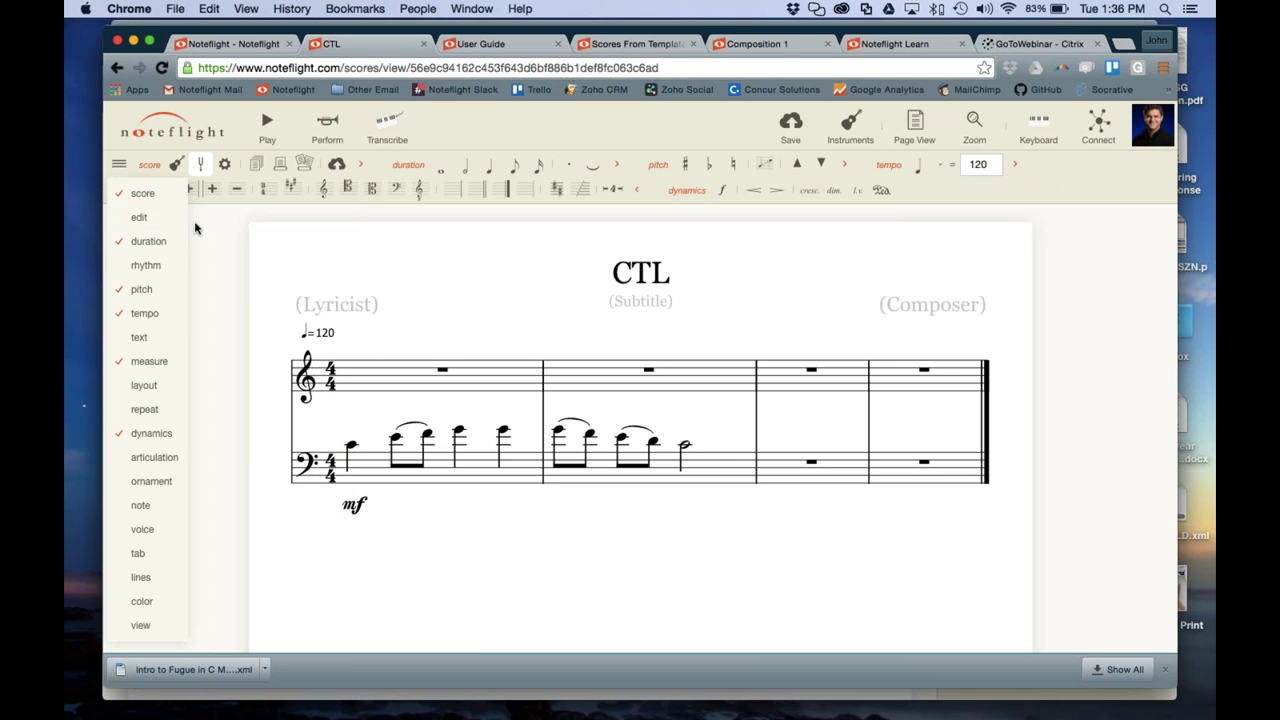
{"action": "left_click", "coordinate": [142, 193]}
{"action": "left_click", "coordinate": [148, 241]}
{"action": "left_click", "coordinate": [141, 289]}
{"action": "left_click", "coordinate": [144, 313]}
{"action": "left_click", "coordinate": [149, 361]}
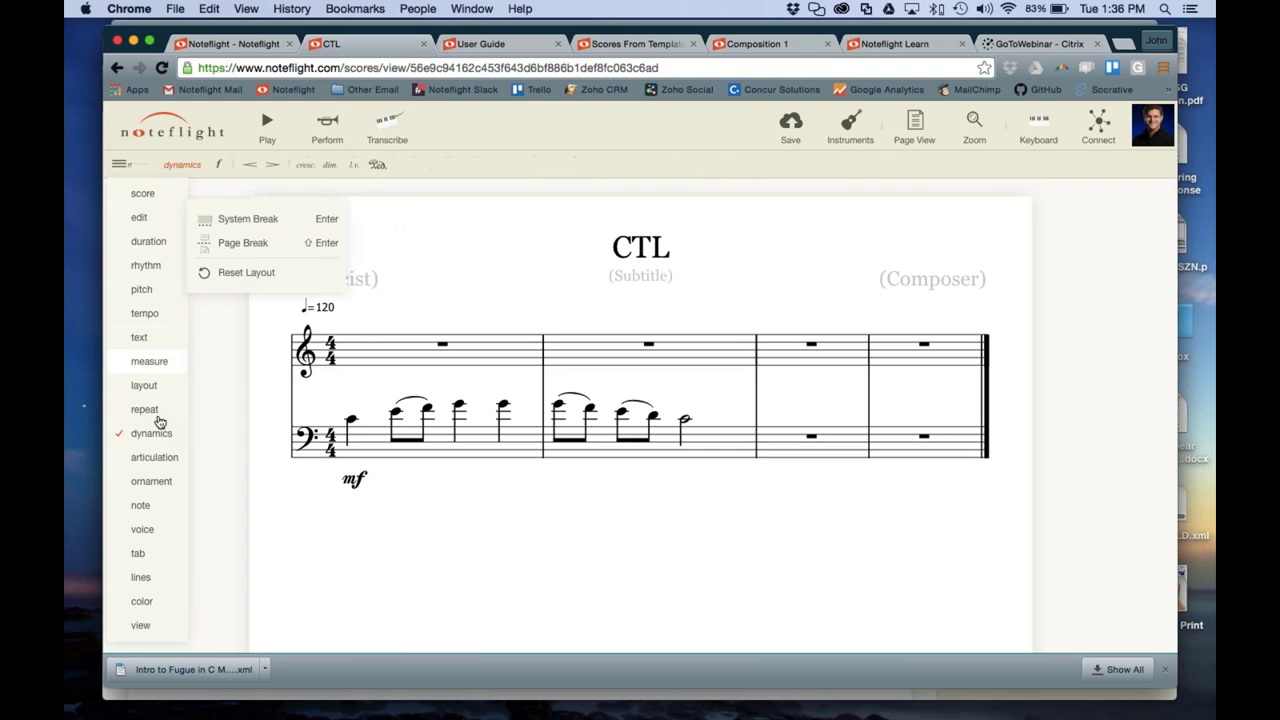
{"action": "left_click", "coordinate": [160, 433]}
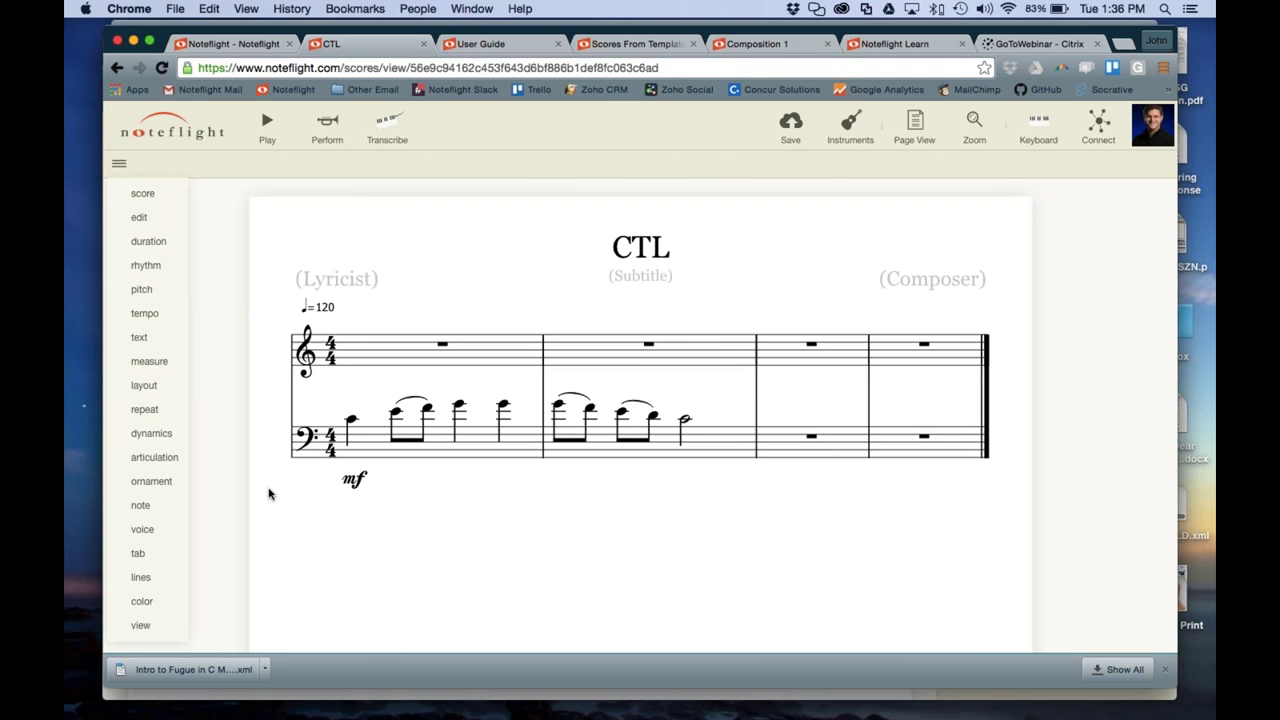
Show score, rhythm, pitch, text, measure, dynamics, articulation and tempo palettes, leaving note off
{"action": "left_click", "coordinate": [142, 193]}
{"action": "left_click", "coordinate": [146, 266]}
{"action": "left_click", "coordinate": [141, 289]}
{"action": "left_click", "coordinate": [148, 338]}
{"action": "left_click", "coordinate": [148, 361]}
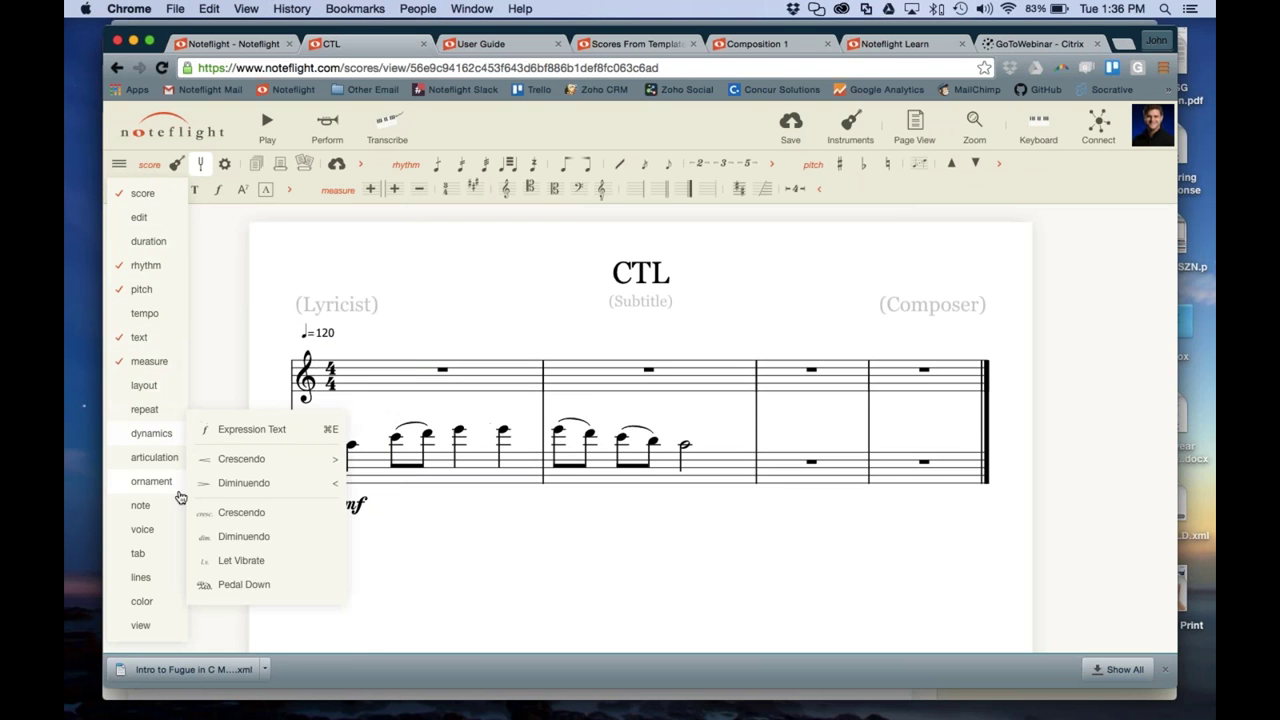
{"action": "left_click", "coordinate": [153, 434]}
{"action": "left_click", "coordinate": [154, 457]}
{"action": "left_click", "coordinate": [158, 506]}
{"action": "left_click", "coordinate": [150, 505]}
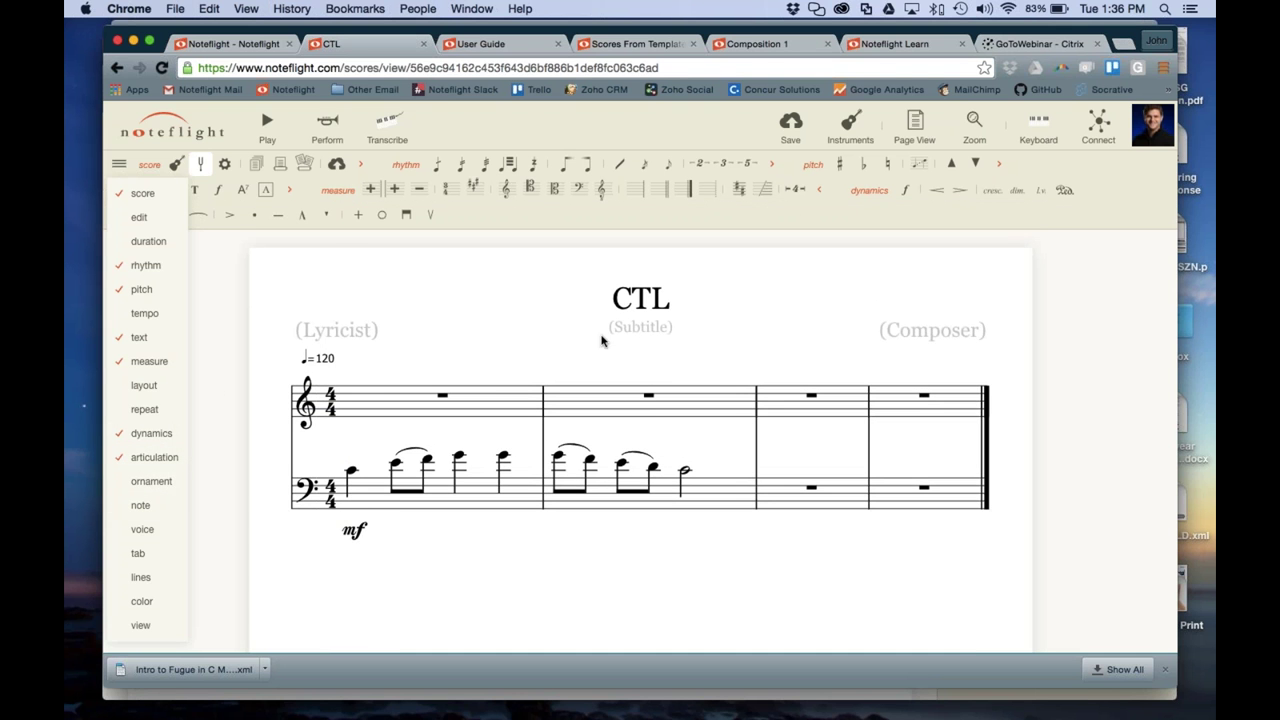
{"action": "left_click", "coordinate": [145, 313]}
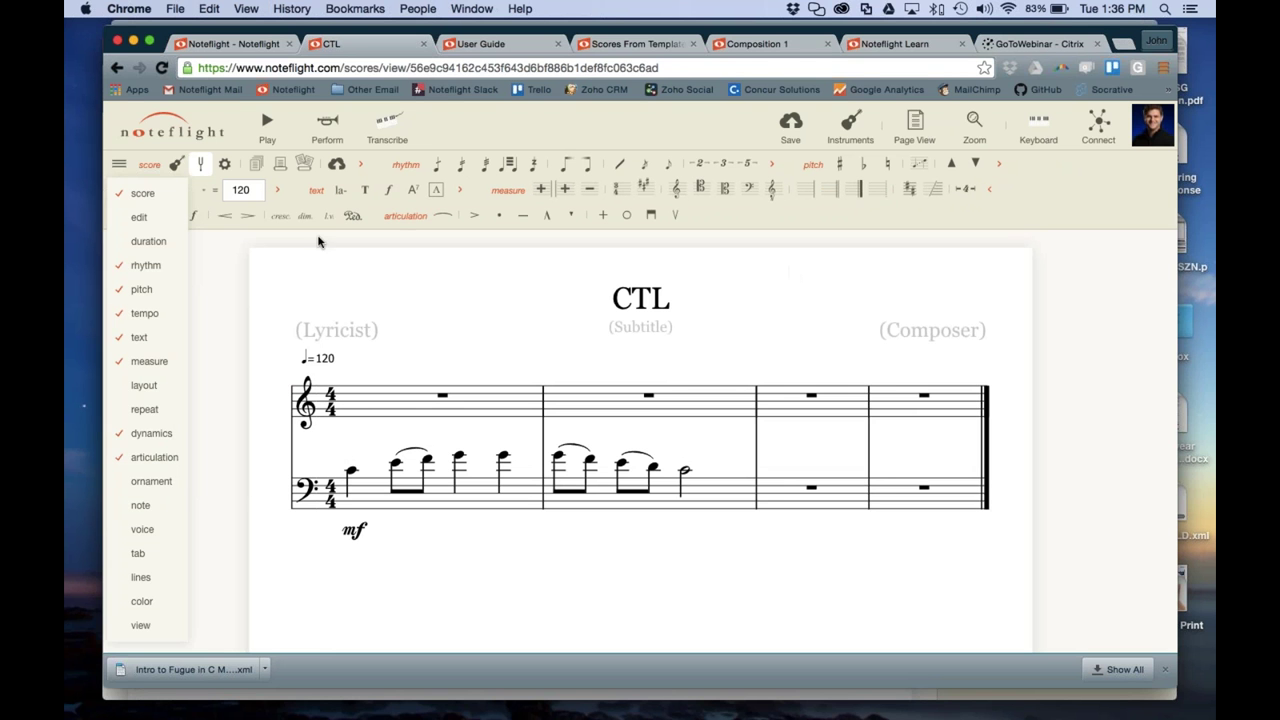
{"action": "left_click", "coordinate": [119, 164]}
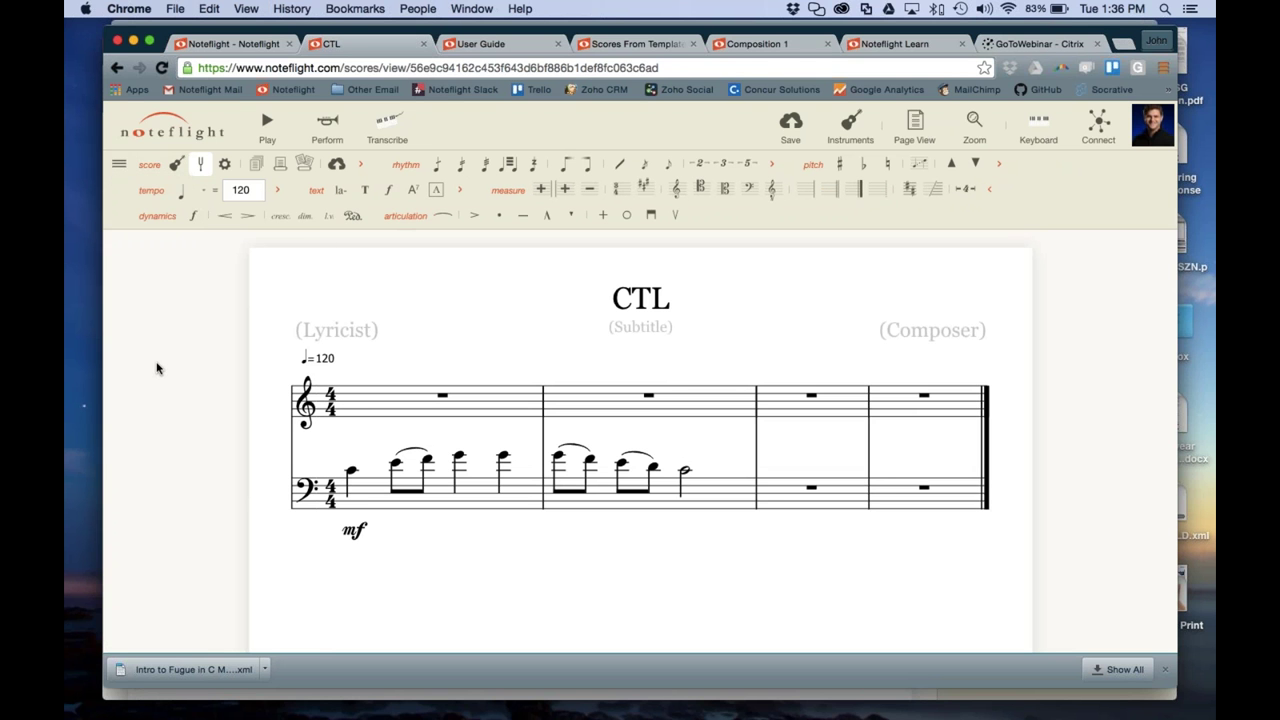
Look over the site navigation panel and the palette list, then dismiss both
{"action": "left_click", "coordinate": [149, 140]}
{"action": "scroll", "coordinate": [188, 456], "scroll_direction": "down", "scroll_amount": 1}
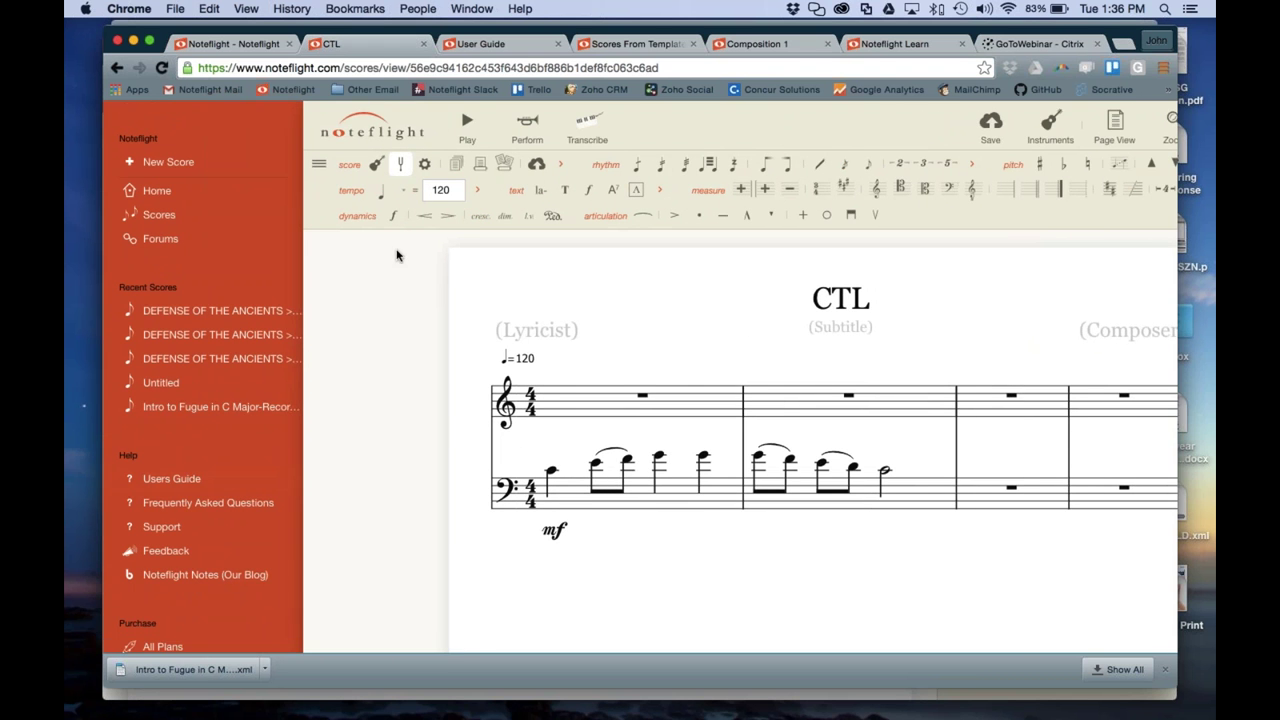
{"action": "left_click", "coordinate": [380, 314]}
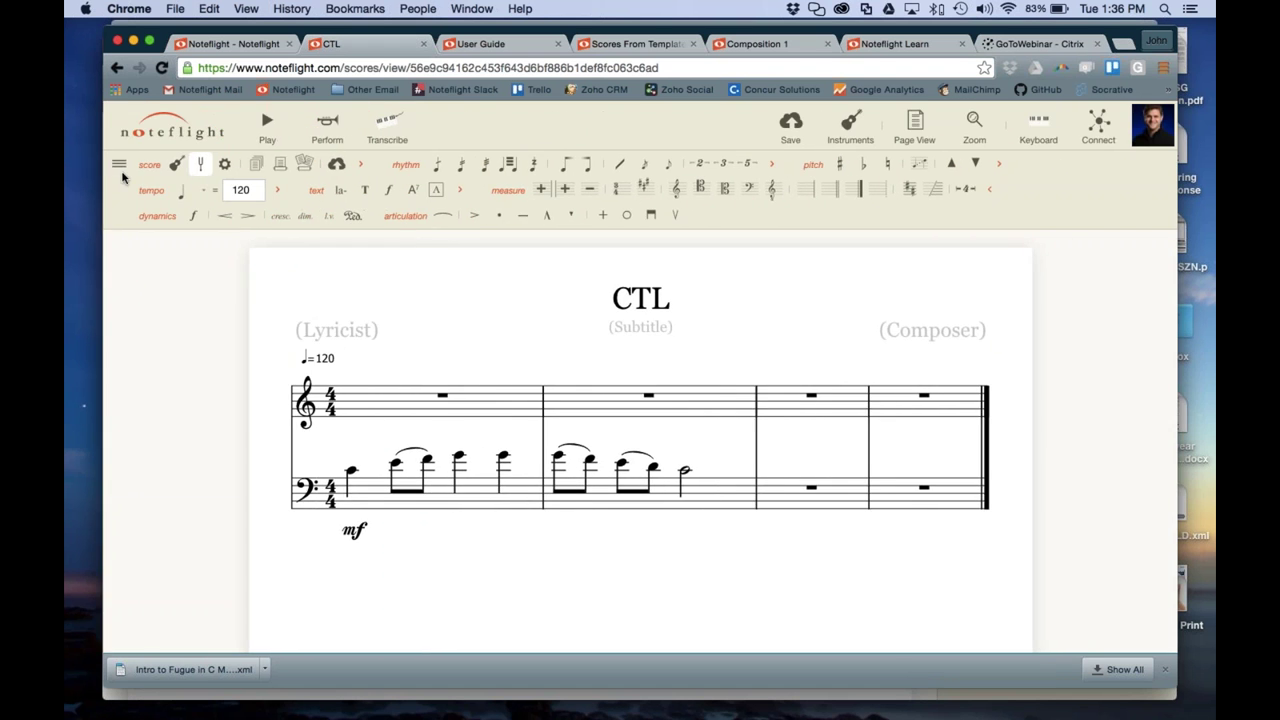
{"action": "left_click", "coordinate": [121, 168]}
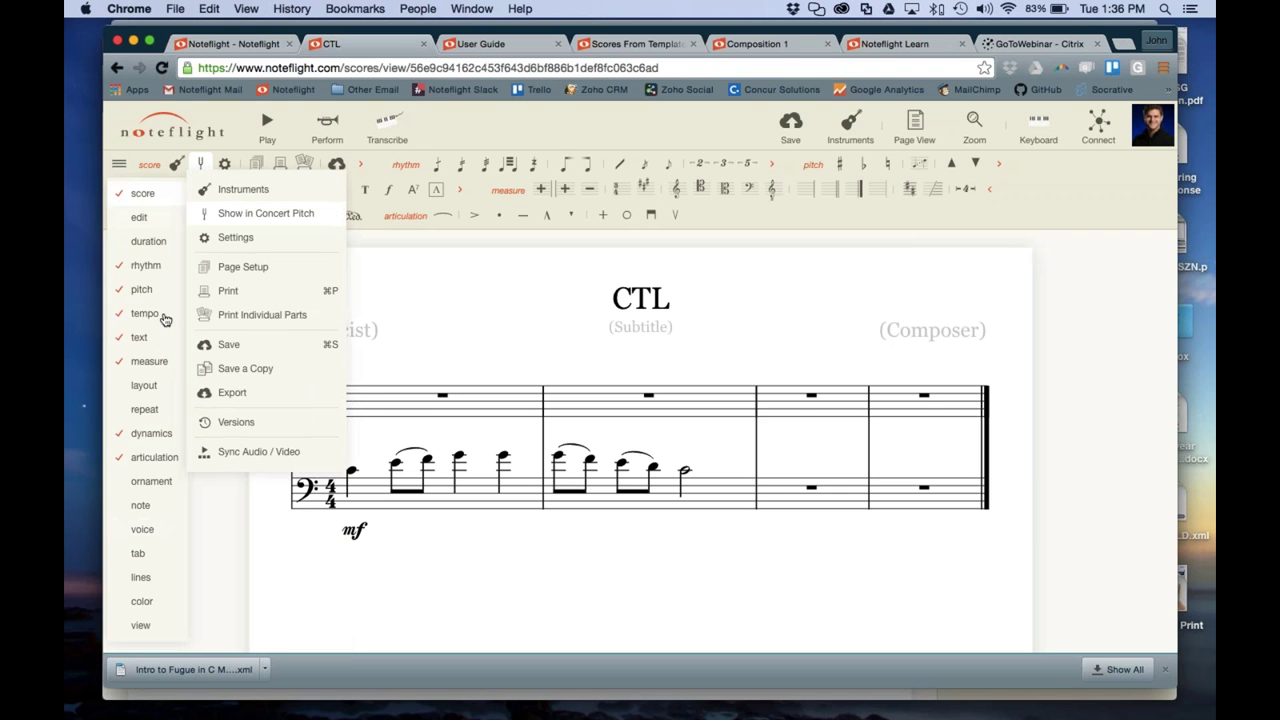
{"action": "left_click", "coordinate": [226, 457]}
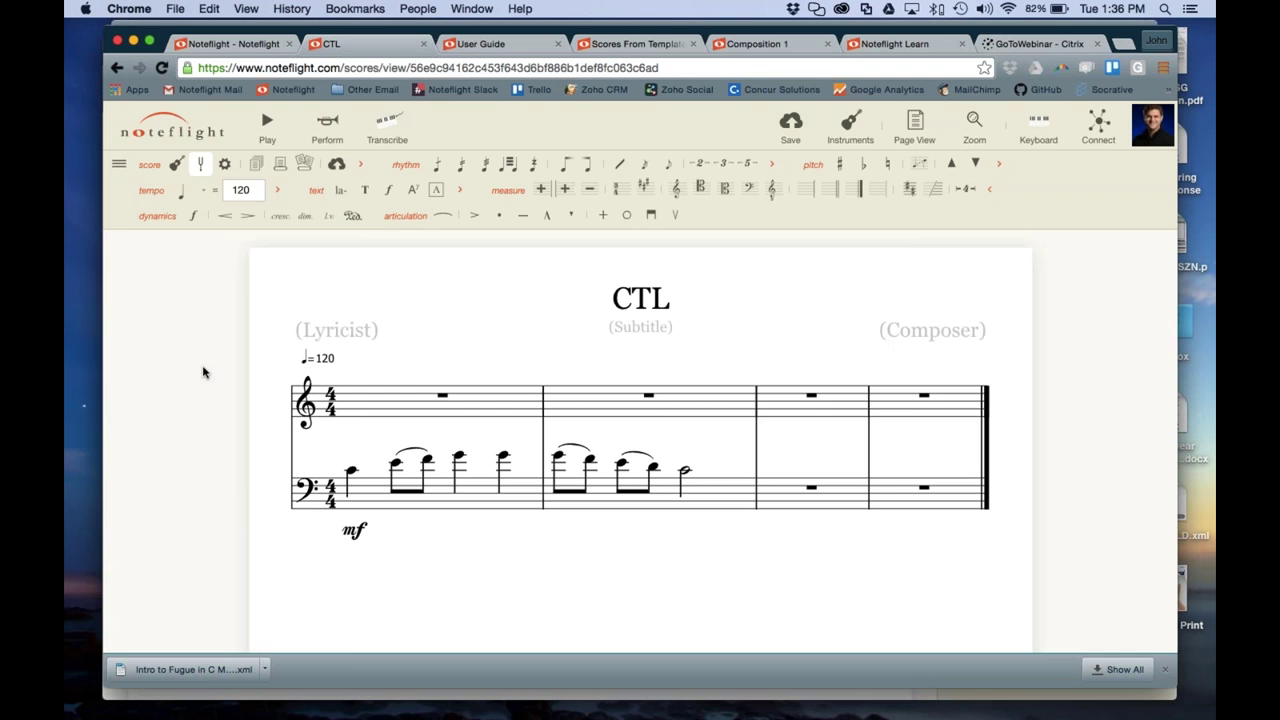
In the instruments list, try moving Bassoon above Trumpet and check Trumpet's settings
{"action": "left_click", "coordinate": [846, 139]}
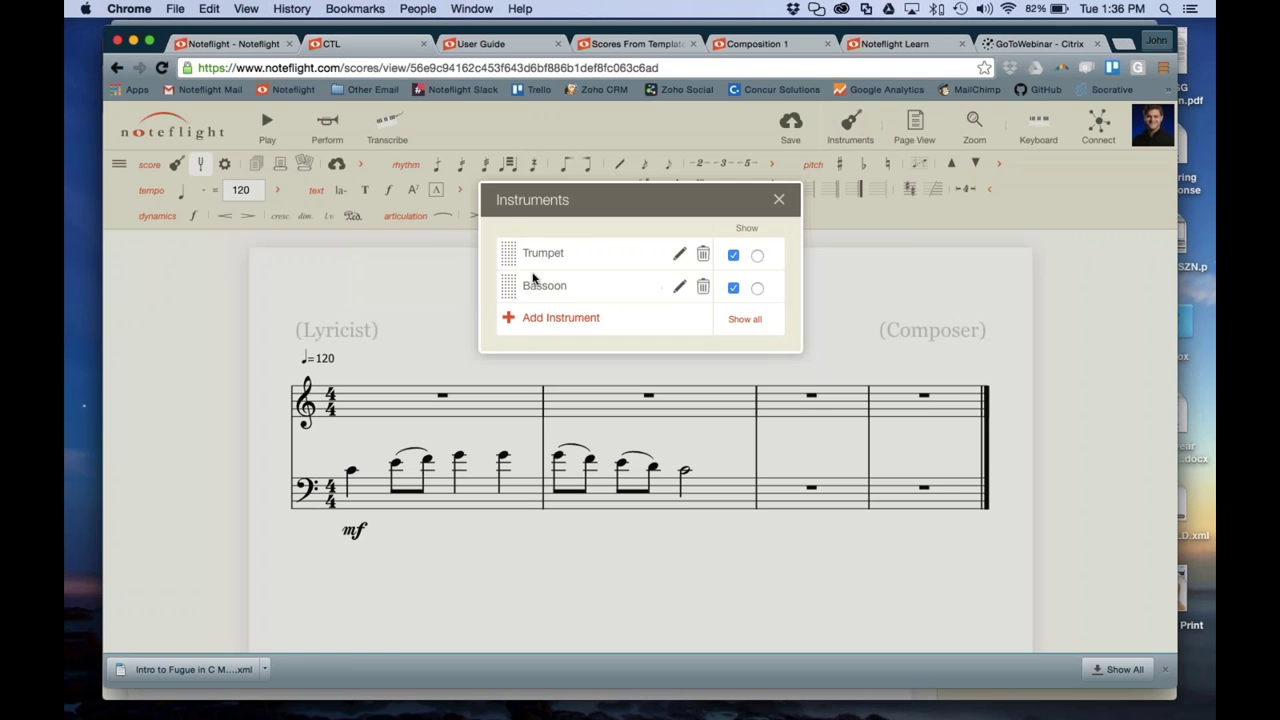
{"action": "mouse_move", "coordinate": [508, 286]}
{"action": "left_mouse_down"}
{"action": "mouse_move", "coordinate": [509, 262]}
{"action": "mouse_move", "coordinate": [509, 291]}
{"action": "left_mouse_up"}
{"action": "left_click", "coordinate": [680, 256]}
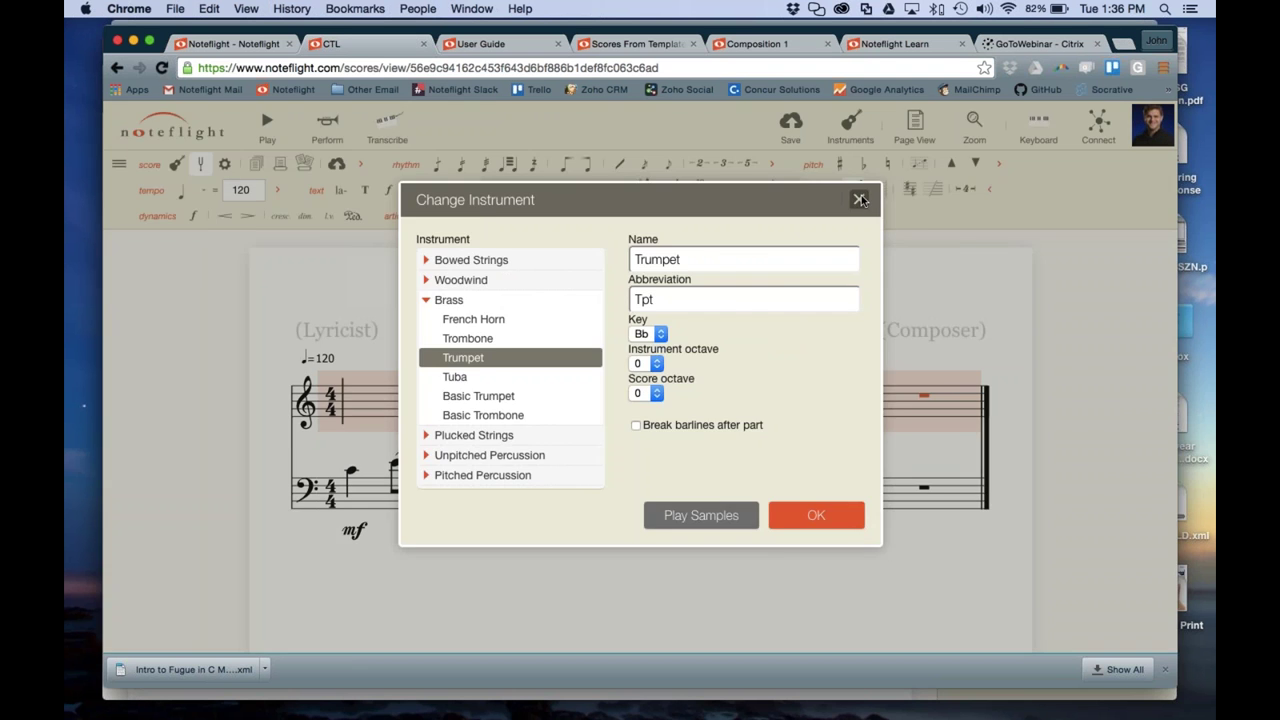
{"action": "left_click", "coordinate": [857, 200]}
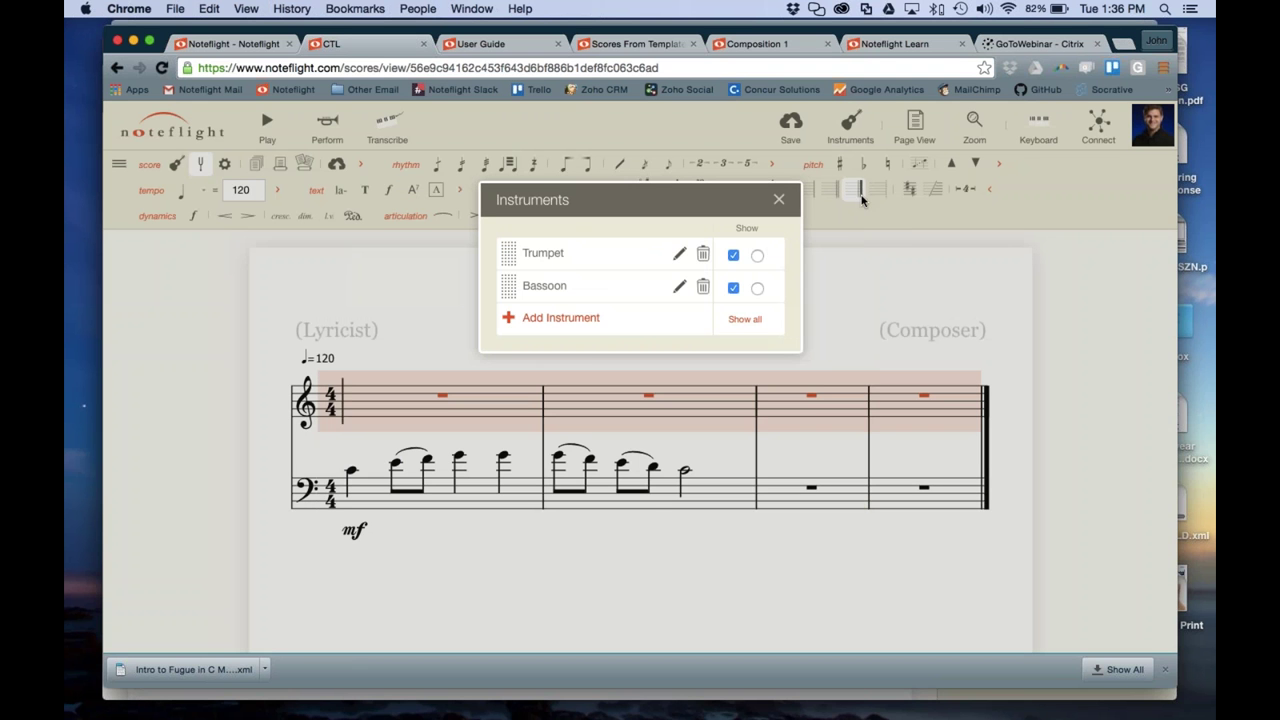
Toggle Trumpet's Show off and on, show Bassoon, then go to Classes & Groups
{"action": "left_click", "coordinate": [733, 256]}
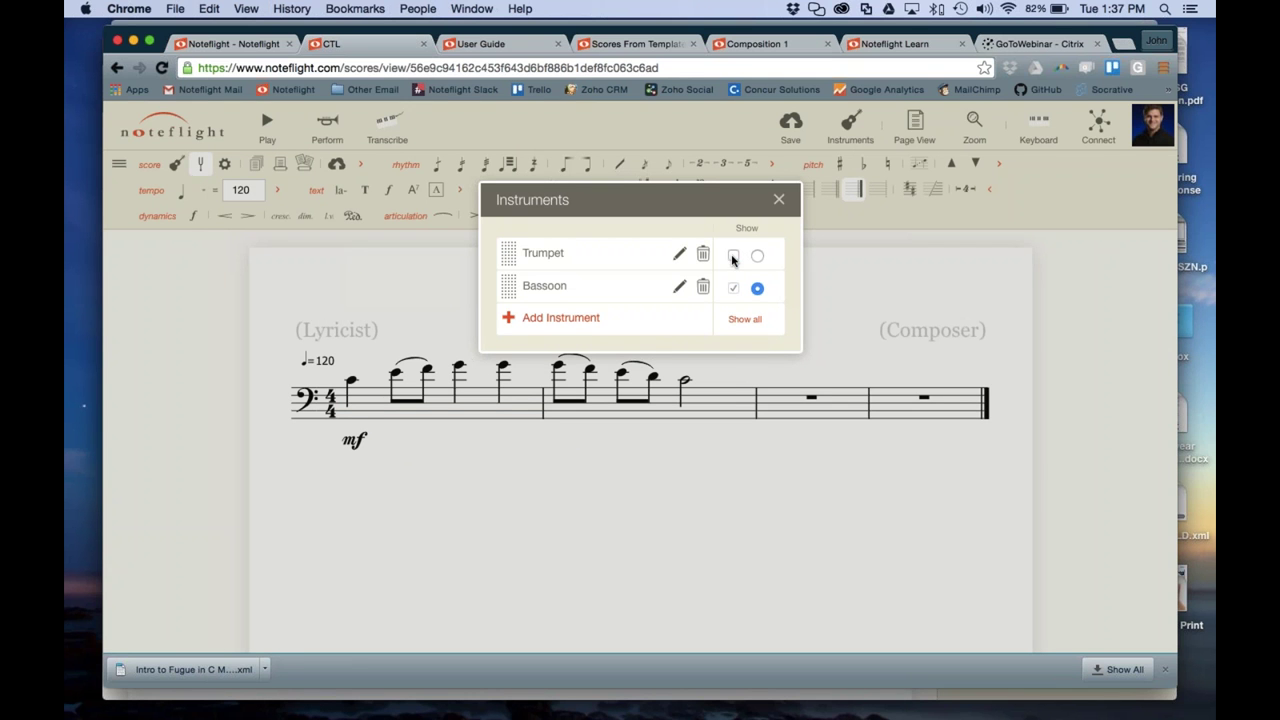
{"action": "left_click", "coordinate": [757, 256]}
{"action": "left_click", "coordinate": [734, 289]}
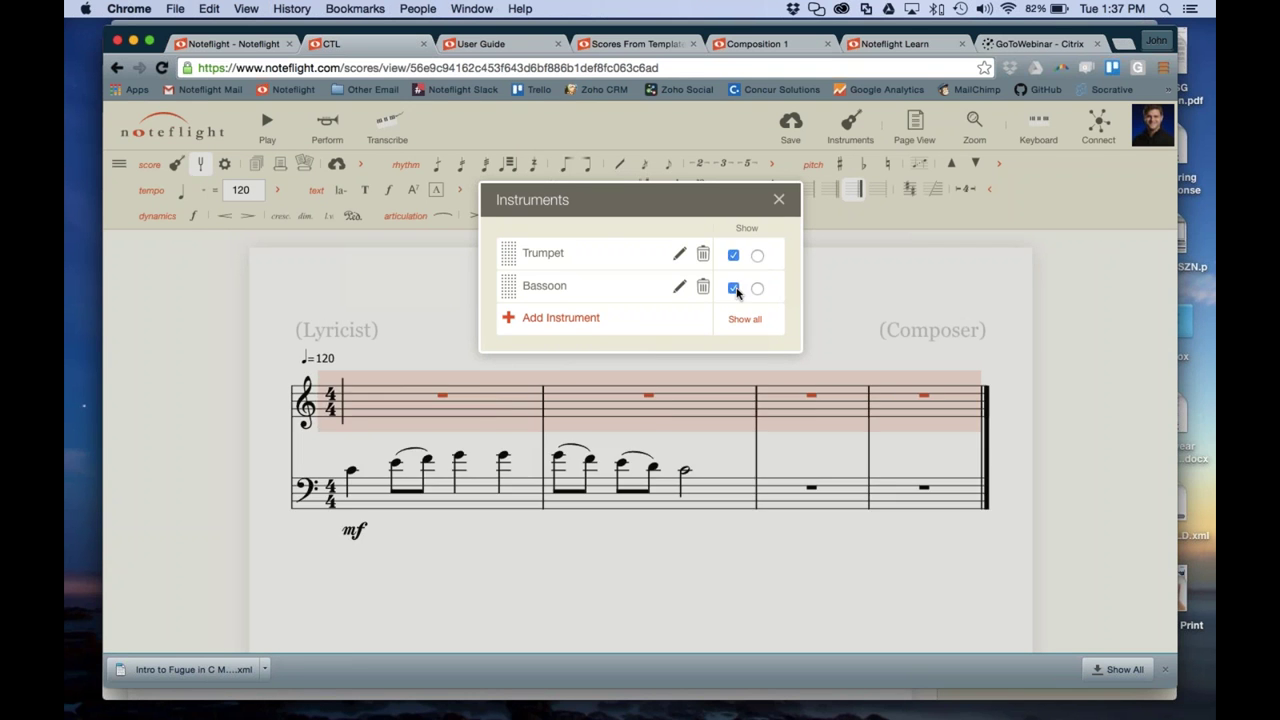
{"action": "left_click", "coordinate": [779, 199]}
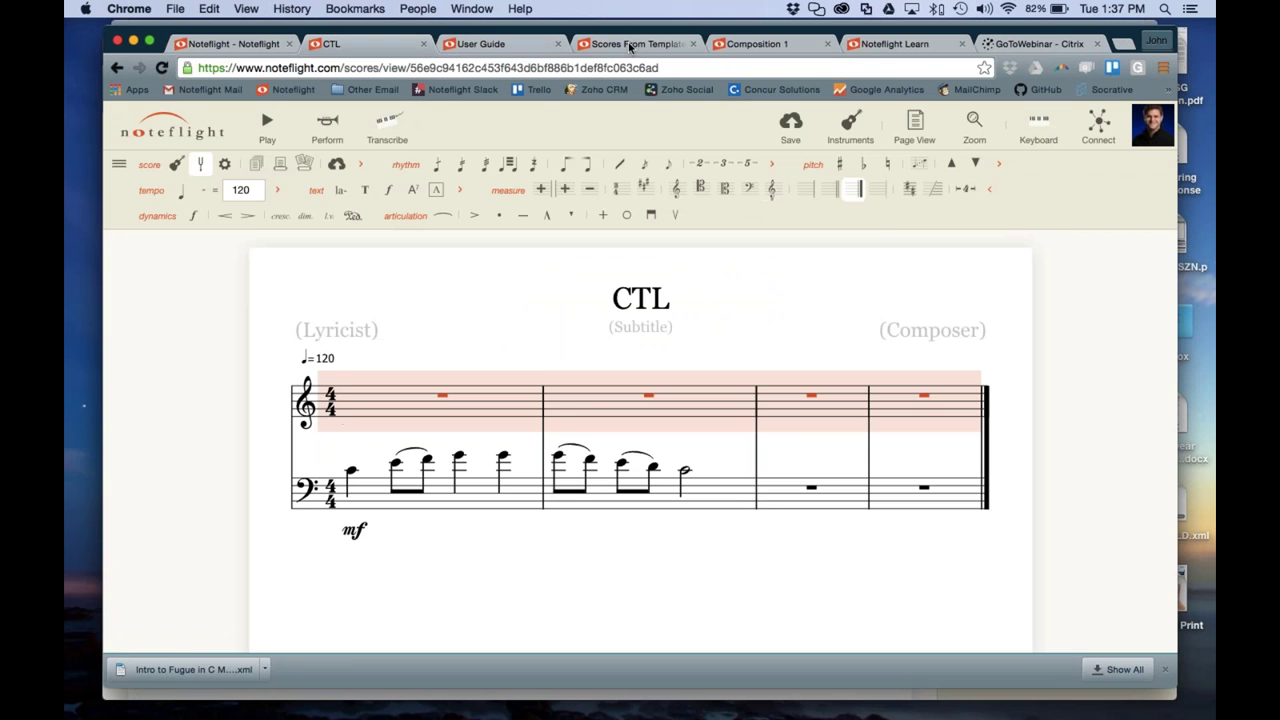
{"action": "left_click", "coordinate": [630, 44]}
{"action": "left_click", "coordinate": [456, 135]}
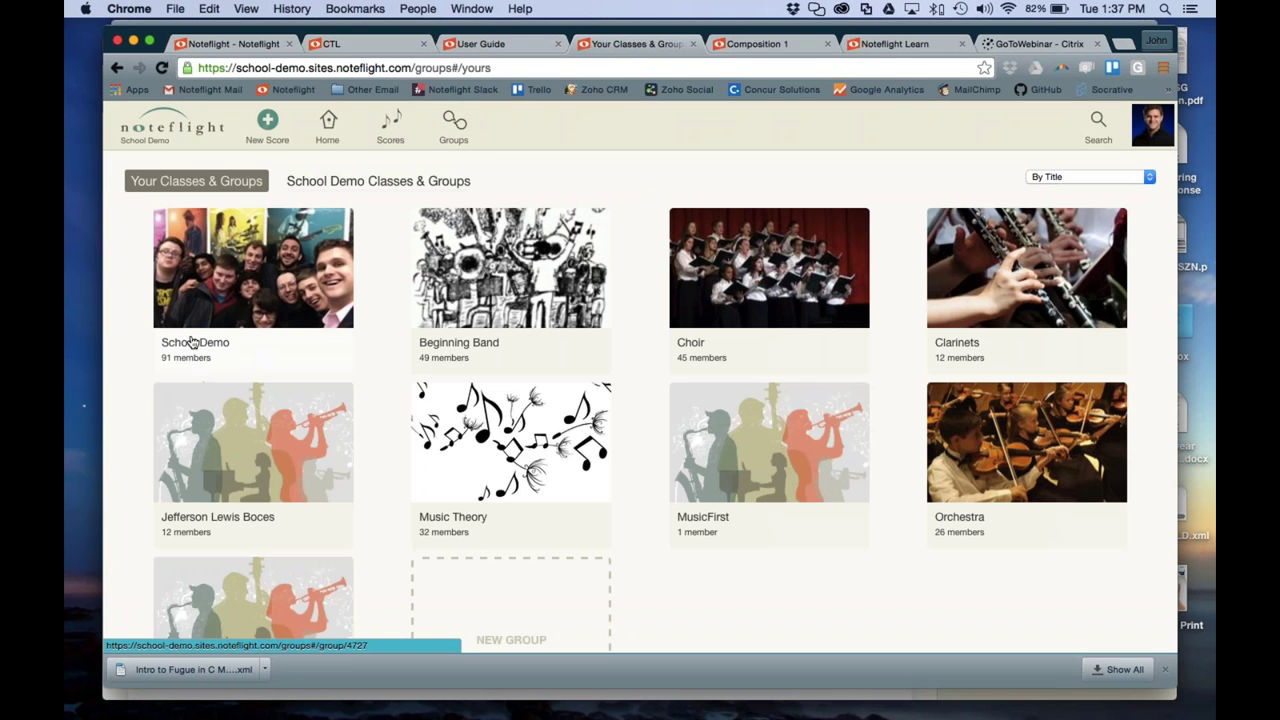
Scroll through Your Classes & Groups, then return to the Composition 1 score tab
{"action": "left_click_drag", "start_coordinate": [233, 67], "coordinate": [378, 67]}
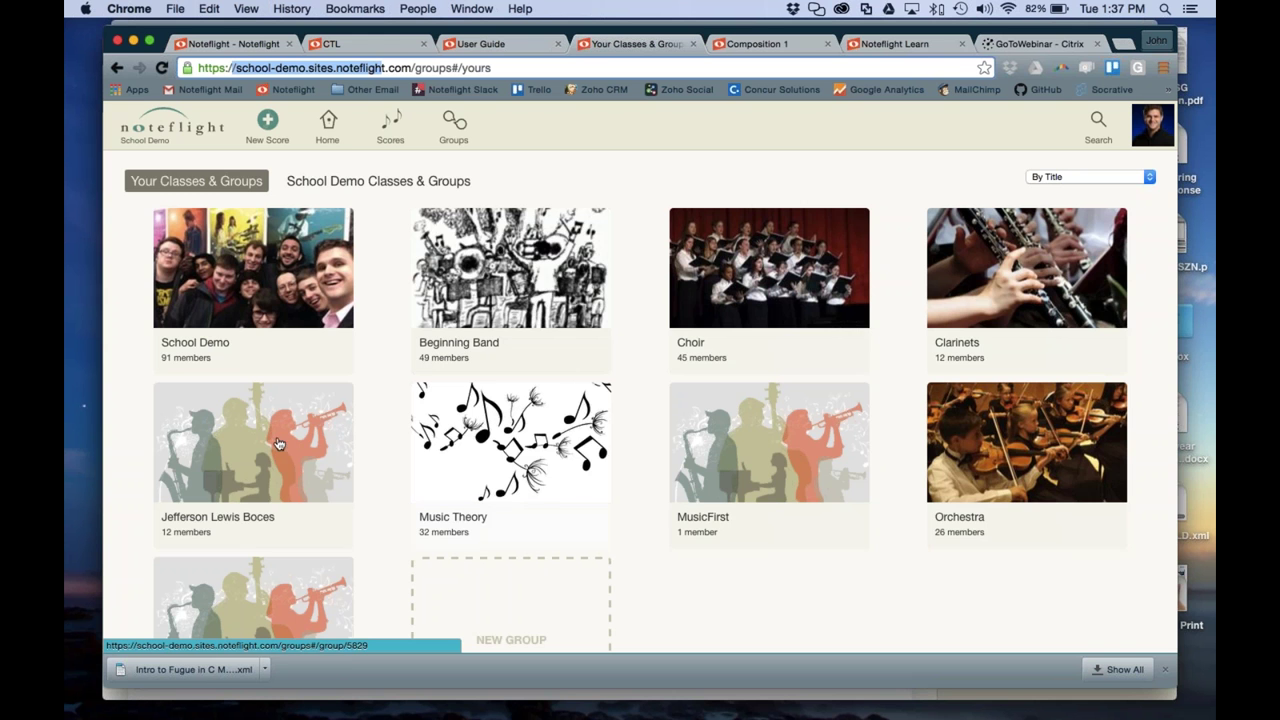
{"action": "scroll", "coordinate": [246, 486], "scroll_direction": "down", "scroll_amount": 2}
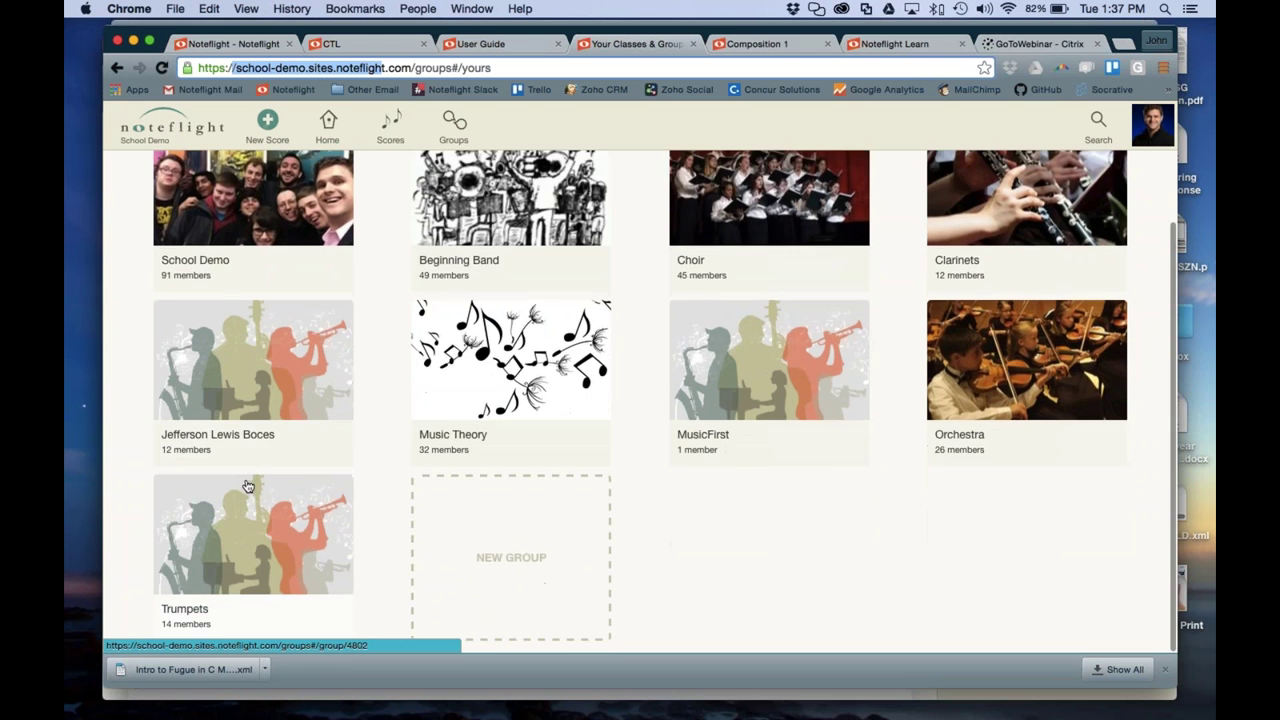
{"action": "scroll", "coordinate": [246, 486], "scroll_direction": "up", "scroll_amount": 2}
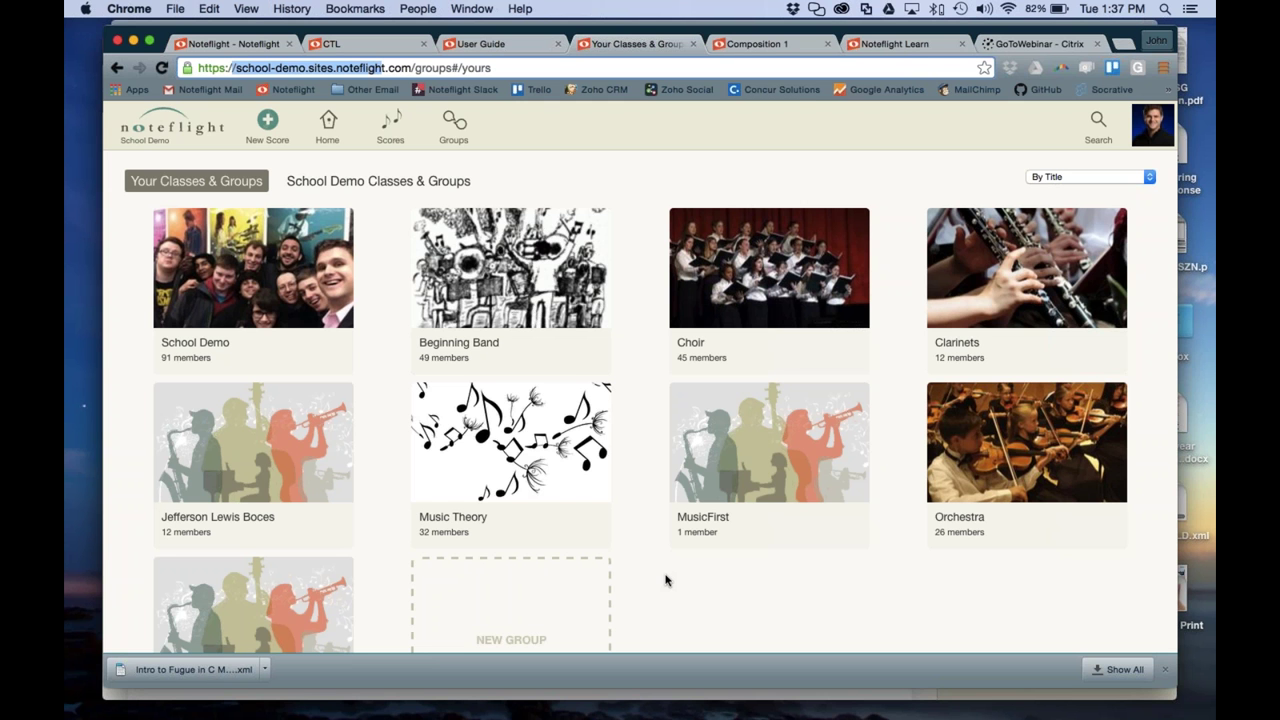
{"action": "left_click", "coordinate": [746, 46]}
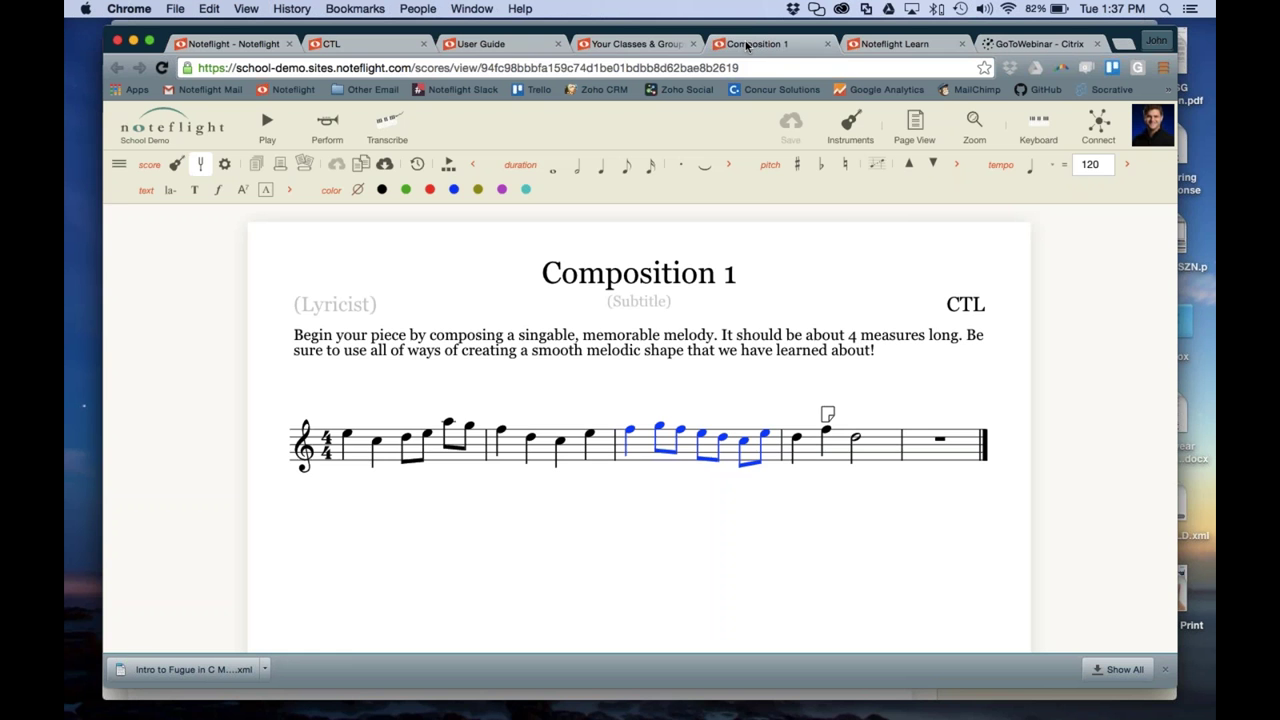
Open the Composition 1 template from the Beginning Band group's shared Scores
{"action": "left_click", "coordinate": [682, 44]}
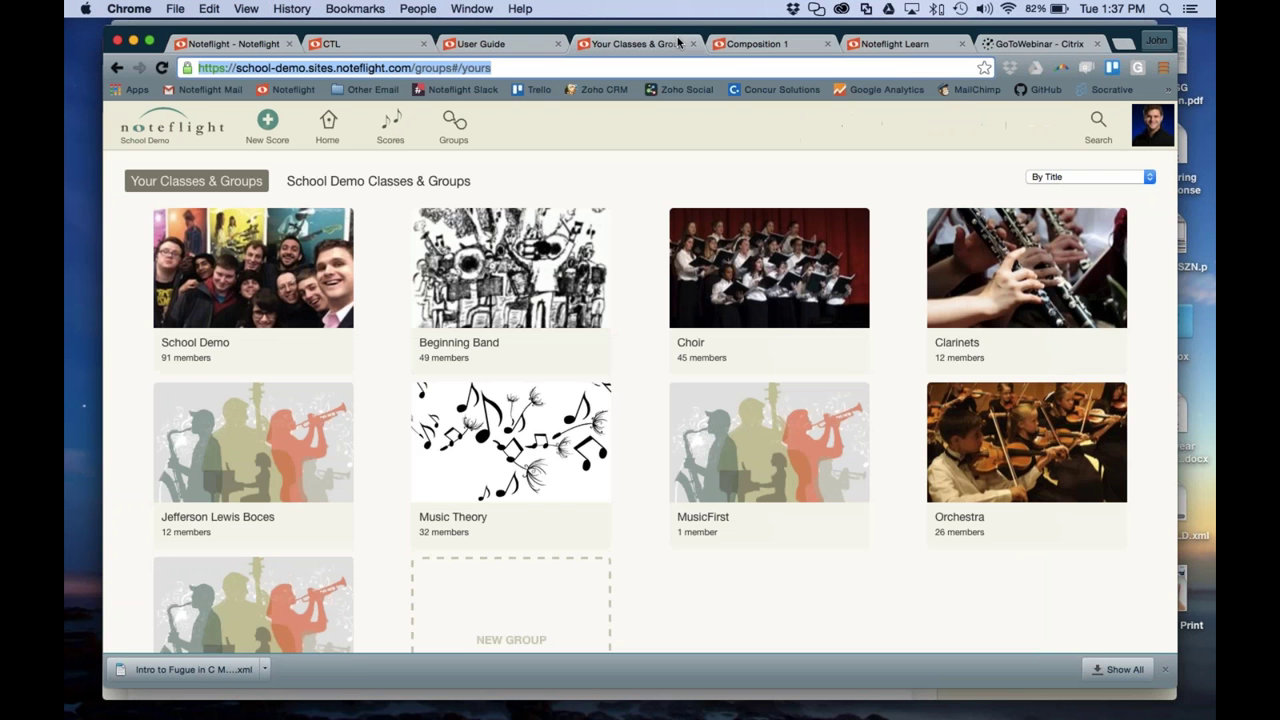
{"action": "left_click", "coordinate": [480, 278]}
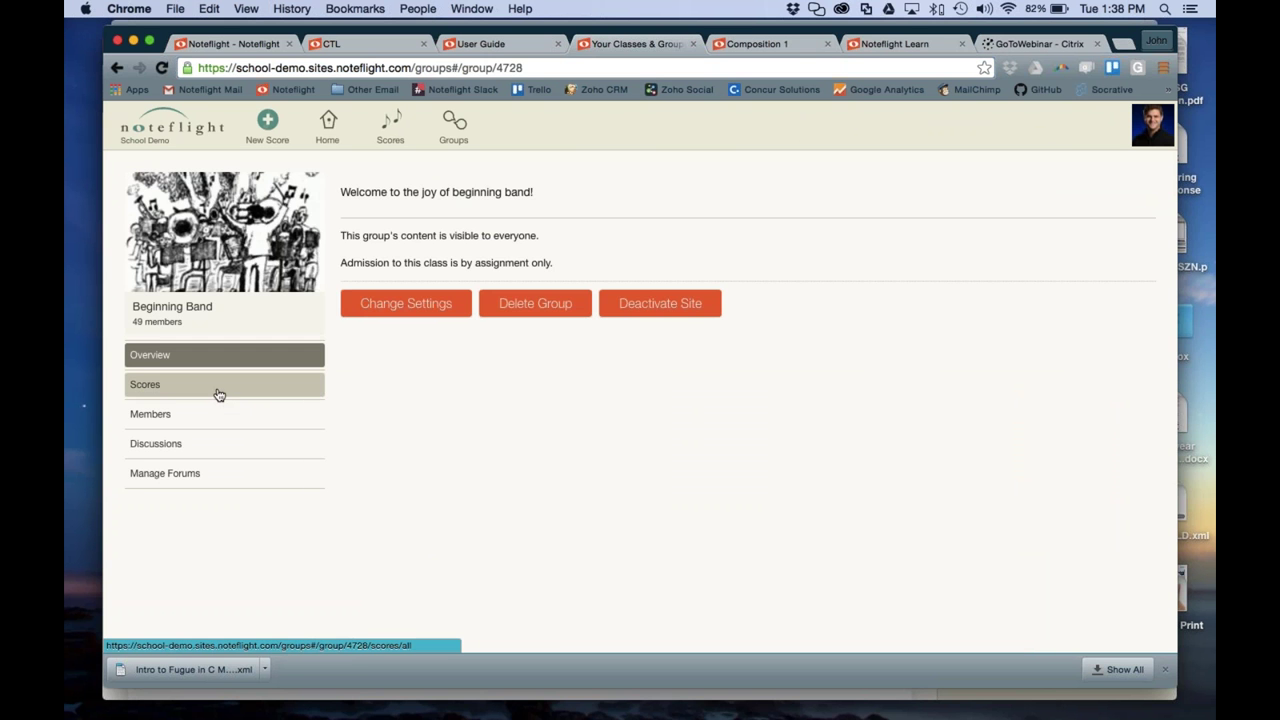
{"action": "left_click", "coordinate": [213, 390]}
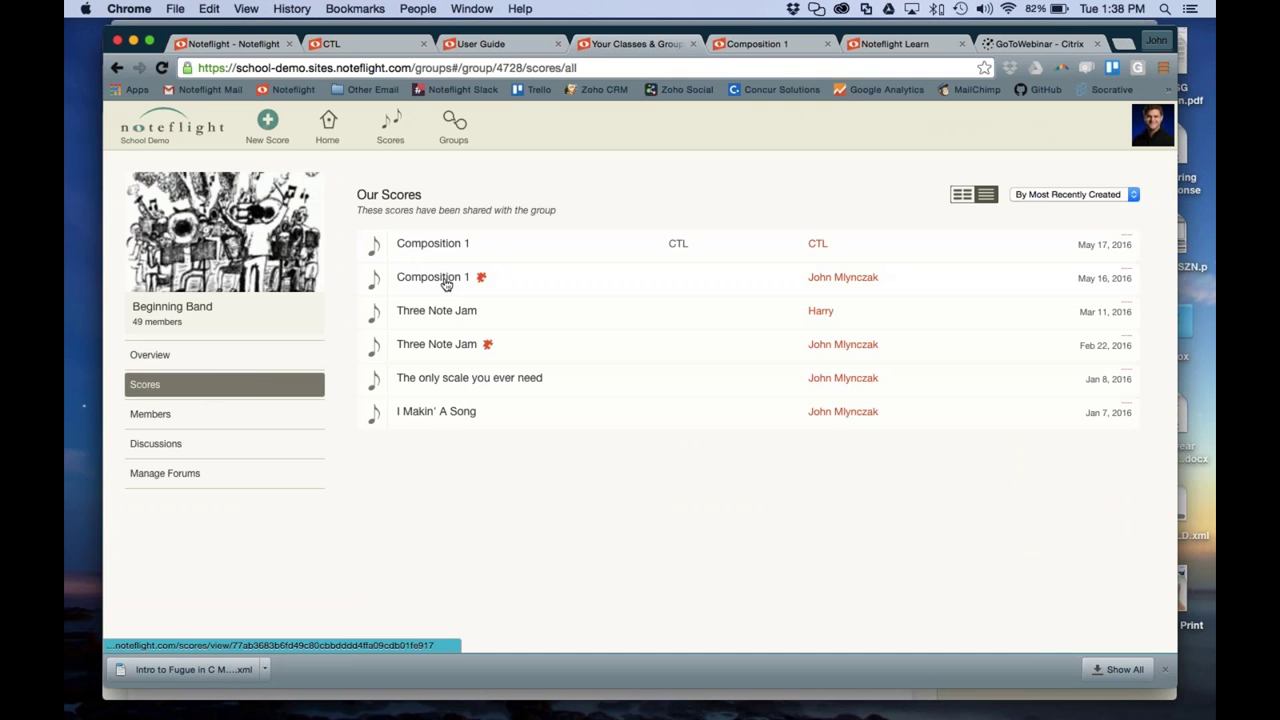
{"action": "left_click", "coordinate": [447, 285]}
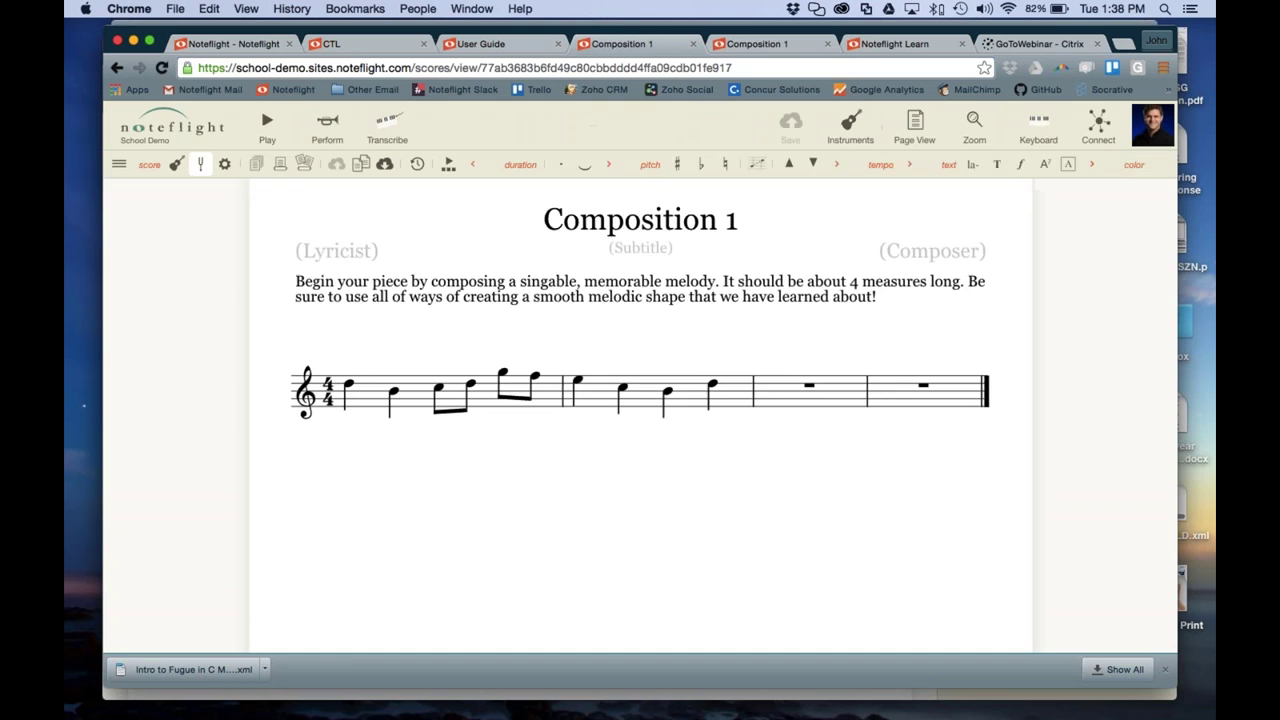
Review the four template copies via Connect, then close the Scores From Template list
{"action": "left_click", "coordinate": [1096, 145]}
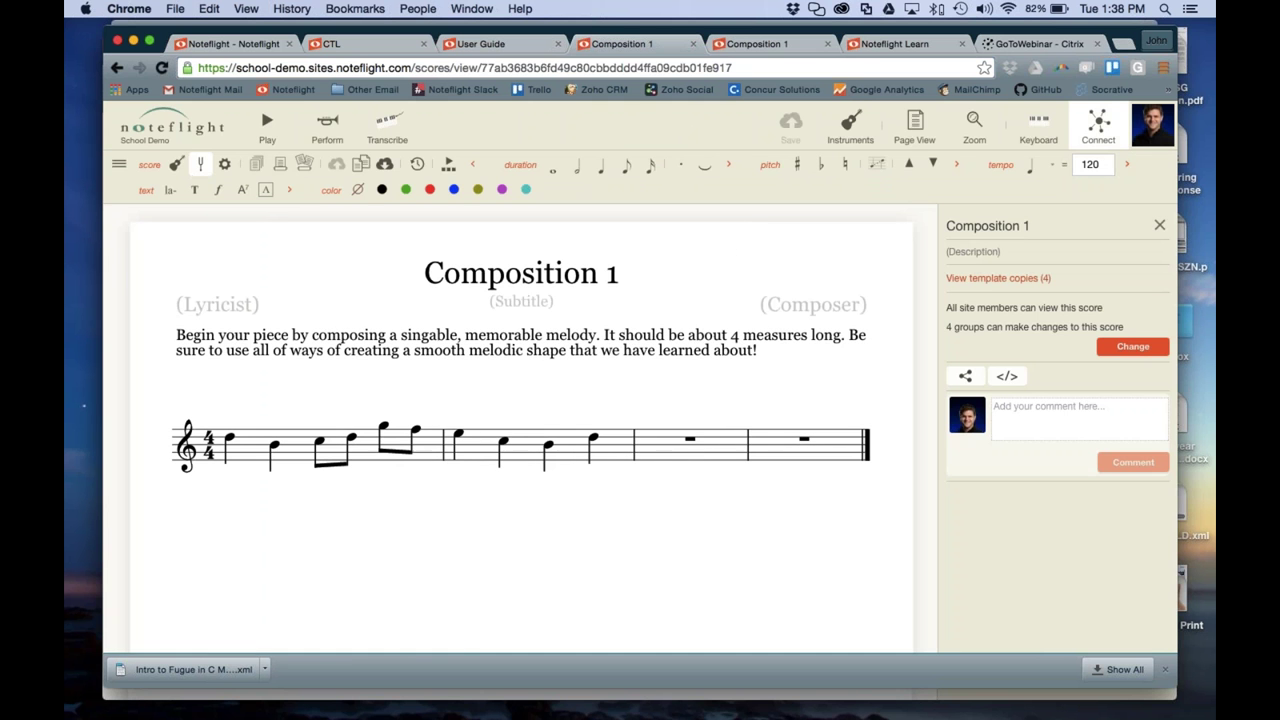
{"action": "left_click", "coordinate": [991, 279]}
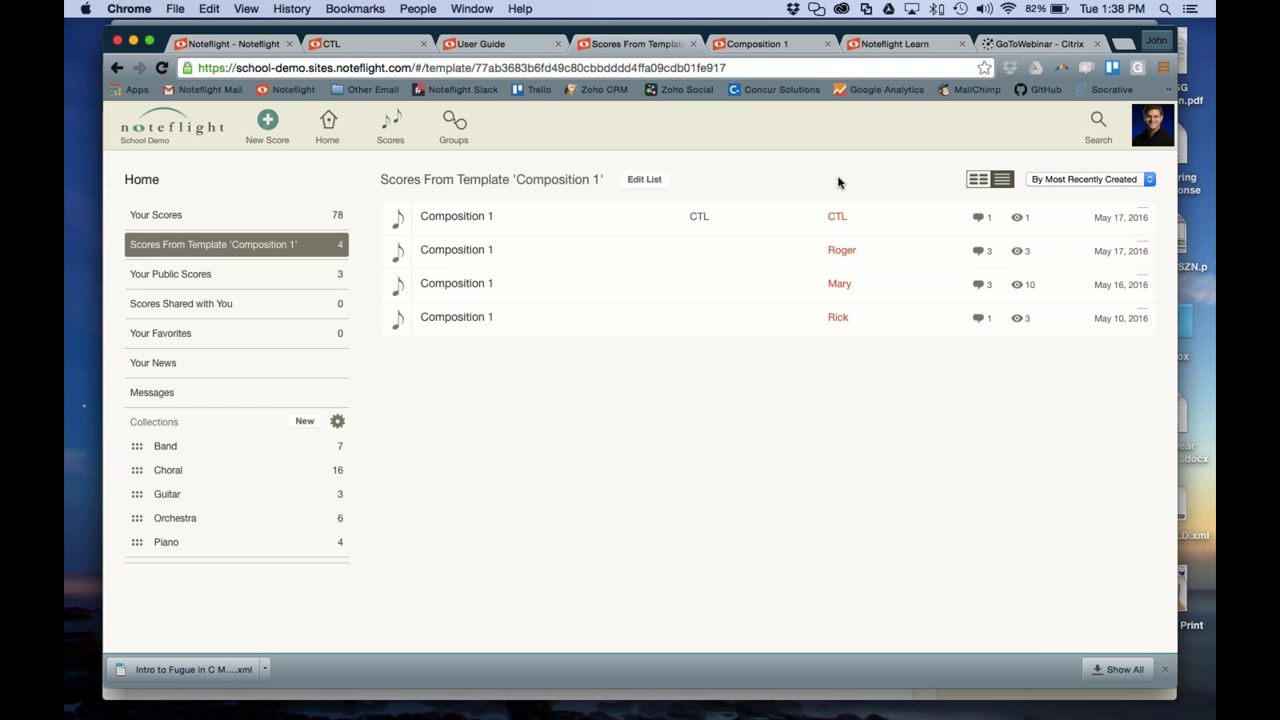
{"action": "left_click", "coordinate": [694, 44]}
{"action": "left_click", "coordinate": [750, 44]}
{"action": "left_click", "coordinate": [640, 44]}
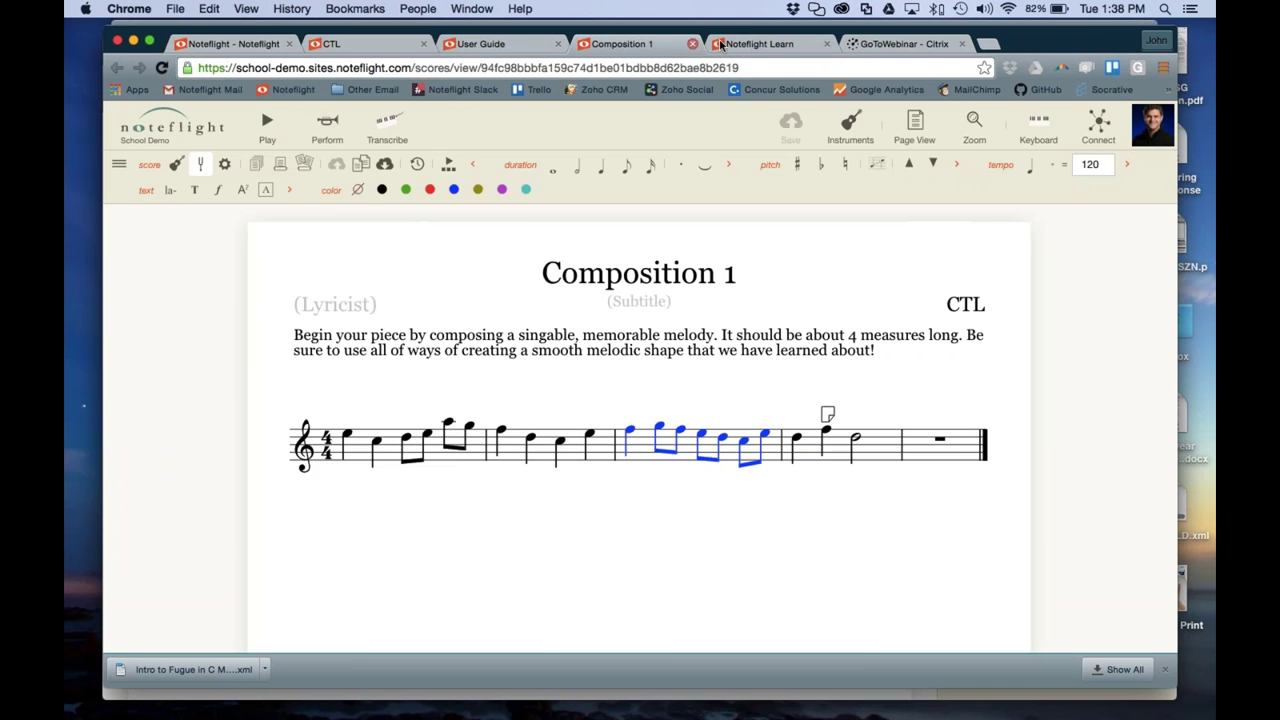
{"action": "left_click", "coordinate": [748, 44]}
{"action": "left_click", "coordinate": [648, 44]}
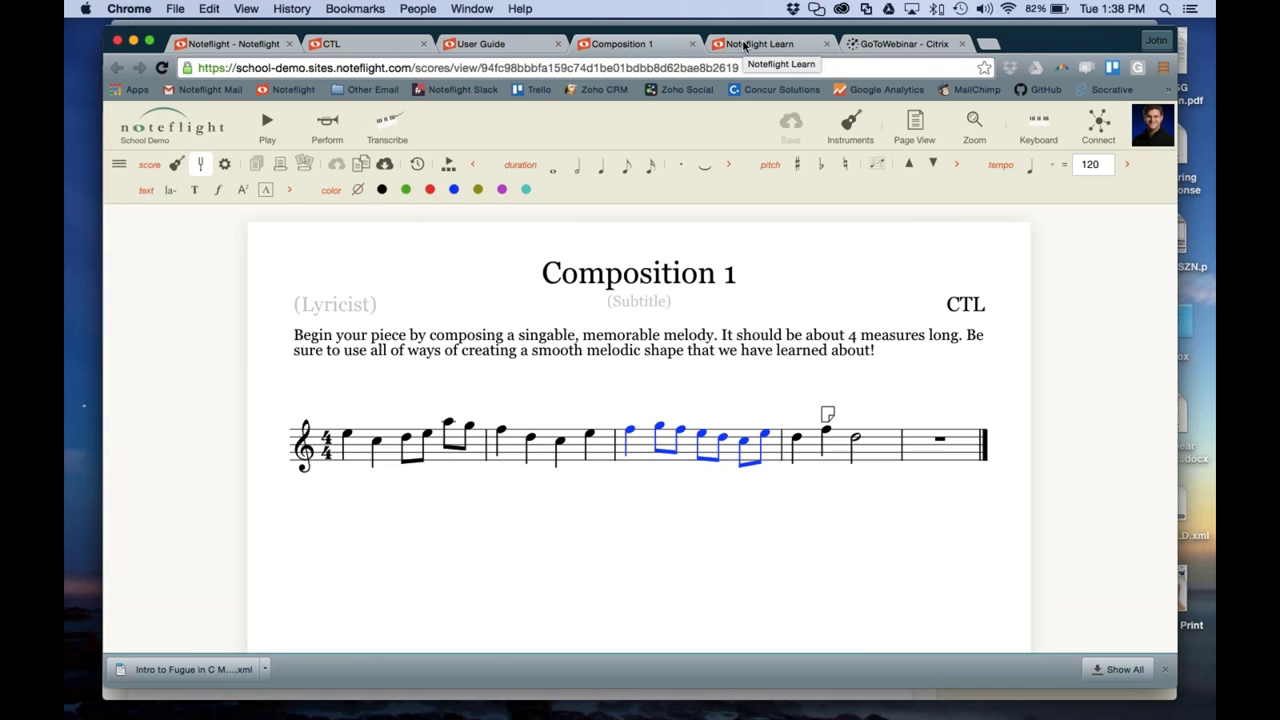
{"action": "left_click", "coordinate": [746, 44]}
{"action": "left_click", "coordinate": [663, 44]}
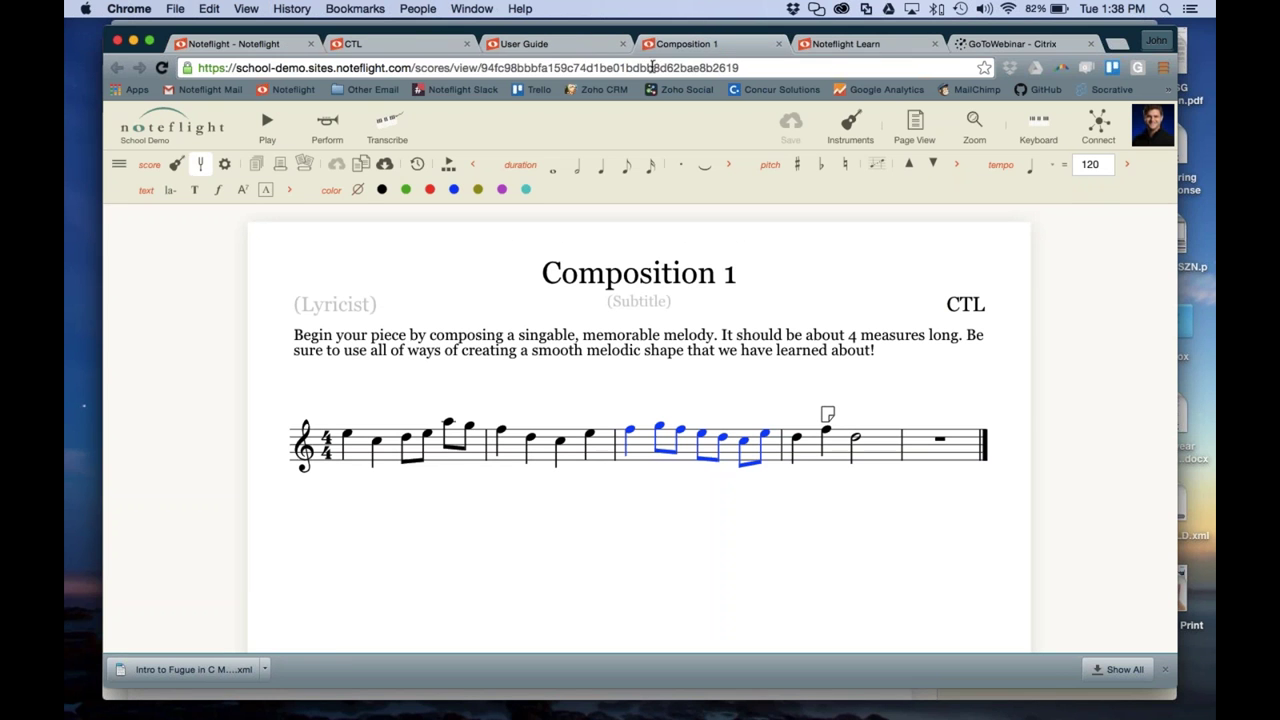
{"action": "left_click", "coordinate": [652, 67]}
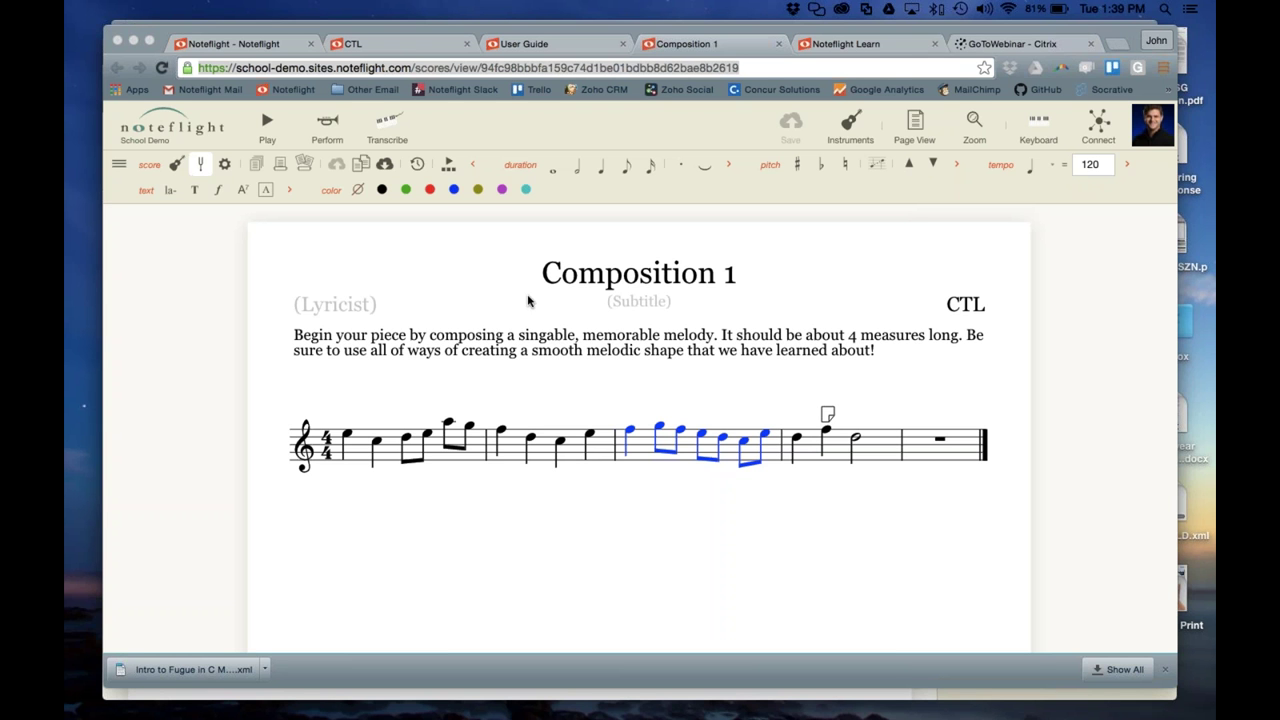
{"action": "left_click", "coordinate": [384, 131]}
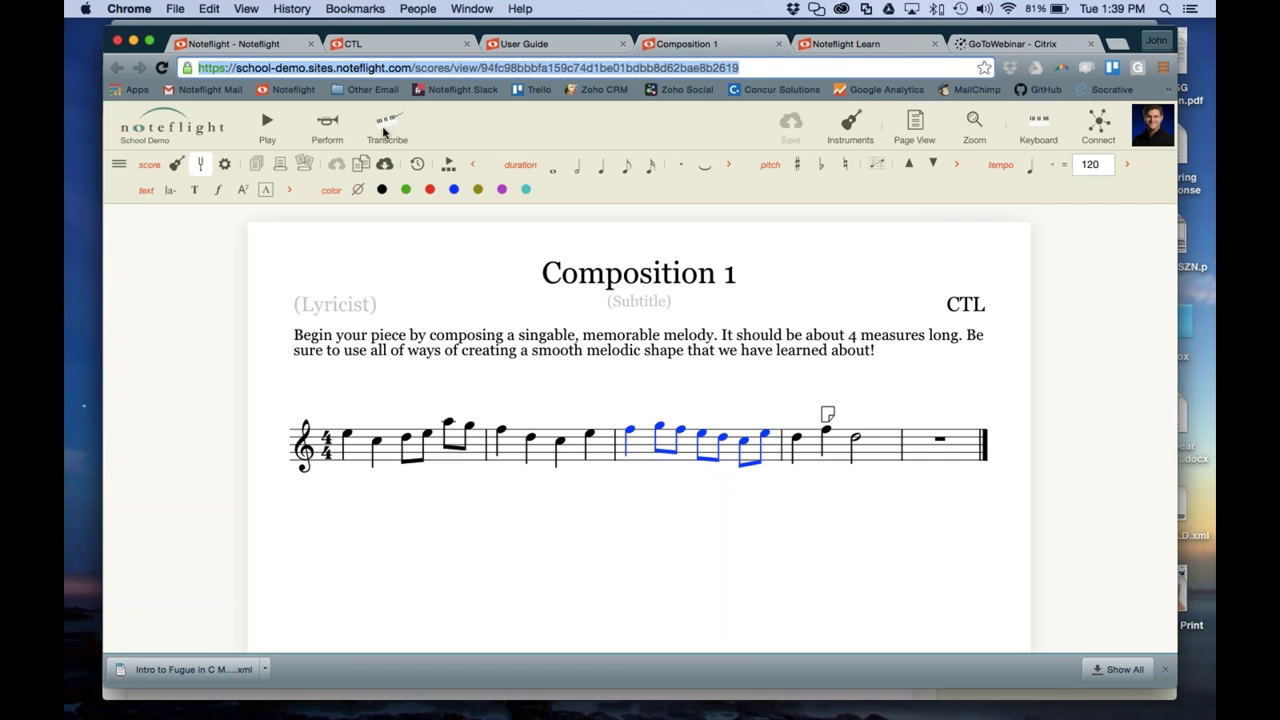
{"action": "left_click", "coordinate": [384, 131]}
{"action": "left_click", "coordinate": [745, 289]}
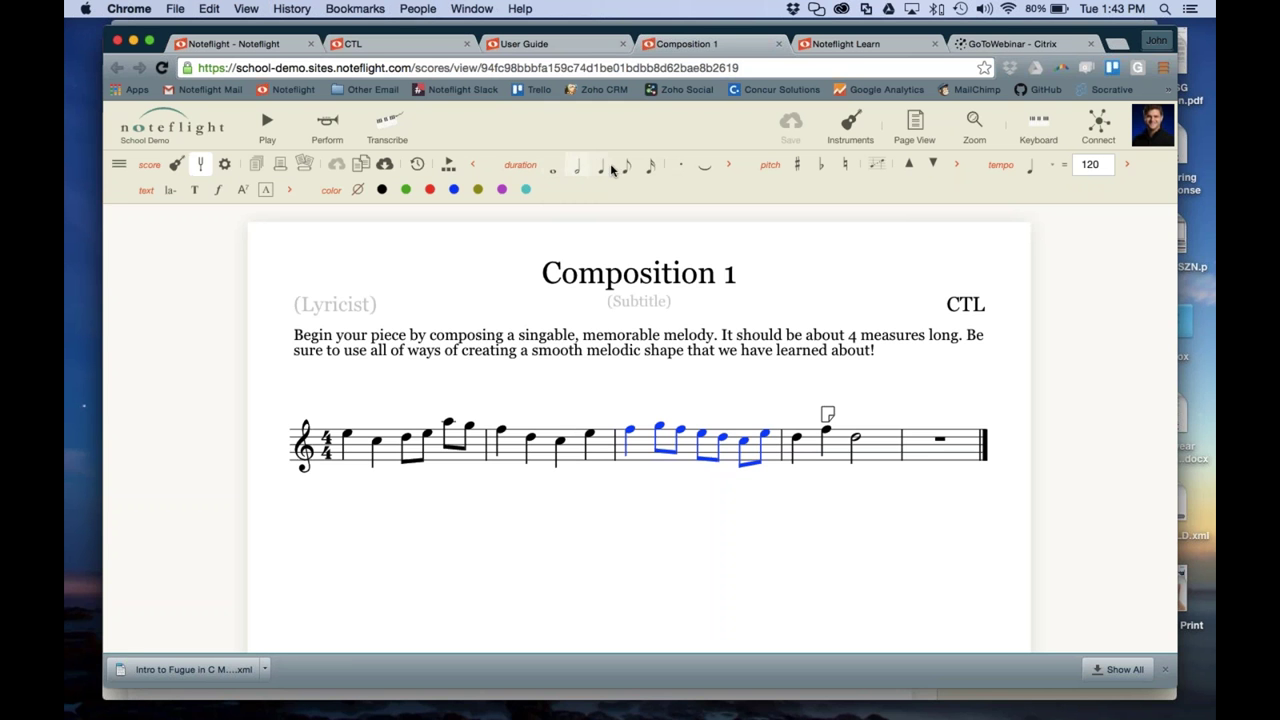
{"action": "scroll", "coordinate": [640, 400], "scroll_direction": "down", "scroll_amount": 2}
{"action": "scroll", "coordinate": [640, 400], "scroll_direction": "up", "scroll_amount": 2}
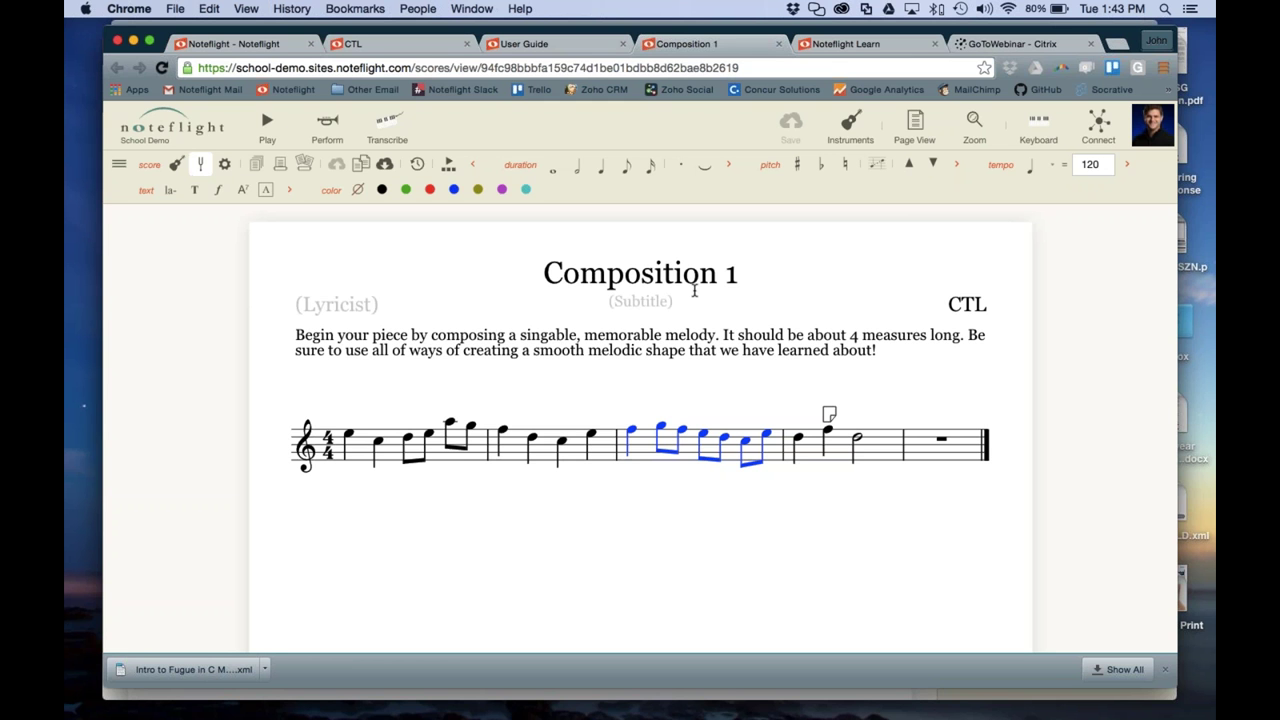
Raise measure 1's first note a step and stack an added chord tone above it
{"action": "left_click", "coordinate": [353, 433]}
{"action": "left_click_drag", "start_coordinate": [354, 433], "coordinate": [355, 427]}
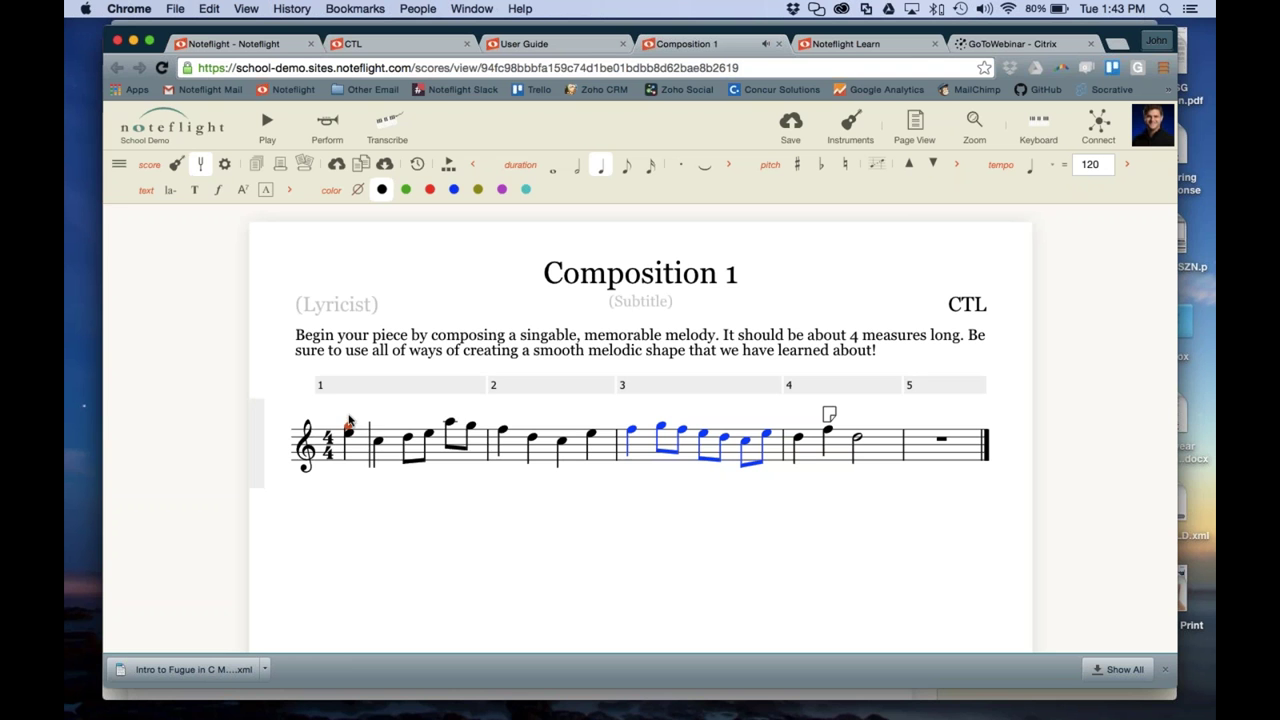
{"action": "left_click", "coordinate": [348, 410]}
{"action": "key", "text": "Escape"}
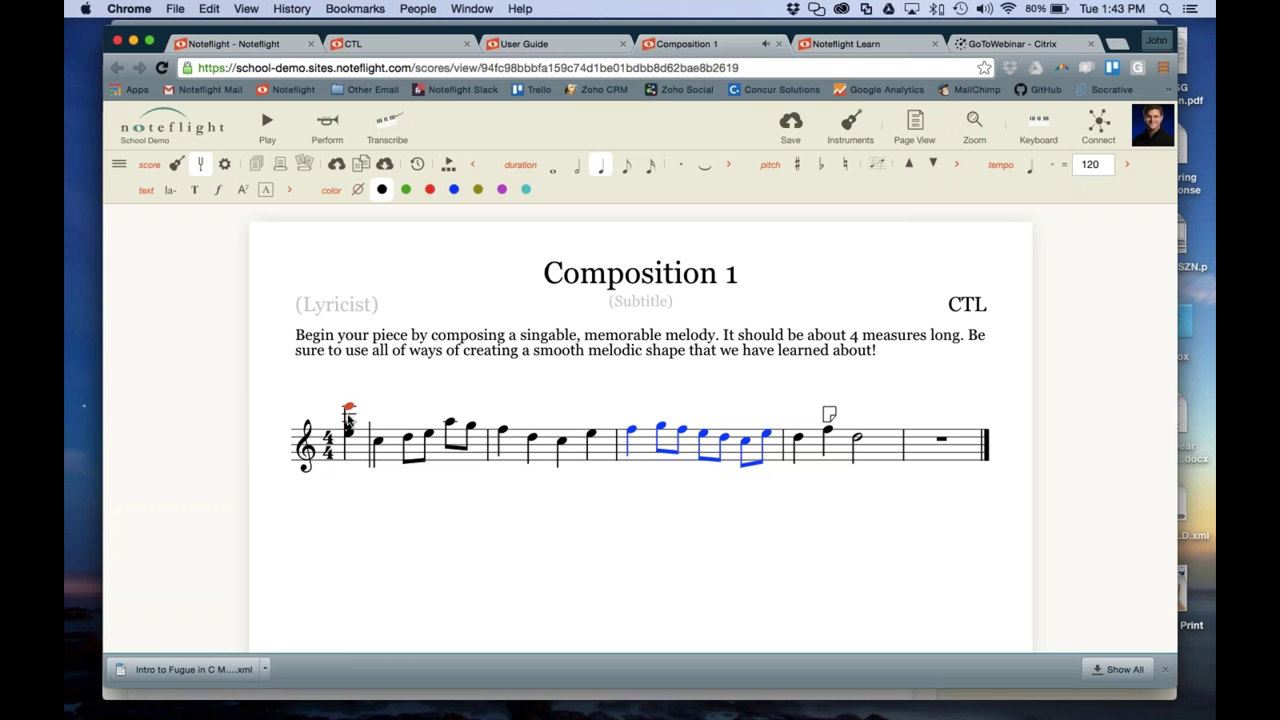
{"action": "left_click", "coordinate": [348, 418]}
{"action": "left_click", "coordinate": [348, 414]}
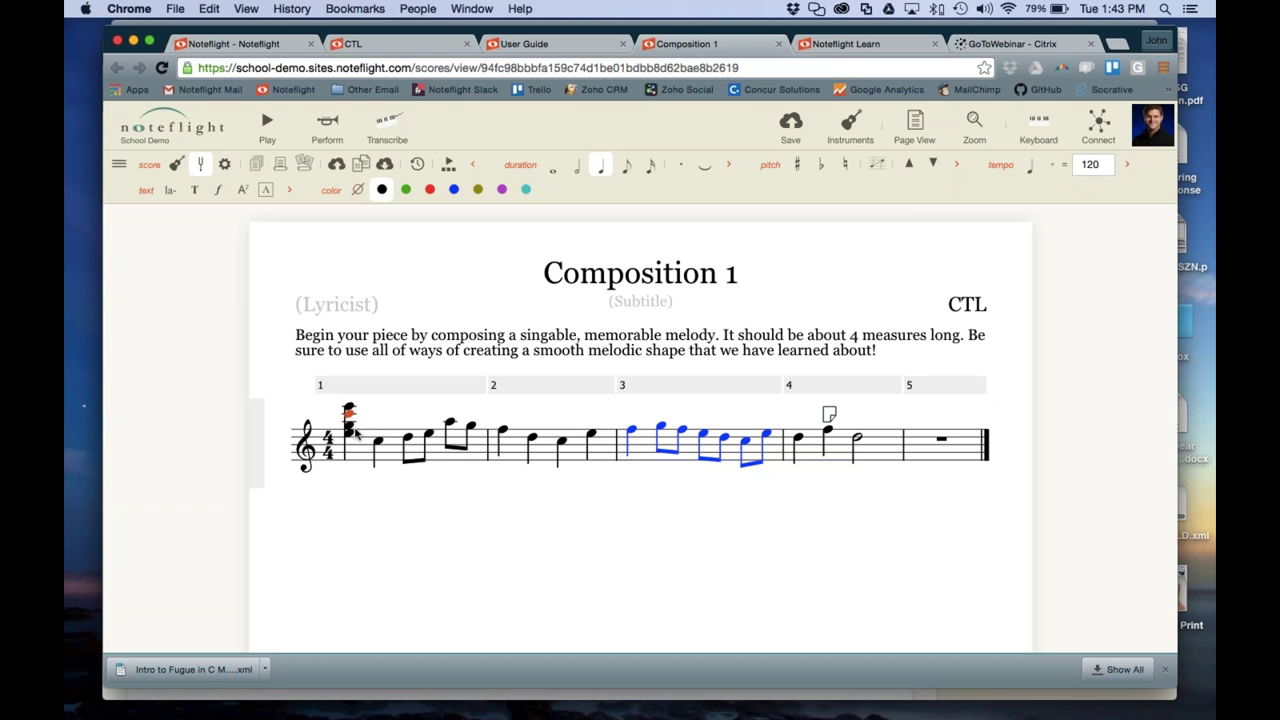
{"action": "key", "text": "Escape"}
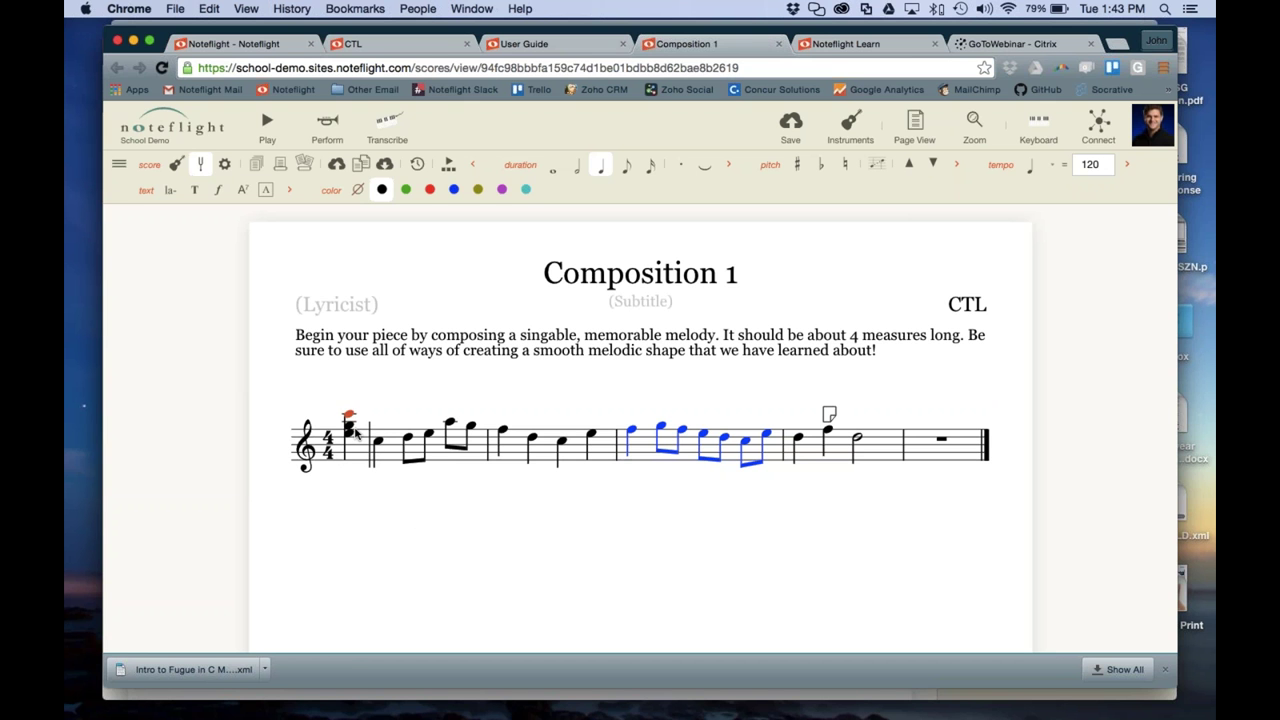
{"action": "left_click", "coordinate": [362, 468]}
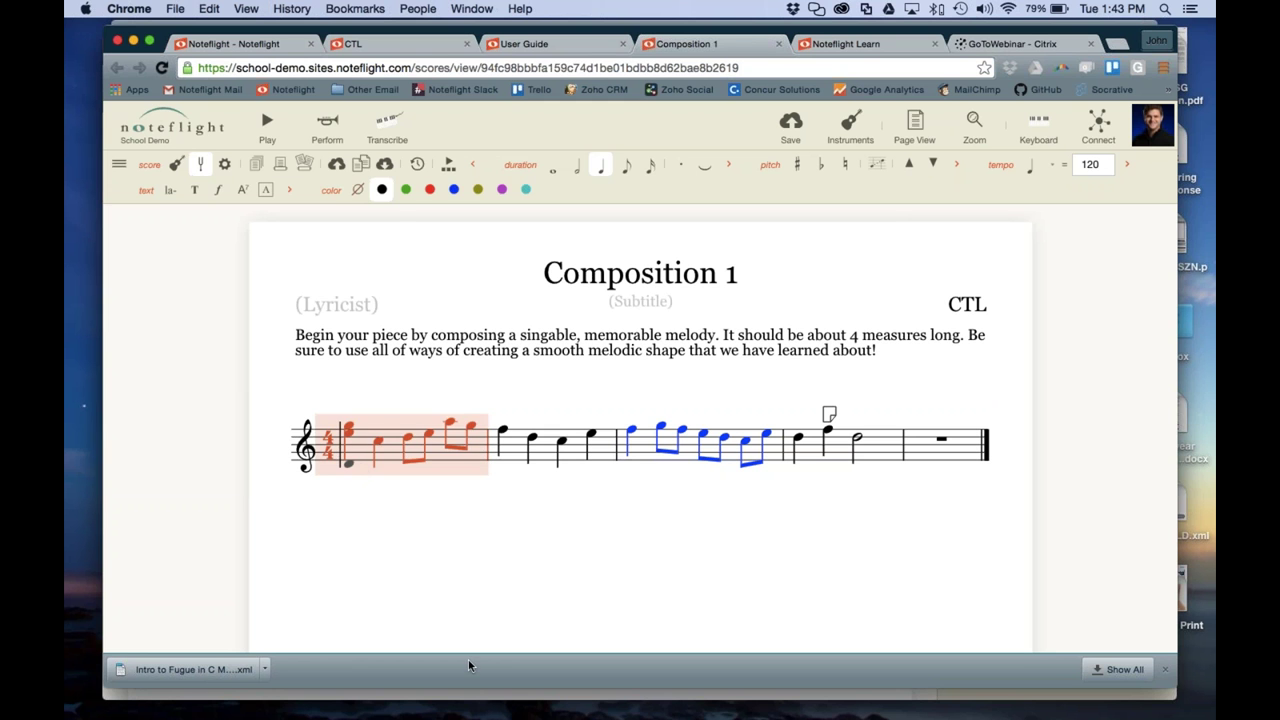
{"action": "left_click", "coordinate": [478, 570]}
{"action": "left_click", "coordinate": [353, 460]}
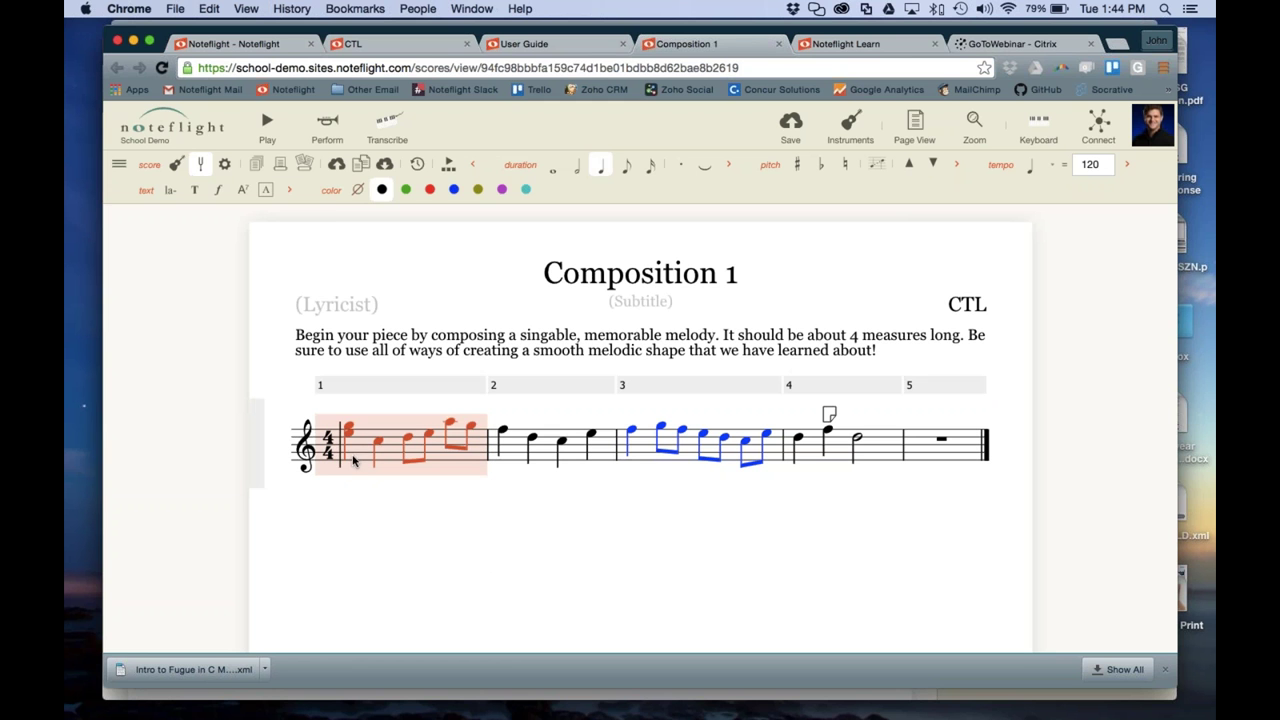
Browse the measure, repeat, voice, lines, pitch, tempo and text palette submenus
{"action": "left_click", "coordinate": [120, 165]}
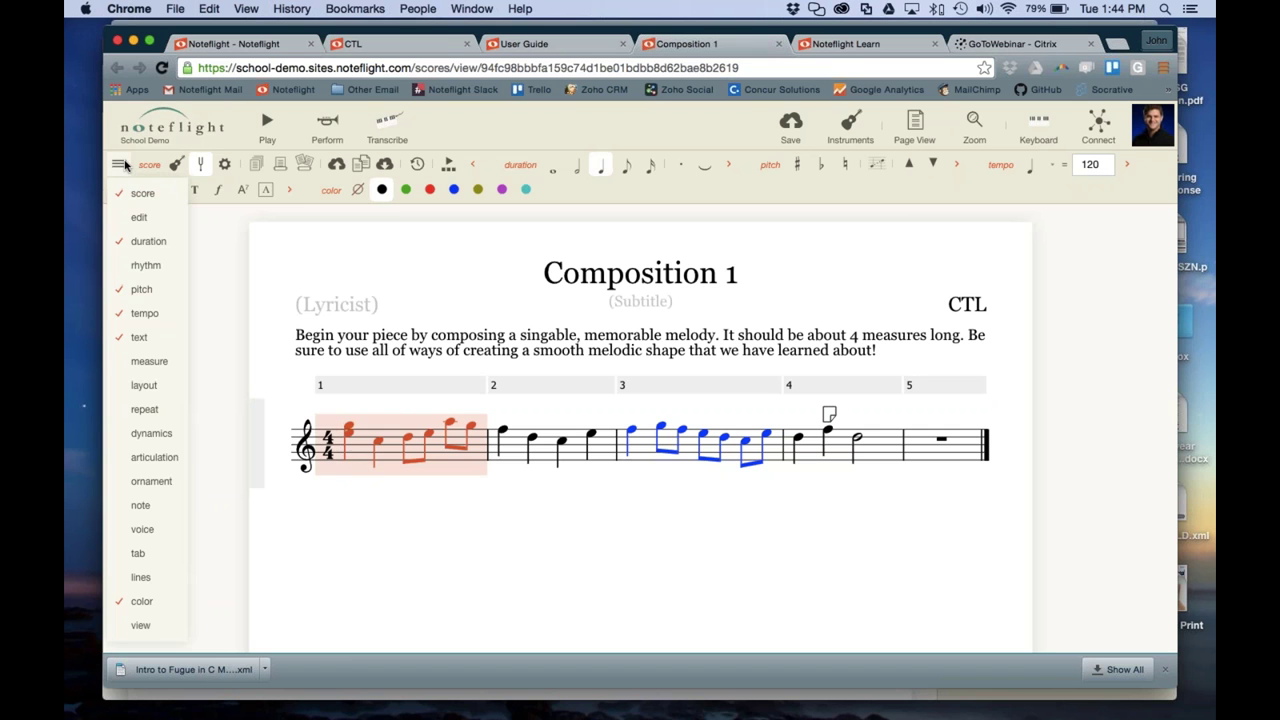
{"action": "mouse_move", "coordinate": [158, 361]}
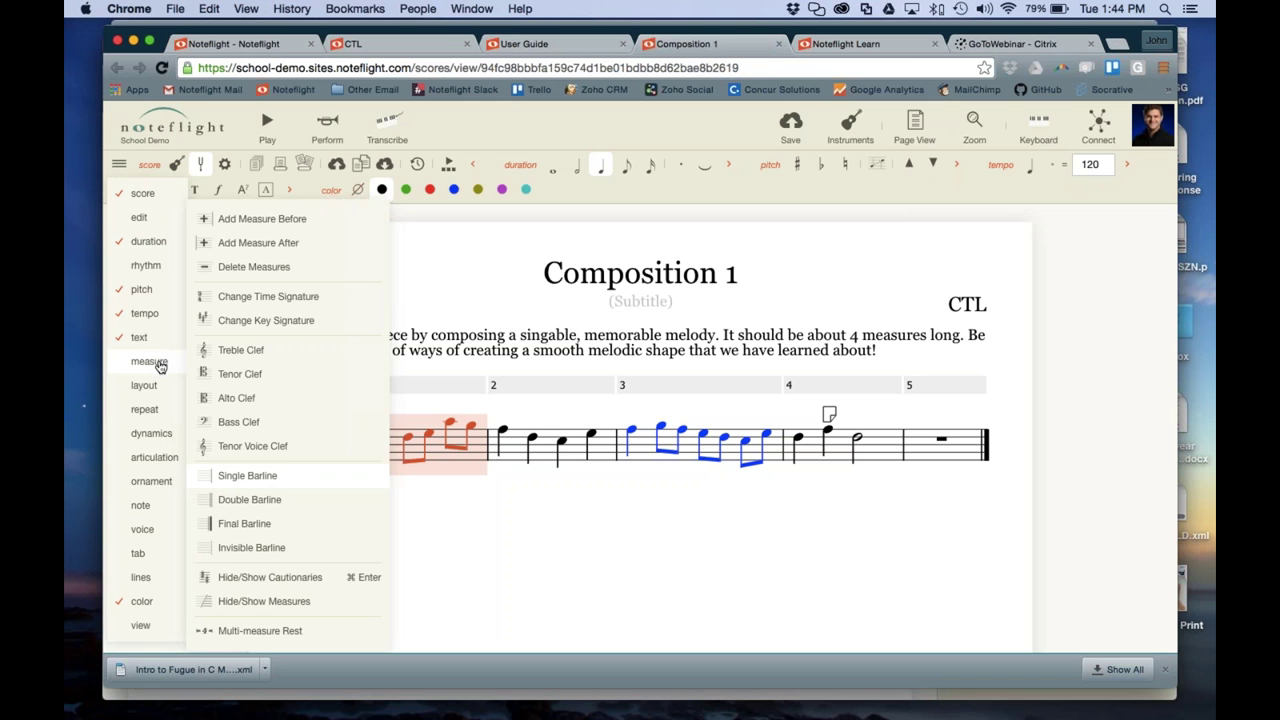
{"action": "mouse_move", "coordinate": [148, 387]}
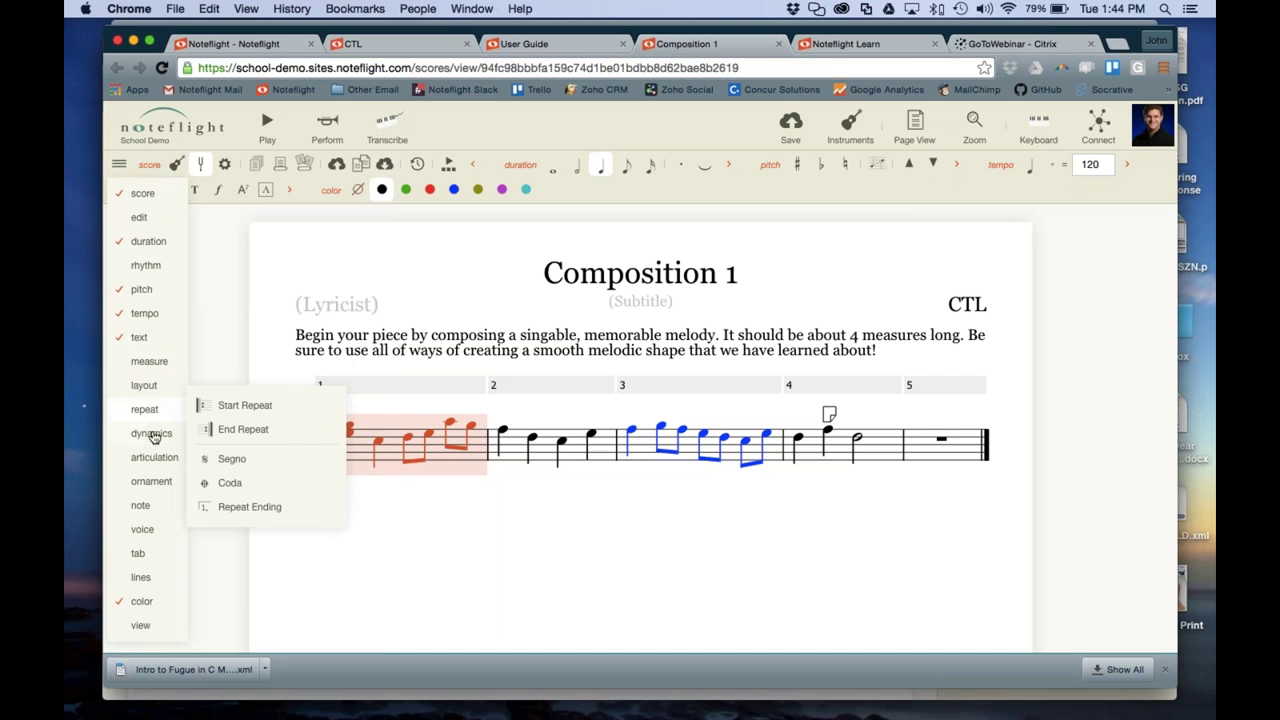
{"action": "mouse_move", "coordinate": [154, 440]}
{"action": "mouse_move", "coordinate": [155, 469]}
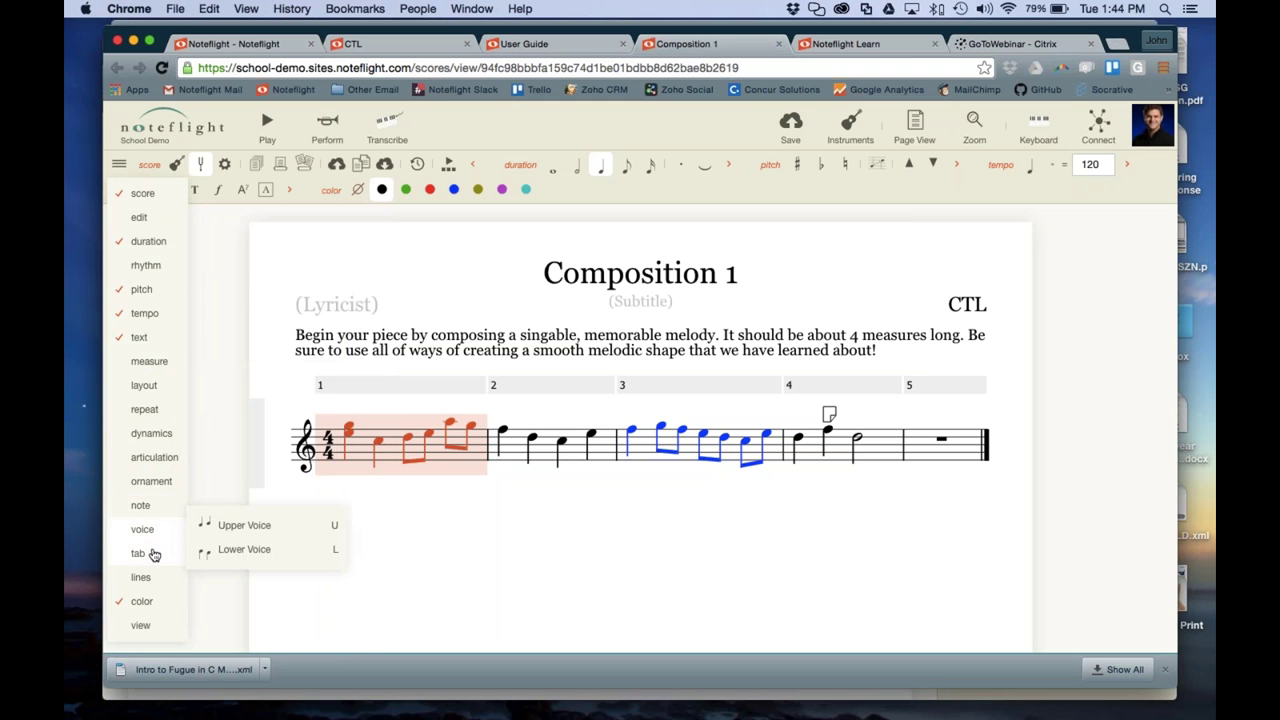
{"action": "mouse_move", "coordinate": [146, 557]}
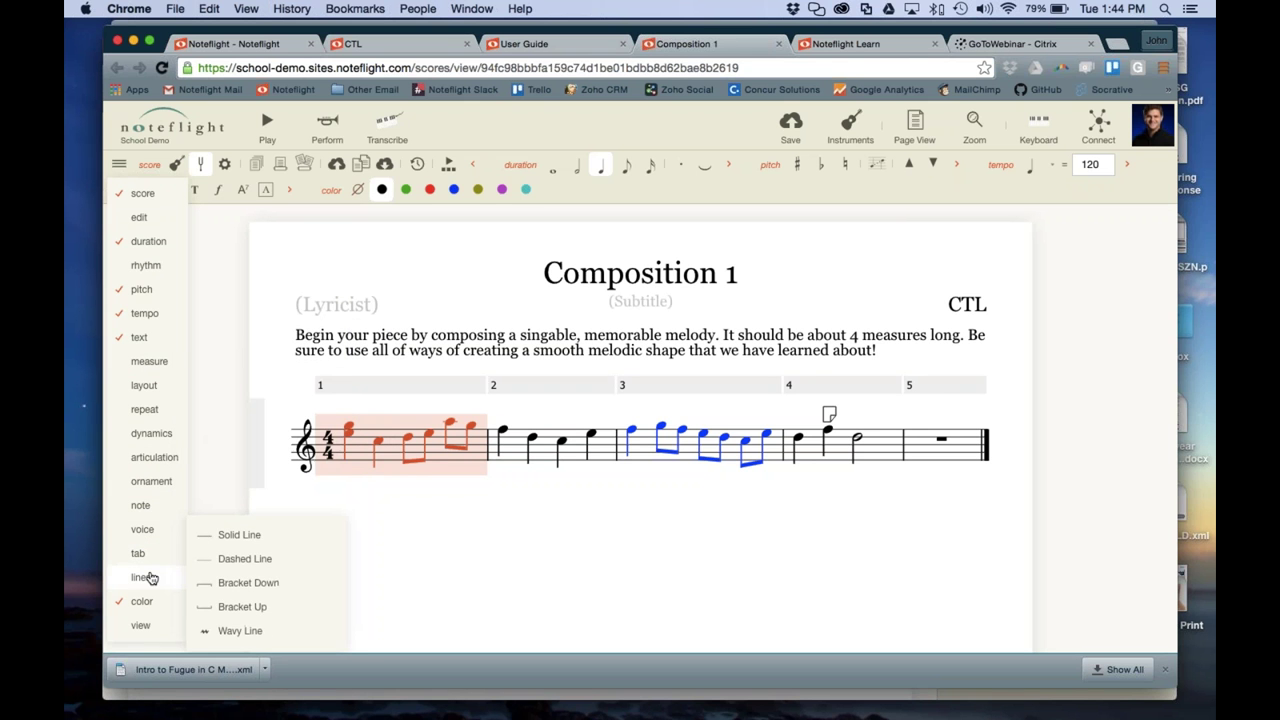
{"action": "mouse_move", "coordinate": [140, 272]}
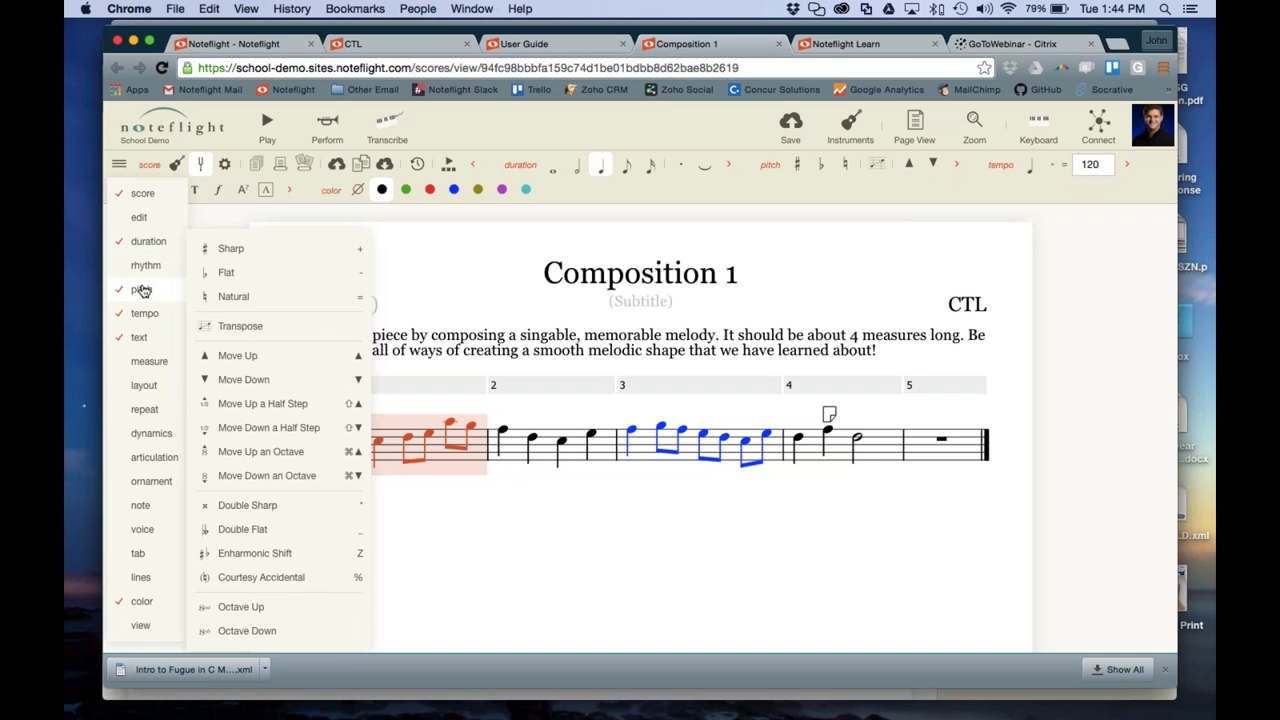
{"action": "mouse_move", "coordinate": [143, 250]}
{"action": "mouse_move", "coordinate": [146, 315]}
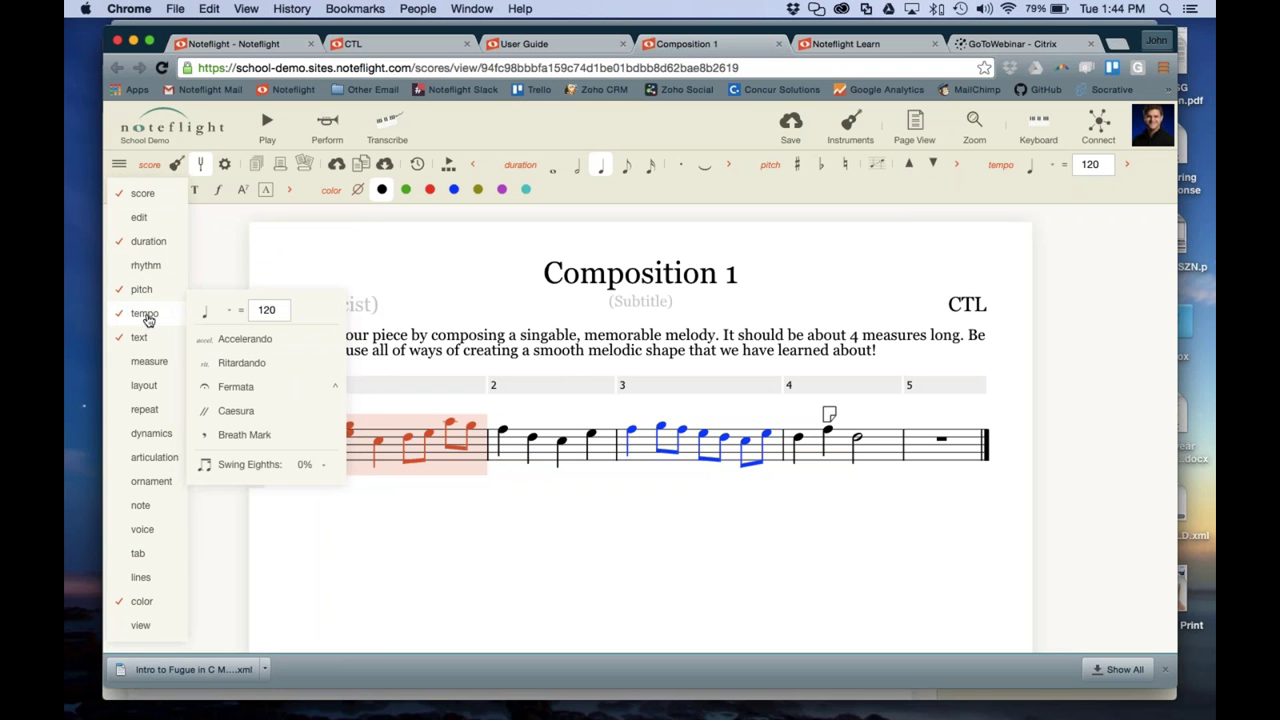
Enter a C7 chord symbol on measure 1's first beat and nudge it higher
{"action": "mouse_move", "coordinate": [148, 339]}
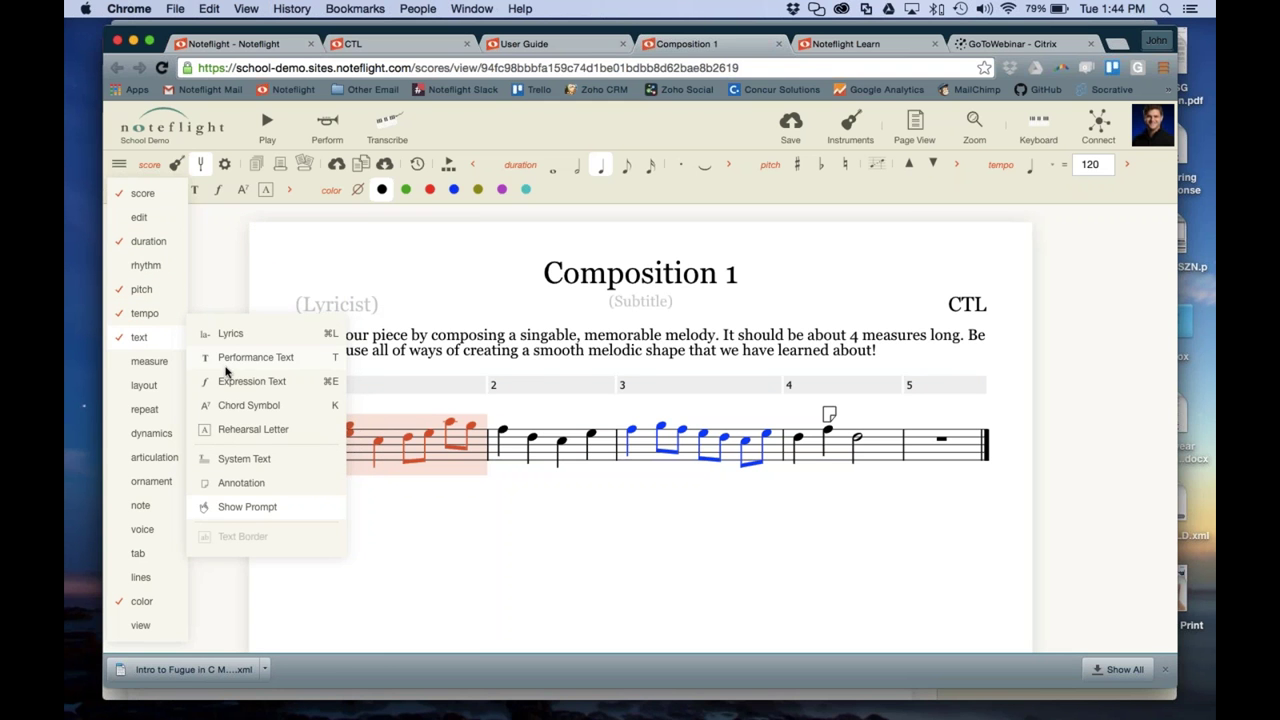
{"action": "left_click", "coordinate": [249, 409]}
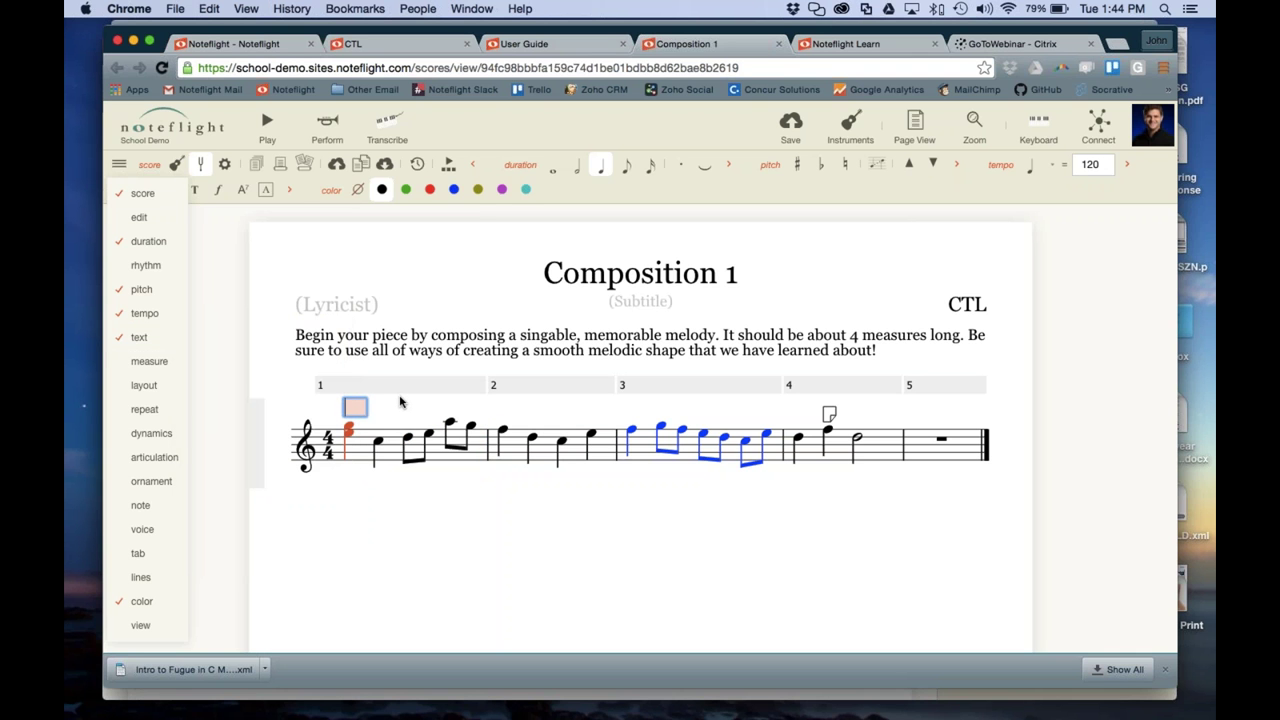
{"action": "type", "text": "c7"}
{"action": "key", "text": "Return"}
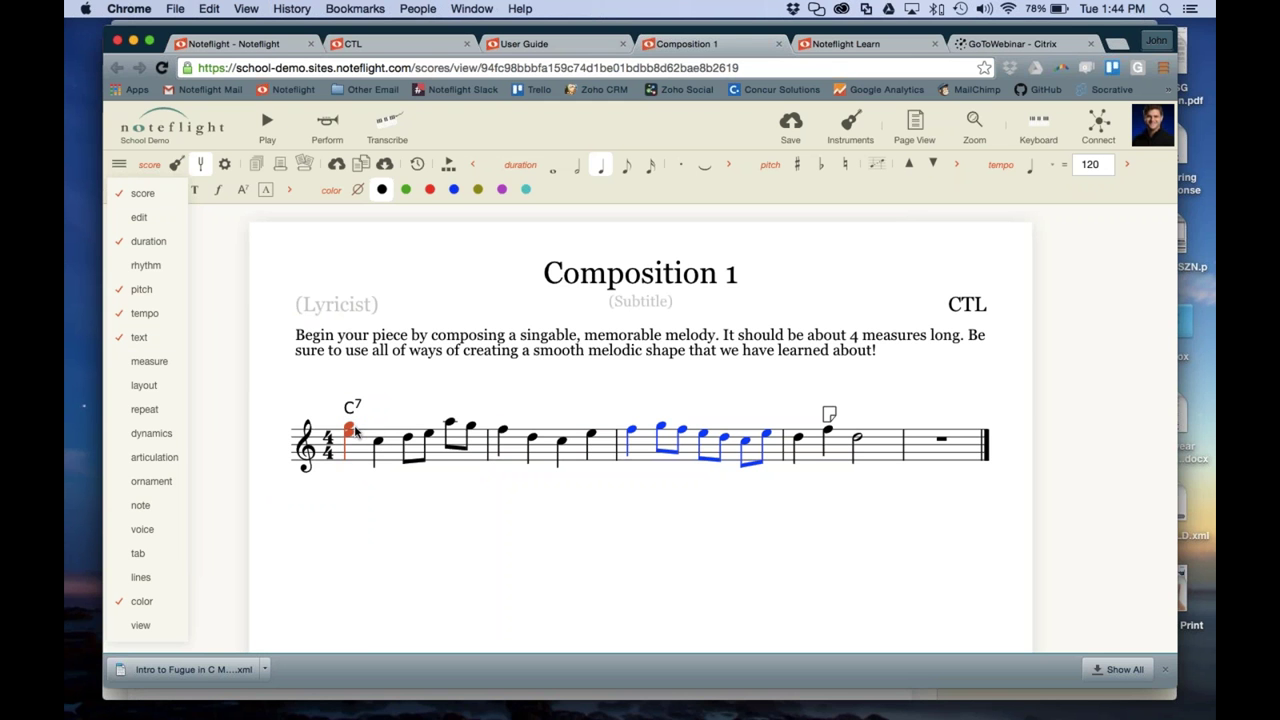
{"action": "key", "text": "Up"}
{"action": "key", "text": "Up"}
{"action": "key", "text": "Down"}
{"action": "key", "text": "Down"}
{"action": "left_click", "coordinate": [396, 474]}
{"action": "left_click", "coordinate": [361, 408]}
{"action": "left_click_drag", "start_coordinate": [352, 405], "coordinate": [352, 401]}
{"action": "left_click", "coordinate": [348, 455]}
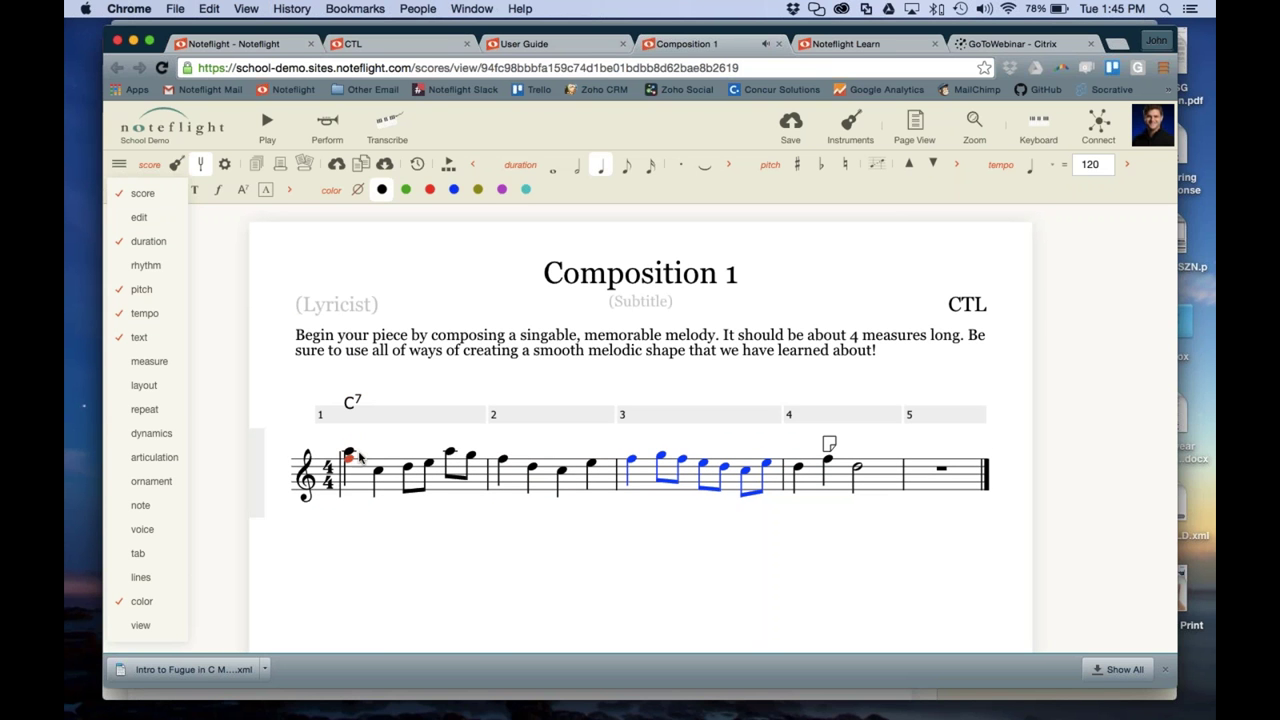
Raise measure 1's opening note onto high ledger lines and retype 7 in C7
{"action": "key", "text": "Up"}
{"action": "key", "text": "Up"}
{"action": "key", "text": "Up"}
{"action": "key", "text": "Up"}
{"action": "key", "text": "Up"}
{"action": "key", "text": "Up"}
{"action": "key", "text": "Up"}
{"action": "key", "text": "Up"}
{"action": "key", "text": "Up"}
{"action": "key", "text": "Up"}
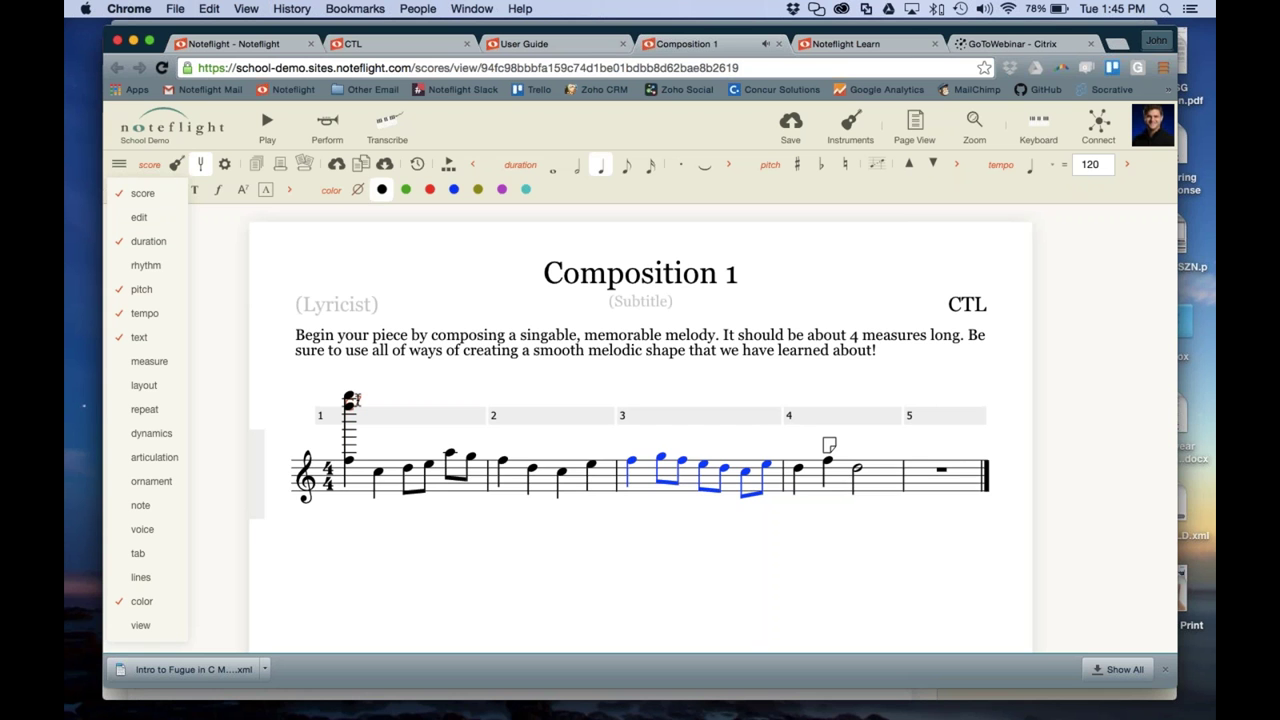
{"action": "key", "text": "Escape"}
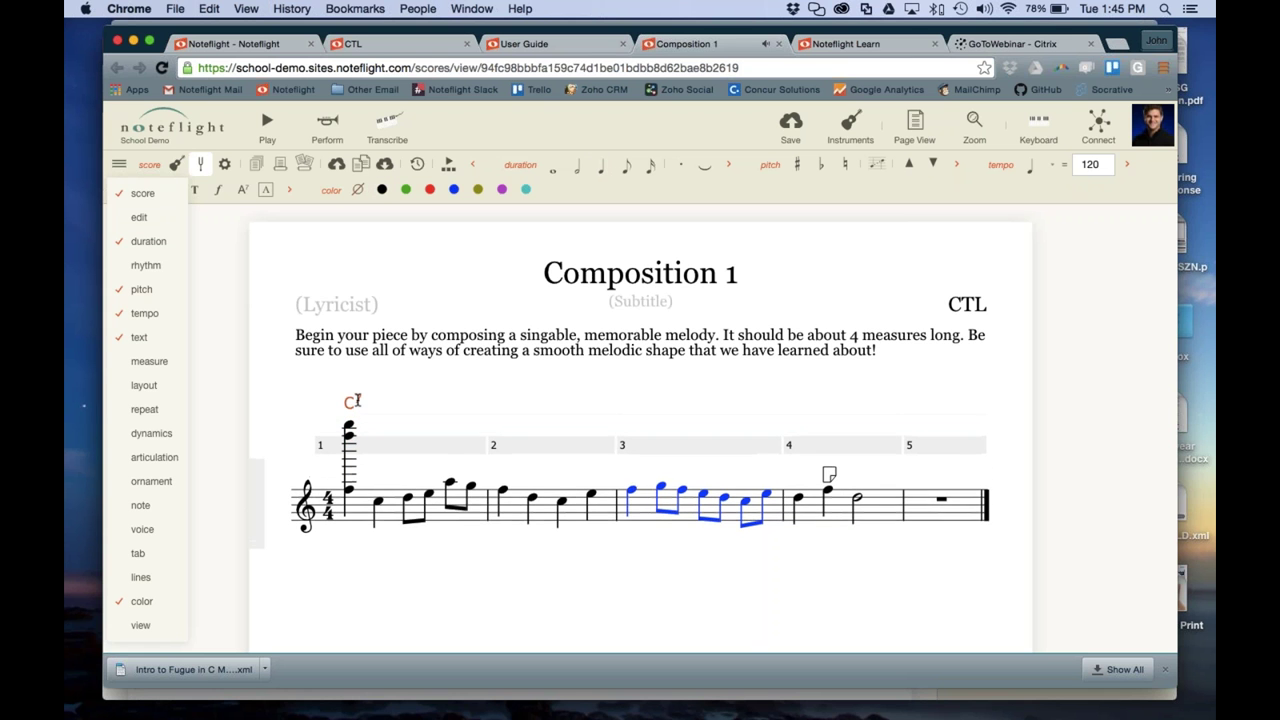
{"action": "type", "text": "7"}
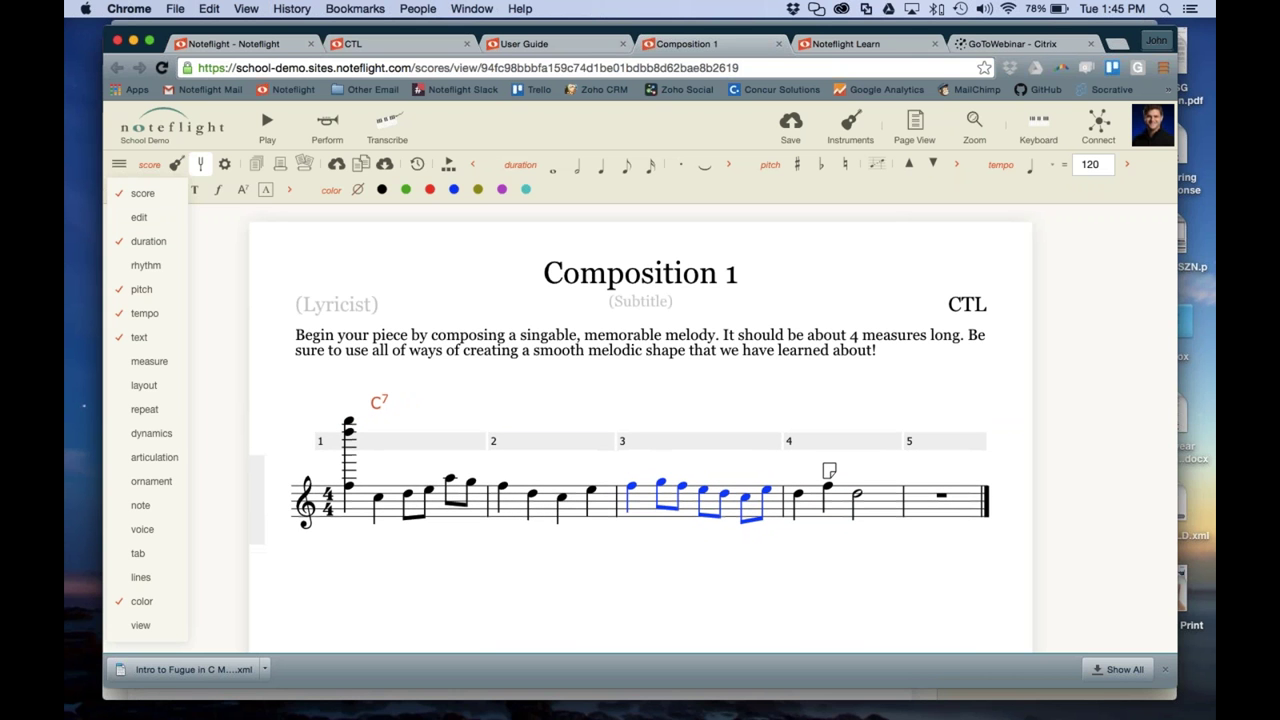
{"action": "left_click", "coordinate": [408, 497]}
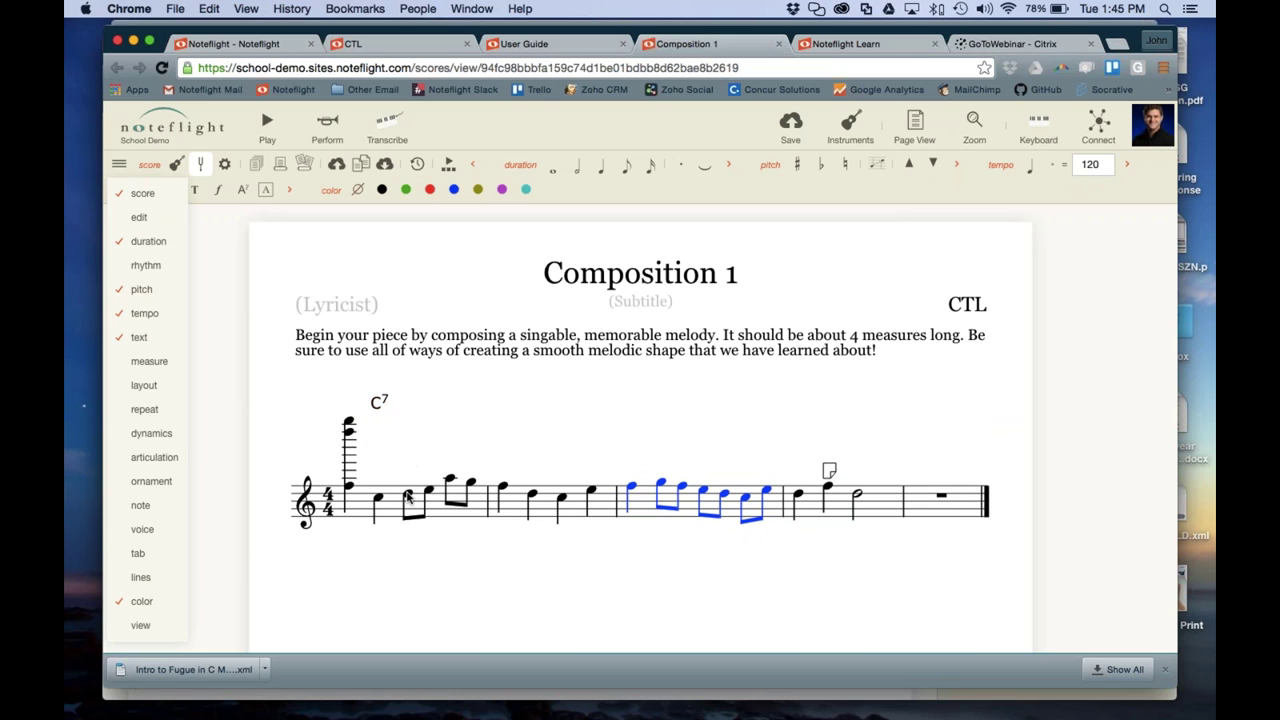
Enter an Amaj7 chord symbol on measure 1's first eighth note
{"action": "mouse_move", "coordinate": [155, 338]}
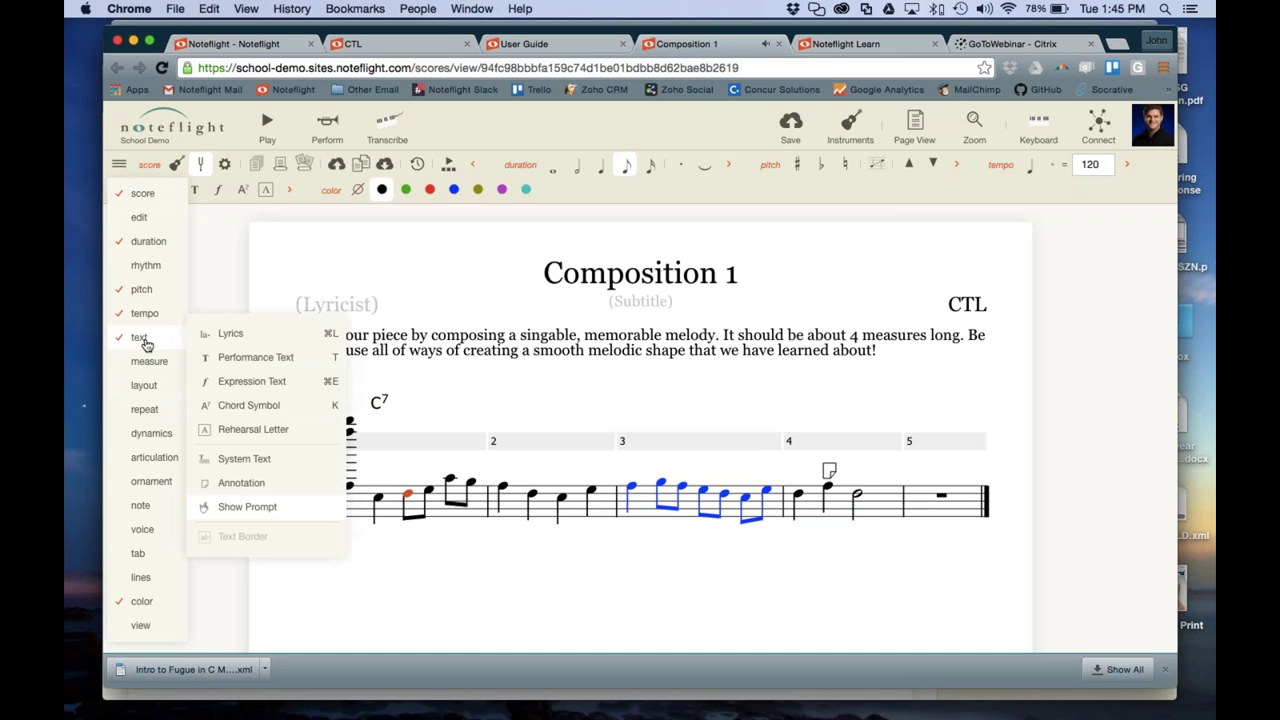
{"action": "left_click", "coordinate": [450, 392]}
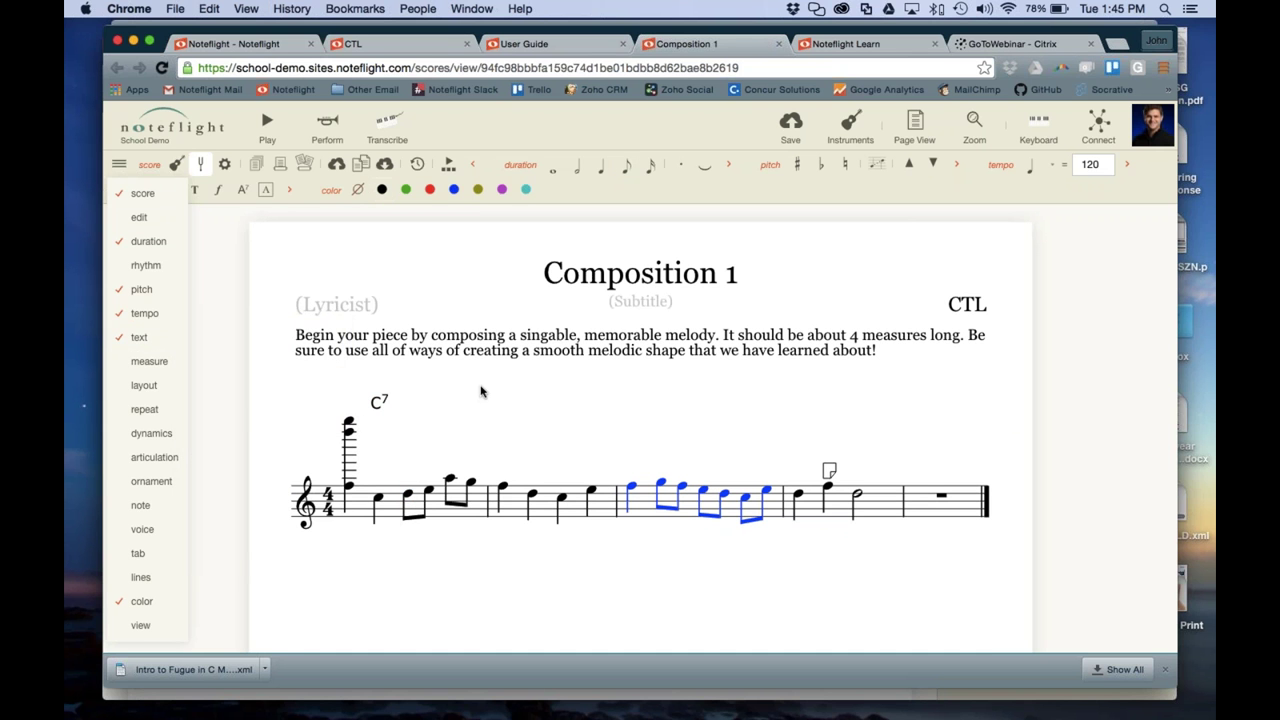
{"action": "left_click", "coordinate": [408, 500]}
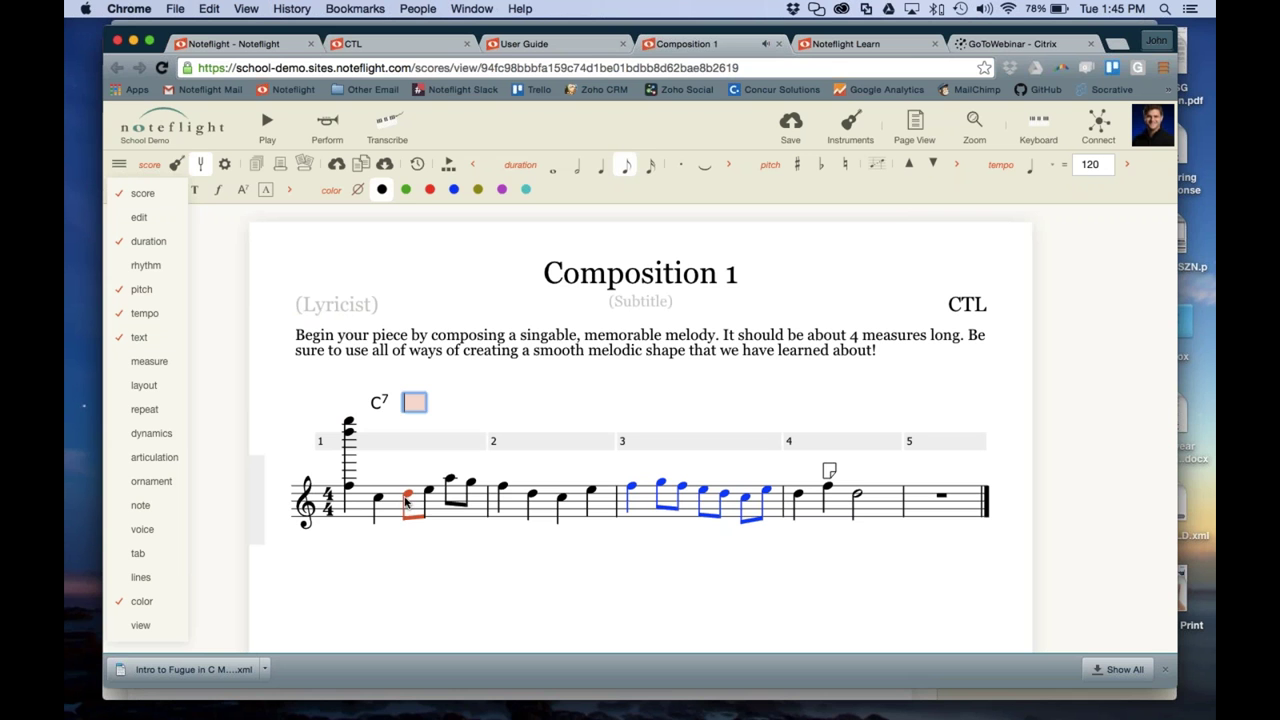
{"action": "type", "text": "A"}
{"action": "type", "text": "7"}
{"action": "key", "text": "BackSpace"}
{"action": "type", "text": "maj7"}
{"action": "key", "text": "Return"}
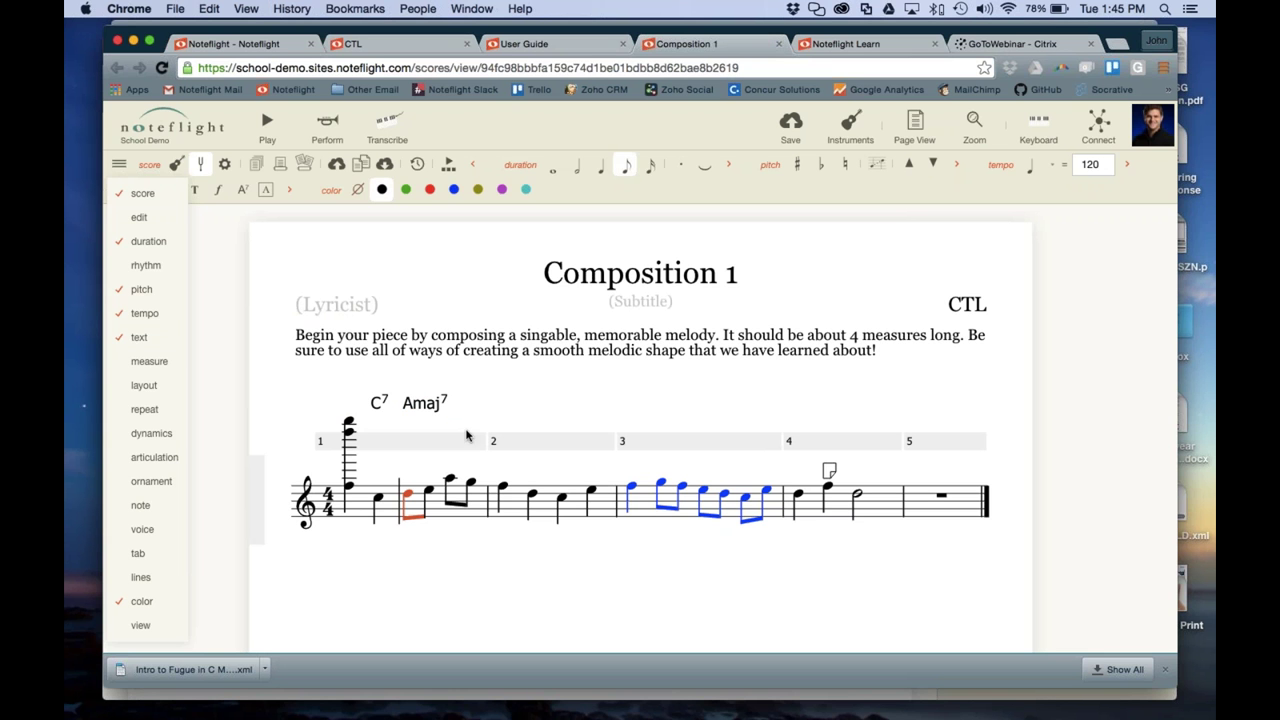
Drag the Amaj7 symbol to adjust its height above the staff
{"action": "key", "text": "Escape"}
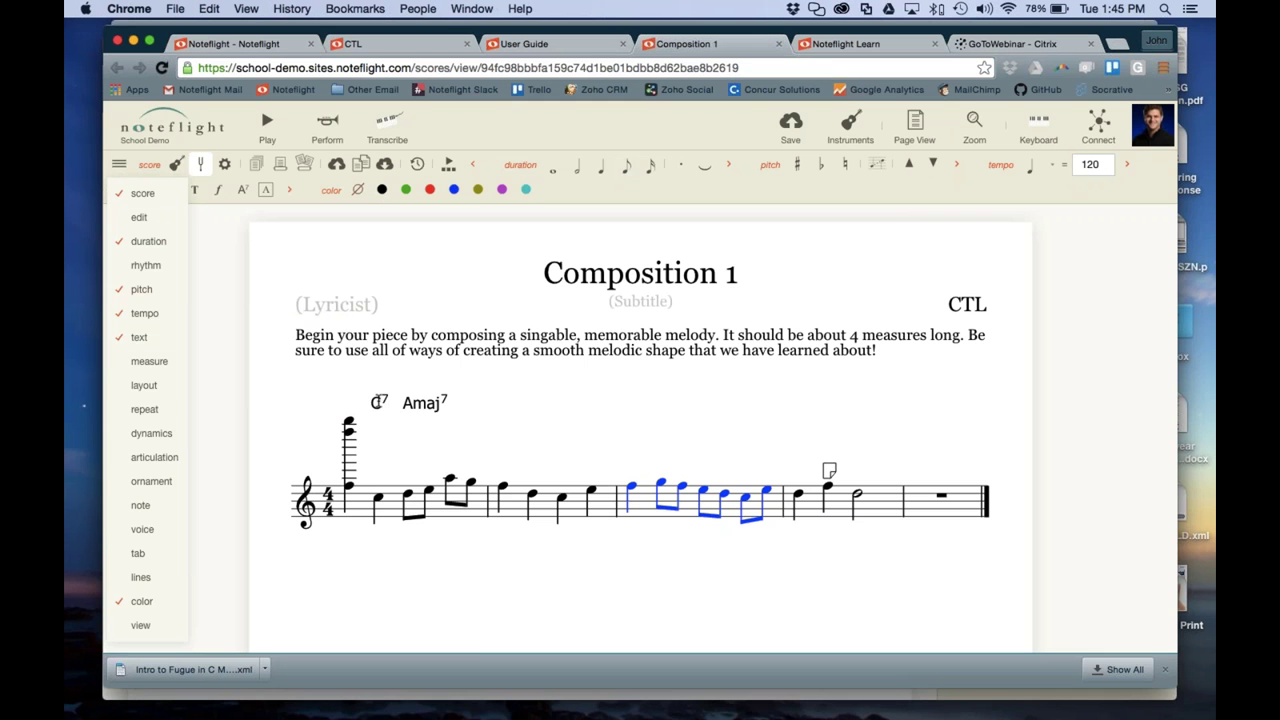
{"action": "left_click", "coordinate": [379, 402]}
{"action": "left_click", "coordinate": [428, 402]}
{"action": "mouse_move", "coordinate": [428, 402]}
{"action": "left_mouse_down"}
{"action": "mouse_move", "coordinate": [426, 445]}
{"action": "mouse_move", "coordinate": [425, 401]}
{"action": "left_mouse_up"}
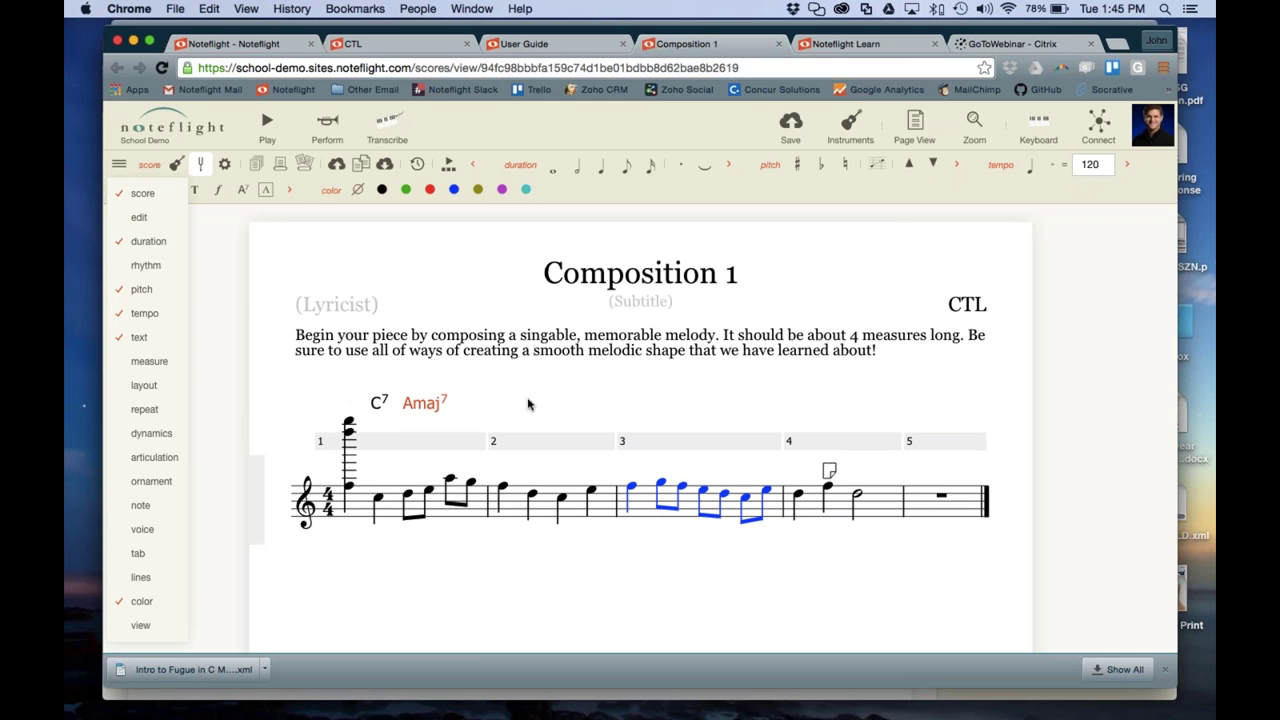
{"action": "left_click_drag", "start_coordinate": [423, 398], "coordinate": [423, 398]}
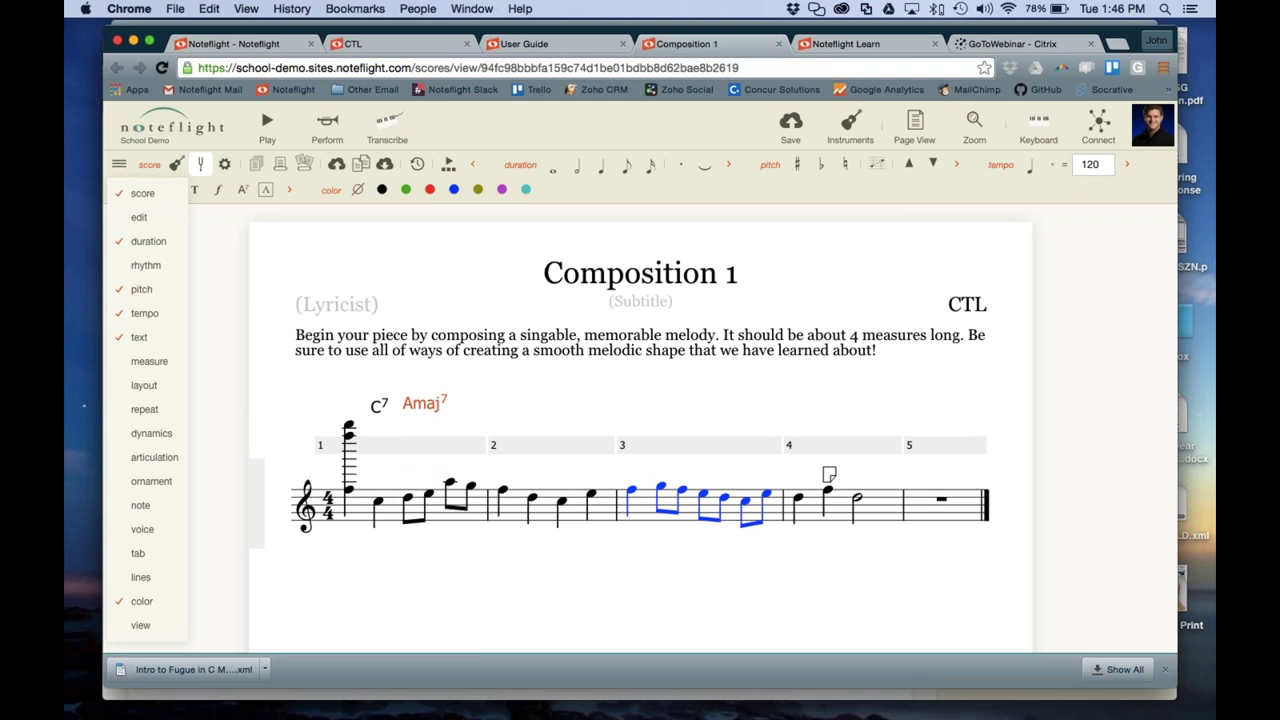
Enter a 'v69' chord symbol after Amaj7 at the end of measure 1
{"action": "left_click", "coordinate": [468, 522]}
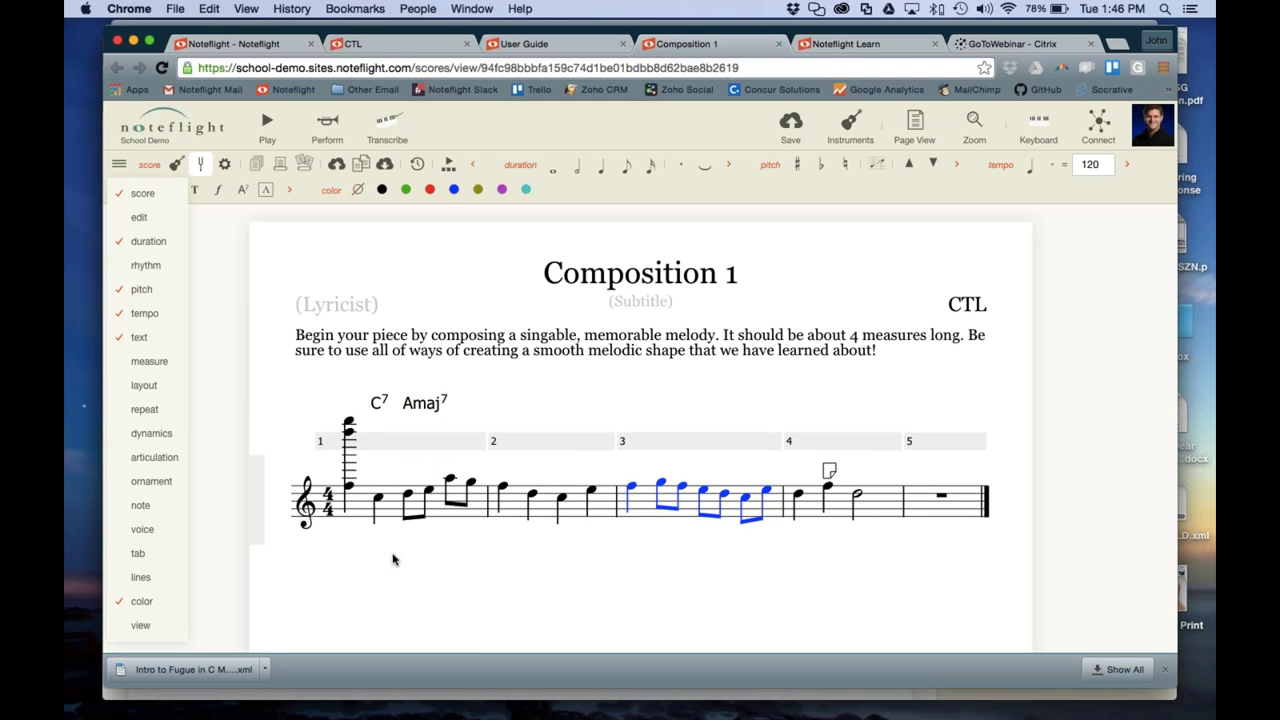
{"action": "left_click", "coordinate": [448, 481]}
{"action": "mouse_move", "coordinate": [140, 432]}
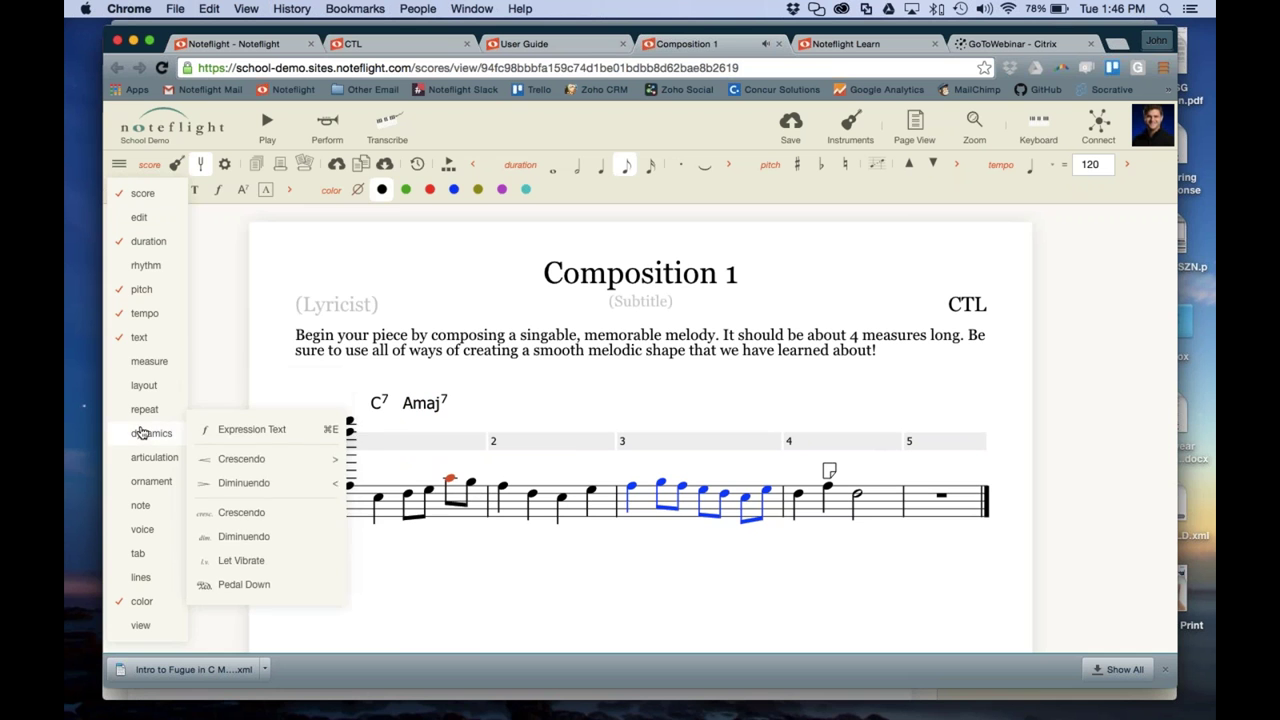
{"action": "mouse_move", "coordinate": [138, 336]}
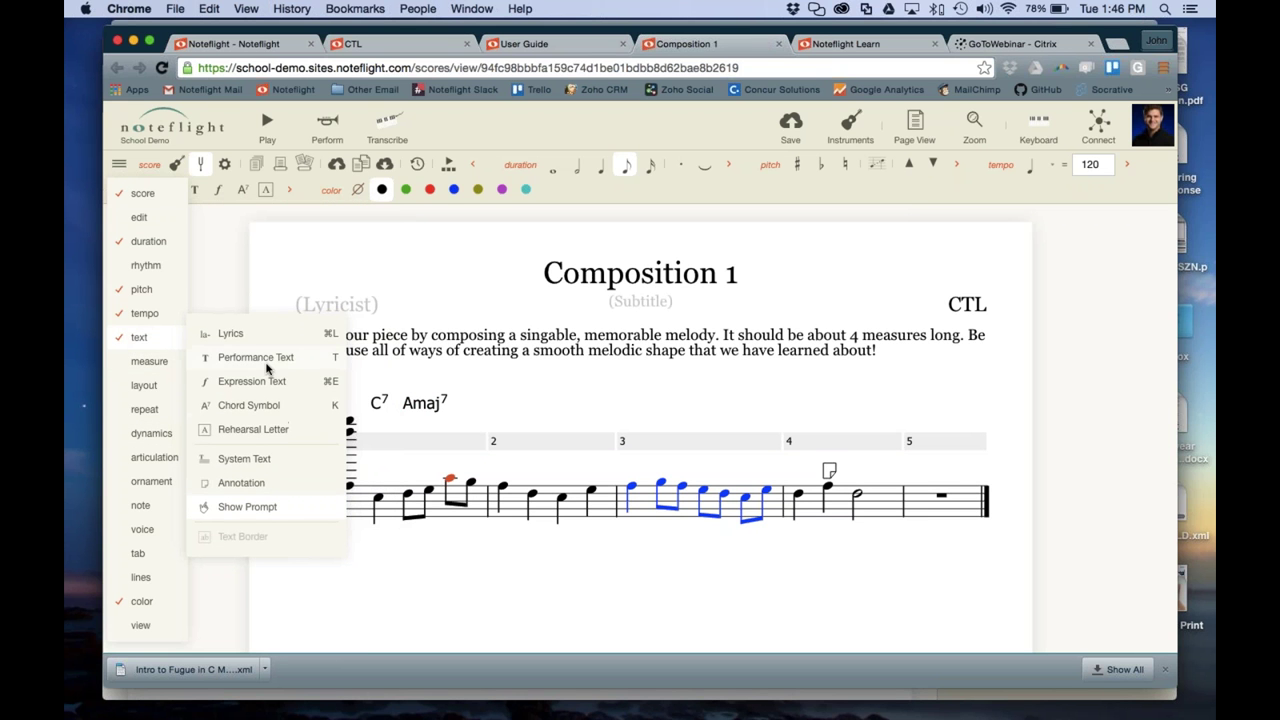
{"action": "left_click", "coordinate": [254, 406]}
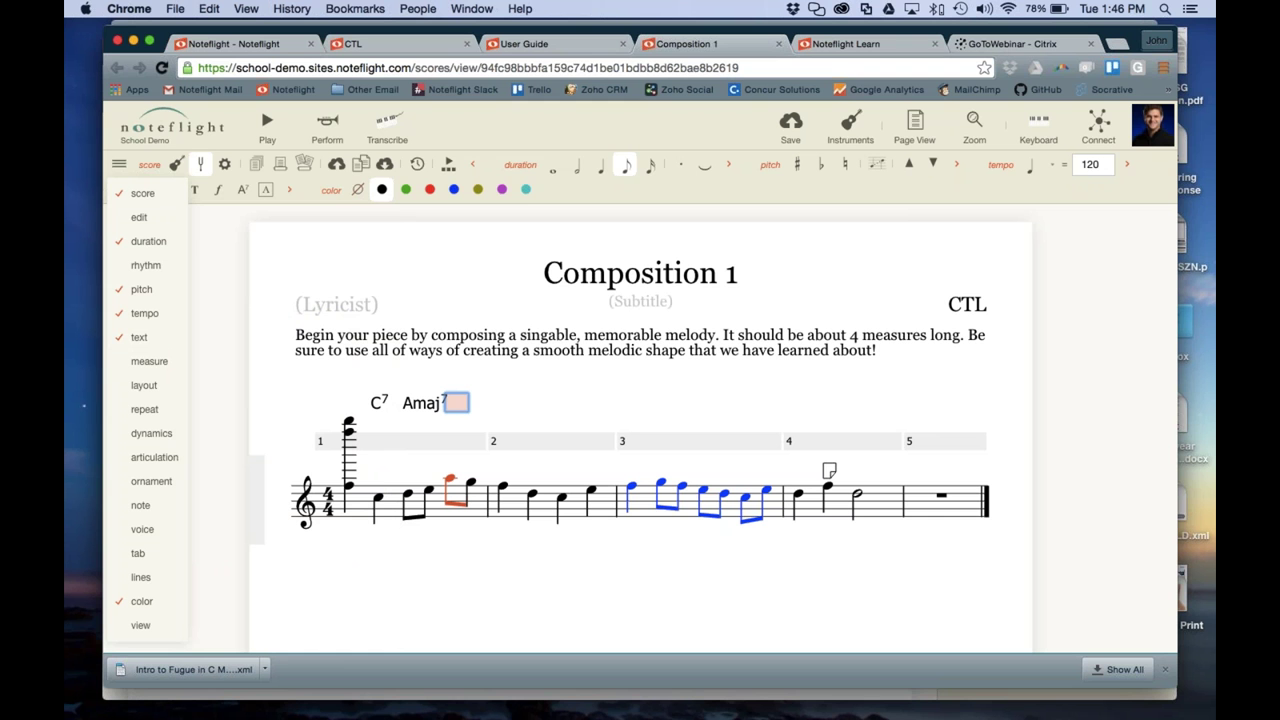
{"action": "type", "text": "v69"}
{"action": "key", "text": "Return"}
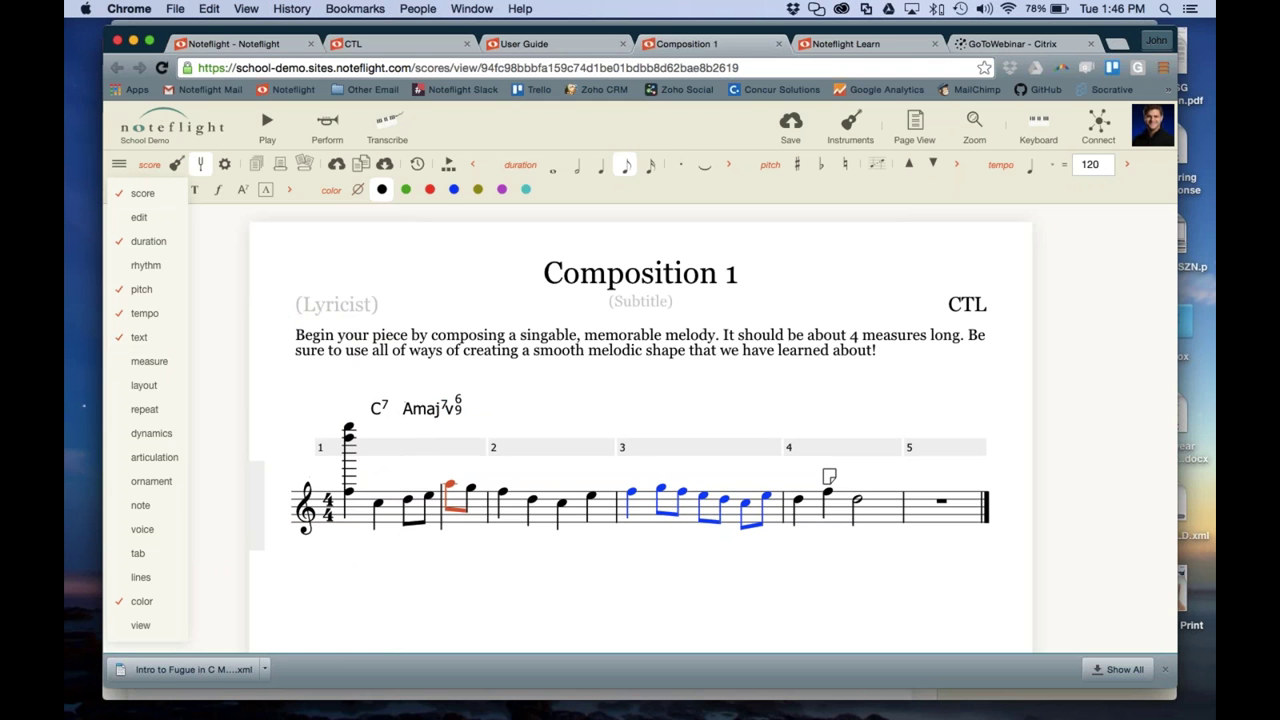
Correct the lowercase v to uppercase so the label reads V6/9
{"action": "left_click", "coordinate": [446, 410]}
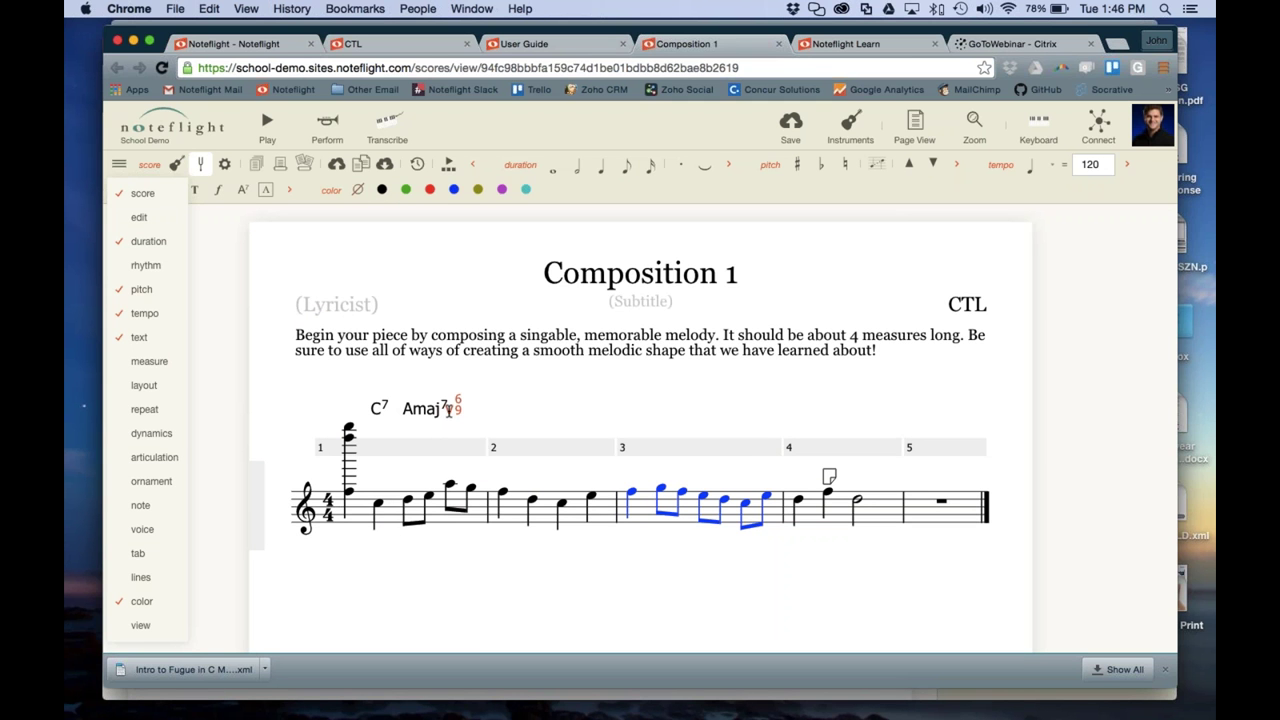
{"action": "double_click", "coordinate": [447, 412]}
{"action": "key", "text": "Delete"}
{"action": "type", "text": "V"}
{"action": "key", "text": "Return"}
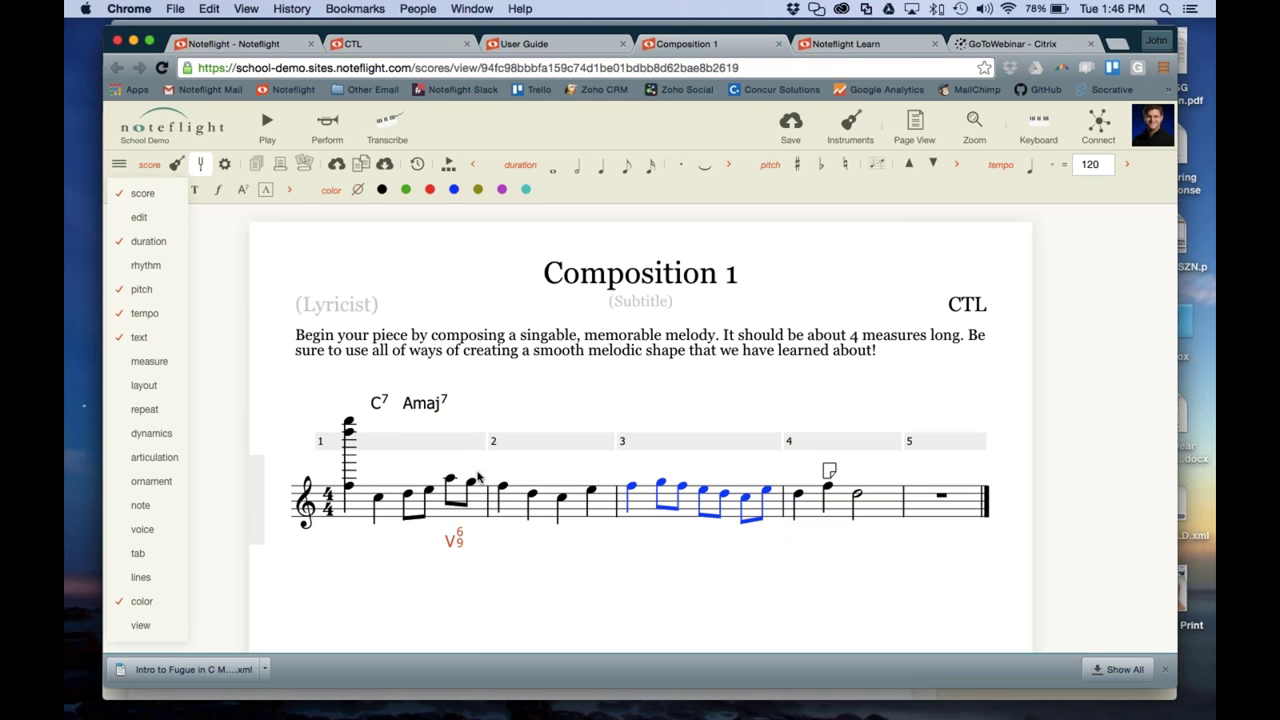
Add an 'IV4' text label below the first note of measure 2 using Ctrl+L
{"action": "left_click", "coordinate": [503, 487]}
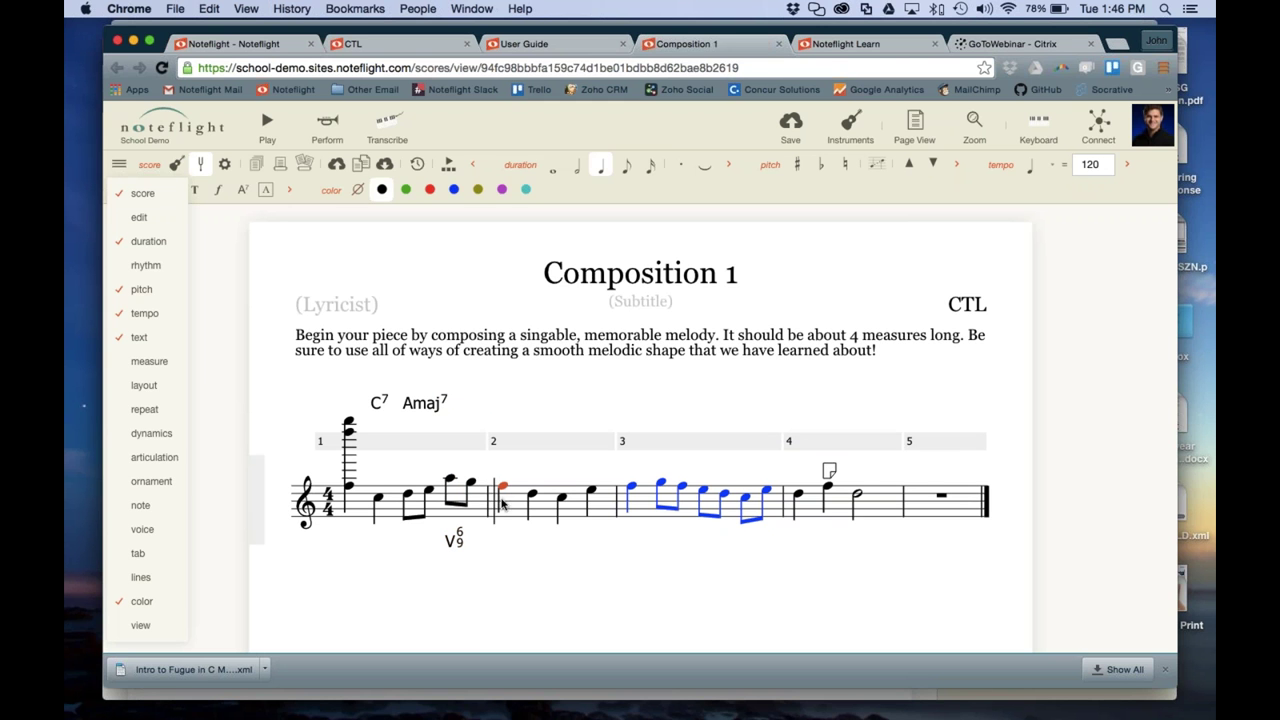
{"action": "key", "text": "ctrl+l"}
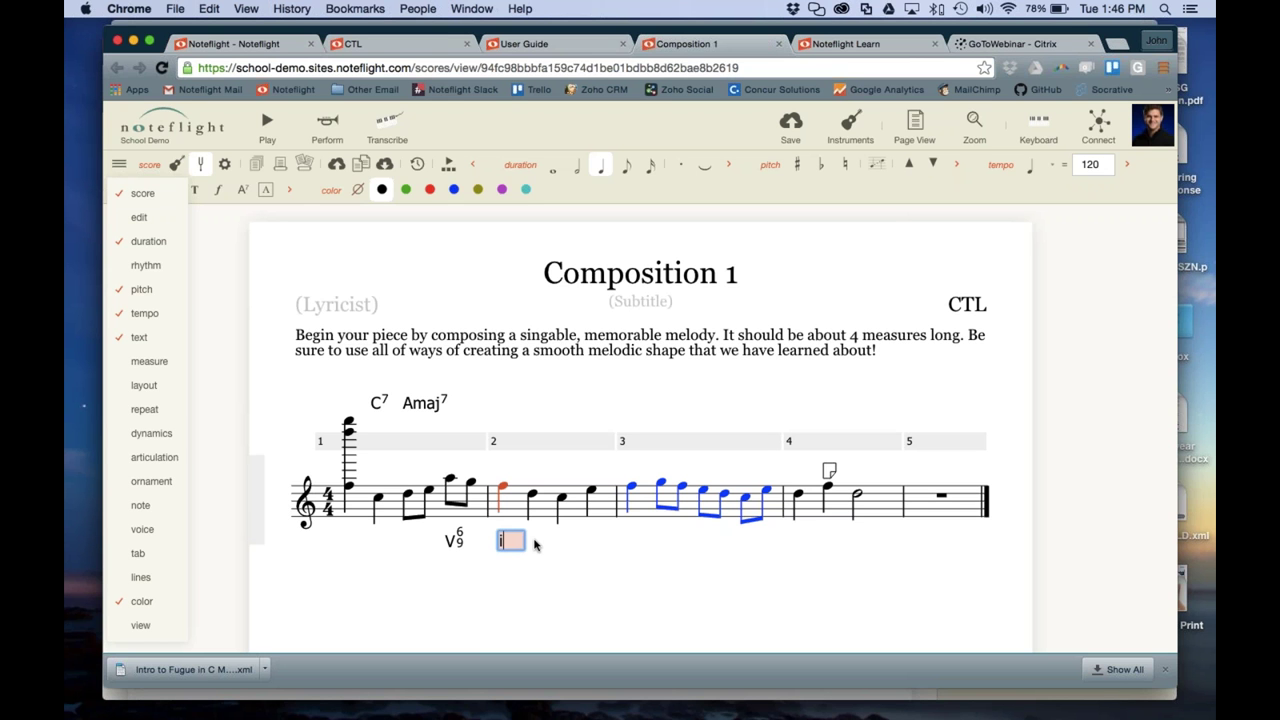
{"action": "type", "text": "IV4"}
{"action": "key", "text": "Return"}
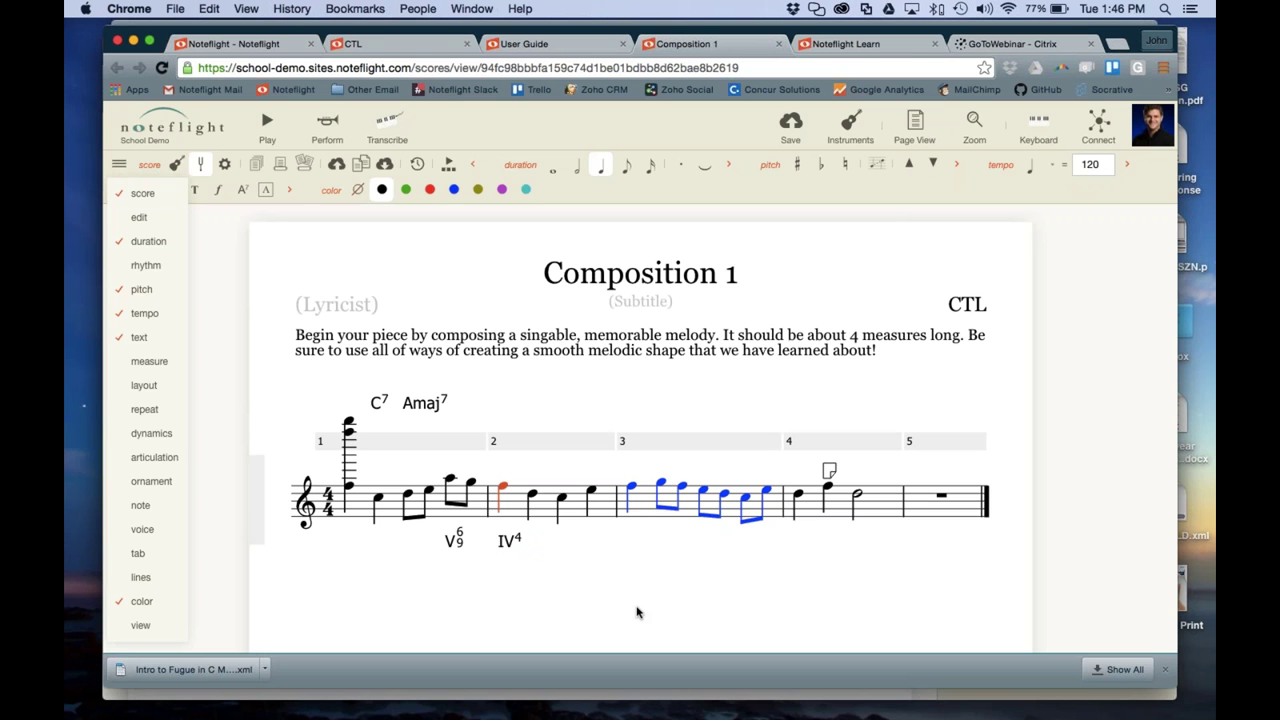
Enter lyrics 'Ly', 'ric-' and 's' under measure 1's opening notes, then clear the selection
{"action": "left_click", "coordinate": [349, 492]}
{"action": "mouse_move", "coordinate": [147, 345]}
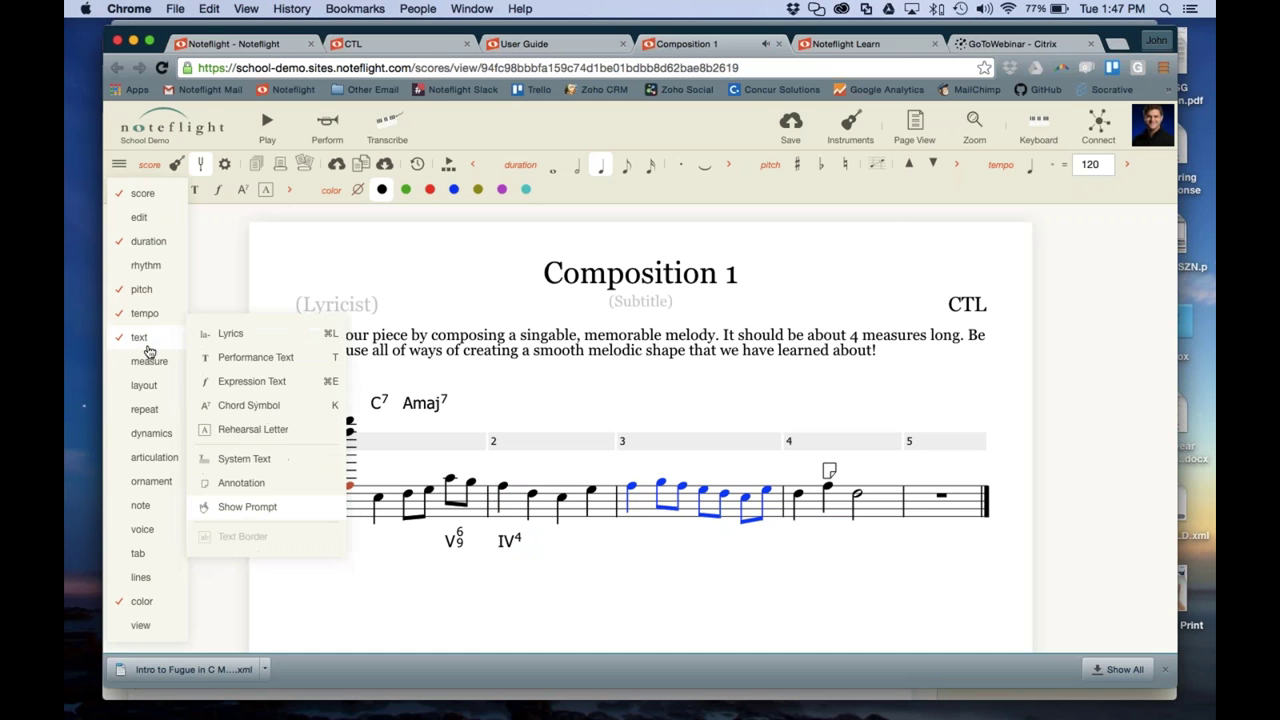
{"action": "left_click", "coordinate": [247, 341]}
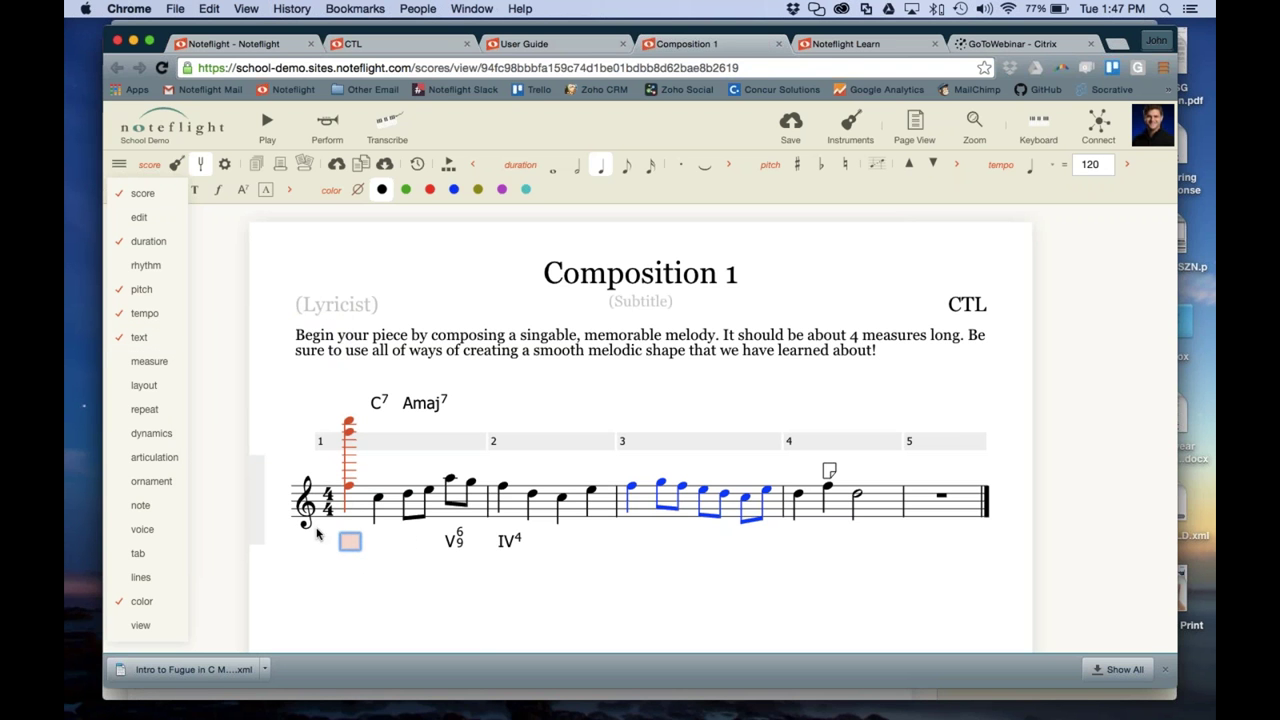
{"action": "type", "text": "Ly"}
{"action": "key", "text": "space"}
{"action": "type", "text": "ric - s"}
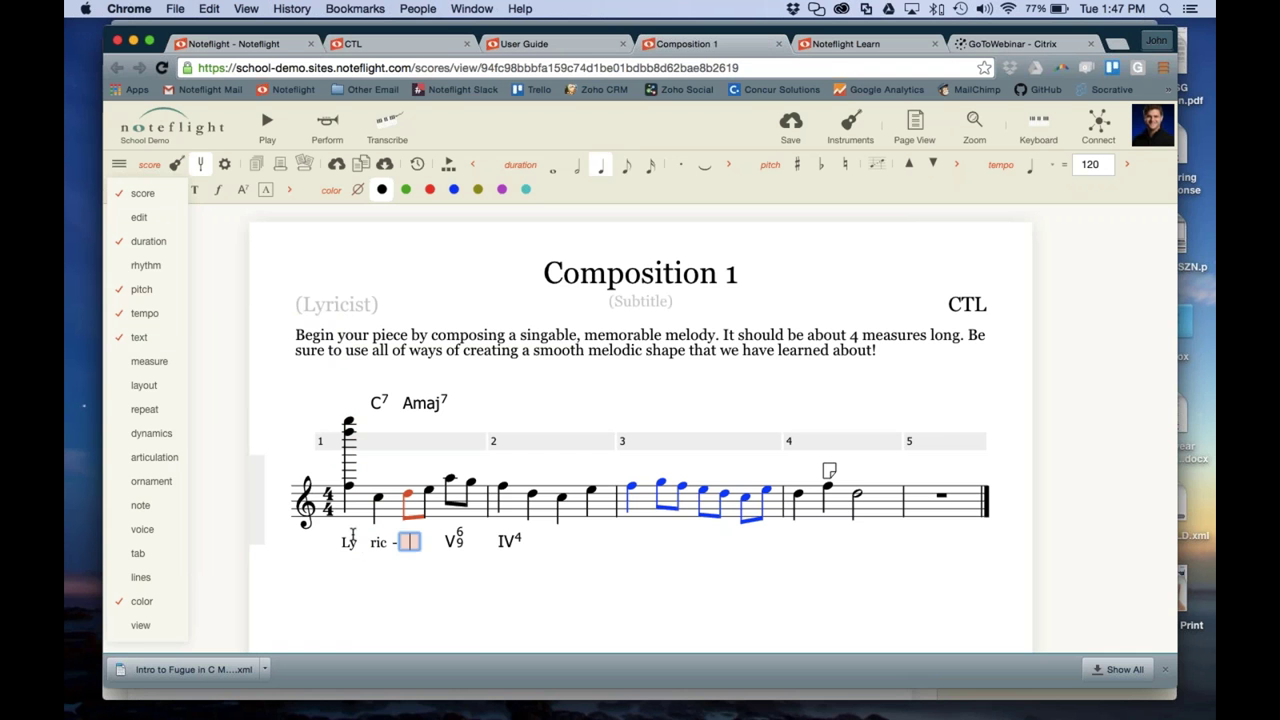
{"action": "key", "text": "space"}
{"action": "left_click", "coordinate": [354, 588]}
{"action": "left_click", "coordinate": [348, 540]}
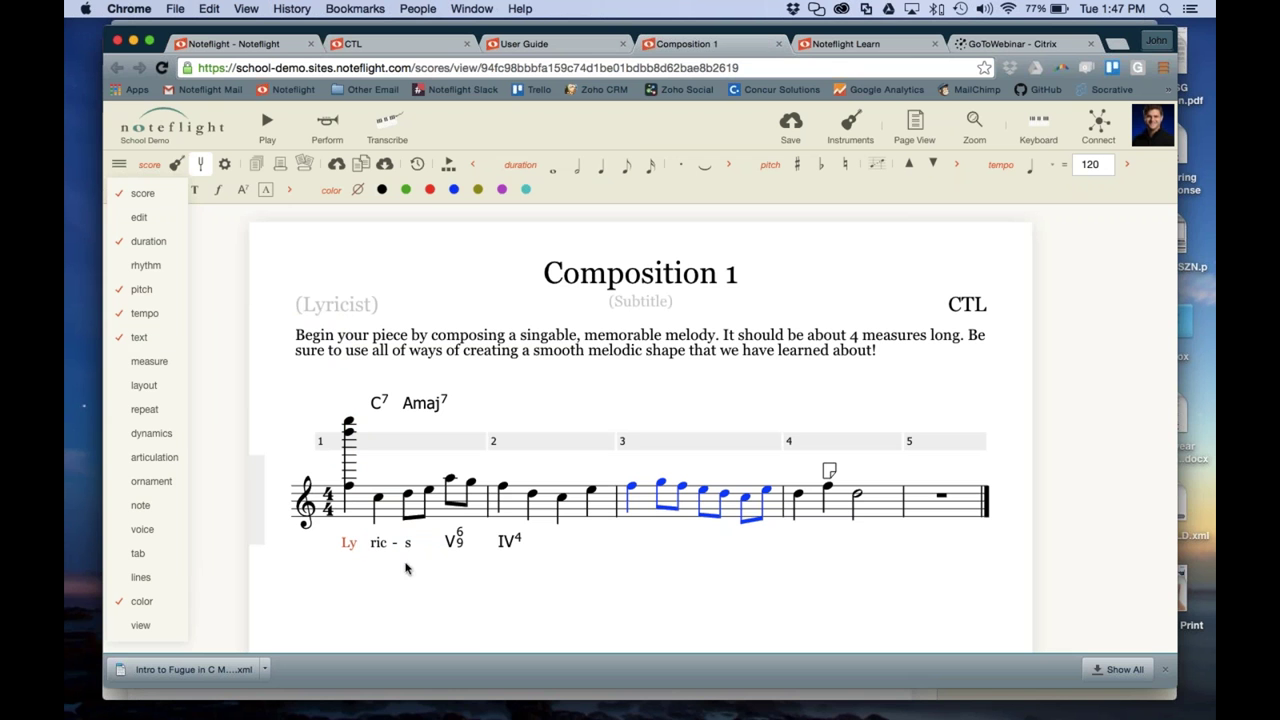
{"action": "left_click", "coordinate": [444, 556]}
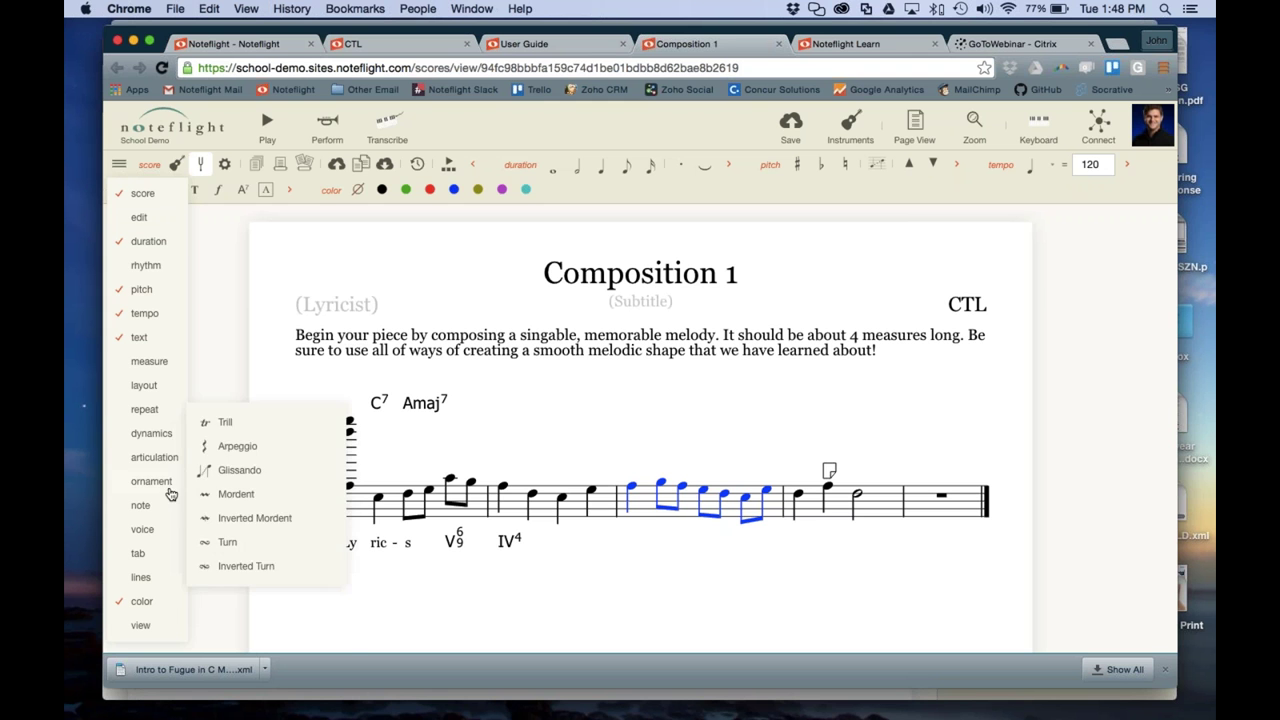
Lower the opening chord's high top note down onto the staff
{"action": "mouse_move", "coordinate": [145, 313]}
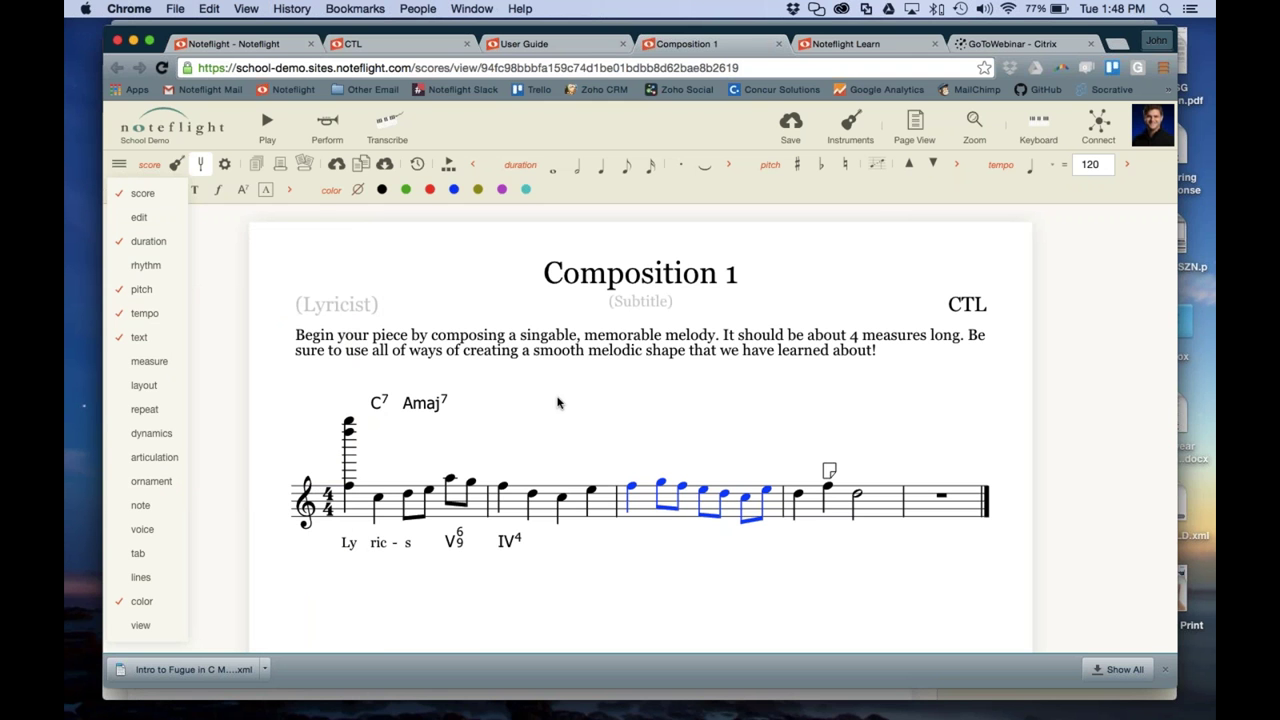
{"action": "left_click", "coordinate": [349, 428]}
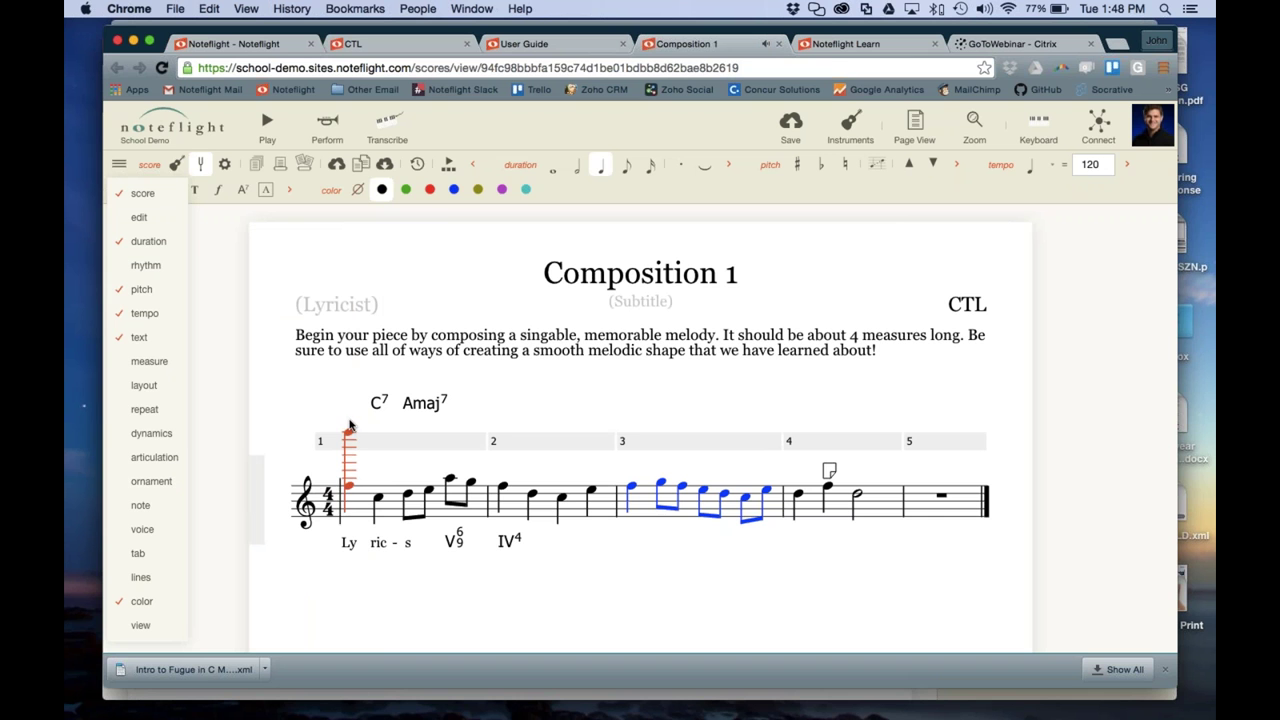
{"action": "left_click", "coordinate": [350, 432]}
{"action": "left_click_drag", "start_coordinate": [350, 432], "coordinate": [362, 450]}
{"action": "key", "text": "Down"}
{"action": "key", "text": "Down"}
{"action": "key", "text": "Down"}
Select measure 2 as the playback starting point
{"action": "mouse_move", "coordinate": [195, 220]}
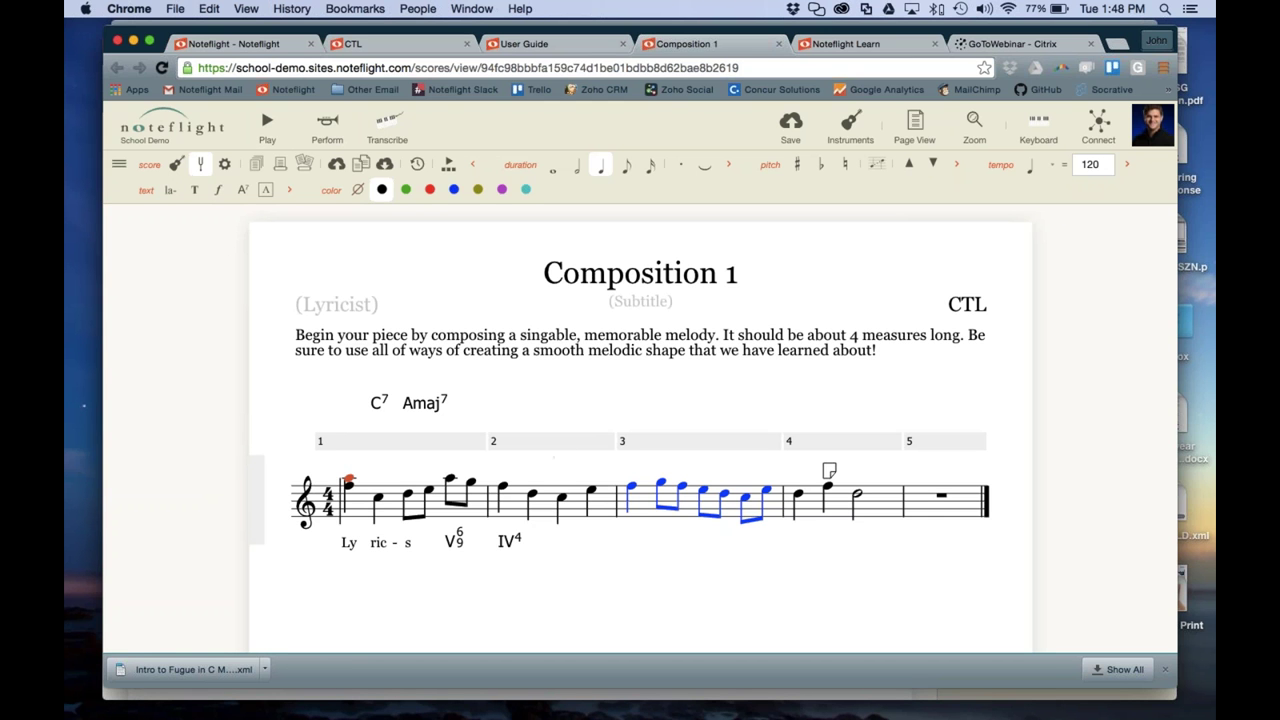
{"action": "left_click", "coordinate": [562, 497]}
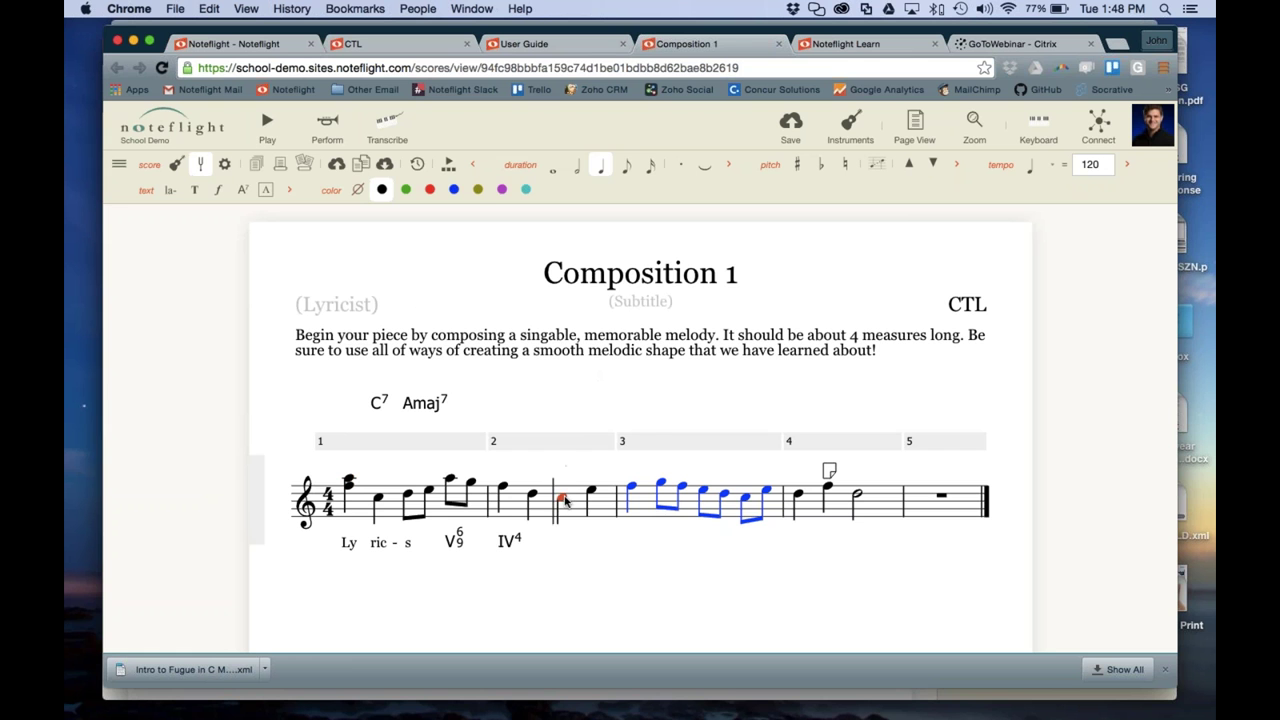
{"action": "left_click", "coordinate": [537, 417]}
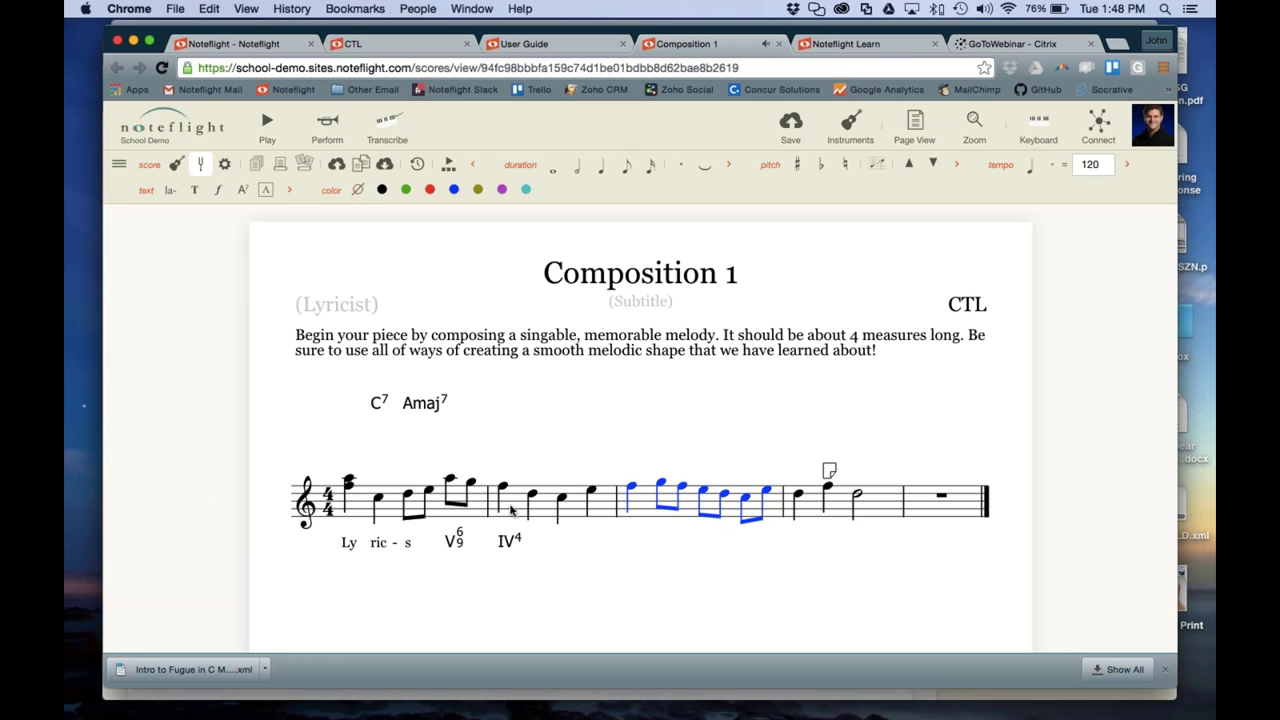
{"action": "left_click", "coordinate": [545, 514]}
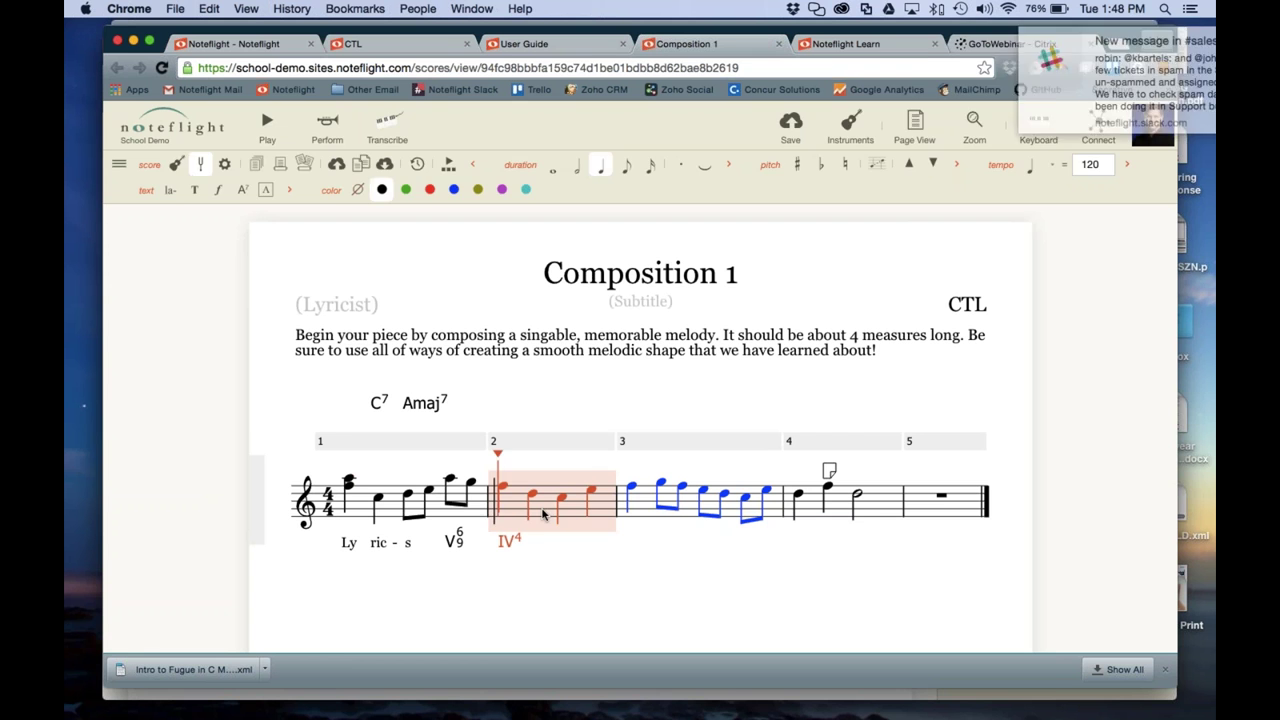
Start playback from measure 2 and bring the Composition 1 score window to the front
{"action": "key", "text": "space"}
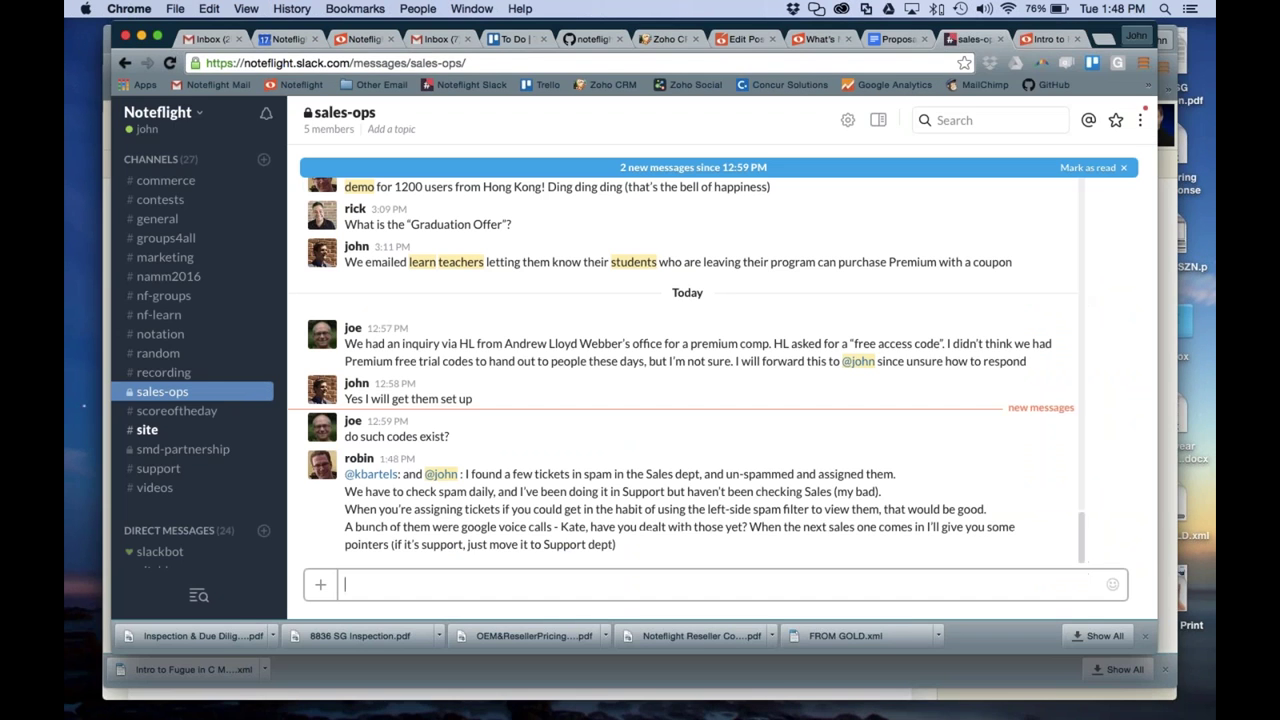
{"action": "key", "text": "ctrl+Down"}
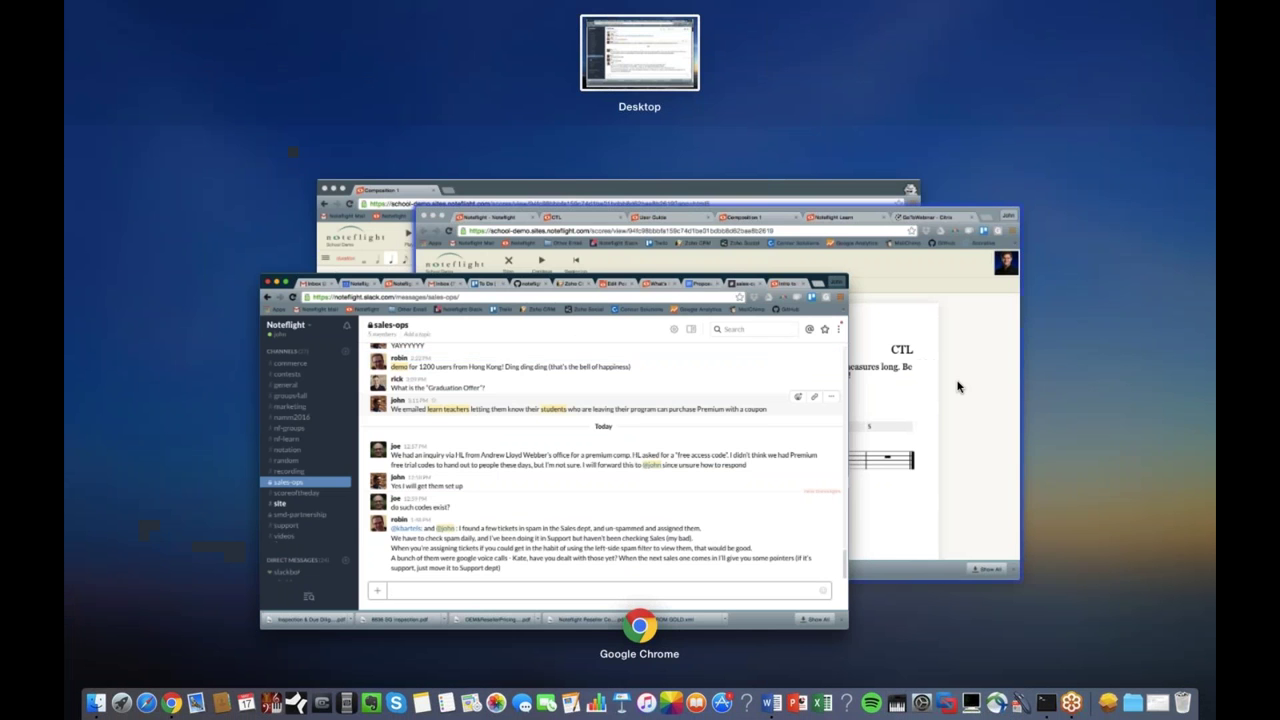
{"action": "left_click", "coordinate": [957, 380]}
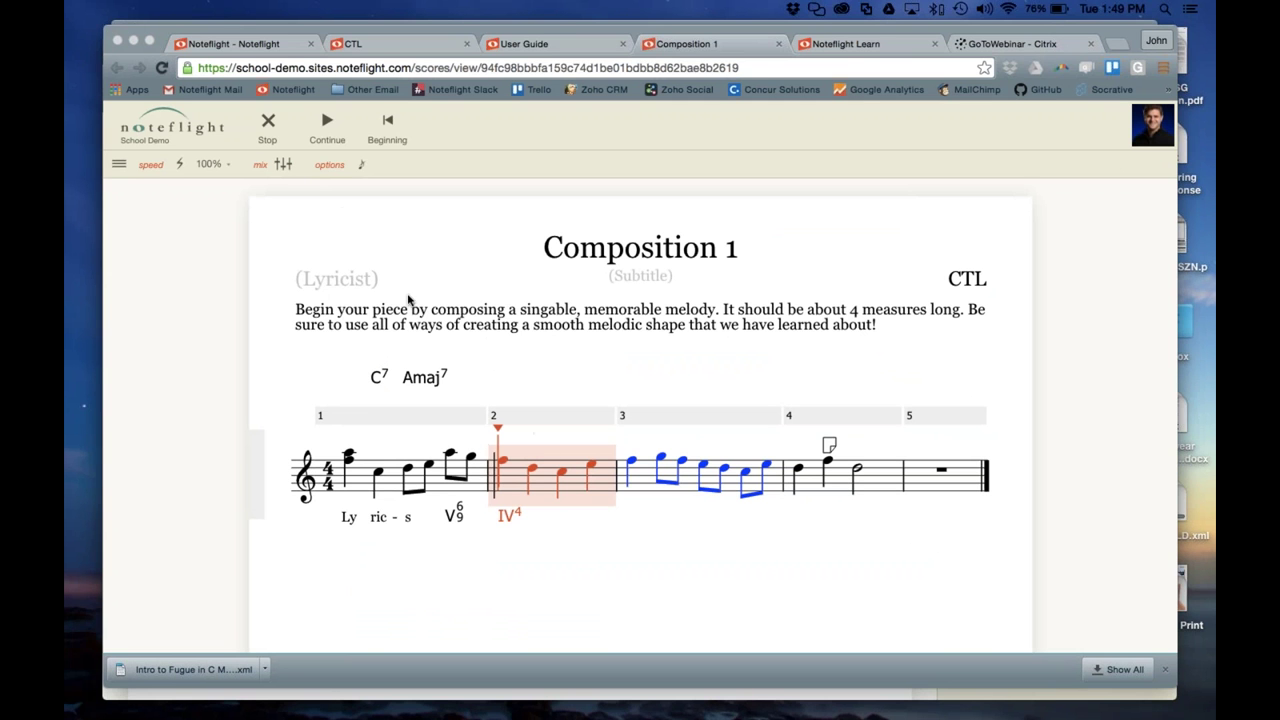
Resume and pause playback, leaving the playhead at measure 2, then open and close the Mixer
{"action": "left_click", "coordinate": [327, 127]}
{"action": "left_click", "coordinate": [327, 123]}
{"action": "left_click", "coordinate": [387, 122]}
{"action": "left_click", "coordinate": [325, 127]}
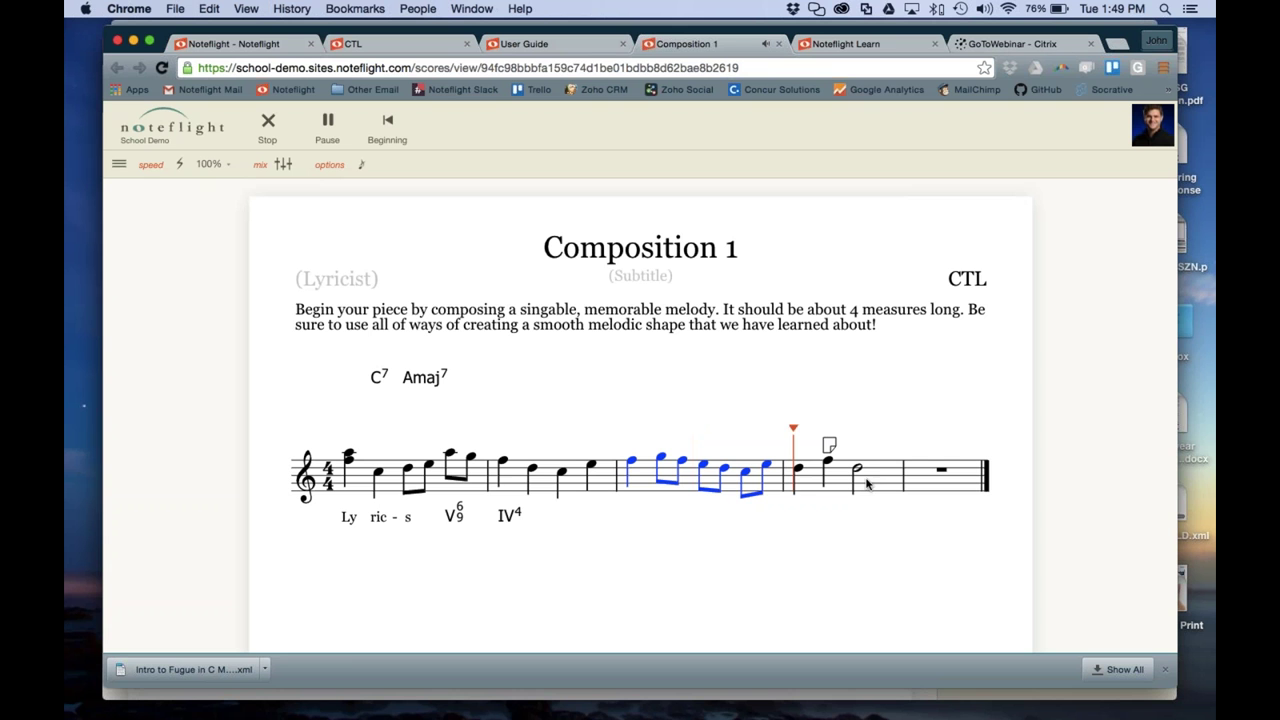
{"action": "left_click", "coordinate": [503, 482]}
{"action": "left_click", "coordinate": [327, 124]}
{"action": "left_click", "coordinate": [281, 165]}
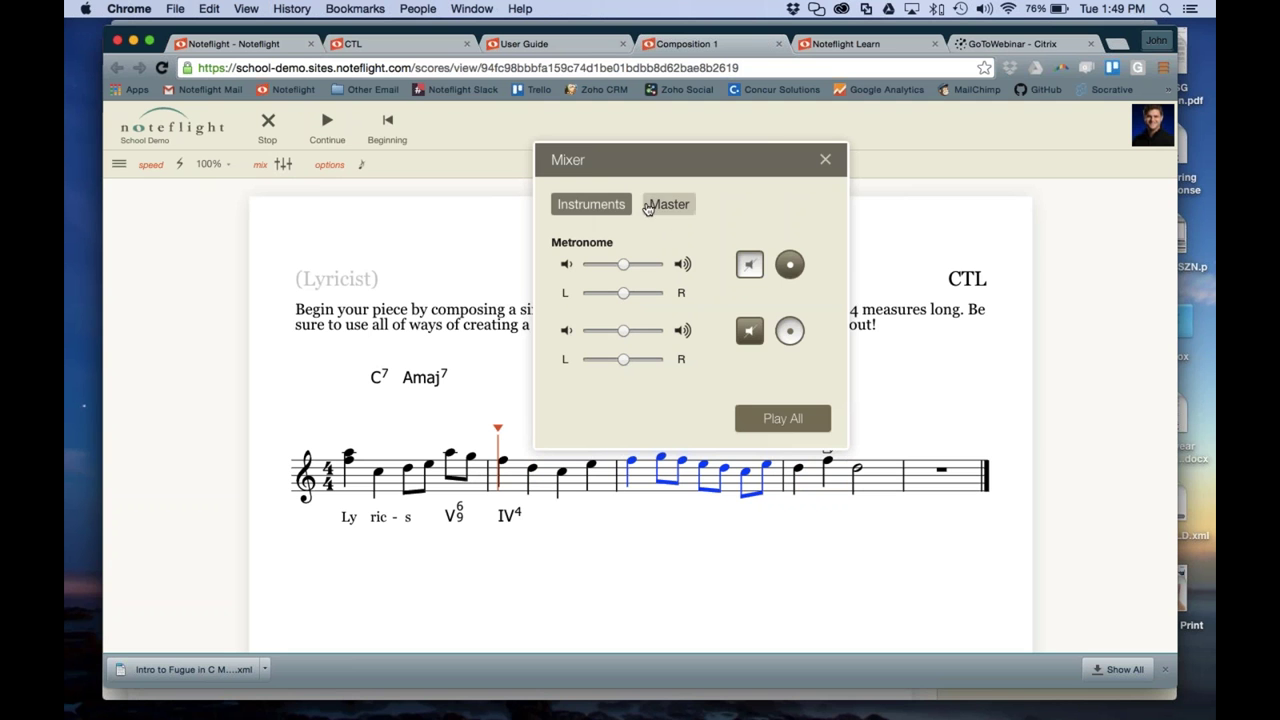
{"action": "left_click", "coordinate": [825, 159]}
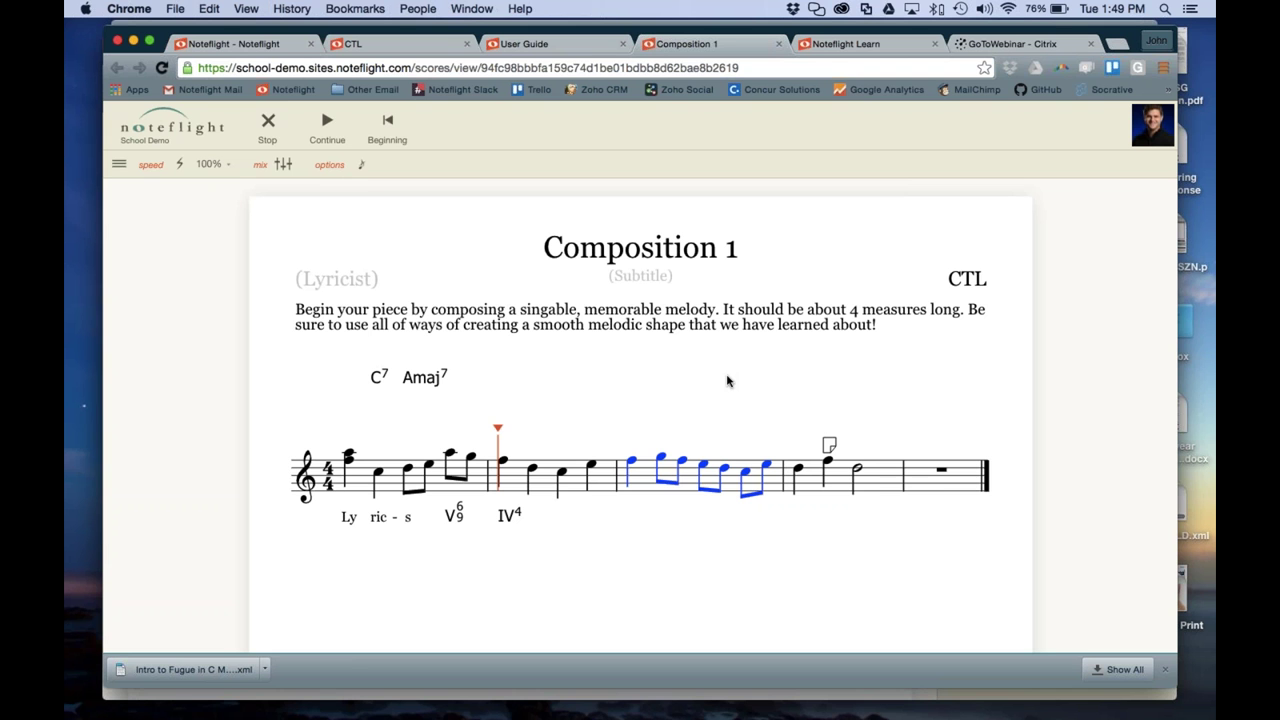
Play the score from measure 4, then pause
{"action": "left_click", "coordinate": [268, 126]}
{"action": "left_click", "coordinate": [541, 514]}
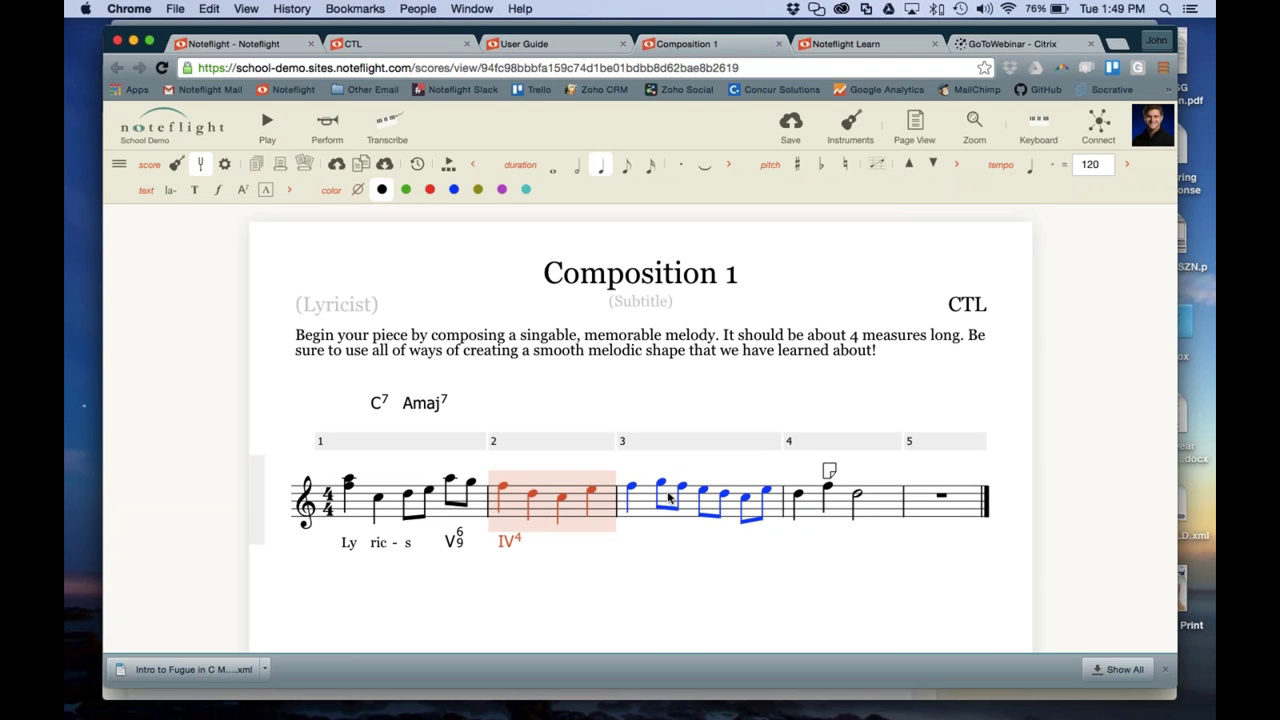
{"action": "left_click", "coordinate": [668, 497]}
{"action": "left_click", "coordinate": [814, 503]}
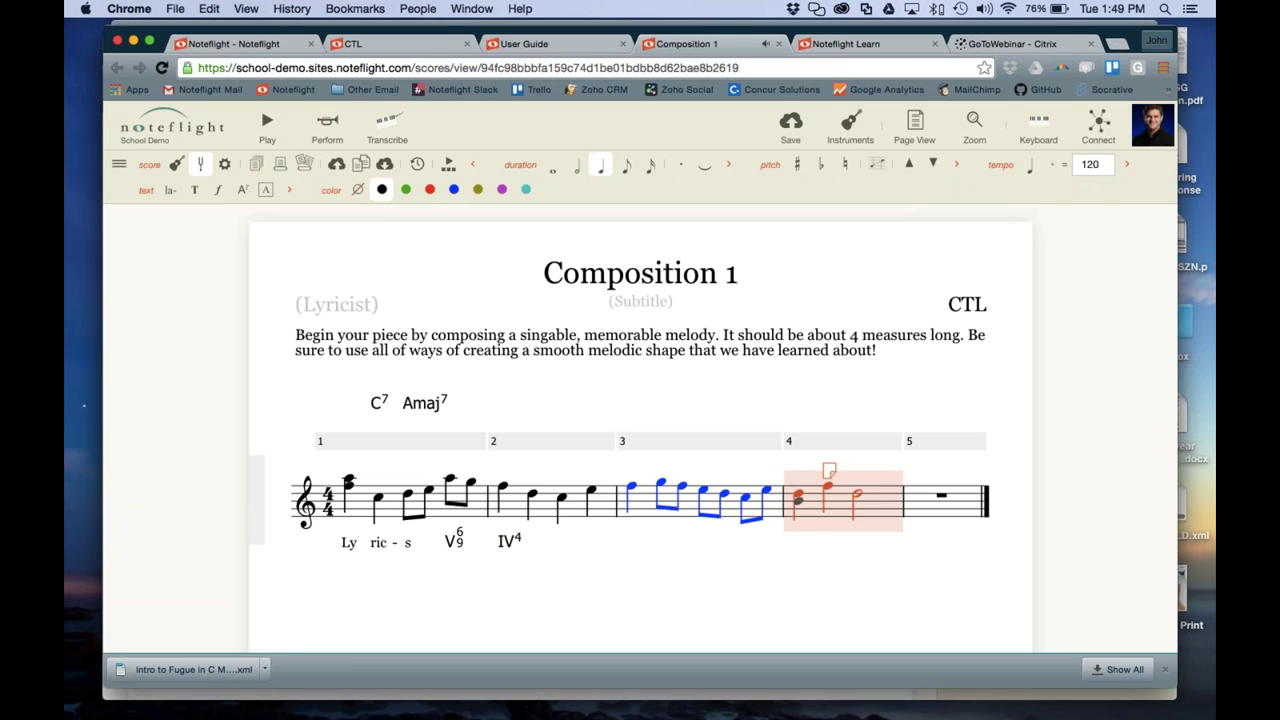
{"action": "left_click", "coordinate": [267, 126]}
{"action": "left_click", "coordinate": [322, 136]}
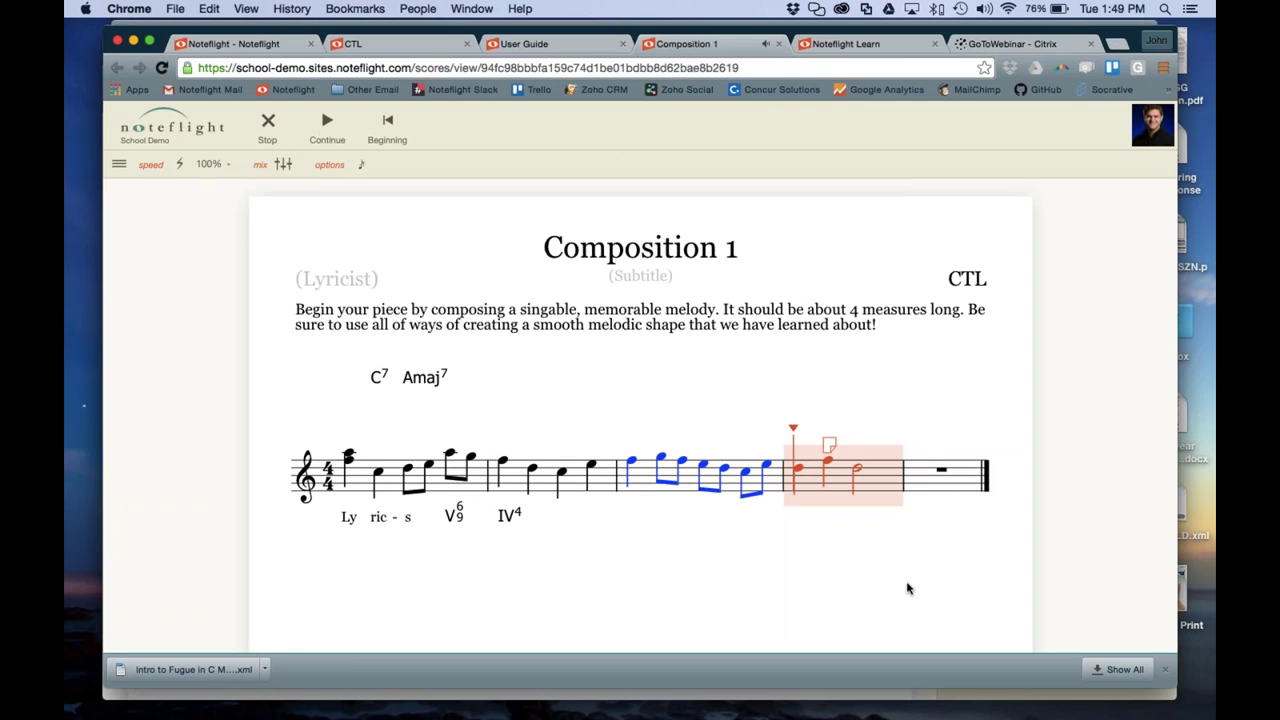
Move the playhead through measures 3, 2, 1, 3, 4, 5 and 2, then stop playback
{"action": "left_click", "coordinate": [726, 490]}
{"action": "left_click", "coordinate": [607, 482]}
{"action": "left_click", "coordinate": [441, 480]}
{"action": "left_click", "coordinate": [749, 491]}
{"action": "left_click", "coordinate": [790, 488]}
{"action": "left_click", "coordinate": [933, 484]}
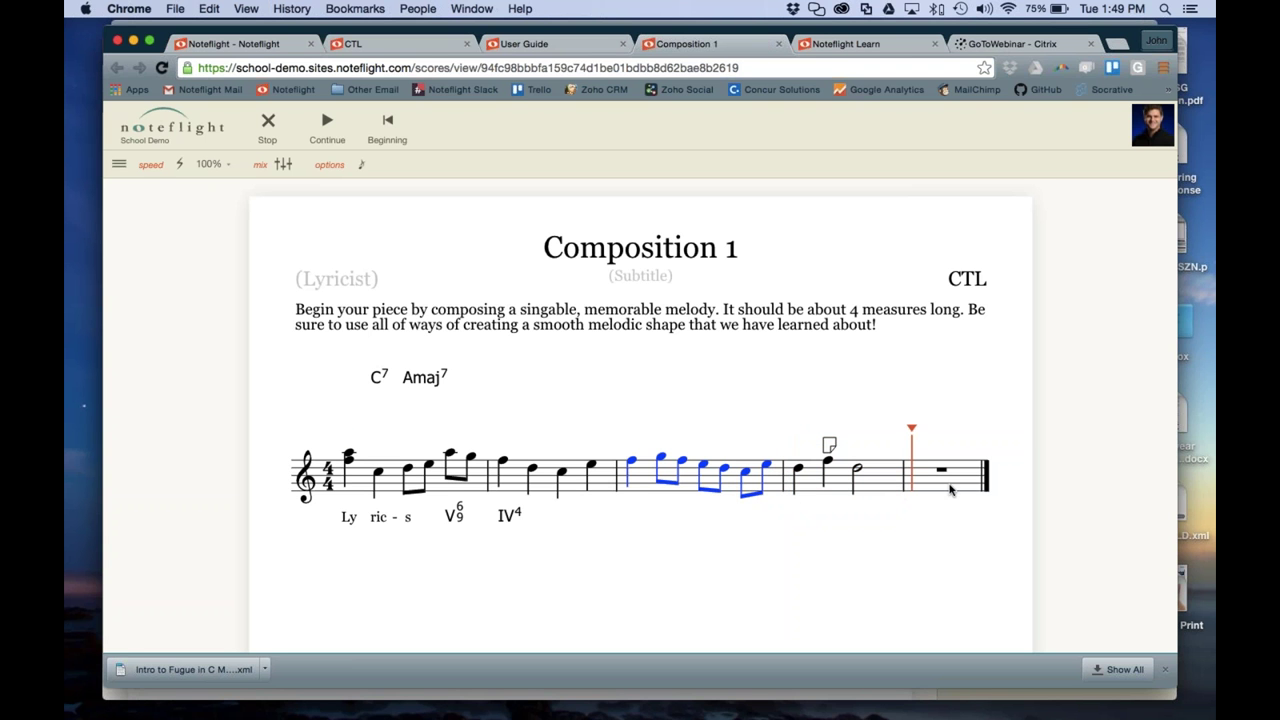
{"action": "left_click", "coordinate": [593, 486]}
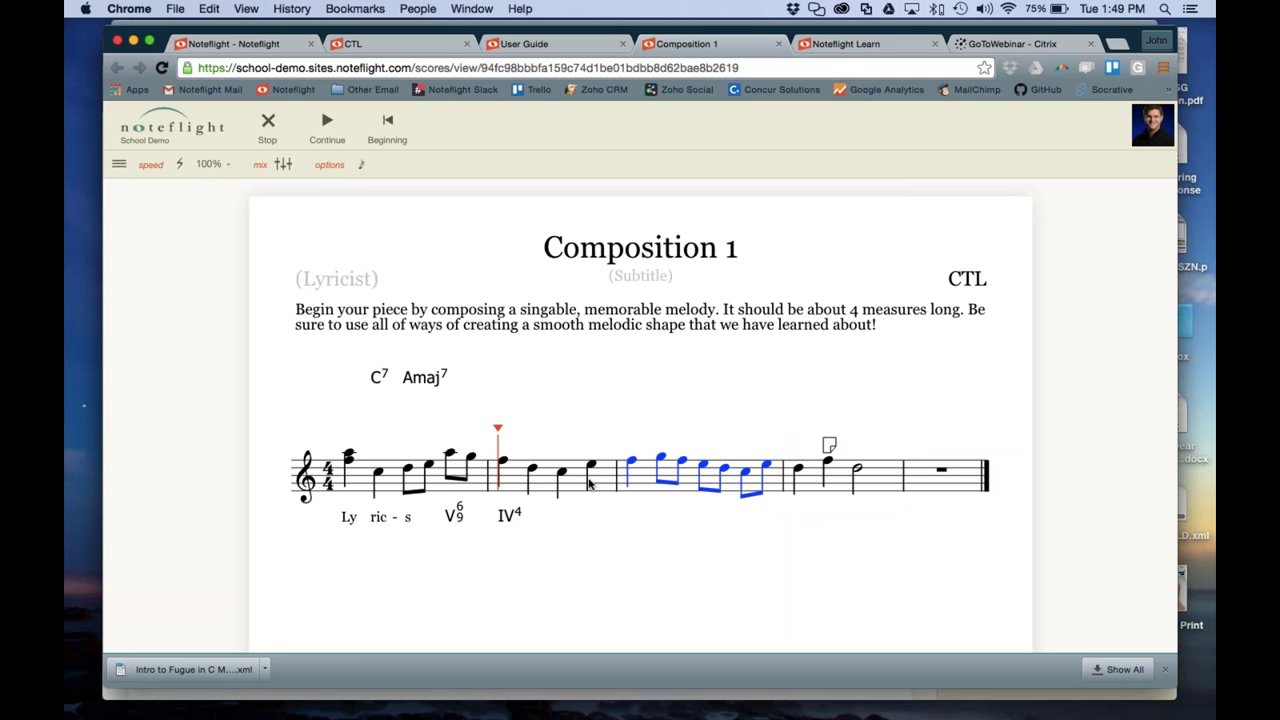
{"action": "left_click", "coordinate": [268, 122]}
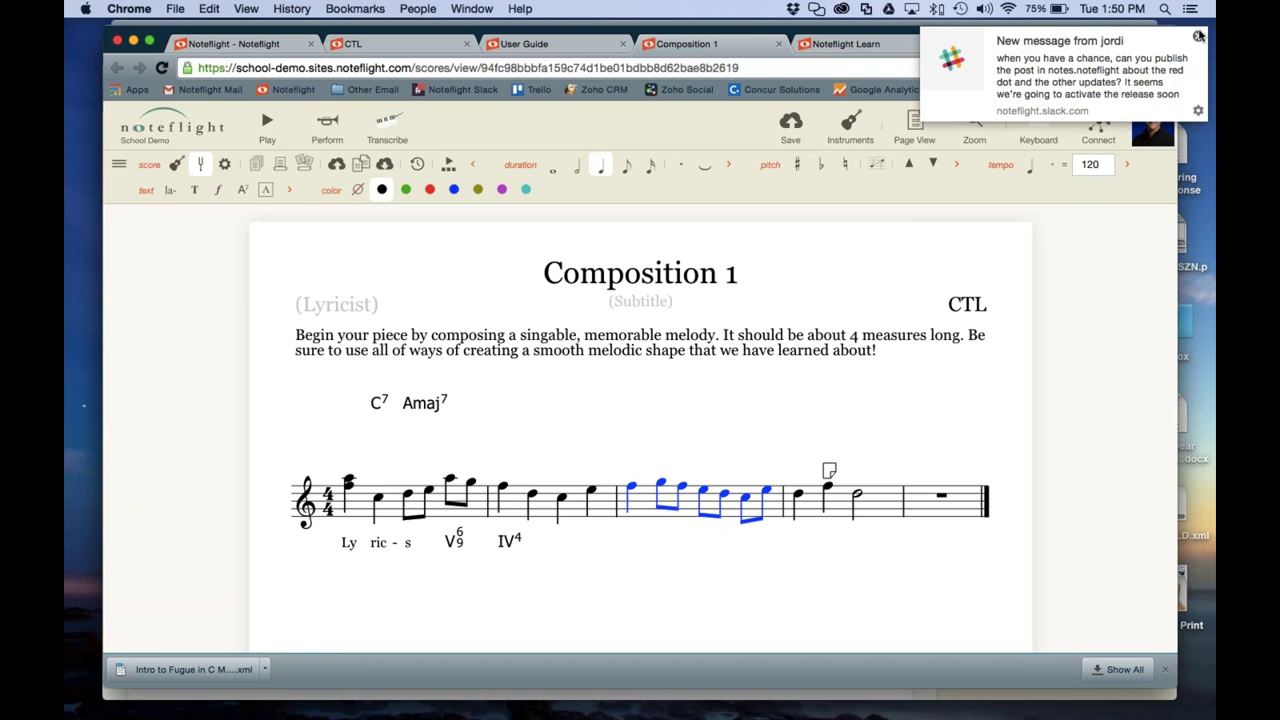
Dismiss the Slack message notification and move focus to the desktop
{"action": "left_click", "coordinate": [1198, 36]}
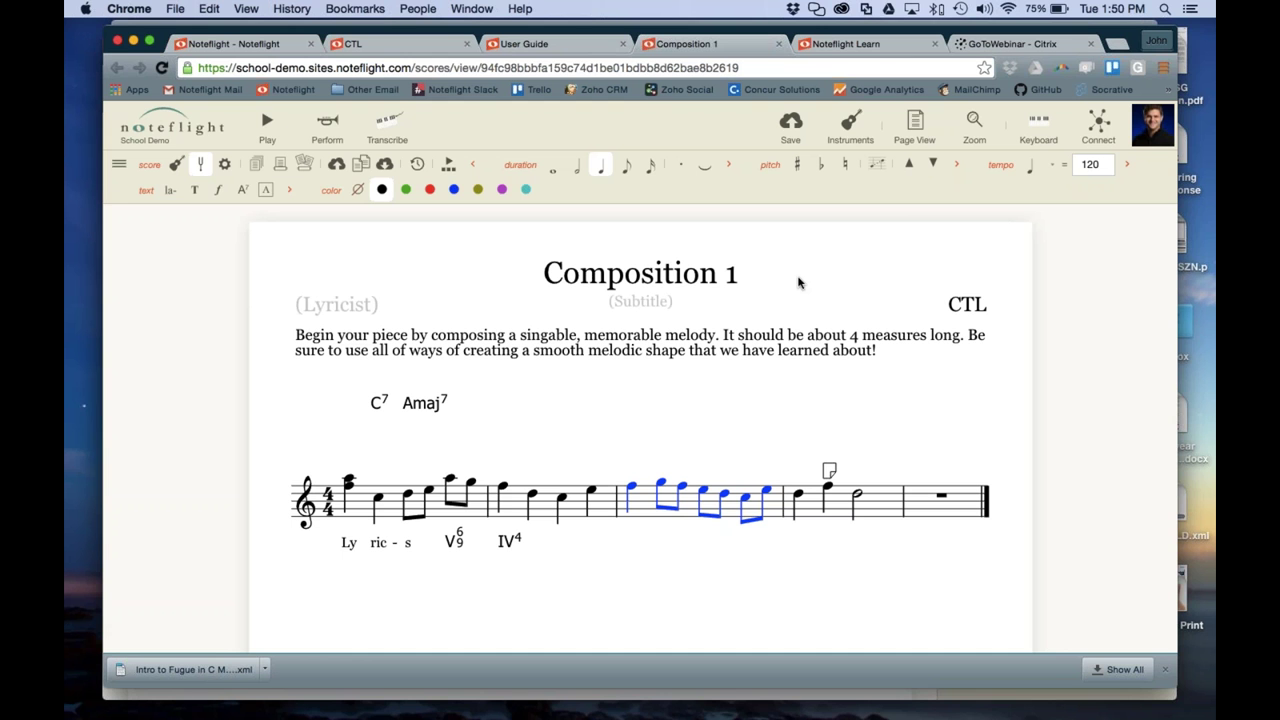
{"action": "left_click", "coordinate": [1214, 326]}
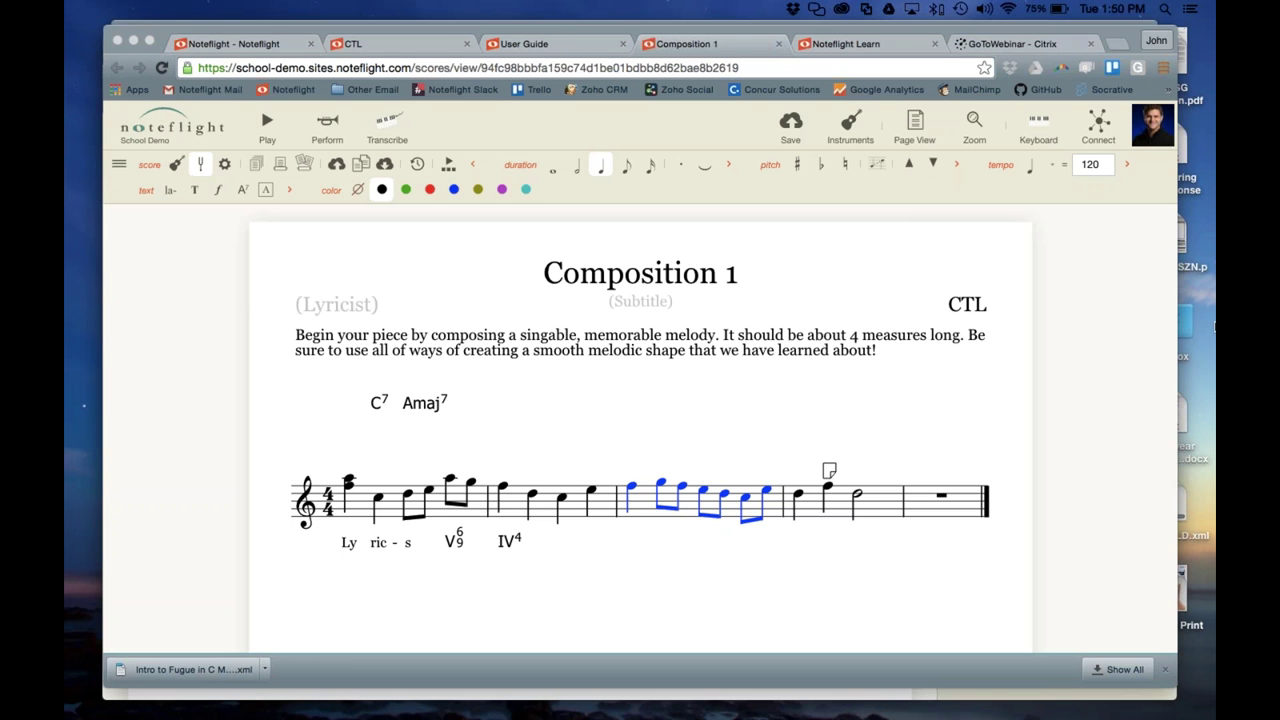